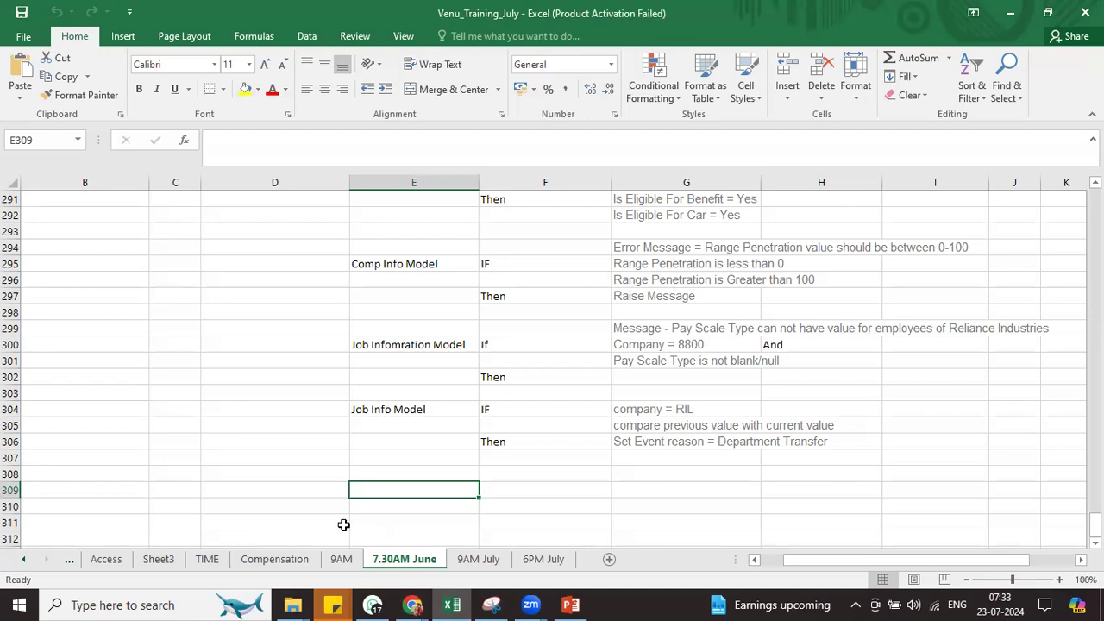
Start the new rule with Position in E308, If in F308 and Then in F309
{"action": "left_click", "coordinate": [251, 472]}
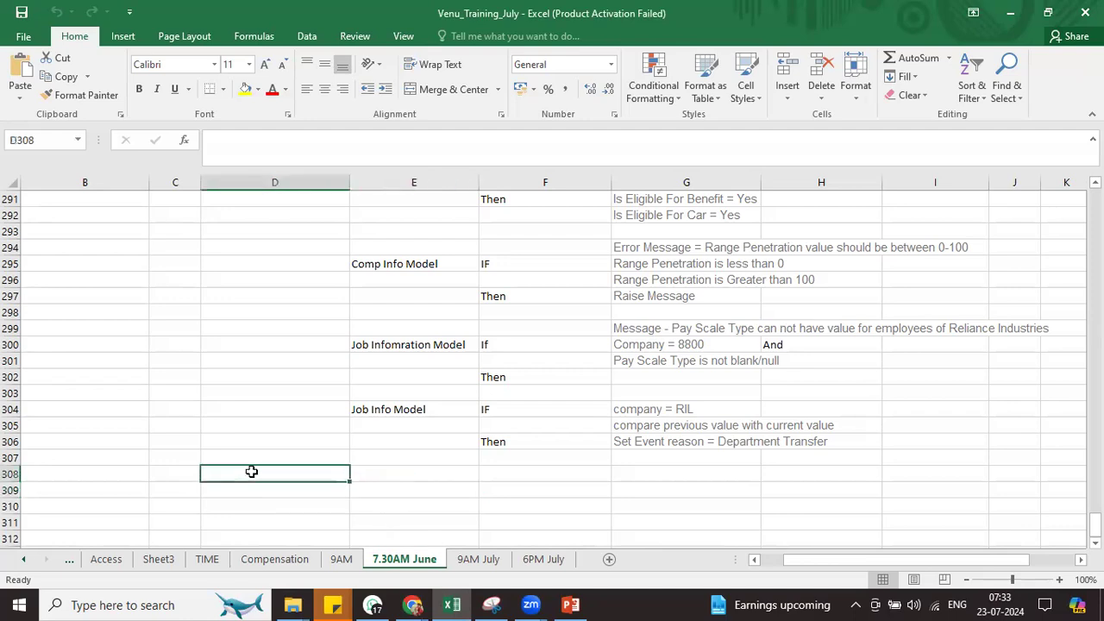
{"action": "left_click", "coordinate": [428, 488]}
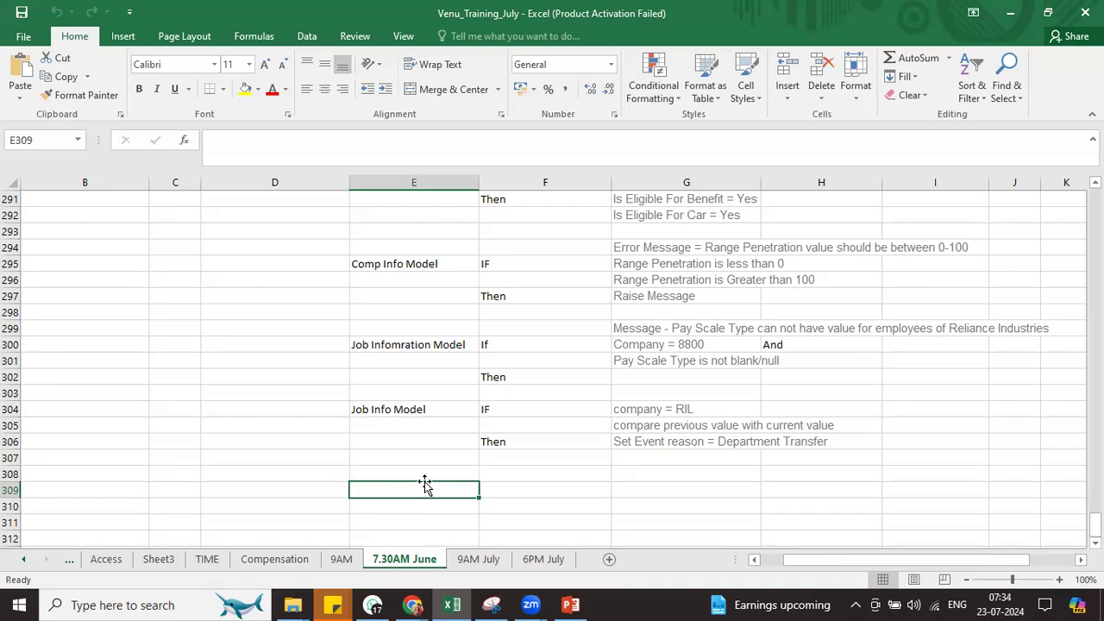
{"action": "left_click", "coordinate": [424, 479]}
{"action": "type", "text": "Position"}
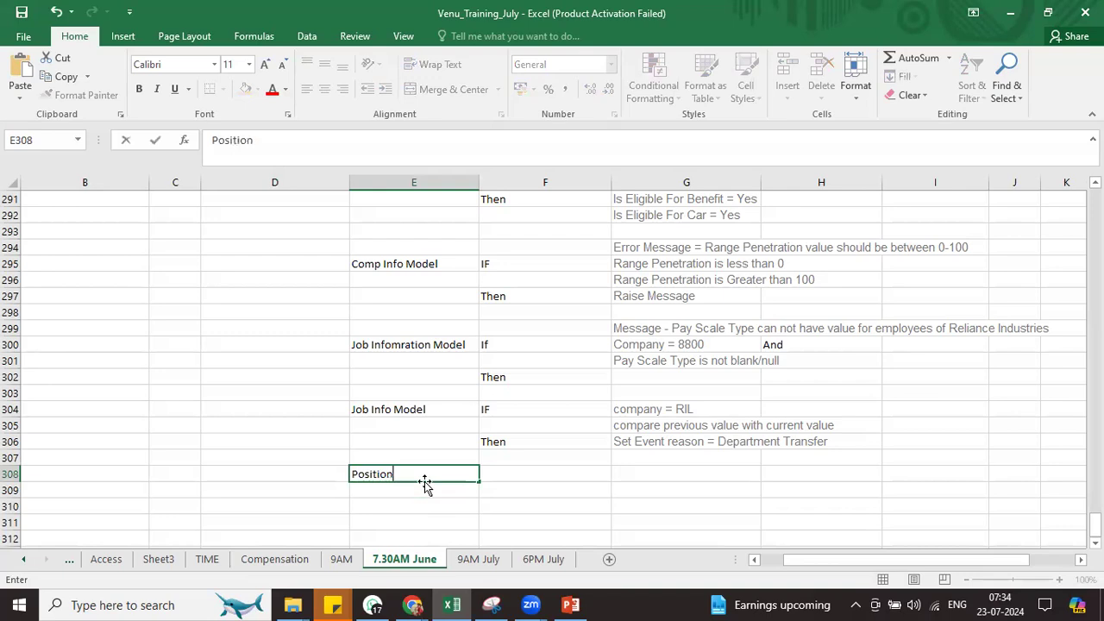
{"action": "key", "text": "Tab"}
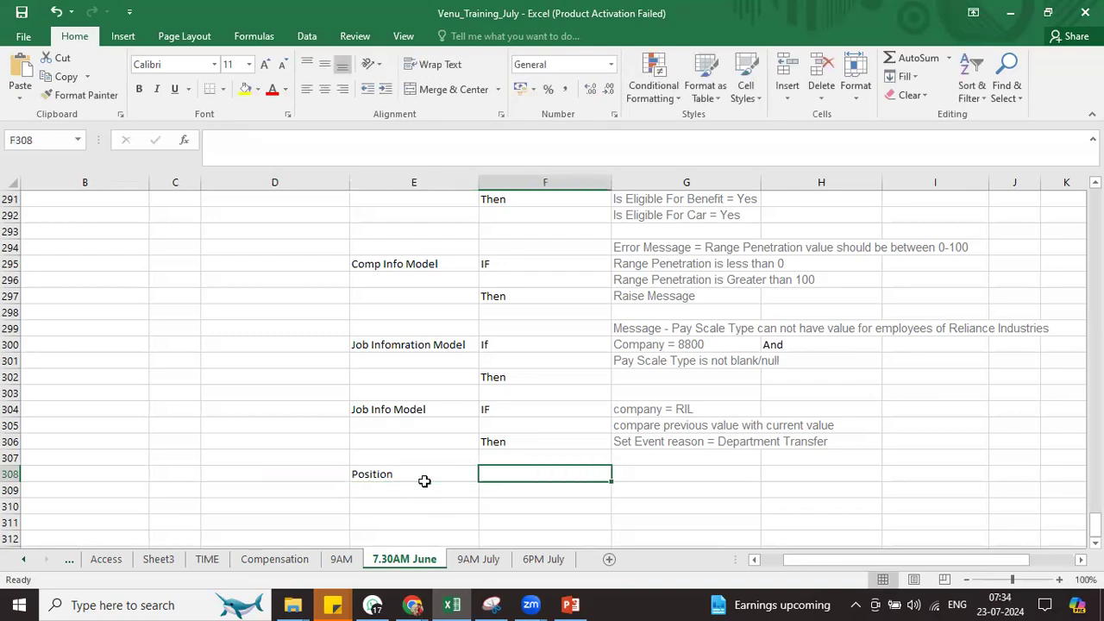
{"action": "type", "text": "If"}
{"action": "key", "text": "Return"}
{"action": "key", "text": "Tab"}
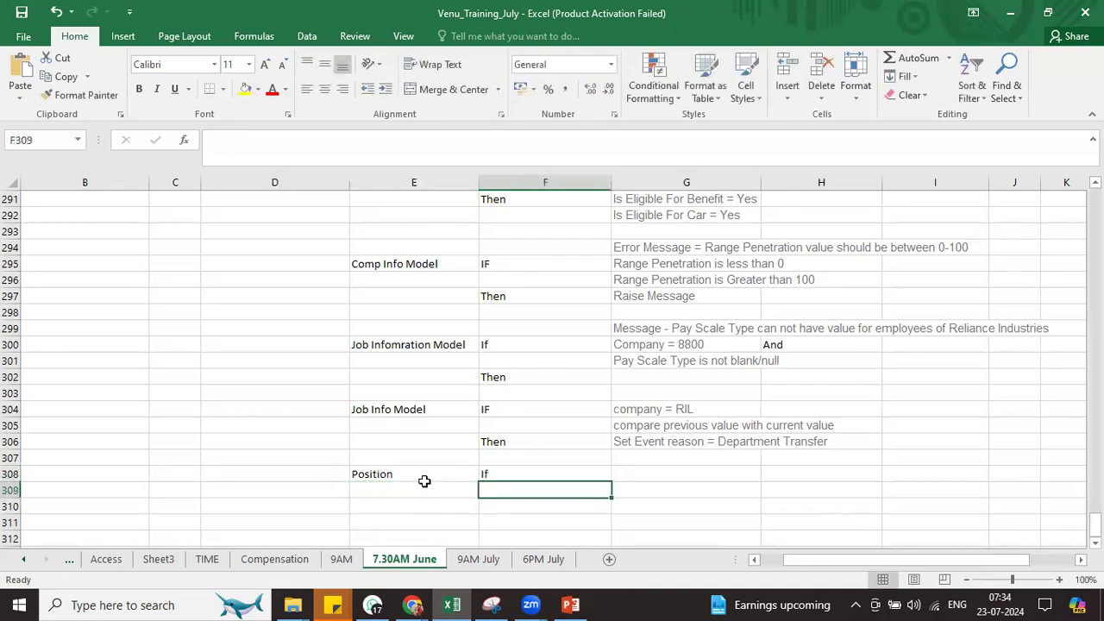
{"action": "type", "text": "Then"}
{"action": "key", "text": "Tab"}
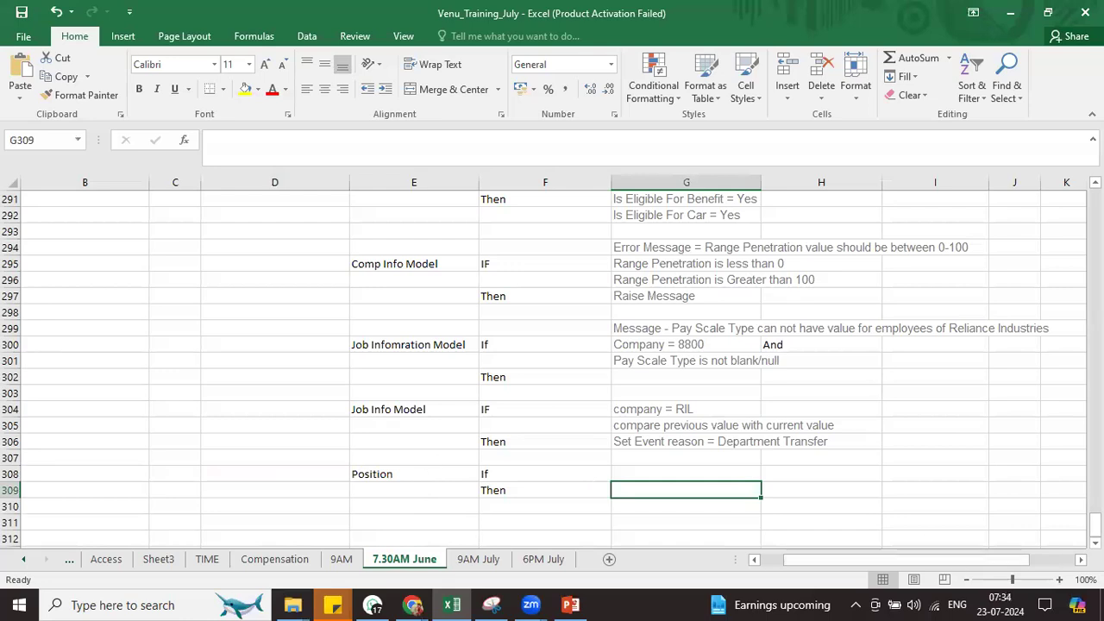
{"action": "scroll", "coordinate": [972, 425], "scroll_direction": "down", "scroll_amount": 3}
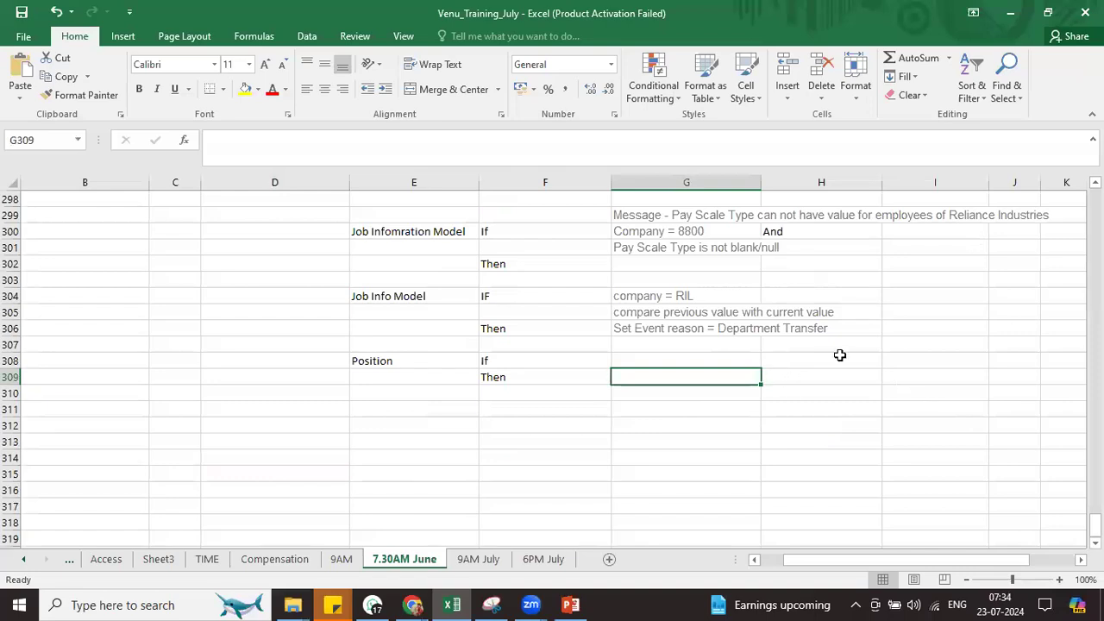
Add a Sequence / Manage Data Position note in cell D308
{"action": "left_click", "coordinate": [217, 363]}
{"action": "type", "text": "Seque"}
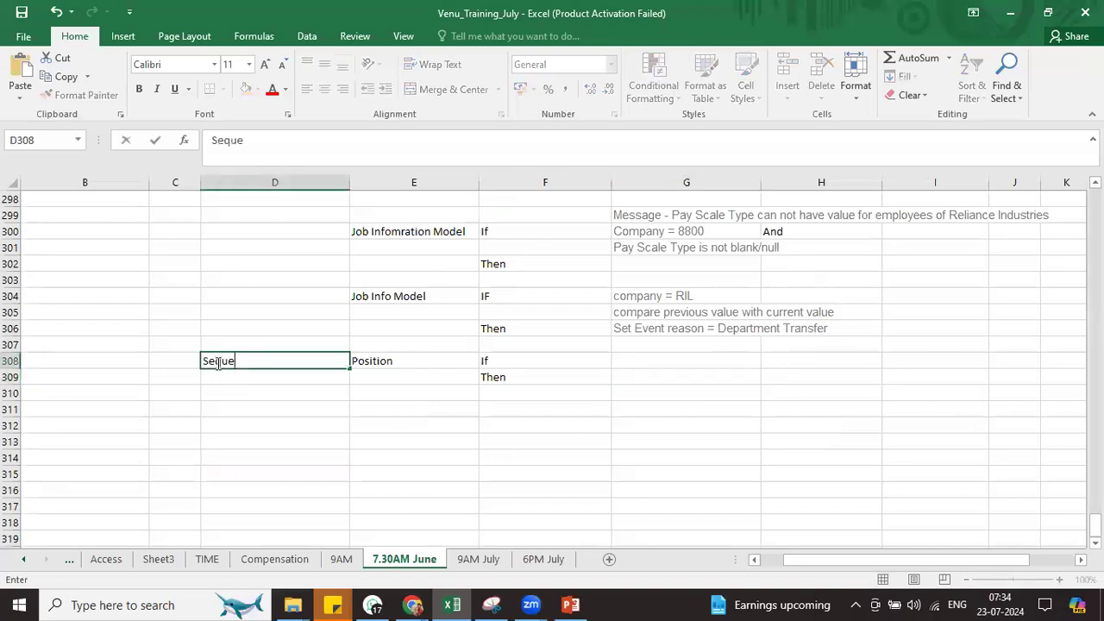
{"action": "type", "text": "nce - GO - Managad"}
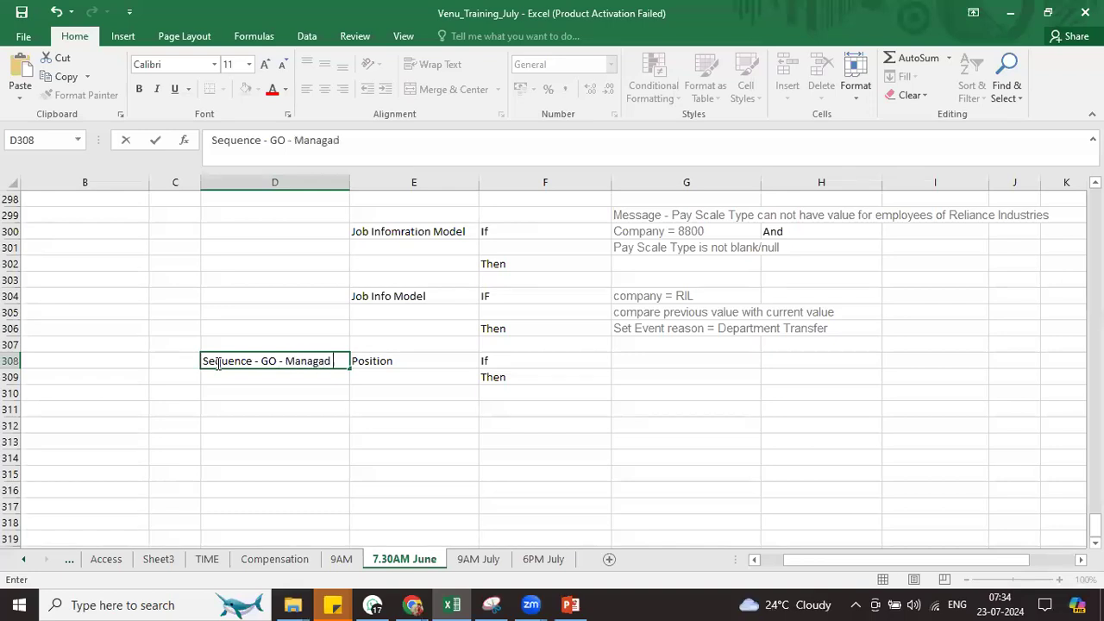
{"action": "key", "text": "BackSpace"}
{"action": "type", "text": "Data Position"}
{"action": "key", "text": "Tab"}
{"action": "key", "text": "Tab"}
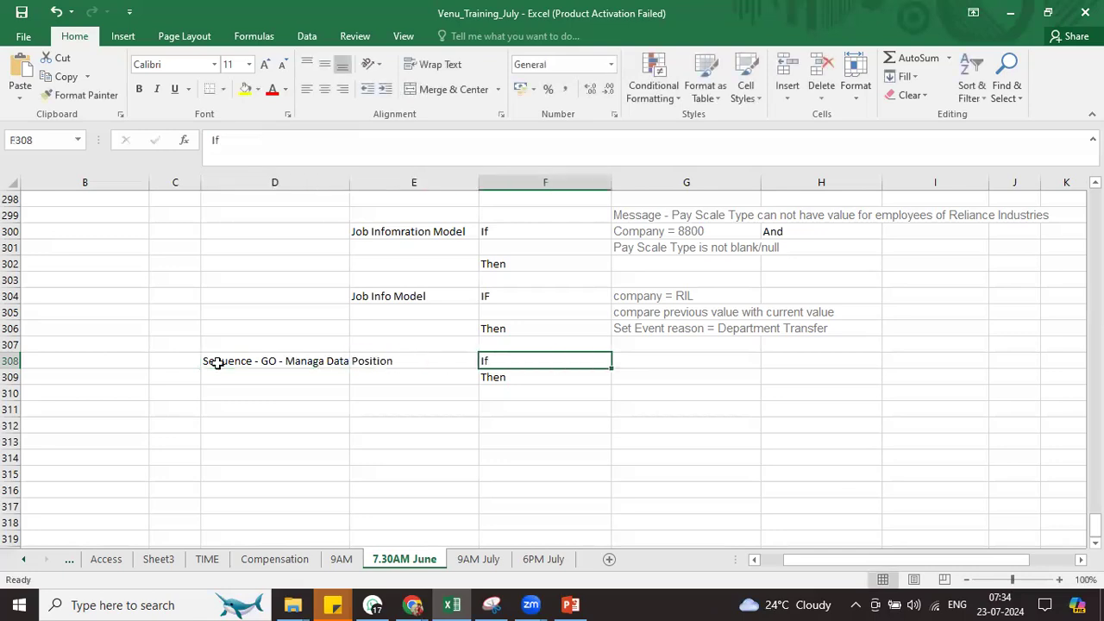
Enter the condition Company = RIL in G308 and move Then down to F310
{"action": "key", "text": "Tab"}
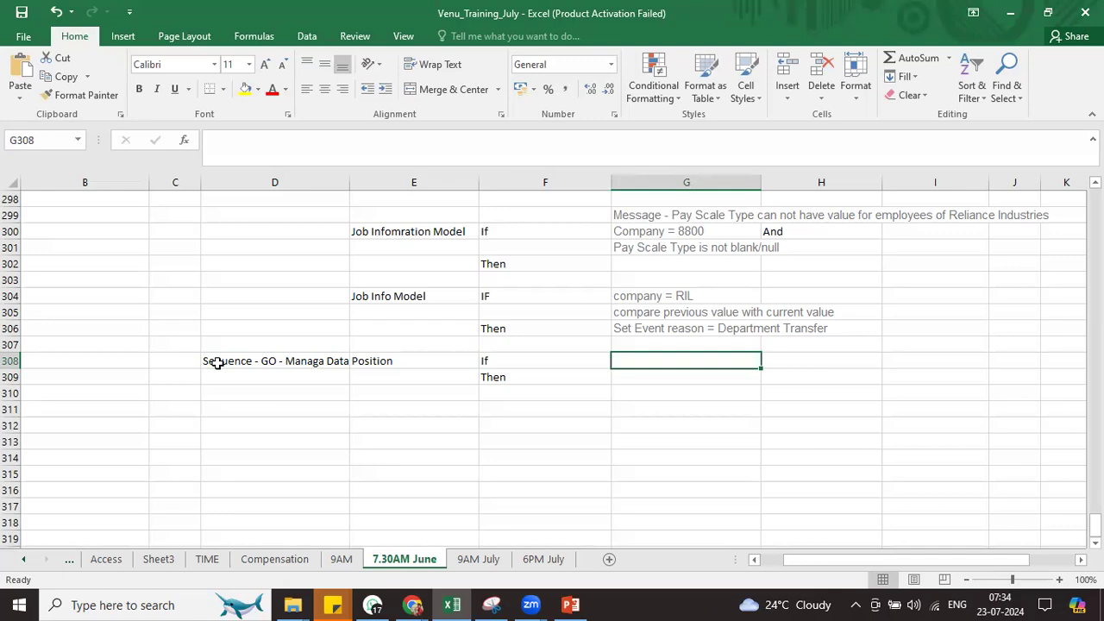
{"action": "type", "text": "Compan"}
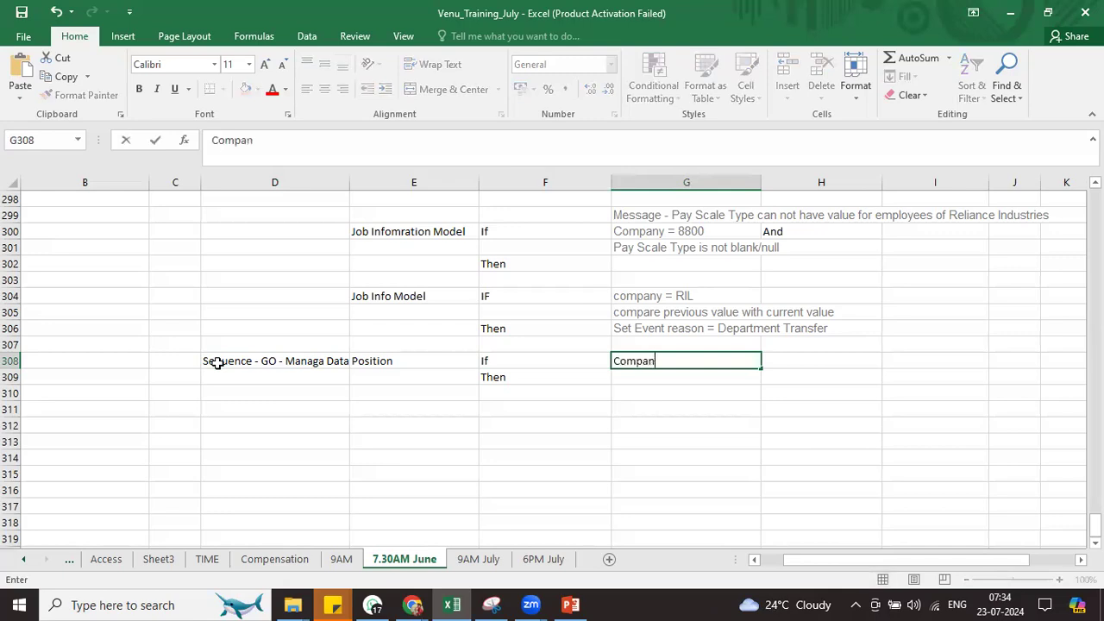
{"action": "type", "text": "y ="}
{"action": "type", "text": "RIL"}
{"action": "left_click", "coordinate": [522, 379]}
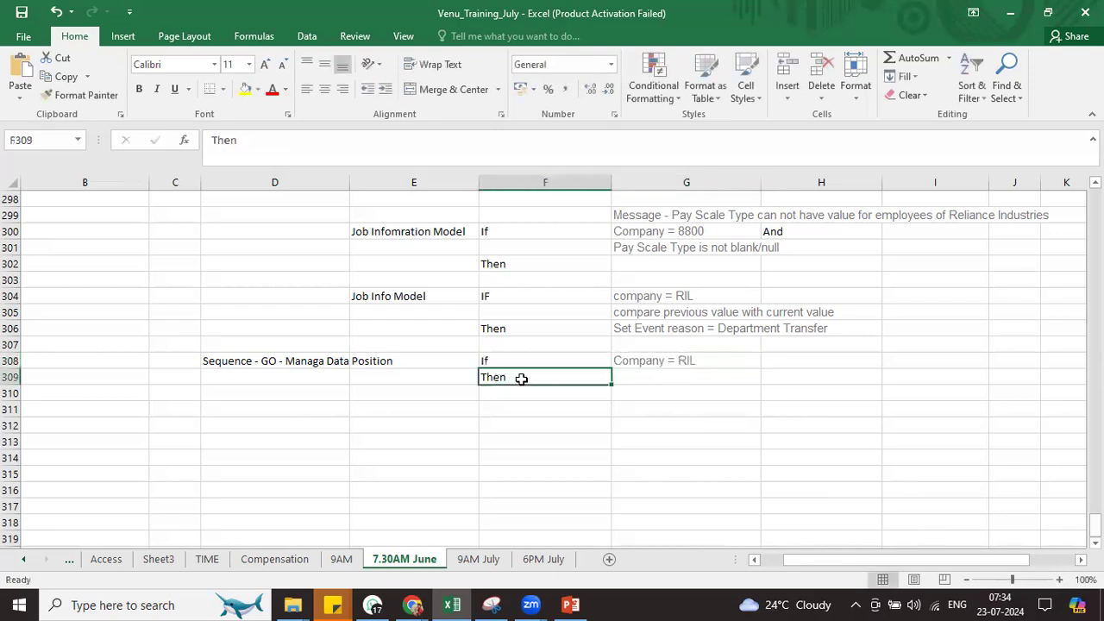
{"action": "key", "text": "ctrl+x"}
{"action": "left_click", "coordinate": [508, 395]}
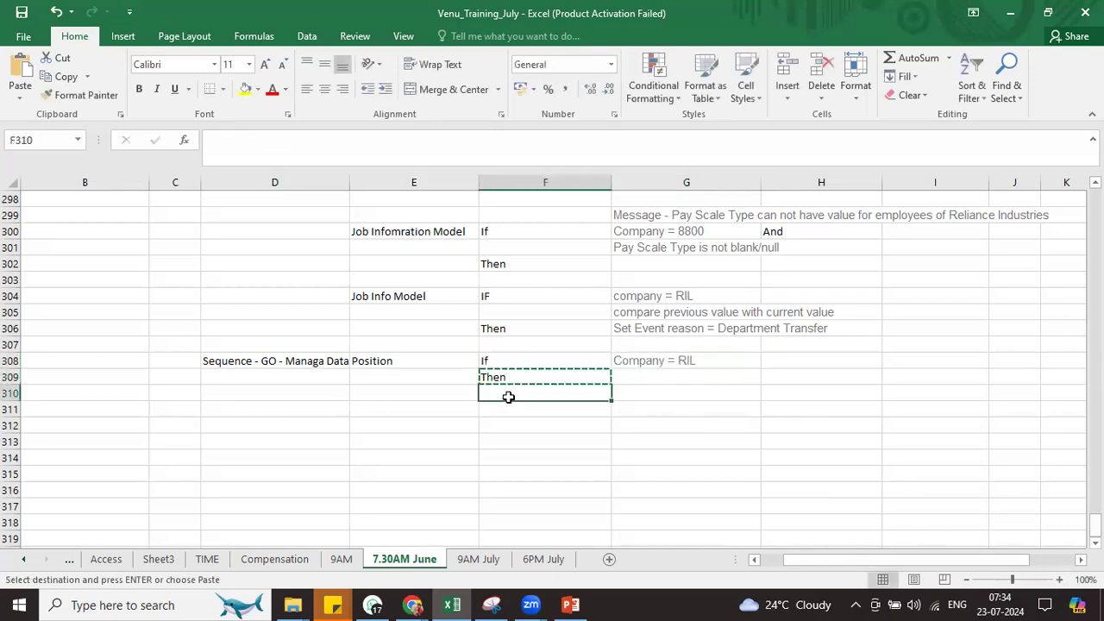
{"action": "key", "text": "ctrl+v"}
Add Position Code = Null in G309 and Set Position Code = in G310
{"action": "left_click", "coordinate": [621, 374]}
{"action": "type", "text": "Pos"}
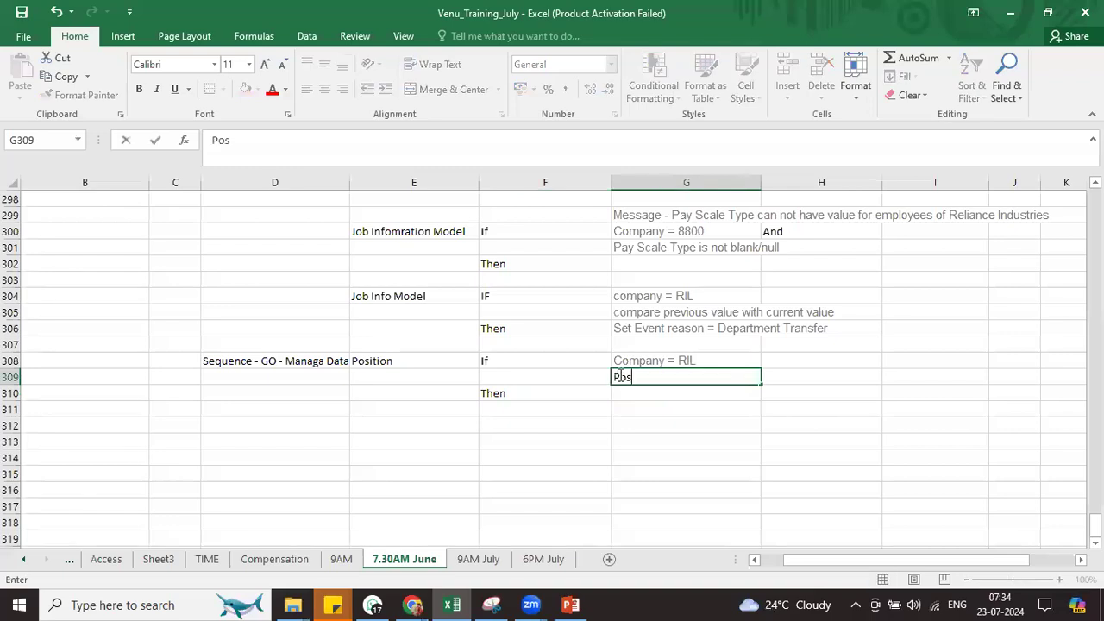
{"action": "type", "text": "ition Code = "}
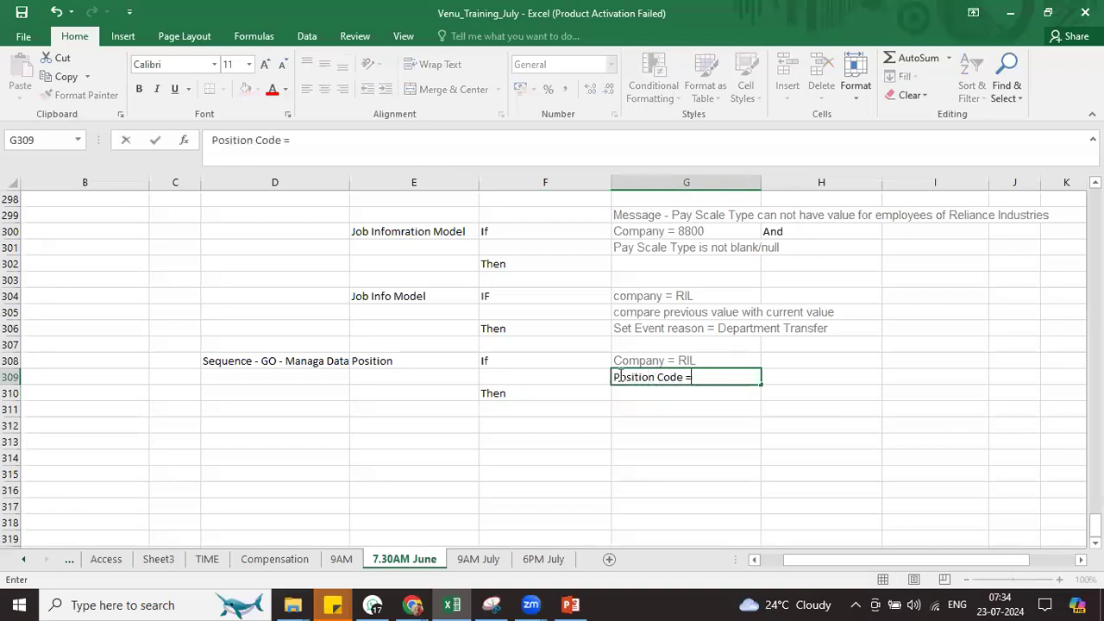
{"action": "type", "text": "n"}
{"action": "key", "text": "BackSpace"}
{"action": "type", "text": "Null"}
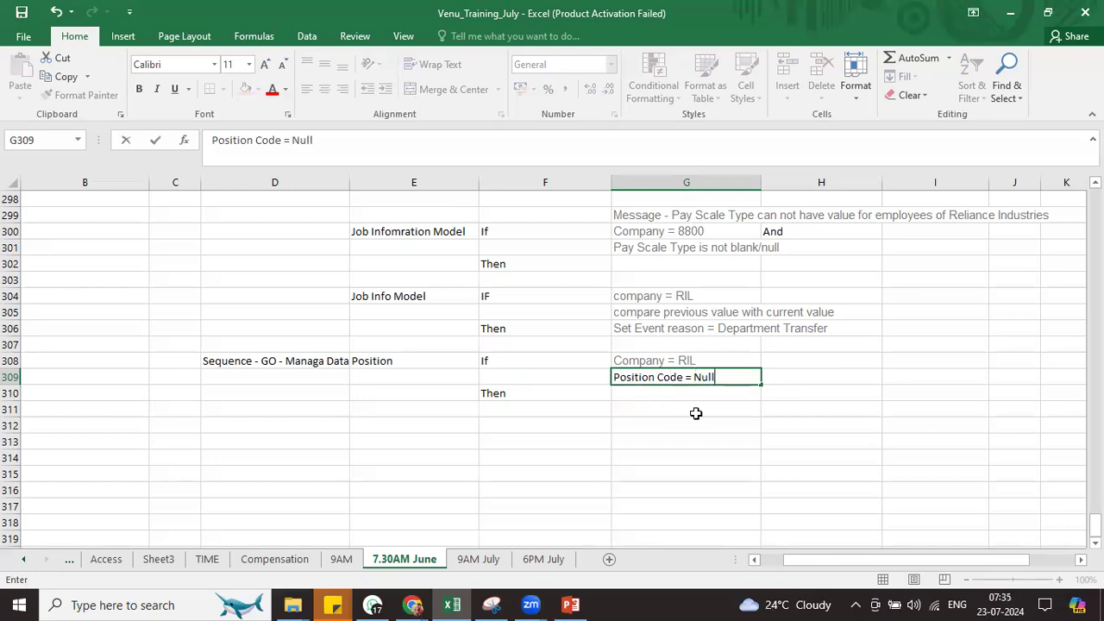
{"action": "left_click", "coordinate": [665, 394]}
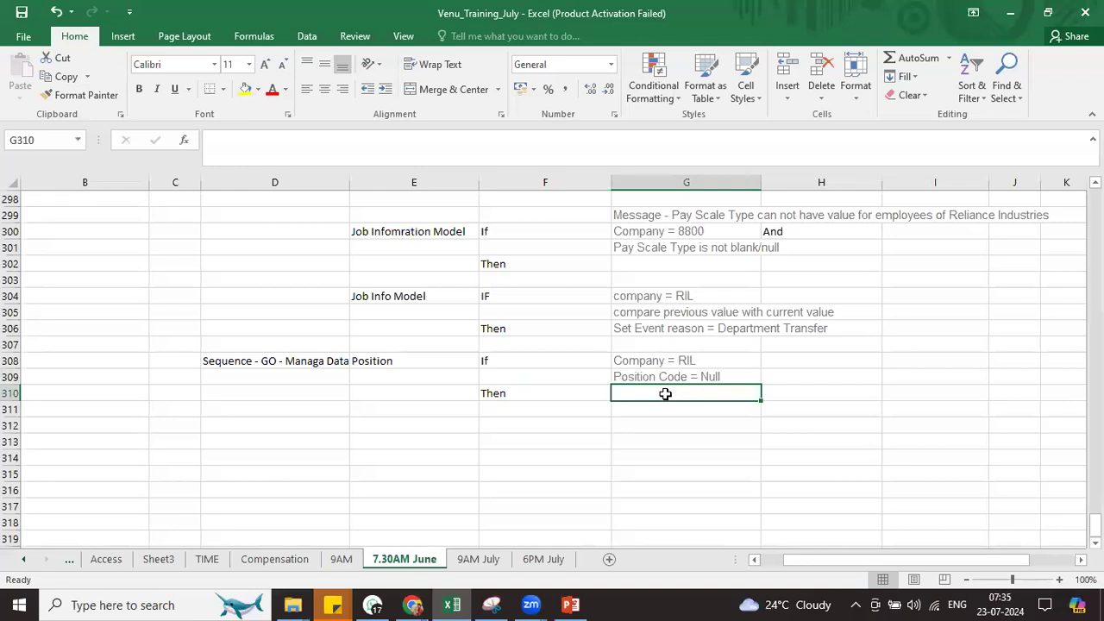
{"action": "type", "text": "Set POsition Code ="}
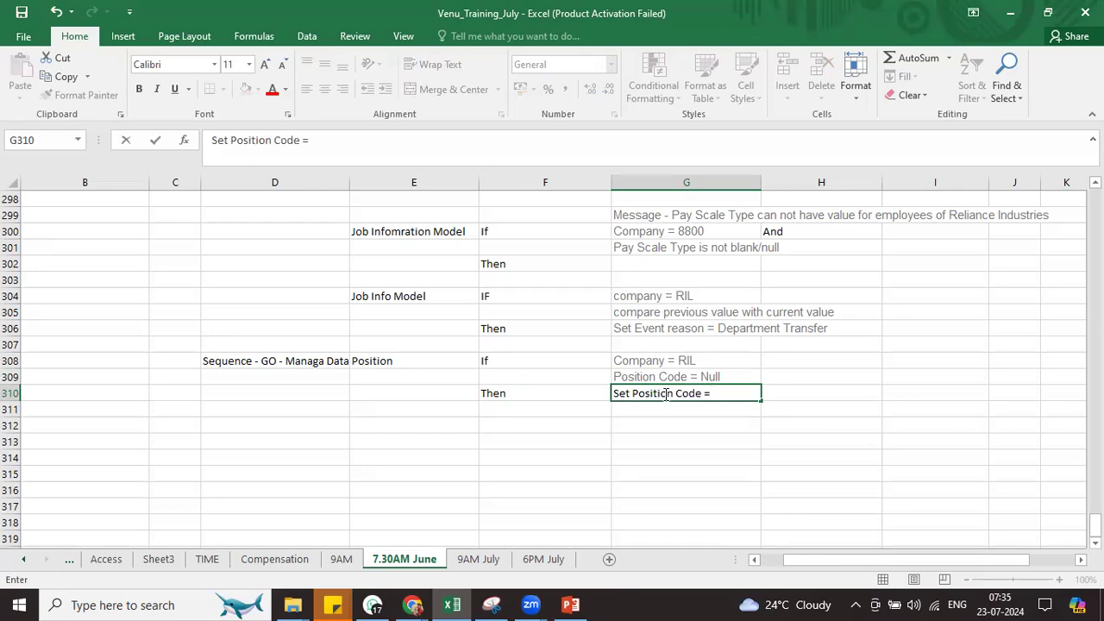
{"action": "left_click", "coordinate": [708, 423]}
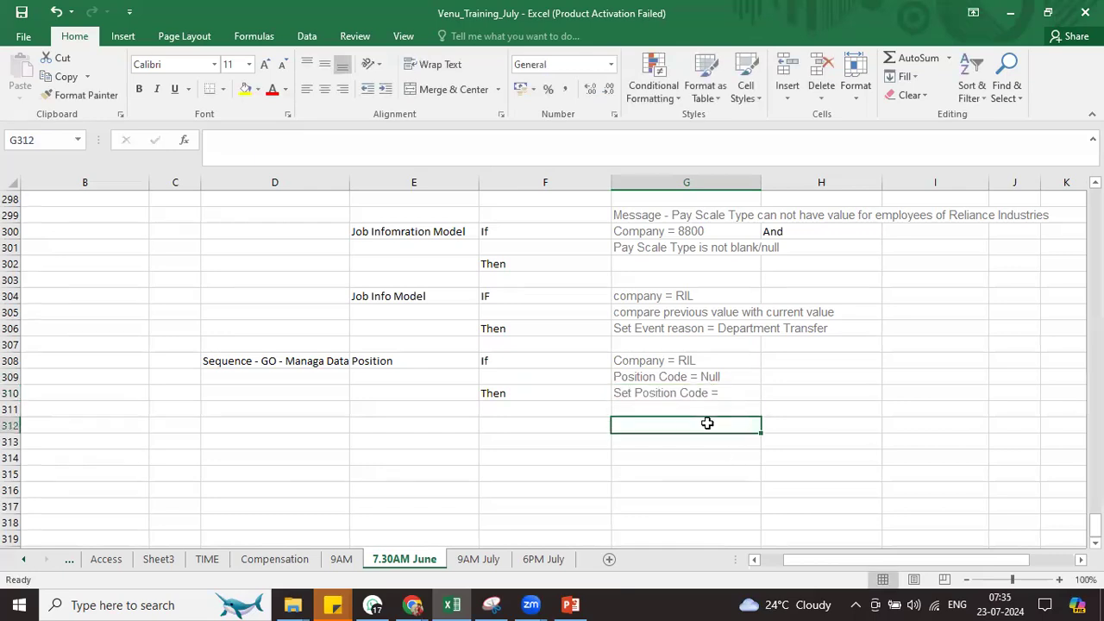
{"action": "left_click", "coordinate": [696, 392]}
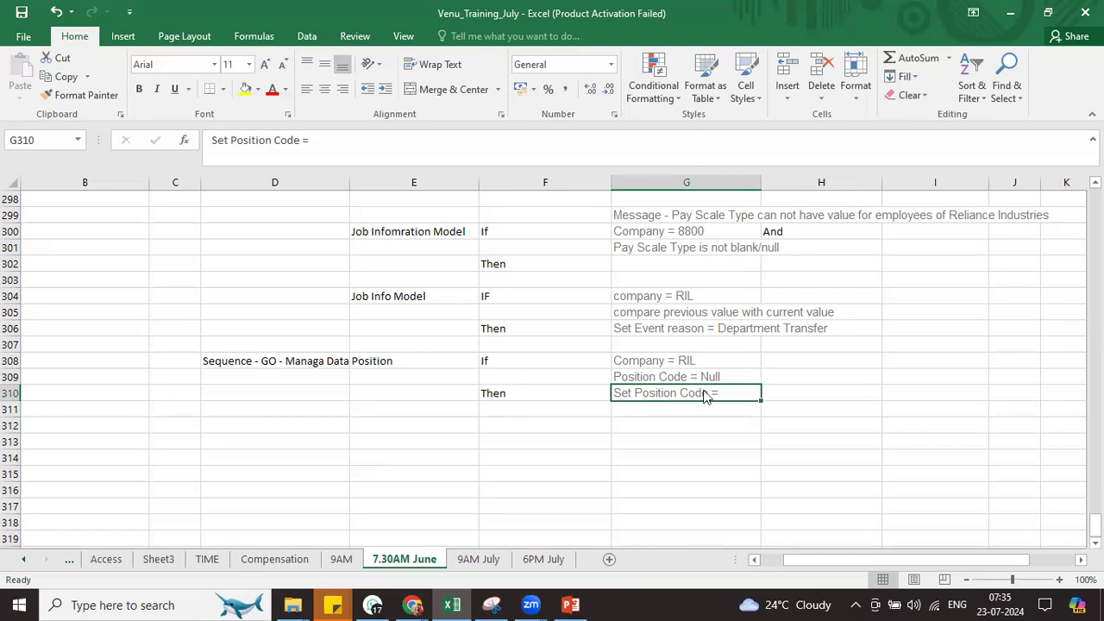
{"action": "key", "text": "alt+Tab"}
Go to Manage Data and start creating a new Sequence record
{"action": "type", "text": "ma"}
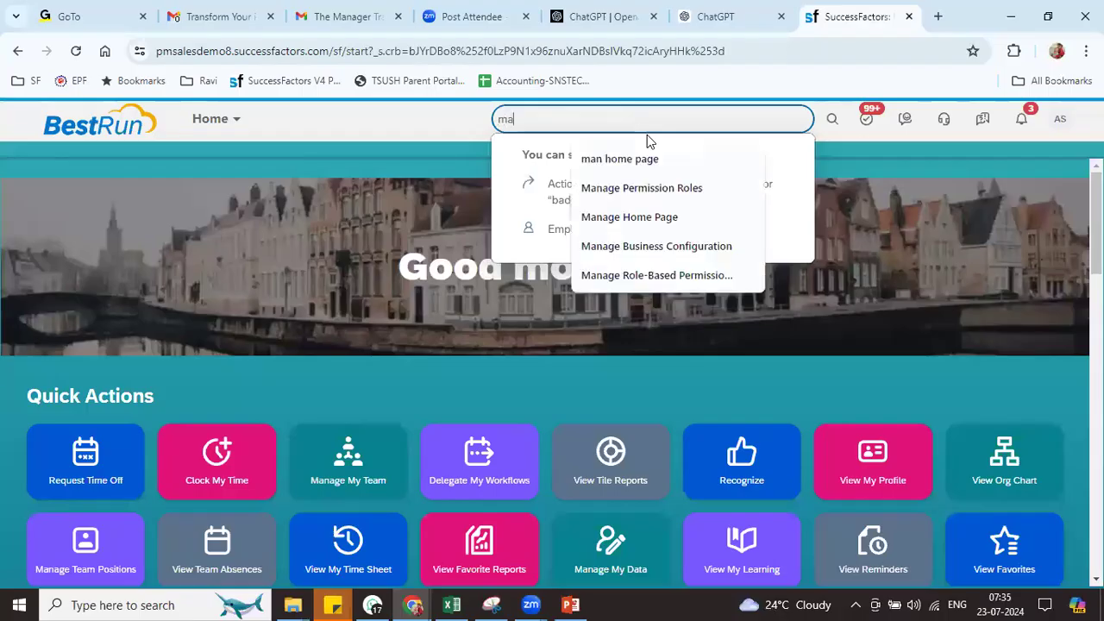
{"action": "type", "text": "nage data"}
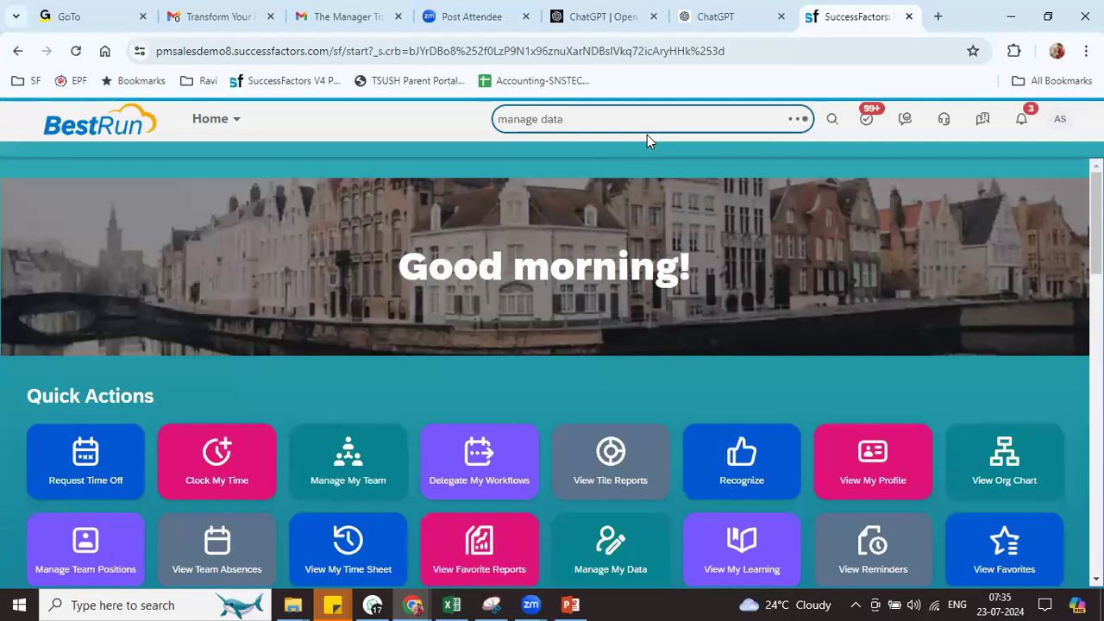
{"action": "left_click", "coordinate": [572, 189]}
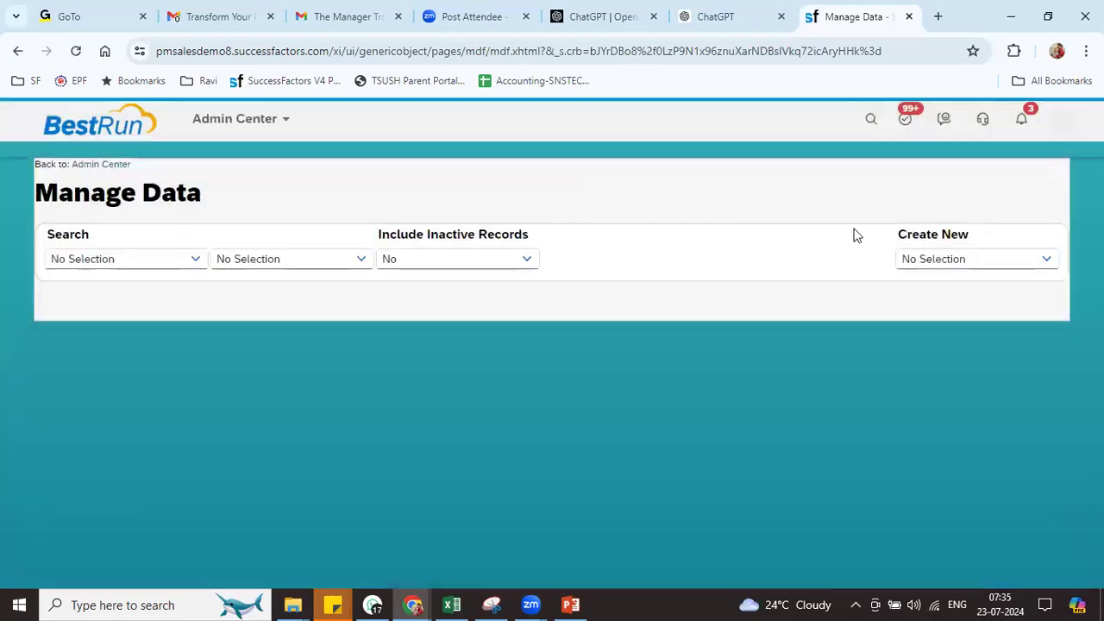
{"action": "left_click", "coordinate": [912, 252]}
{"action": "type", "text": "seq"}
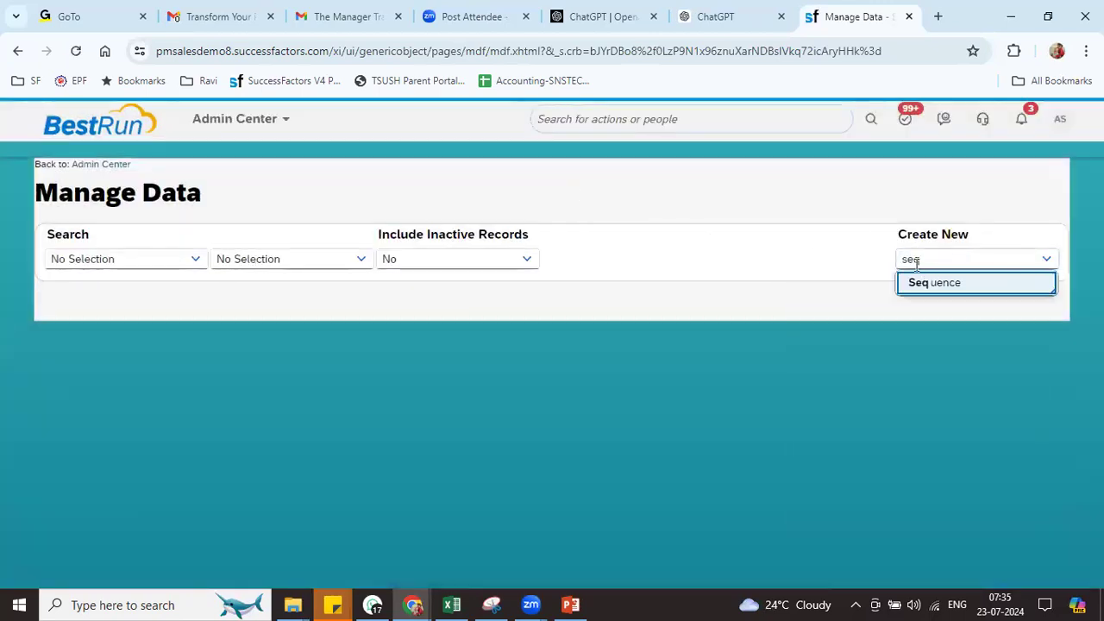
{"action": "left_click", "coordinate": [920, 285]}
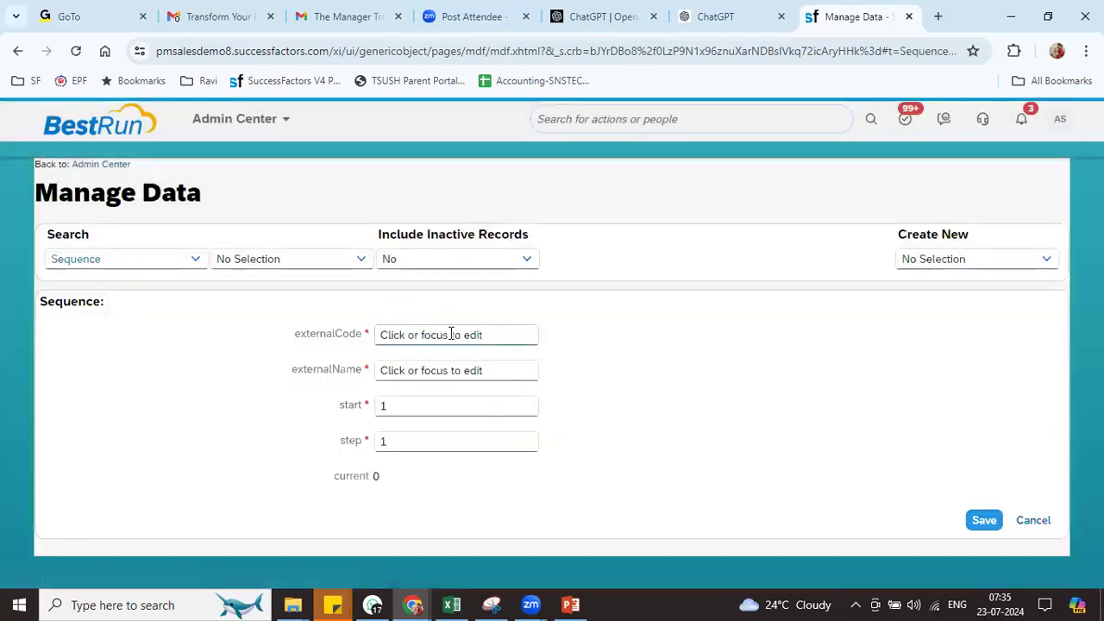
Give the sequence external code 8800 and name RIL_POS_SEQ
{"action": "left_click", "coordinate": [442, 334]}
{"action": "type", "text": "8800"}
{"action": "key", "text": "Tab"}
{"action": "type", "text": "RI"}
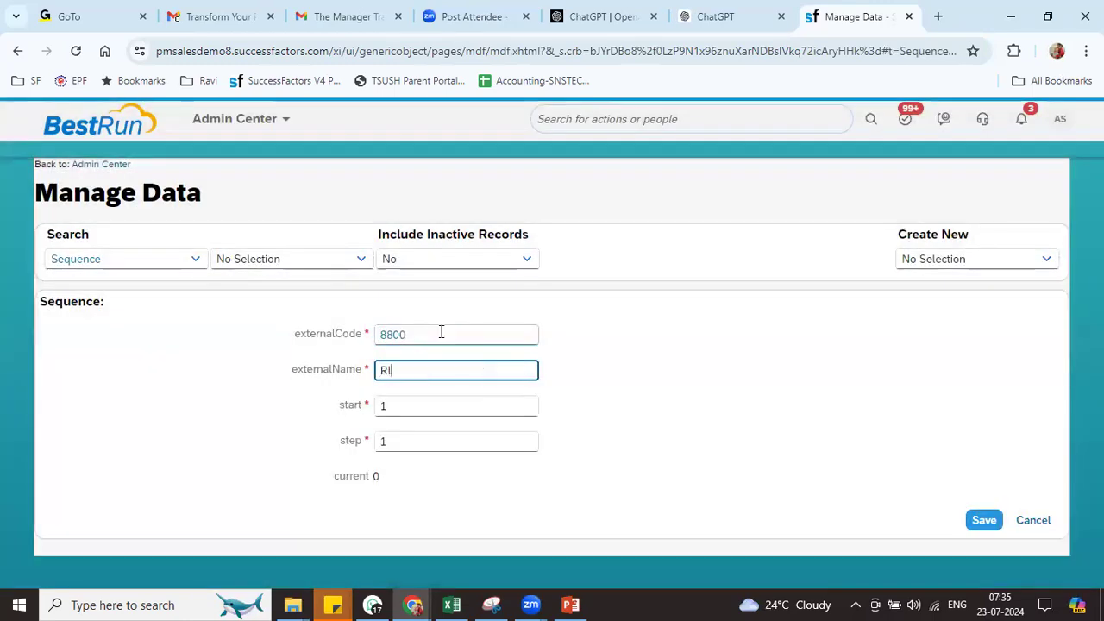
{"action": "type", "text": "L_POS_SEQ"}
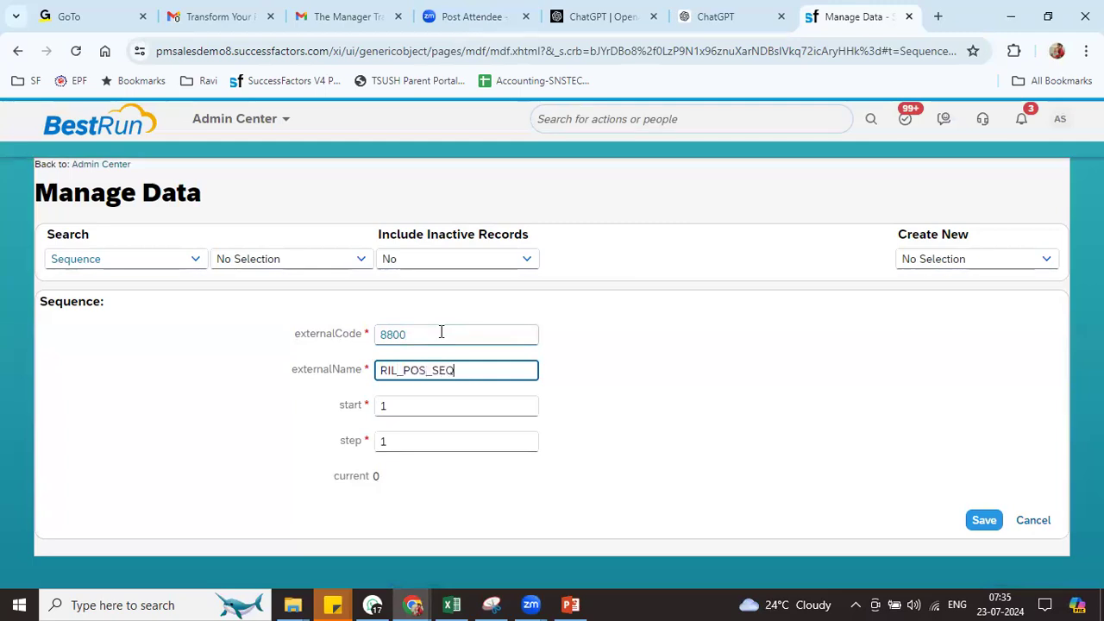
{"action": "key", "text": "Tab"}
{"action": "key", "text": "Tab"}
{"action": "key", "text": "Tab"}
Set the start value to 8800, save, and check the saved start and step values
{"action": "left_click", "coordinate": [415, 406]}
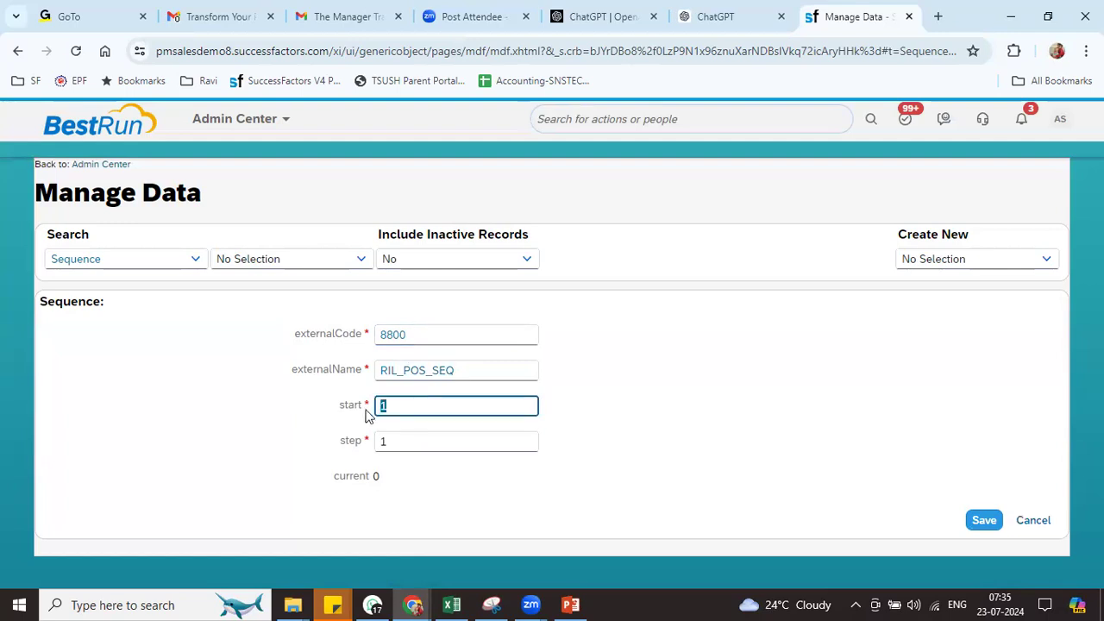
{"action": "type", "text": "**"}
{"action": "key", "text": "BackSpace"}
{"action": "type", "text": "8800"}
{"action": "left_click", "coordinate": [666, 422]}
{"action": "left_click", "coordinate": [984, 520]}
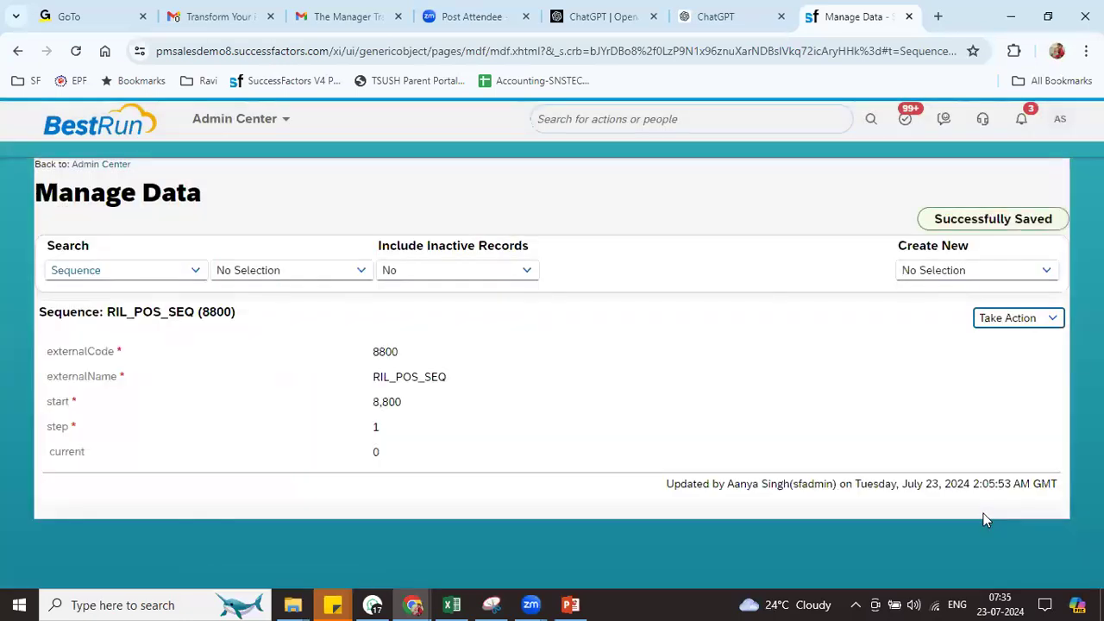
{"action": "left_click_drag", "start_coordinate": [370, 400], "coordinate": [442, 401]}
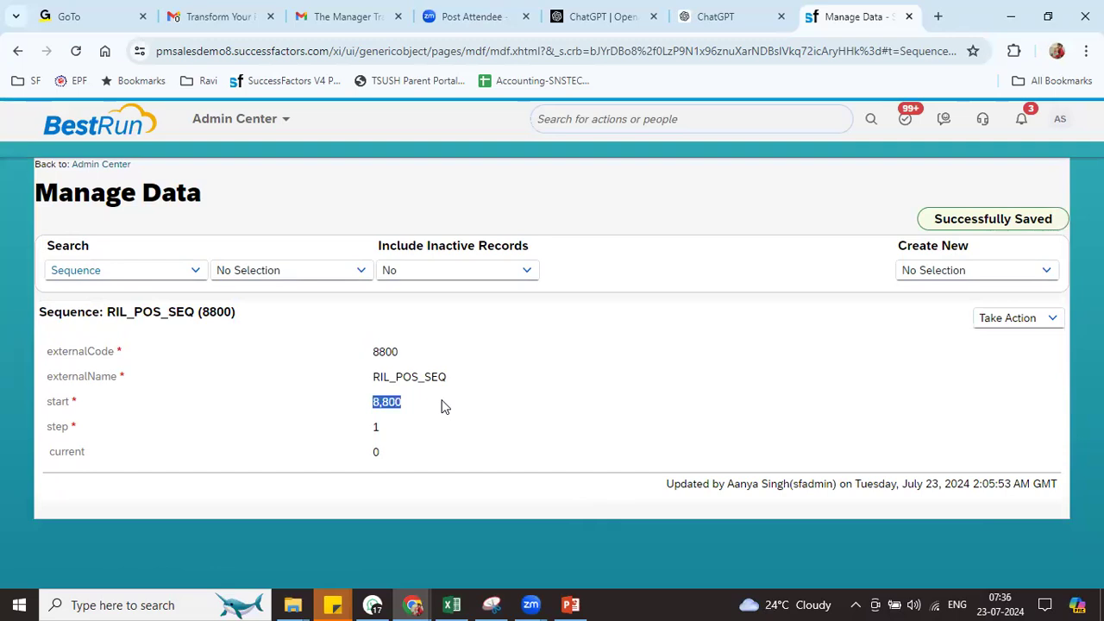
{"action": "left_click", "coordinate": [385, 429]}
{"action": "double_click", "coordinate": [385, 429]}
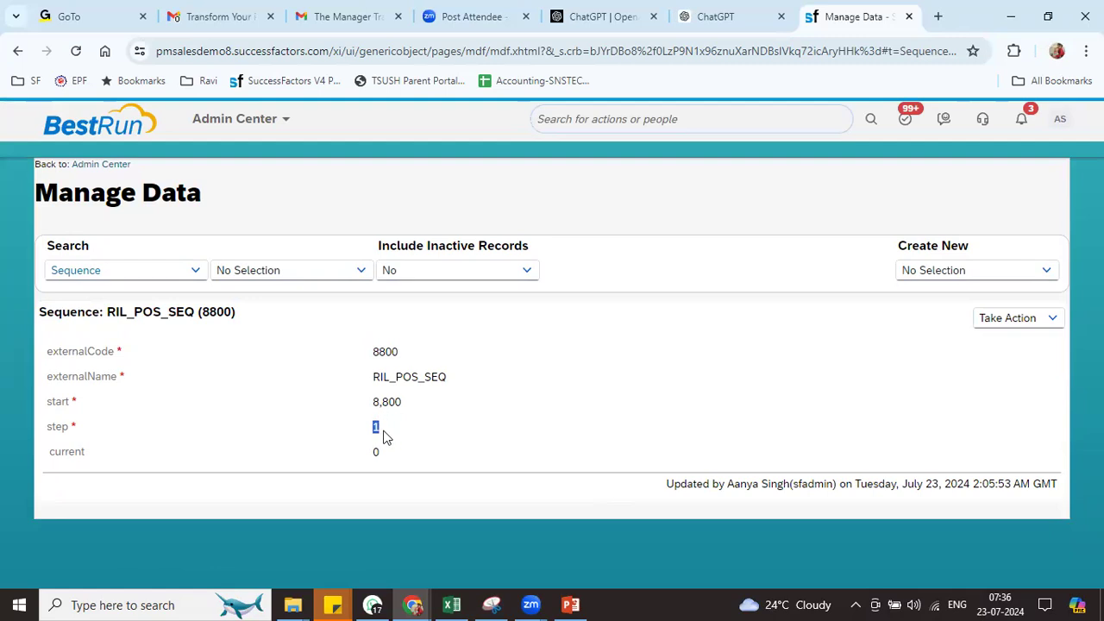
Correct the RIL_POS_SEQ start value from 8,800 to 88,000 and save it
{"action": "left_click", "coordinate": [1001, 327]}
{"action": "left_click", "coordinate": [926, 345]}
{"action": "left_click", "coordinate": [448, 419]}
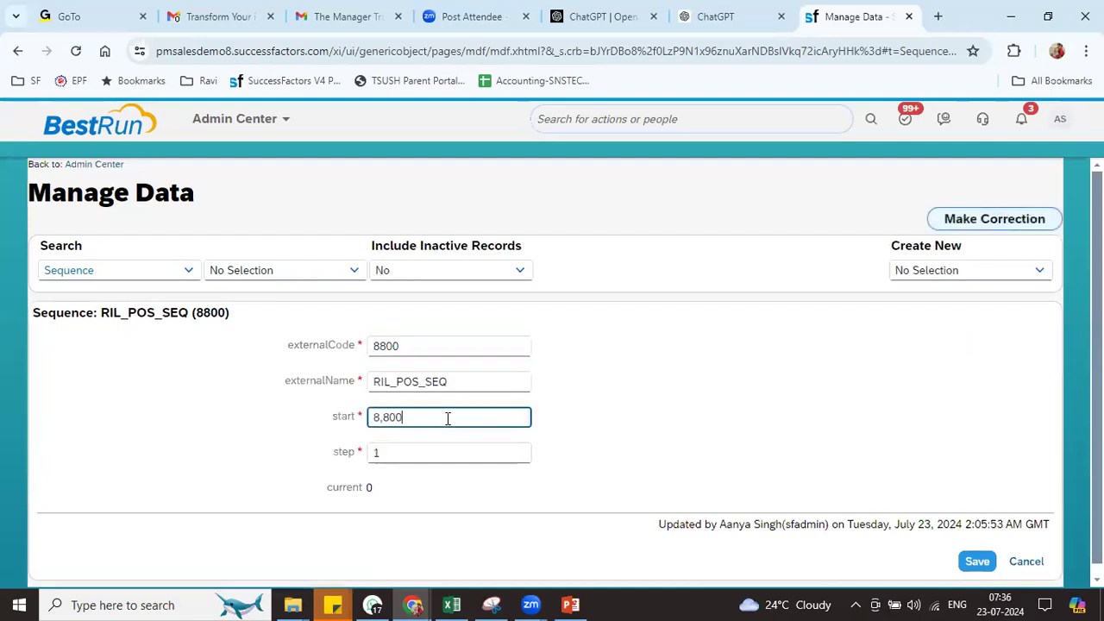
{"action": "type", "text": "0"}
{"action": "left_click", "coordinate": [622, 403]}
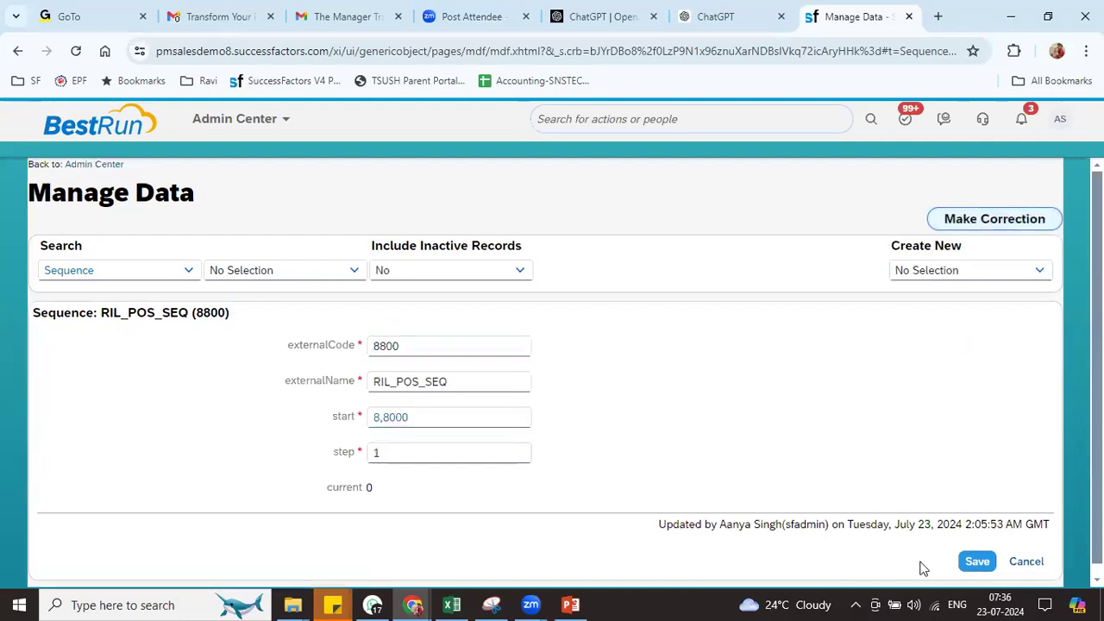
{"action": "left_click", "coordinate": [979, 563]}
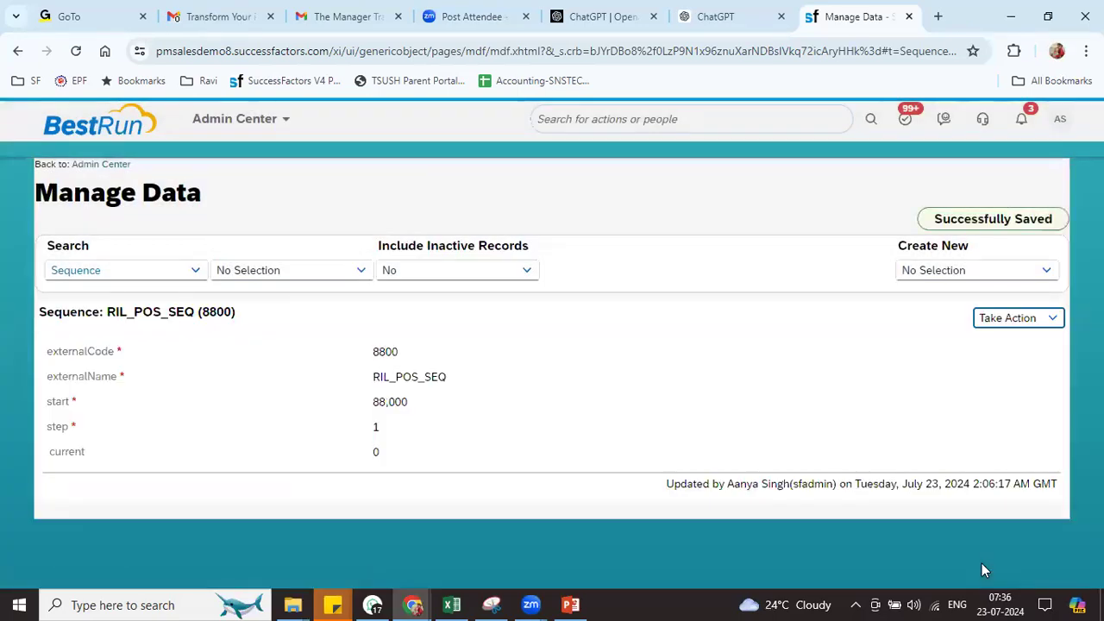
{"action": "left_click_drag", "start_coordinate": [366, 403], "coordinate": [431, 412]}
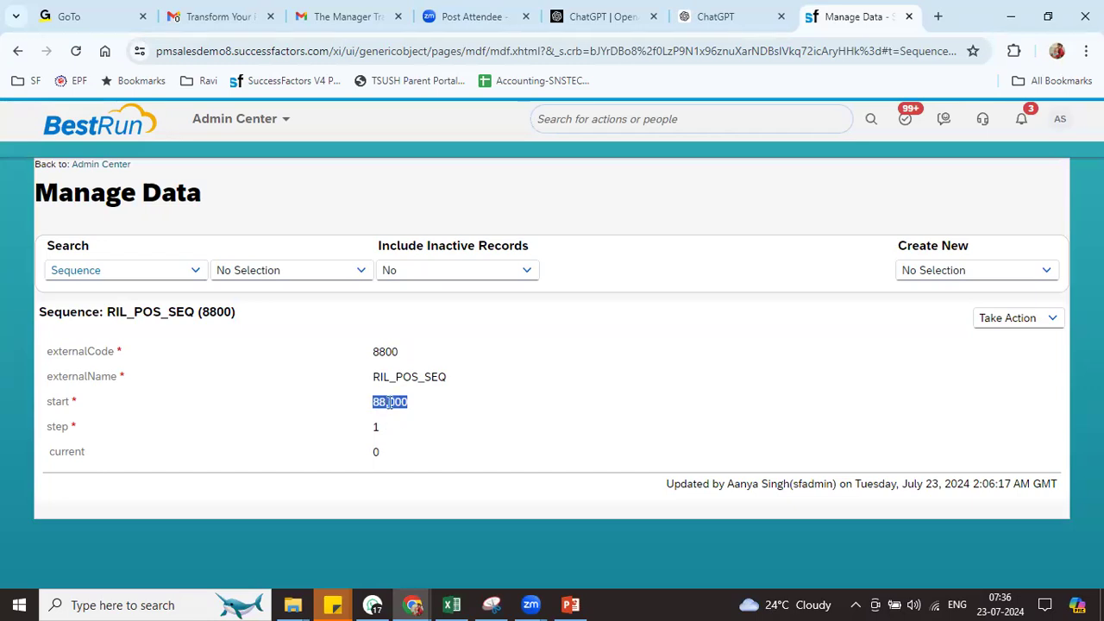
Create a new business rule in Configure Business Rules under Metadata Framework's Rules for MDF Based Objects
{"action": "left_click", "coordinate": [570, 121]}
{"action": "type", "text": "c"}
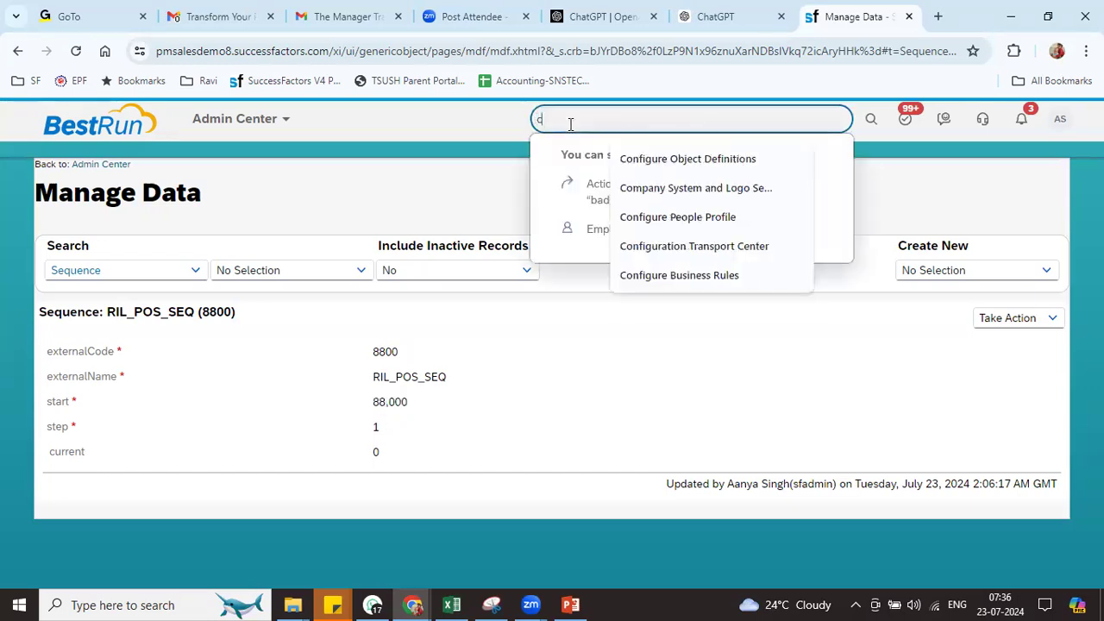
{"action": "type", "text": "on bus rul"}
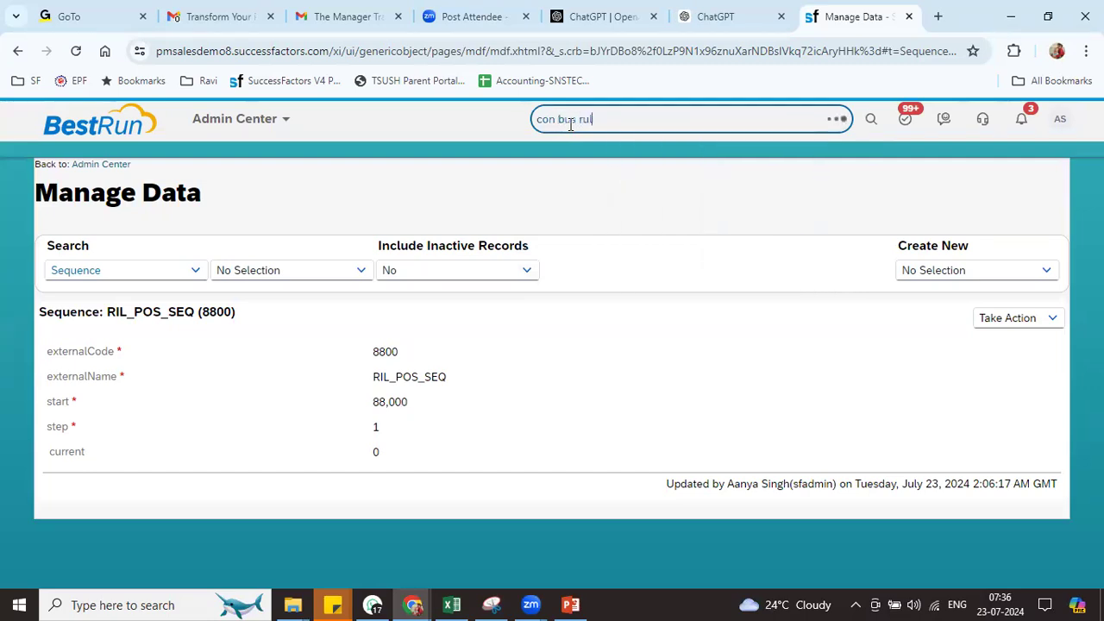
{"action": "left_click", "coordinate": [630, 182]}
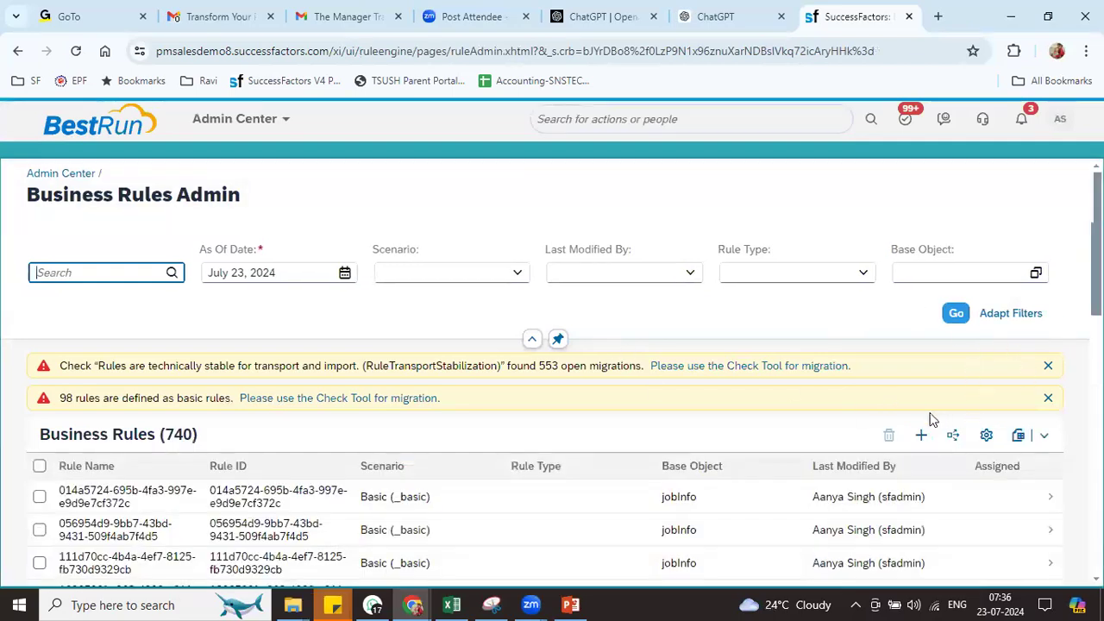
{"action": "left_click", "coordinate": [921, 438]}
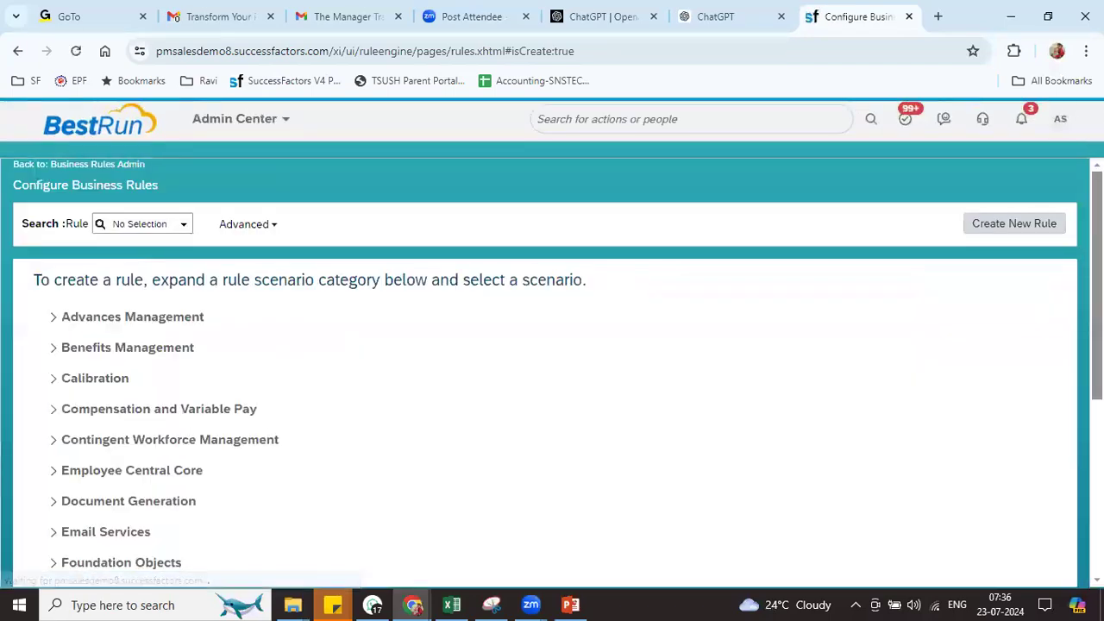
{"action": "scroll", "coordinate": [552, 371], "scroll_direction": "down", "scroll_amount": 2}
{"action": "scroll", "coordinate": [86, 379], "scroll_direction": "down", "scroll_amount": 2}
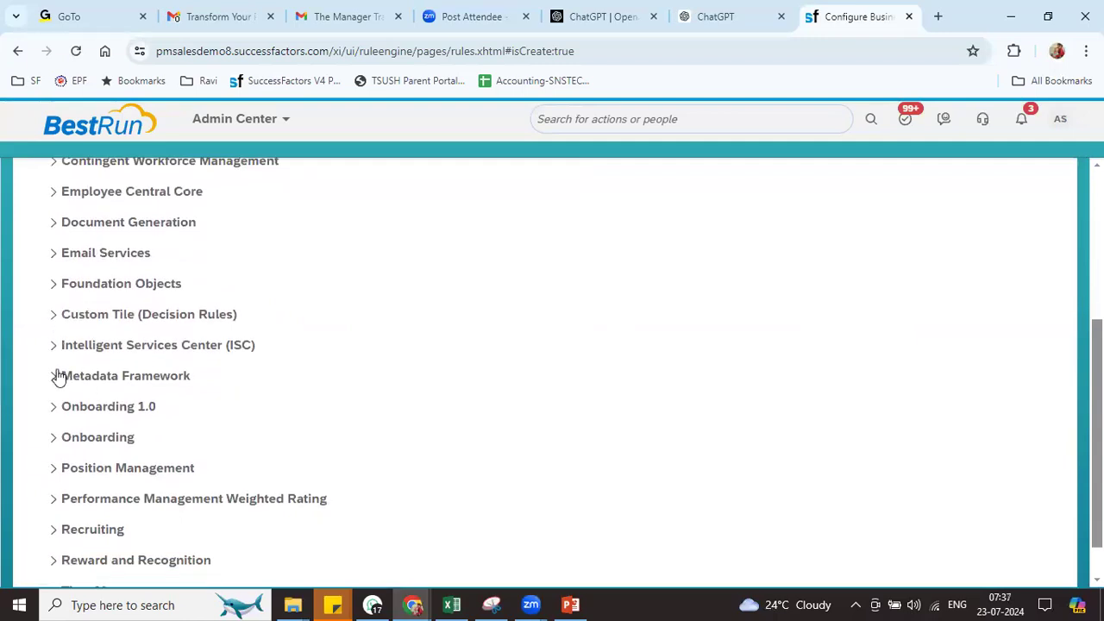
{"action": "left_click", "coordinate": [57, 376]}
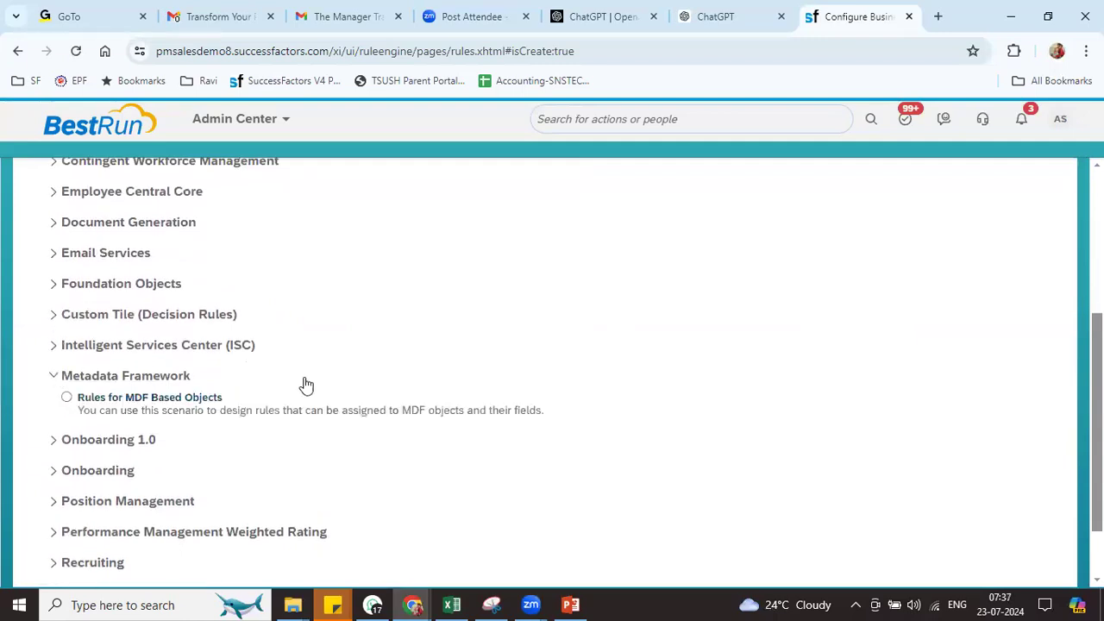
{"action": "left_click", "coordinate": [119, 409]}
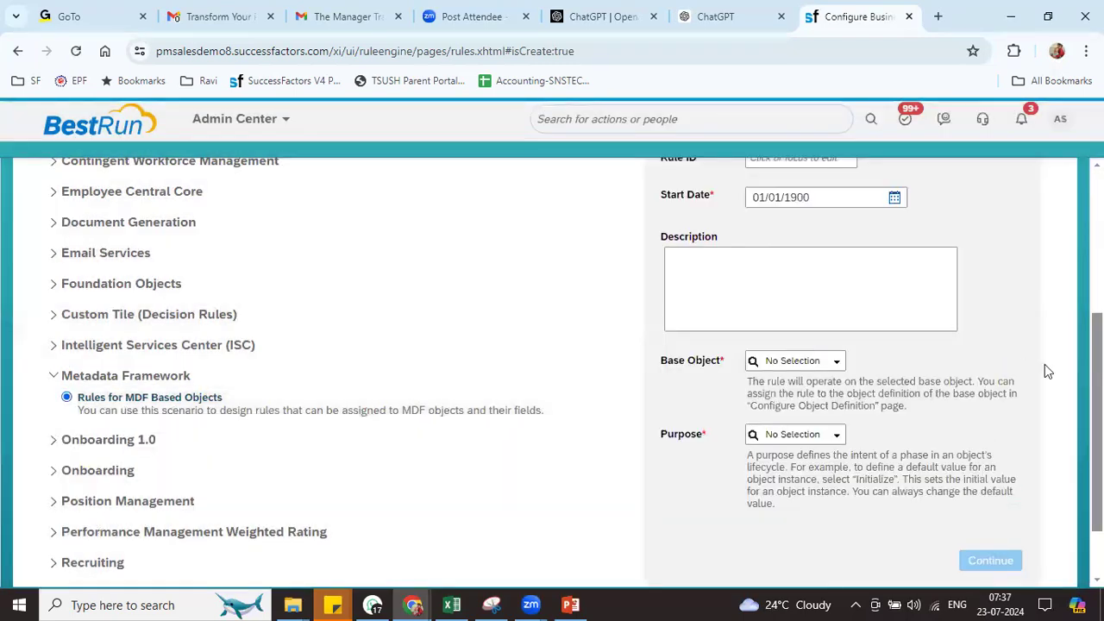
{"action": "scroll", "coordinate": [932, 308], "scroll_direction": "up", "scroll_amount": 2}
Name the rule RIL_POSI_SEQ and search Base Object for 'position' without choosing one
{"action": "left_click", "coordinate": [811, 234]}
{"action": "type", "text": "RIL_POSI_"}
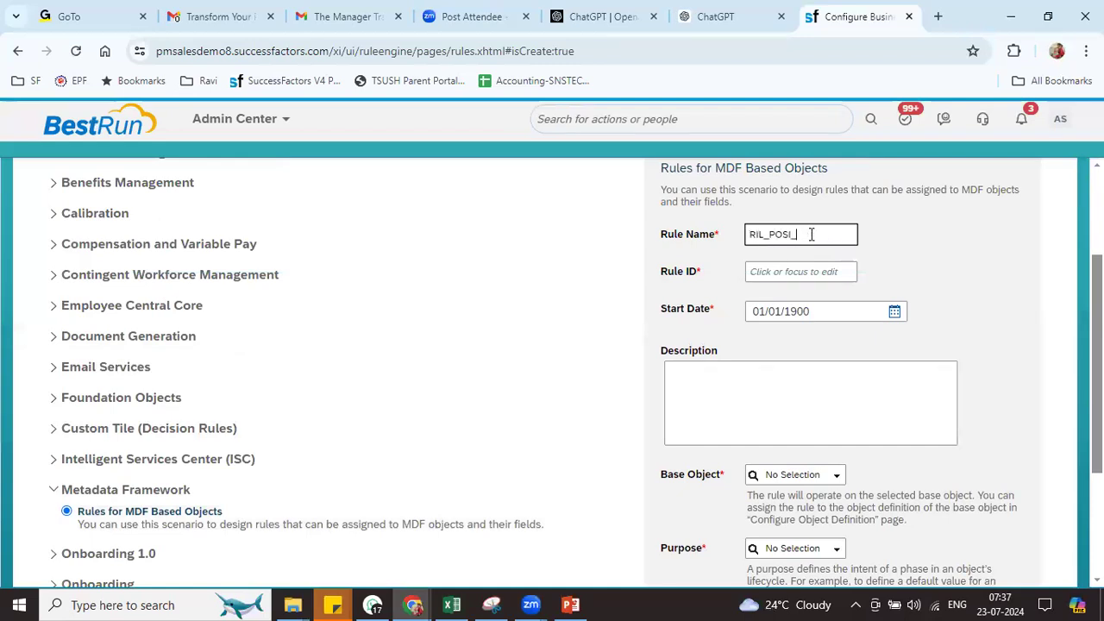
{"action": "key", "text": "Tab"}
{"action": "key", "text": "Tab"}
{"action": "key", "text": "Tab"}
{"action": "key", "text": "Tab"}
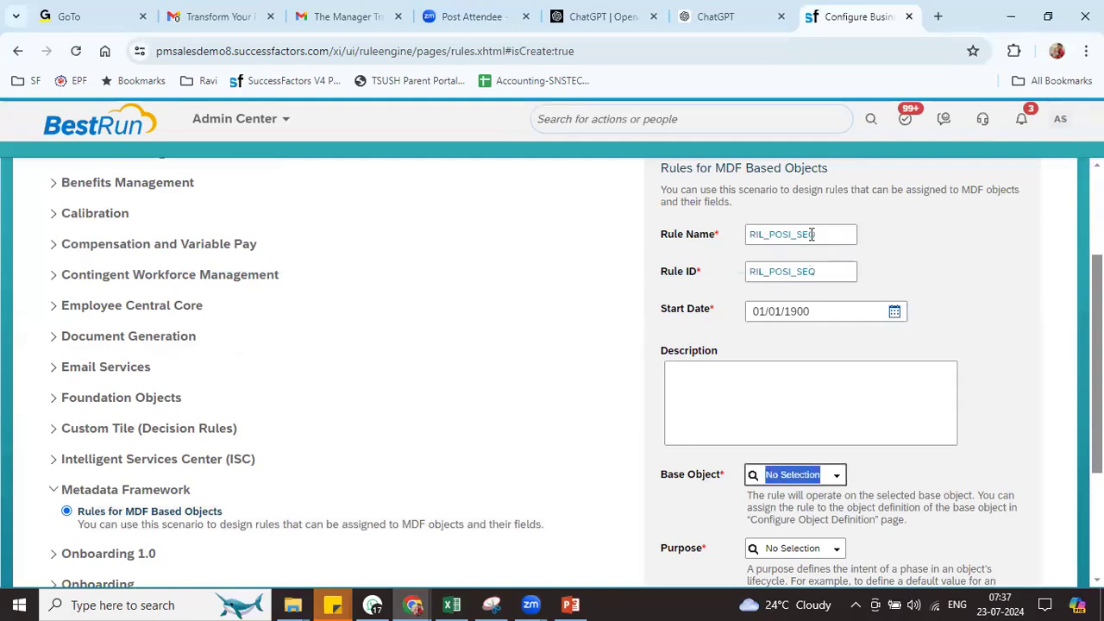
{"action": "type", "text": "pos"}
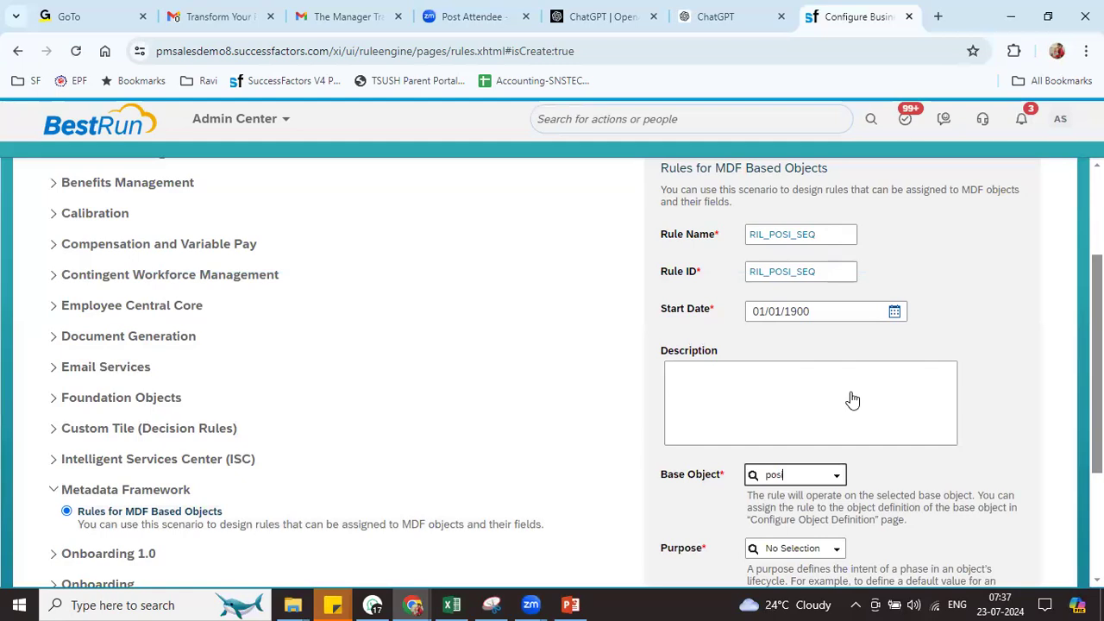
{"action": "type", "text": "ition"}
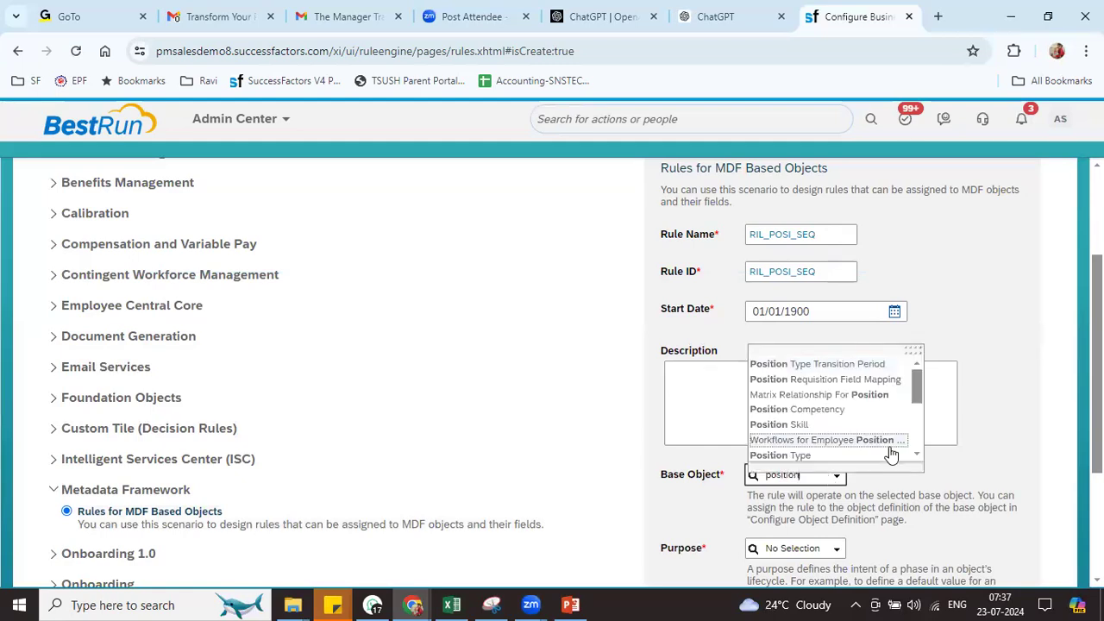
{"action": "scroll", "coordinate": [919, 406], "scroll_direction": "down", "scroll_amount": 3}
{"action": "left_click_drag", "start_coordinate": [919, 415], "coordinate": [923, 376]}
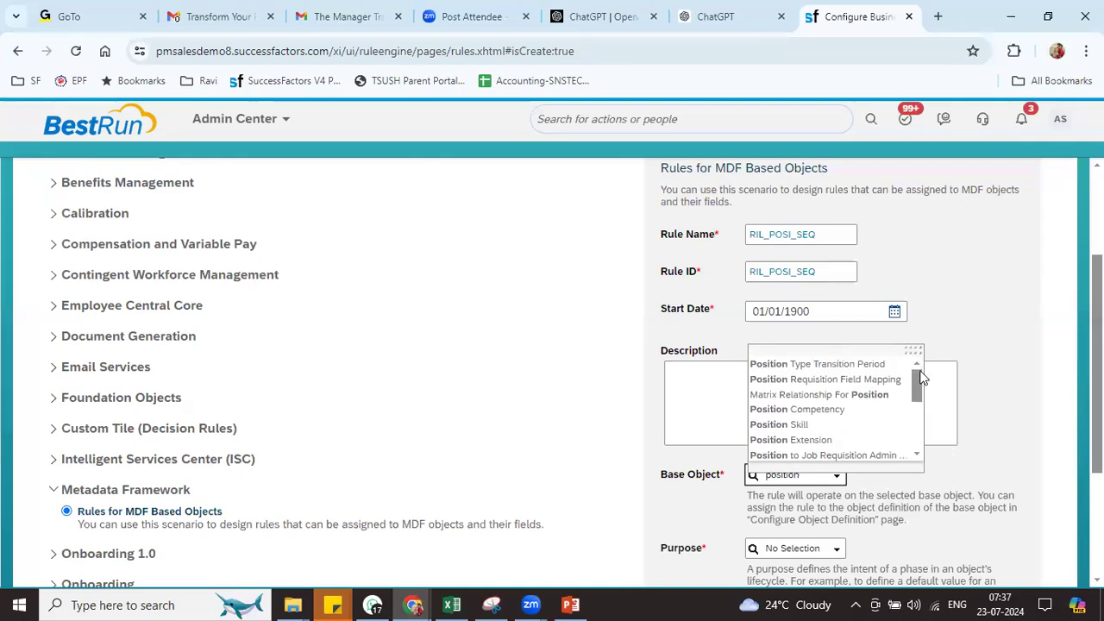
{"action": "left_click_drag", "start_coordinate": [915, 349], "coordinate": [1026, 101]}
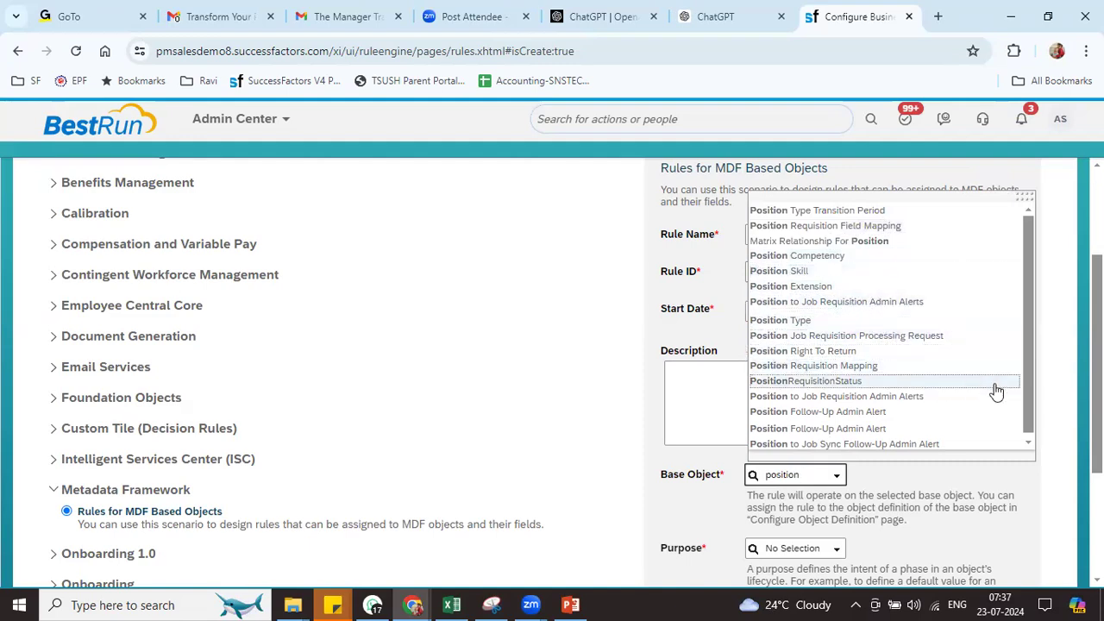
{"action": "left_click", "coordinate": [1027, 441]}
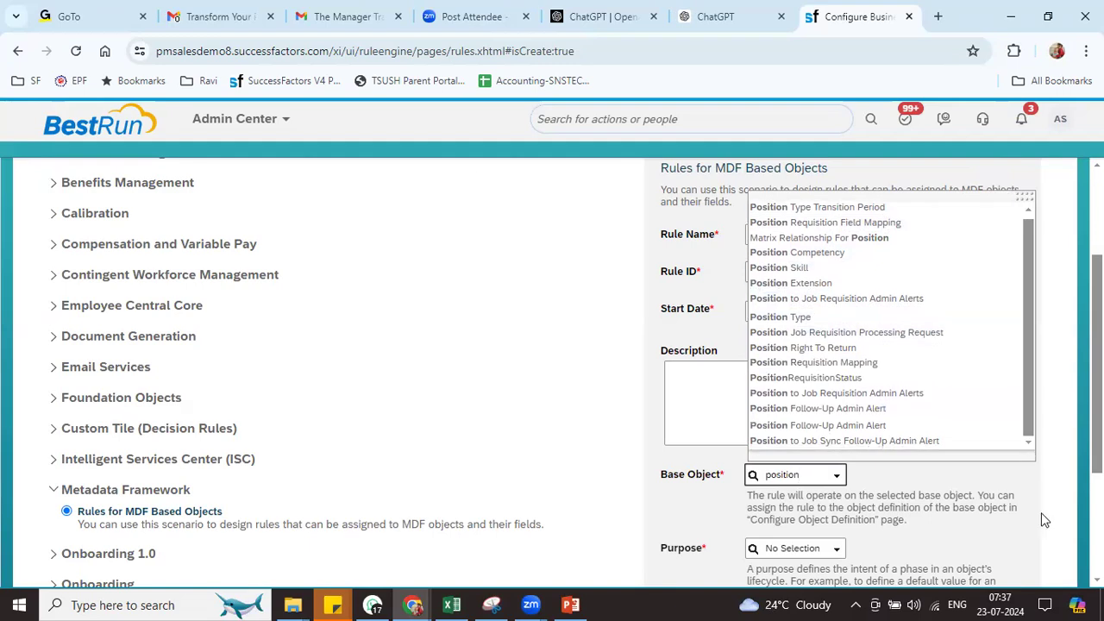
{"action": "left_click", "coordinate": [1020, 516]}
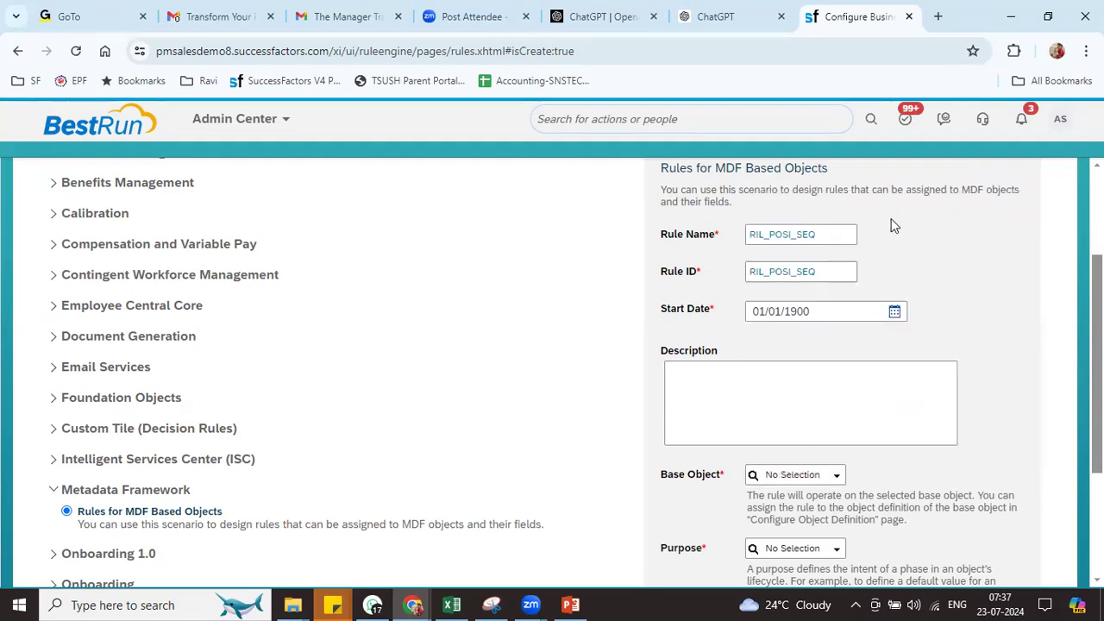
Expand the Position Management and Foundation Objects categories to browse their rule scenarios
{"action": "left_click_drag", "start_coordinate": [830, 236], "coordinate": [708, 233]}
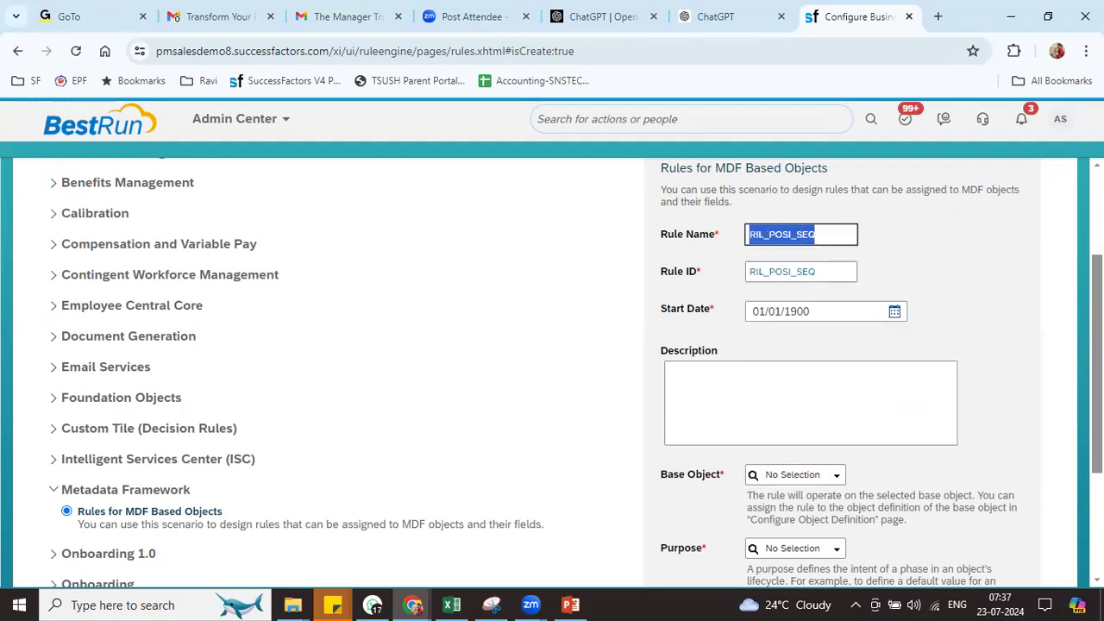
{"action": "scroll", "coordinate": [552, 371], "scroll_direction": "down", "scroll_amount": 5}
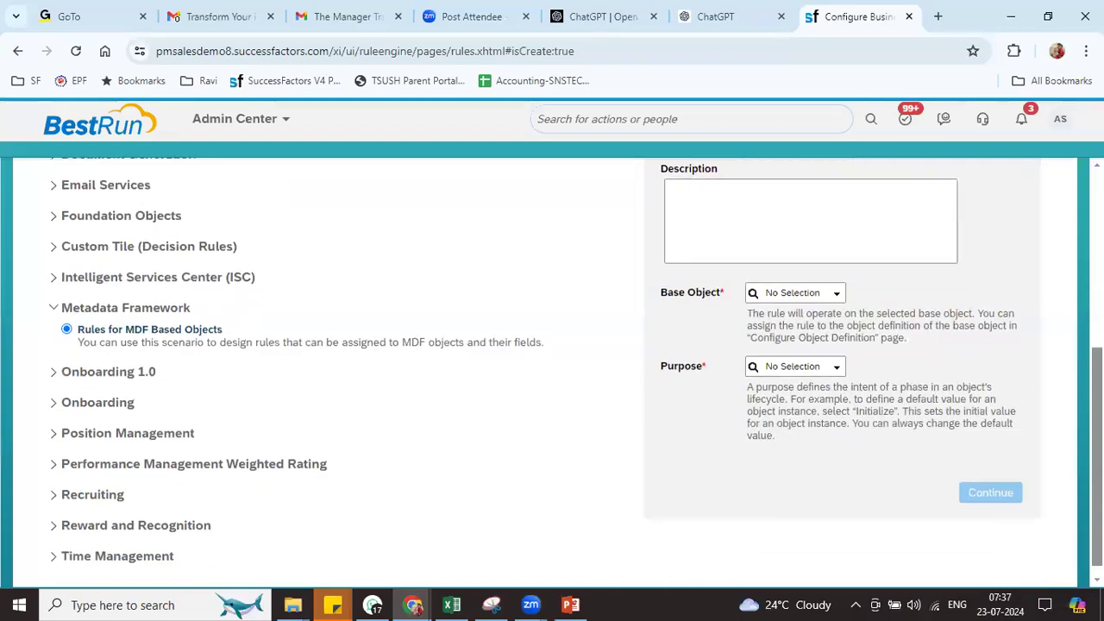
{"action": "left_click", "coordinate": [138, 419]}
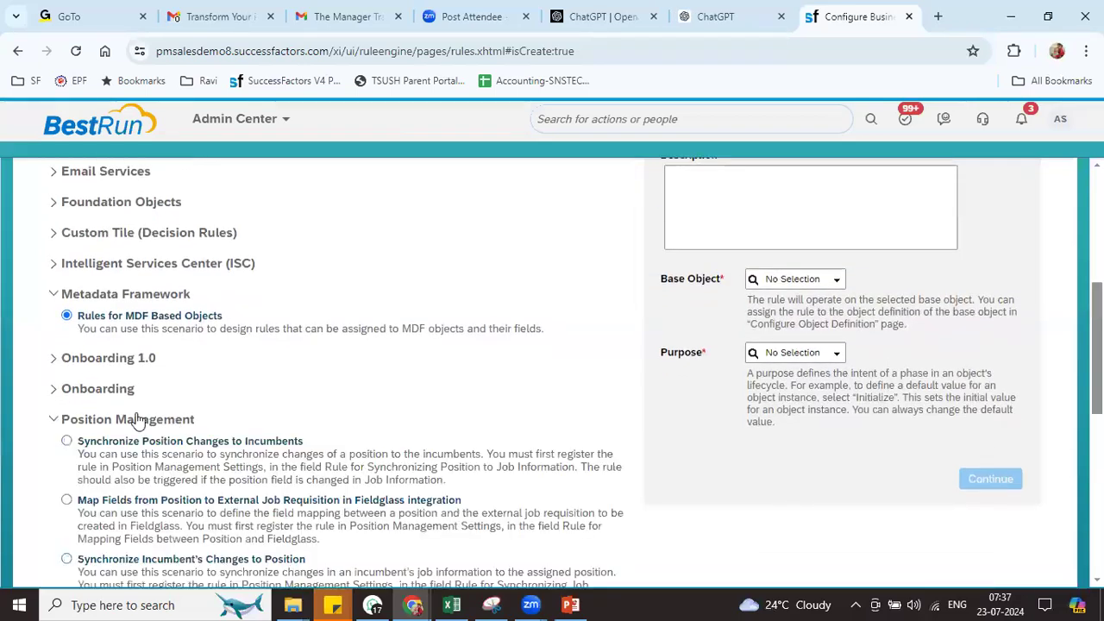
{"action": "scroll", "coordinate": [552, 371], "scroll_direction": "down", "scroll_amount": 5}
{"action": "scroll", "coordinate": [552, 371], "scroll_direction": "down", "scroll_amount": 5}
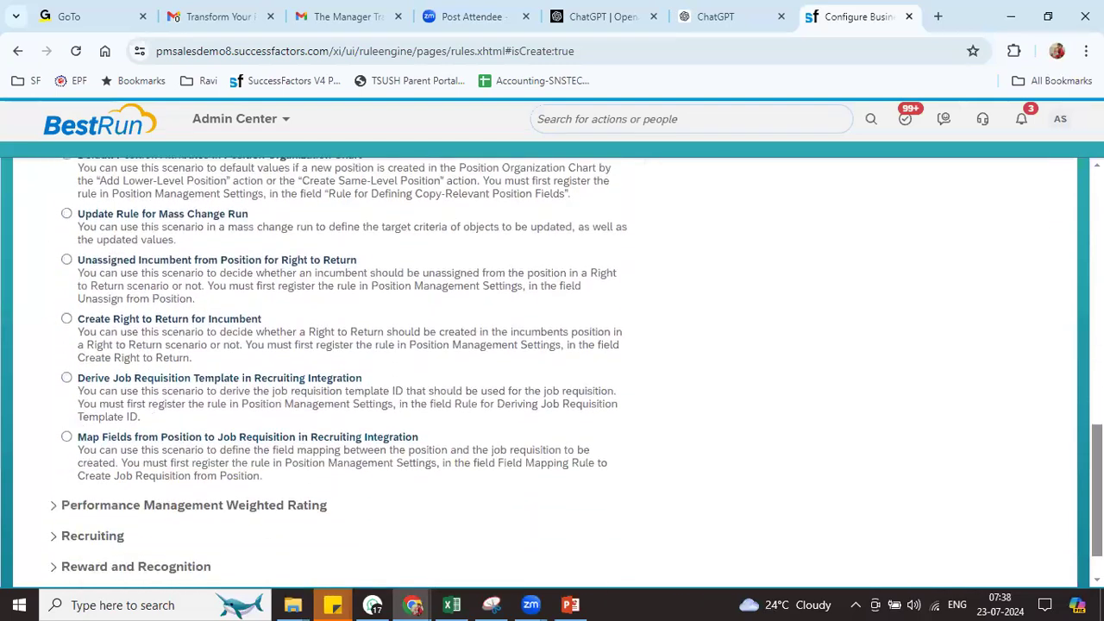
{"action": "scroll", "coordinate": [552, 371], "scroll_direction": "up", "scroll_amount": 3}
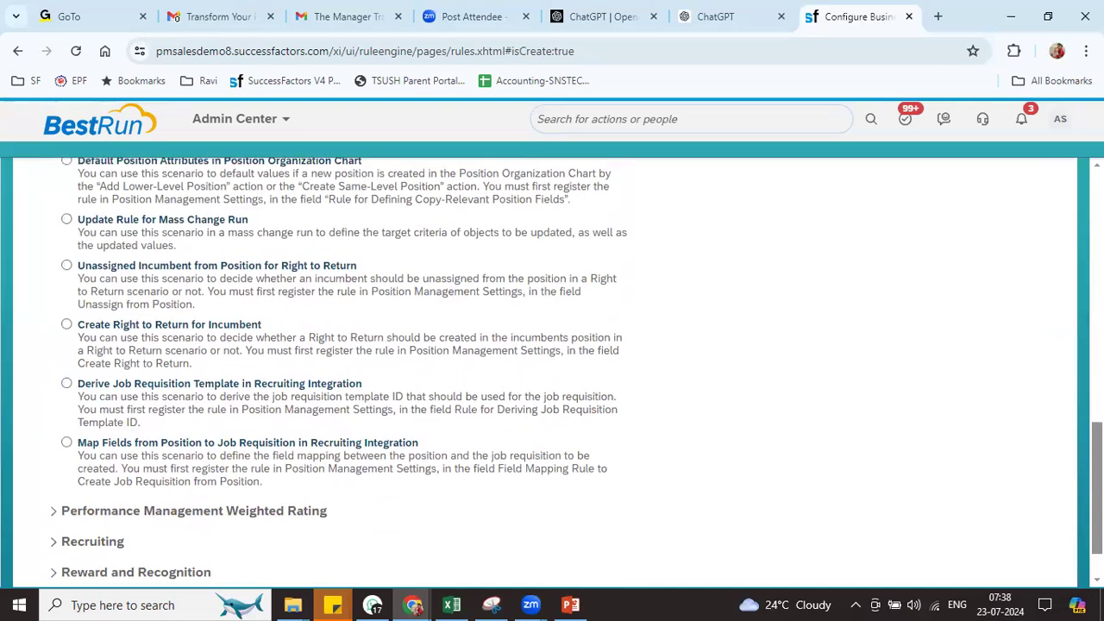
{"action": "scroll", "coordinate": [552, 371], "scroll_direction": "up", "scroll_amount": 10}
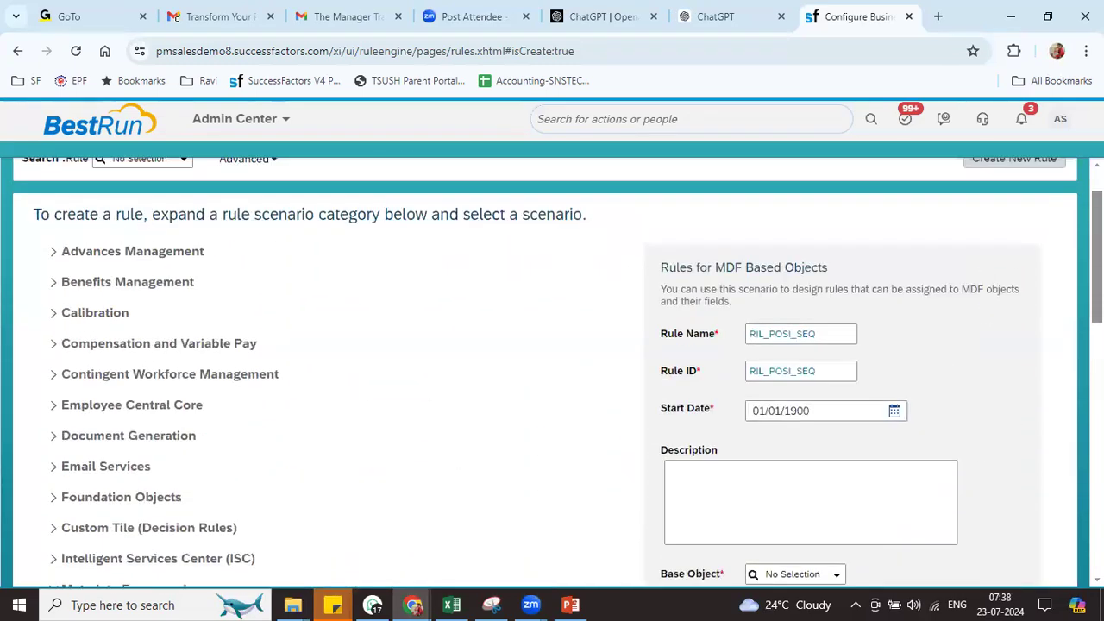
{"action": "left_click", "coordinate": [104, 505]}
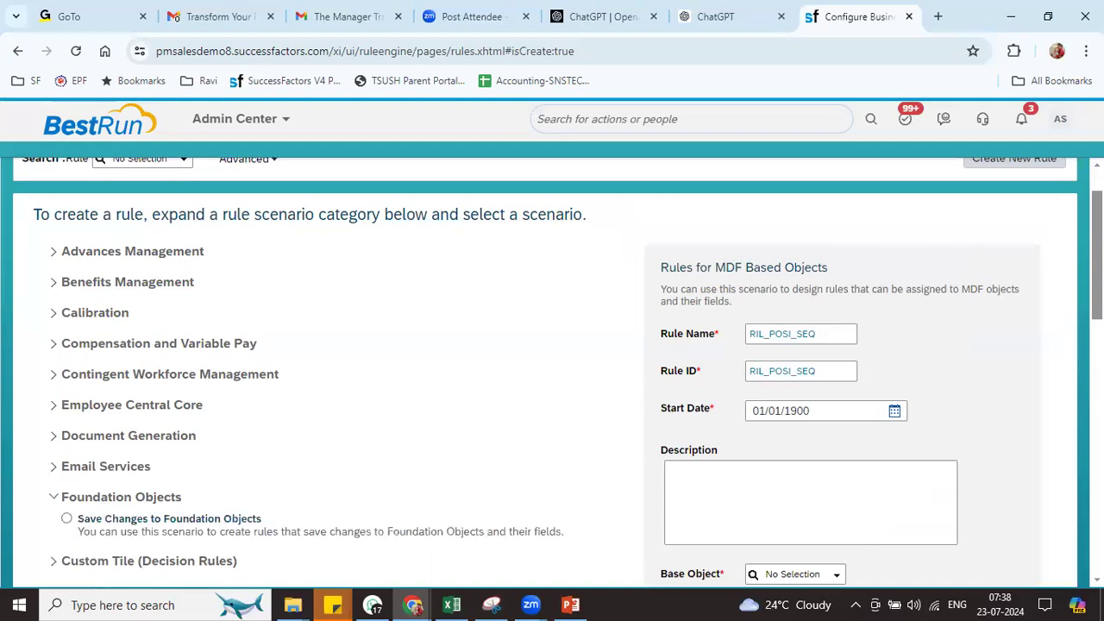
{"action": "scroll", "coordinate": [315, 382], "scroll_direction": "down", "scroll_amount": 2}
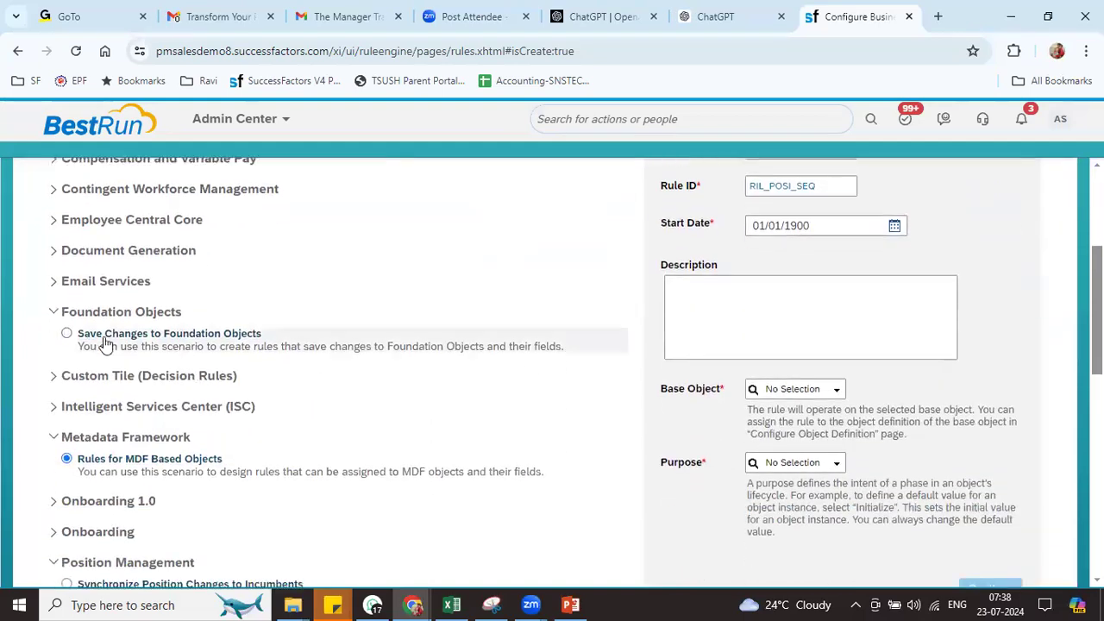
Select Save Changes to Foundation Objects and search Base Object for 'po', finding no match
{"action": "left_click", "coordinate": [68, 334]}
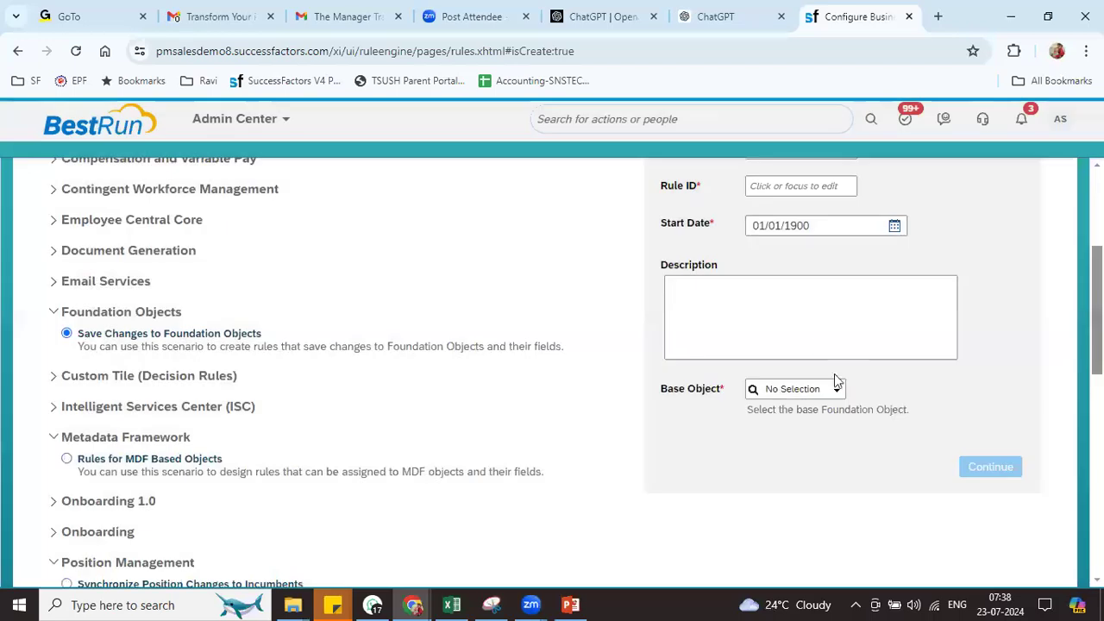
{"action": "left_click", "coordinate": [780, 389]}
{"action": "type", "text": "posi"}
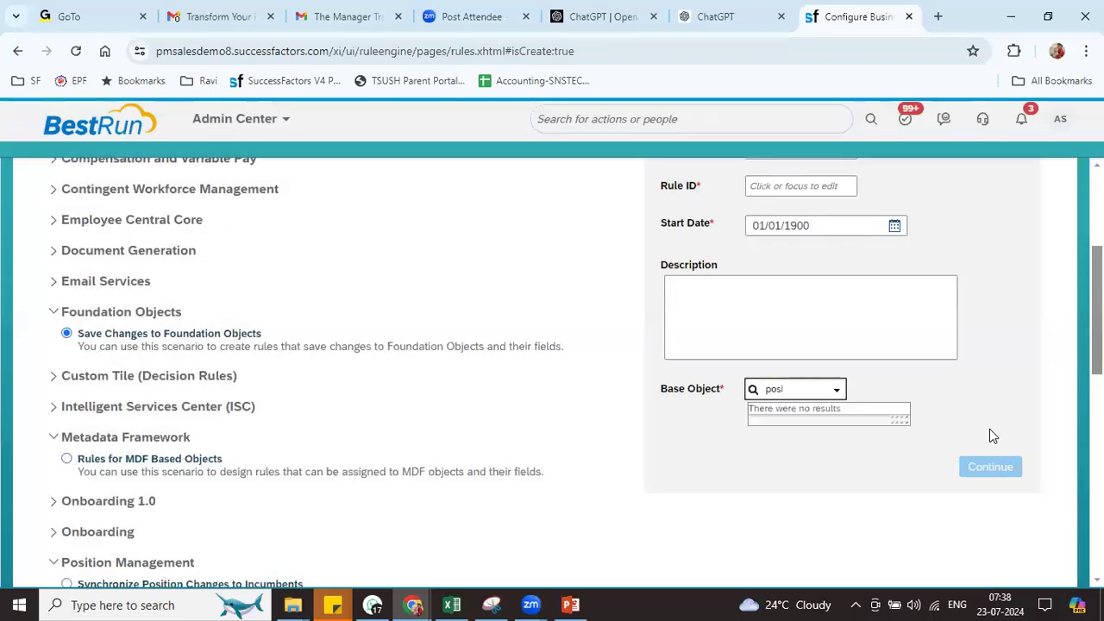
{"action": "left_click", "coordinate": [989, 429]}
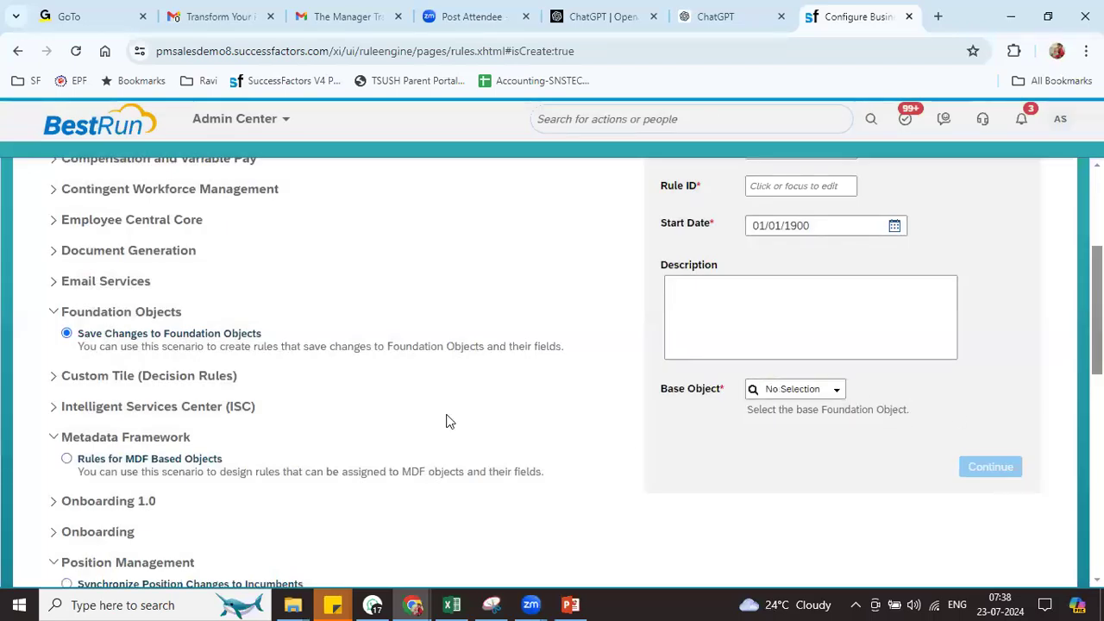
{"action": "left_click", "coordinate": [53, 312]}
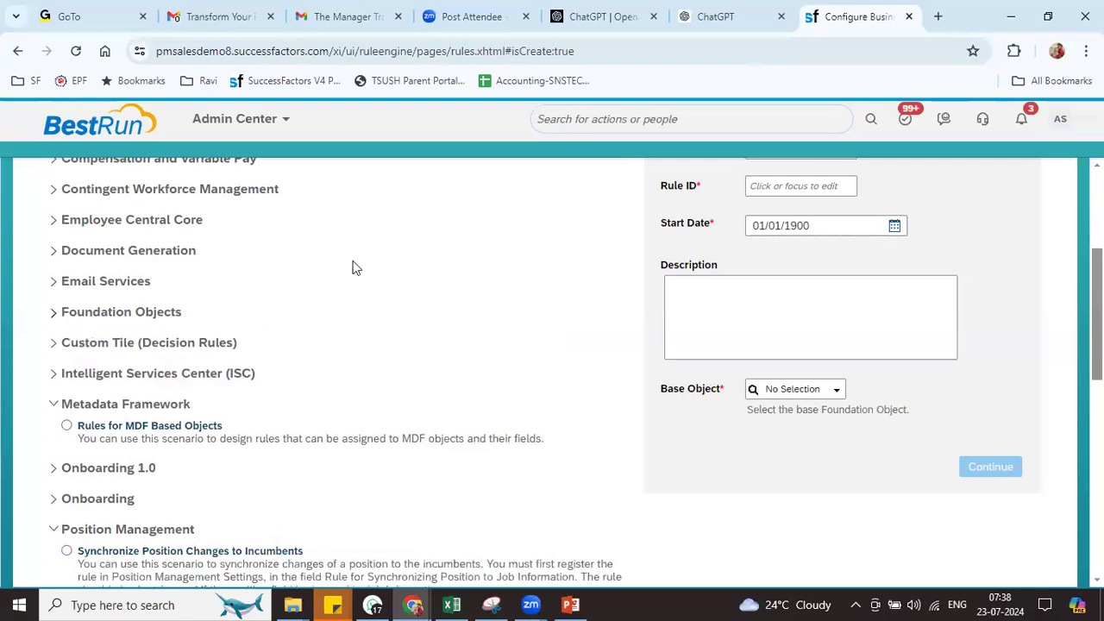
{"action": "left_click", "coordinate": [836, 393]}
{"action": "left_click", "coordinate": [837, 392]}
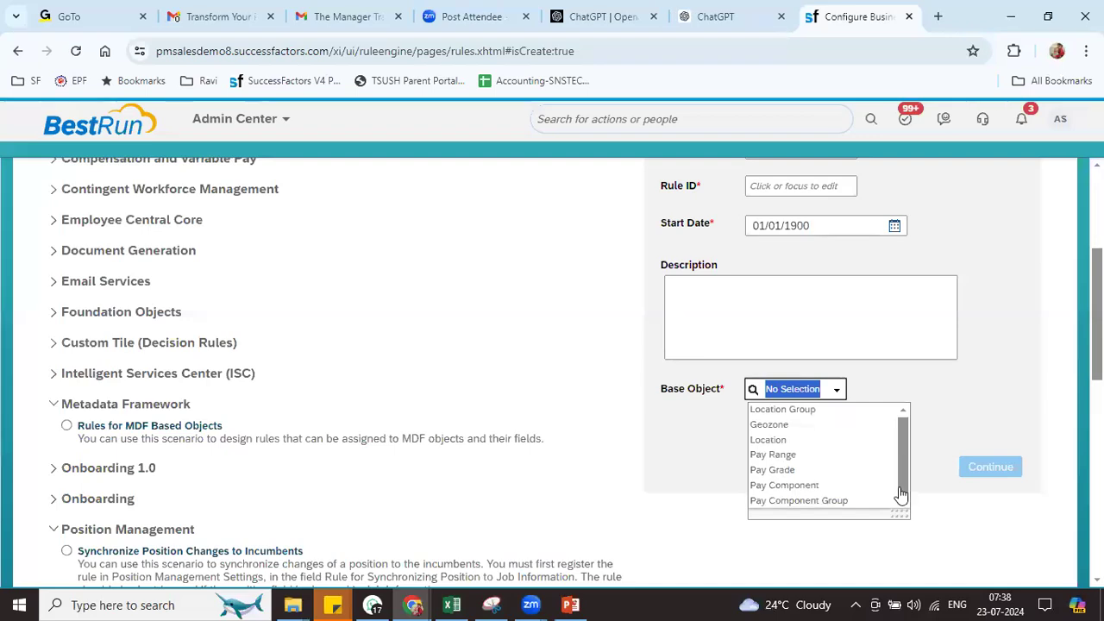
Browse the scenario list, collapsing the Custom Tile (Decision Rules) and Position Management categories
{"action": "left_click", "coordinate": [567, 346]}
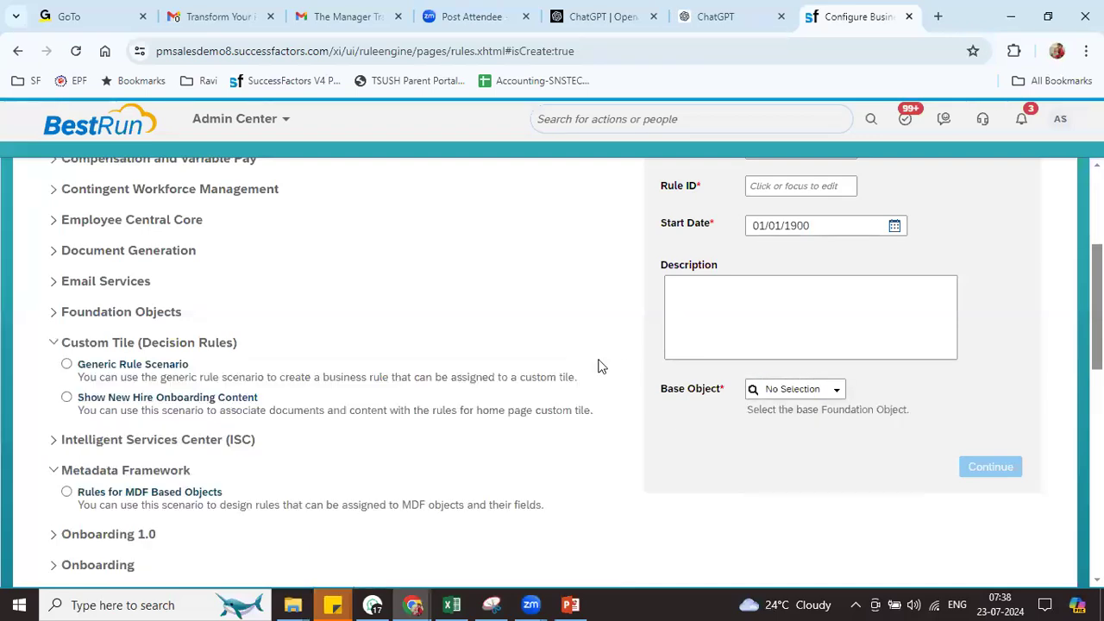
{"action": "left_click", "coordinate": [197, 345]}
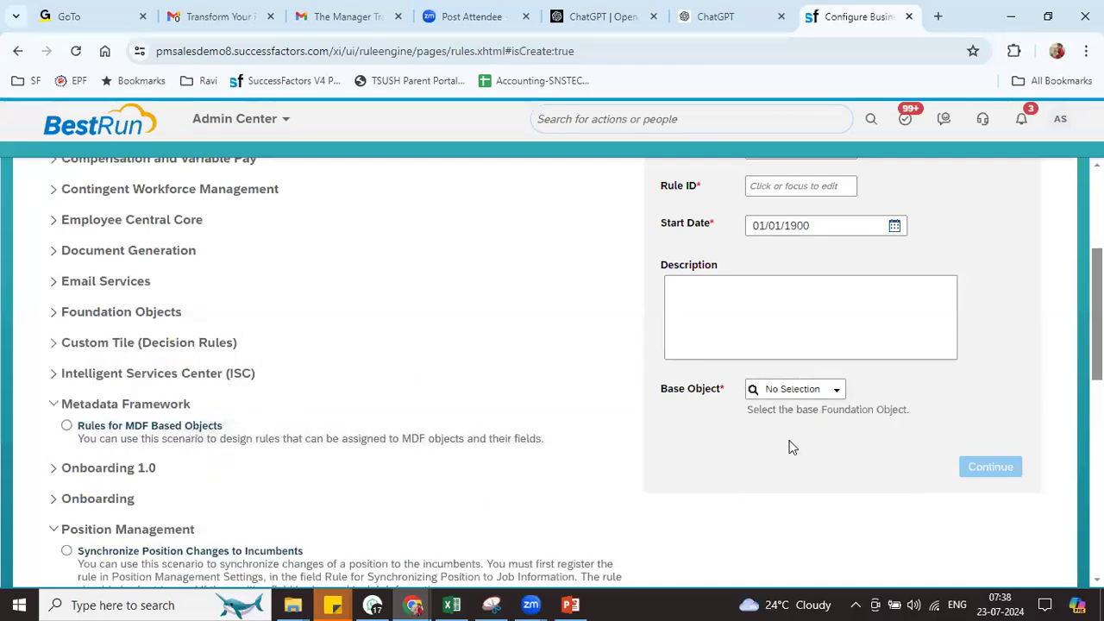
{"action": "scroll", "coordinate": [900, 423], "scroll_direction": "down", "scroll_amount": 3}
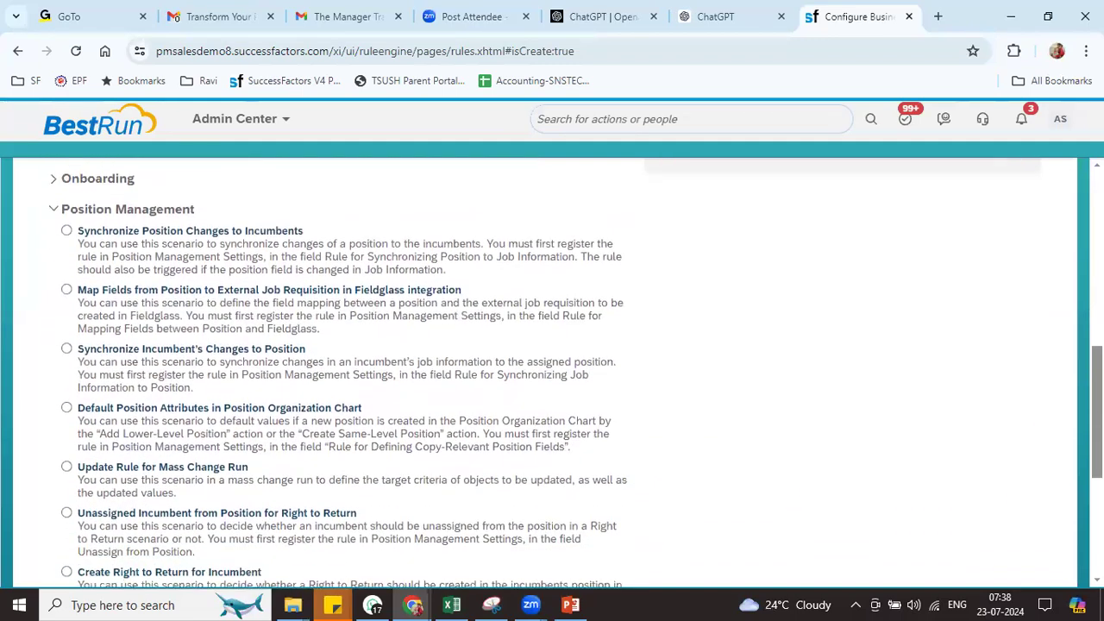
{"action": "scroll", "coordinate": [552, 371], "scroll_direction": "down", "scroll_amount": 2}
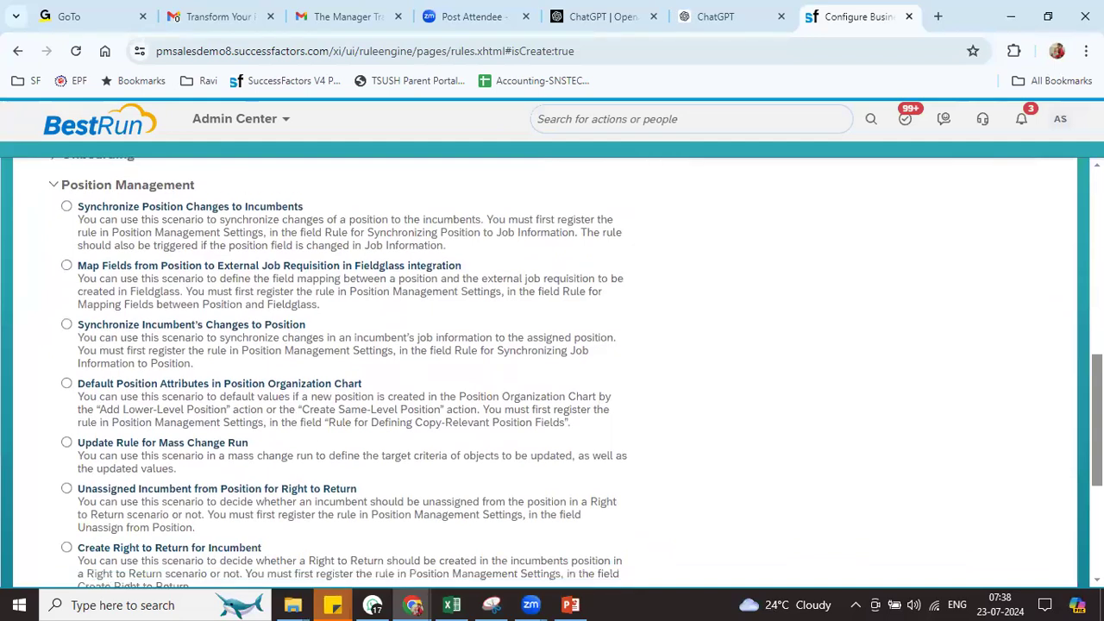
{"action": "scroll", "coordinate": [552, 371], "scroll_direction": "down", "scroll_amount": 2}
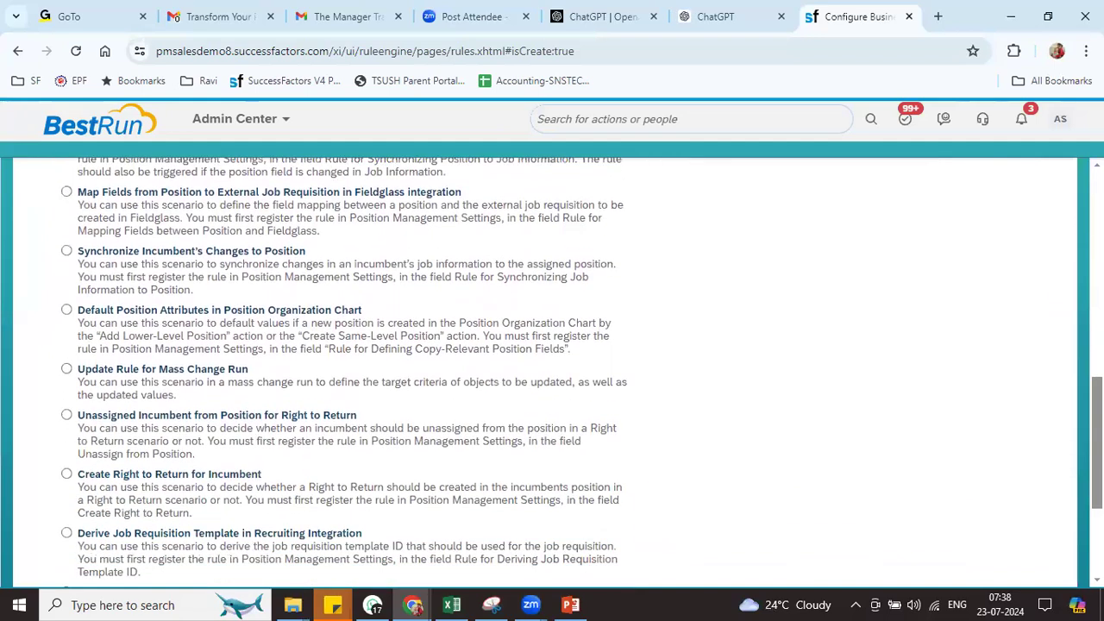
{"action": "scroll", "coordinate": [552, 371], "scroll_direction": "down", "scroll_amount": 2}
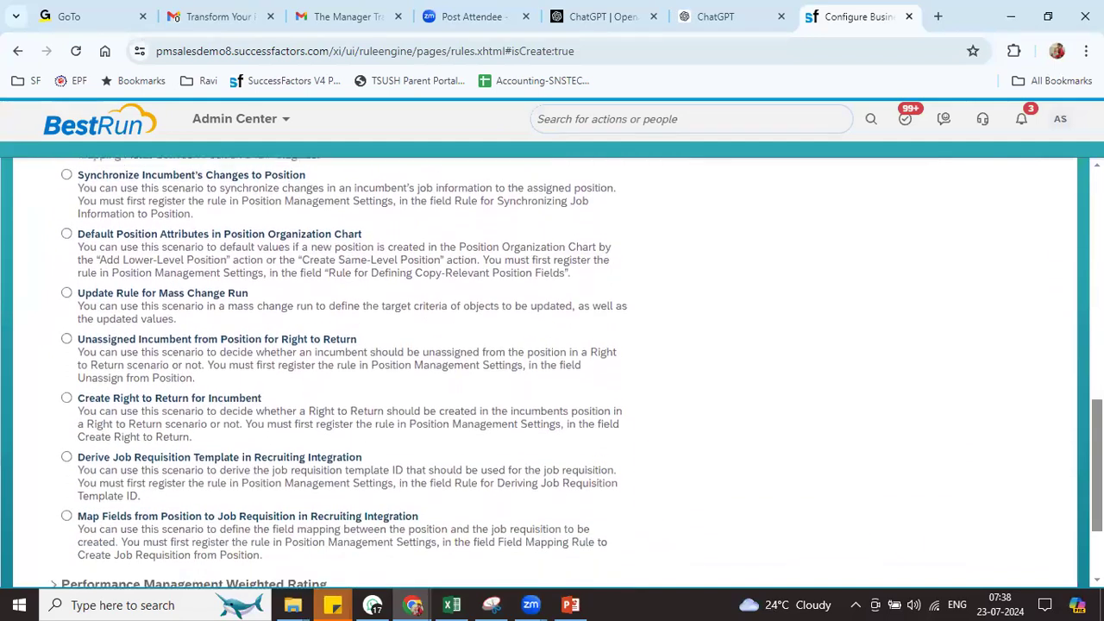
{"action": "scroll", "coordinate": [552, 371], "scroll_direction": "down", "scroll_amount": 2}
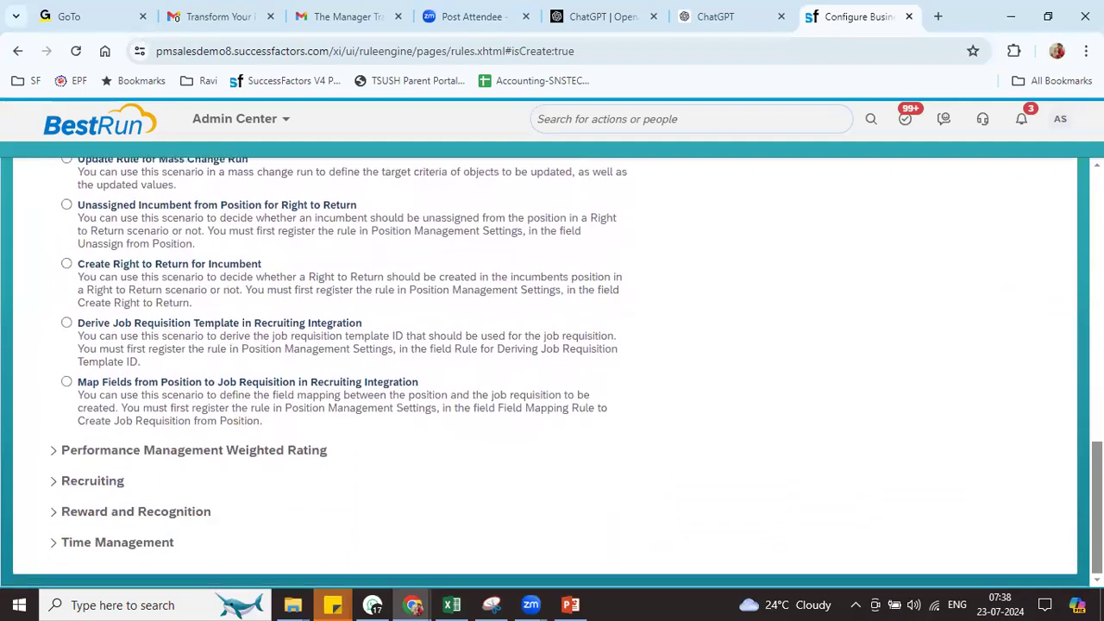
{"action": "scroll", "coordinate": [869, 425], "scroll_direction": "up", "scroll_amount": 5}
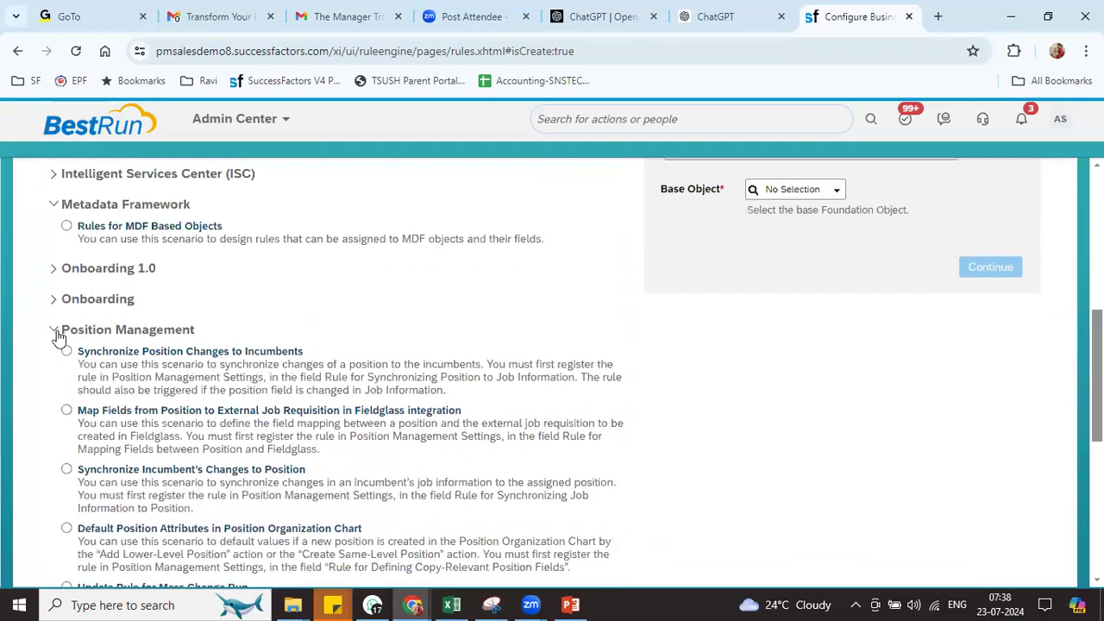
{"action": "left_click", "coordinate": [57, 333]}
{"action": "scroll", "coordinate": [553, 371], "scroll_direction": "up", "scroll_amount": 4}
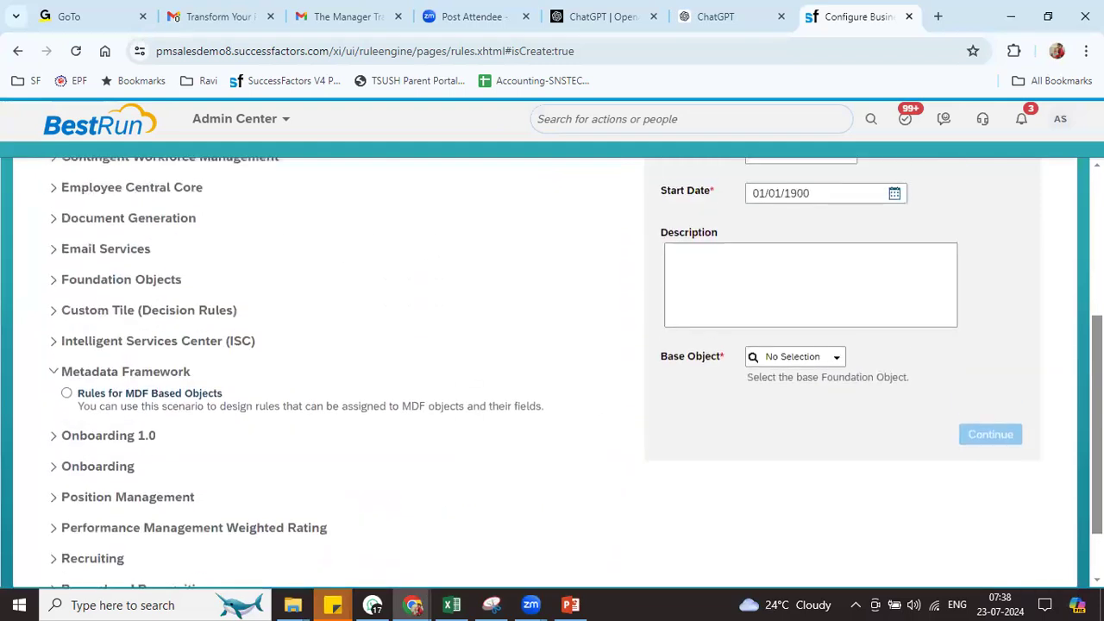
{"action": "scroll", "coordinate": [207, 369], "scroll_direction": "down", "scroll_amount": 1}
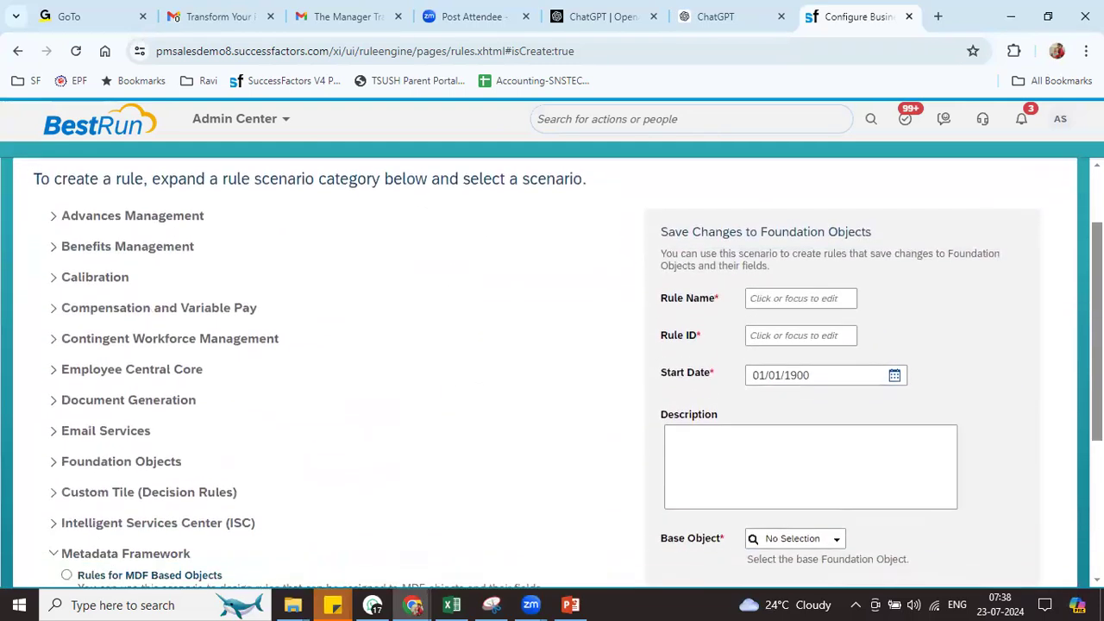
Expand Employee Central Core and select its Validate HRIS Elements scenario
{"action": "left_click", "coordinate": [172, 373]}
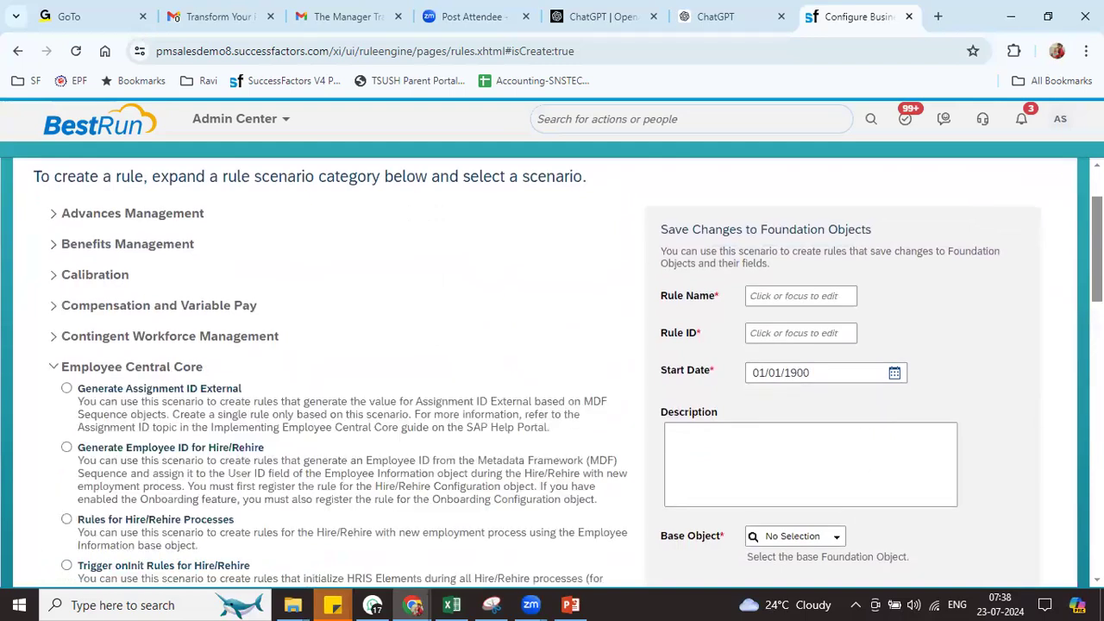
{"action": "scroll", "coordinate": [552, 371], "scroll_direction": "down", "scroll_amount": 2}
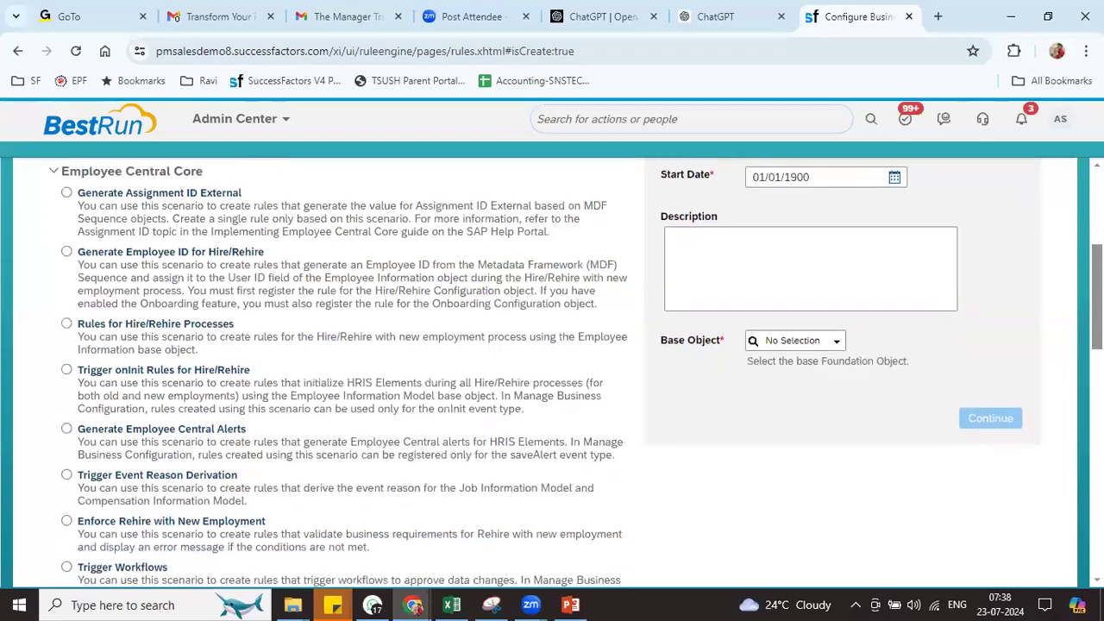
{"action": "scroll", "coordinate": [552, 371], "scroll_direction": "down", "scroll_amount": 2}
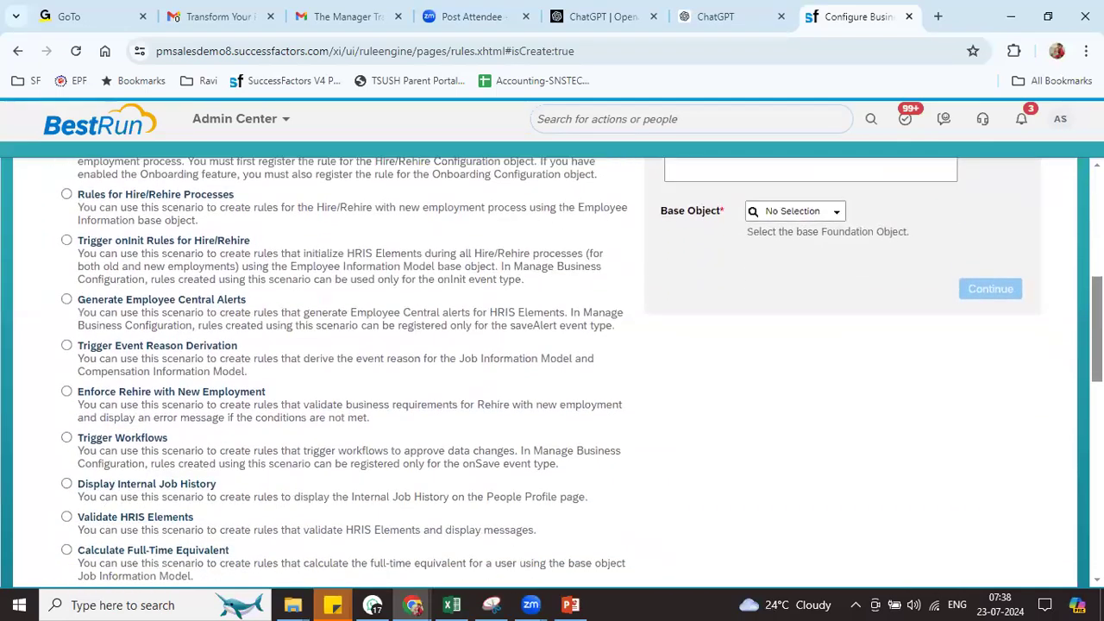
{"action": "scroll", "coordinate": [553, 371], "scroll_direction": "down", "scroll_amount": 2}
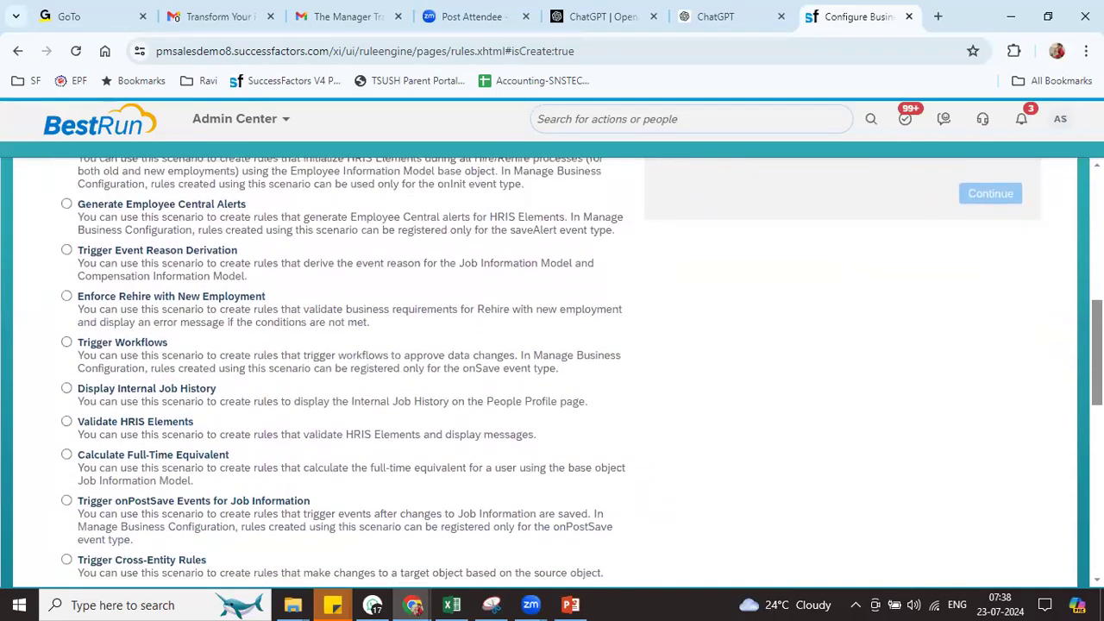
{"action": "scroll", "coordinate": [552, 371], "scroll_direction": "down", "scroll_amount": 2}
{"action": "scroll", "coordinate": [552, 371], "scroll_direction": "down", "scroll_amount": 1}
{"action": "scroll", "coordinate": [552, 371], "scroll_direction": "down", "scroll_amount": 1}
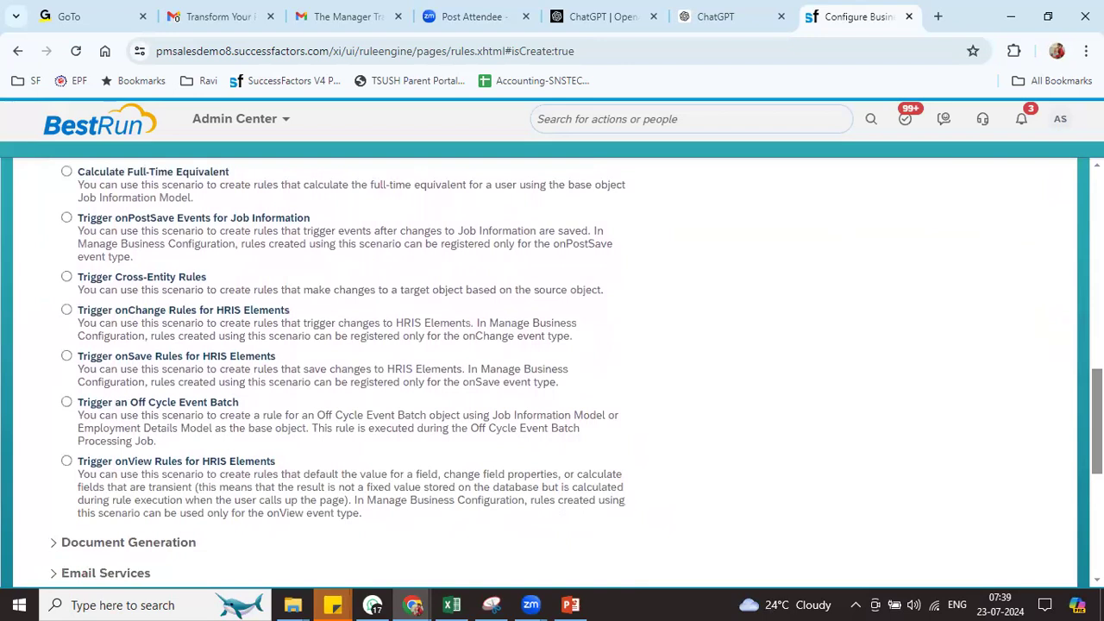
{"action": "scroll", "coordinate": [553, 371], "scroll_direction": "up", "scroll_amount": 1}
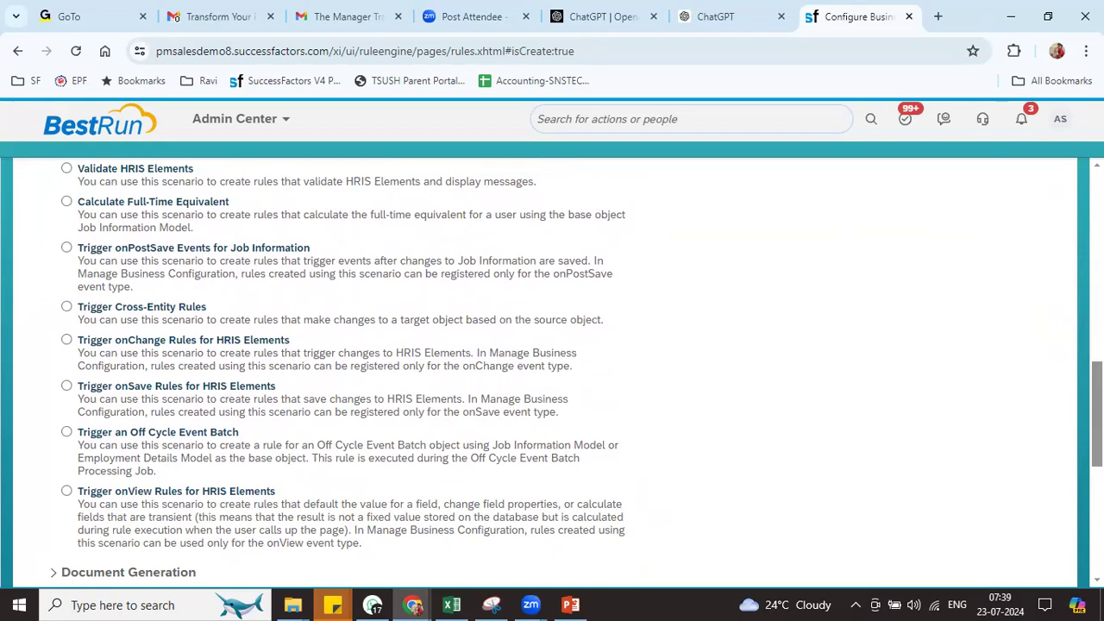
{"action": "scroll", "coordinate": [553, 371], "scroll_direction": "up", "scroll_amount": 2}
{"action": "scroll", "coordinate": [553, 371], "scroll_direction": "up", "scroll_amount": 1}
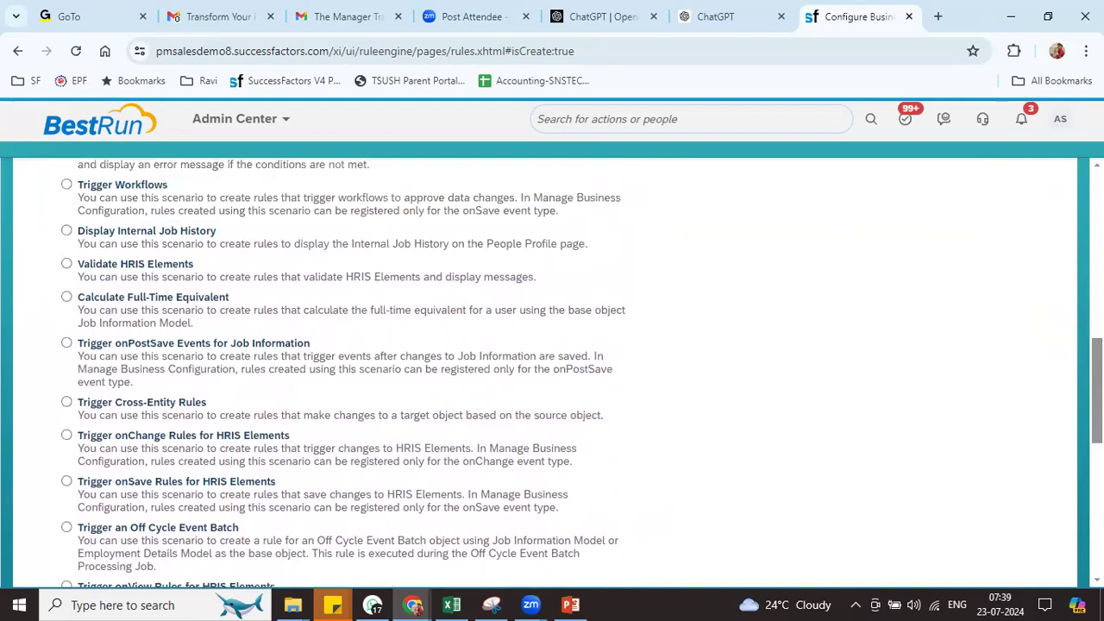
{"action": "left_click", "coordinate": [401, 277]}
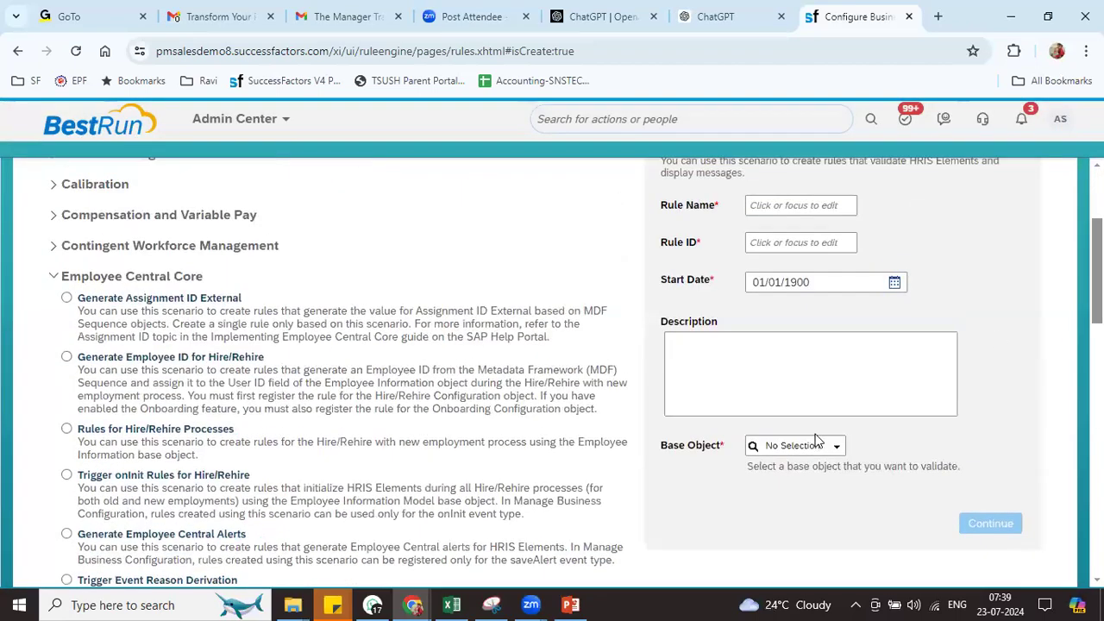
Search Base Object for 'pos', then switch back to the Rules for MDF Based Objects scenario
{"action": "left_click", "coordinate": [801, 447]}
{"action": "type", "text": "posi"}
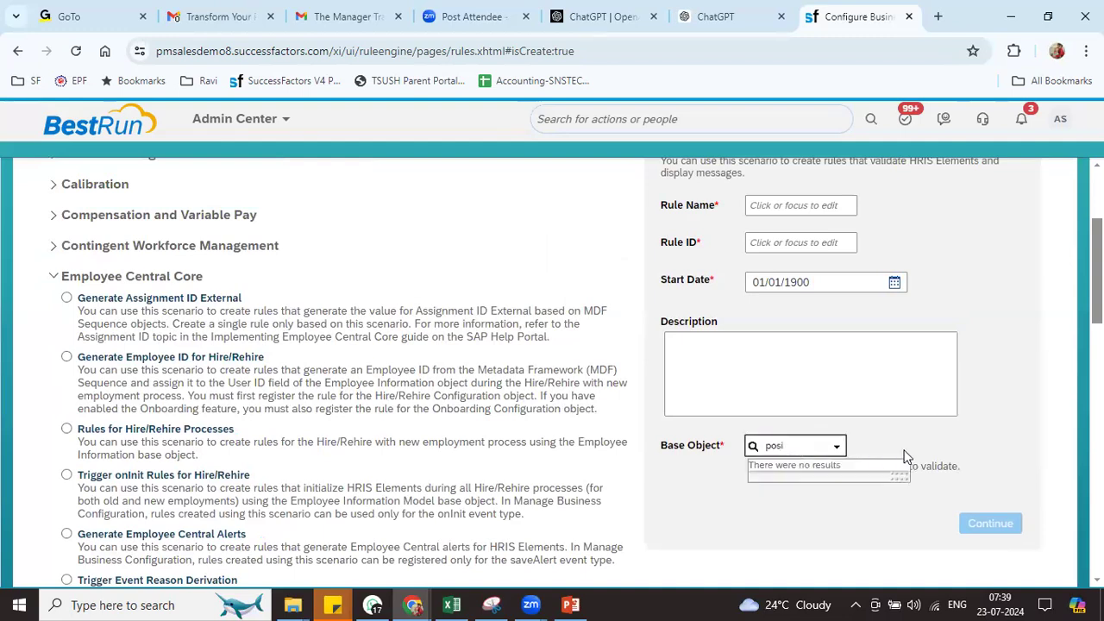
{"action": "left_click", "coordinate": [906, 457]}
{"action": "left_click", "coordinate": [54, 276]}
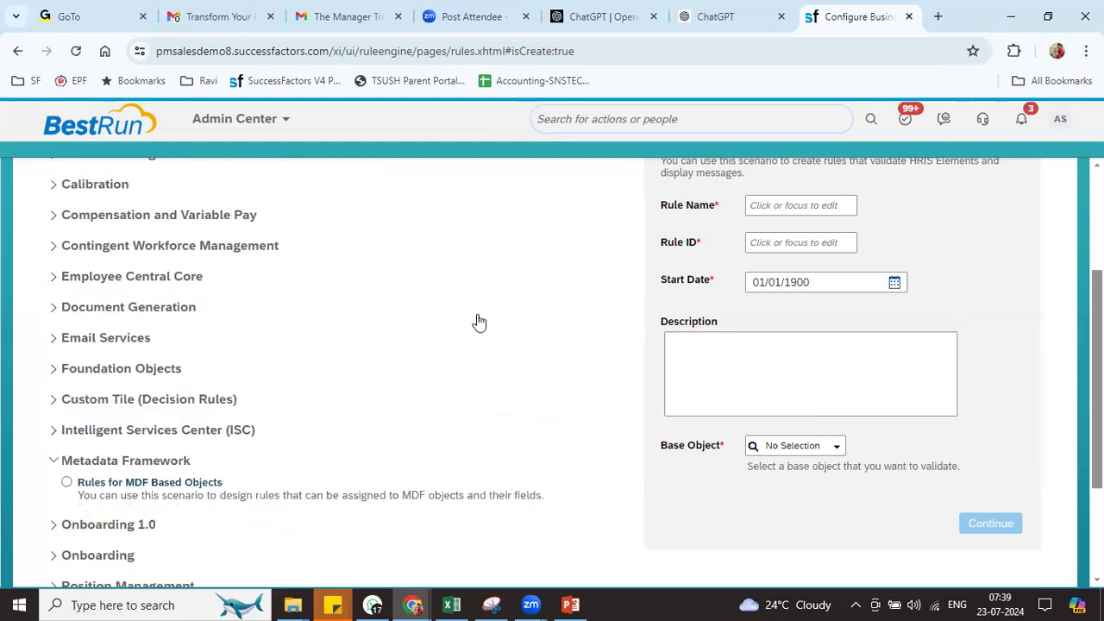
{"action": "scroll", "coordinate": [670, 427], "scroll_direction": "down", "scroll_amount": 1}
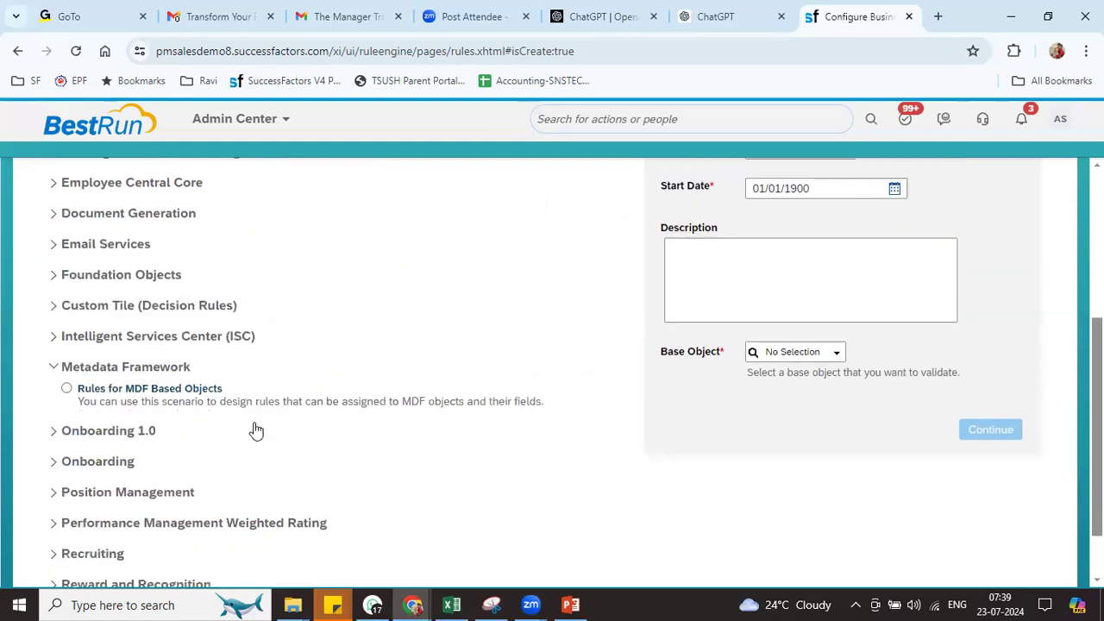
{"action": "left_click", "coordinate": [112, 390]}
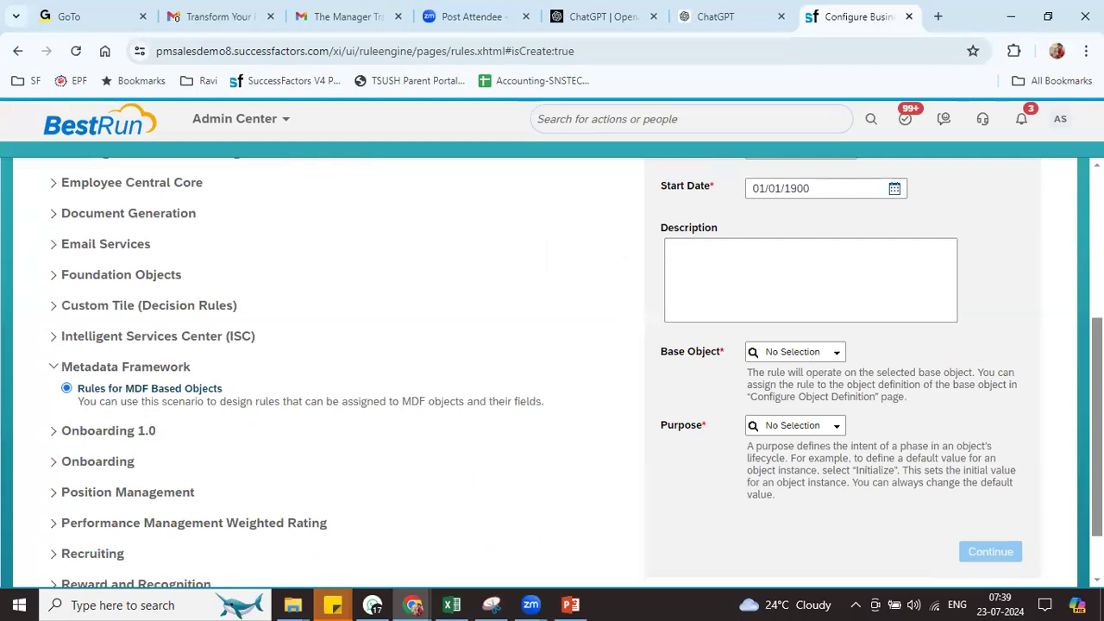
{"action": "scroll", "coordinate": [852, 472], "scroll_direction": "up", "scroll_amount": 1}
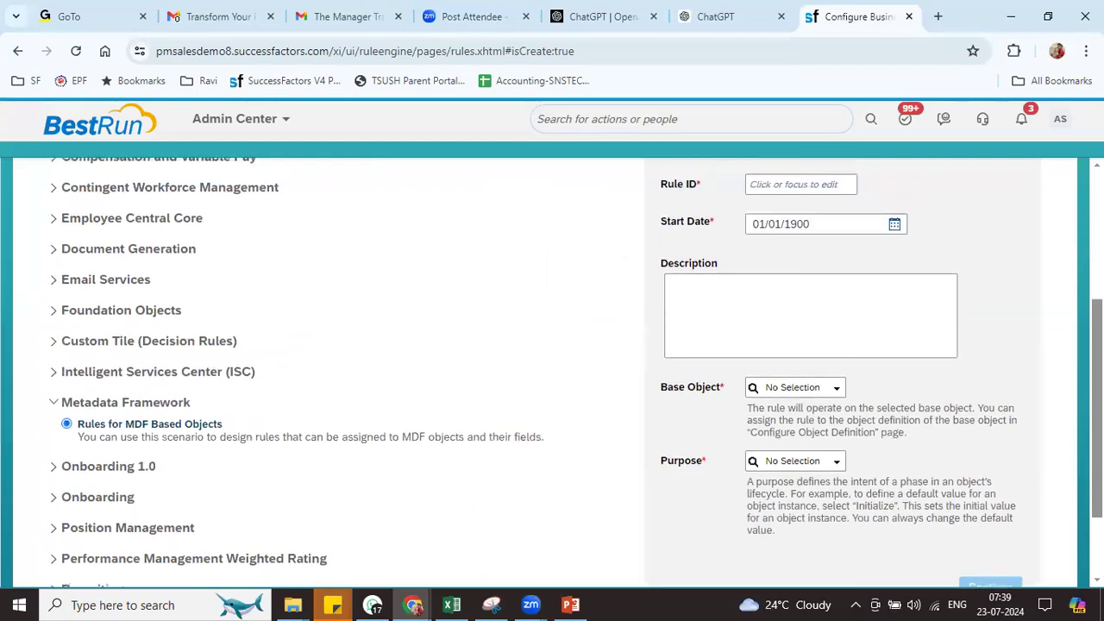
{"action": "left_click_drag", "start_coordinate": [807, 408], "coordinate": [936, 439]}
{"action": "left_click", "coordinate": [1071, 411]}
Enter 'pos' in Base Object and duplicate the Configure Business Rules page in a new tab
{"action": "left_click", "coordinate": [779, 387]}
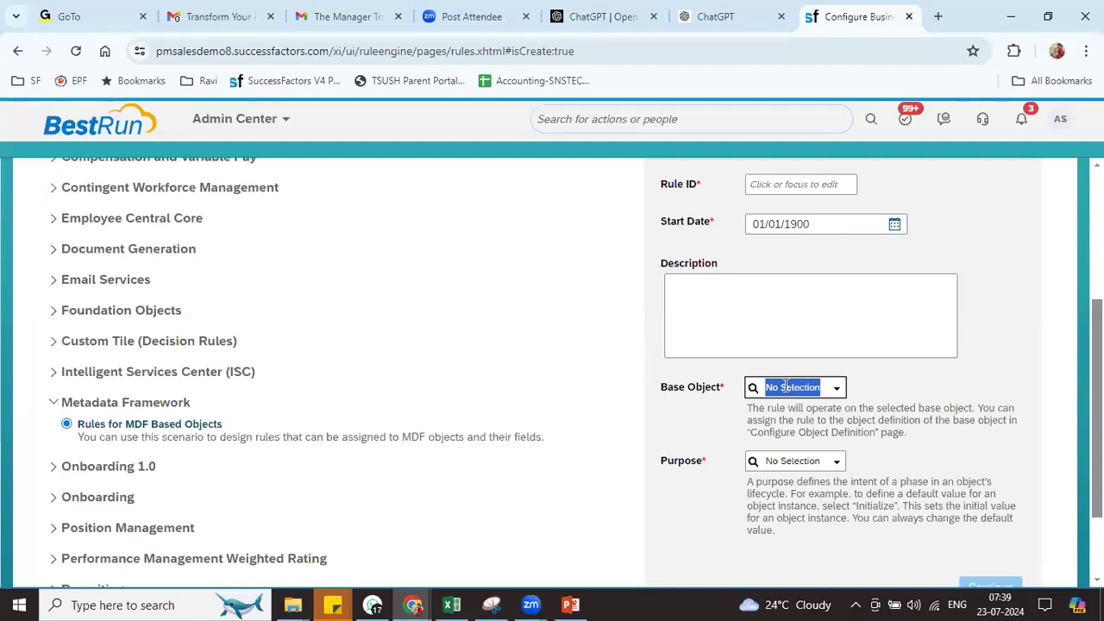
{"action": "type", "text": "position"}
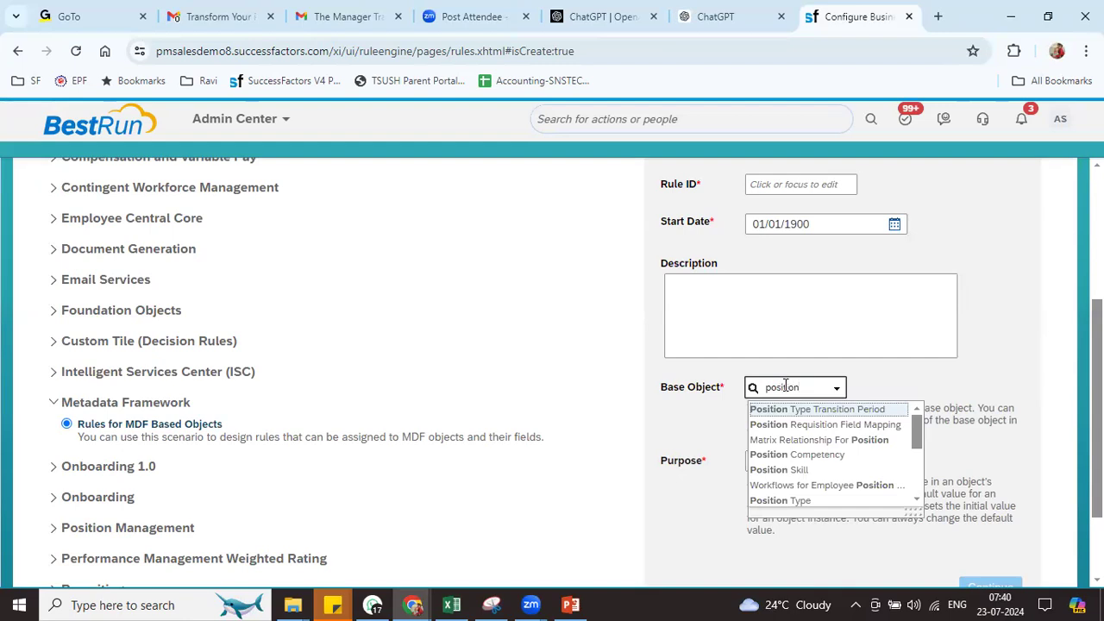
{"action": "right_click", "coordinate": [862, 18]}
{"action": "left_click", "coordinate": [958, 166]}
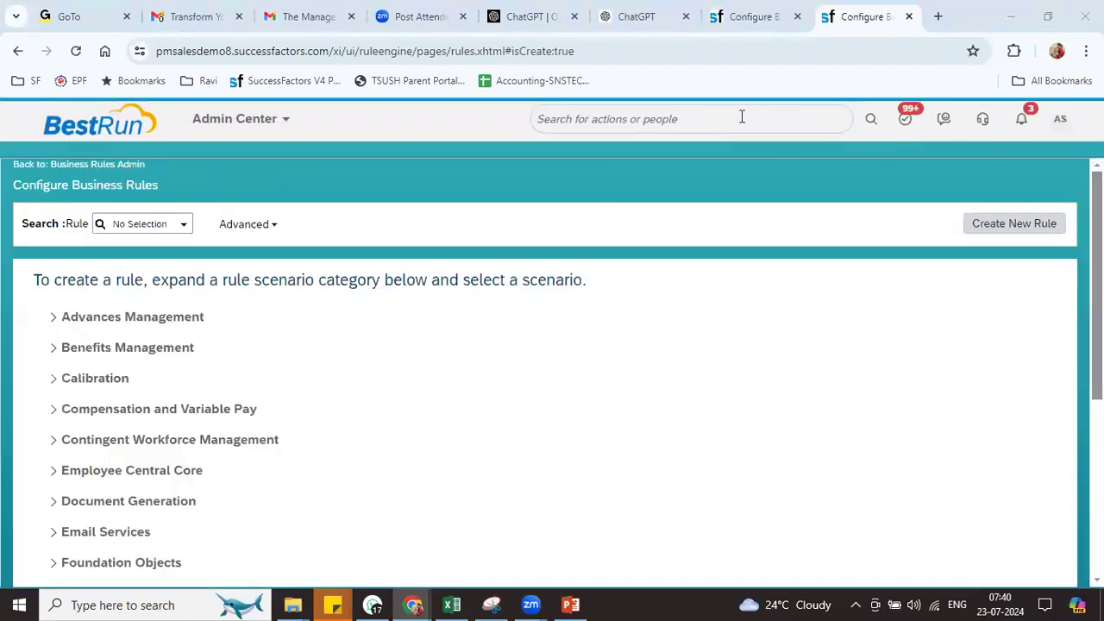
Find the Position object definition in Configure Object Definitions and open it
{"action": "left_click", "coordinate": [742, 117]}
{"action": "type", "text": "con obj d"}
{"action": "type", "text": "ef"}
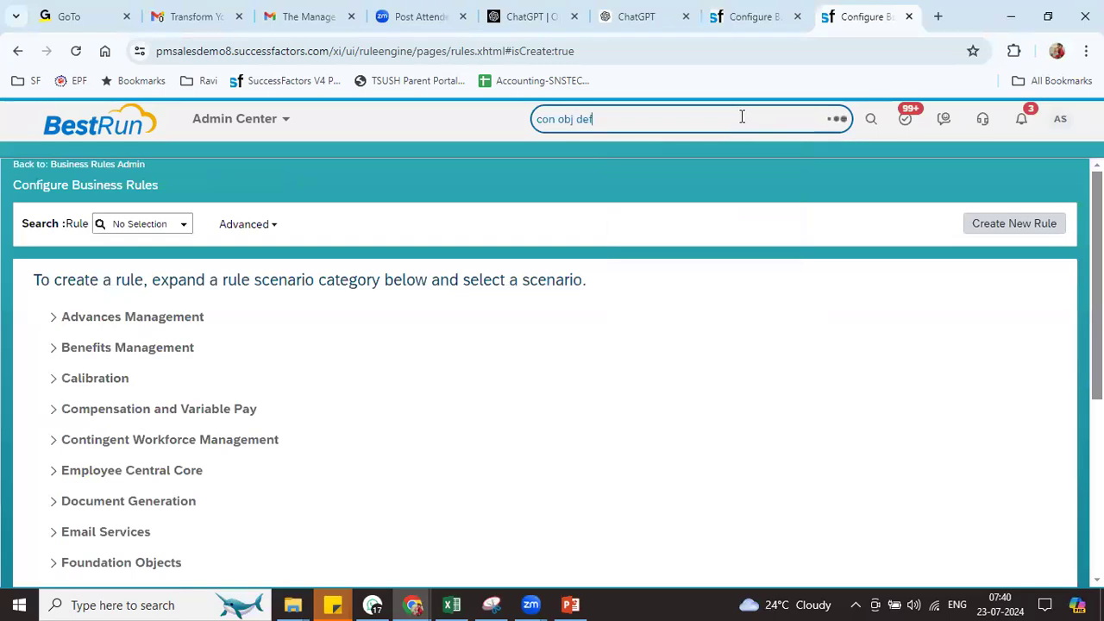
{"action": "left_click", "coordinate": [654, 179]}
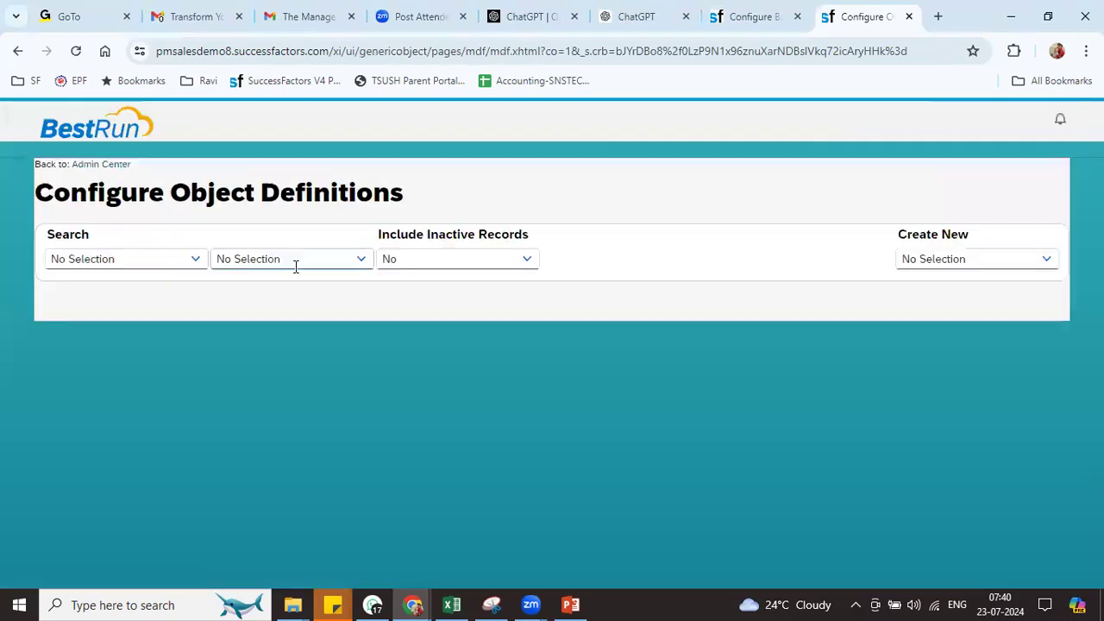
{"action": "left_click", "coordinate": [196, 264]}
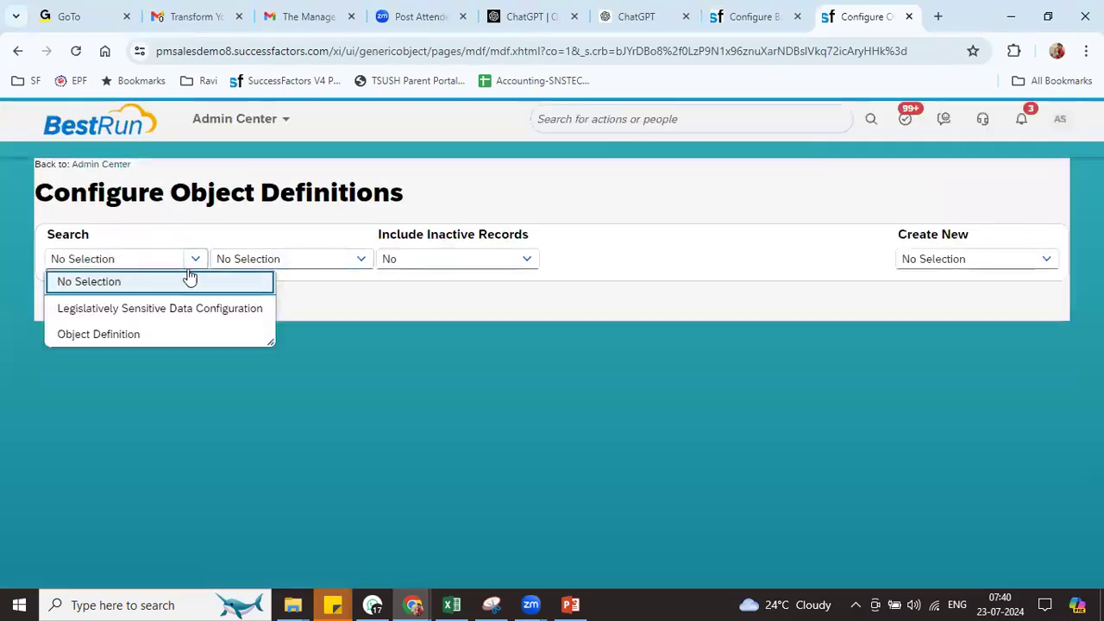
{"action": "left_click", "coordinate": [146, 333]}
{"action": "left_click", "coordinate": [269, 261]}
{"action": "type", "text": "position"}
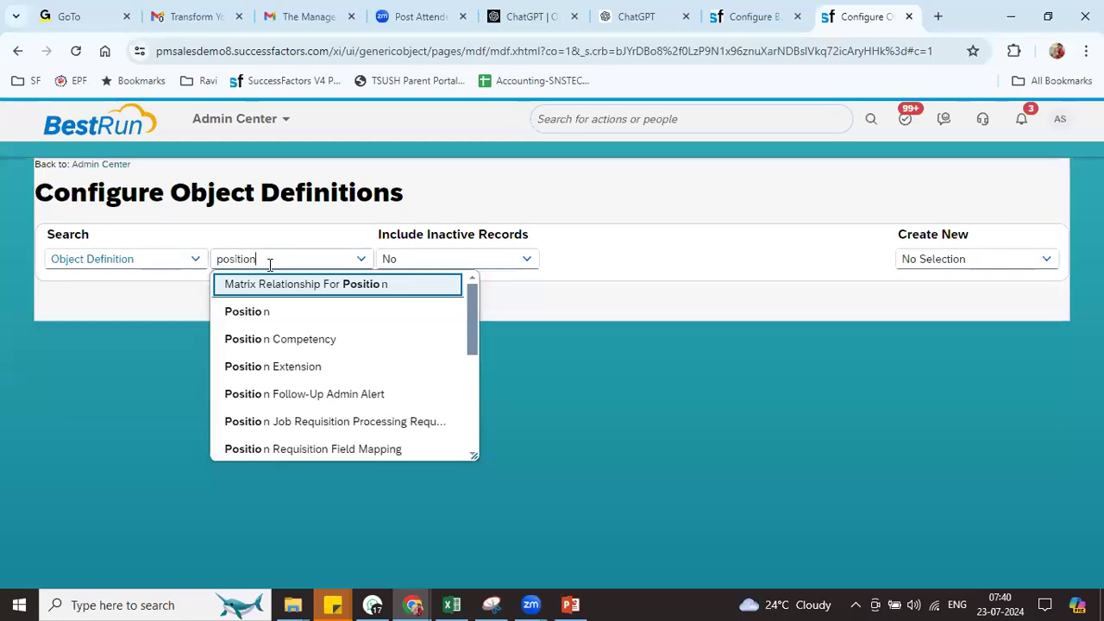
{"action": "left_click", "coordinate": [267, 316]}
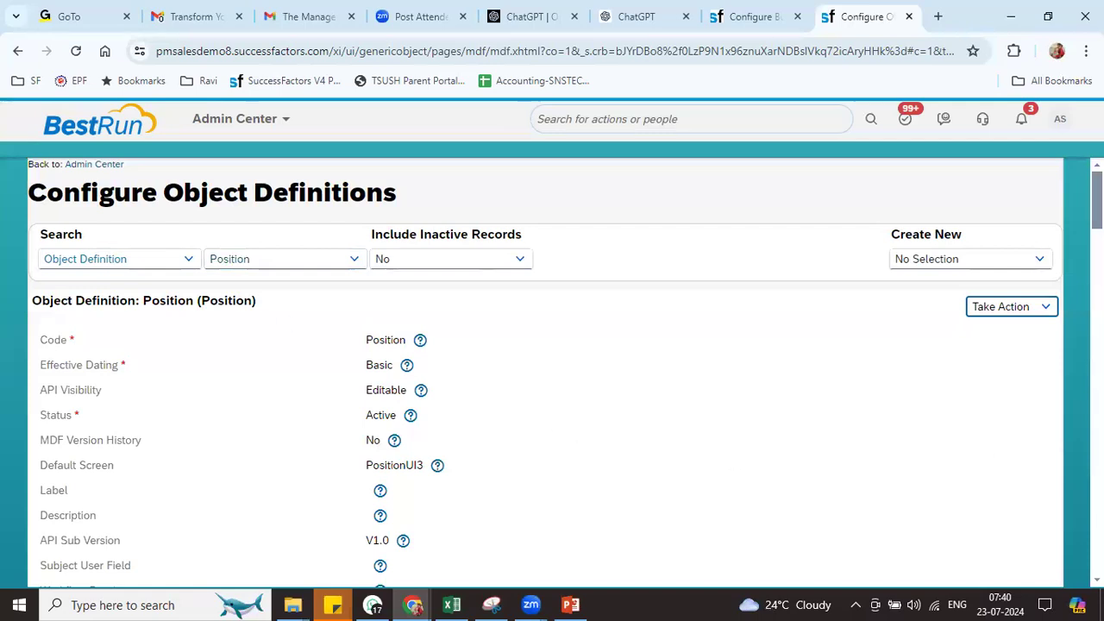
{"action": "scroll", "coordinate": [553, 371], "scroll_direction": "down", "scroll_amount": 3}
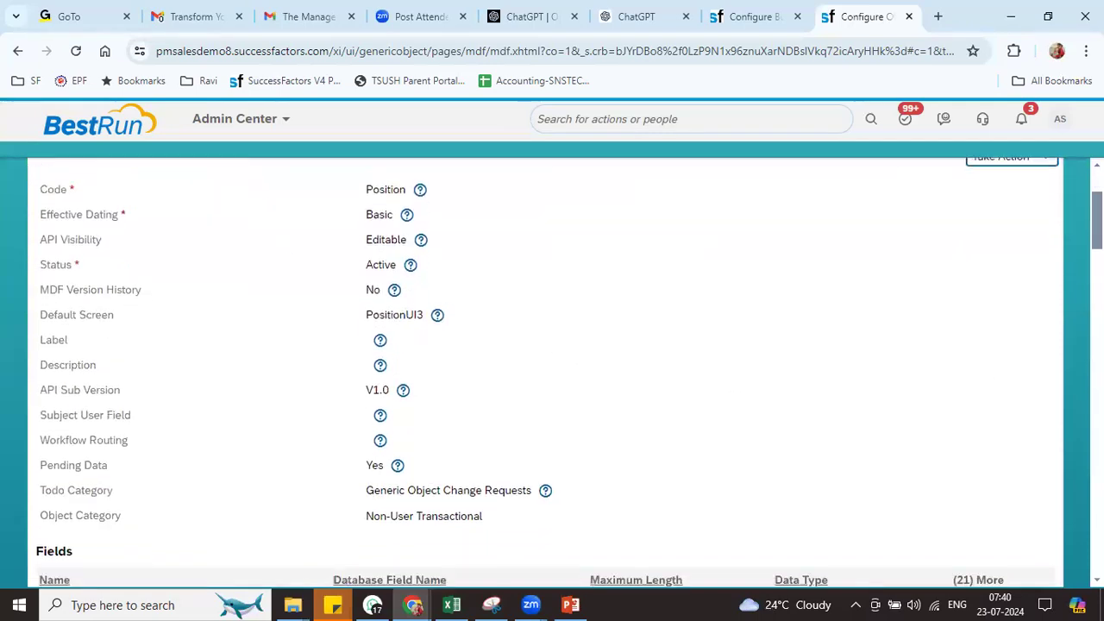
{"action": "scroll", "coordinate": [1027, 320], "scroll_direction": "up", "scroll_amount": 3}
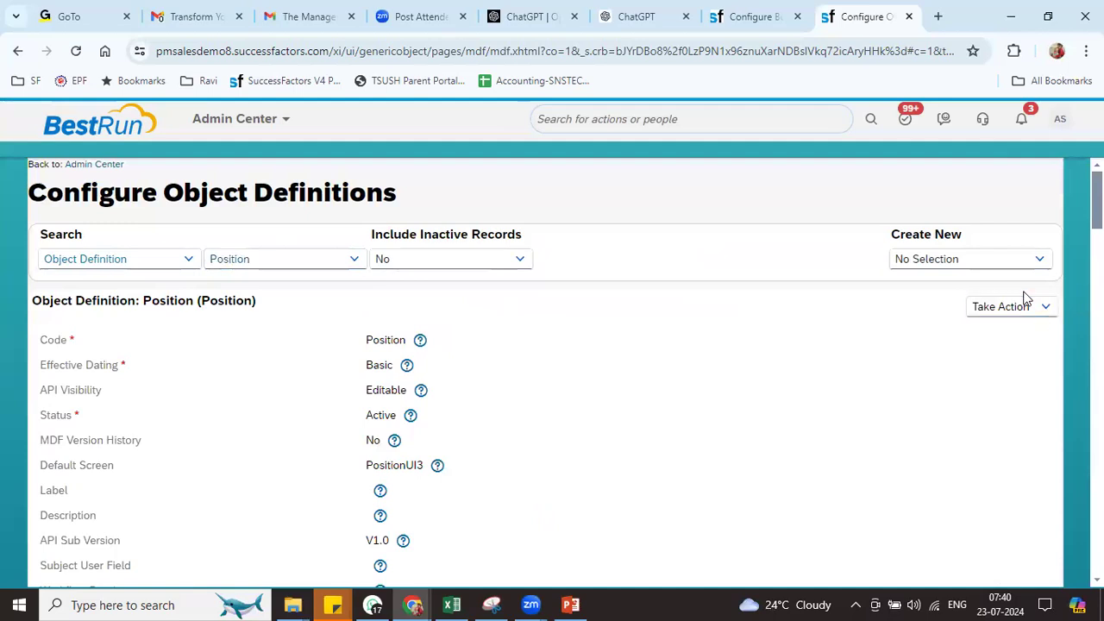
Make a correction: set the label to Position, delete the LAMBO_N save rule, and save
{"action": "left_click", "coordinate": [1017, 309]}
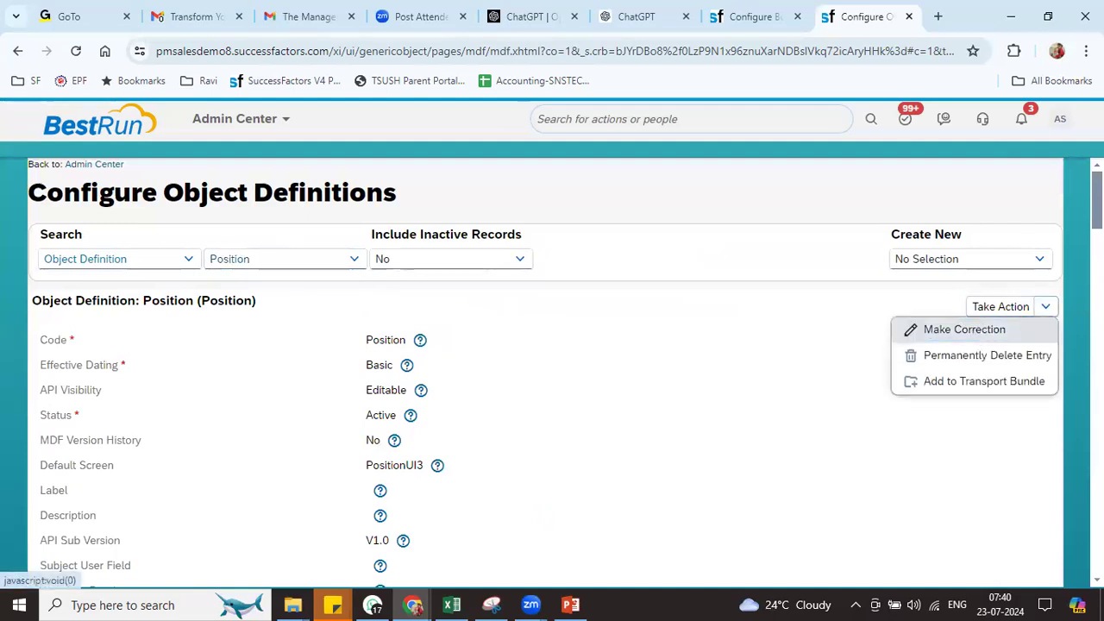
{"action": "left_click", "coordinate": [973, 332]}
{"action": "scroll", "coordinate": [773, 245], "scroll_direction": "down", "scroll_amount": 4}
{"action": "scroll", "coordinate": [773, 245], "scroll_direction": "up", "scroll_amount": 1}
{"action": "left_click", "coordinate": [485, 242]}
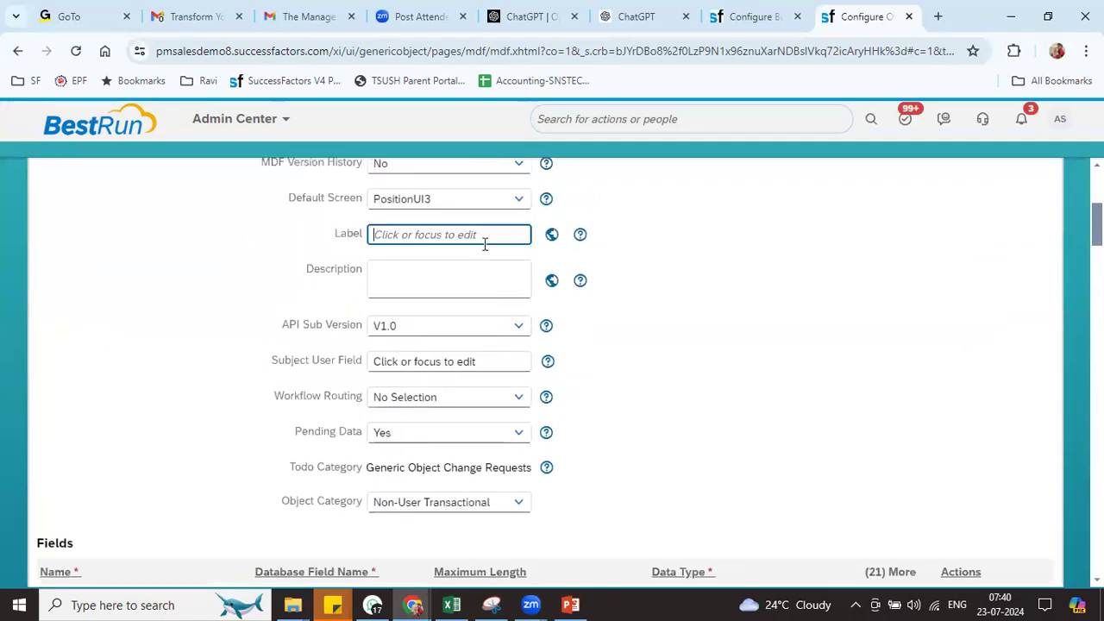
{"action": "type", "text": "Po"}
{"action": "left_click", "coordinate": [695, 306]}
{"action": "left_click_drag", "start_coordinate": [1099, 225], "coordinate": [1099, 558]}
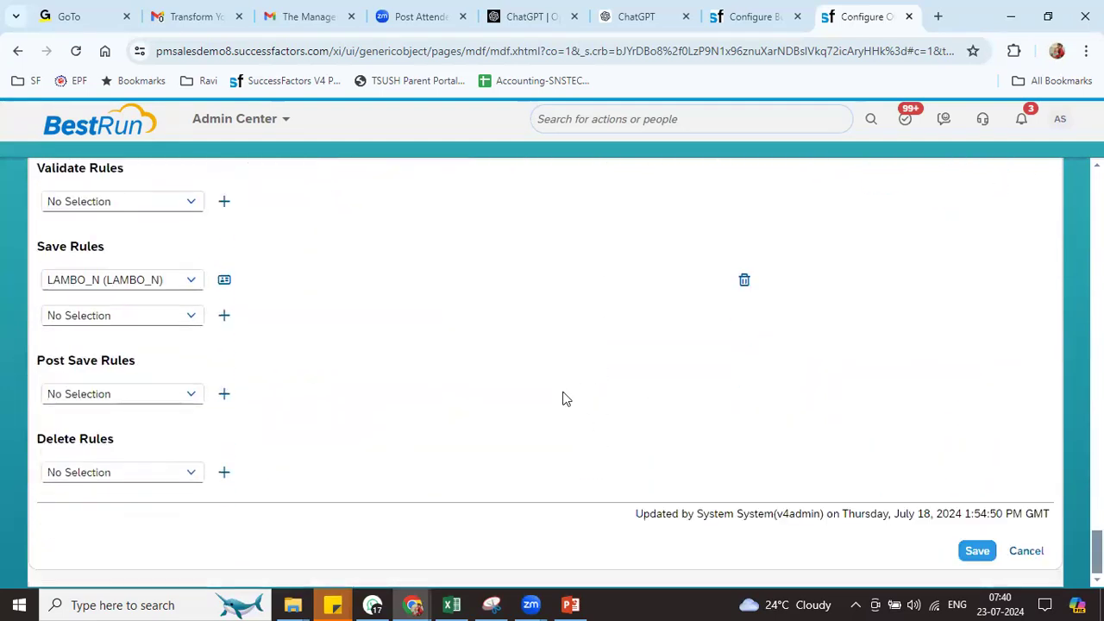
{"action": "left_click", "coordinate": [745, 282]}
{"action": "left_click", "coordinate": [973, 550]}
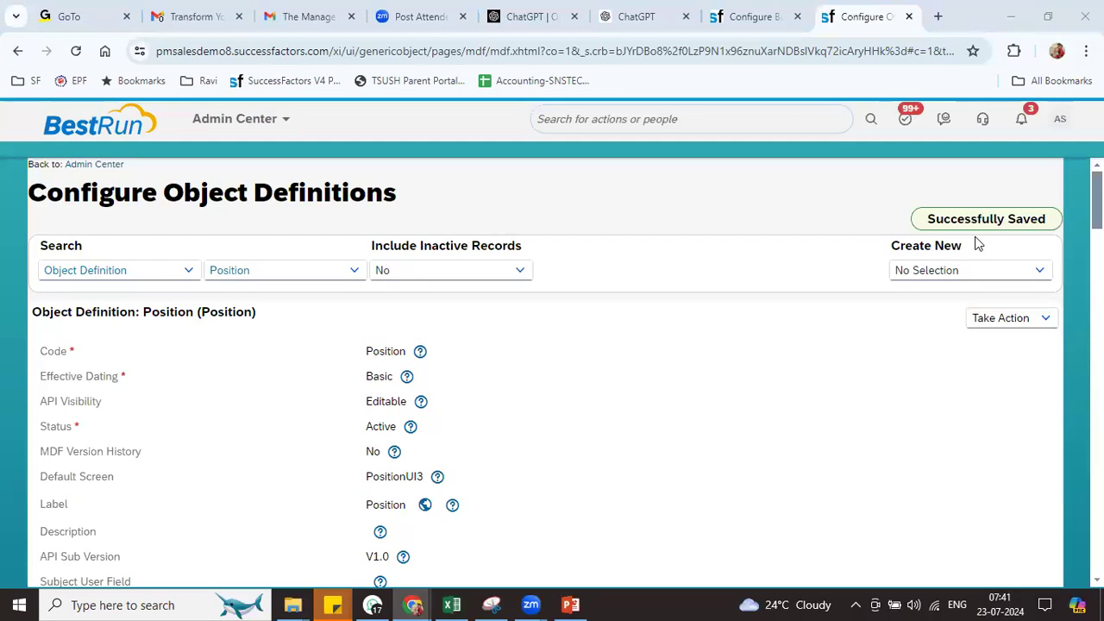
Reload the business rules page and choose the Metadata Framework scenario Rules for MDF Based Objects
{"action": "left_click", "coordinate": [759, 17]}
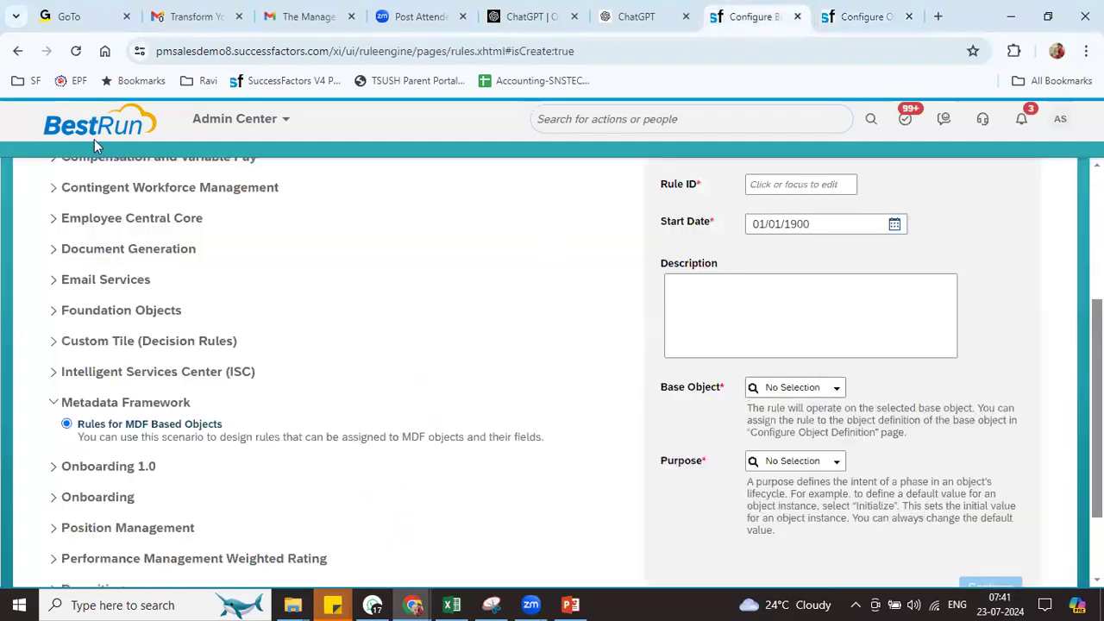
{"action": "left_click", "coordinate": [76, 52]}
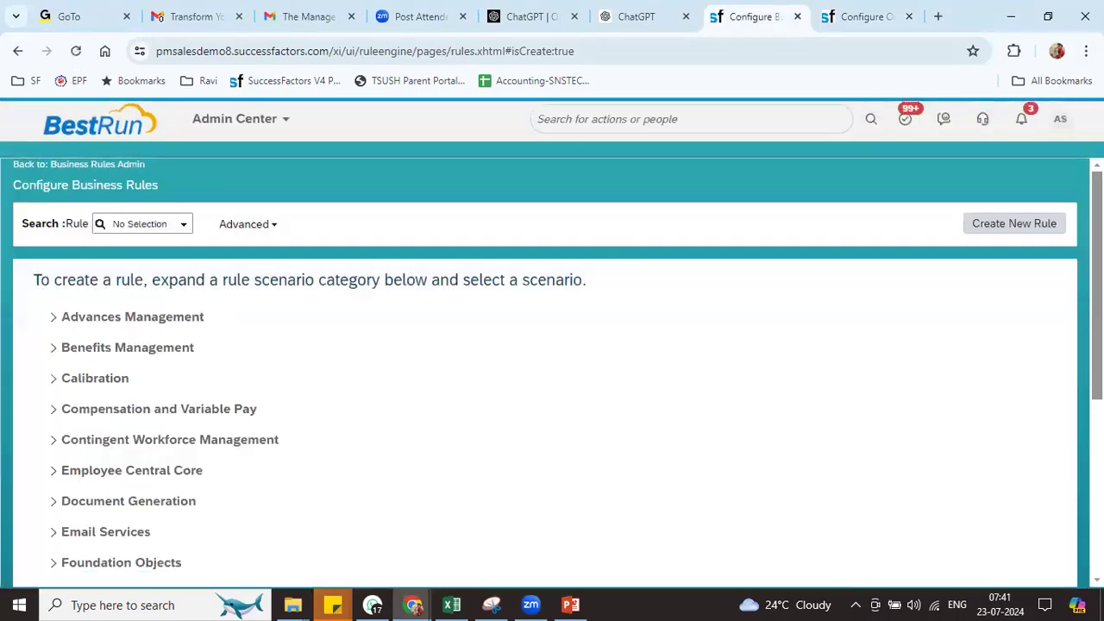
{"action": "scroll", "coordinate": [309, 406], "scroll_direction": "down", "scroll_amount": 5}
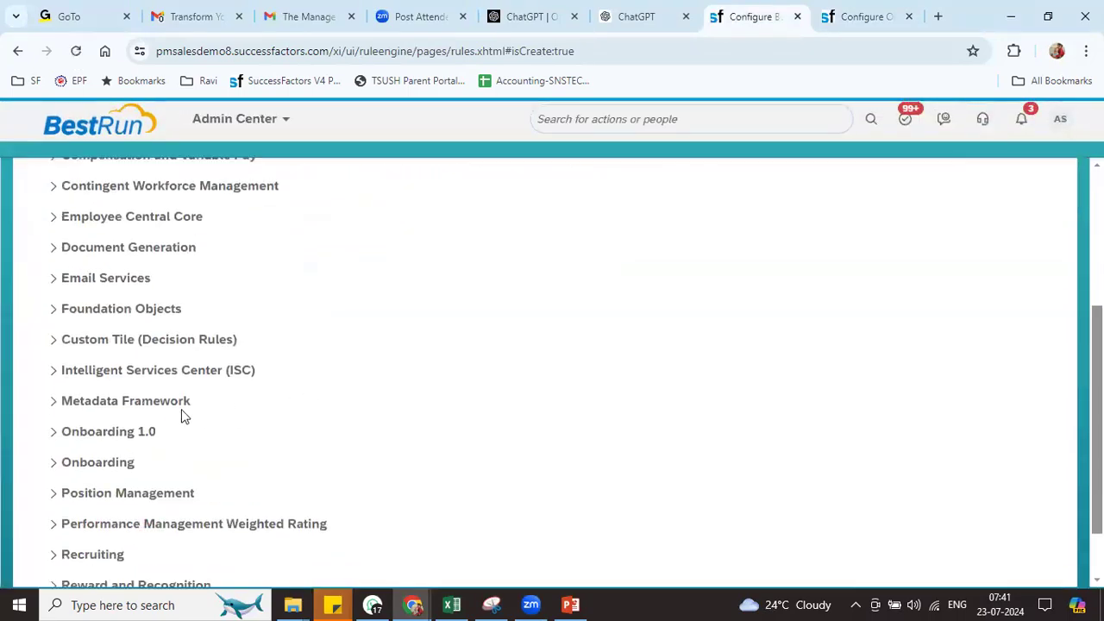
{"action": "left_click", "coordinate": [53, 402]}
{"action": "left_click", "coordinate": [66, 422]}
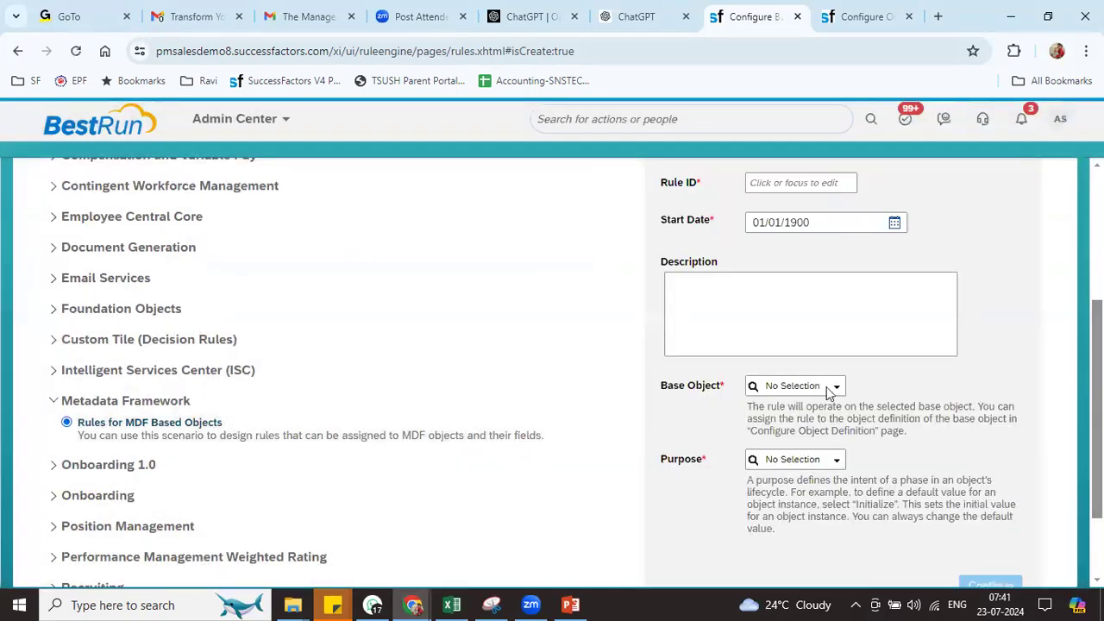
Create rule RIL_POSI_SEQ on base object Position with purpose Validate and continue to the editor
{"action": "left_click", "coordinate": [835, 388]}
{"action": "type", "text": "posi"}
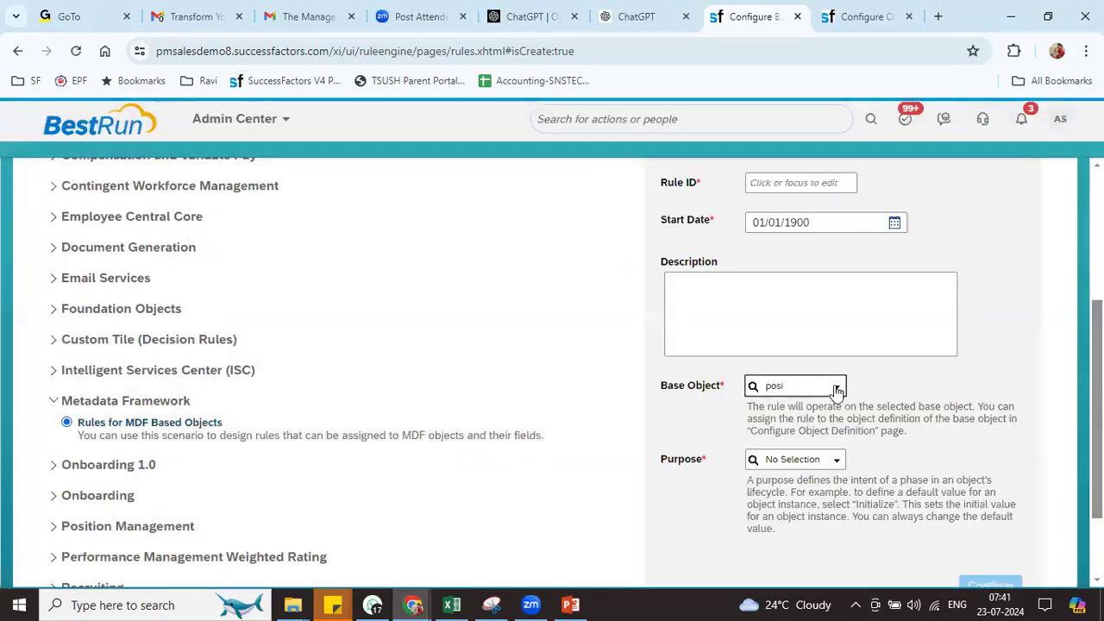
{"action": "left_click", "coordinate": [788, 441]}
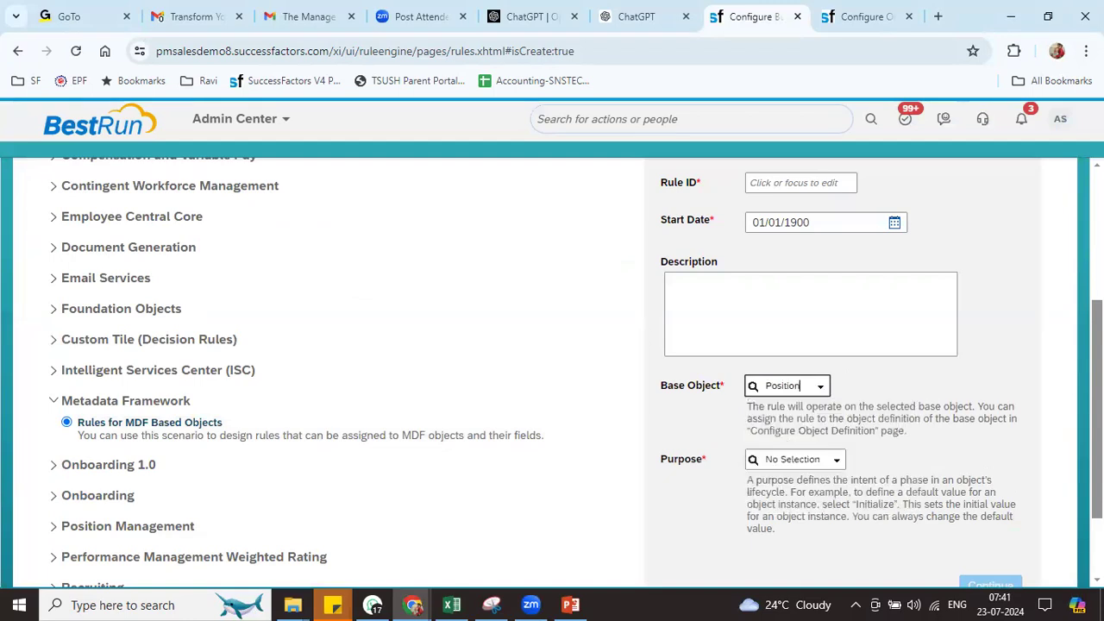
{"action": "scroll", "coordinate": [880, 402], "scroll_direction": "up", "scroll_amount": 3}
{"action": "left_click", "coordinate": [802, 398]}
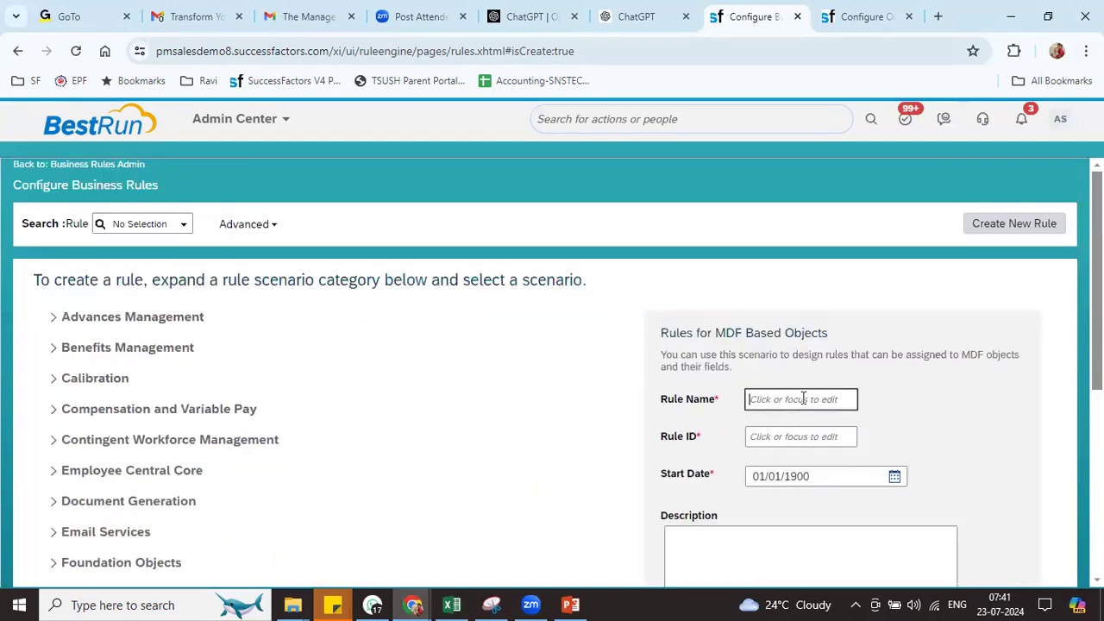
{"action": "type", "text": "RIL_POSI_SEQ"}
{"action": "key", "text": "Tab"}
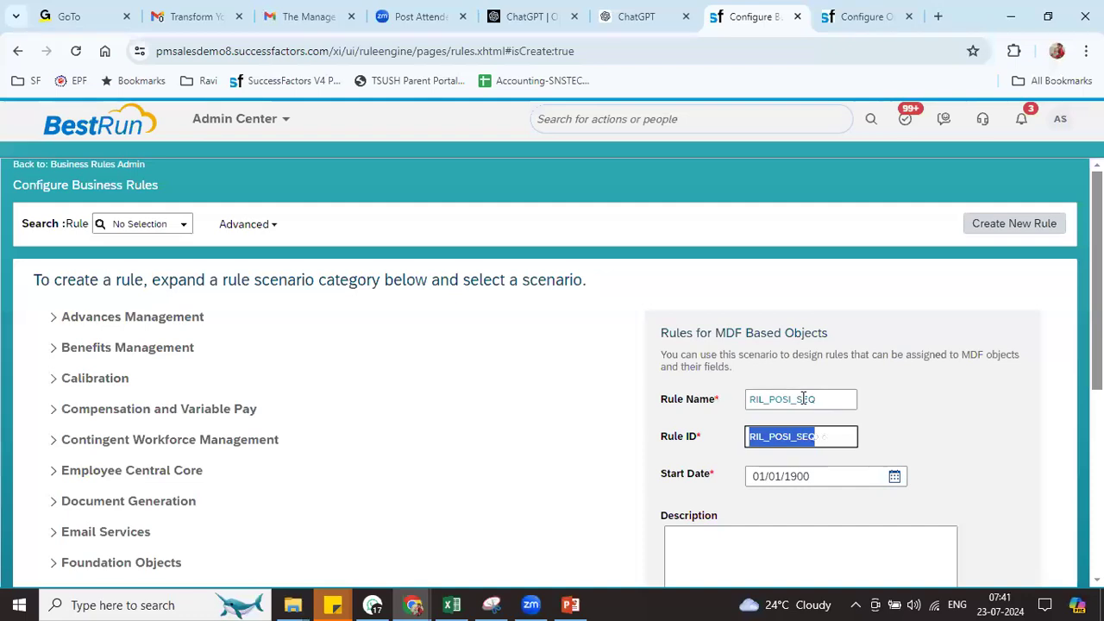
{"action": "left_click", "coordinate": [1059, 446]}
{"action": "scroll", "coordinate": [998, 448], "scroll_direction": "down", "scroll_amount": 3}
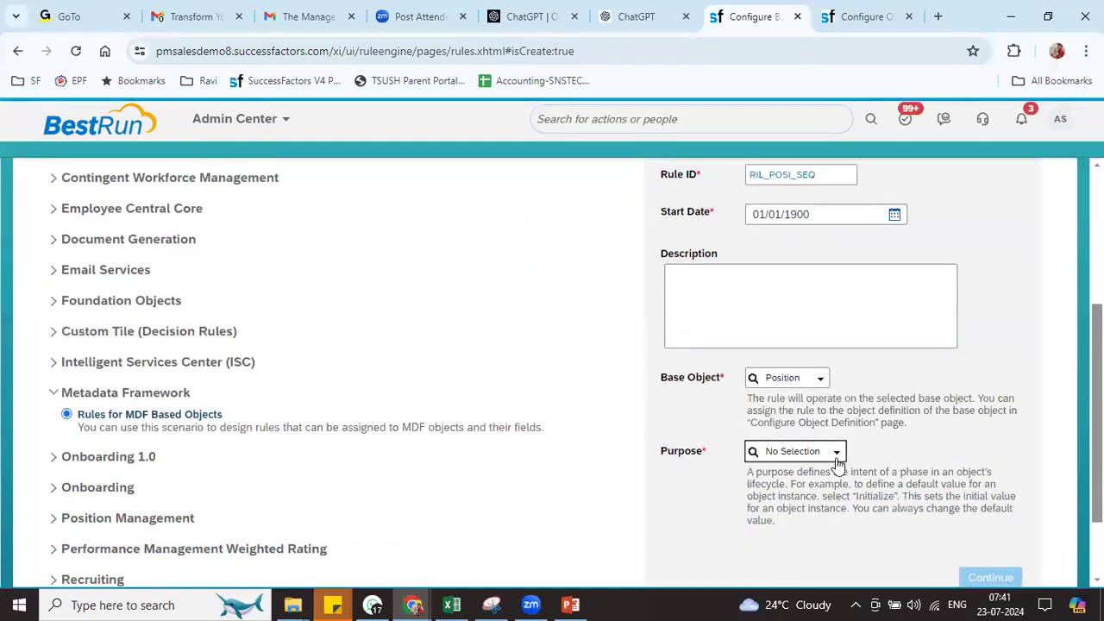
{"action": "left_click", "coordinate": [836, 453]}
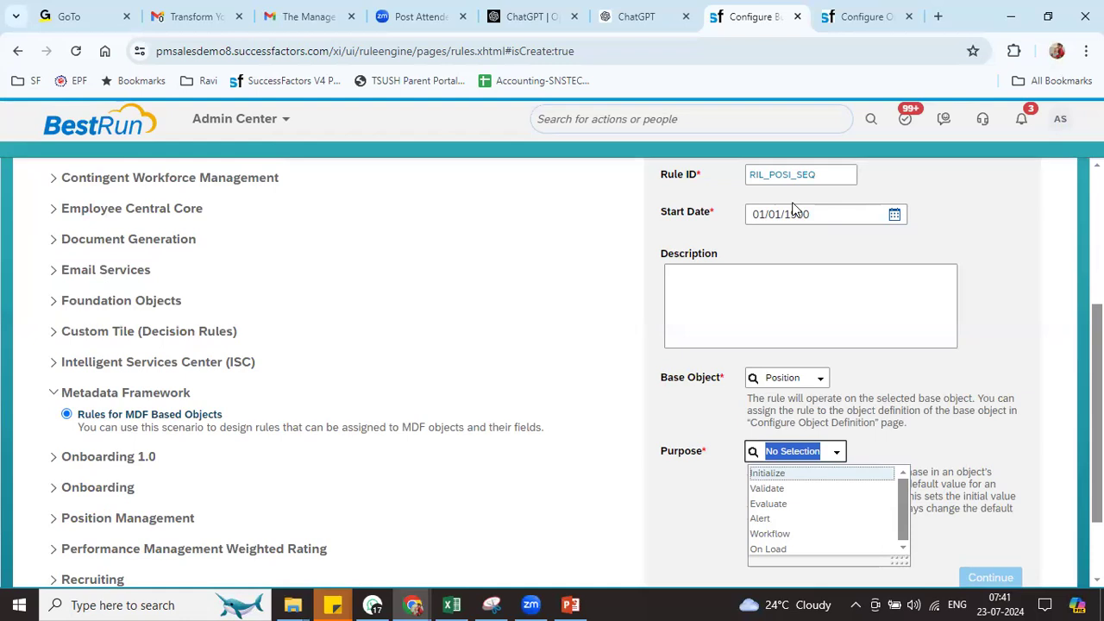
{"action": "left_click", "coordinate": [787, 489]}
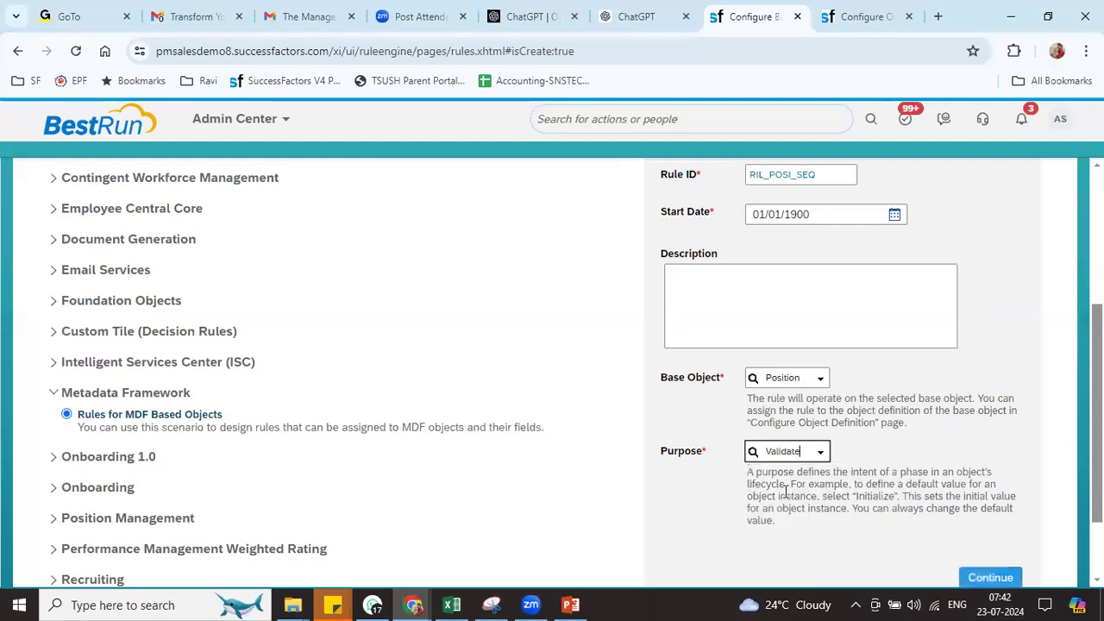
{"action": "left_click", "coordinate": [992, 583]}
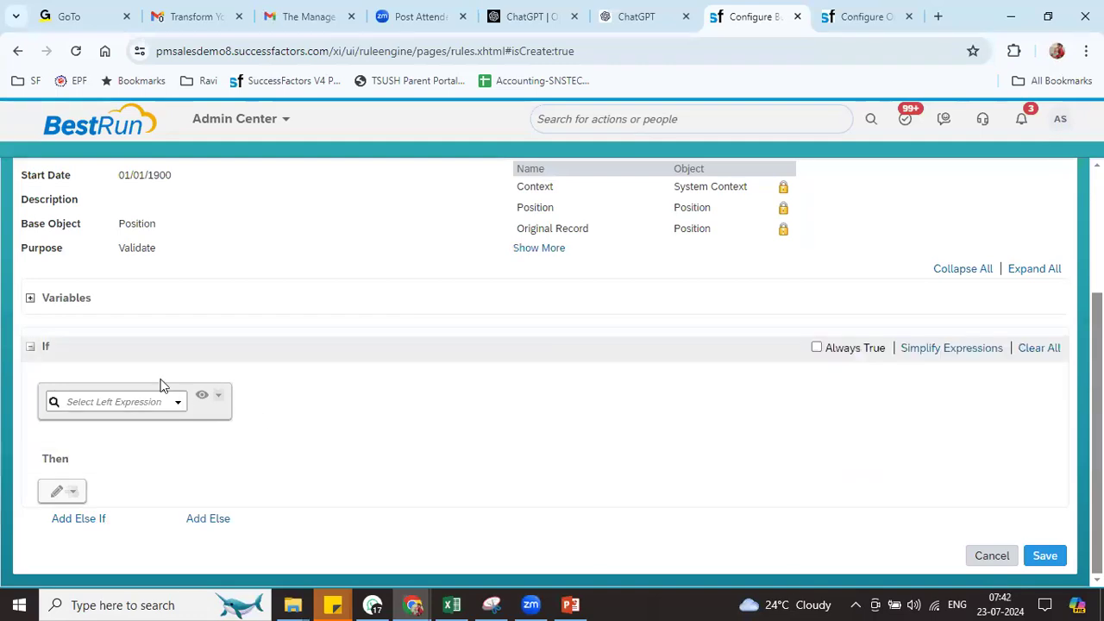
Set the first If condition to Position.Code is equal to Null
{"action": "left_click", "coordinate": [177, 405]}
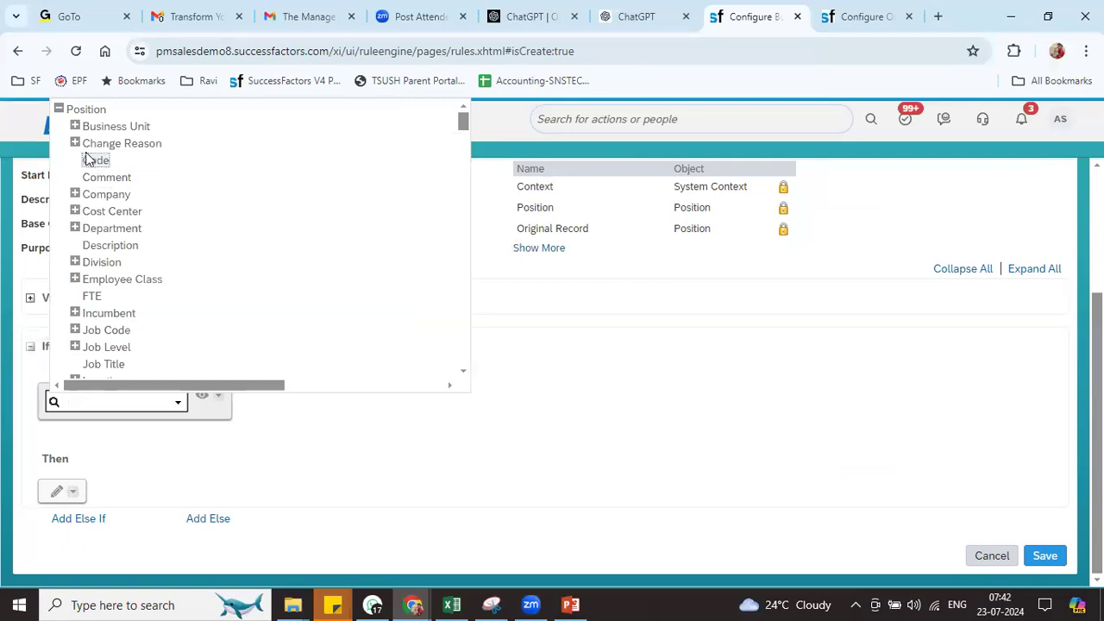
{"action": "left_click", "coordinate": [93, 162]}
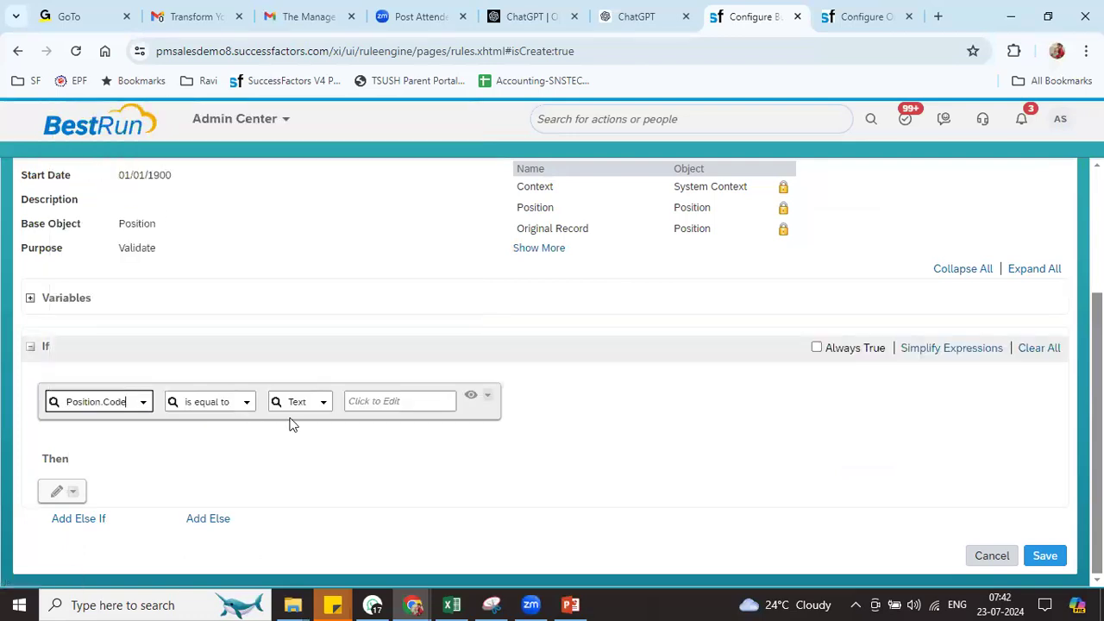
{"action": "left_click", "coordinate": [324, 404]}
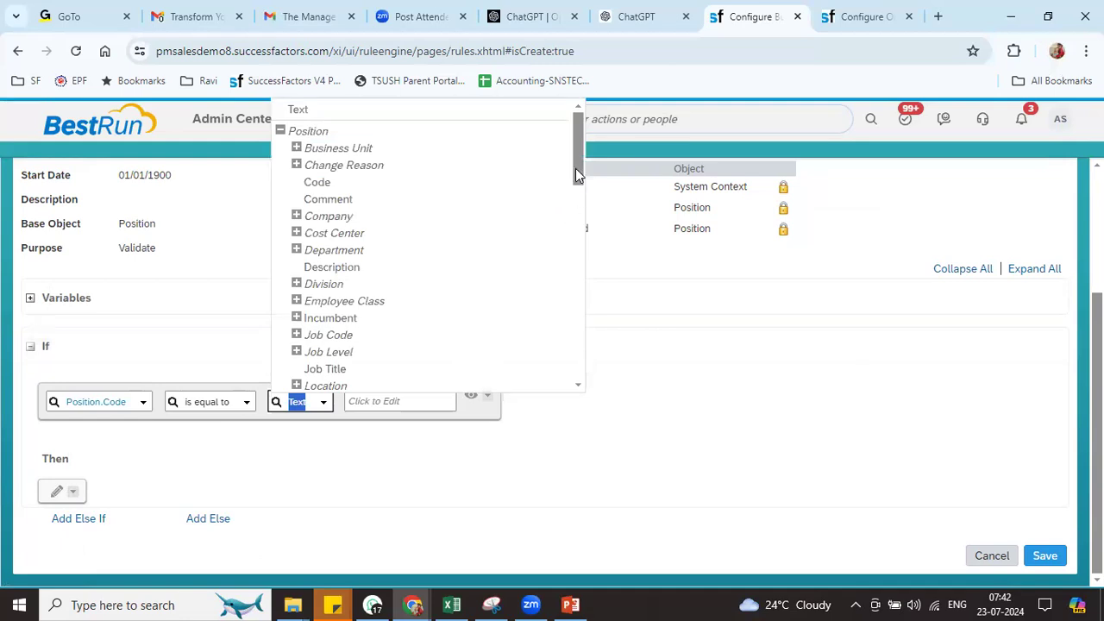
{"action": "left_click_drag", "start_coordinate": [576, 168], "coordinate": [587, 407]}
{"action": "left_click", "coordinate": [298, 382]}
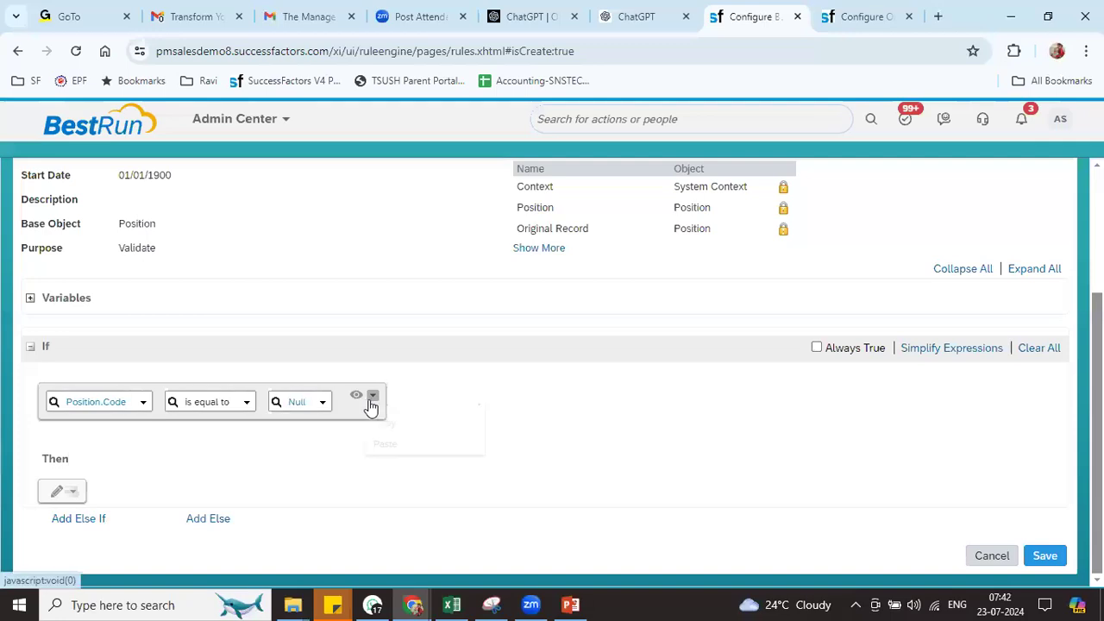
Add an AND expression requiring Position.Company to equal Reliance Industries Pvt Ltd (8800)
{"action": "left_click", "coordinate": [371, 398]}
{"action": "mouse_move", "coordinate": [388, 436]}
{"action": "left_click", "coordinate": [533, 440]}
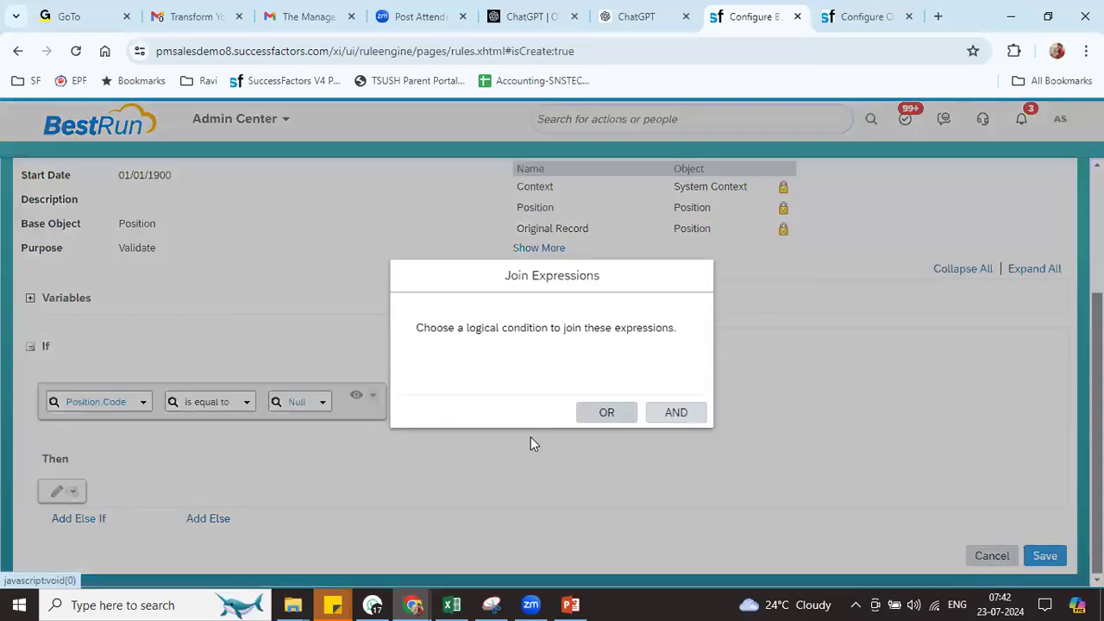
{"action": "left_click", "coordinate": [682, 420]}
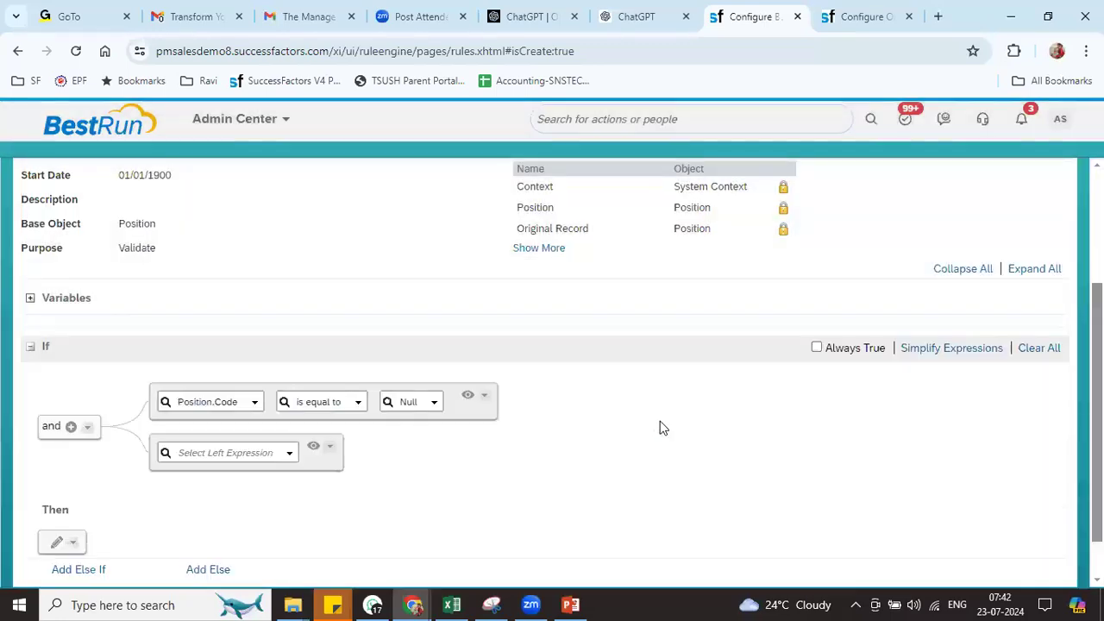
{"action": "left_click", "coordinate": [290, 454]}
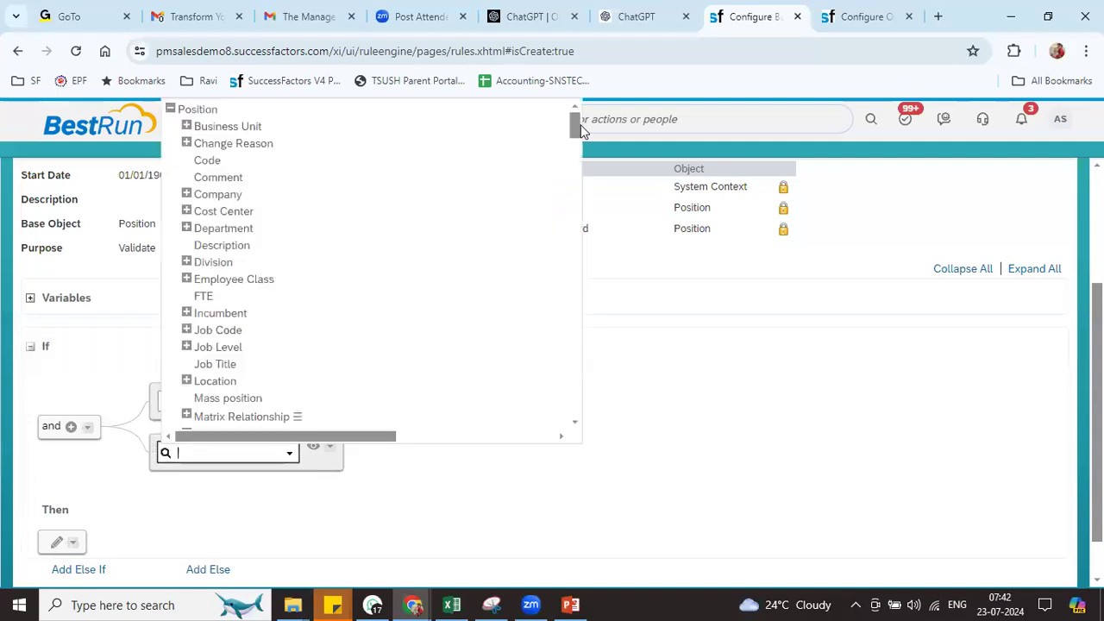
{"action": "mouse_move", "coordinate": [575, 120]}
{"action": "left_mouse_down"}
{"action": "mouse_move", "coordinate": [578, 129]}
{"action": "mouse_move", "coordinate": [578, 118]}
{"action": "left_mouse_up"}
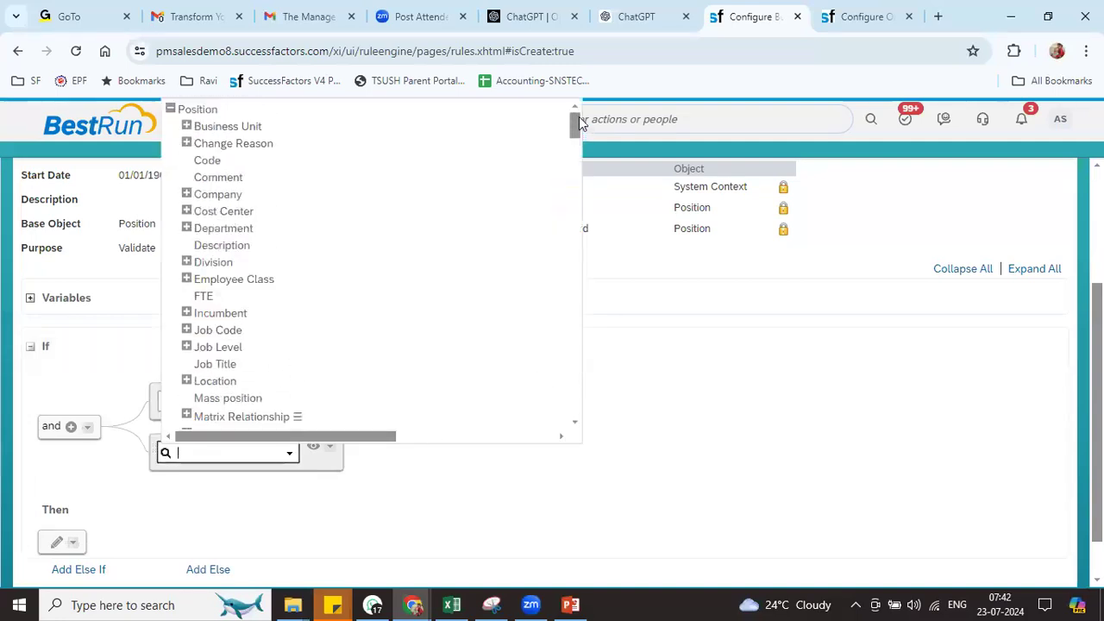
{"action": "left_click", "coordinate": [217, 194]}
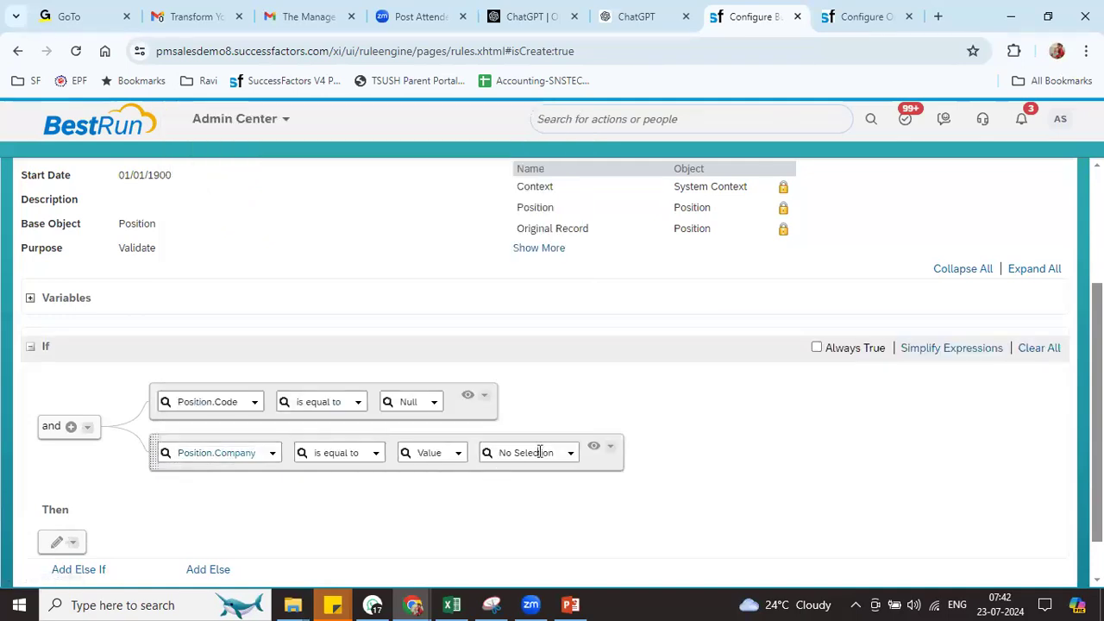
{"action": "left_click", "coordinate": [541, 452]}
{"action": "type", "text": "reliance"}
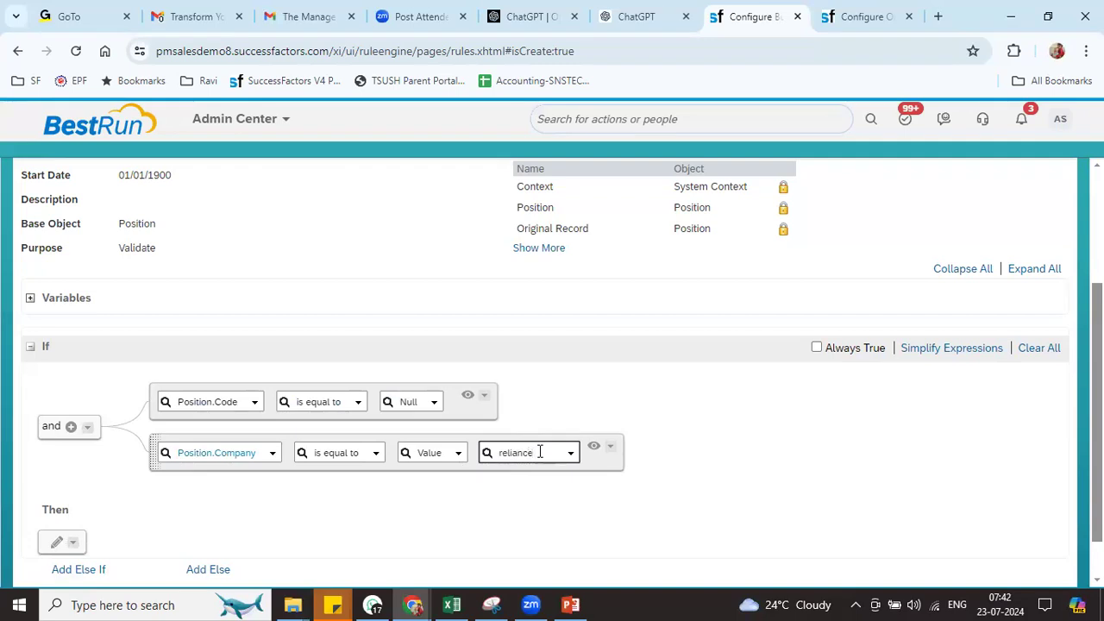
{"action": "left_click", "coordinate": [544, 475]}
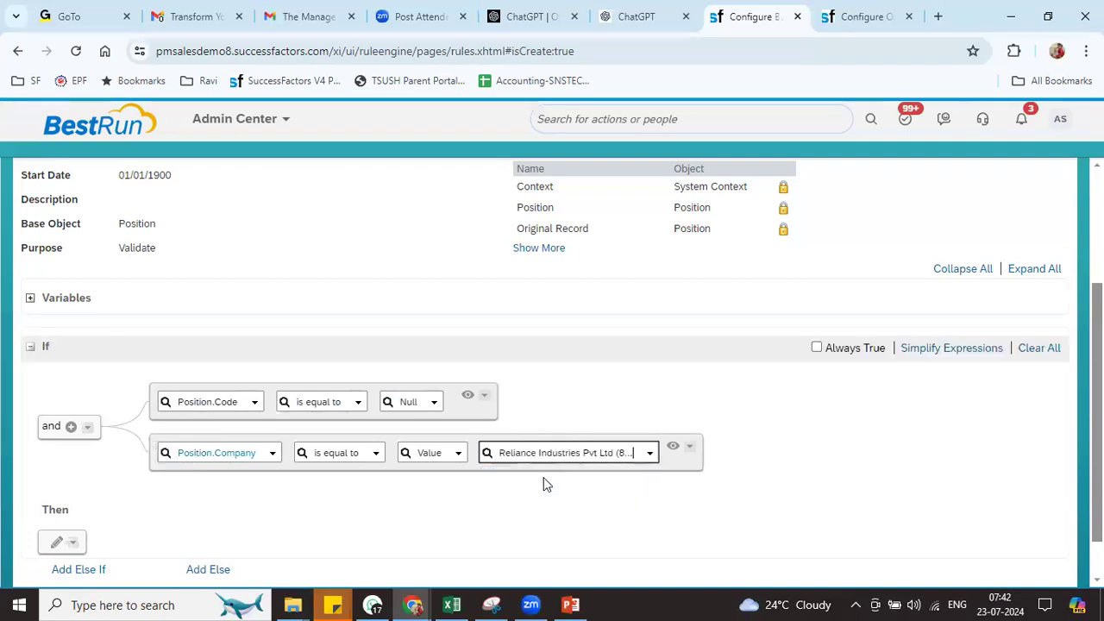
{"action": "left_click", "coordinate": [672, 448]}
{"action": "left_click", "coordinate": [470, 397]}
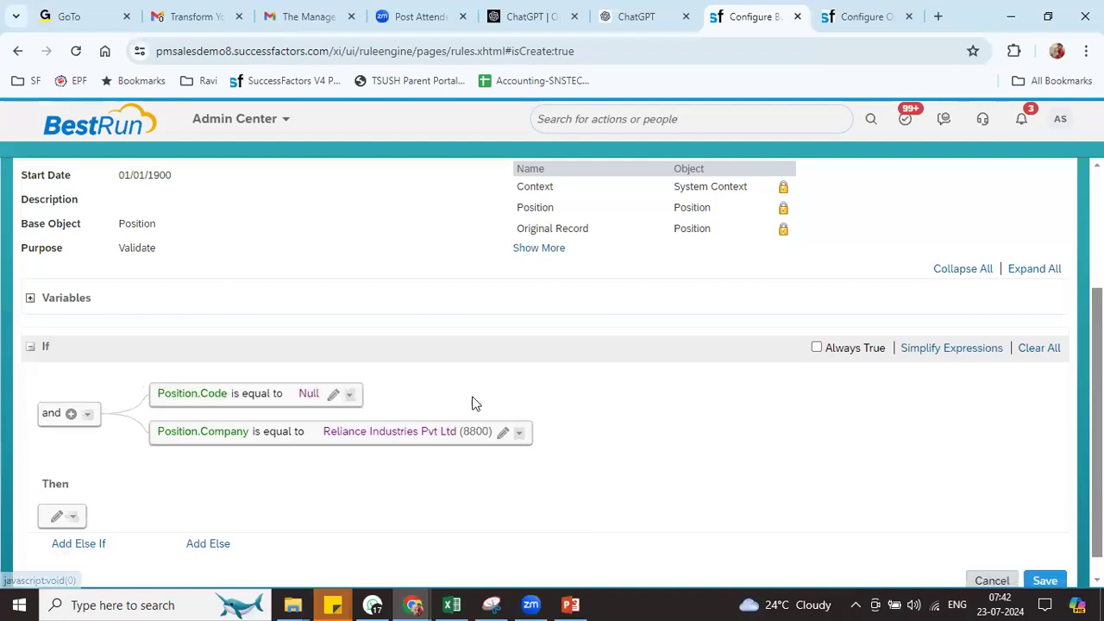
Set the Then action's output type to Execute, leaving its object type unselected
{"action": "left_click", "coordinate": [57, 516]}
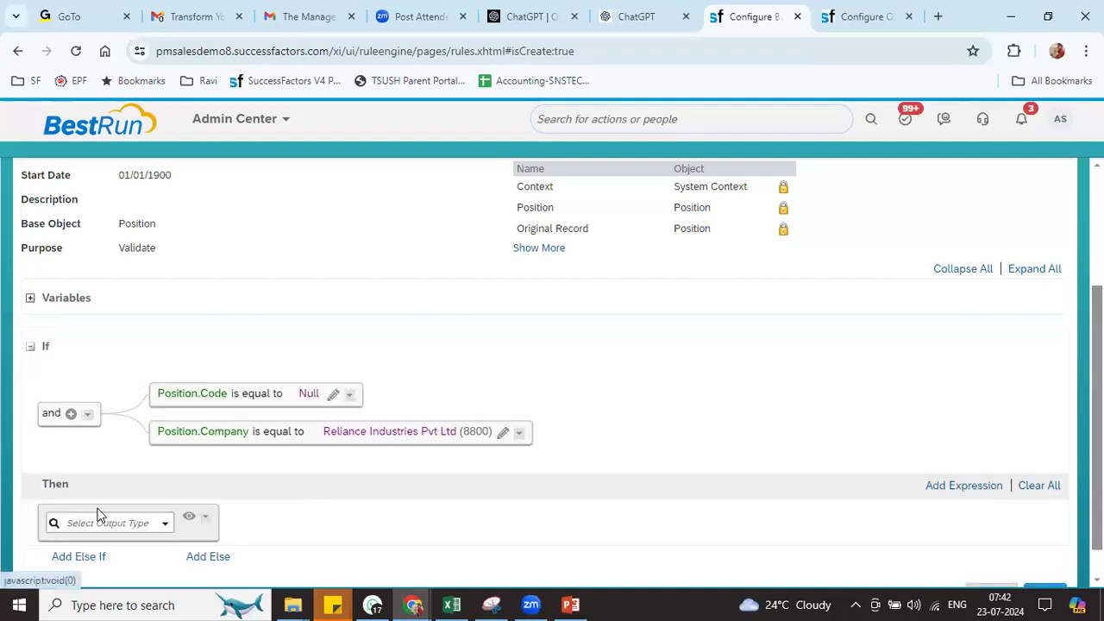
{"action": "left_click", "coordinate": [160, 524]}
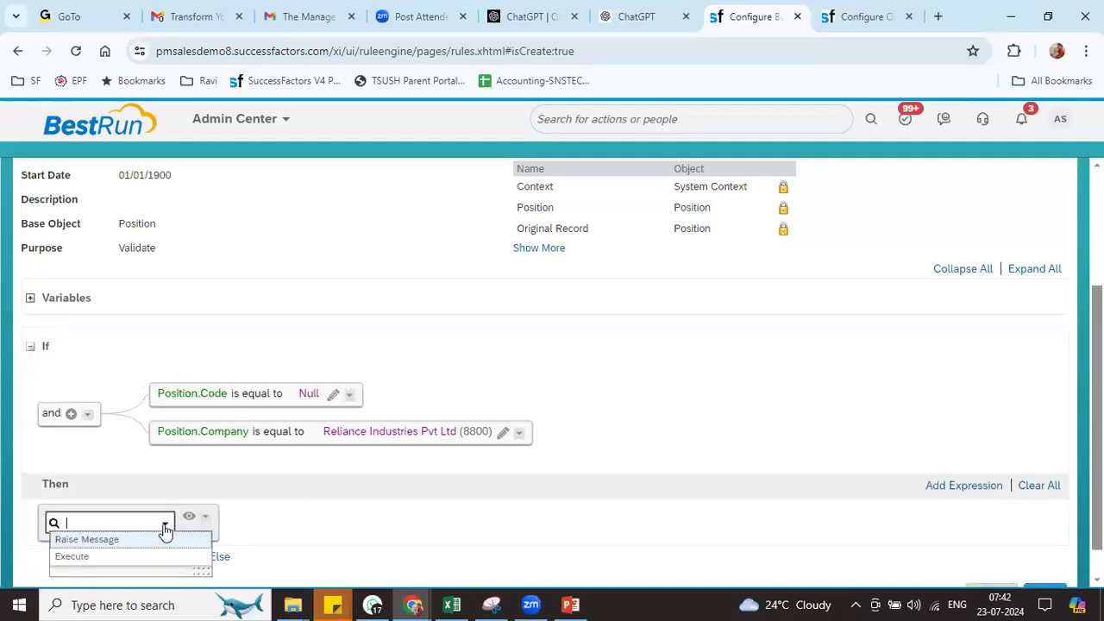
{"action": "left_click", "coordinate": [104, 558]}
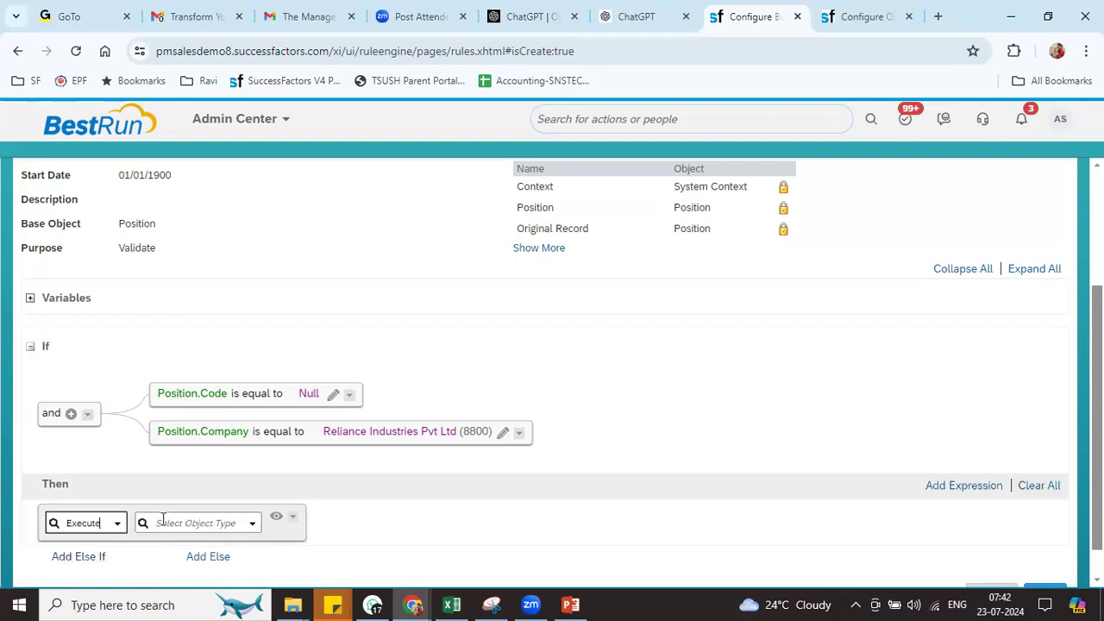
{"action": "left_click", "coordinate": [119, 523]}
{"action": "left_click", "coordinate": [252, 524]}
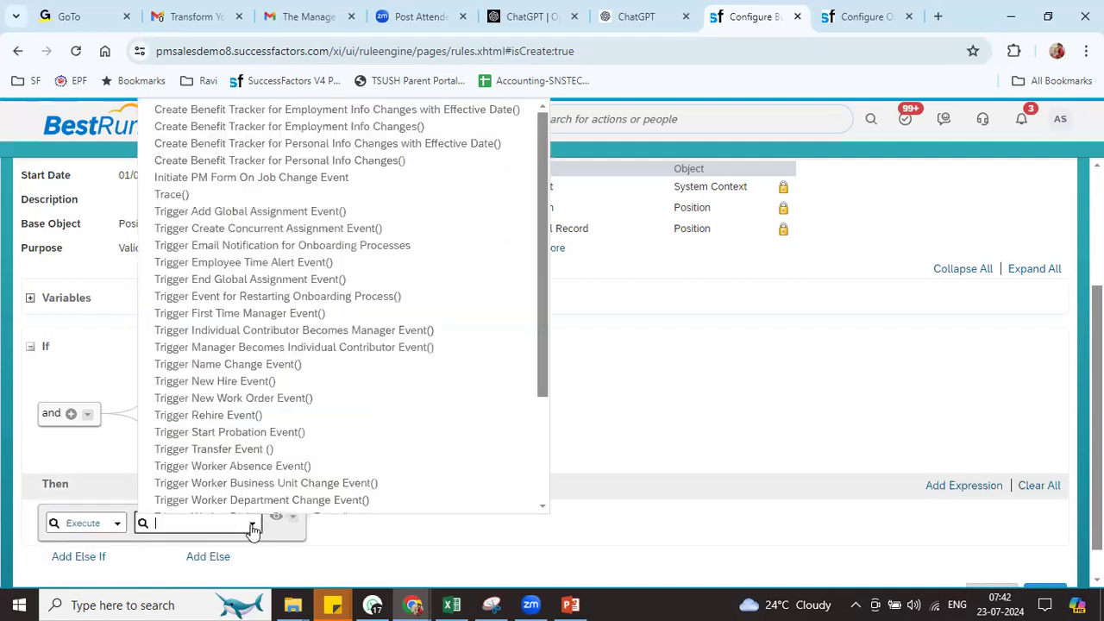
{"action": "left_click", "coordinate": [690, 406]}
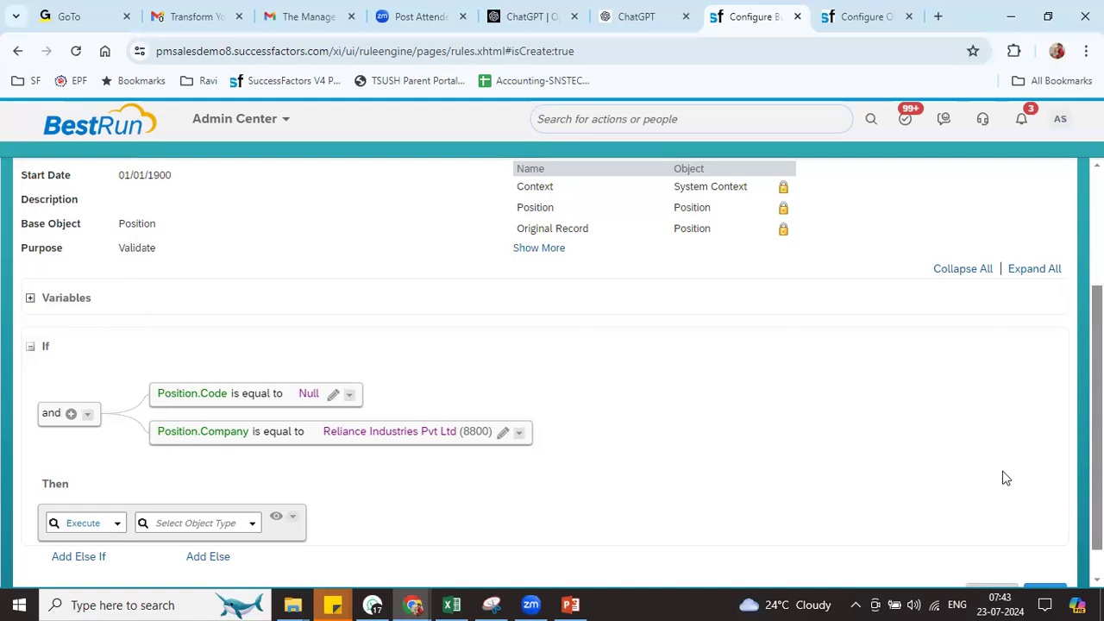
{"action": "left_click", "coordinate": [116, 525]}
{"action": "left_click", "coordinate": [621, 532]}
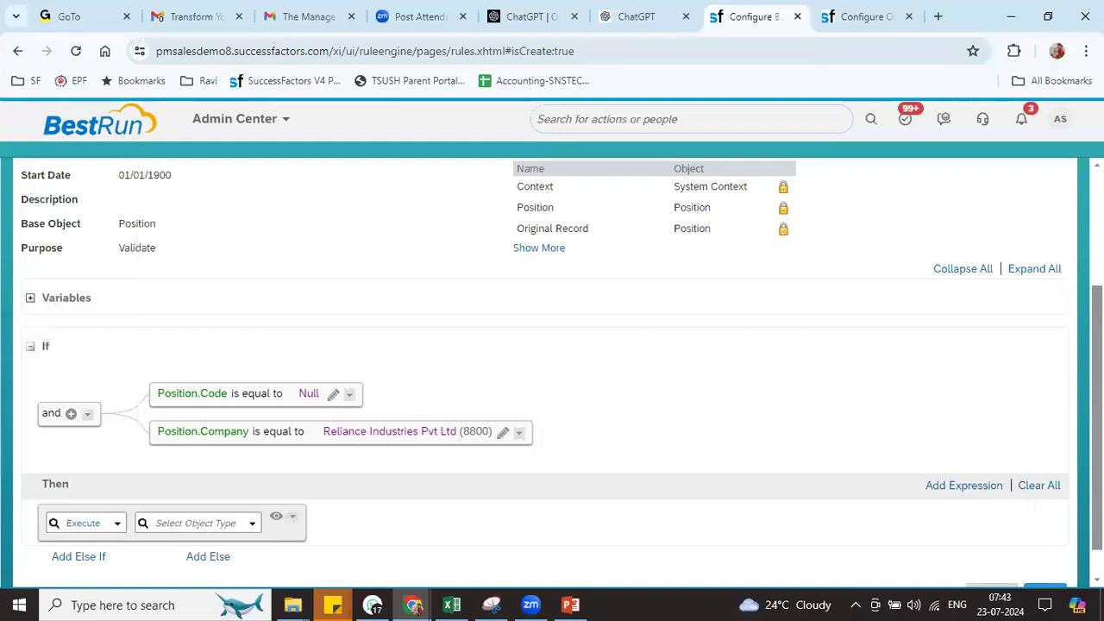
{"action": "scroll", "coordinate": [553, 371], "scroll_direction": "up", "scroll_amount": 2}
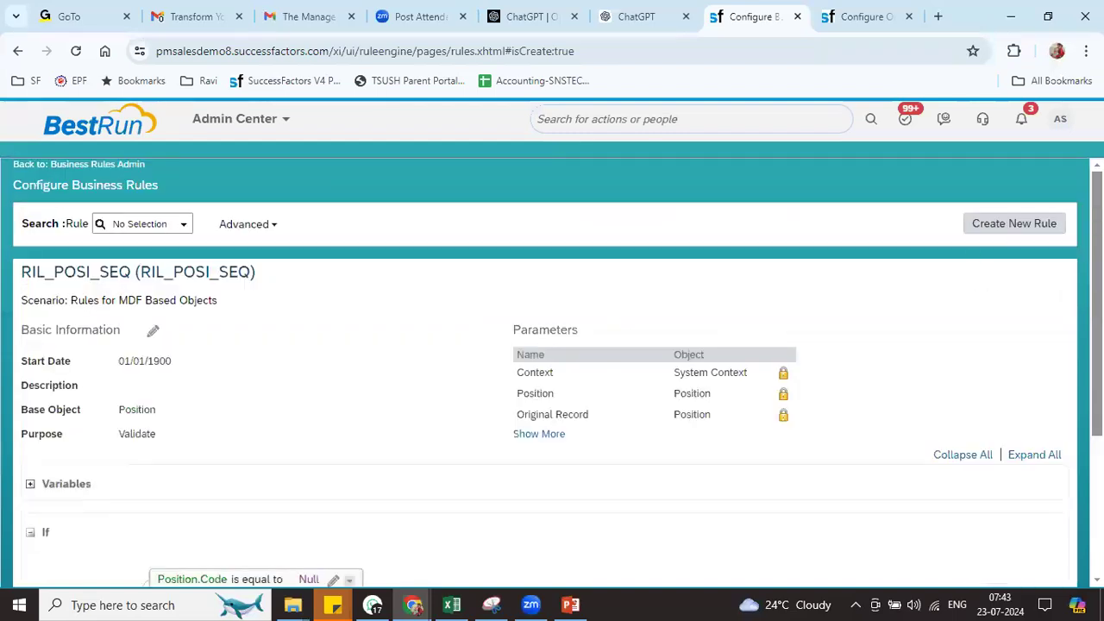
Discard the unsaved draft and start a new Rules for MDF Based Objects rule
{"action": "left_click", "coordinate": [1023, 222]}
{"action": "left_click", "coordinate": [606, 427]}
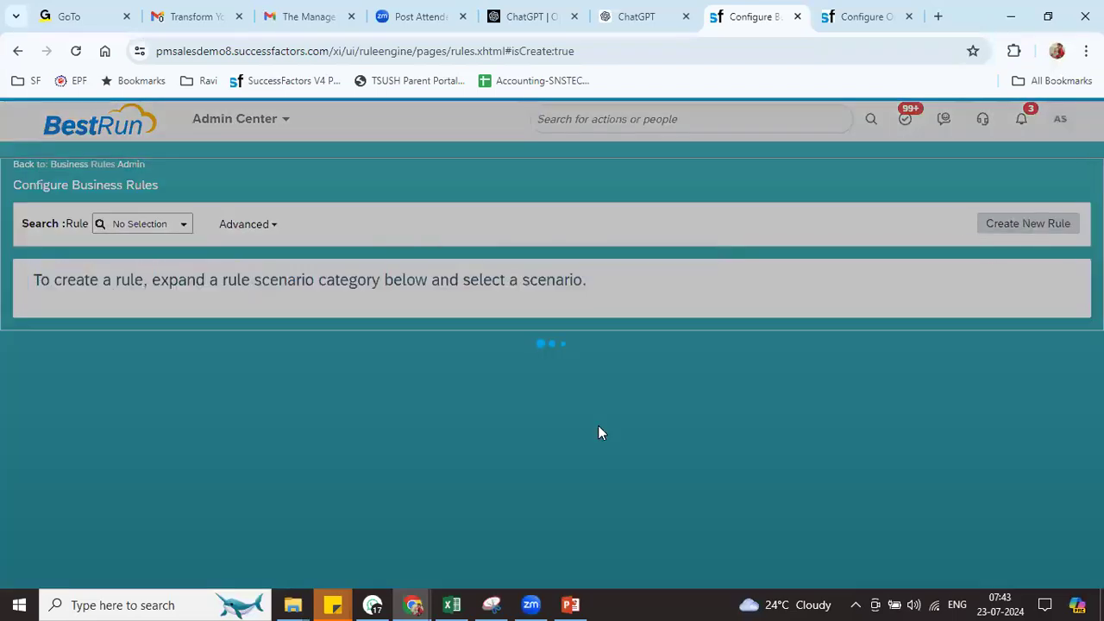
{"action": "scroll", "coordinate": [1069, 404], "scroll_direction": "down", "scroll_amount": 4}
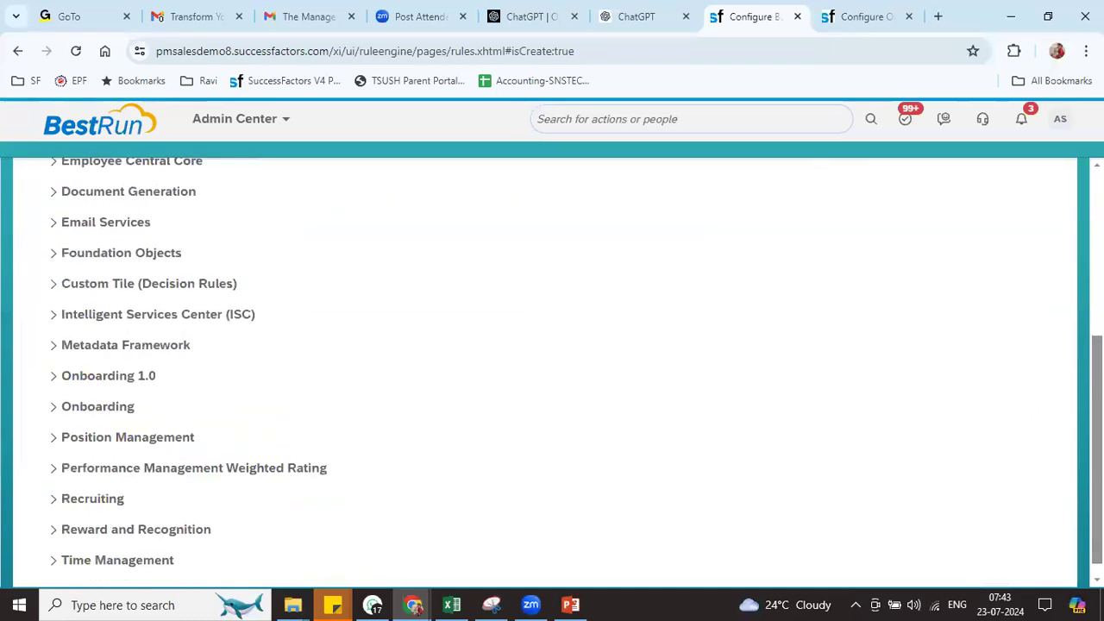
{"action": "left_click", "coordinate": [135, 328]}
{"action": "left_click", "coordinate": [67, 349]}
{"action": "scroll", "coordinate": [771, 374], "scroll_direction": "up", "scroll_amount": 4}
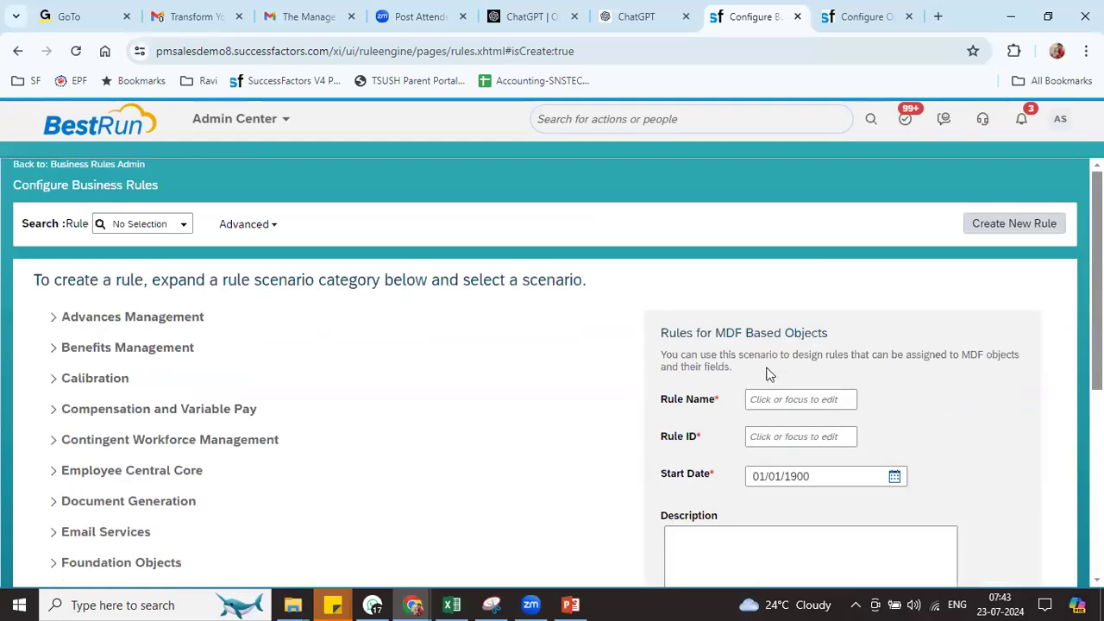
Name the rule RIL_POSI_SEQ with base object Position and purpose Evaluate, then continue
{"action": "left_click", "coordinate": [775, 408]}
{"action": "type", "text": "RIL_POSI_SEQ"}
{"action": "left_click", "coordinate": [771, 436]}
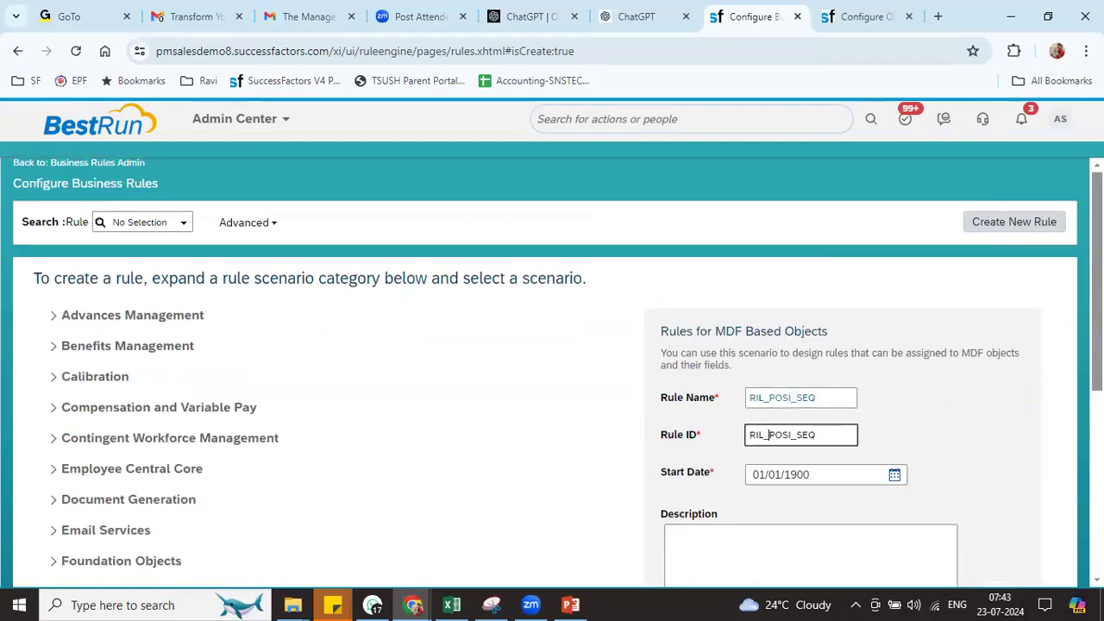
{"action": "scroll", "coordinate": [770, 437], "scroll_direction": "down", "scroll_amount": 2}
{"action": "left_click", "coordinate": [807, 457]}
{"action": "type", "text": "posi"}
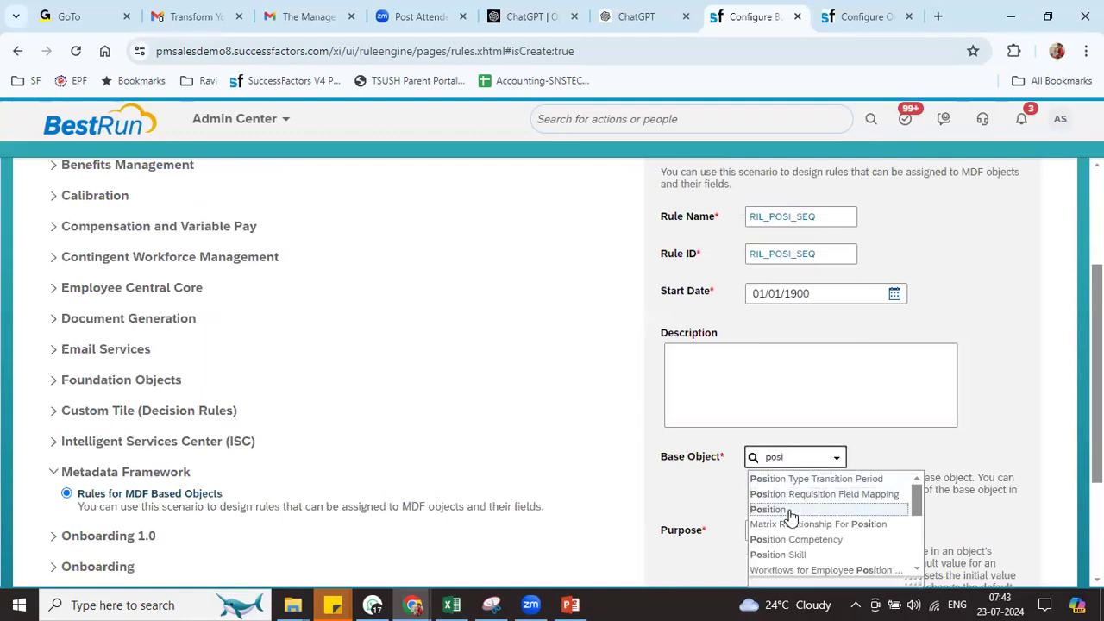
{"action": "left_click", "coordinate": [803, 509]}
{"action": "left_click", "coordinate": [840, 533]}
{"action": "left_click", "coordinate": [840, 533]}
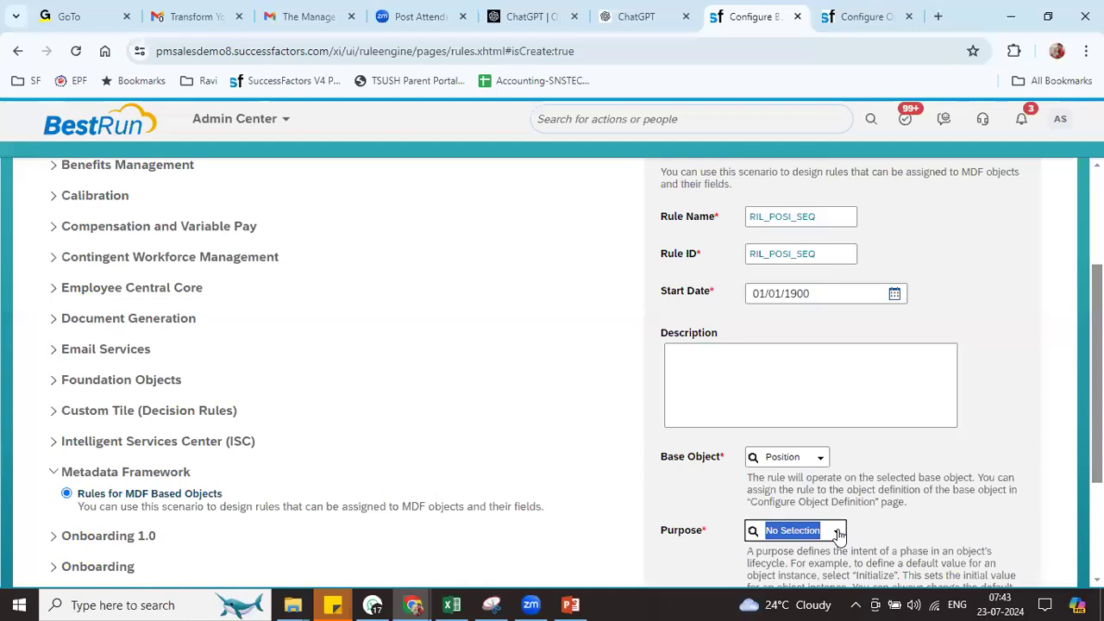
{"action": "scroll", "coordinate": [941, 490], "scroll_direction": "down", "scroll_amount": 3}
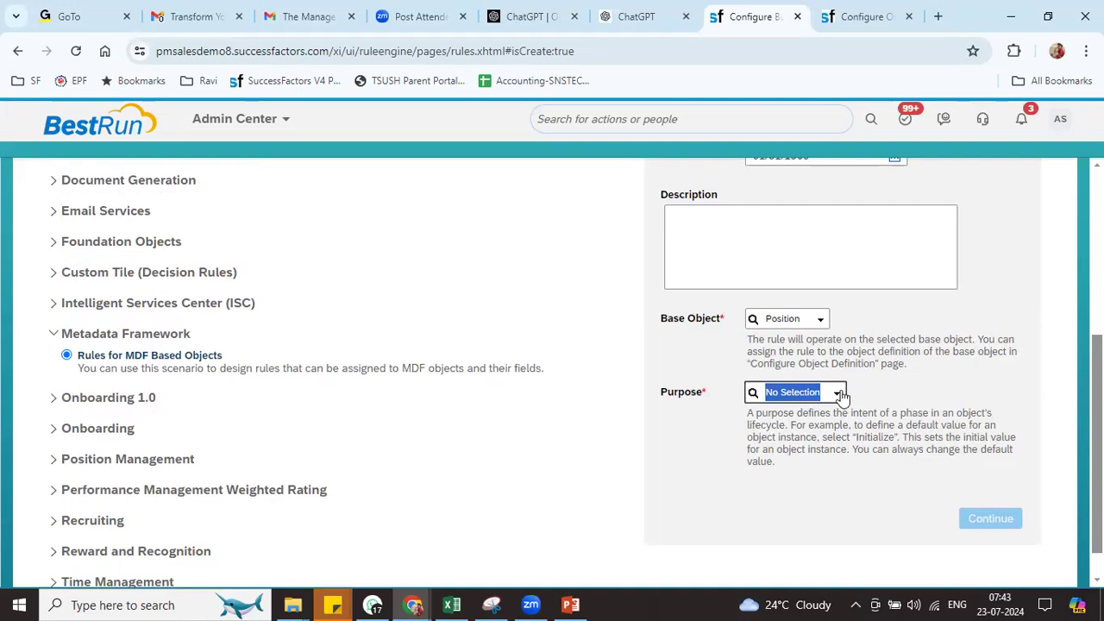
{"action": "left_click", "coordinate": [838, 393]}
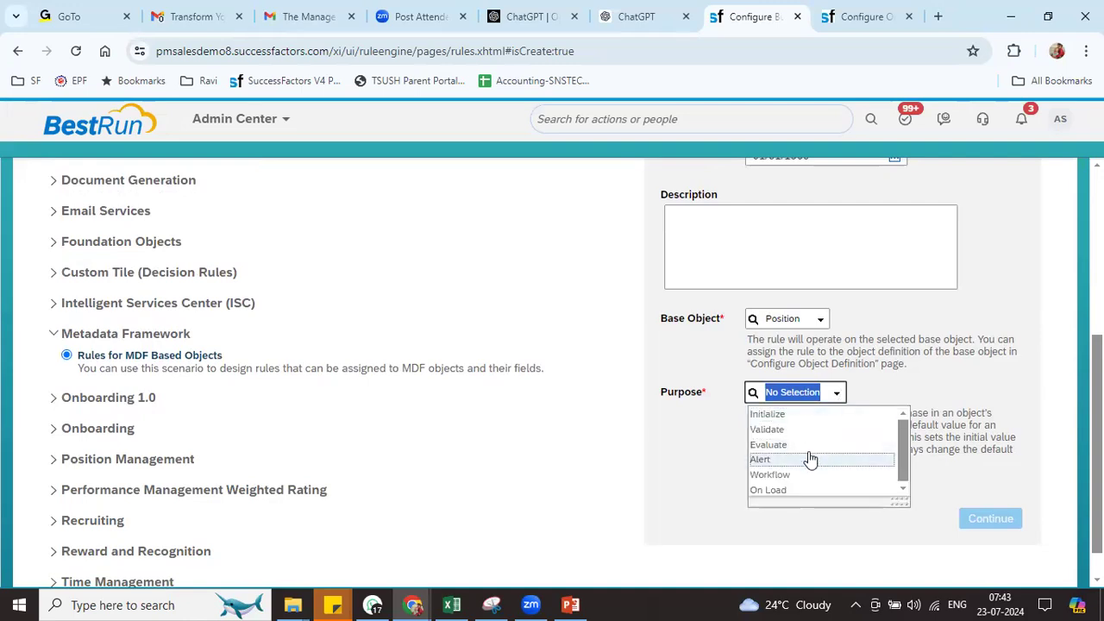
{"action": "left_click", "coordinate": [820, 444]}
{"action": "left_click", "coordinate": [975, 518]}
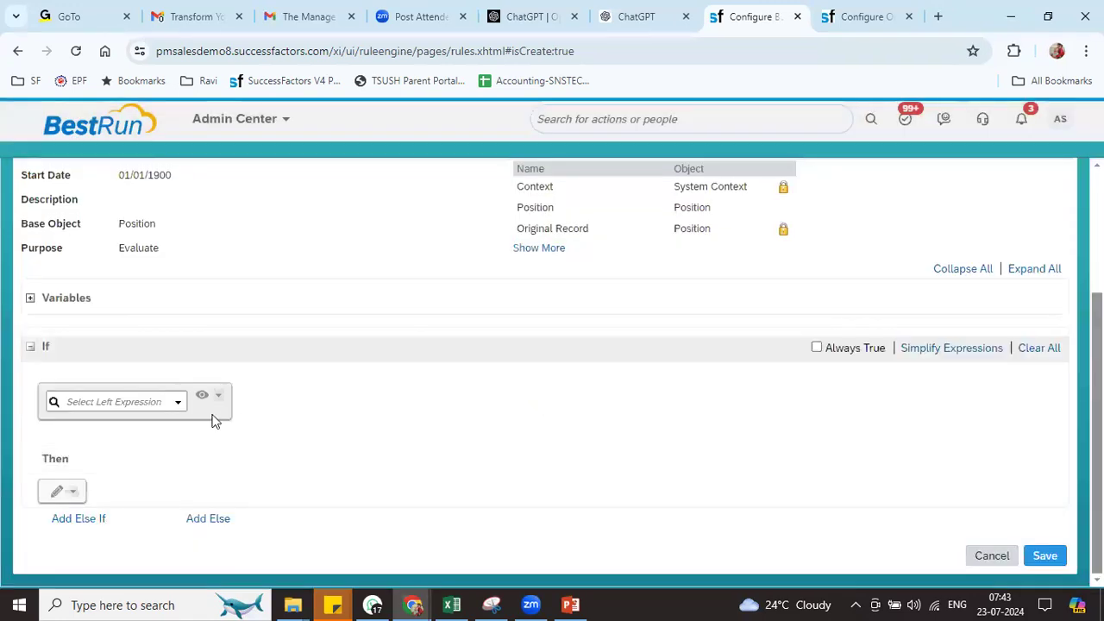
Set the first If condition to Position.Code is equal to Null
{"action": "left_click", "coordinate": [59, 491]}
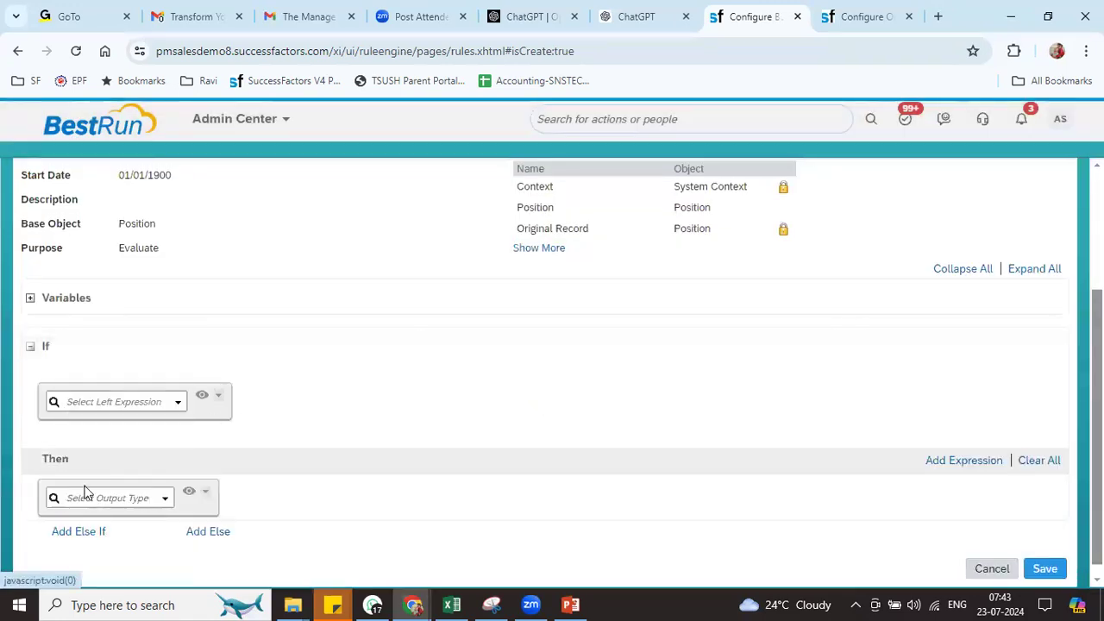
{"action": "left_click", "coordinate": [167, 499]}
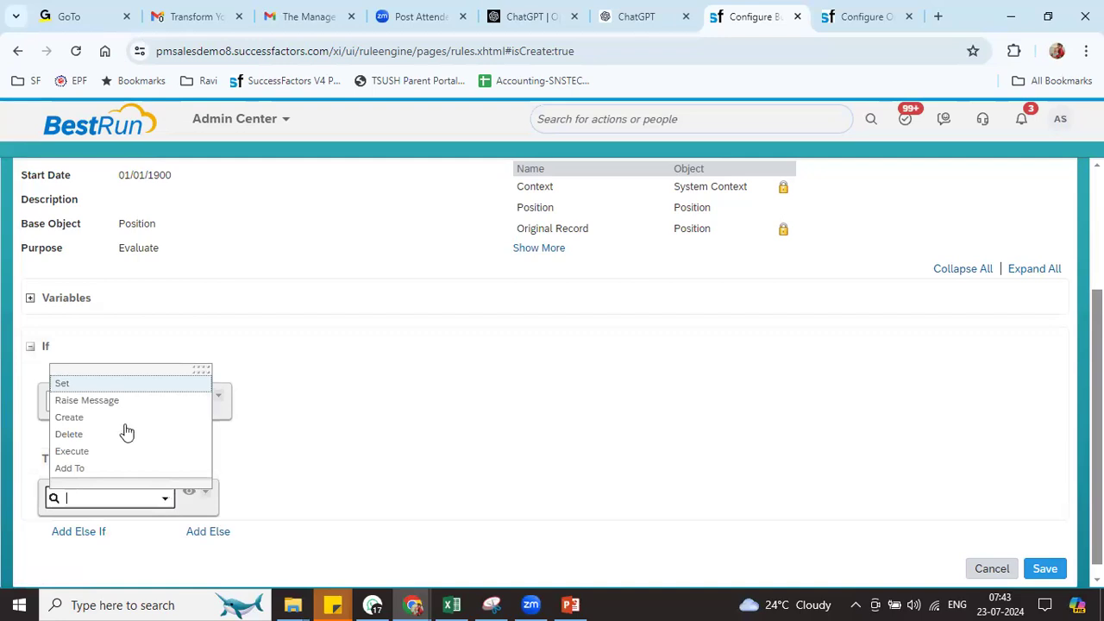
{"action": "left_click", "coordinate": [303, 474]}
{"action": "left_click", "coordinate": [179, 406]}
{"action": "left_click", "coordinate": [179, 406]}
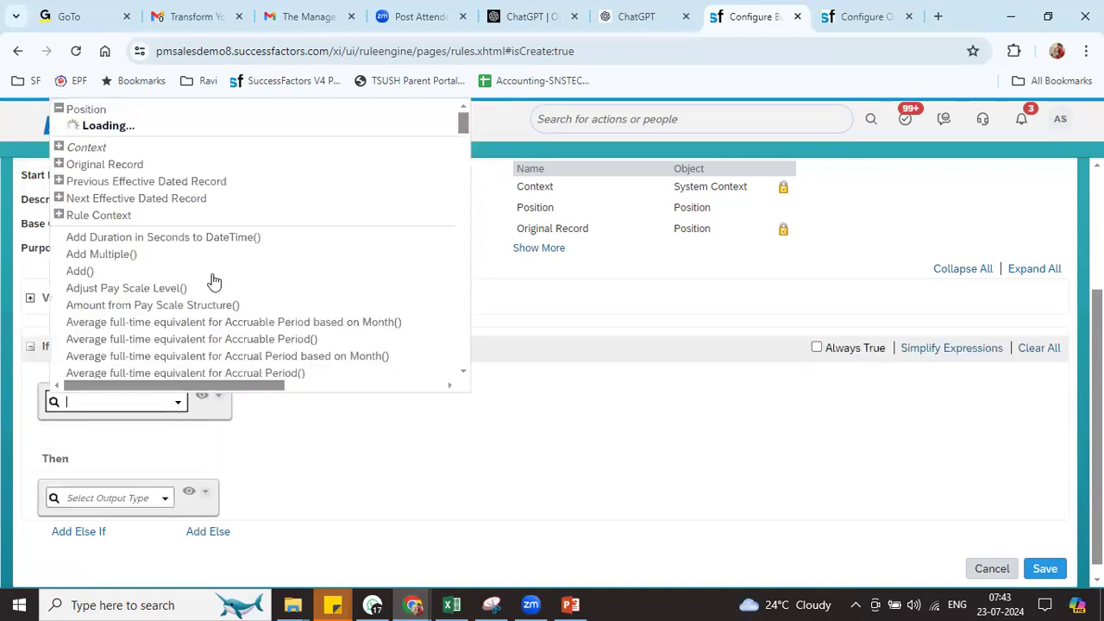
{"action": "left_click", "coordinate": [98, 164]}
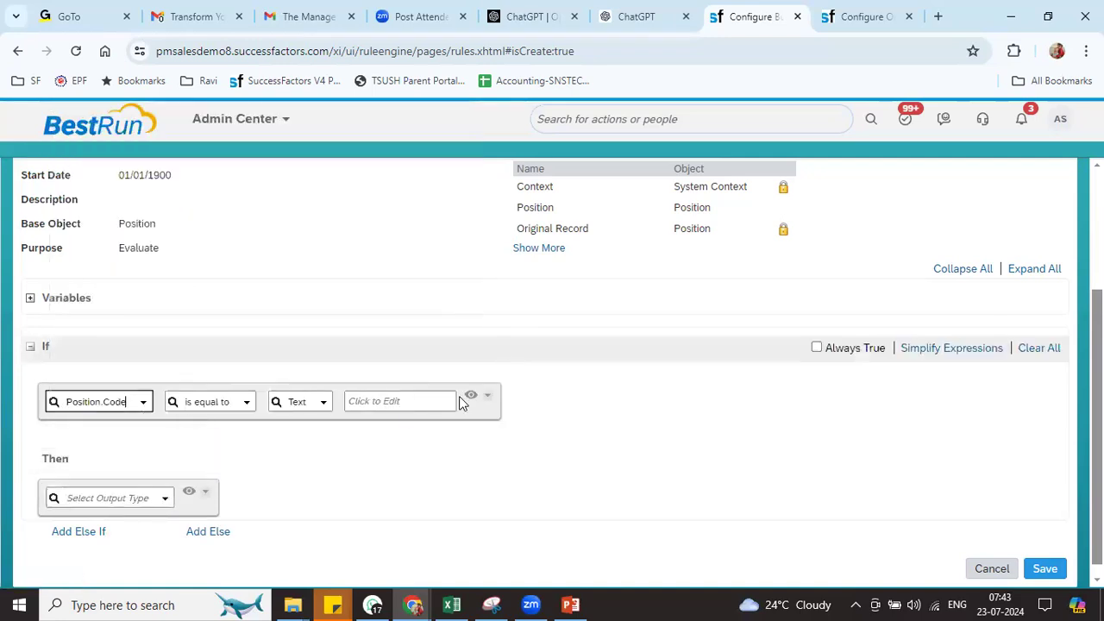
{"action": "left_click", "coordinate": [321, 404]}
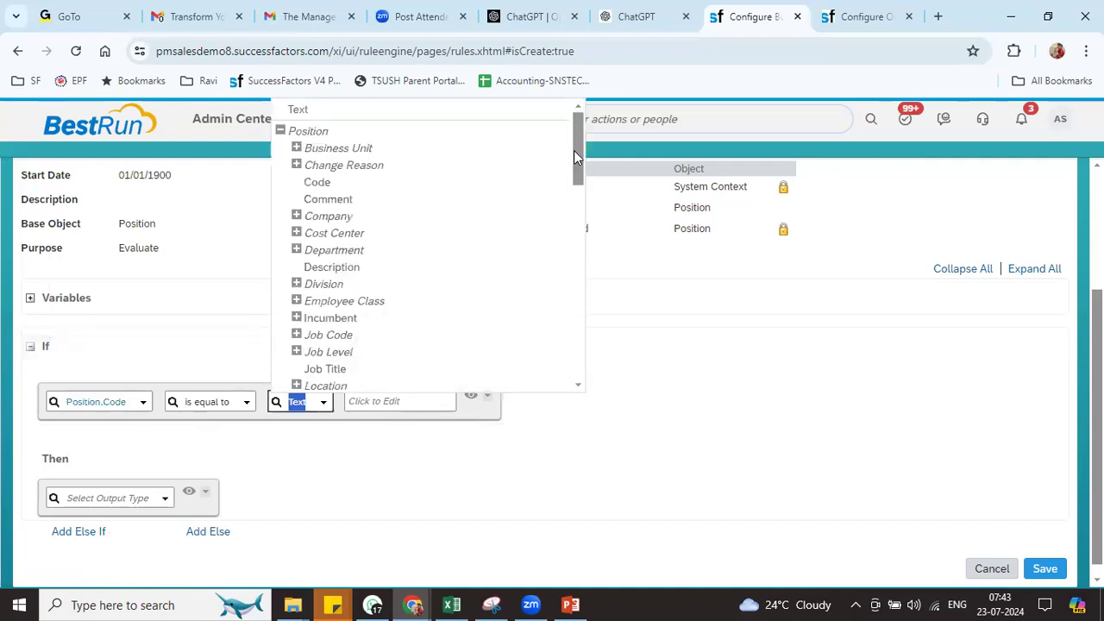
{"action": "left_click_drag", "start_coordinate": [573, 150], "coordinate": [579, 361]}
{"action": "left_click", "coordinate": [294, 377]}
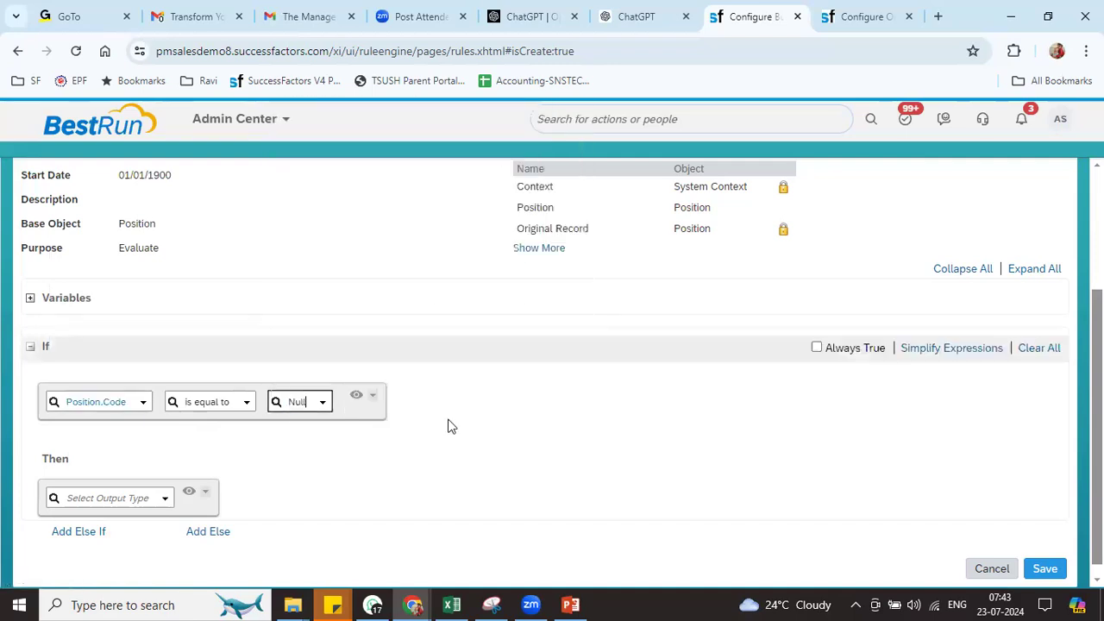
Add an AND expression with Position.Company equal to Reliance Industries Pvt Ltd (8800), collapsing both rows
{"action": "left_click", "coordinate": [374, 396]}
{"action": "mouse_move", "coordinate": [422, 437]}
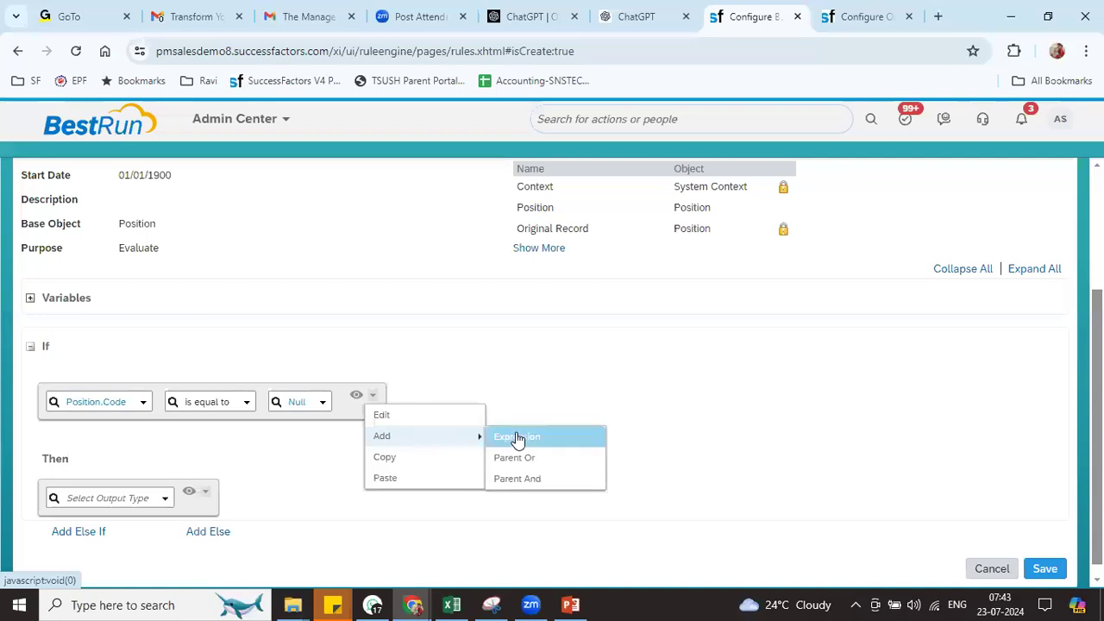
{"action": "left_click", "coordinate": [514, 438]}
{"action": "left_click", "coordinate": [677, 412]}
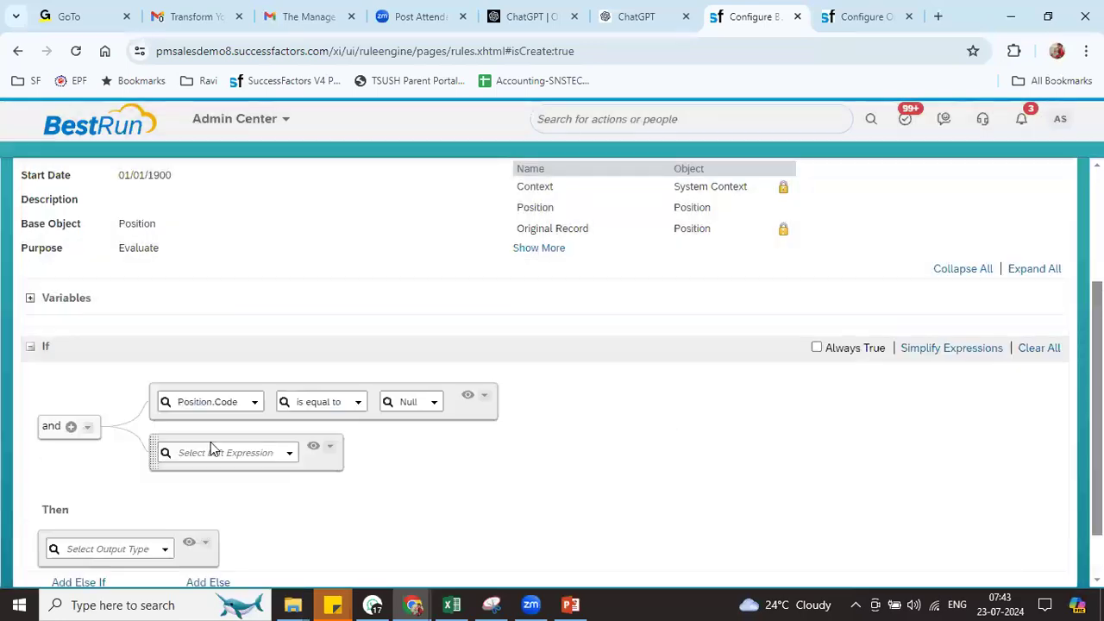
{"action": "left_click", "coordinate": [290, 455]}
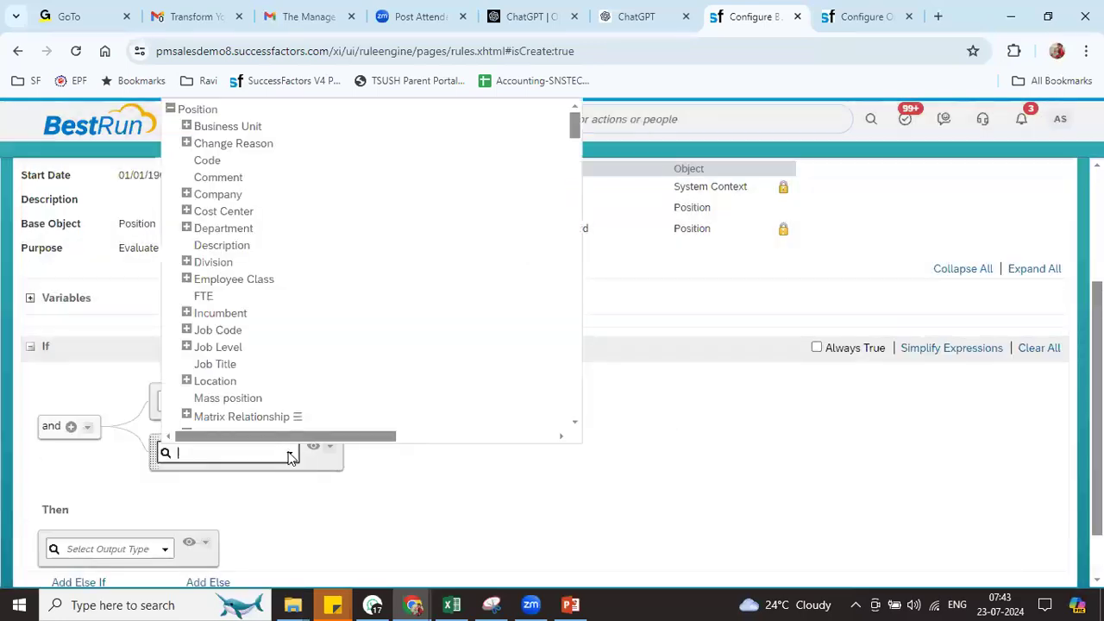
{"action": "left_click", "coordinate": [212, 194]}
{"action": "left_click", "coordinate": [505, 452]}
{"action": "type", "text": "relian"}
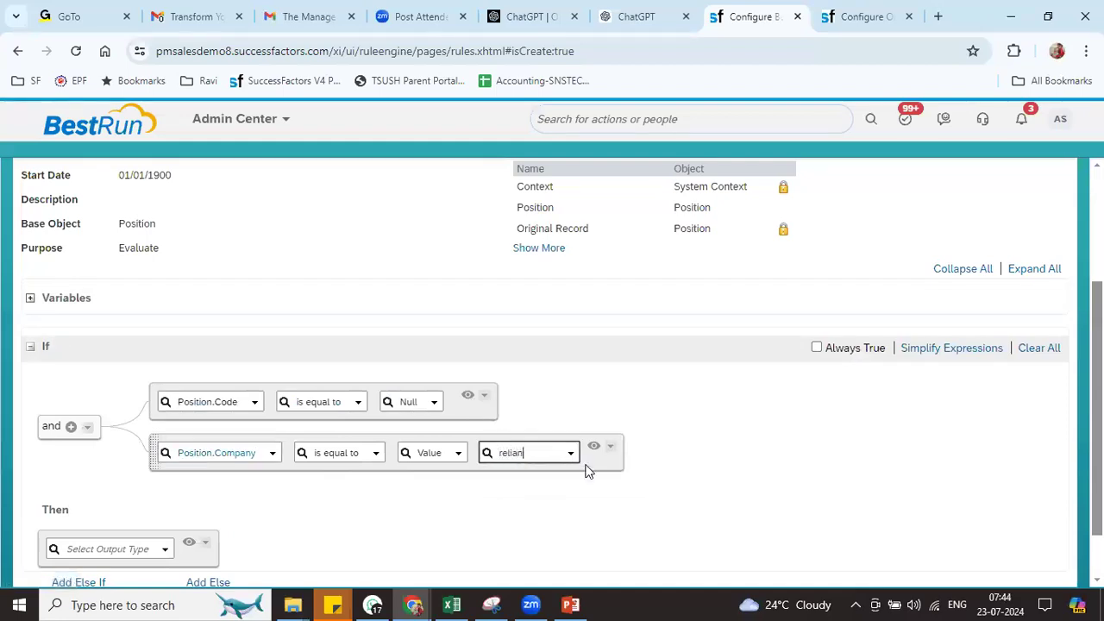
{"action": "left_click", "coordinate": [552, 477]}
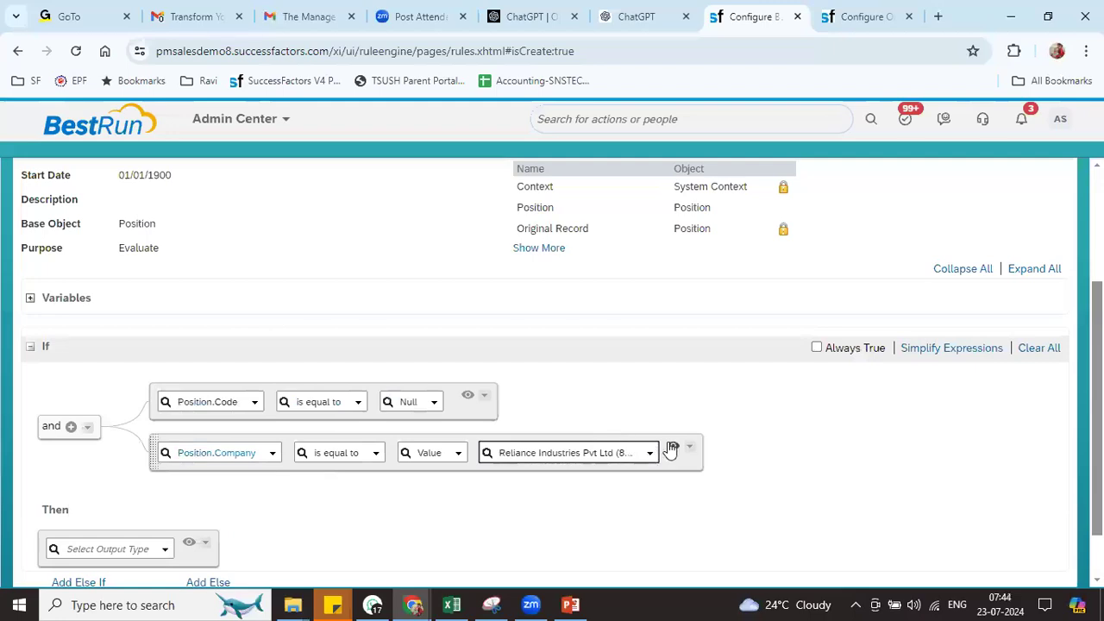
{"action": "left_click", "coordinate": [673, 447]}
{"action": "left_click", "coordinate": [469, 396]}
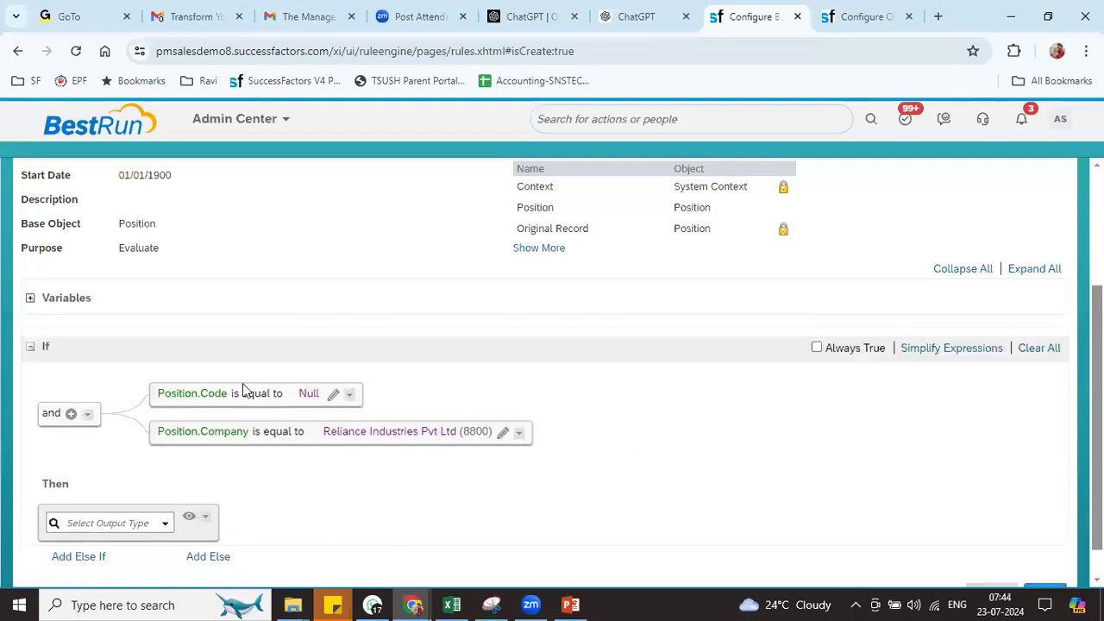
Make the Then action Set Position.Code equal to Format Number()
{"action": "left_click", "coordinate": [165, 524]}
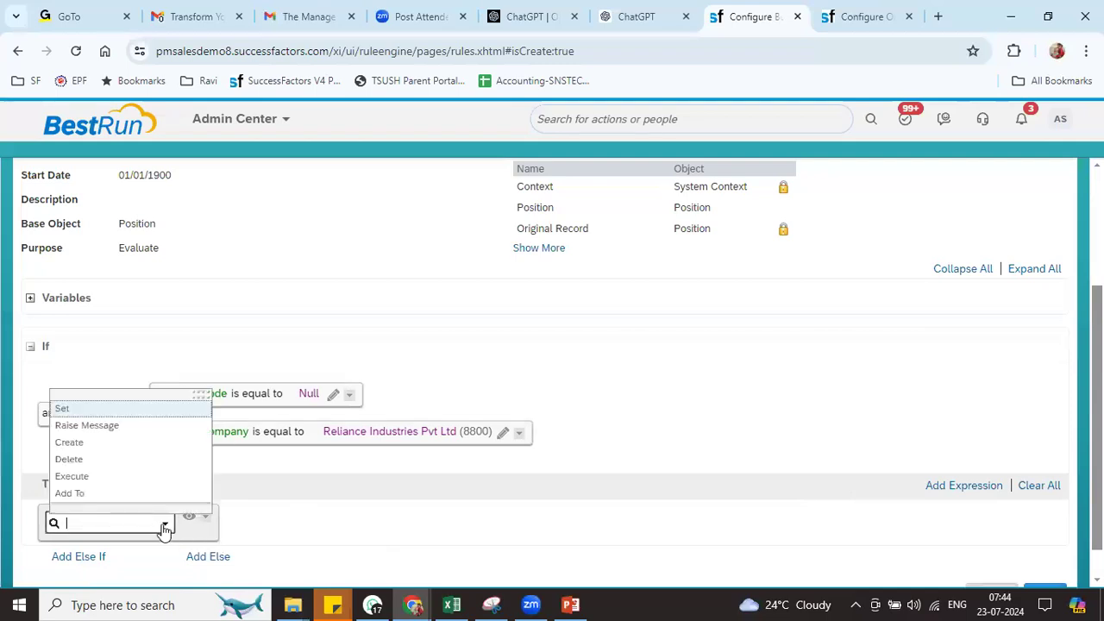
{"action": "left_click", "coordinate": [85, 413]}
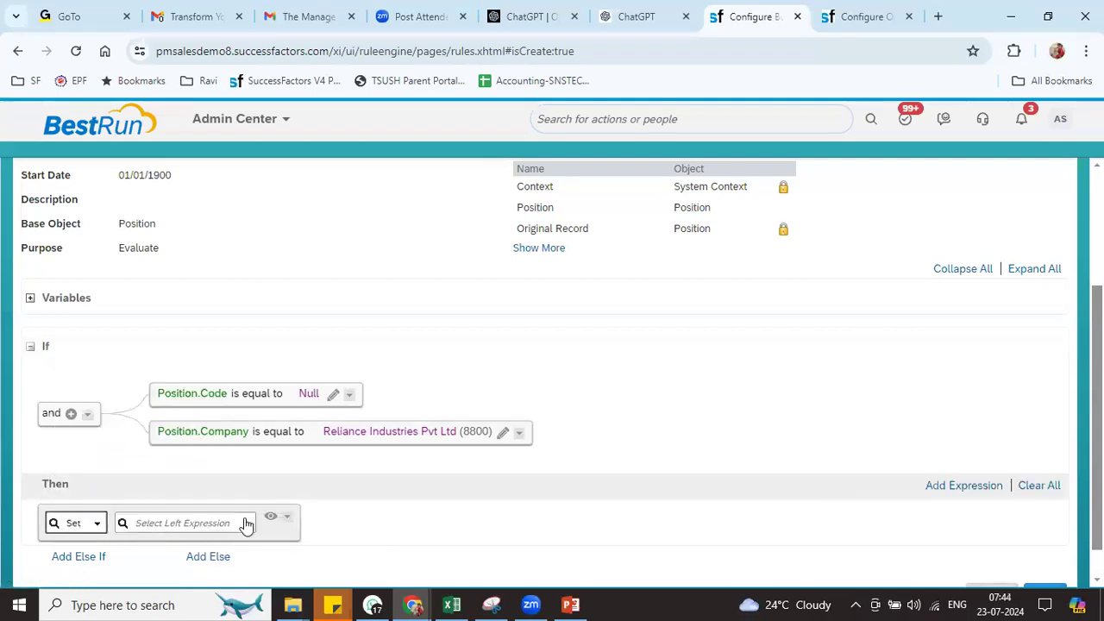
{"action": "left_click", "coordinate": [247, 522]}
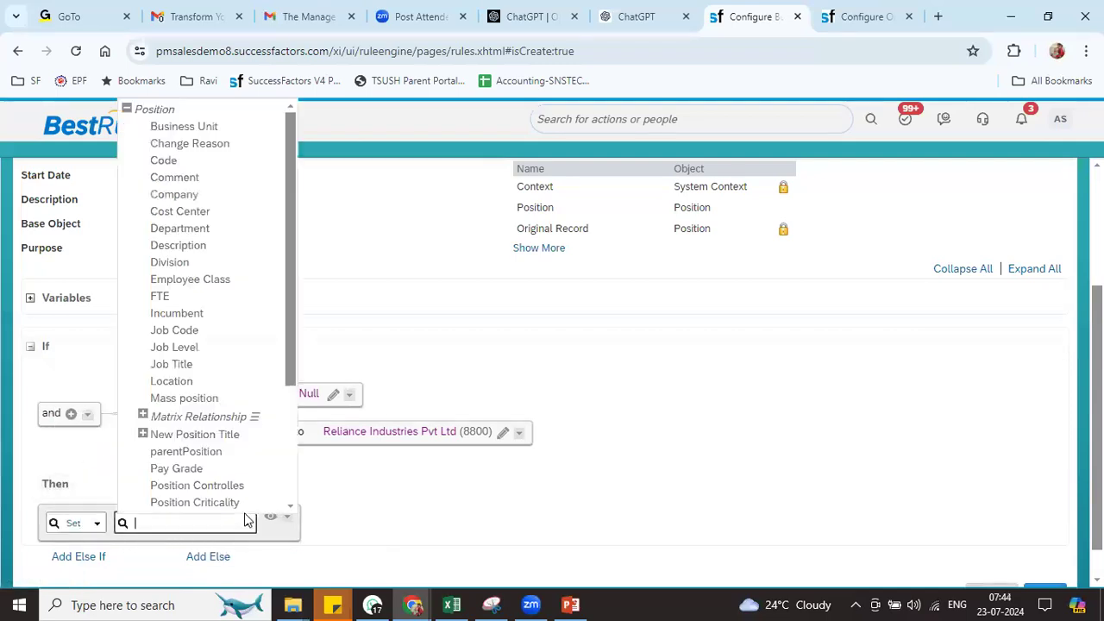
{"action": "left_click", "coordinate": [170, 160]}
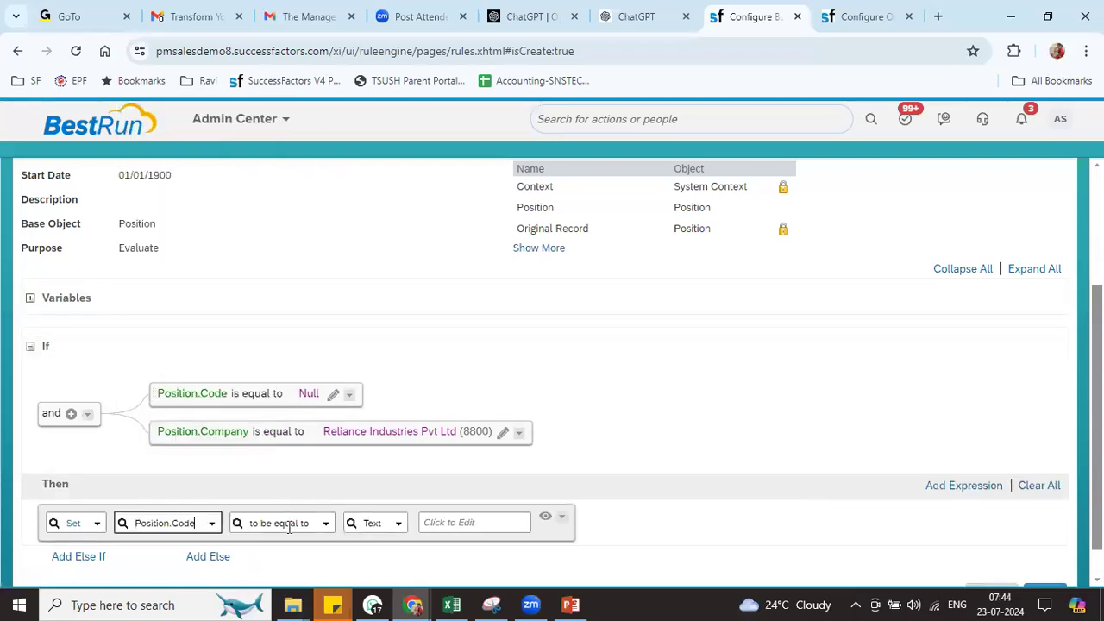
{"action": "scroll", "coordinate": [552, 371], "scroll_direction": "down", "scroll_amount": 1}
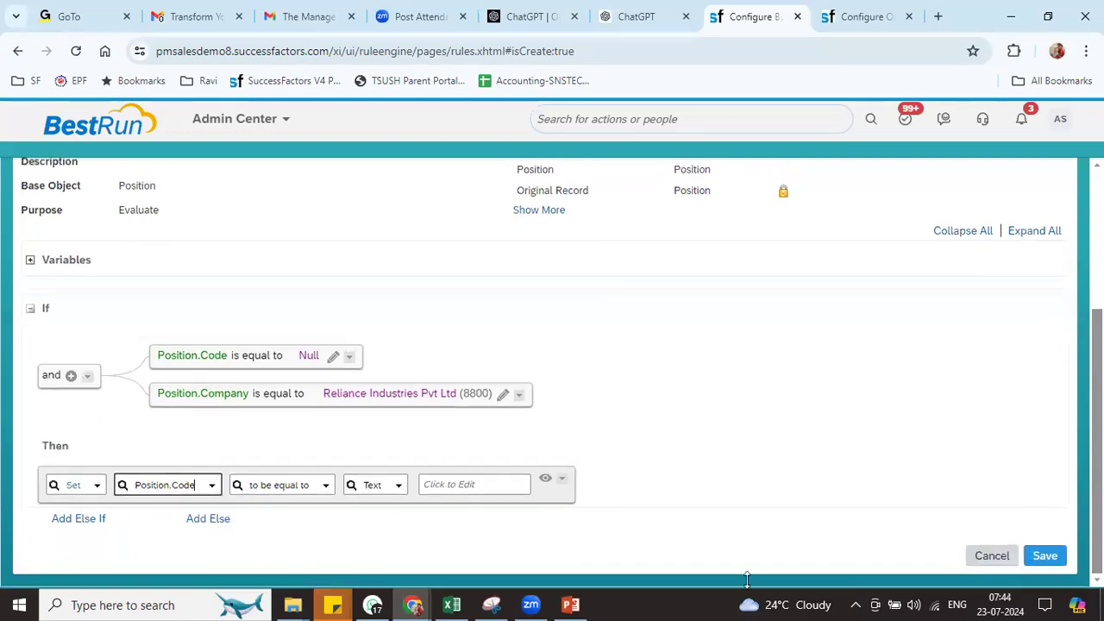
{"action": "left_click", "coordinate": [401, 488]}
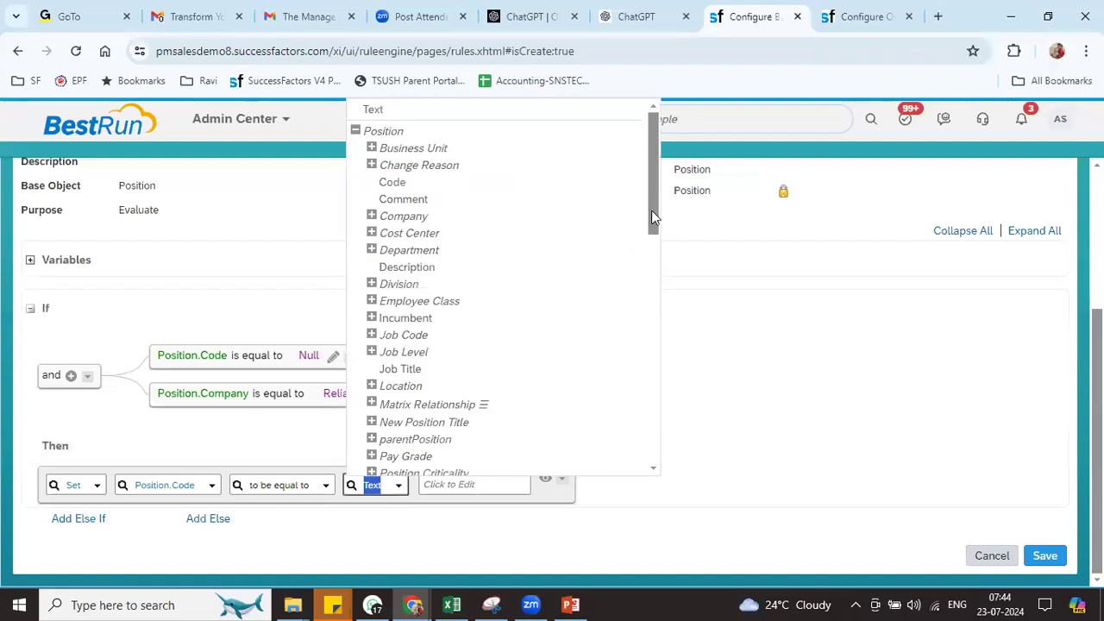
{"action": "left_click_drag", "start_coordinate": [653, 218], "coordinate": [650, 345]}
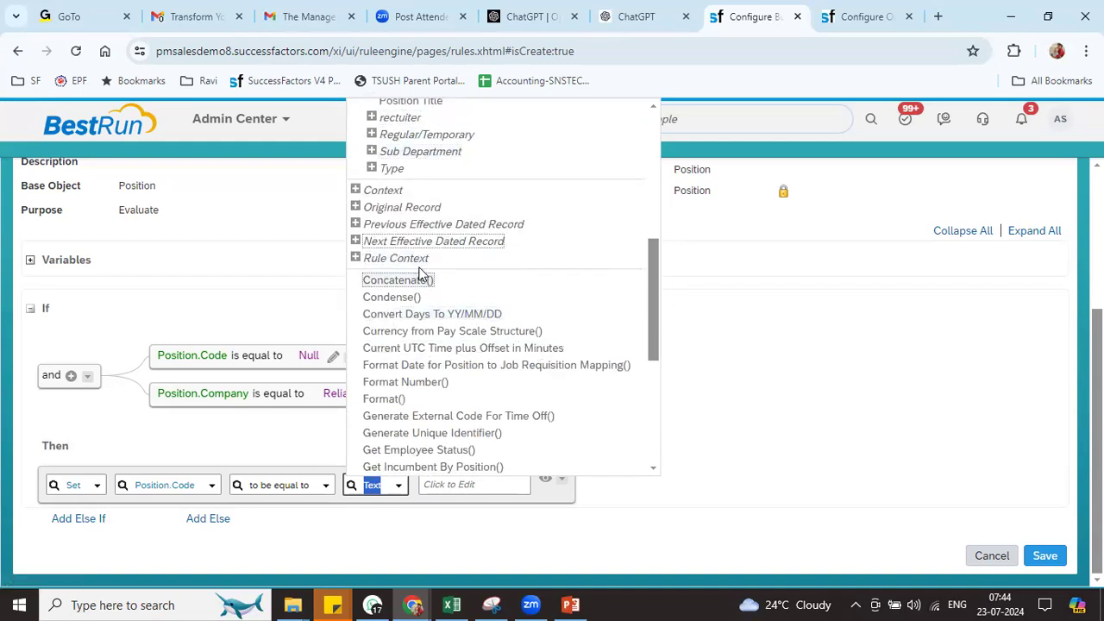
{"action": "left_click_drag", "start_coordinate": [651, 280], "coordinate": [657, 415]}
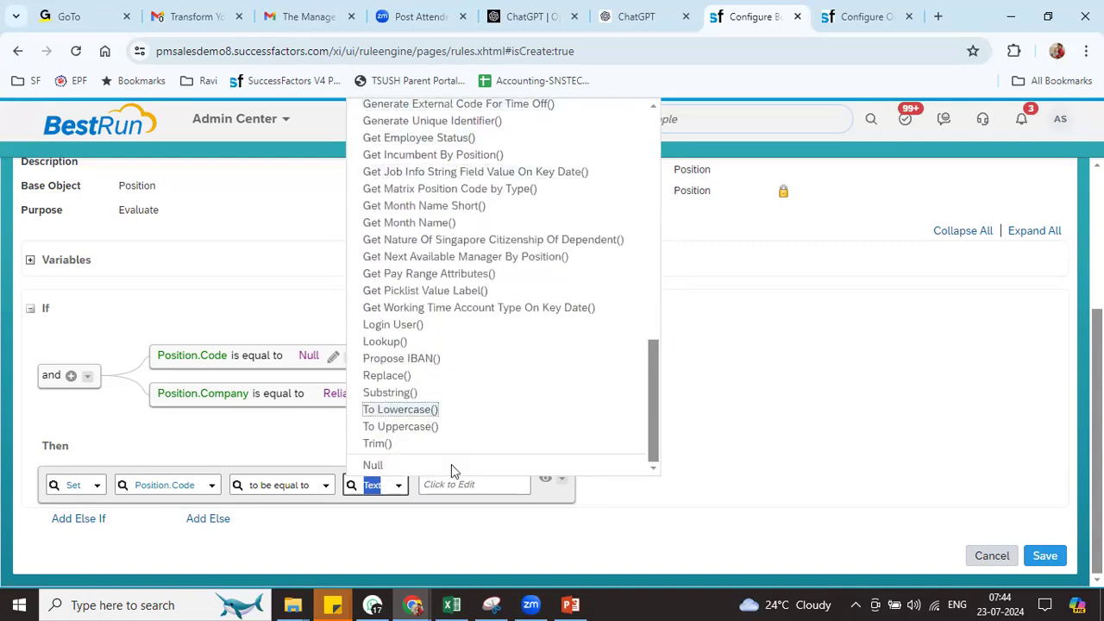
{"action": "left_click_drag", "start_coordinate": [653, 442], "coordinate": [591, 355]}
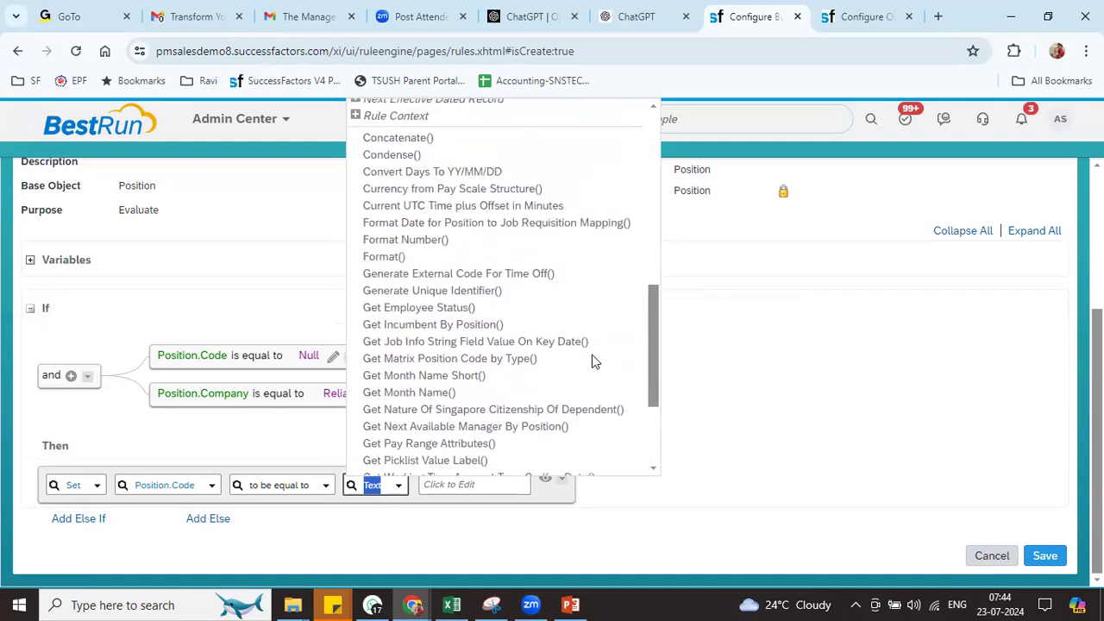
{"action": "left_click", "coordinate": [423, 244]}
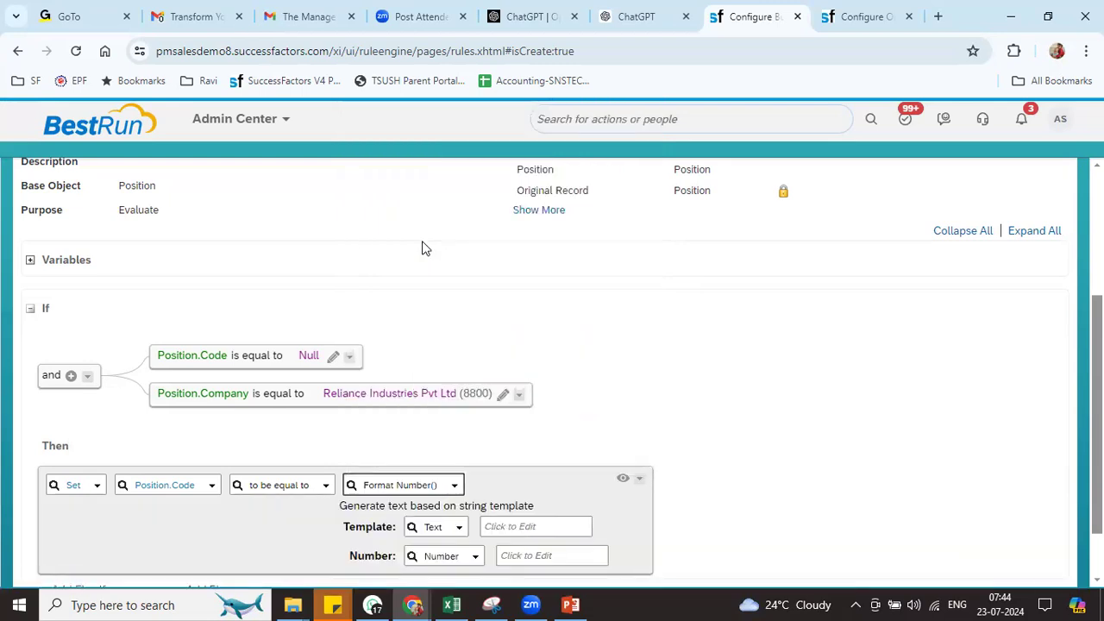
Enter RIL%d as the Format Number() template text
{"action": "scroll", "coordinate": [566, 480], "scroll_direction": "down", "scroll_amount": 2}
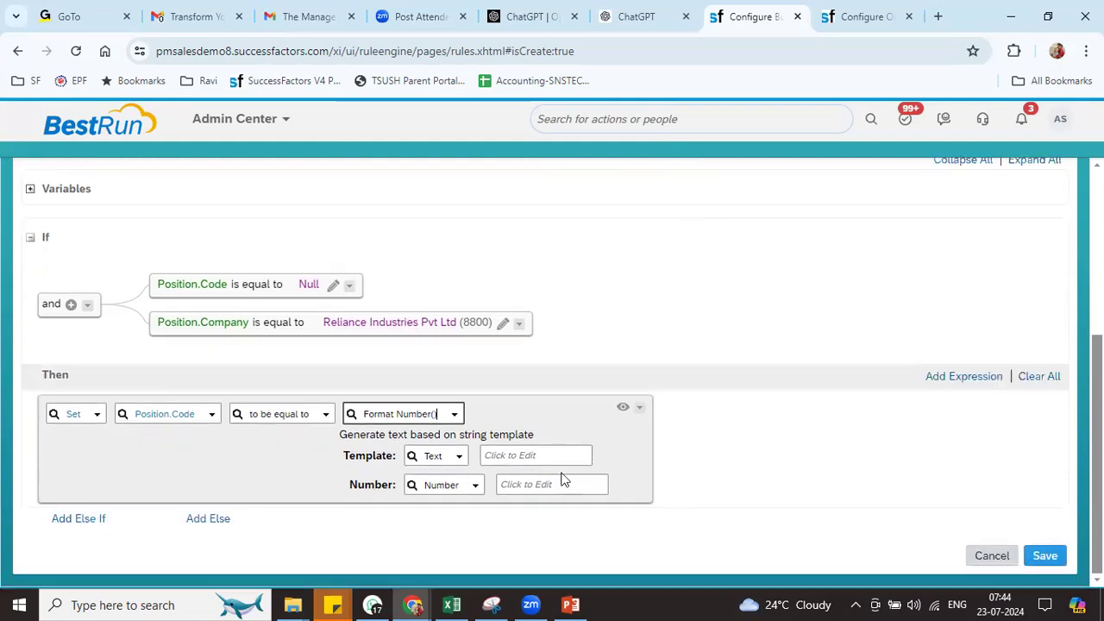
{"action": "left_click_drag", "start_coordinate": [339, 457], "coordinate": [449, 412]}
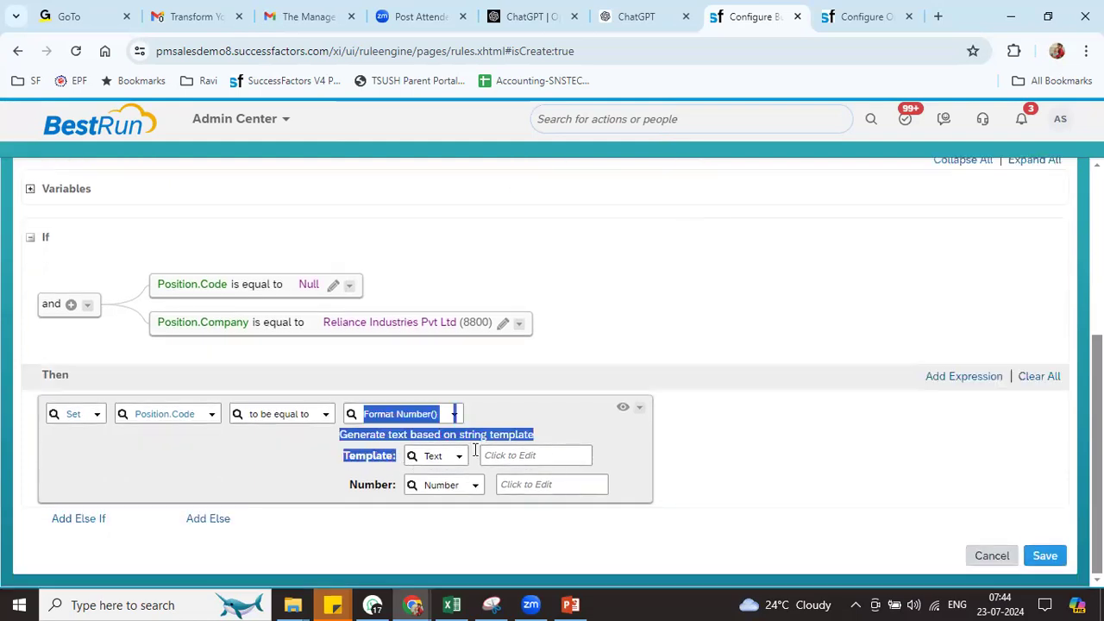
{"action": "left_click", "coordinate": [519, 445]}
{"action": "type", "text": "%d"}
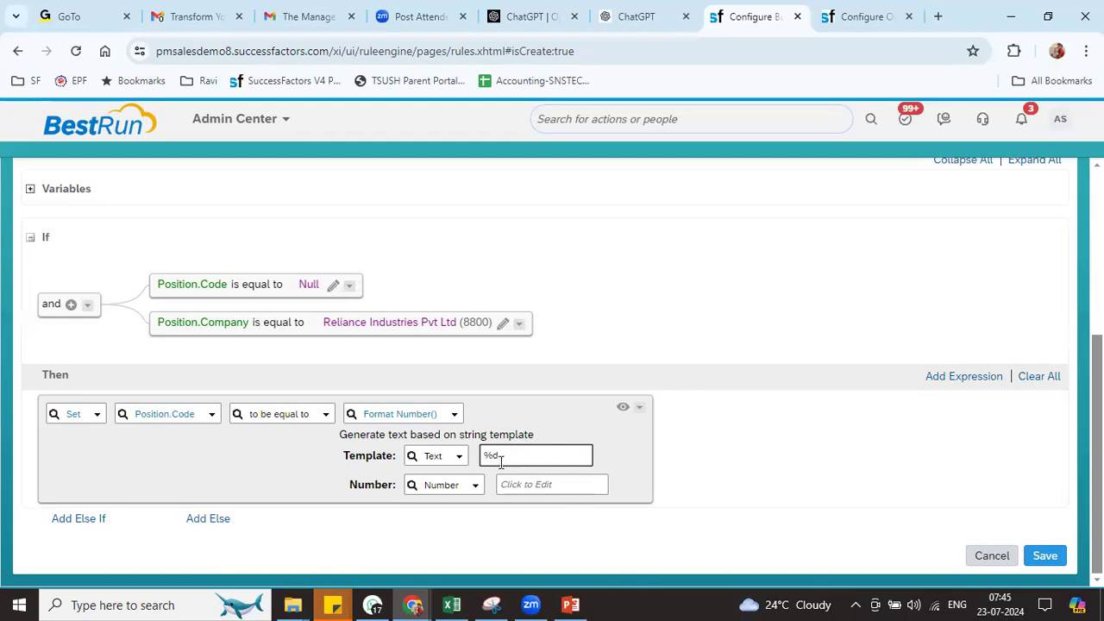
{"action": "left_click", "coordinate": [481, 458]}
{"action": "type", "text": "RIL"}
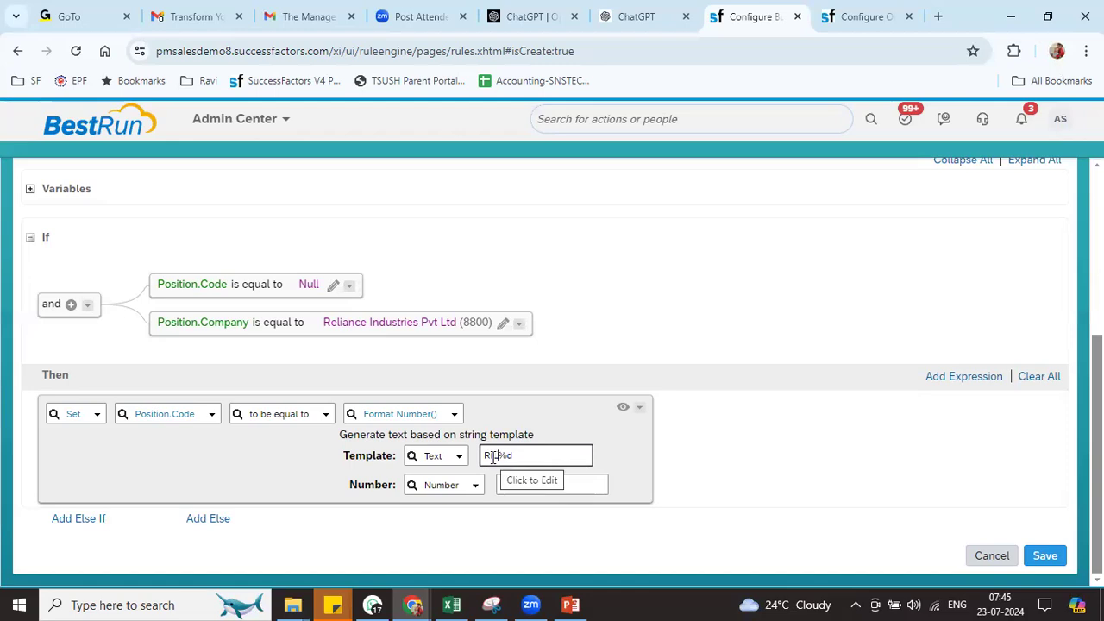
{"action": "triple_click", "coordinate": [518, 458]}
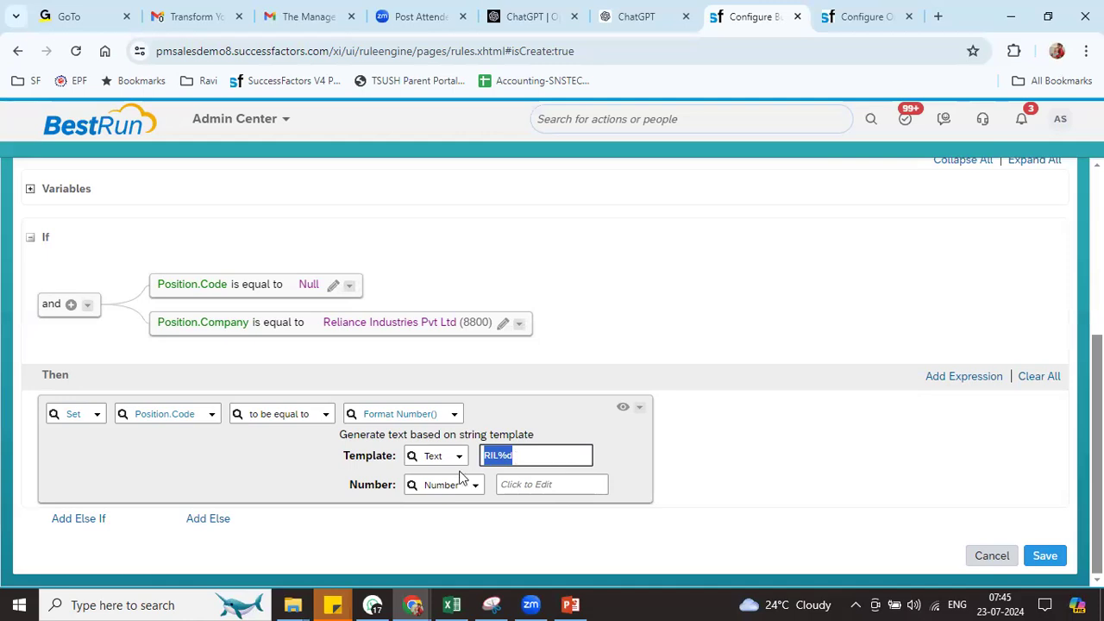
{"action": "triple_click", "coordinate": [393, 493]}
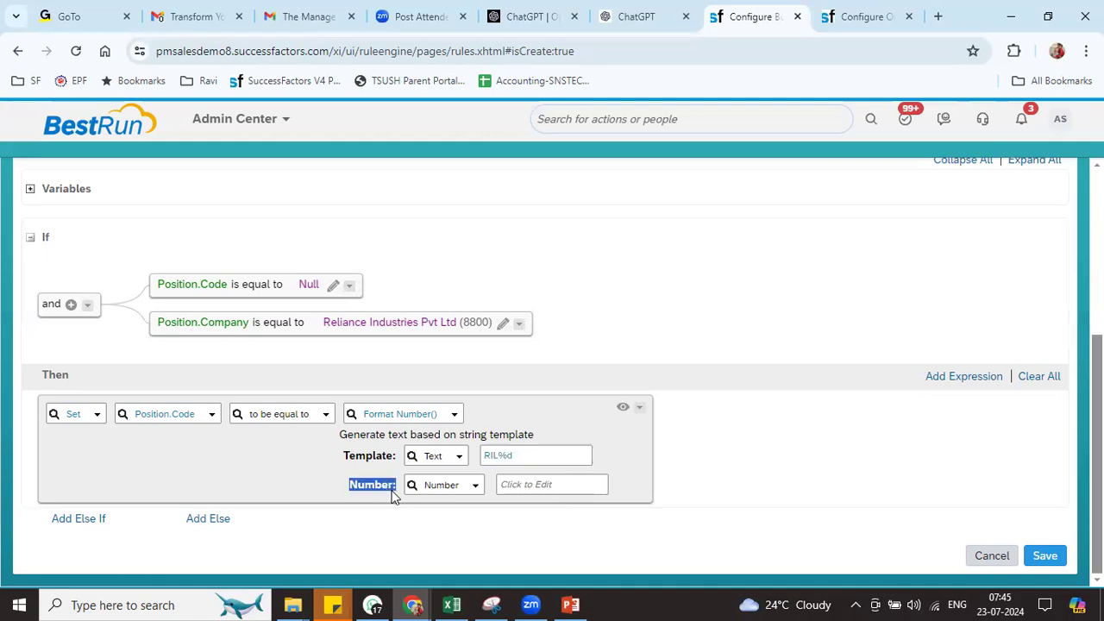
Supply the Number from the next value of sequence RIL_POS_SEQ (8800) and save the rule
{"action": "left_click", "coordinate": [475, 488]}
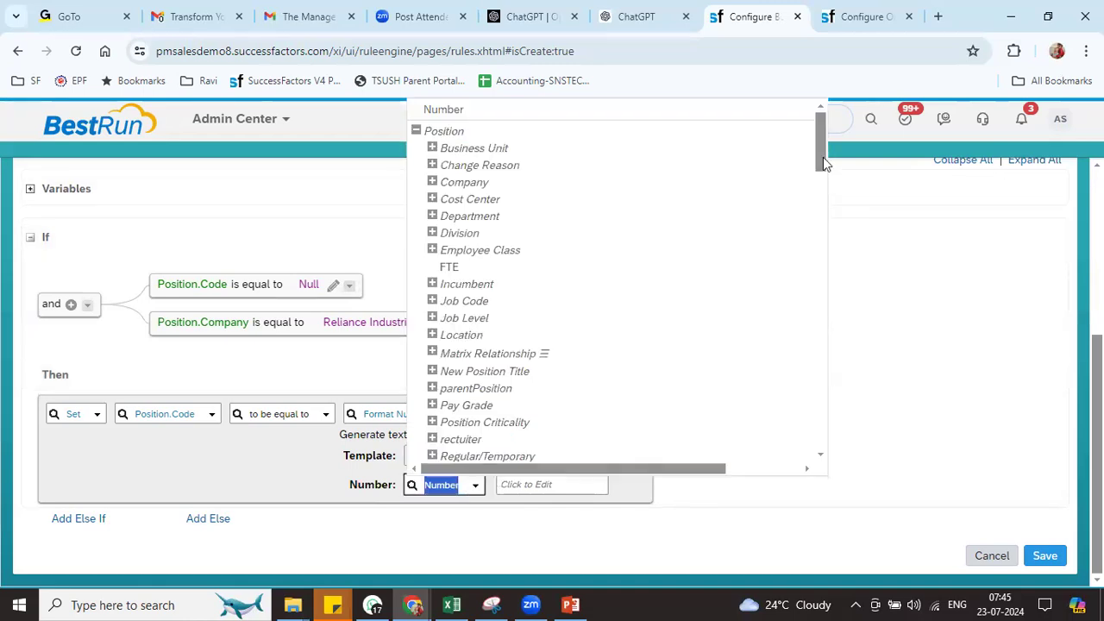
{"action": "left_click_drag", "start_coordinate": [823, 157], "coordinate": [820, 300]}
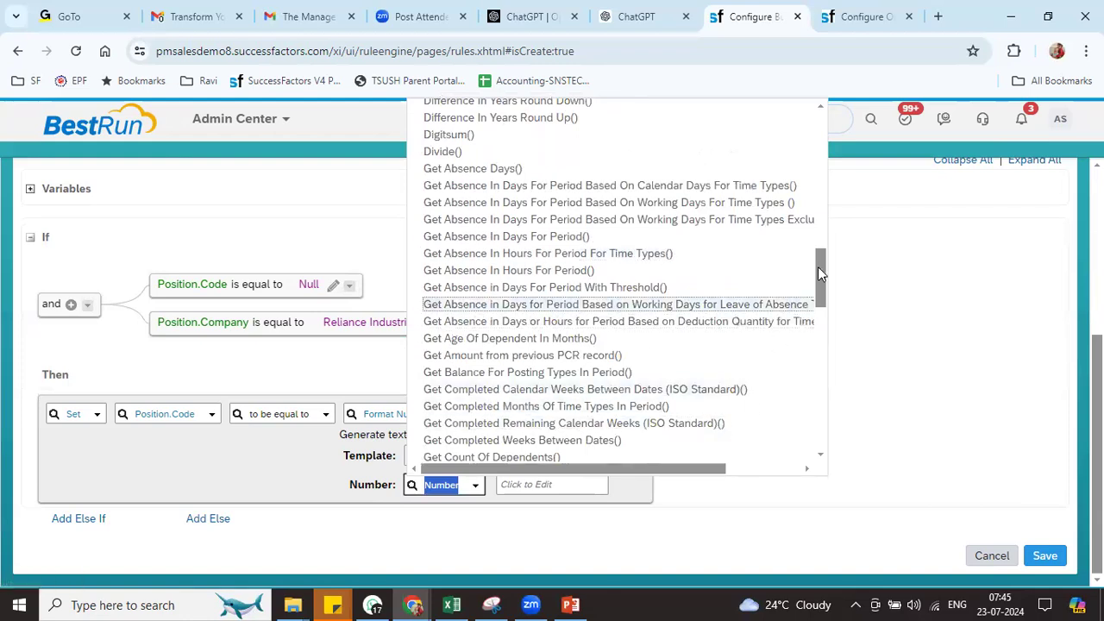
{"action": "left_click_drag", "start_coordinate": [819, 274], "coordinate": [815, 319]}
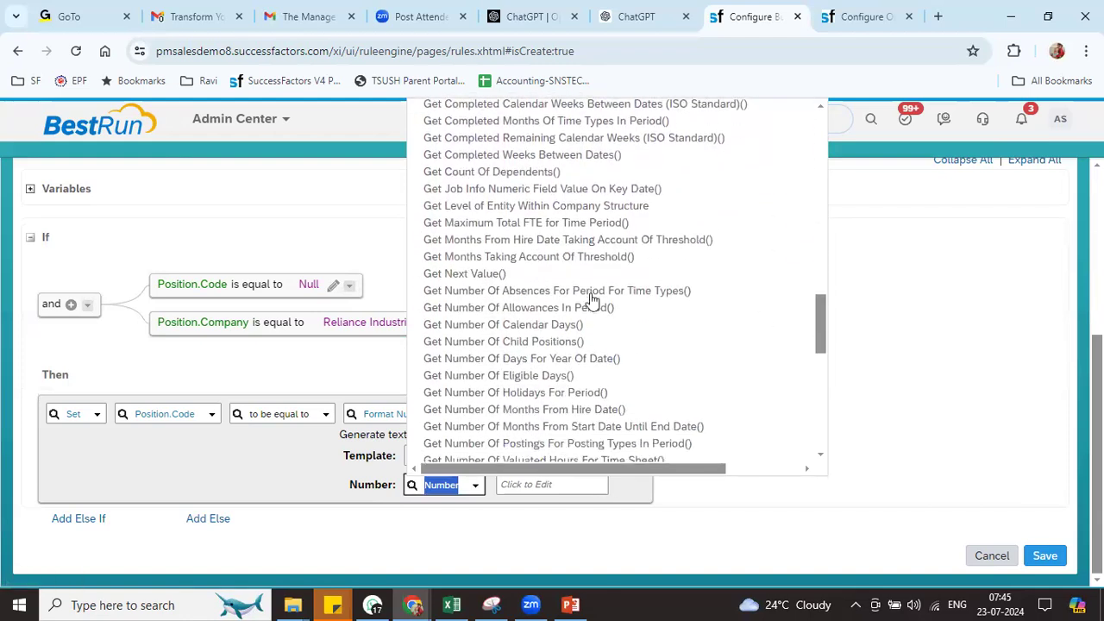
{"action": "left_click", "coordinate": [508, 275]}
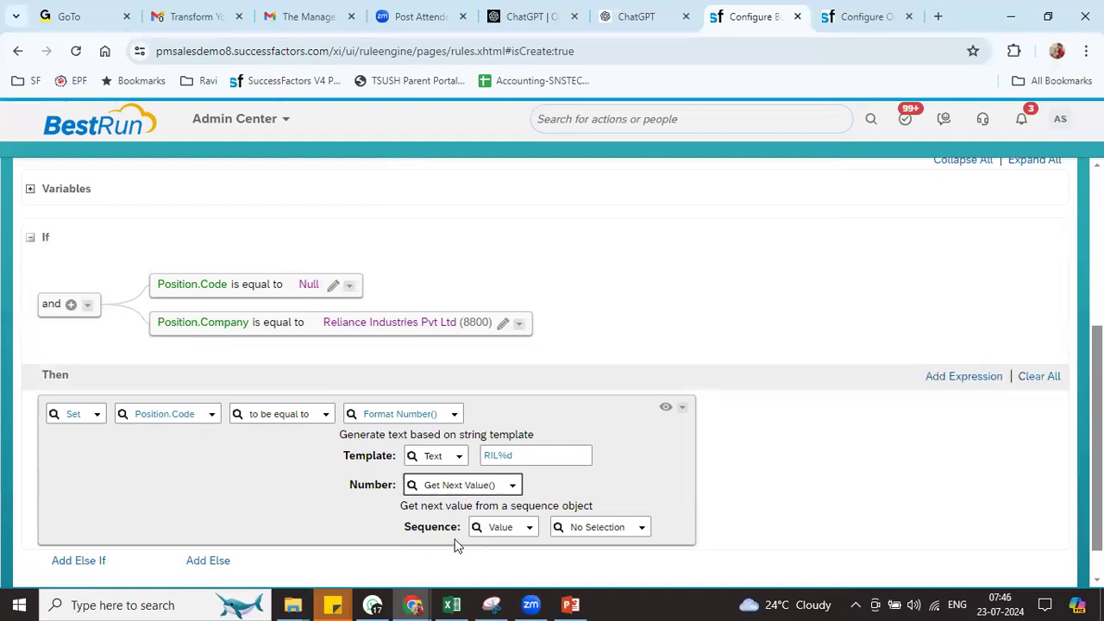
{"action": "left_click", "coordinate": [600, 529]}
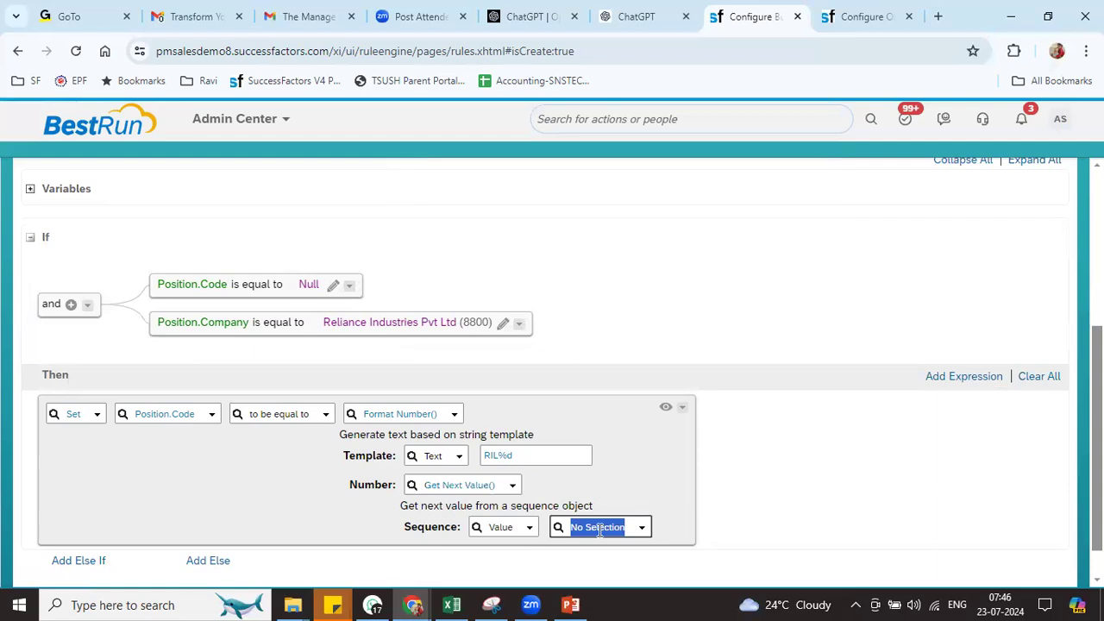
{"action": "type", "text": "ti"}
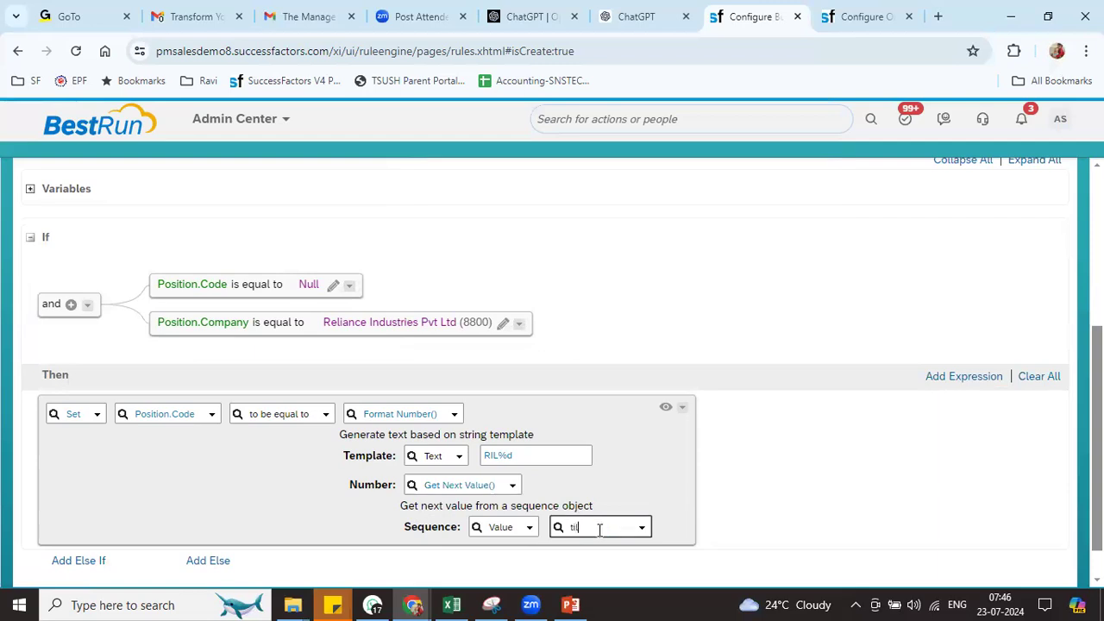
{"action": "key", "text": "BackSpace"}
{"action": "key", "text": "BackSpace"}
{"action": "type", "text": "ril"}
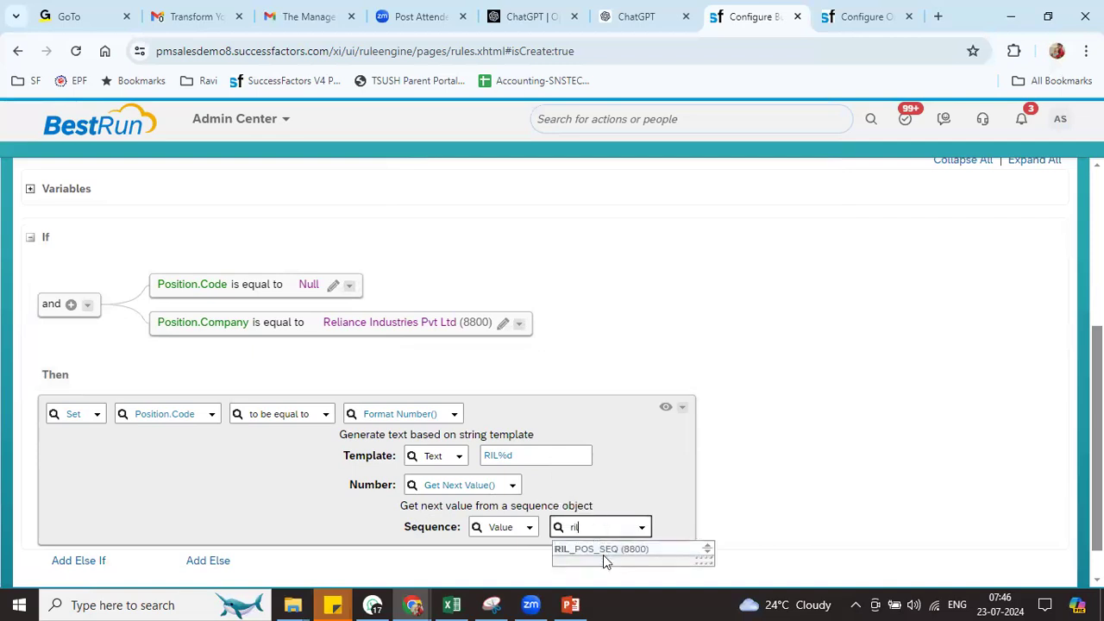
{"action": "left_click", "coordinate": [603, 552]}
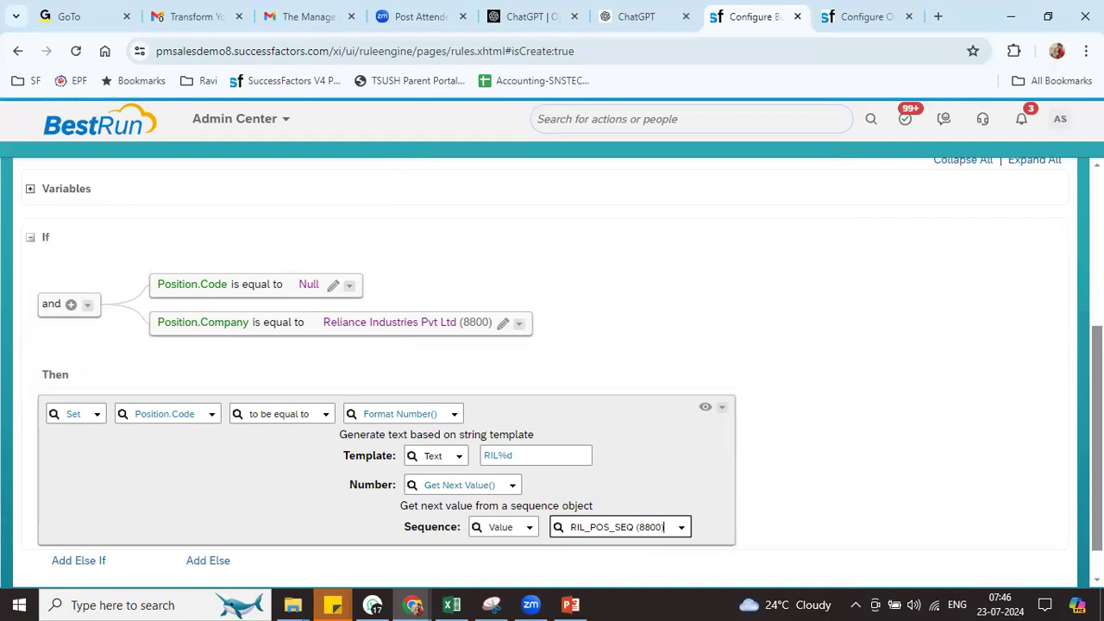
{"action": "scroll", "coordinate": [1058, 576], "scroll_direction": "down", "scroll_amount": 1}
{"action": "left_click", "coordinate": [1047, 557]}
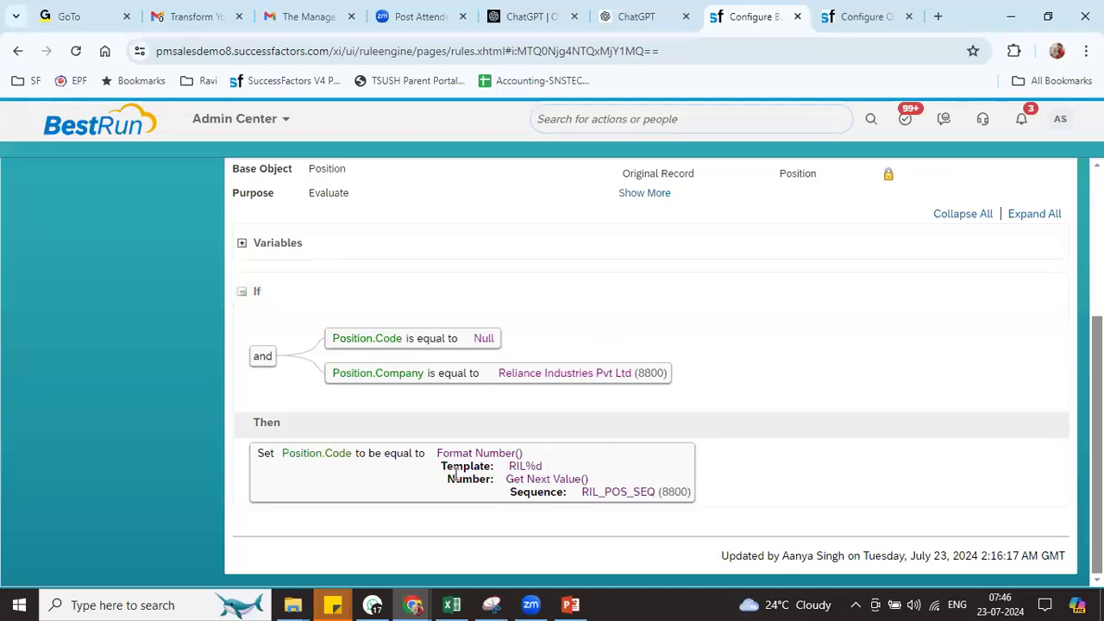
Return to the Position object definition and open its Take Action menu for correction
{"action": "double_click", "coordinate": [513, 466]}
{"action": "left_click_drag", "start_coordinate": [508, 466], "coordinate": [525, 466]}
{"action": "left_click", "coordinate": [552, 479]}
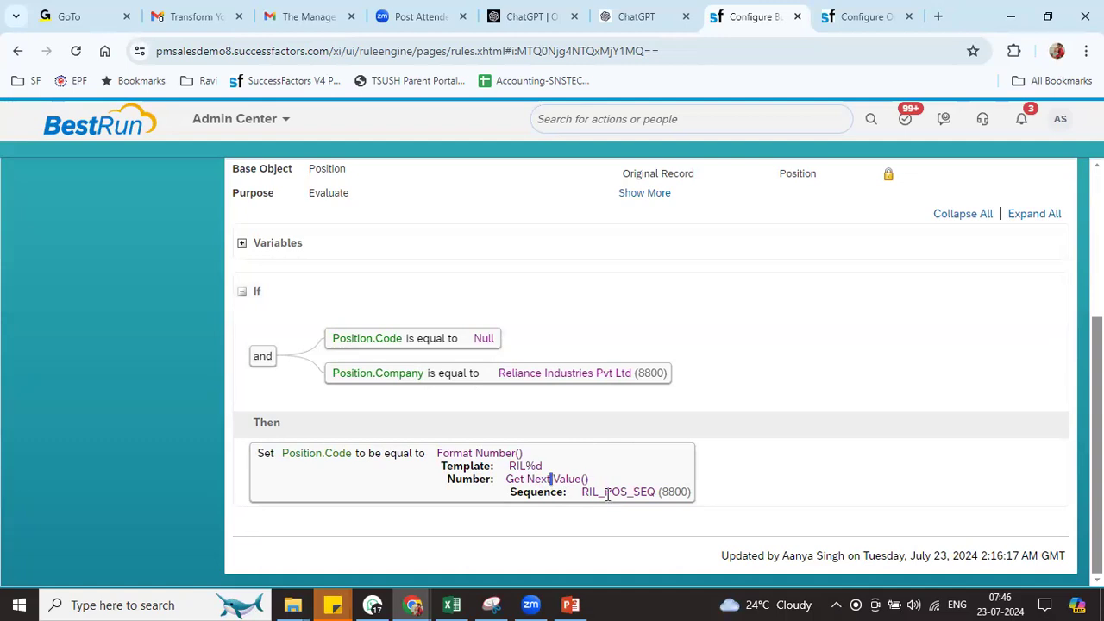
{"action": "left_click", "coordinate": [847, 14]}
{"action": "left_click", "coordinate": [1024, 318]}
In correction mode, add RIL_POSI_SEQ as a Position save rule and save the definition
{"action": "left_click", "coordinate": [965, 340]}
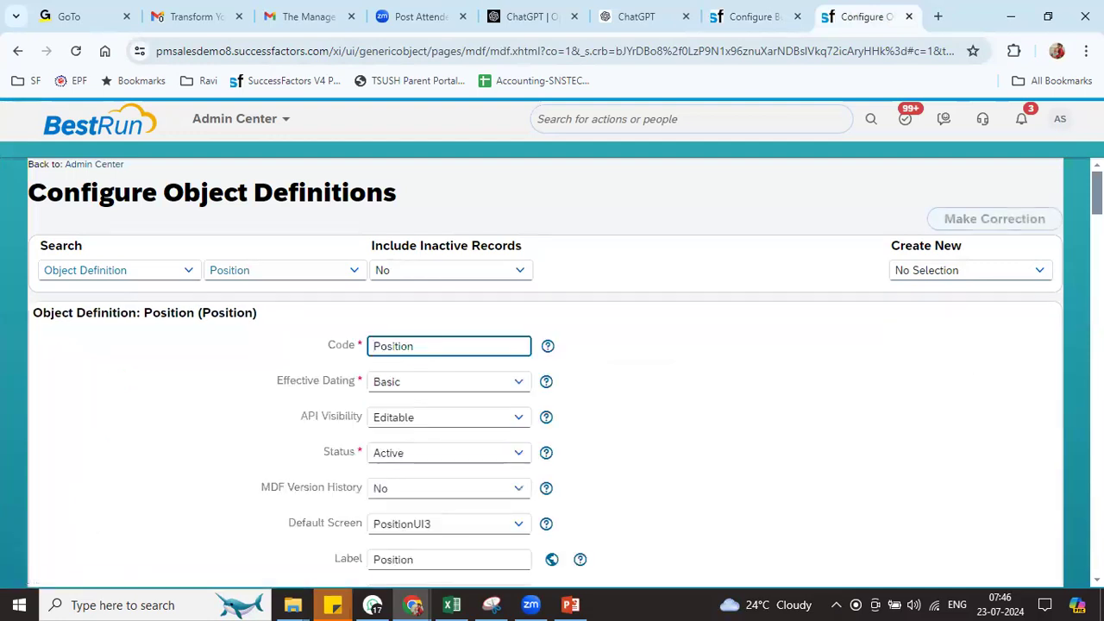
{"action": "scroll", "coordinate": [964, 345], "scroll_direction": "down", "scroll_amount": 15}
{"action": "scroll", "coordinate": [389, 372], "scroll_direction": "down", "scroll_amount": 10}
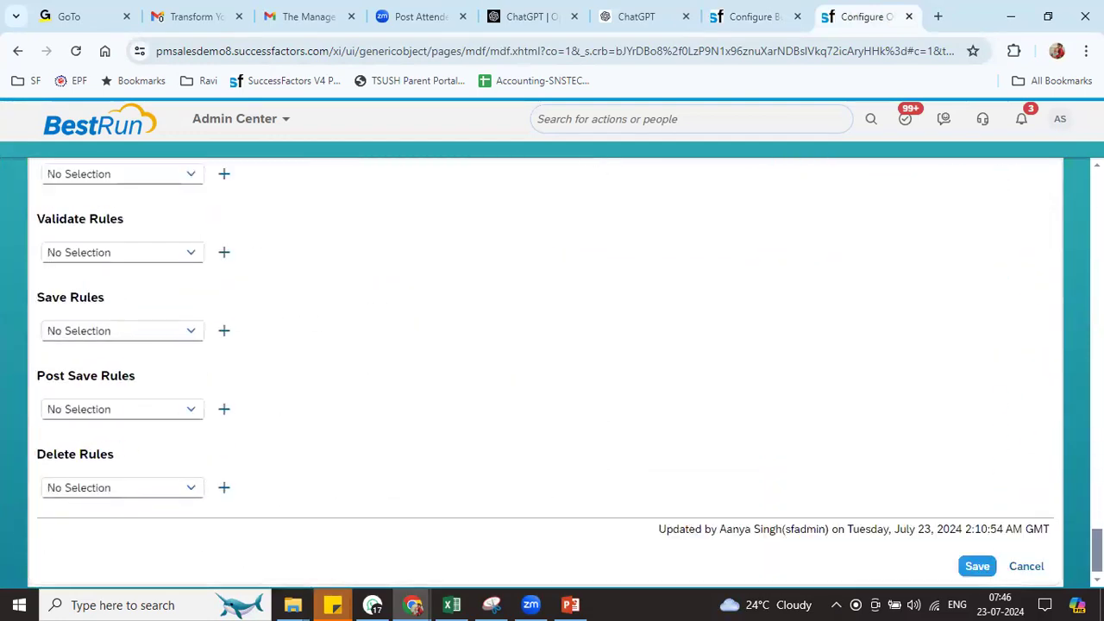
{"action": "left_click", "coordinate": [115, 334]}
{"action": "type", "text": "r"}
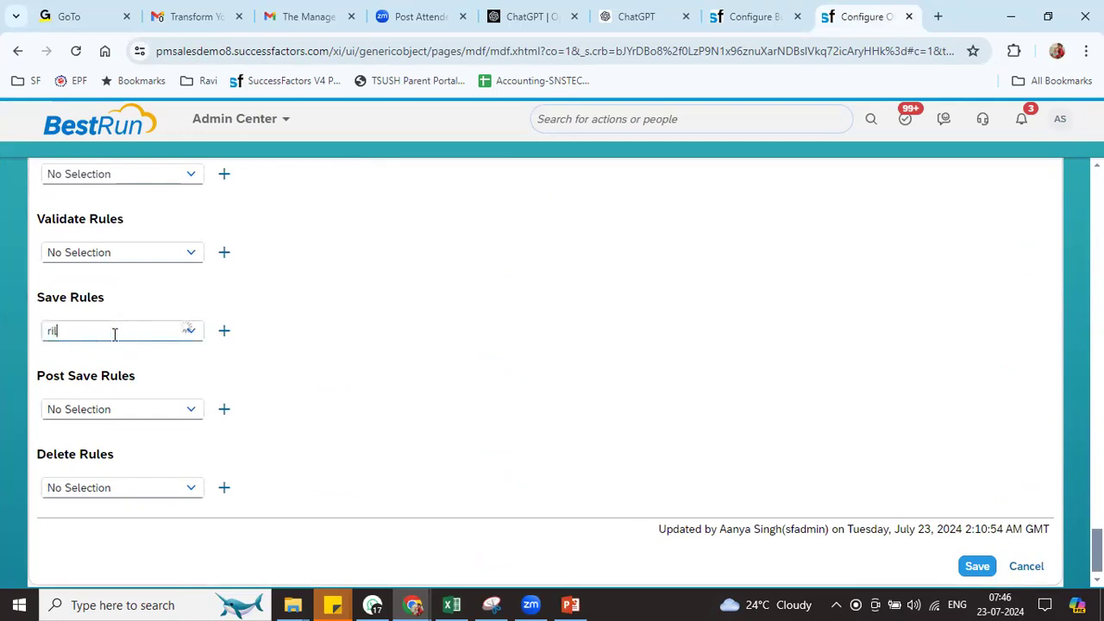
{"action": "type", "text": "il"}
{"action": "left_click", "coordinate": [112, 356]}
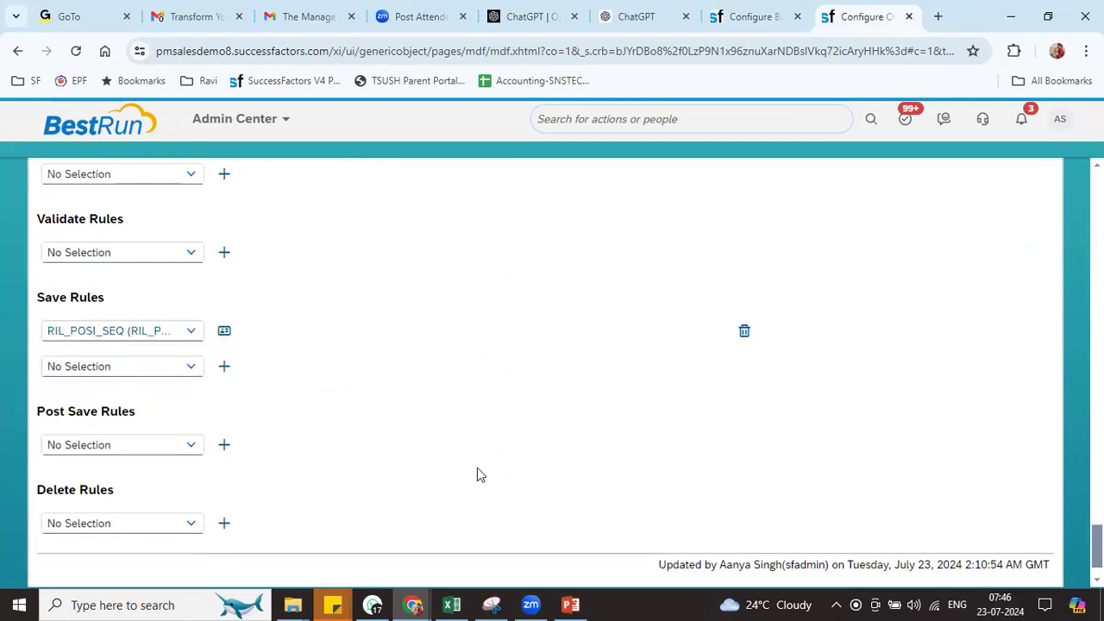
{"action": "scroll", "coordinate": [1053, 563], "scroll_direction": "down", "scroll_amount": 1}
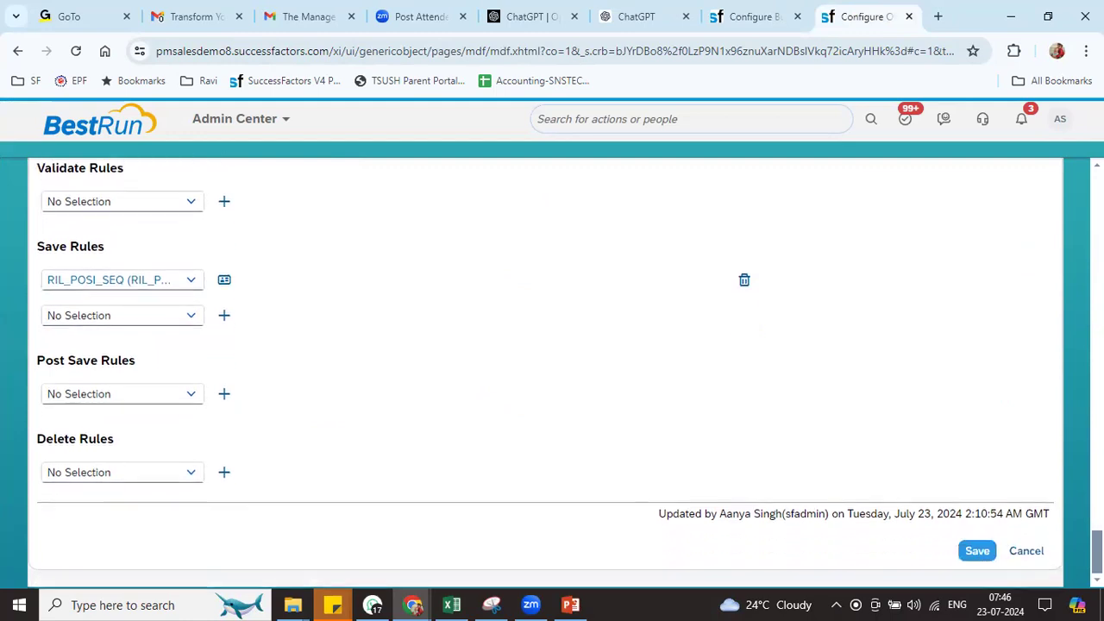
{"action": "left_click", "coordinate": [978, 552]}
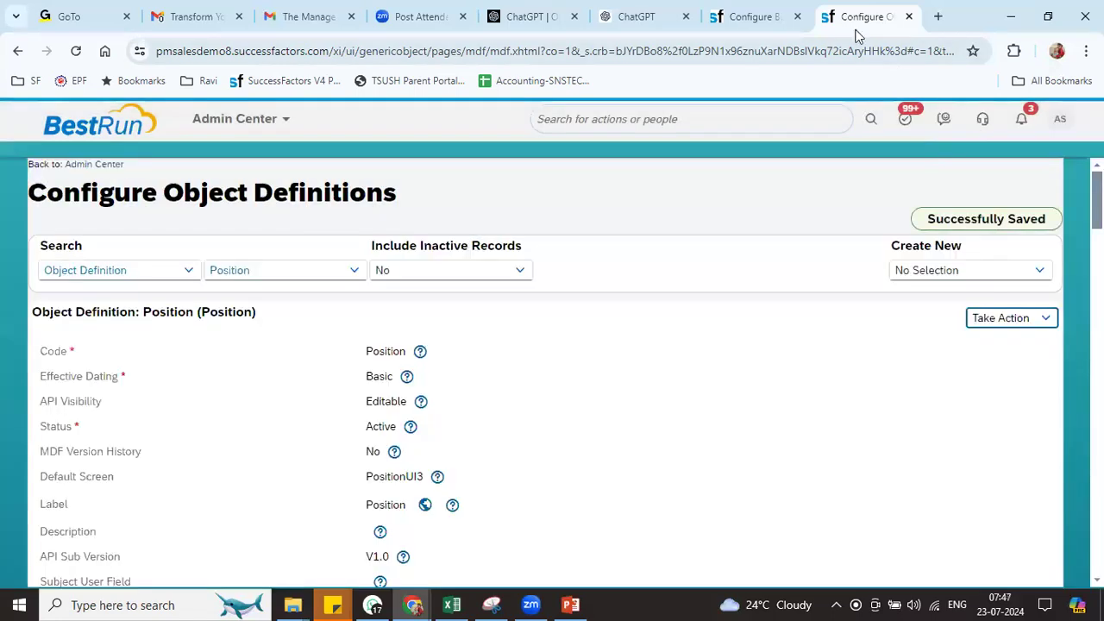
{"action": "right_click", "coordinate": [880, 24]}
In a duplicated tab, open Manage Positions and start a new Position record
{"action": "left_click", "coordinate": [906, 174]}
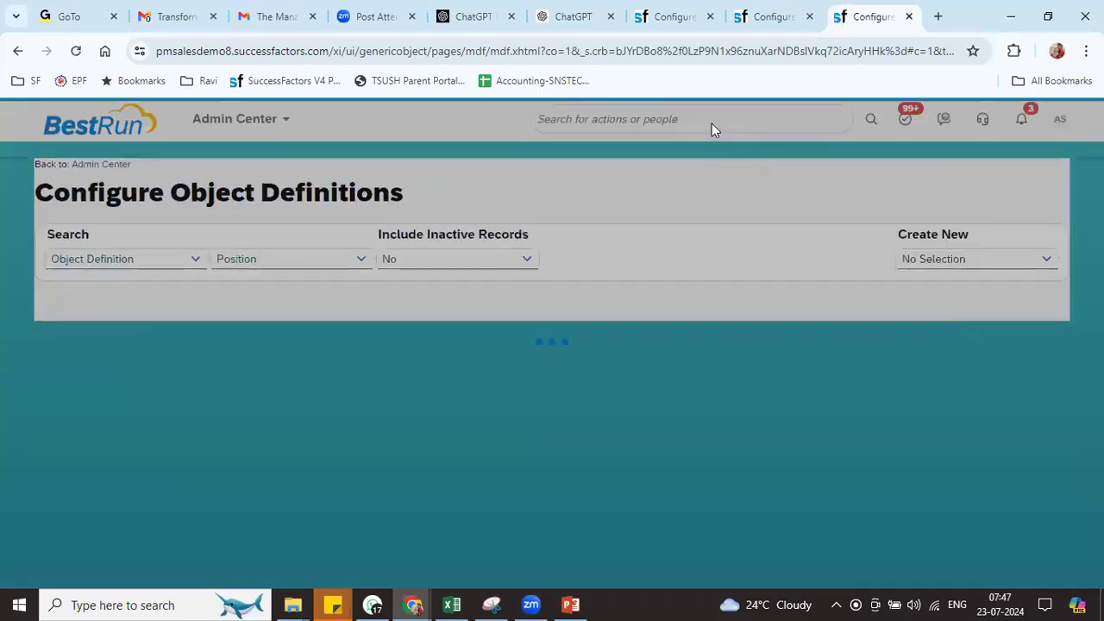
{"action": "left_click", "coordinate": [697, 111]}
{"action": "type", "text": "man pos"}
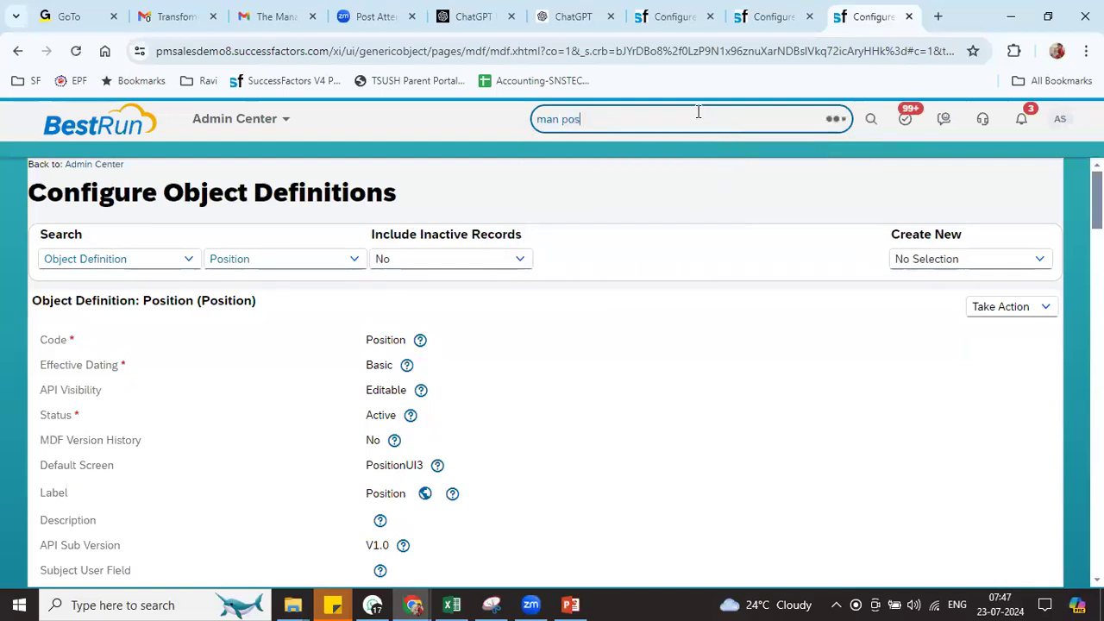
{"action": "left_click", "coordinate": [661, 214]}
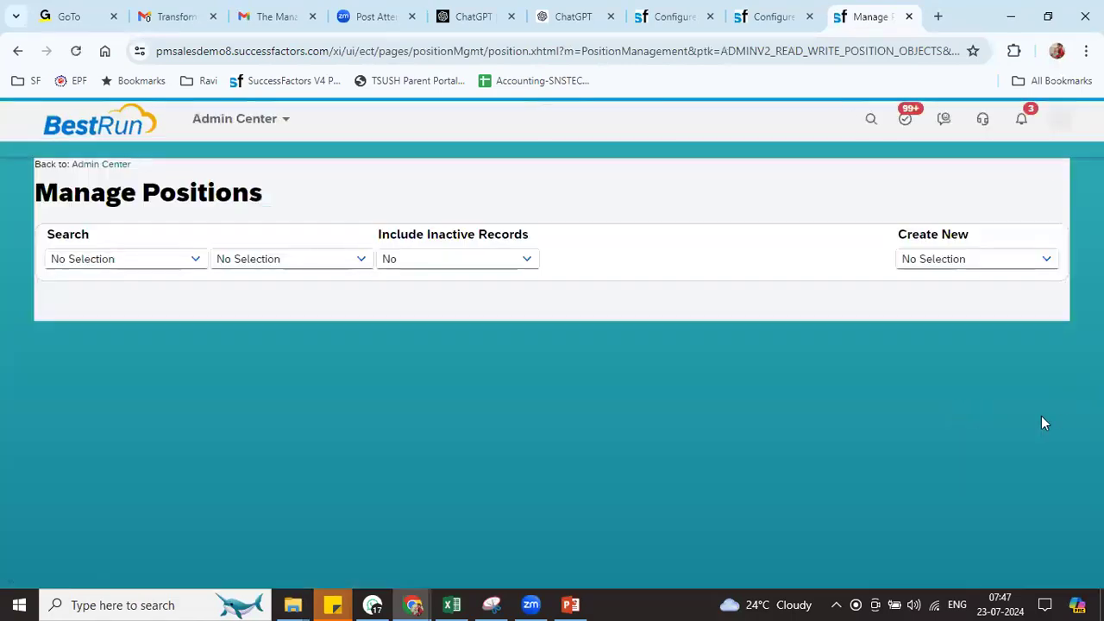
{"action": "left_click", "coordinate": [1043, 259]}
{"action": "left_click", "coordinate": [980, 309]}
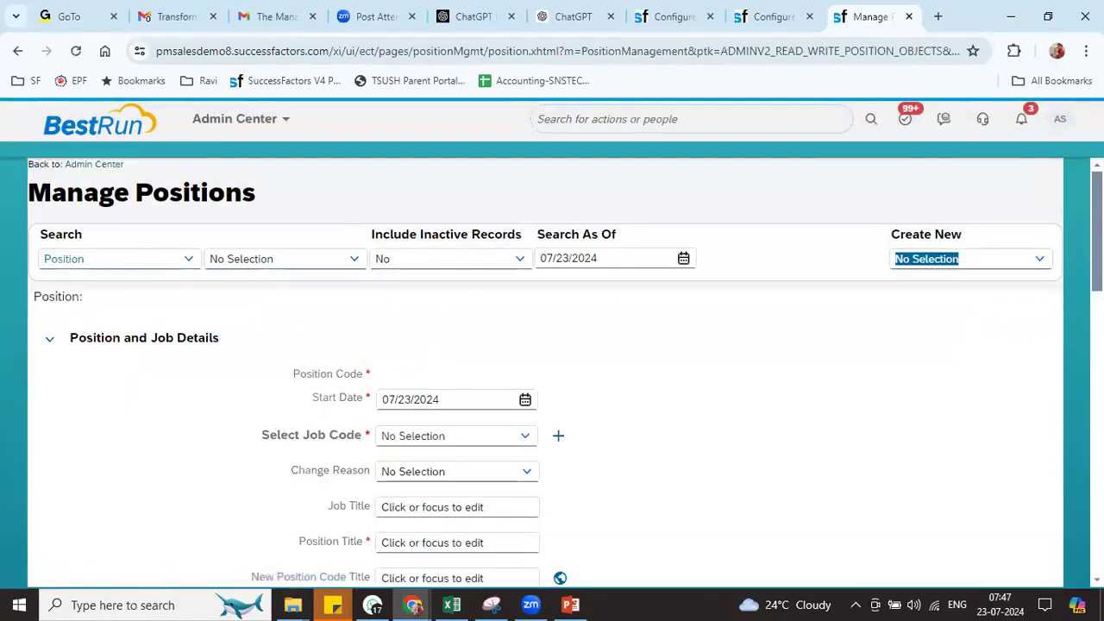
Leave Position Code empty, set Start Date 07/01/2024 and Job Code RIL Job Code 001
{"action": "left_click_drag", "start_coordinate": [300, 374], "coordinate": [364, 373]}
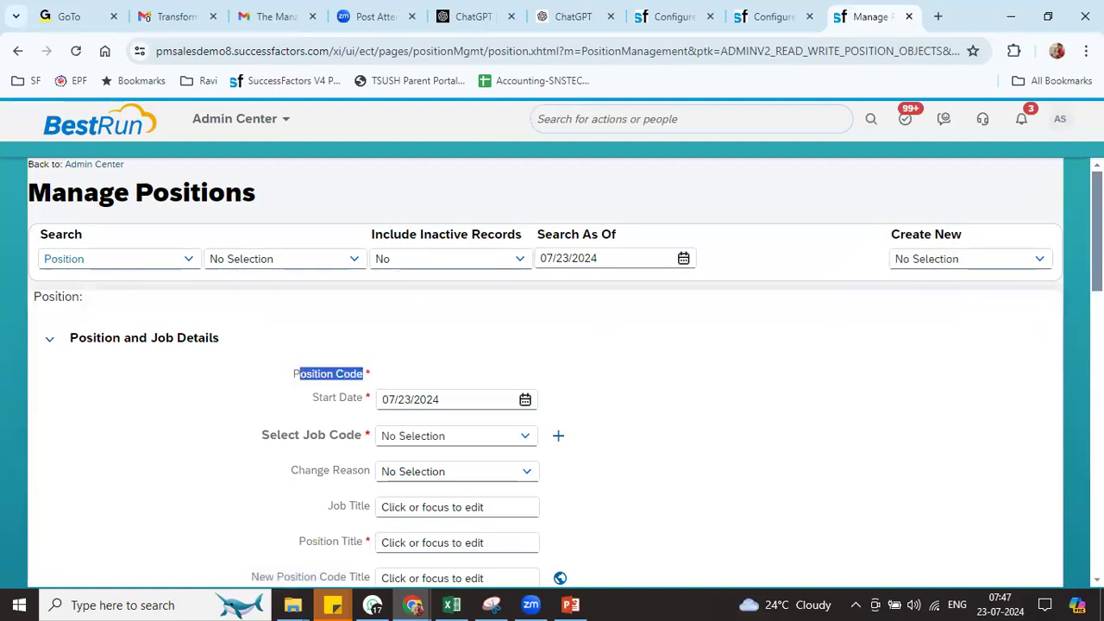
{"action": "scroll", "coordinate": [552, 371], "scroll_direction": "down", "scroll_amount": 2}
{"action": "left_click", "coordinate": [525, 264]}
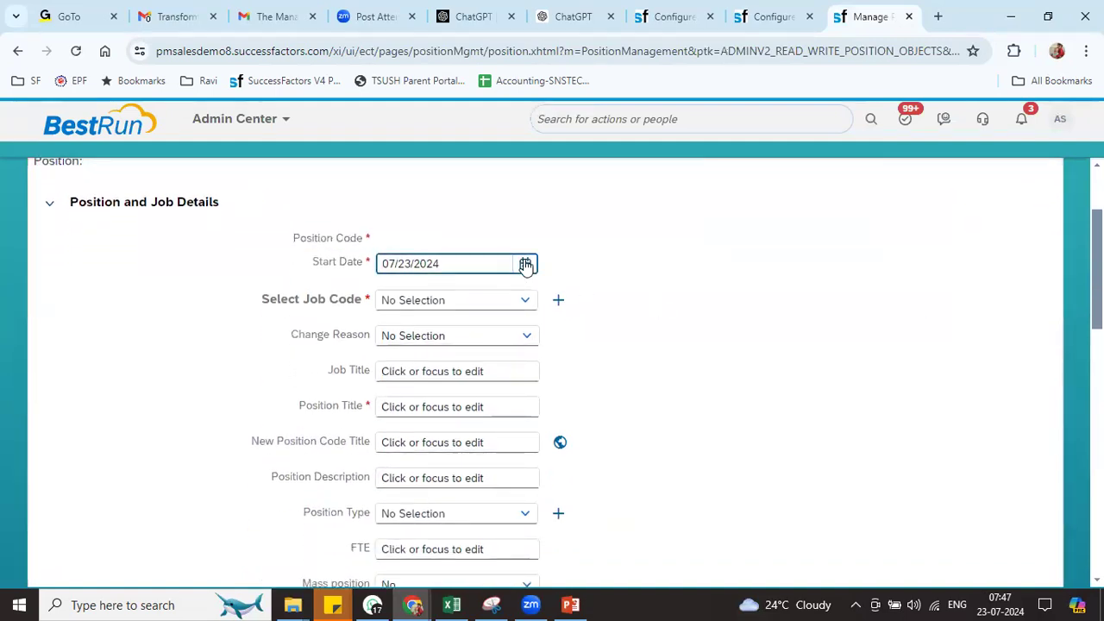
{"action": "left_click", "coordinate": [449, 346]}
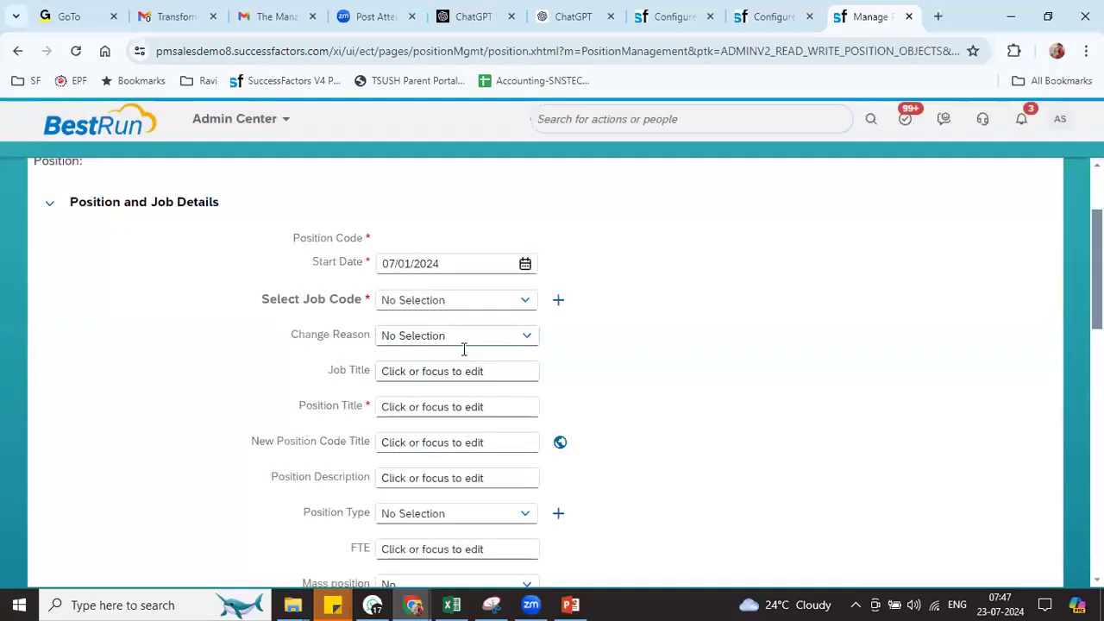
{"action": "left_click", "coordinate": [445, 296]}
{"action": "type", "text": "ril"}
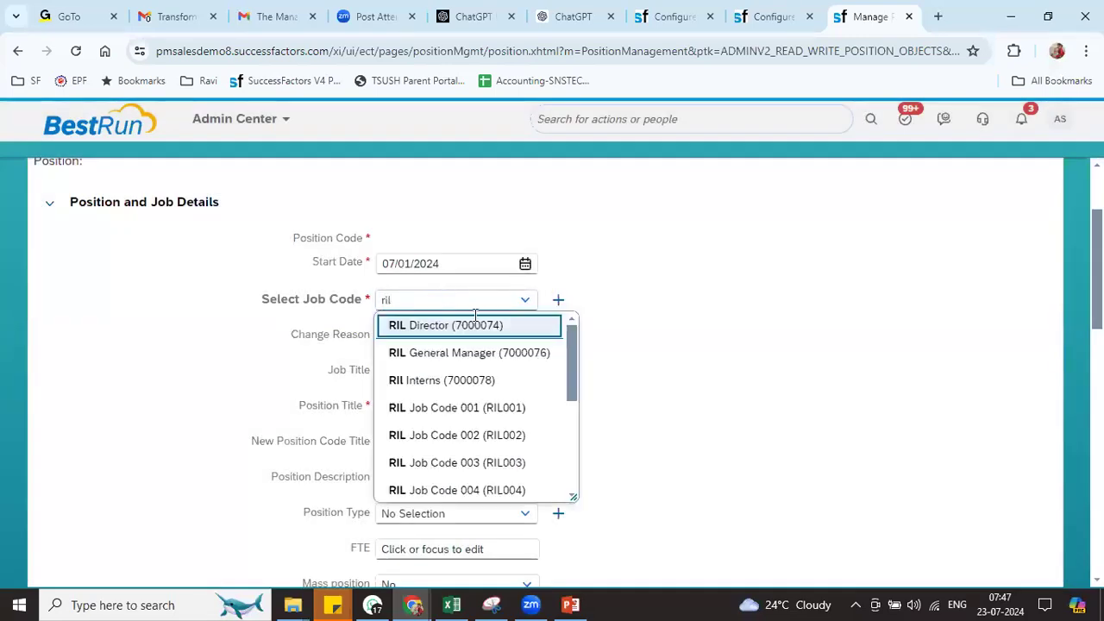
{"action": "left_click", "coordinate": [510, 407]}
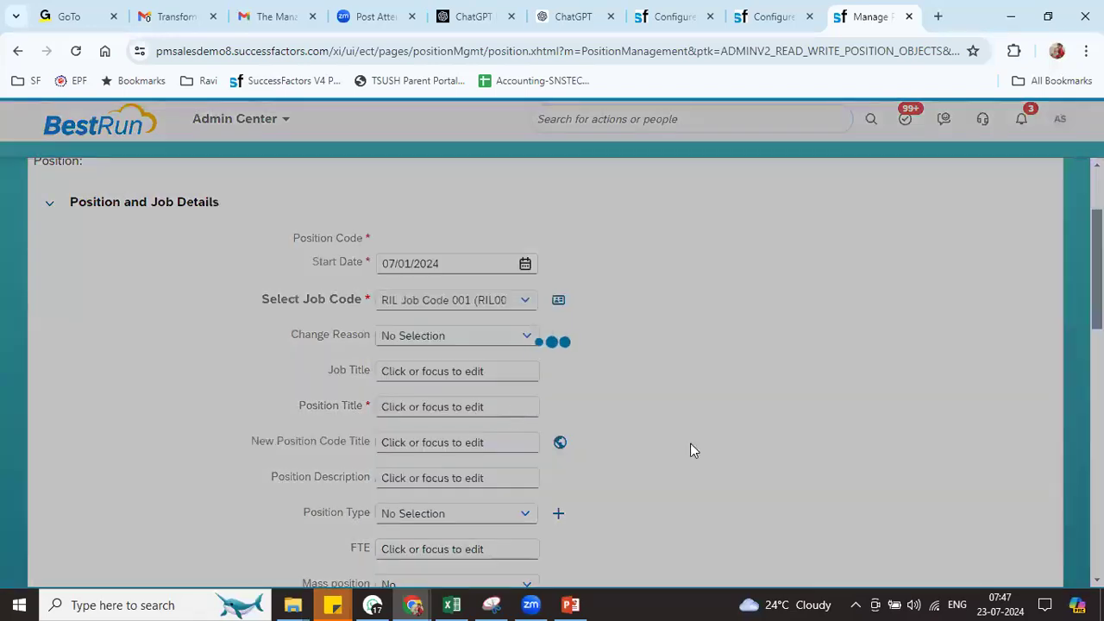
Set company Reliance Industries Pvt Ltd, RIL BU1 (8800), RIL DIV1 (8800), and RIL Corporate Functions department
{"action": "scroll", "coordinate": [552, 371], "scroll_direction": "down", "scroll_amount": 7}
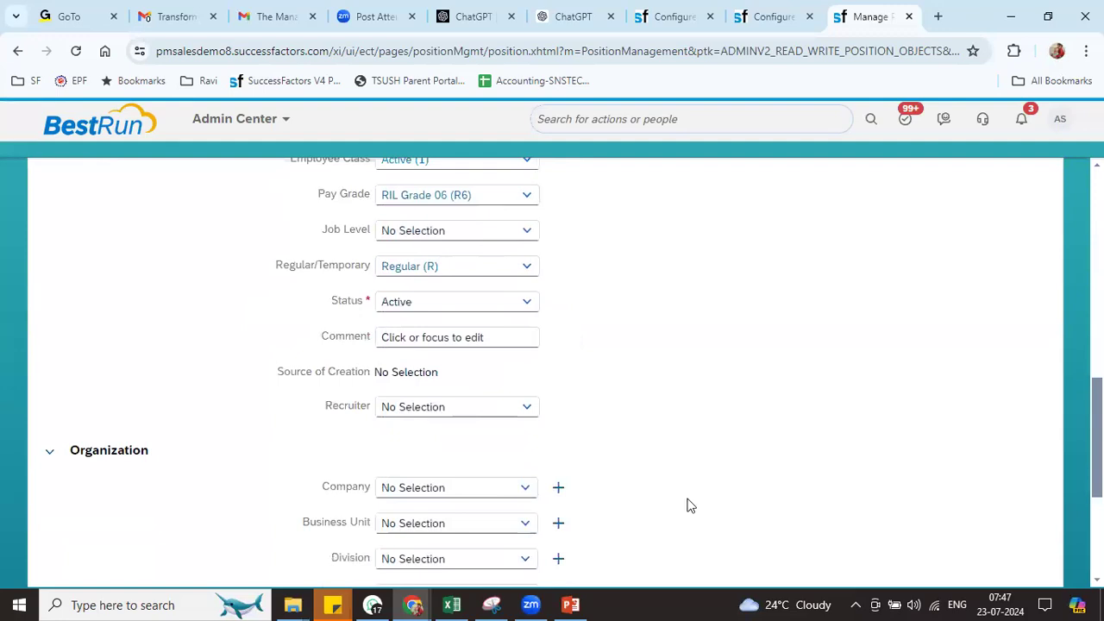
{"action": "left_click", "coordinate": [435, 483]}
{"action": "type", "text": "relian"}
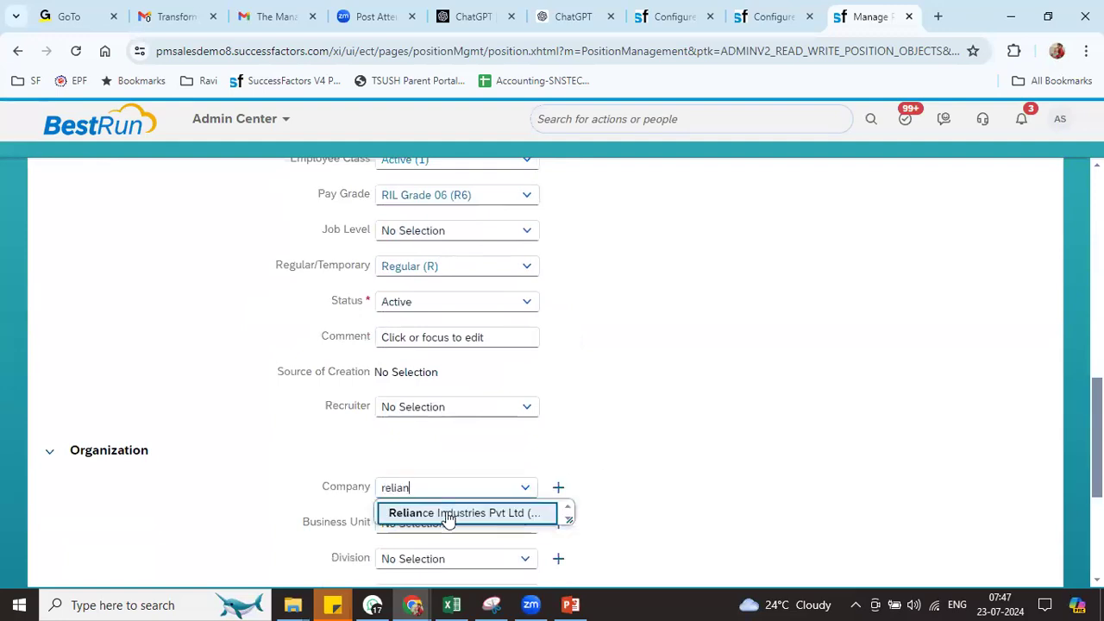
{"action": "left_click", "coordinate": [446, 515]}
{"action": "left_click", "coordinate": [527, 531]}
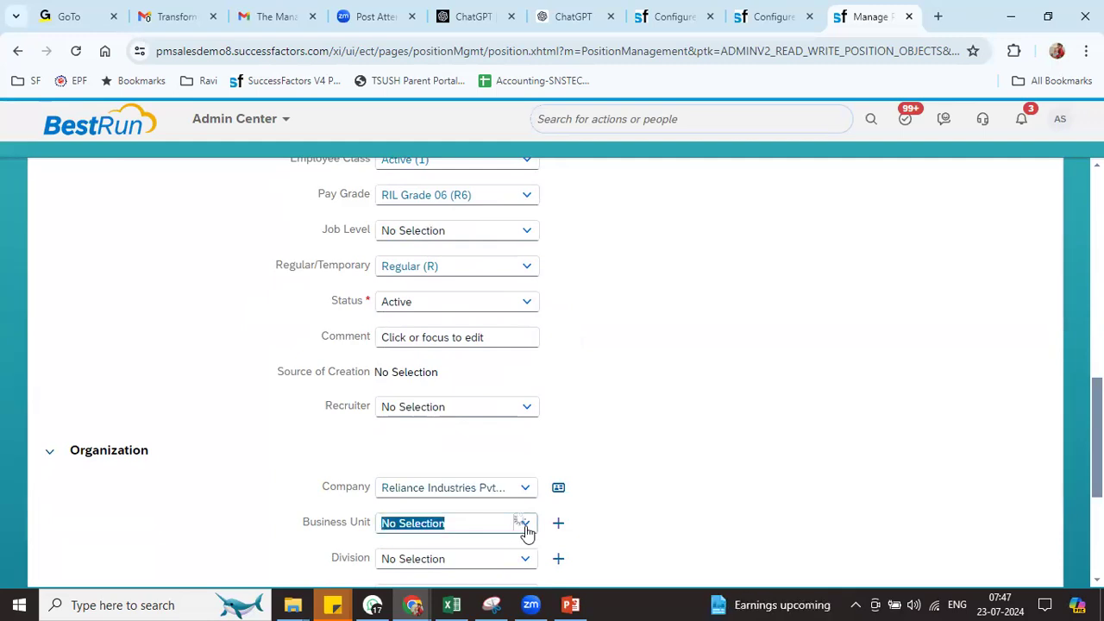
{"action": "type", "text": "r"}
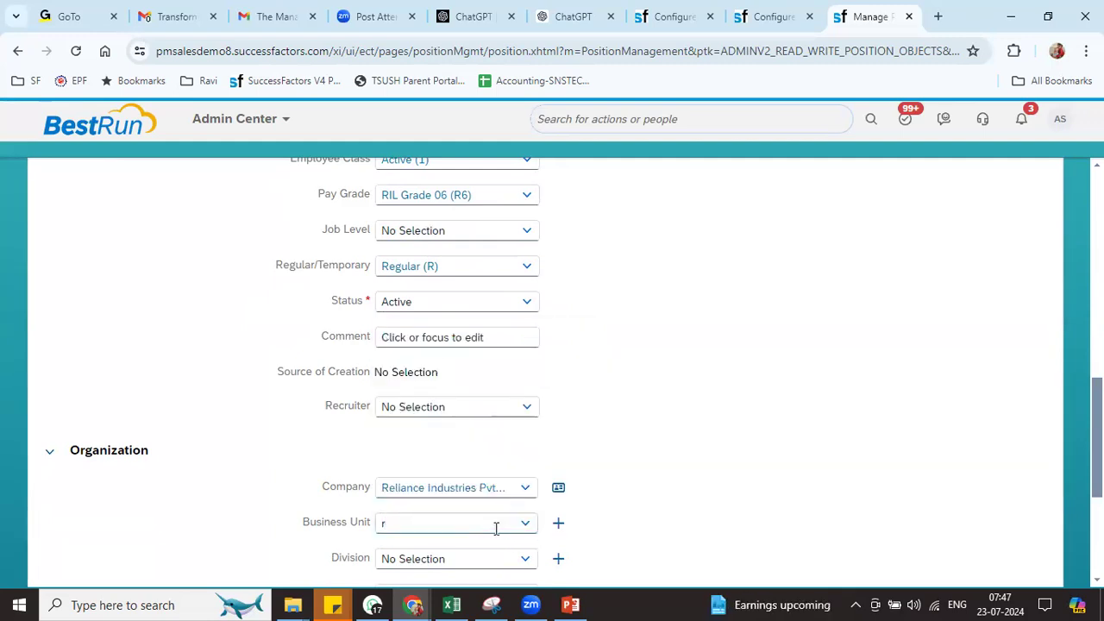
{"action": "type", "text": "il"}
{"action": "left_click", "coordinate": [466, 548]}
{"action": "scroll", "coordinate": [552, 363], "scroll_direction": "down", "scroll_amount": 3}
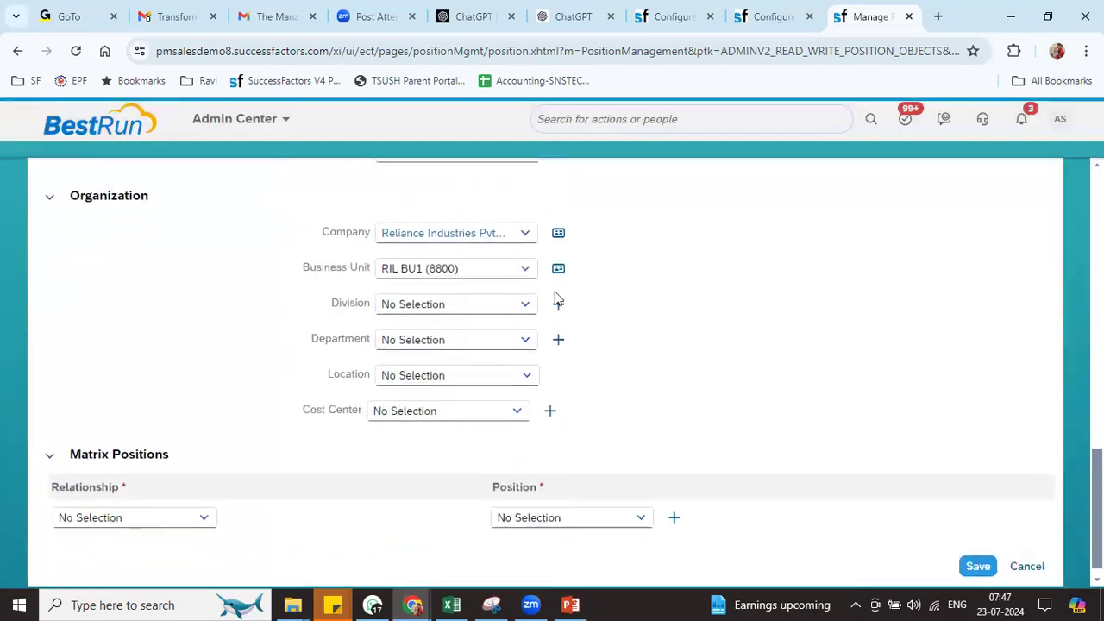
{"action": "left_click", "coordinate": [524, 310]}
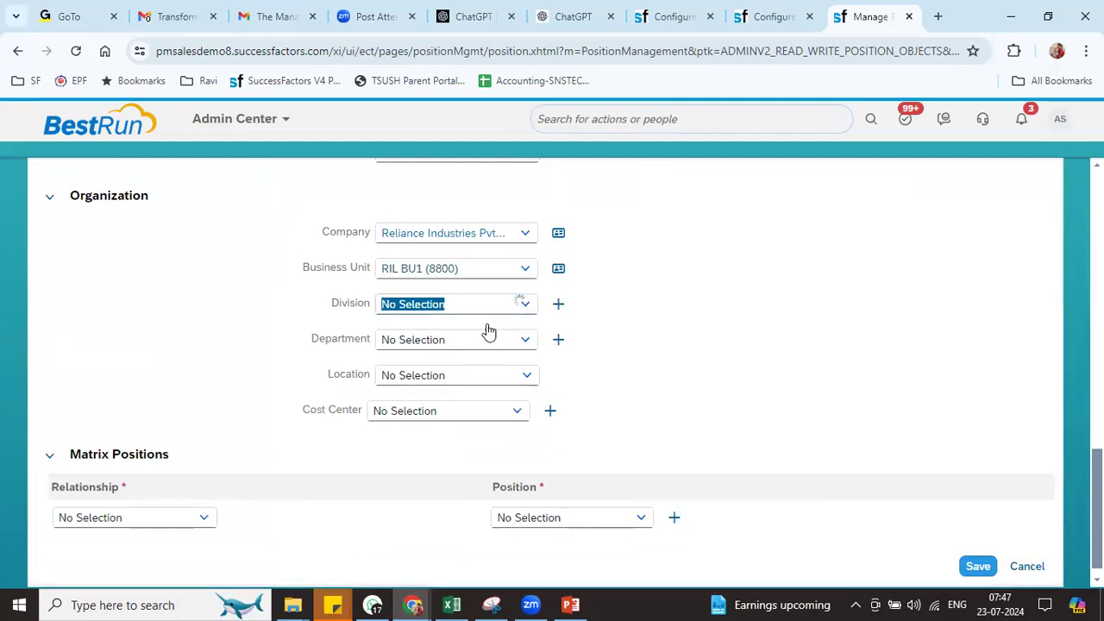
{"action": "left_click", "coordinate": [507, 328]}
{"action": "left_click", "coordinate": [523, 346]}
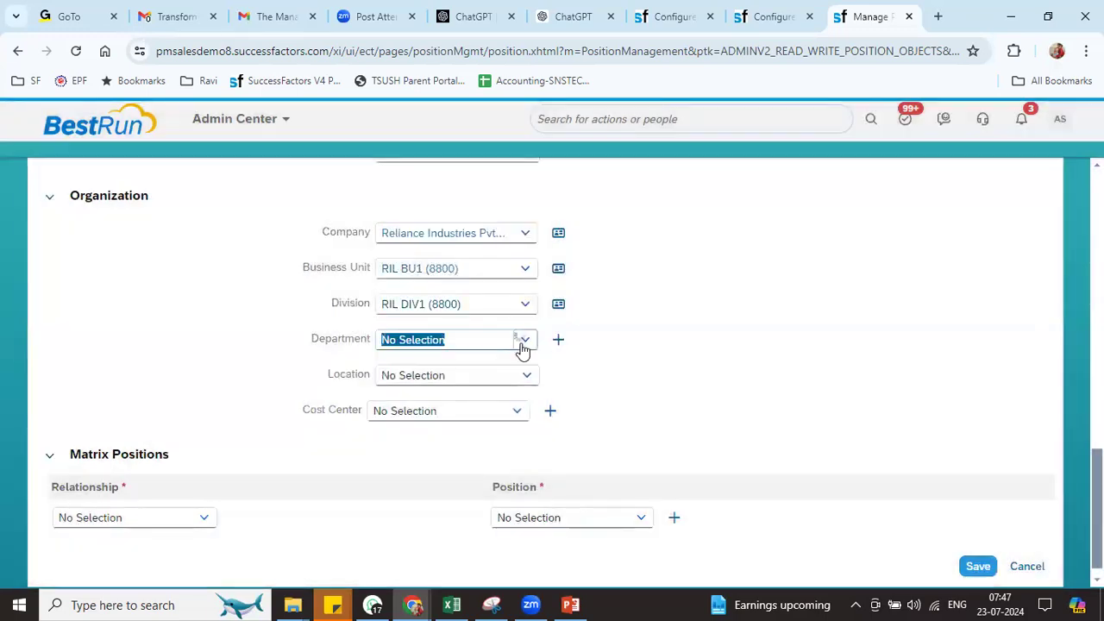
{"action": "left_click", "coordinate": [491, 366]}
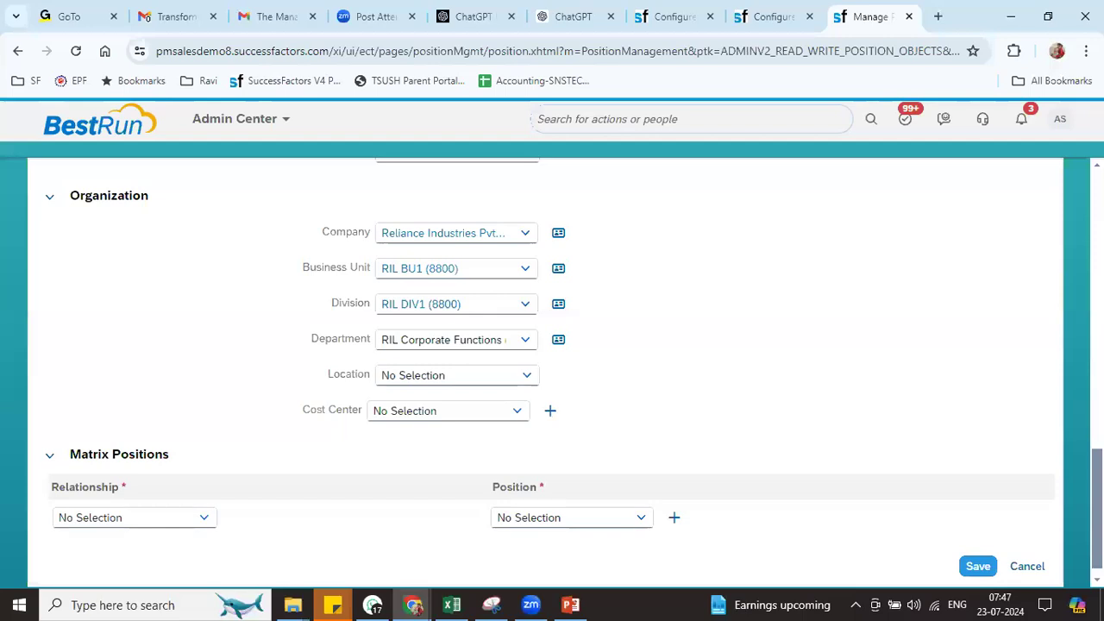
Set Position Type to RP and Parent Position to 3001318
{"action": "scroll", "coordinate": [553, 371], "scroll_direction": "up", "scroll_amount": 6}
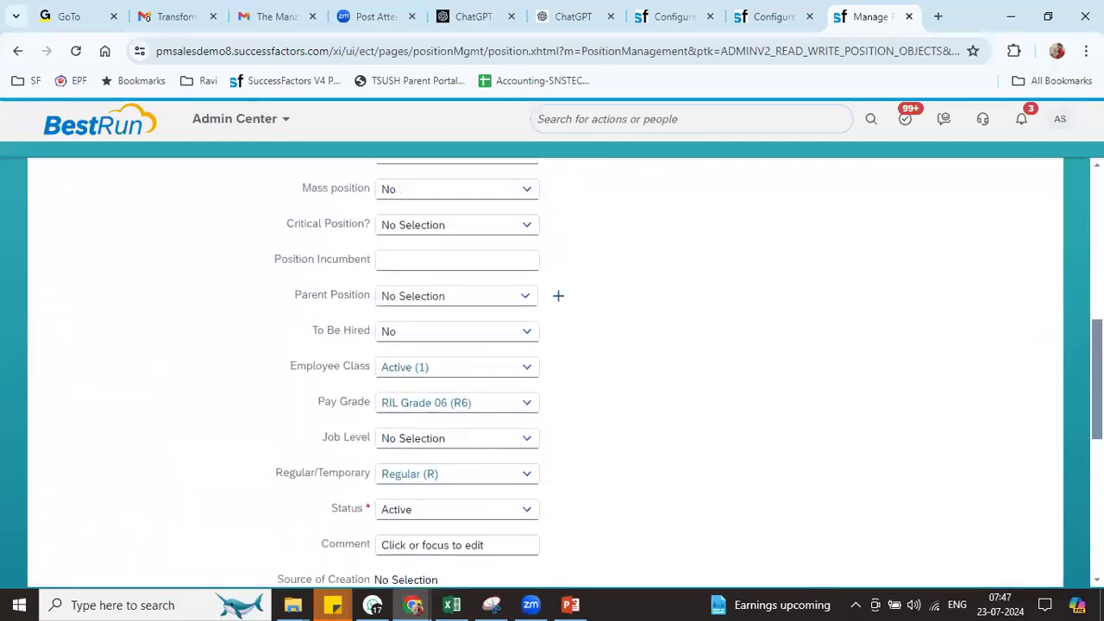
{"action": "scroll", "coordinate": [552, 371], "scroll_direction": "up", "scroll_amount": 3}
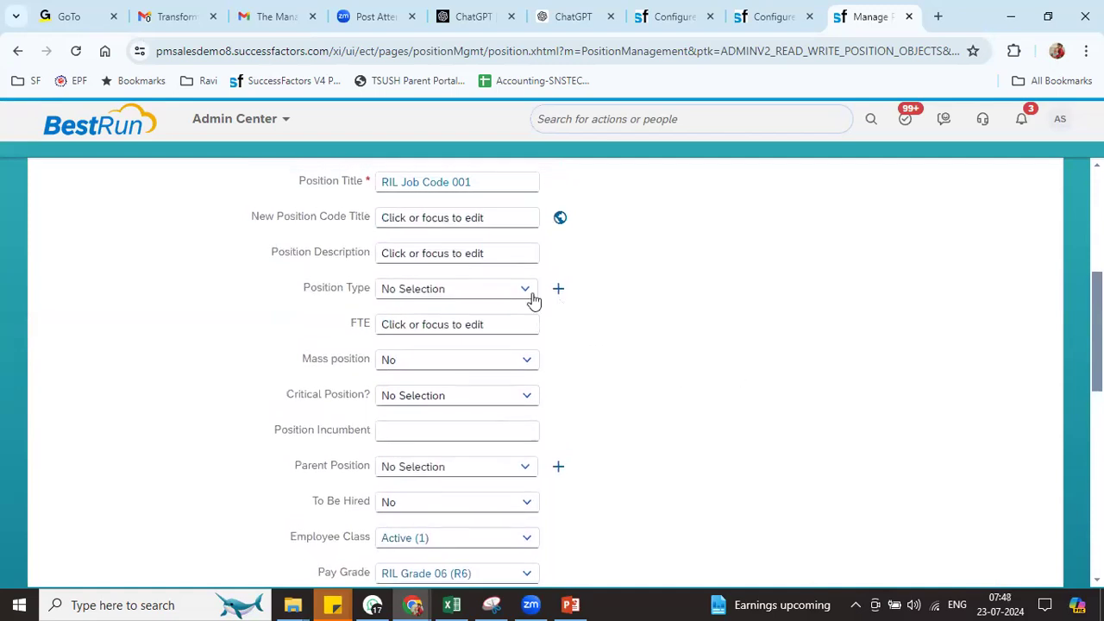
{"action": "left_click", "coordinate": [526, 294]}
{"action": "left_click", "coordinate": [466, 312]}
{"action": "left_click", "coordinate": [482, 465]}
{"action": "type", "text": "reliance"}
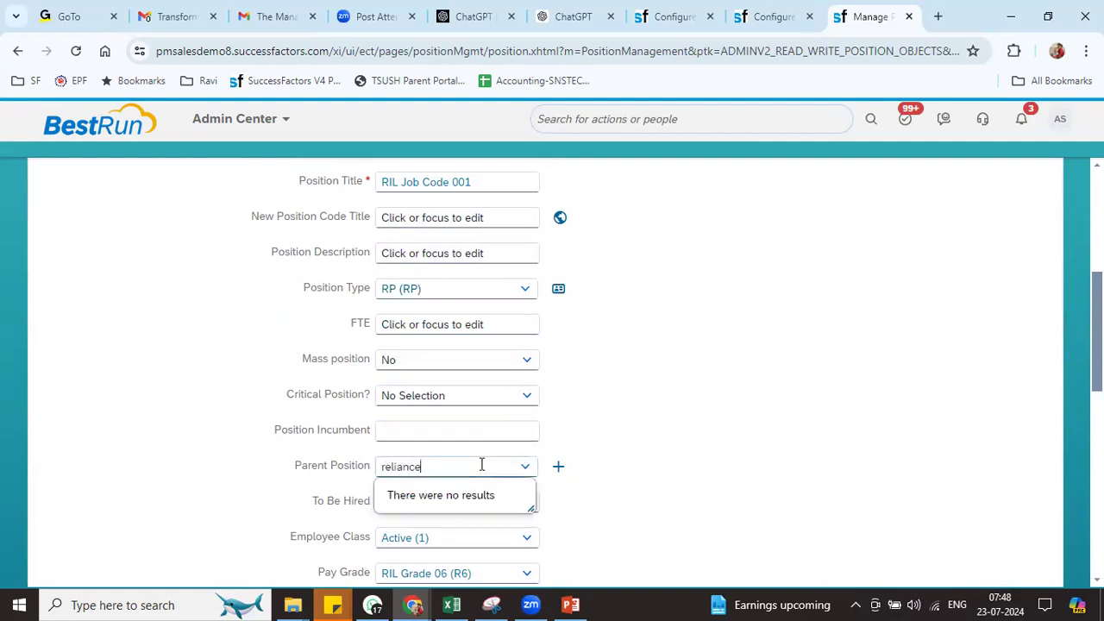
{"action": "key", "text": "BackSpace"}
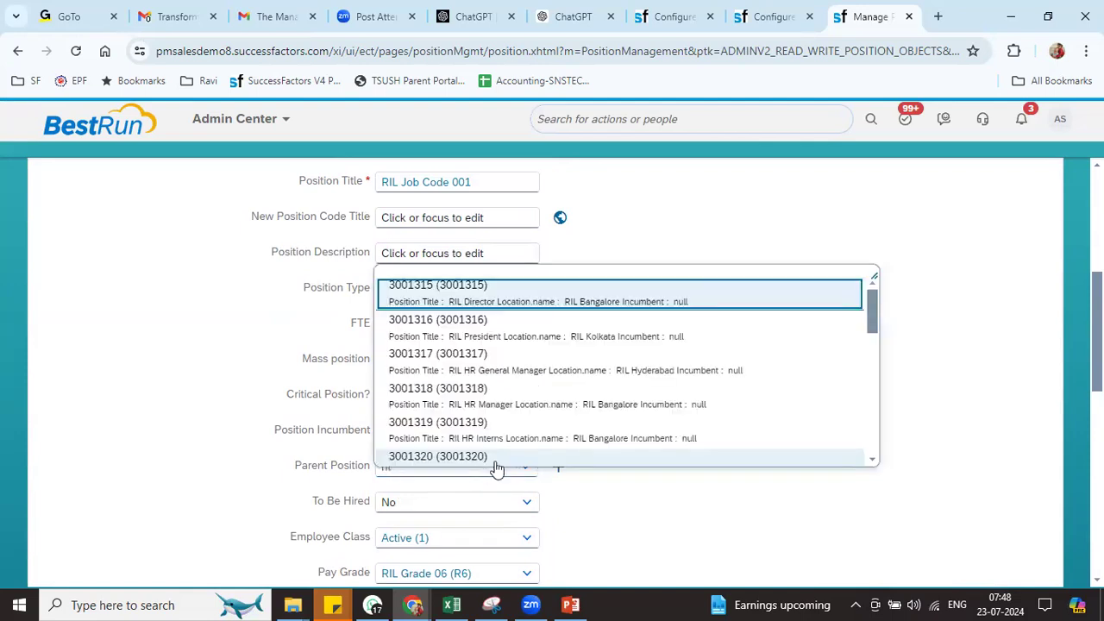
{"action": "left_click", "coordinate": [523, 409]}
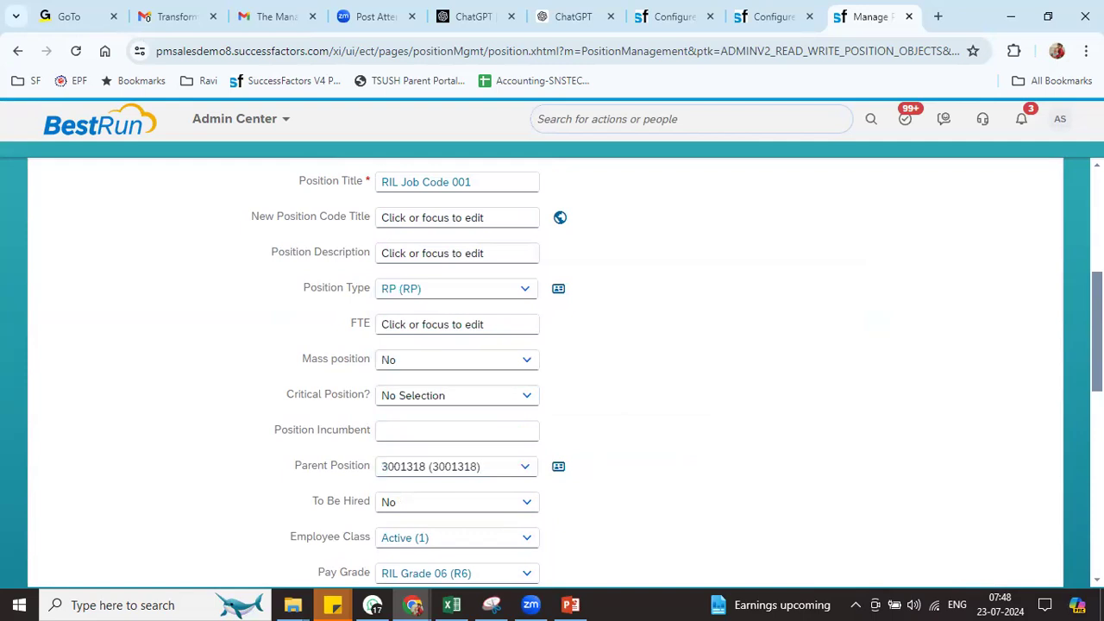
{"action": "scroll", "coordinate": [552, 371], "scroll_direction": "down", "scroll_amount": 10}
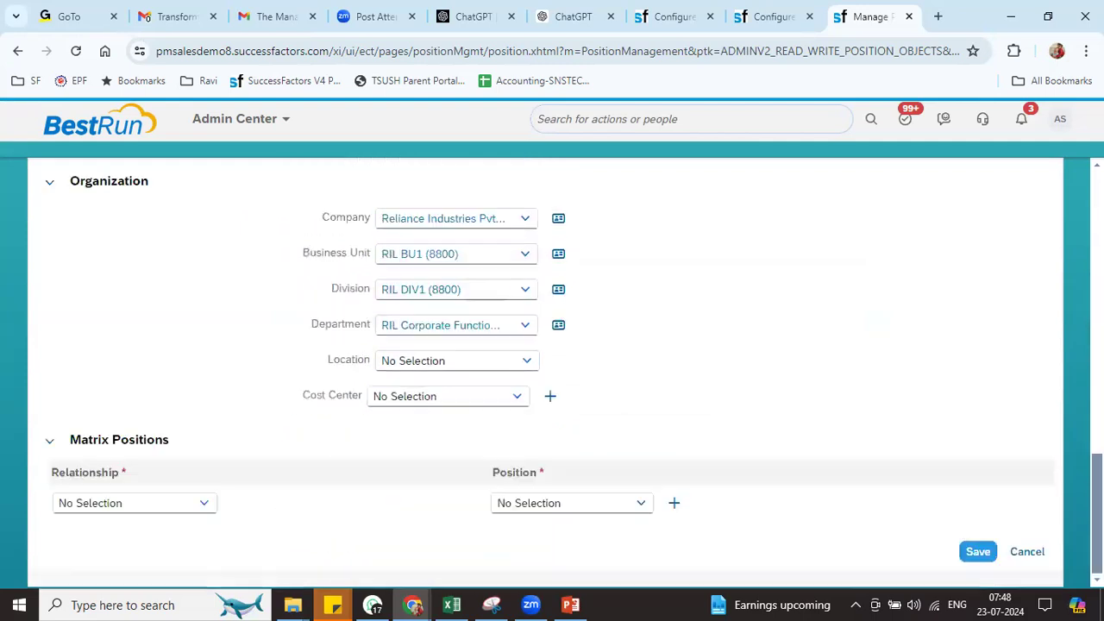
Save the position, confirm its generated code RIL88000, and go to the Org Chart
{"action": "left_click", "coordinate": [977, 552]}
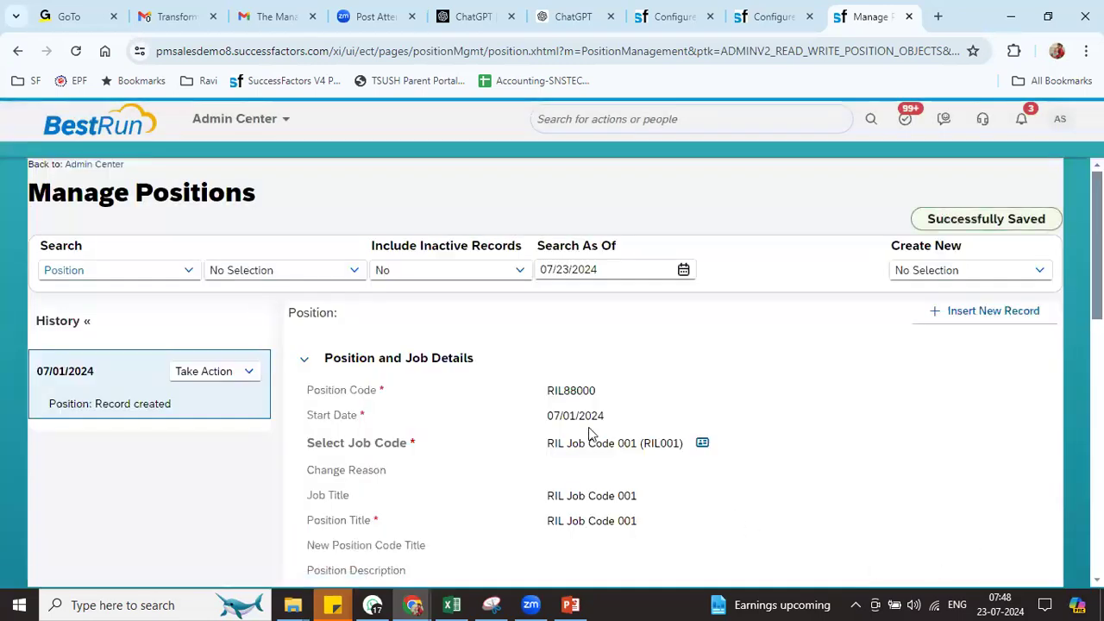
{"action": "left_click_drag", "start_coordinate": [550, 395], "coordinate": [614, 402]}
{"action": "key", "text": "ctrl+c"}
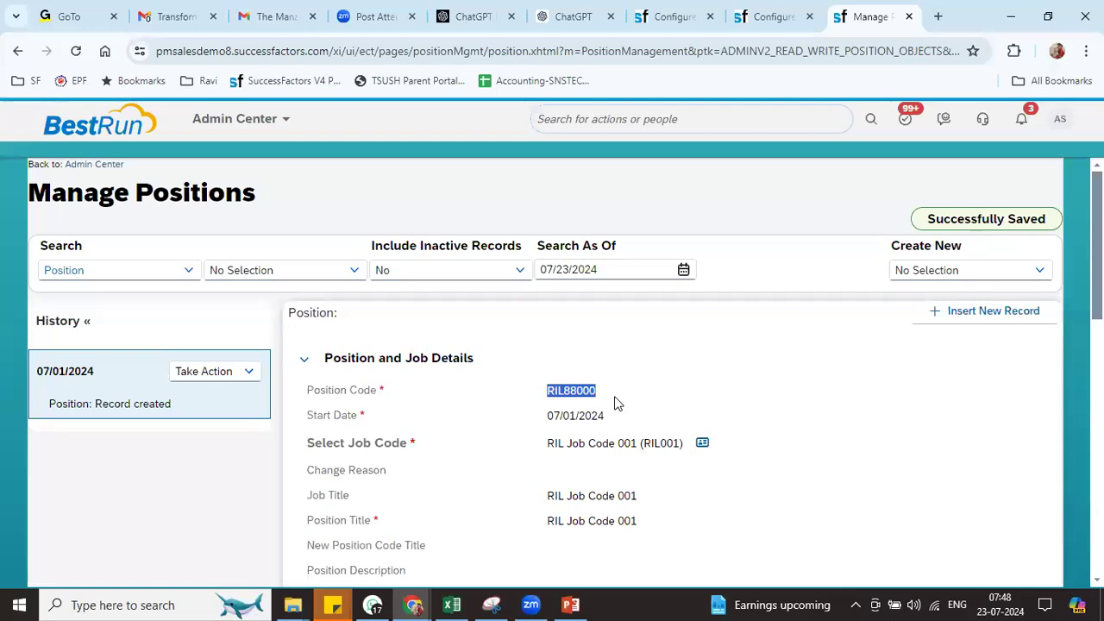
{"action": "left_click", "coordinate": [272, 119]}
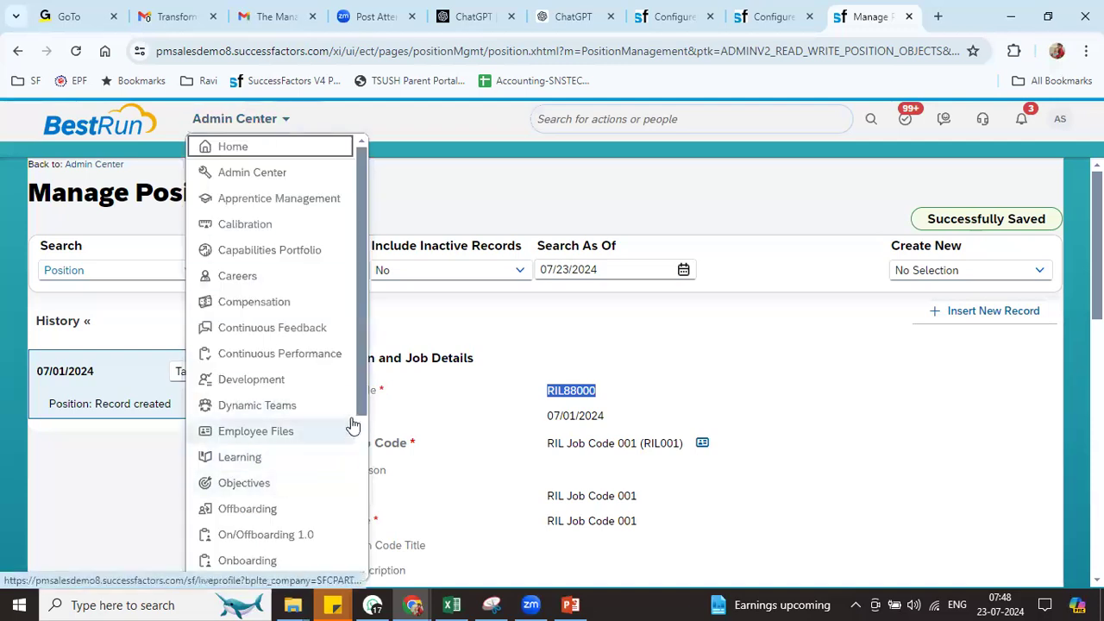
{"action": "scroll", "coordinate": [361, 392], "scroll_direction": "down", "scroll_amount": 2}
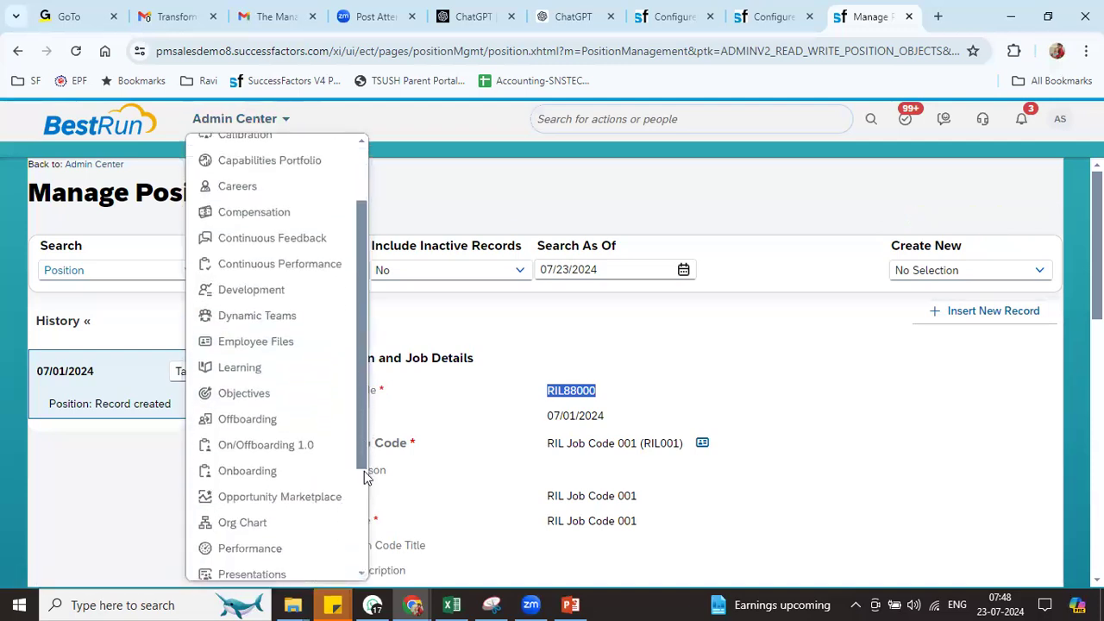
{"action": "left_click", "coordinate": [278, 481]}
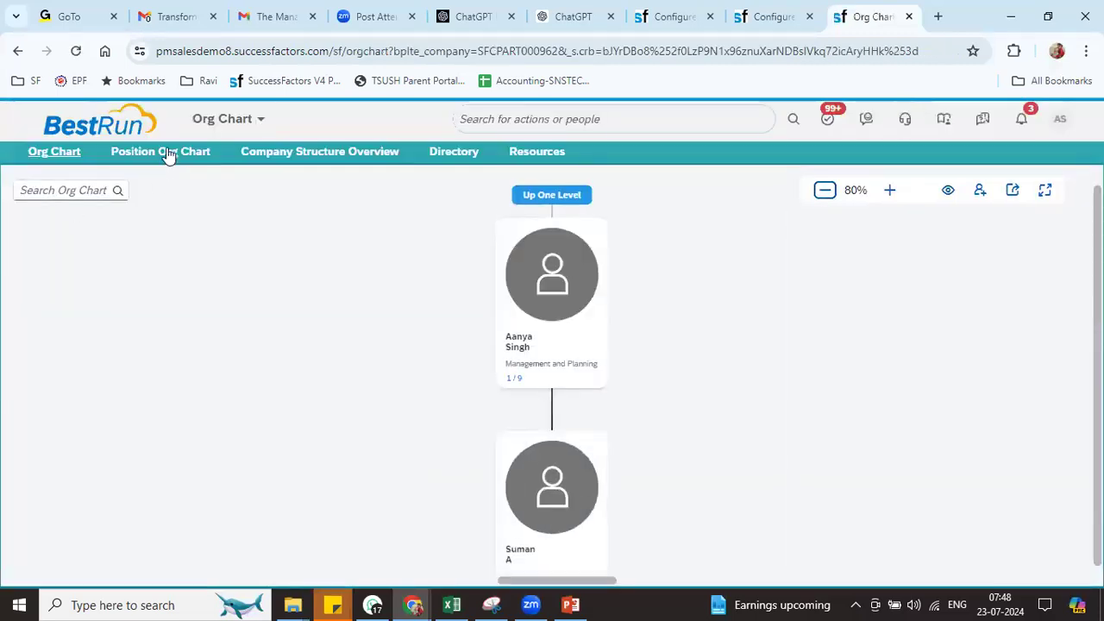
In the Position Org Chart, find RIL88000 and move up to its parent position
{"action": "left_click", "coordinate": [162, 152]}
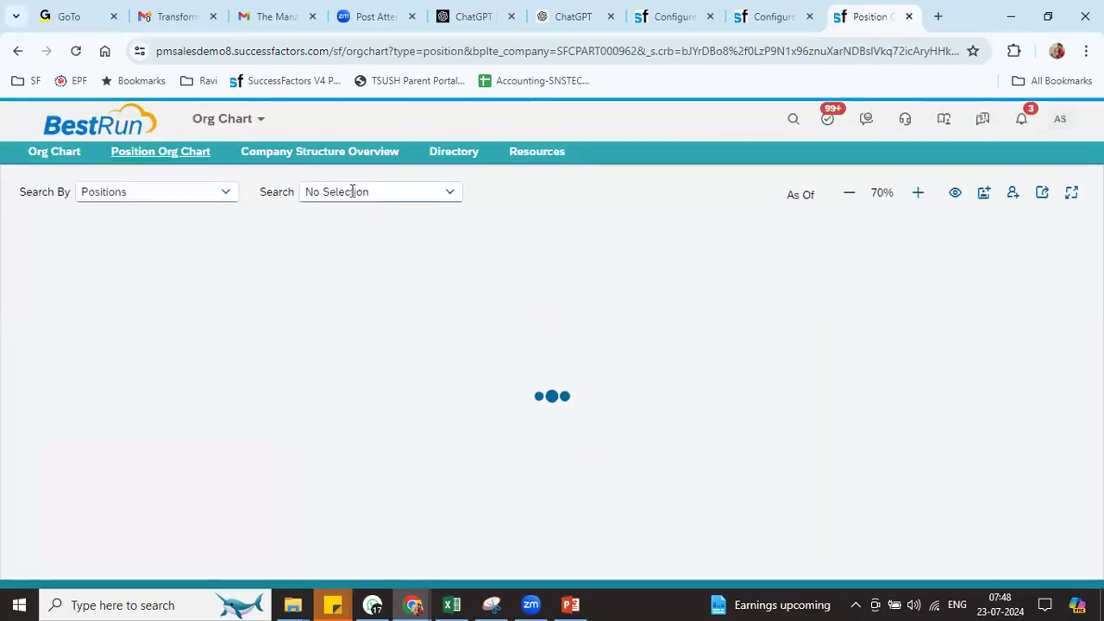
{"action": "left_click", "coordinate": [354, 191]}
{"action": "key", "text": "ctrl+v"}
{"action": "type", "text": "0"}
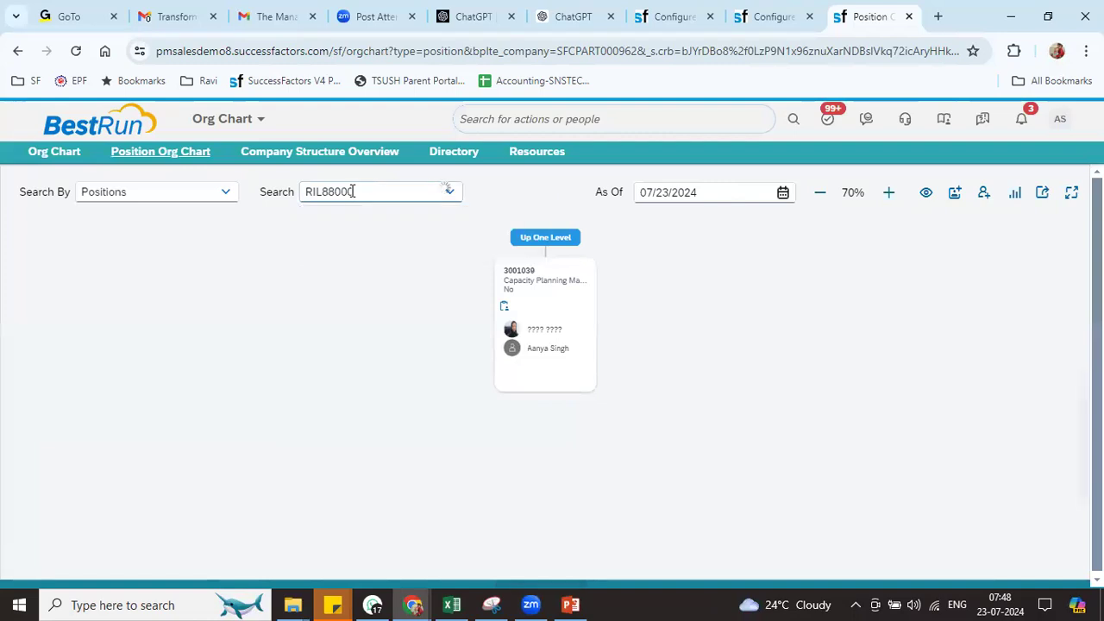
{"action": "left_click", "coordinate": [366, 226]}
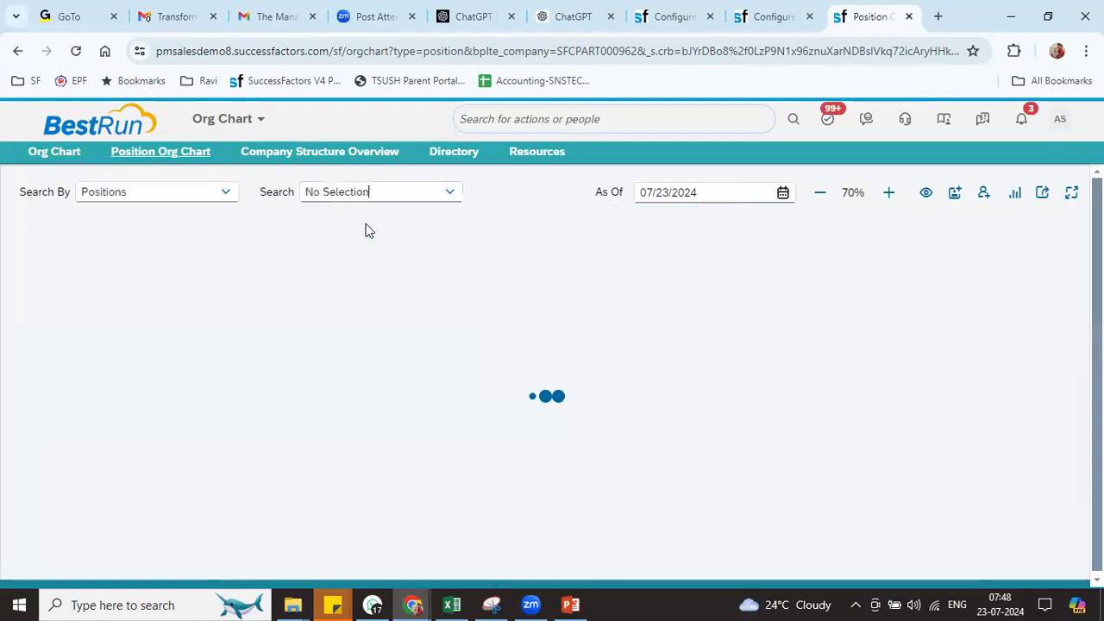
{"action": "left_click", "coordinate": [567, 243]}
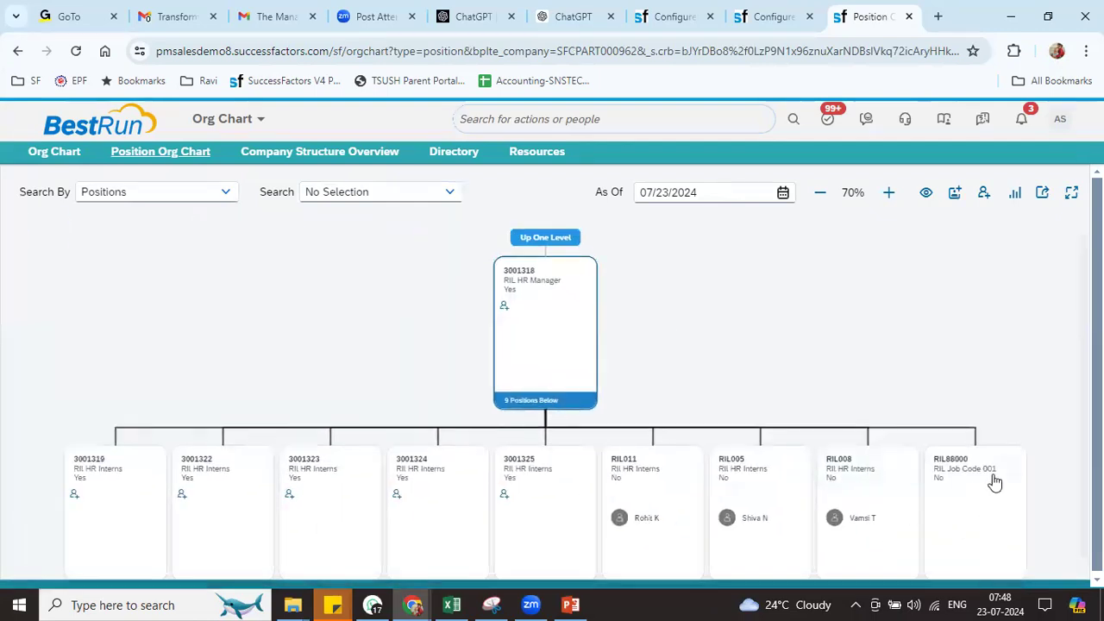
{"action": "left_click", "coordinate": [956, 470]}
{"action": "left_click", "coordinate": [828, 285]}
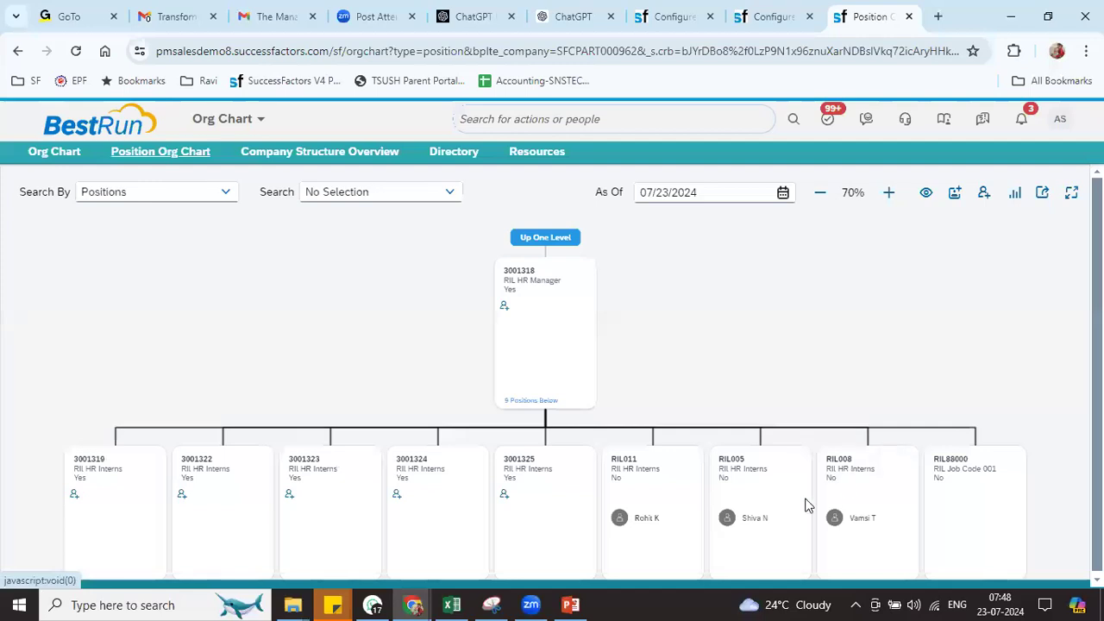
Copy position RIL008 four times and view the new RIL88001–RIL88004 under the parent
{"action": "left_click", "coordinate": [842, 462]}
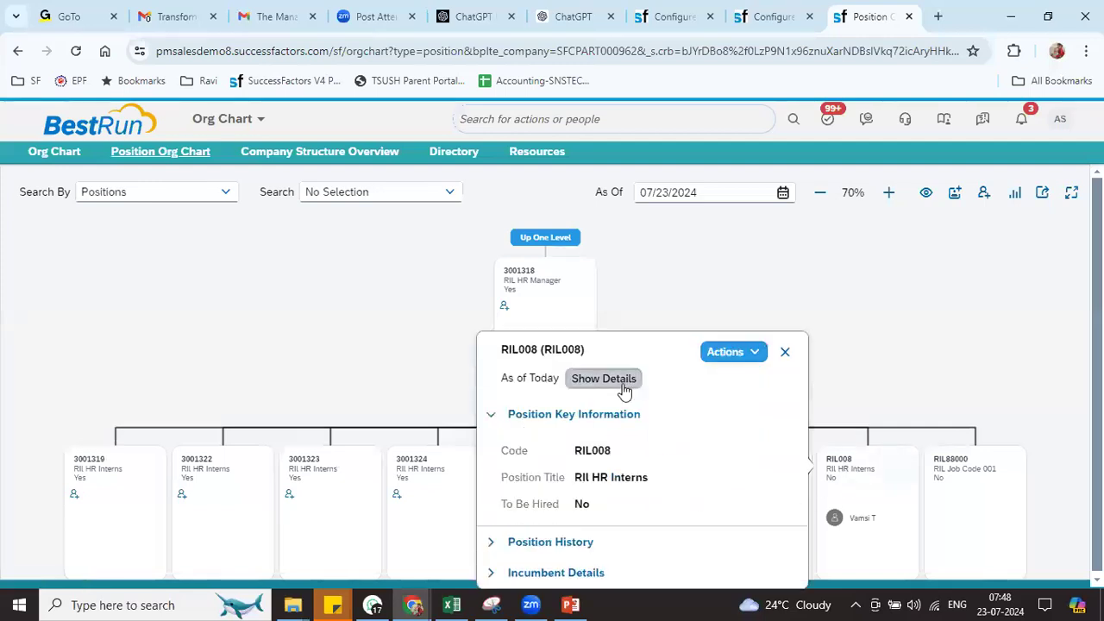
{"action": "left_click", "coordinate": [730, 352]}
{"action": "left_click", "coordinate": [762, 459]}
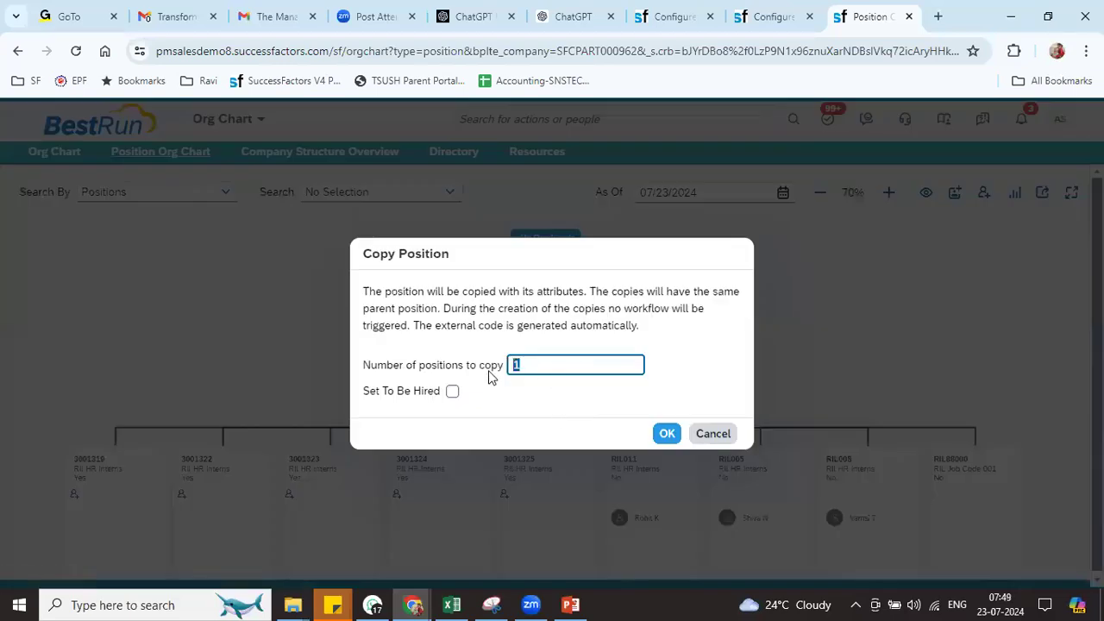
{"action": "type", "text": "4"}
{"action": "left_click", "coordinate": [667, 434]}
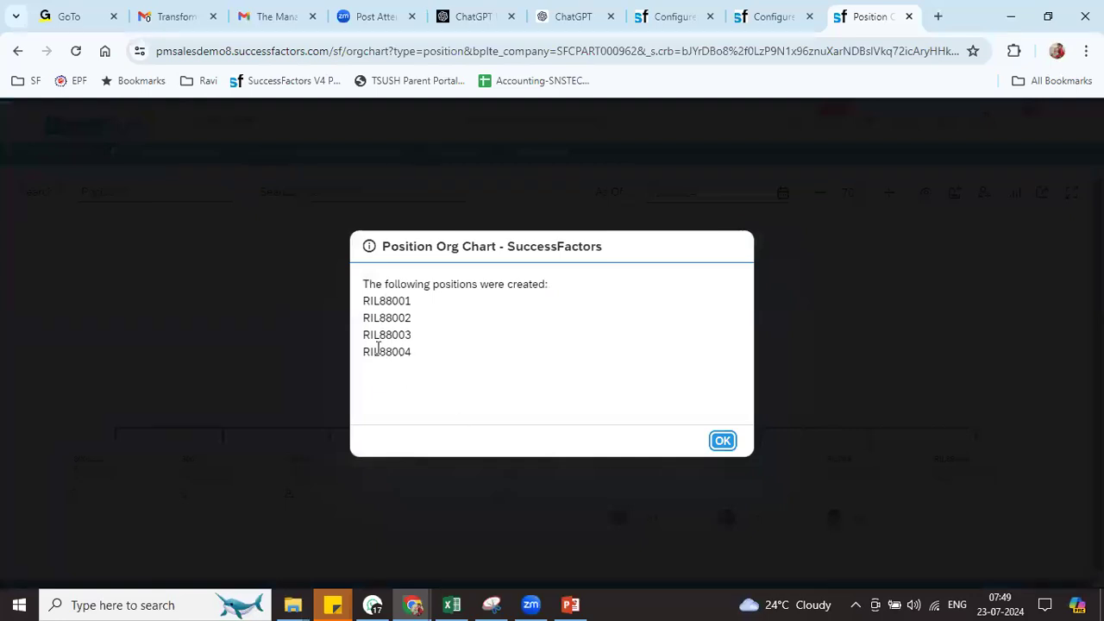
{"action": "left_click", "coordinate": [725, 442]}
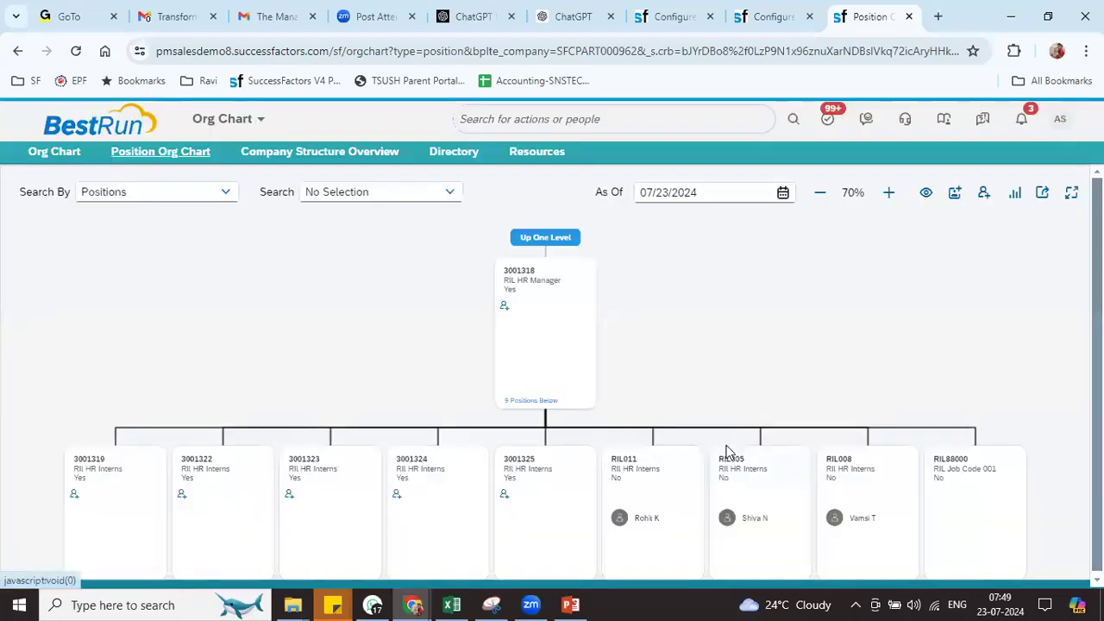
{"action": "left_click", "coordinate": [544, 237]}
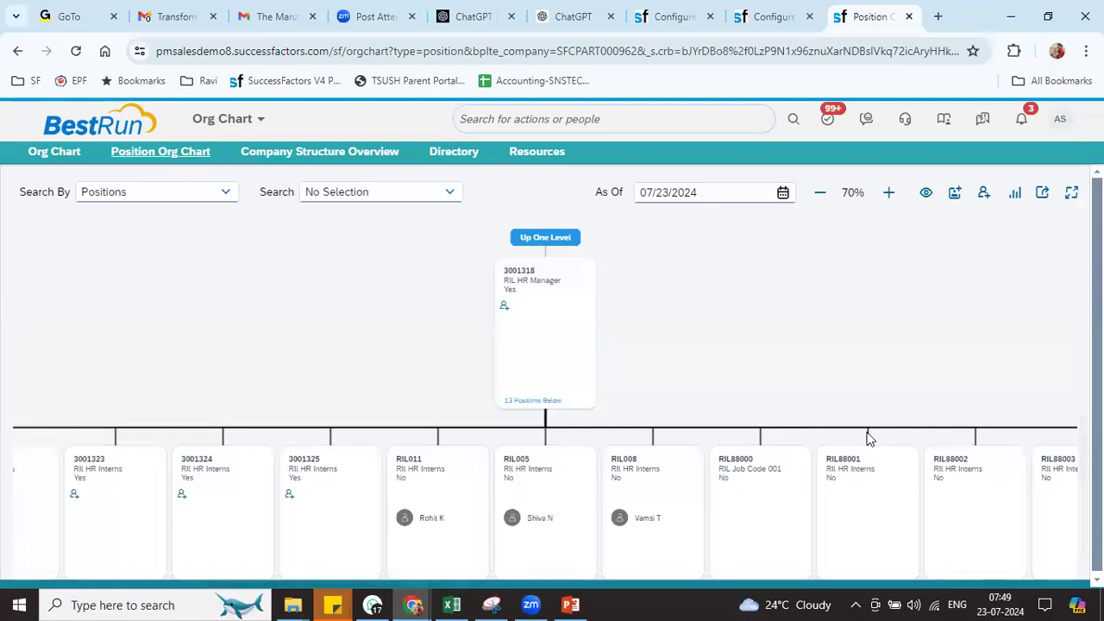
{"action": "left_click_drag", "start_coordinate": [868, 440], "coordinate": [446, 377]}
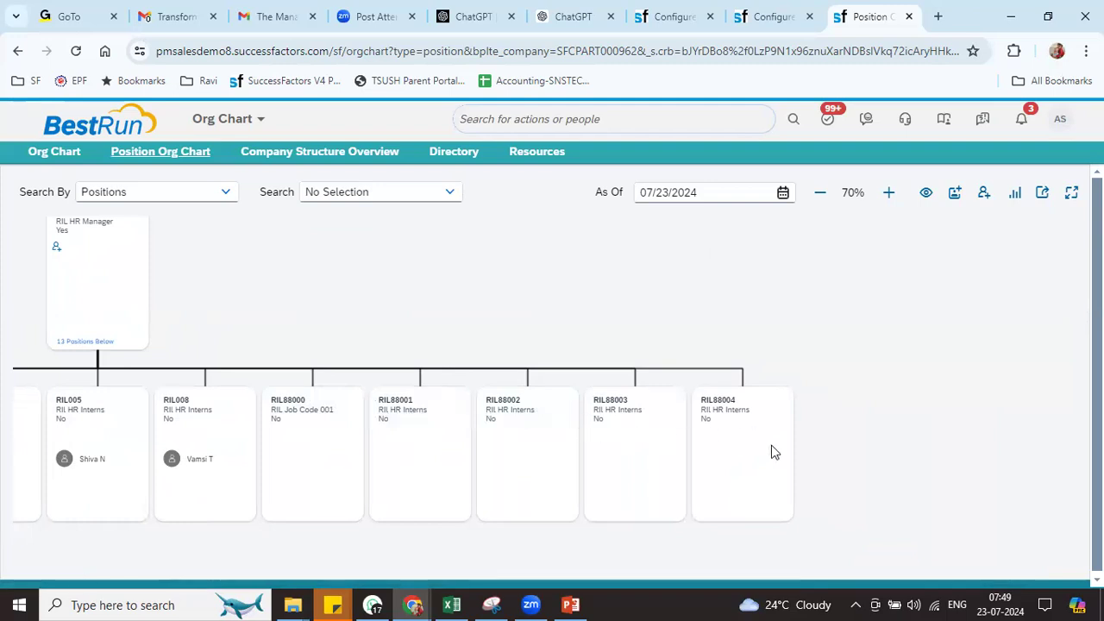
{"action": "left_click", "coordinate": [639, 127]}
Open the RIL_POS_SEQ (8800) sequence in Manage Data; check start 88,000 and current 88,005
{"action": "type", "text": "man data"}
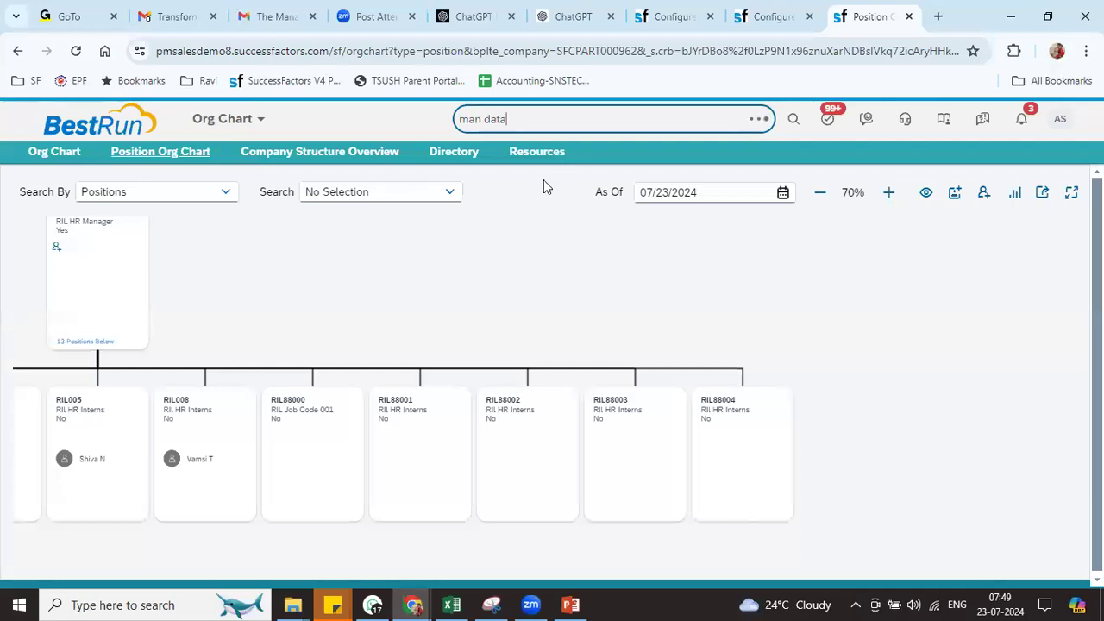
{"action": "left_click", "coordinate": [509, 184]}
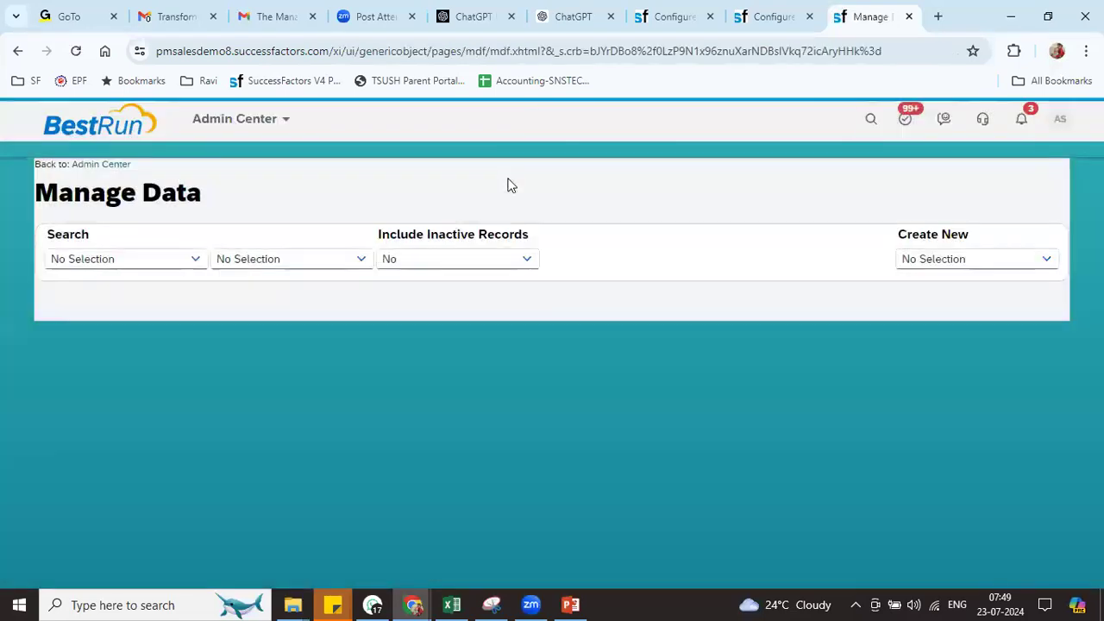
{"action": "left_click", "coordinate": [197, 263]}
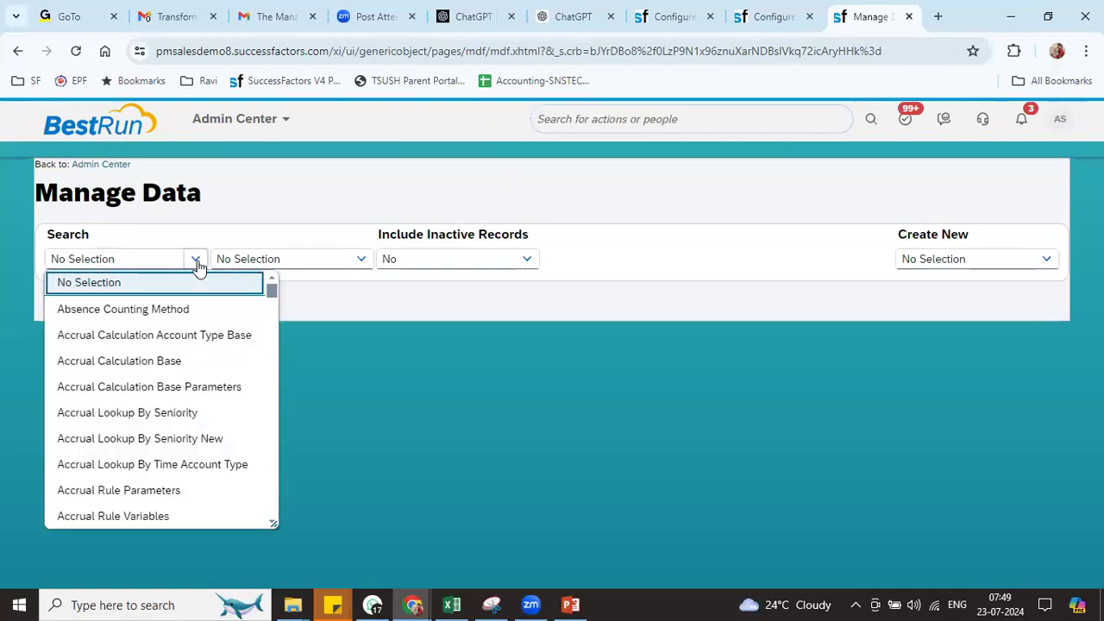
{"action": "type", "text": "seq"}
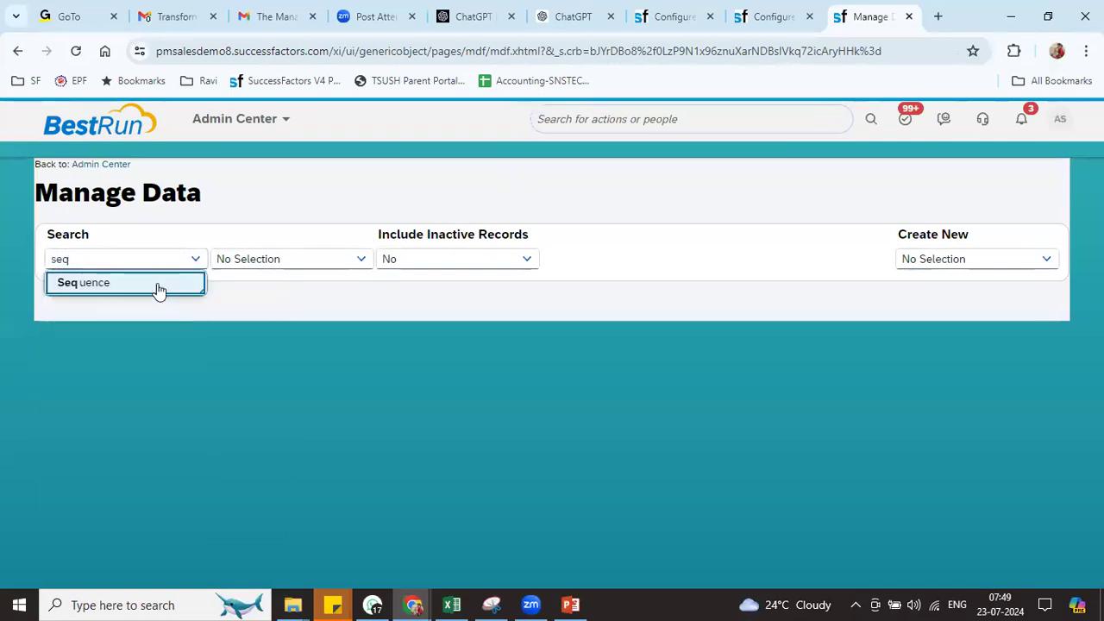
{"action": "left_click", "coordinate": [160, 291]}
{"action": "left_click", "coordinate": [288, 252]}
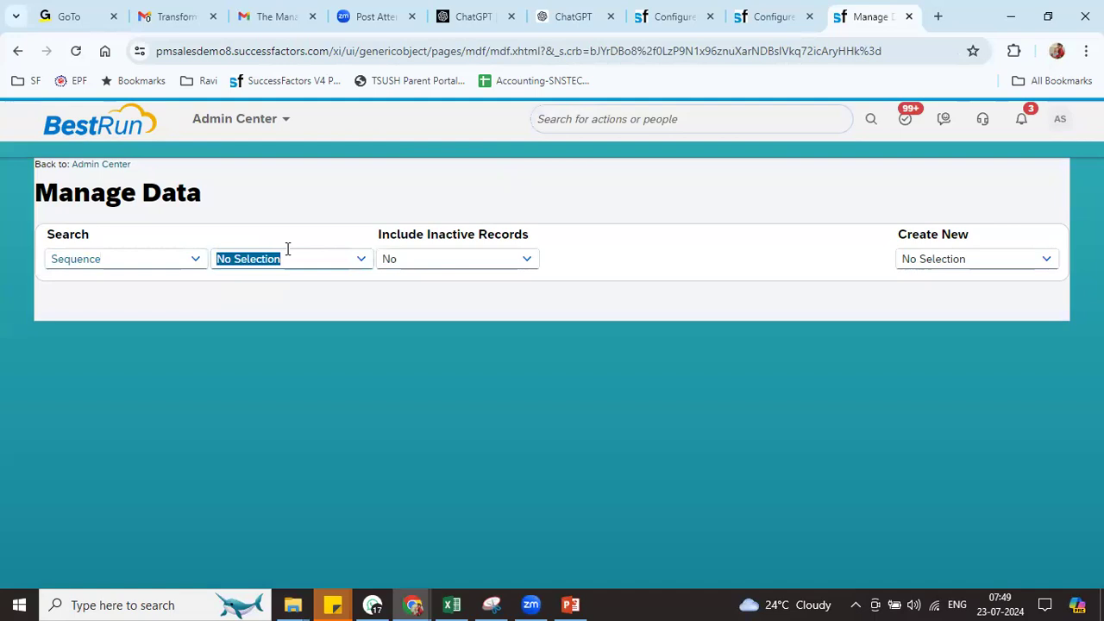
{"action": "type", "text": "RIL"}
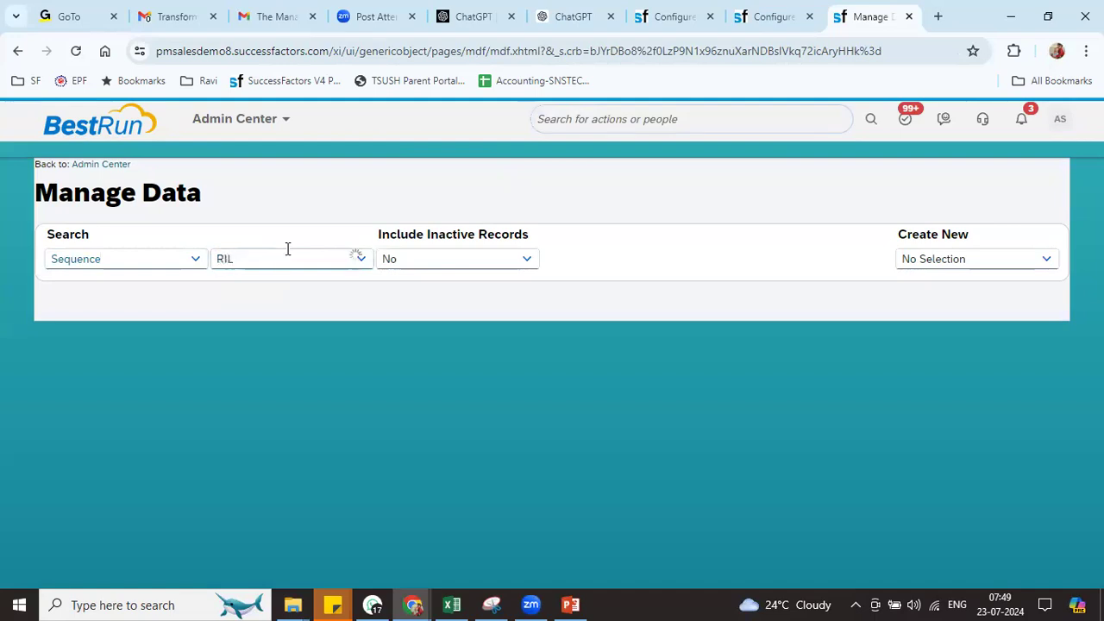
{"action": "left_click", "coordinate": [284, 283]}
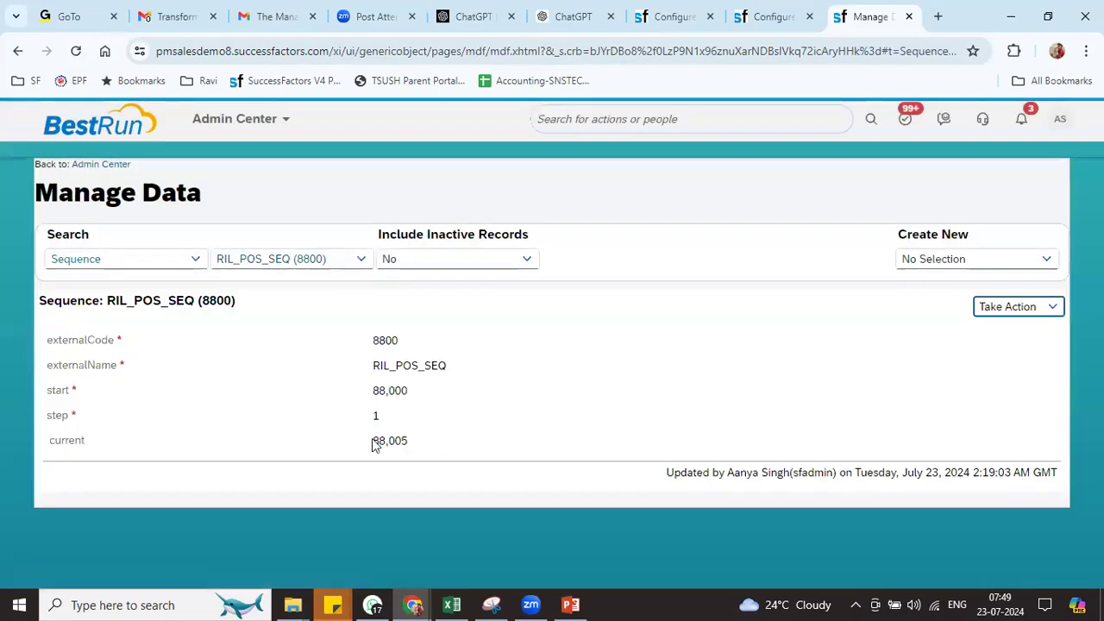
{"action": "left_click_drag", "start_coordinate": [373, 444], "coordinate": [422, 456]}
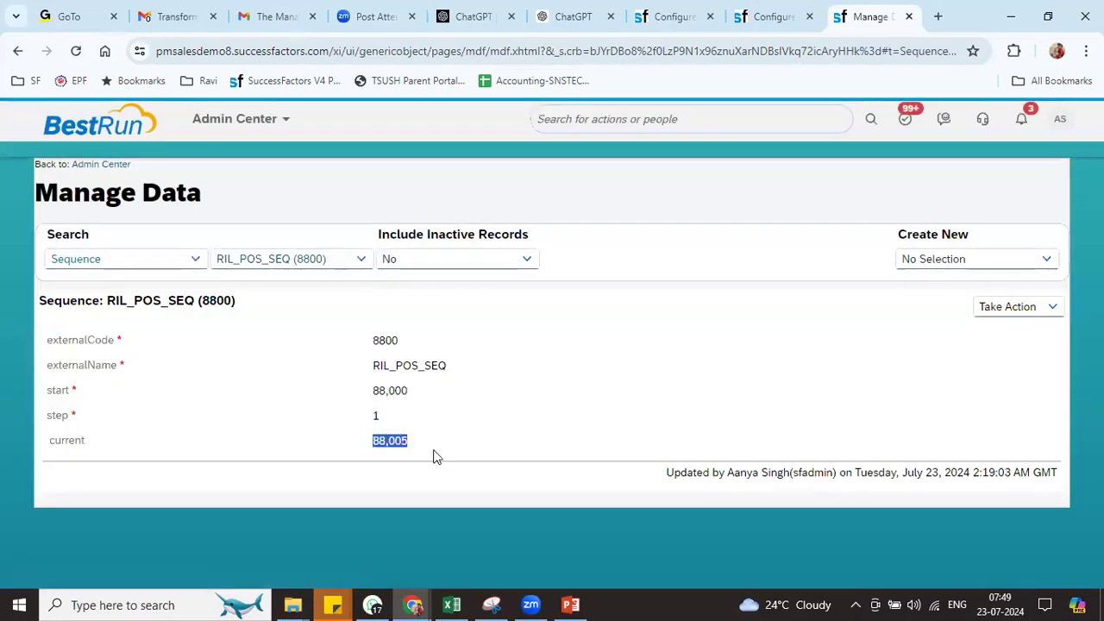
{"action": "left_click_drag", "start_coordinate": [374, 391], "coordinate": [424, 400]}
{"action": "left_click_drag", "start_coordinate": [373, 442], "coordinate": [460, 444]}
Replace the Position save rule with Set Position External Code and save the definition
{"action": "left_click", "coordinate": [775, 20]}
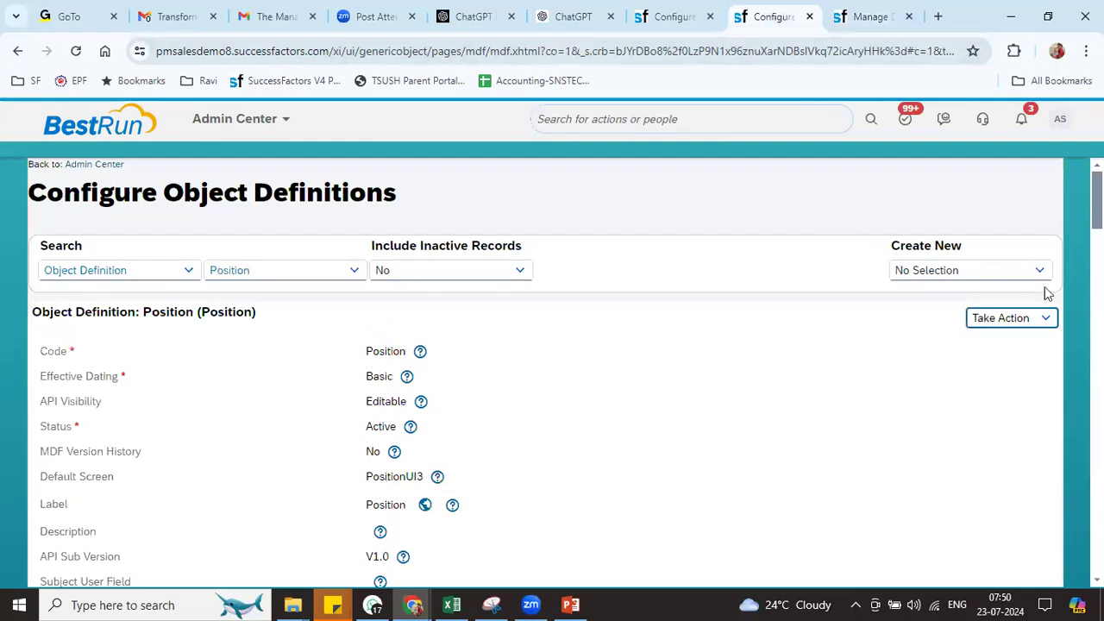
{"action": "left_click", "coordinate": [1031, 318]}
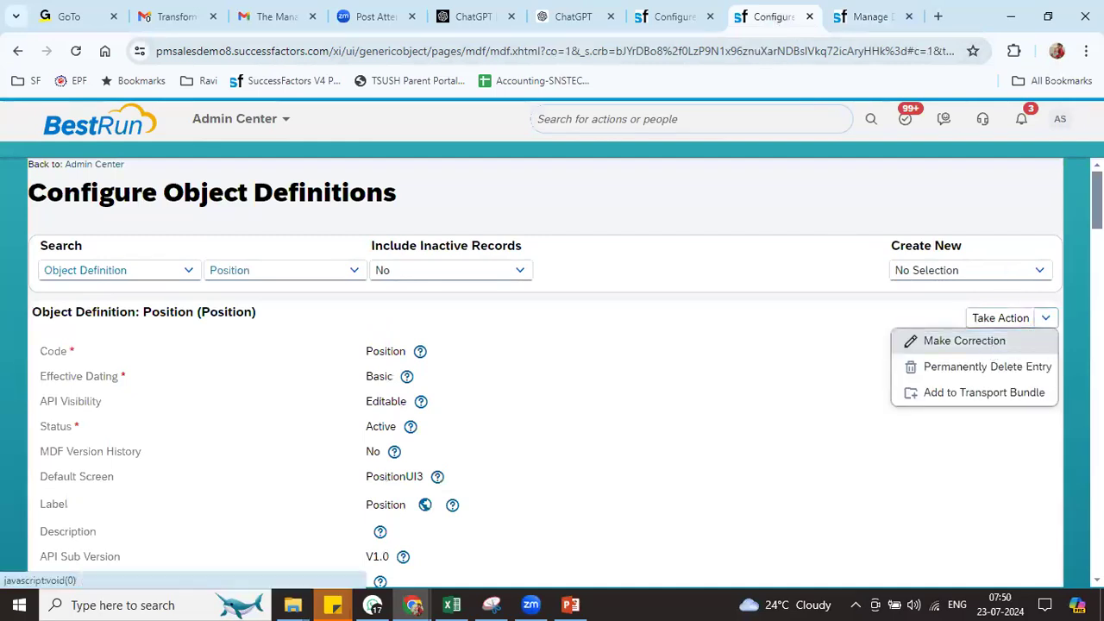
{"action": "left_click", "coordinate": [916, 340]}
{"action": "scroll", "coordinate": [552, 371], "scroll_direction": "down", "scroll_amount": 20}
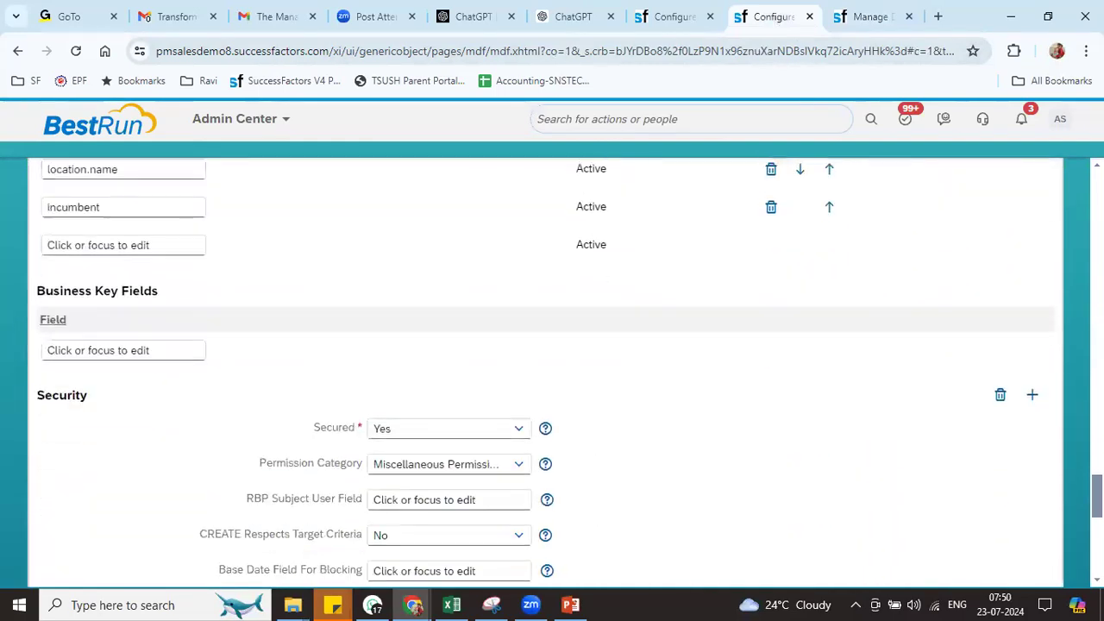
{"action": "scroll", "coordinate": [119, 411], "scroll_direction": "down", "scroll_amount": 2}
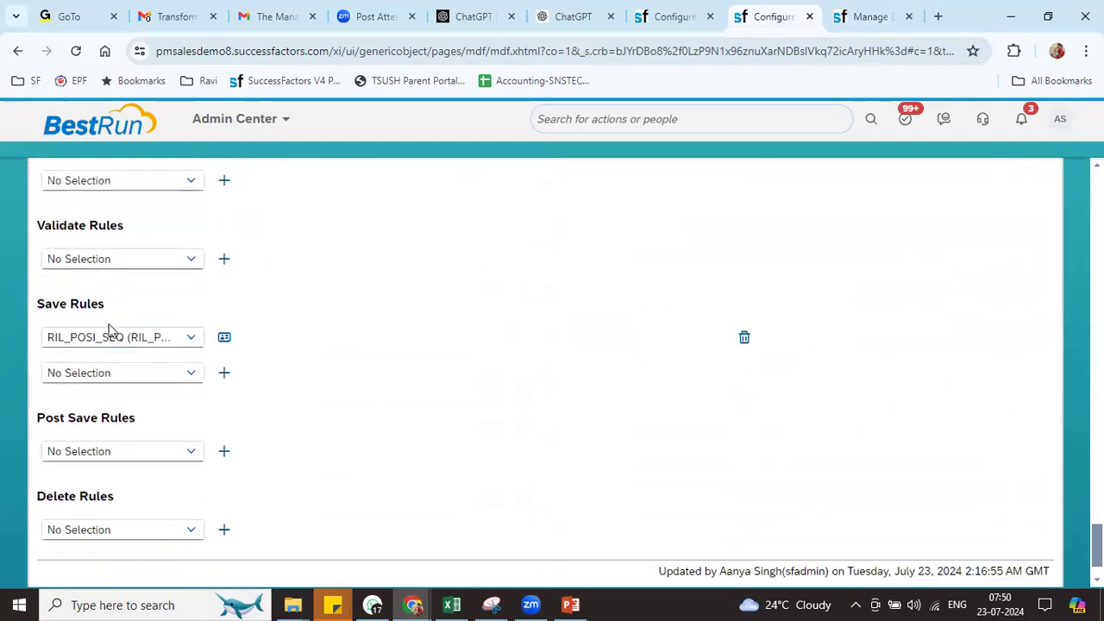
{"action": "left_click", "coordinate": [102, 338]}
{"action": "type", "text": "set"}
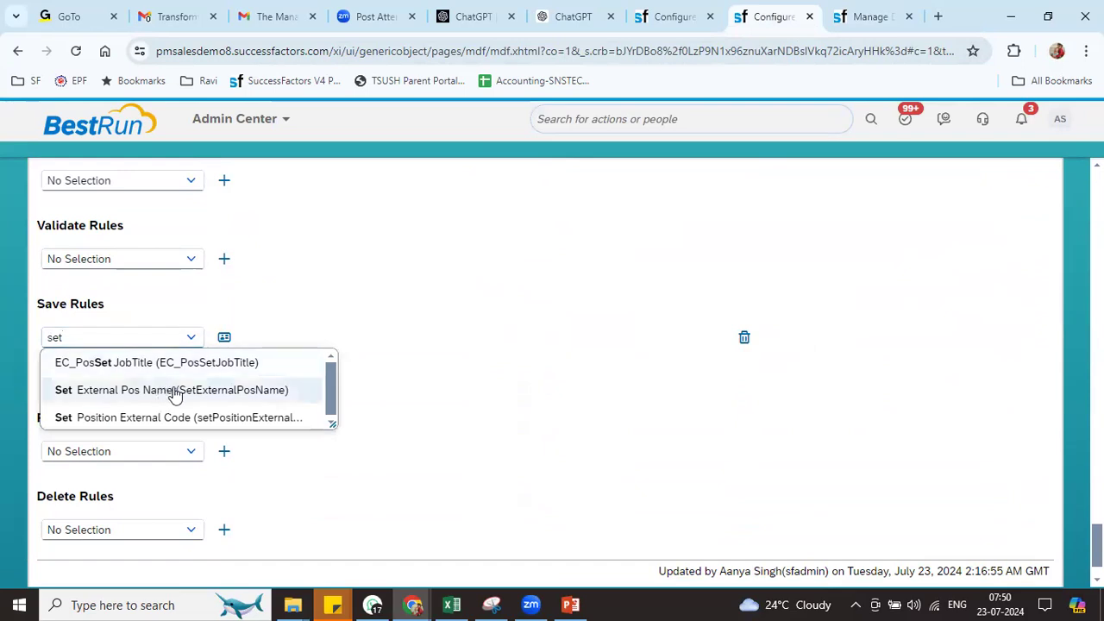
{"action": "left_click", "coordinate": [246, 418]}
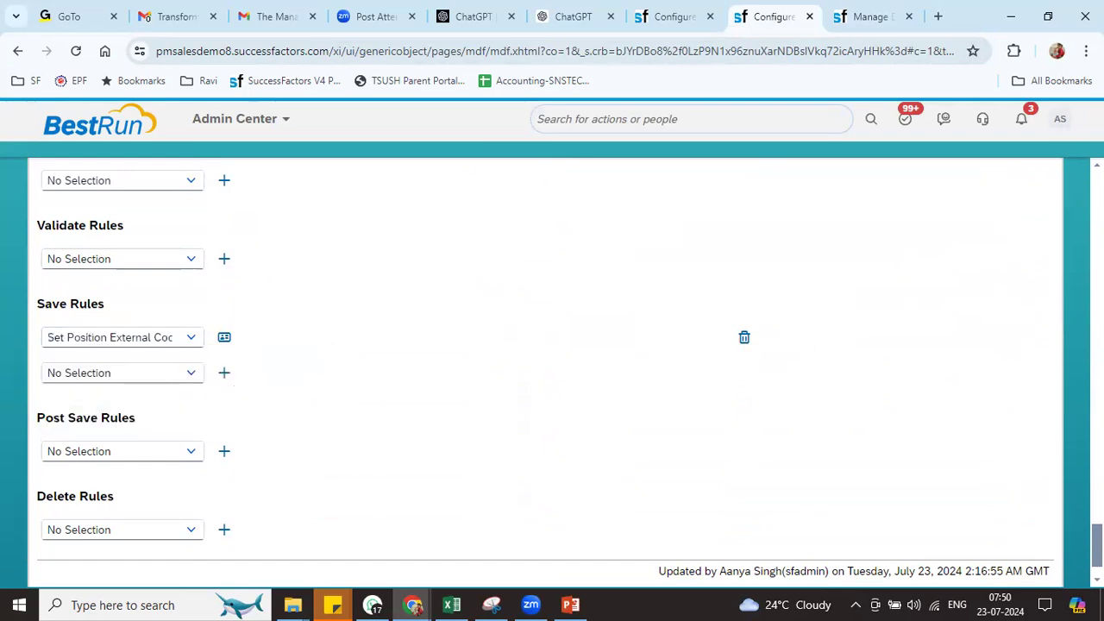
{"action": "scroll", "coordinate": [992, 518], "scroll_direction": "down", "scroll_amount": 1}
{"action": "left_click", "coordinate": [978, 552]}
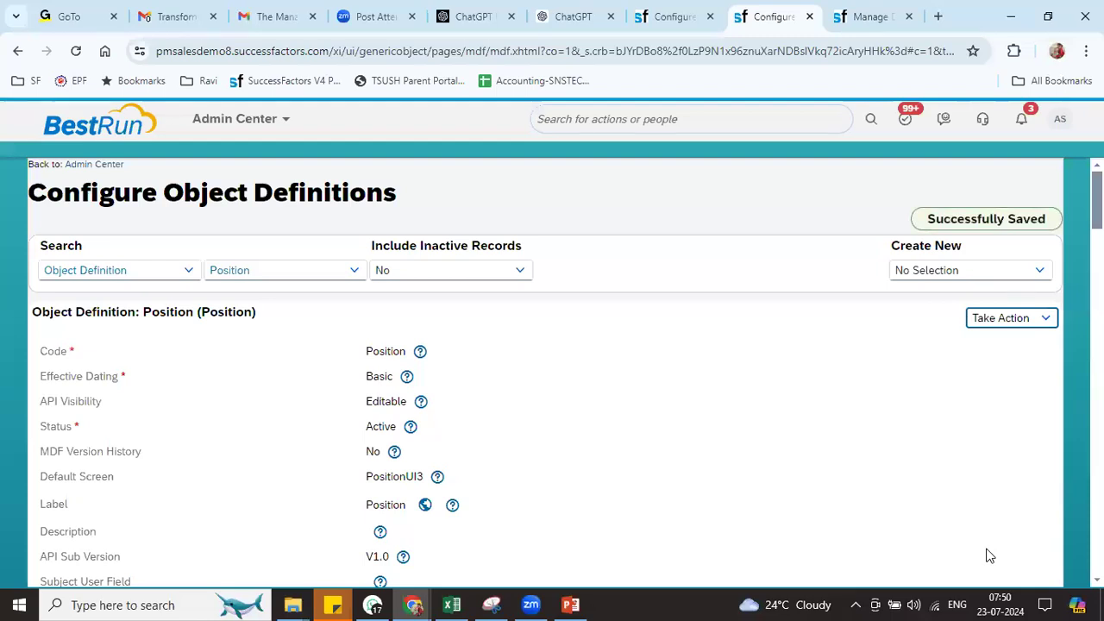
{"action": "left_click", "coordinate": [873, 16]}
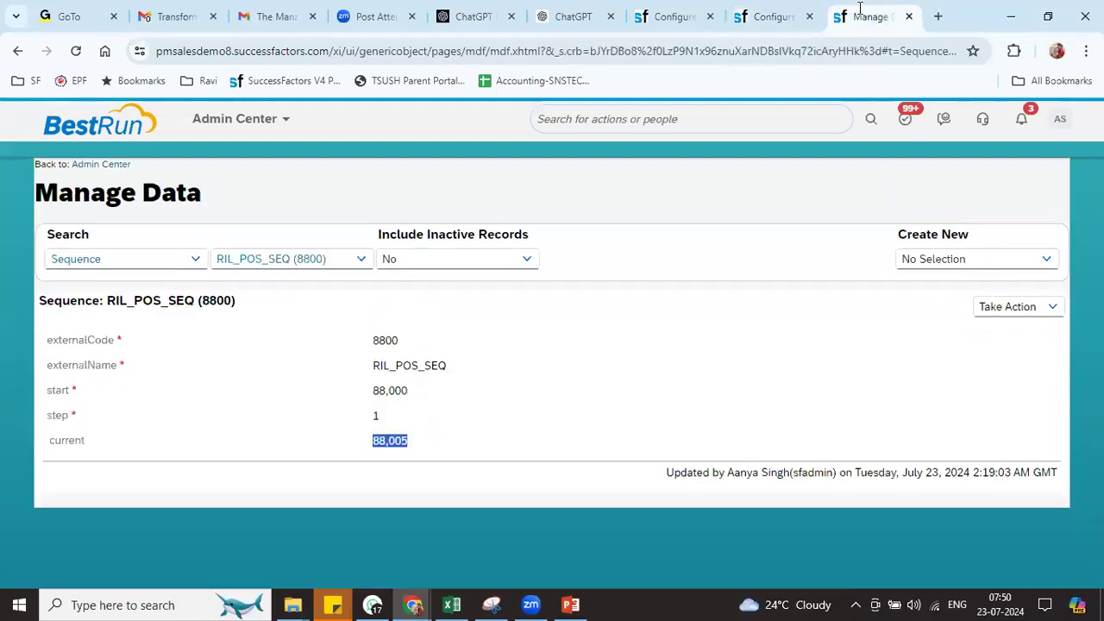
Create a new Position record in Manage Data with Job Code RIL Job Code 003
{"action": "left_click", "coordinate": [752, 119]}
{"action": "left_click", "coordinate": [944, 259]}
{"action": "type", "text": "po"}
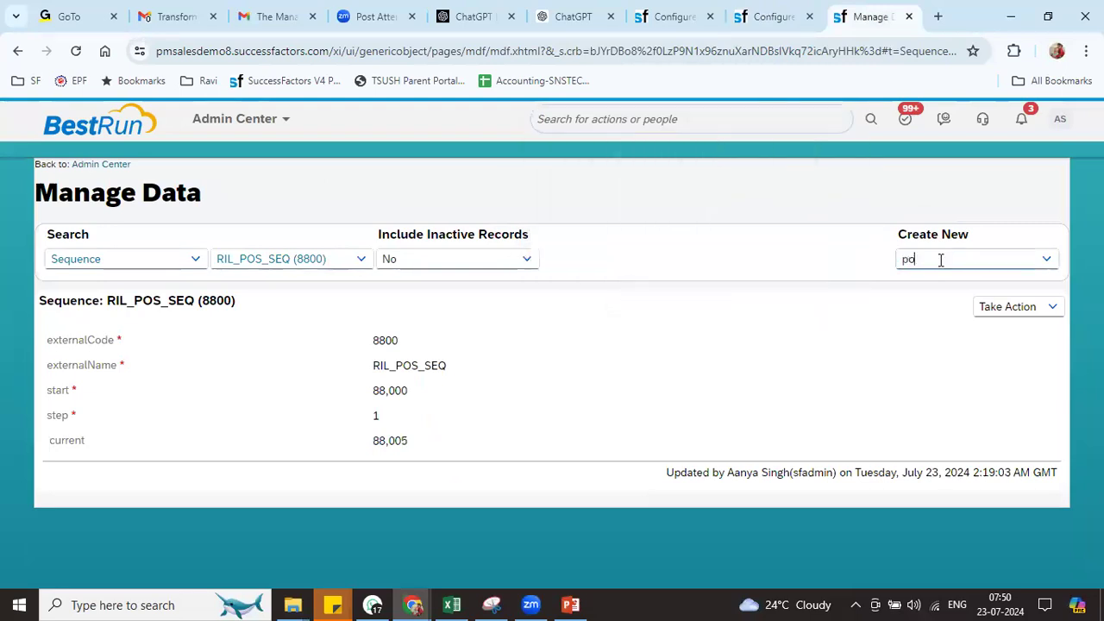
{"action": "type", "text": "sitio"}
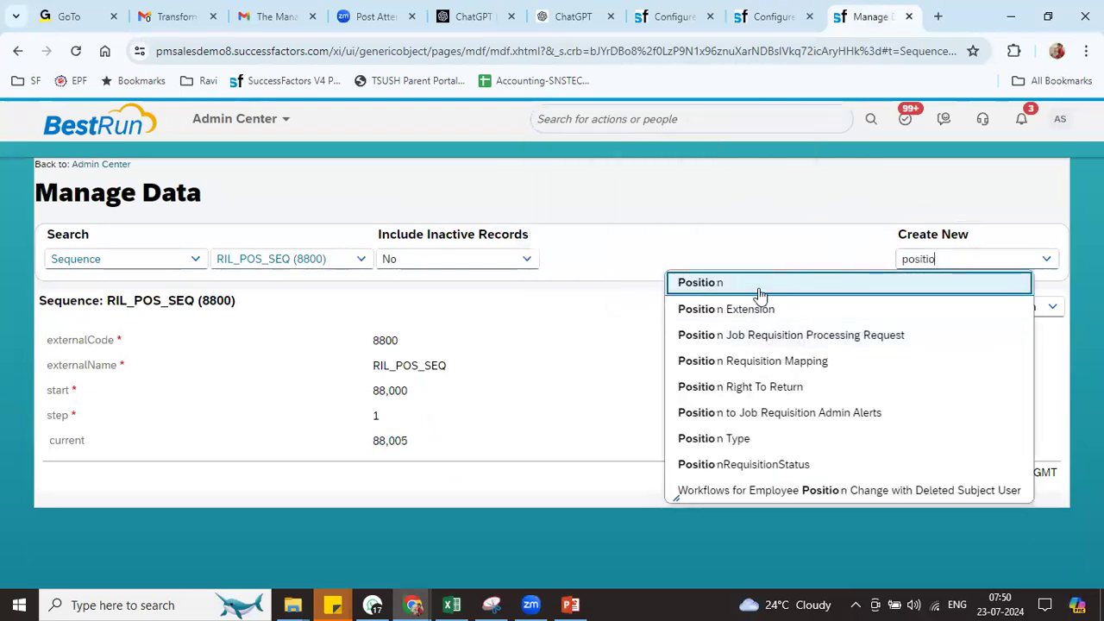
{"action": "left_click", "coordinate": [760, 292]}
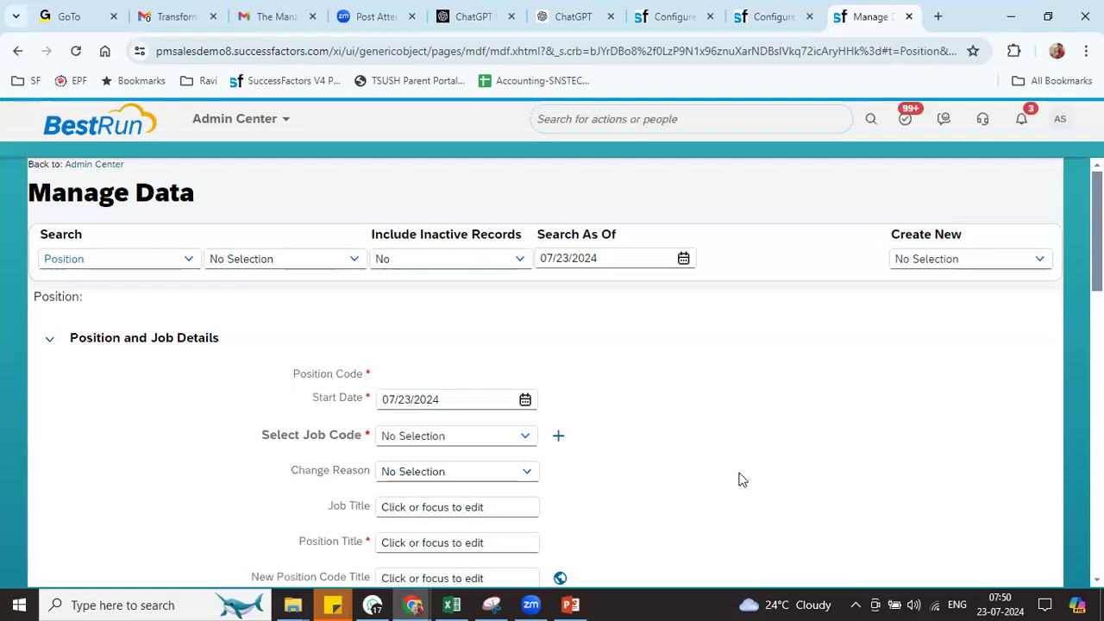
{"action": "left_click", "coordinate": [421, 434]}
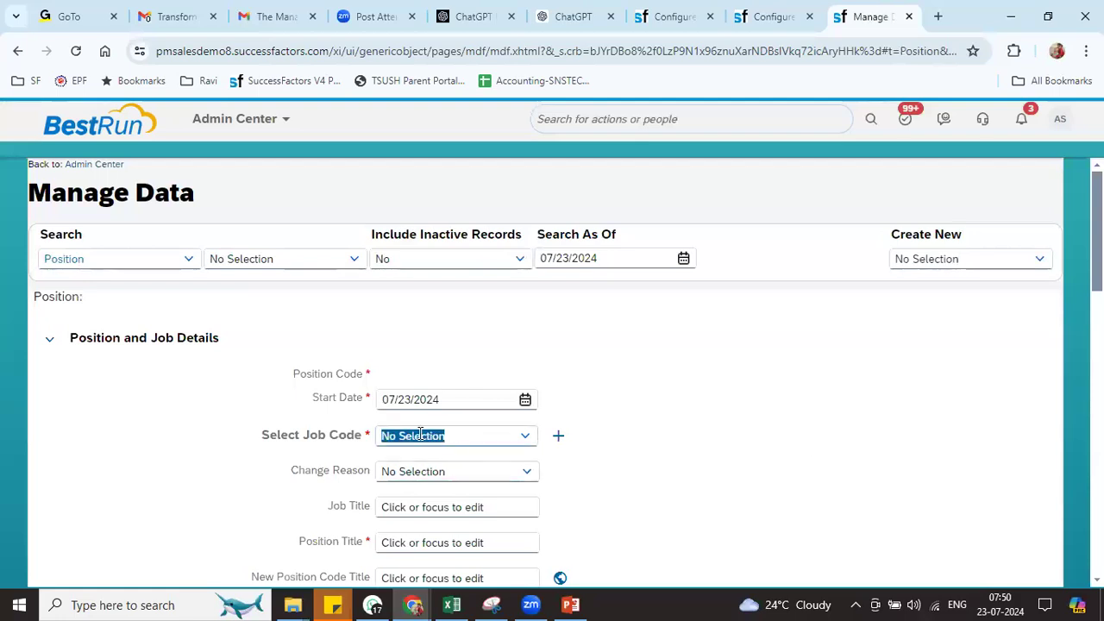
{"action": "type", "text": "ri"}
{"action": "left_click", "coordinate": [468, 399]}
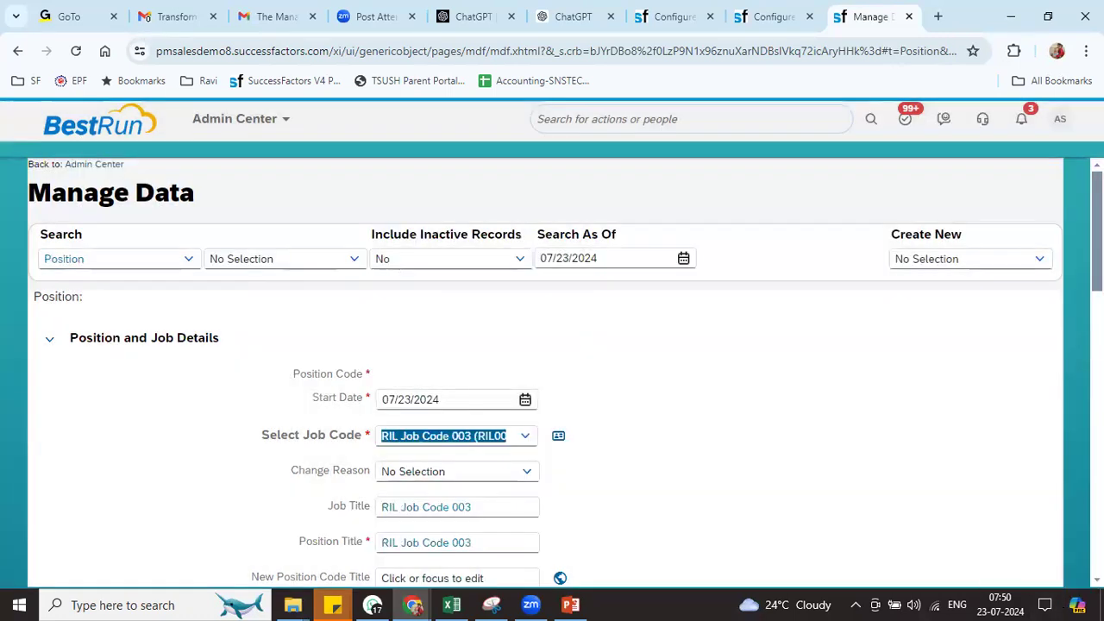
Review the auto-filled Job Title, Position Title, Employee Class, Pay Grade and Regular/Temporary fields
{"action": "scroll", "coordinate": [553, 217], "scroll_direction": "down", "scroll_amount": 3}
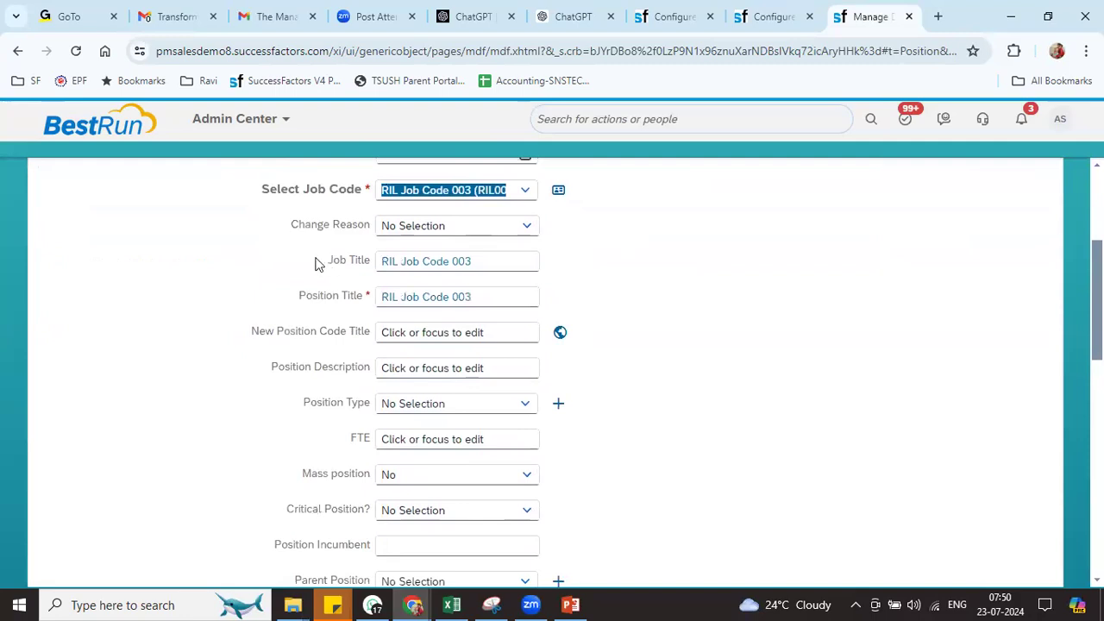
{"action": "left_click_drag", "start_coordinate": [319, 263], "coordinate": [409, 264]}
{"action": "left_click_drag", "start_coordinate": [297, 294], "coordinate": [410, 289]}
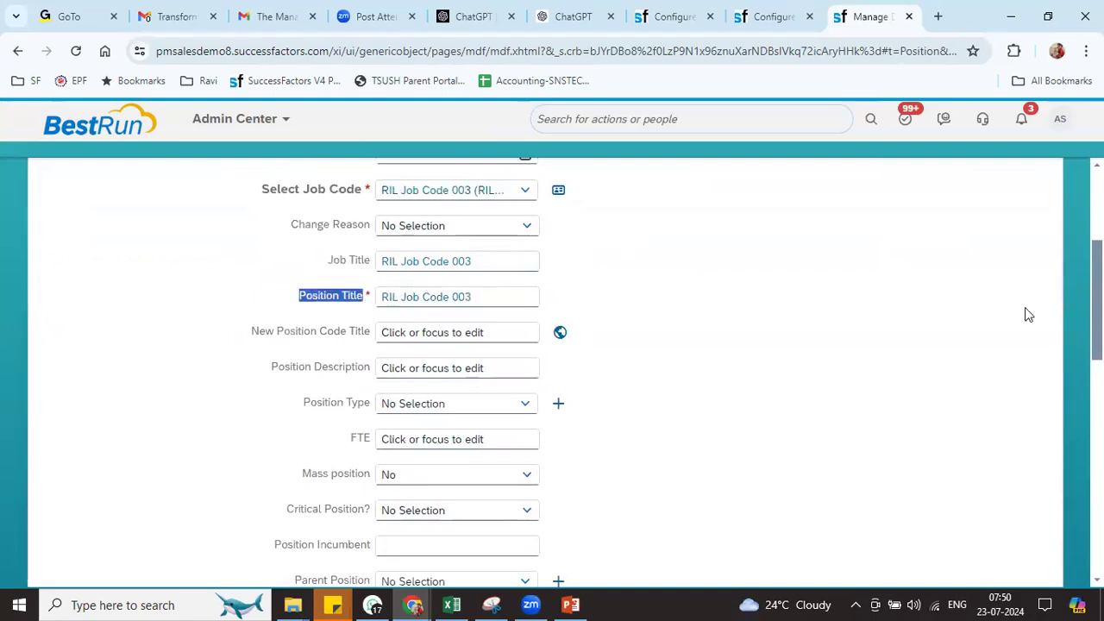
{"action": "scroll", "coordinate": [478, 288], "scroll_direction": "down", "scroll_amount": 4}
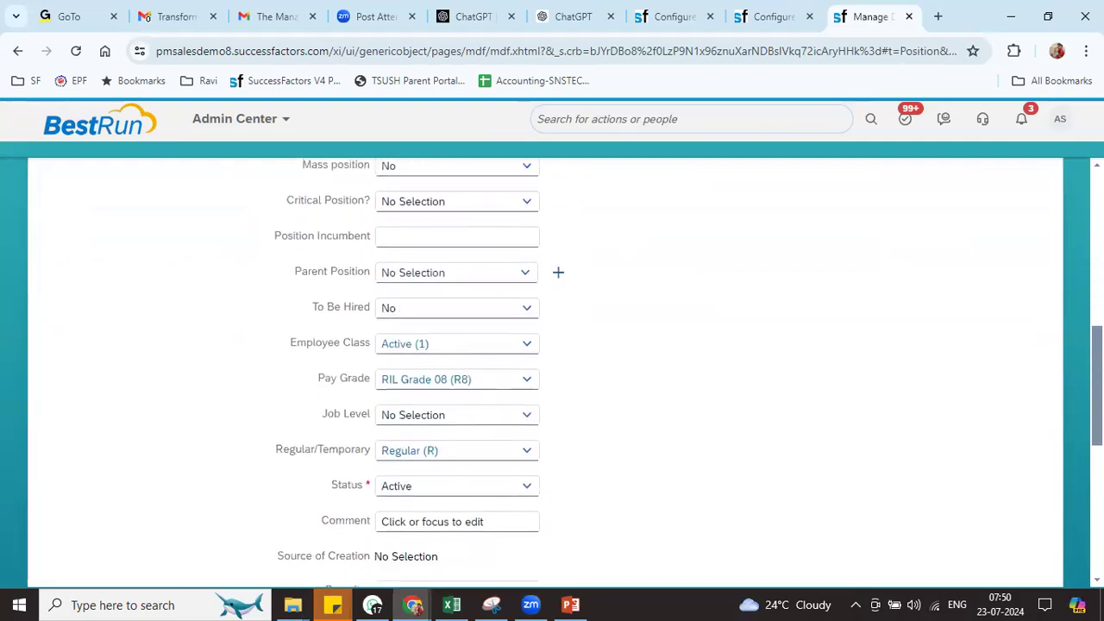
{"action": "left_click_drag", "start_coordinate": [314, 332], "coordinate": [376, 334]}
{"action": "left_click_drag", "start_coordinate": [323, 365], "coordinate": [371, 370]}
{"action": "left_click", "coordinate": [316, 406]}
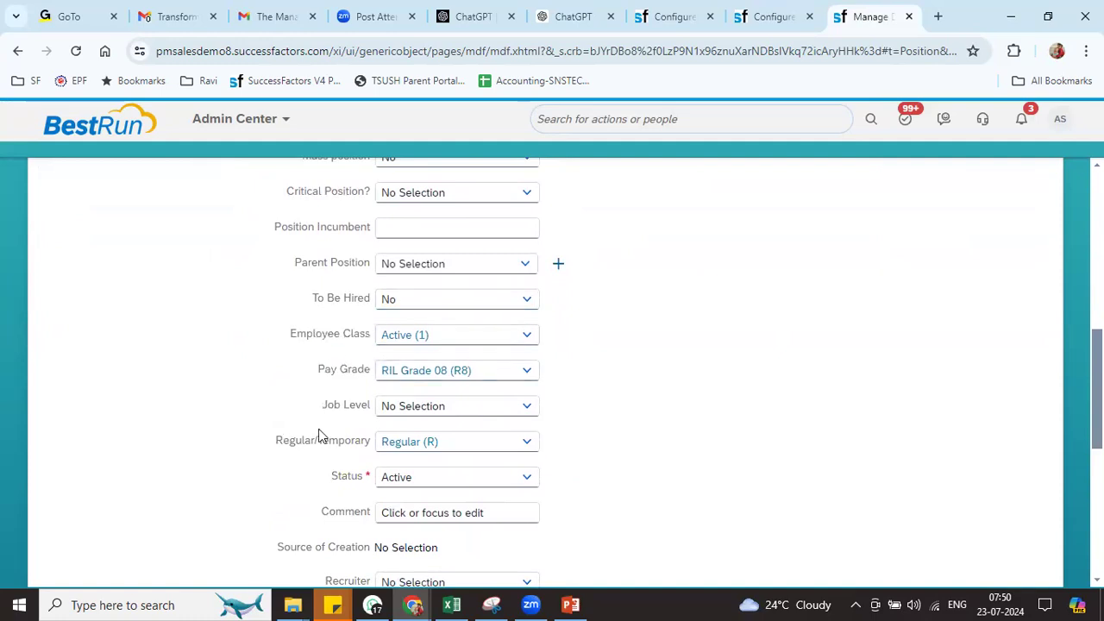
{"action": "left_click_drag", "start_coordinate": [276, 440], "coordinate": [357, 440]}
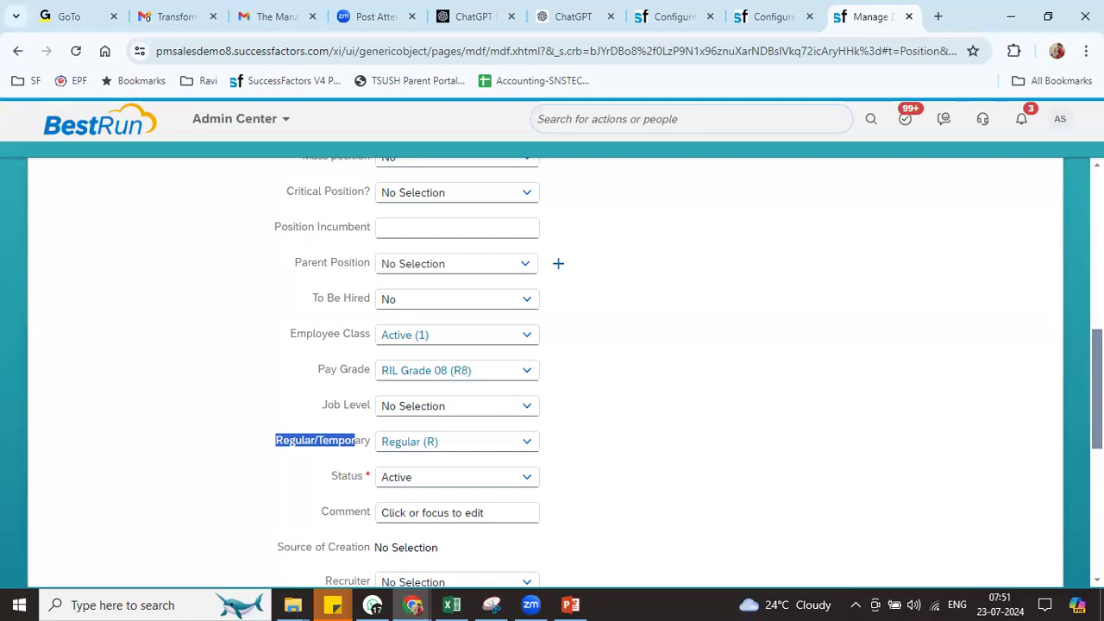
{"action": "scroll", "coordinate": [486, 434], "scroll_direction": "up", "scroll_amount": 7}
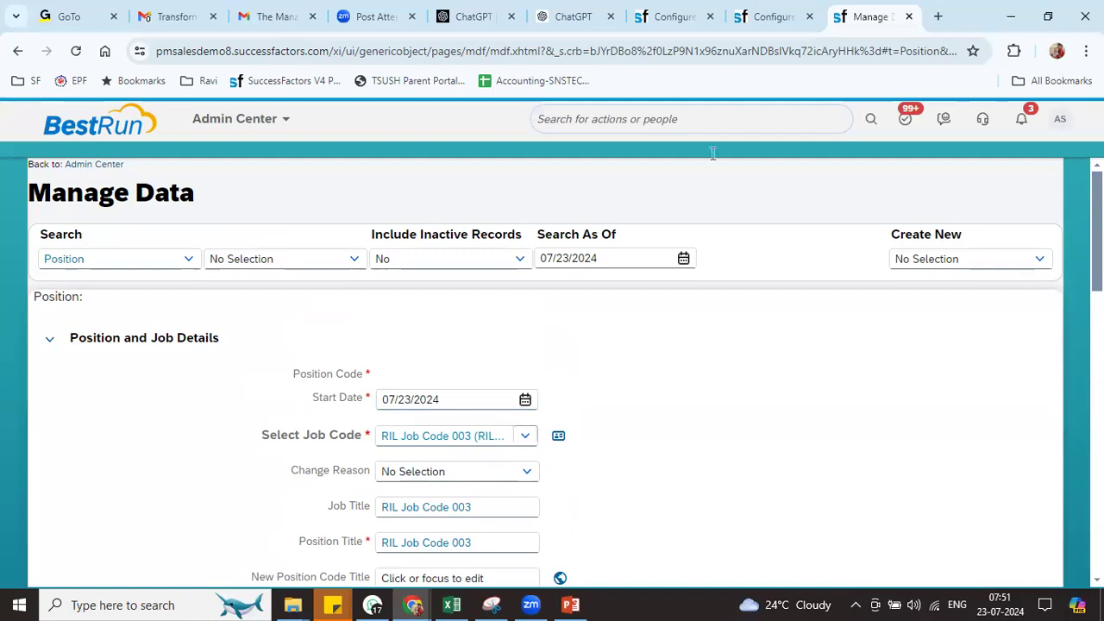
In Position definition correction mode, open the jobCode field's Lower Level Job to Position rule
{"action": "left_click", "coordinate": [771, 18]}
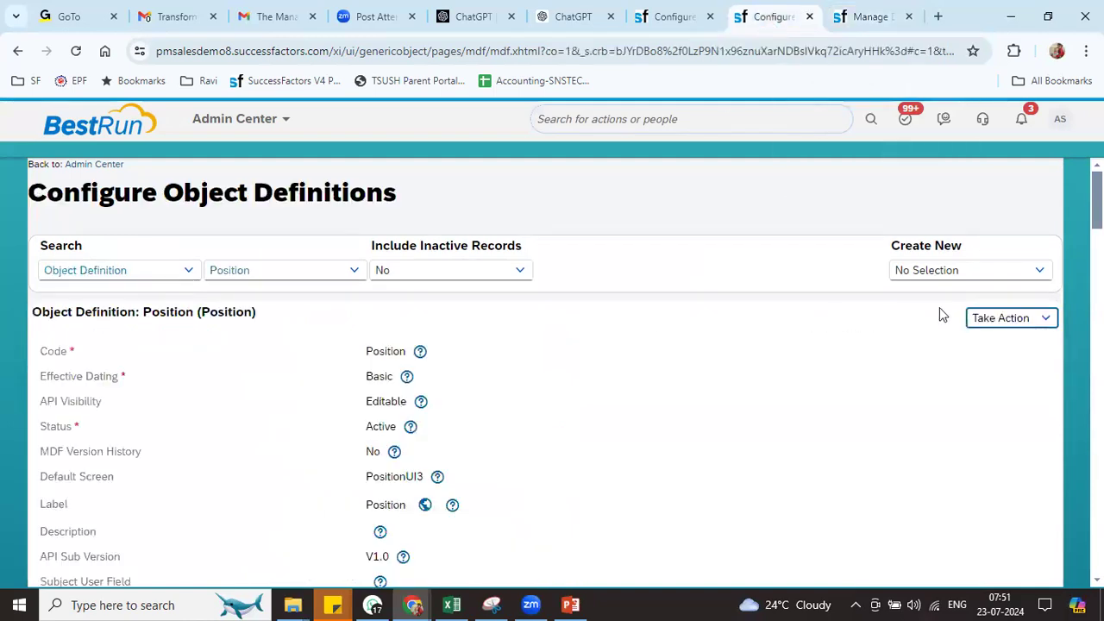
{"action": "left_click", "coordinate": [993, 321]}
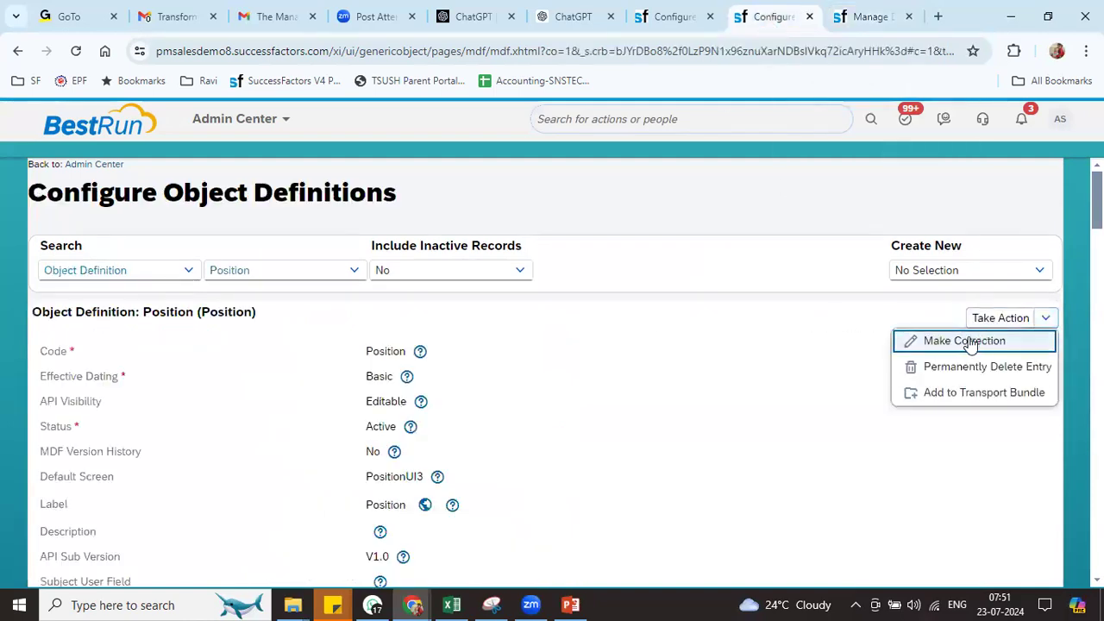
{"action": "left_click", "coordinate": [968, 340]}
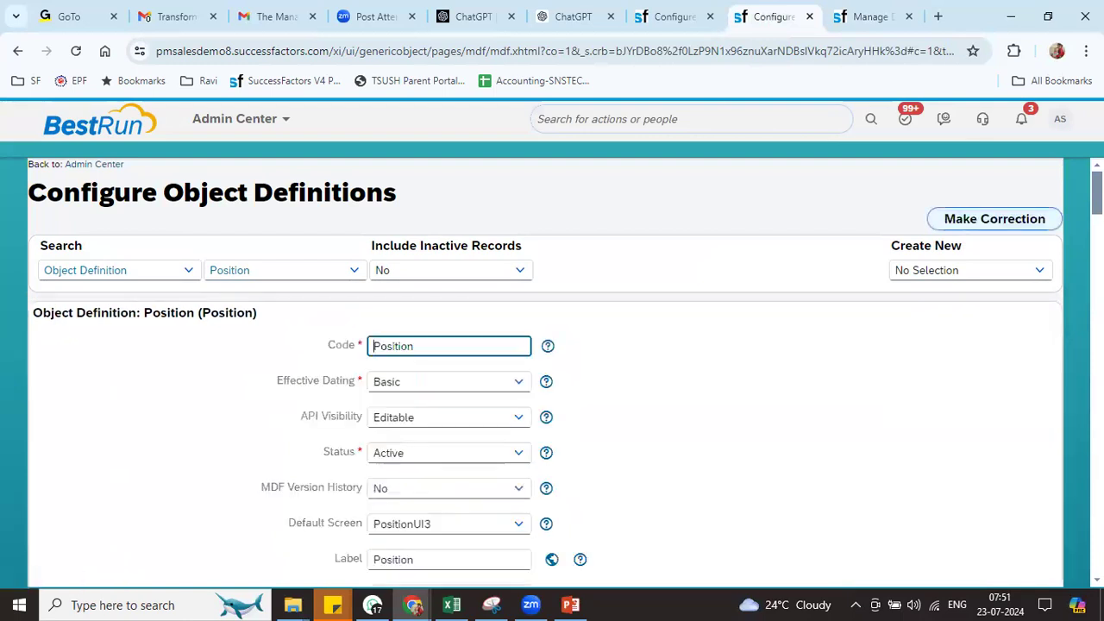
{"action": "scroll", "coordinate": [552, 371], "scroll_direction": "down", "scroll_amount": 10}
{"action": "scroll", "coordinate": [552, 371], "scroll_direction": "up", "scroll_amount": 3}
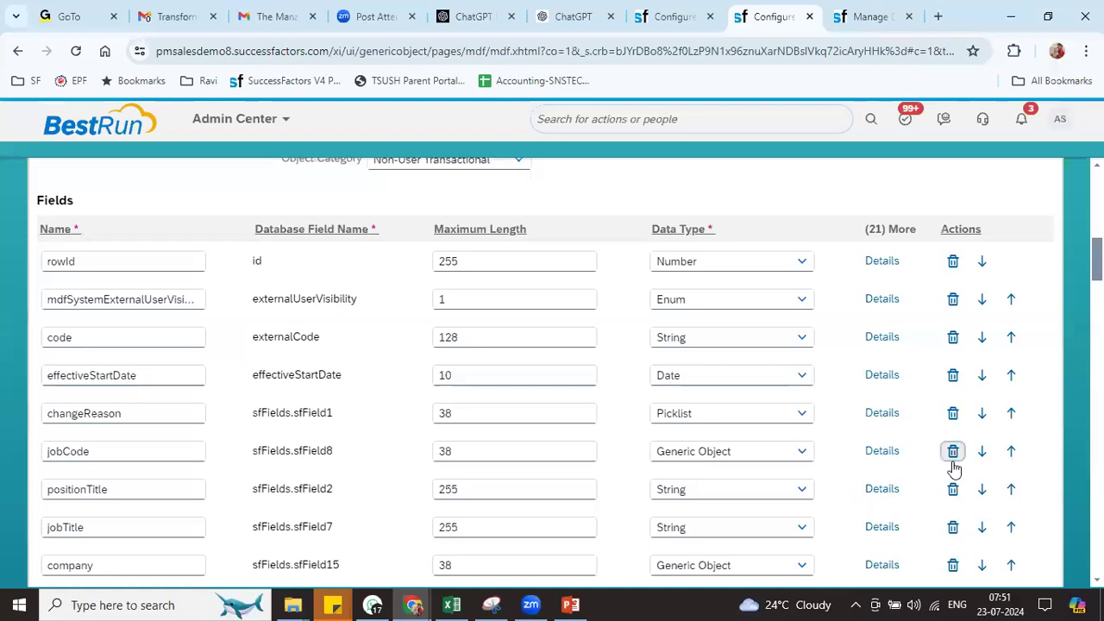
{"action": "left_click", "coordinate": [883, 452]}
{"action": "left_click_drag", "start_coordinate": [892, 233], "coordinate": [892, 494]}
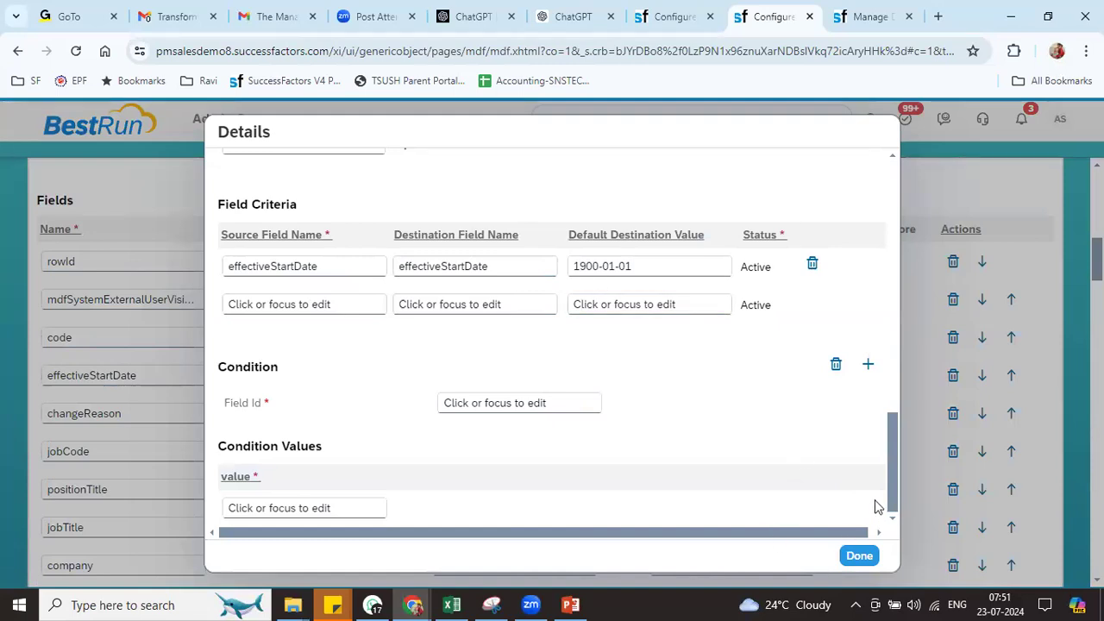
{"action": "left_click_drag", "start_coordinate": [892, 494], "coordinate": [899, 431]}
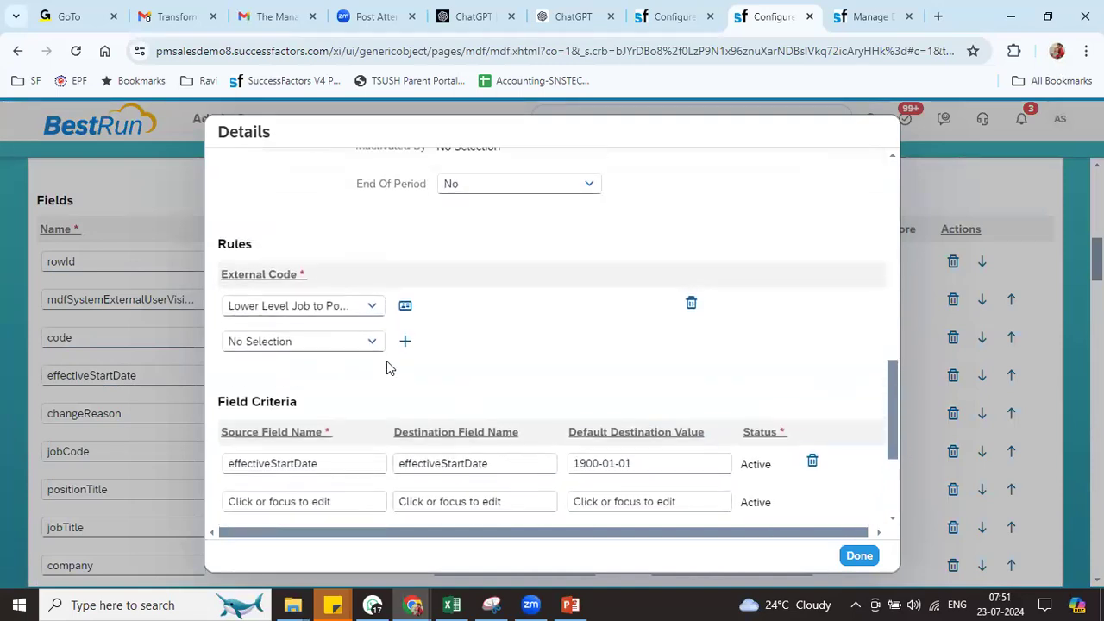
{"action": "left_click", "coordinate": [406, 306]}
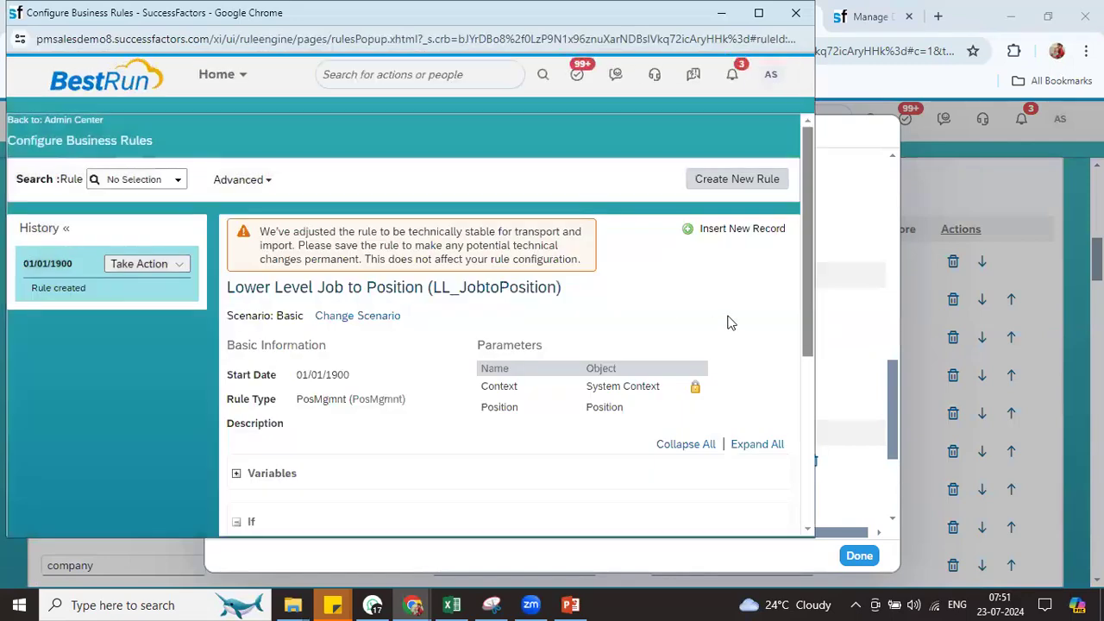
{"action": "left_click_drag", "start_coordinate": [807, 329], "coordinate": [805, 485]}
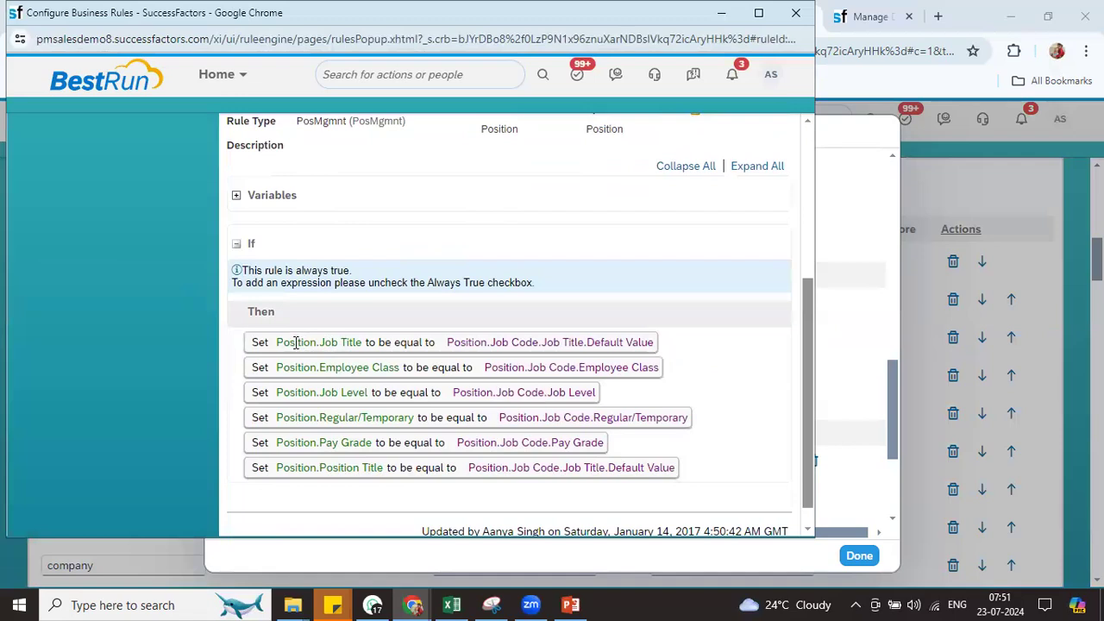
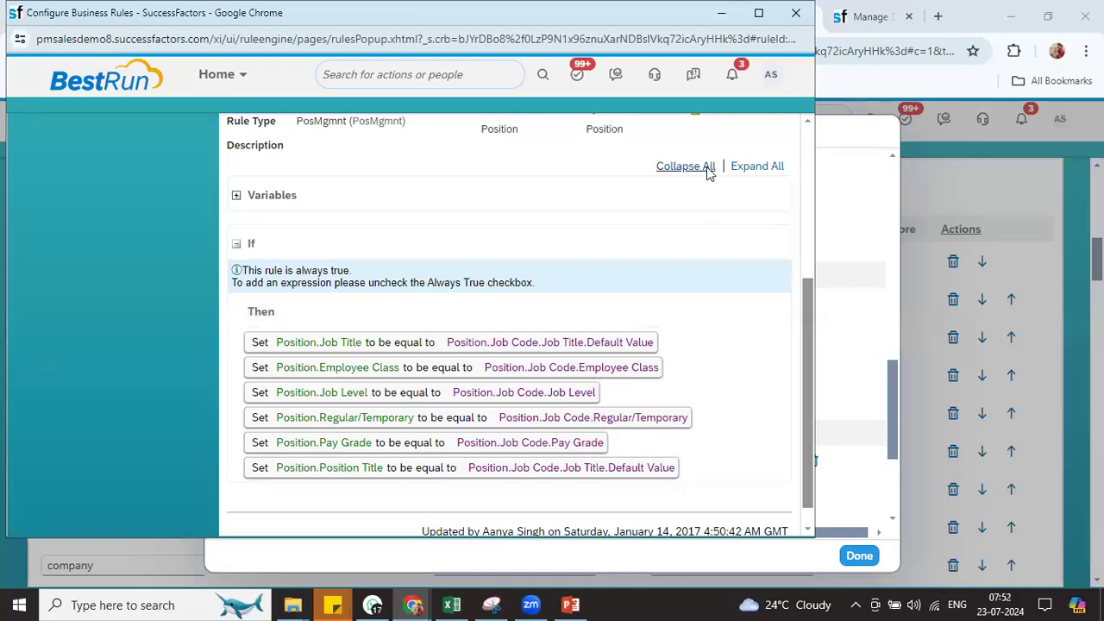
Close the jobCode rule and field details, then save the Position object definition
{"action": "left_click", "coordinate": [795, 19]}
{"action": "left_click", "coordinate": [860, 557]}
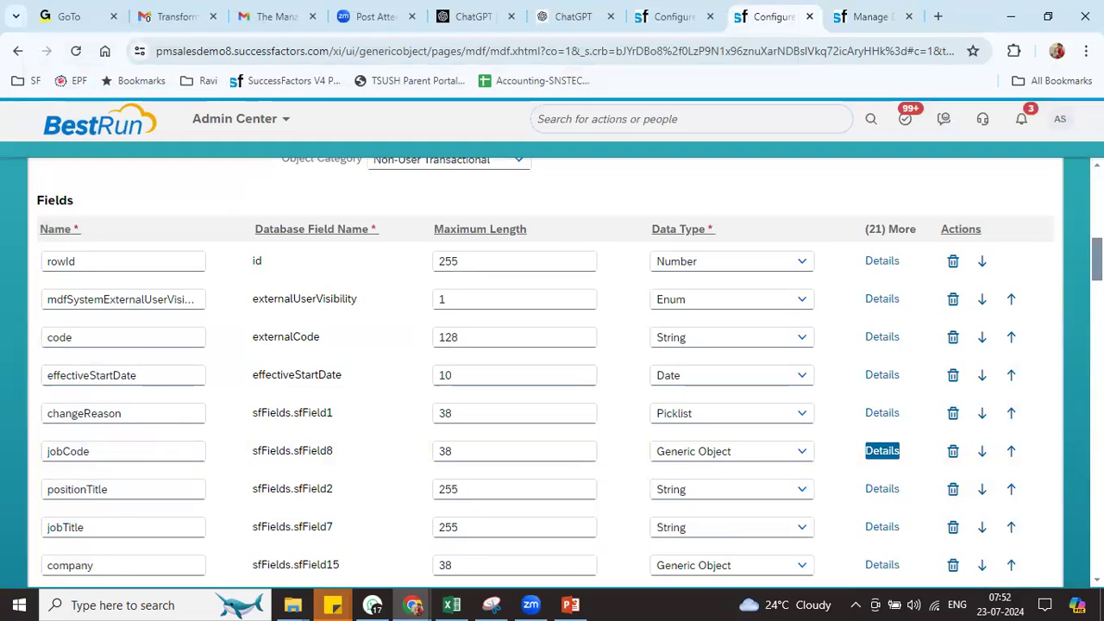
{"action": "left_click_drag", "start_coordinate": [1097, 258], "coordinate": [1103, 602]}
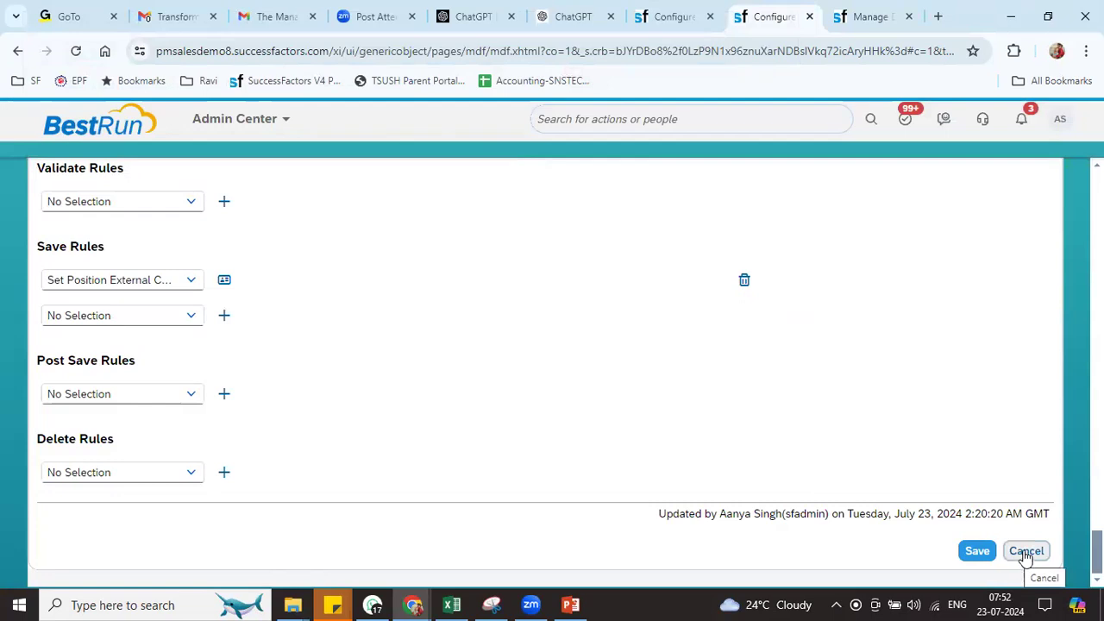
{"action": "left_click", "coordinate": [983, 551]}
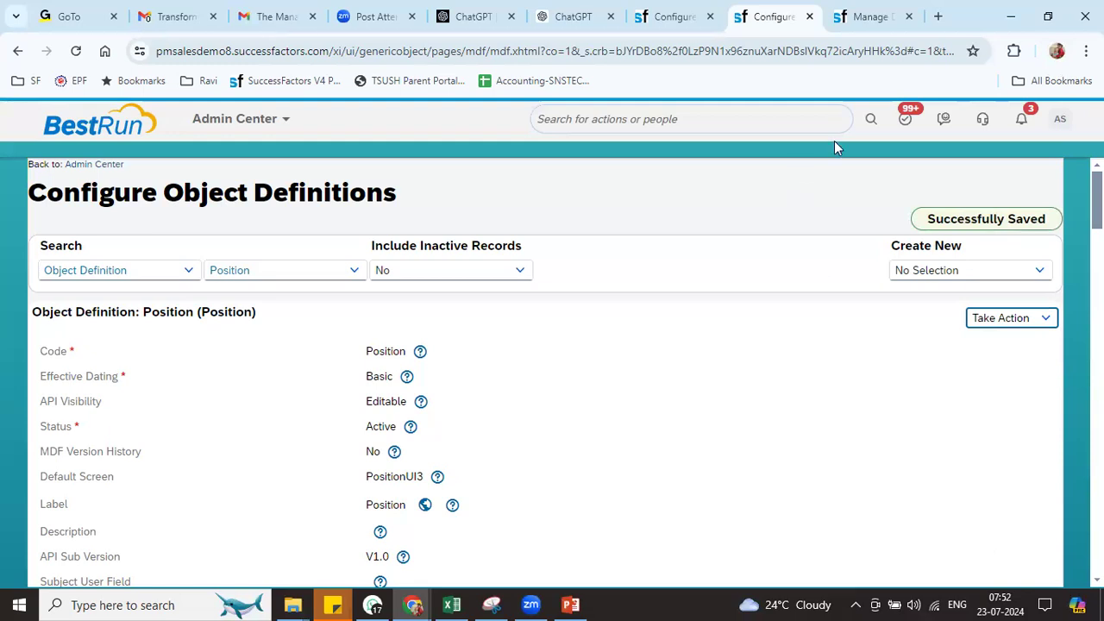
Back in Manage Data, review the Position form showing RIL Job Code 003 titles
{"action": "left_click", "coordinate": [853, 21]}
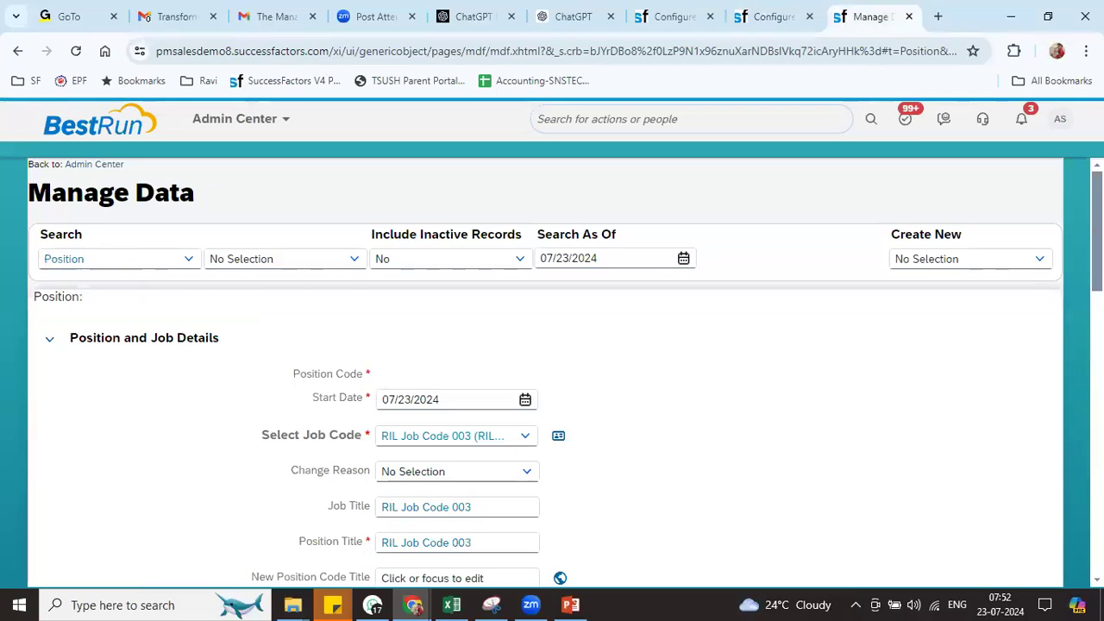
{"action": "scroll", "coordinate": [546, 373], "scroll_direction": "down", "scroll_amount": 5}
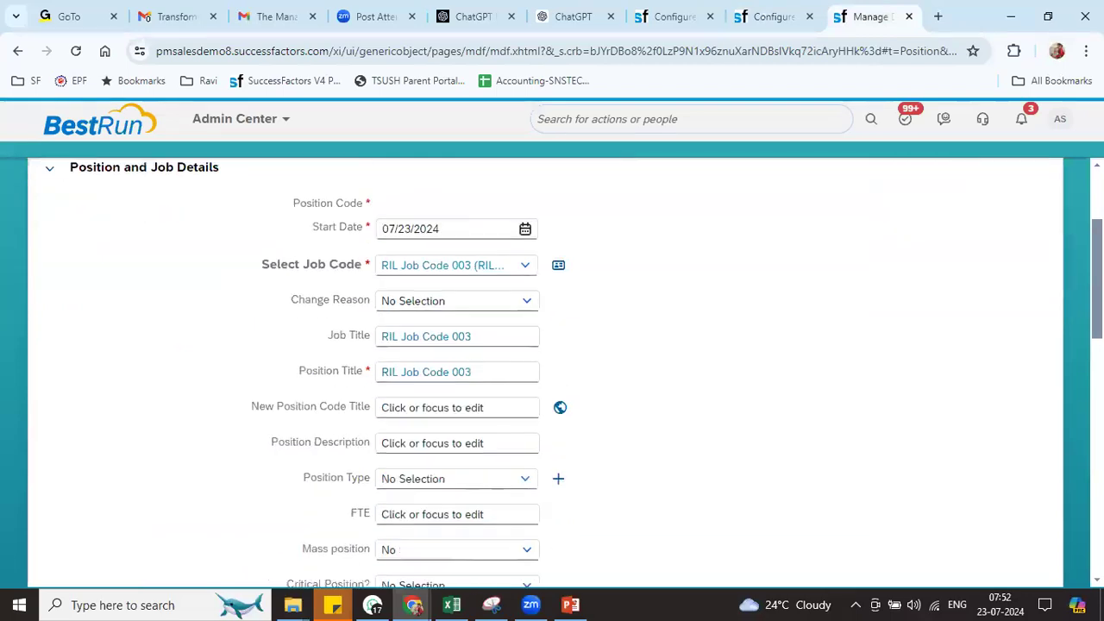
{"action": "left_click_drag", "start_coordinate": [276, 533], "coordinate": [355, 533]}
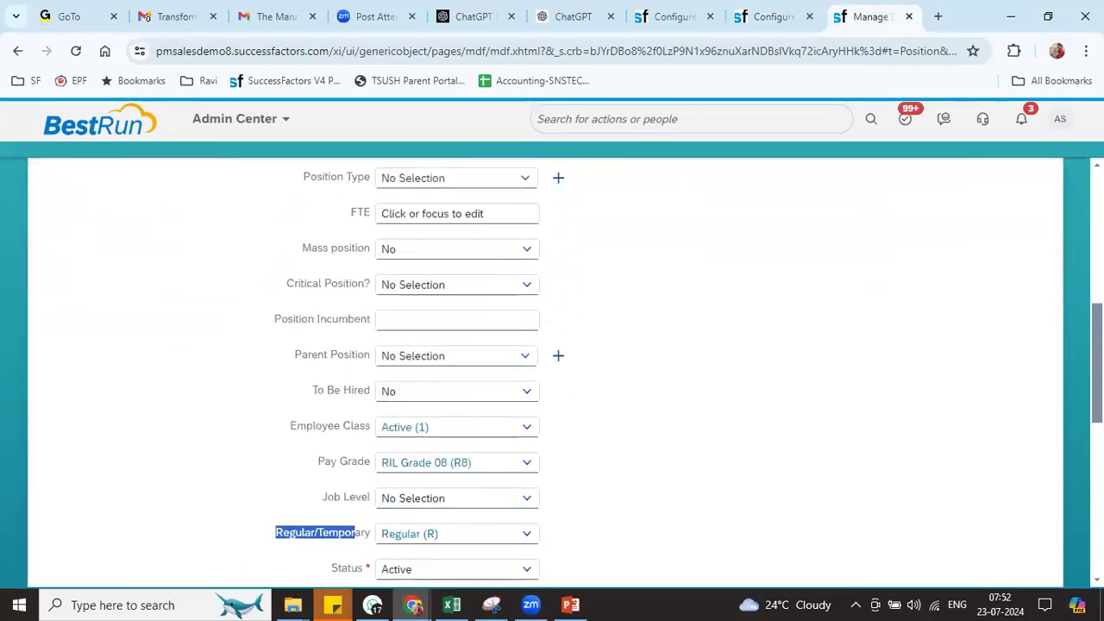
{"action": "scroll", "coordinate": [552, 373], "scroll_direction": "down", "scroll_amount": 5}
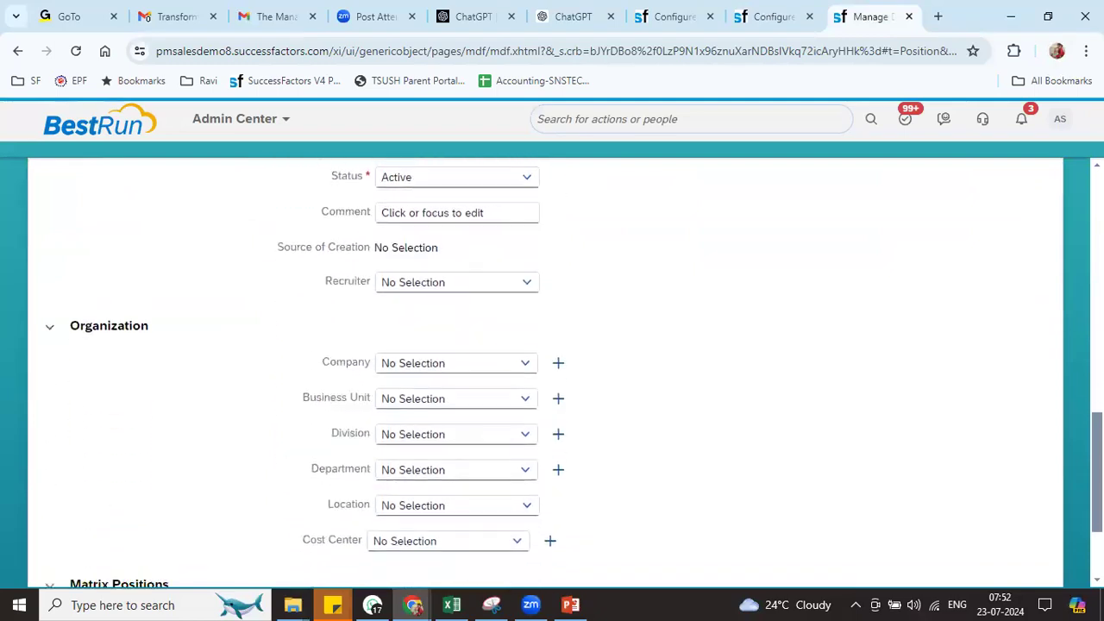
{"action": "scroll", "coordinate": [553, 373], "scroll_direction": "down", "scroll_amount": 1}
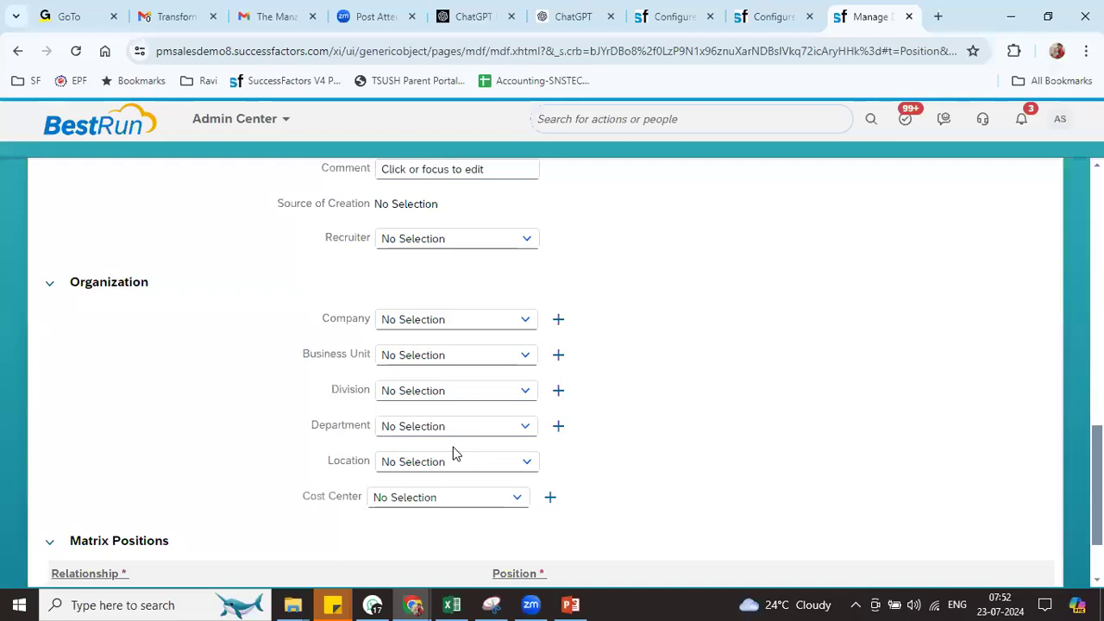
{"action": "left_click_drag", "start_coordinate": [1097, 485], "coordinate": [1097, 232]}
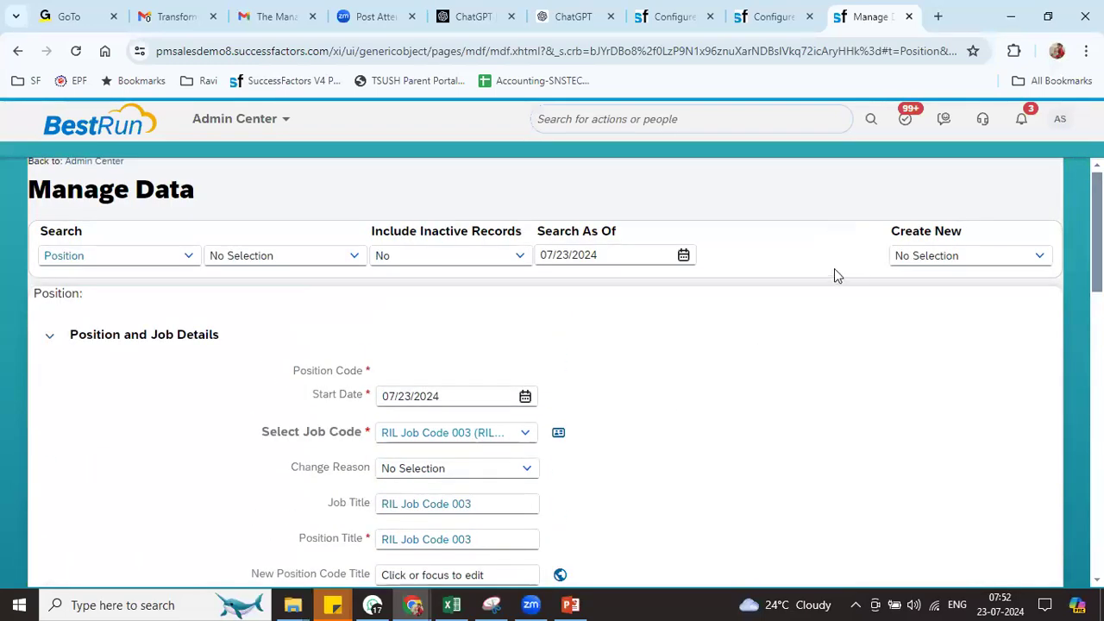
Discard the unsaved Position and review a new Job Classification form with automatic Job Code
{"action": "left_click", "coordinate": [934, 255]}
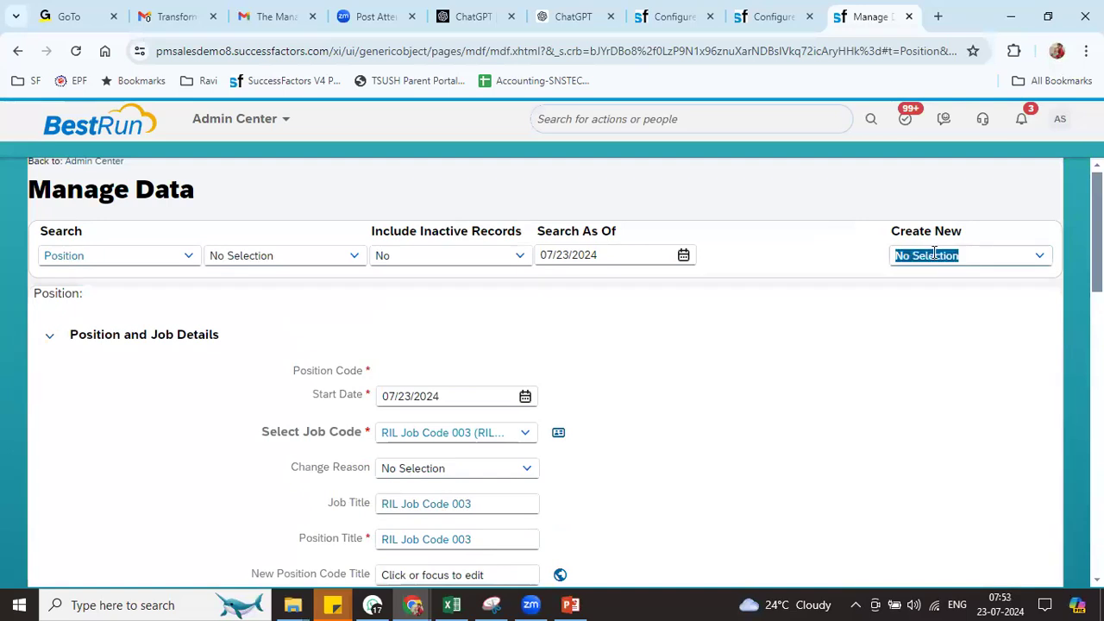
{"action": "type", "text": "job cla"}
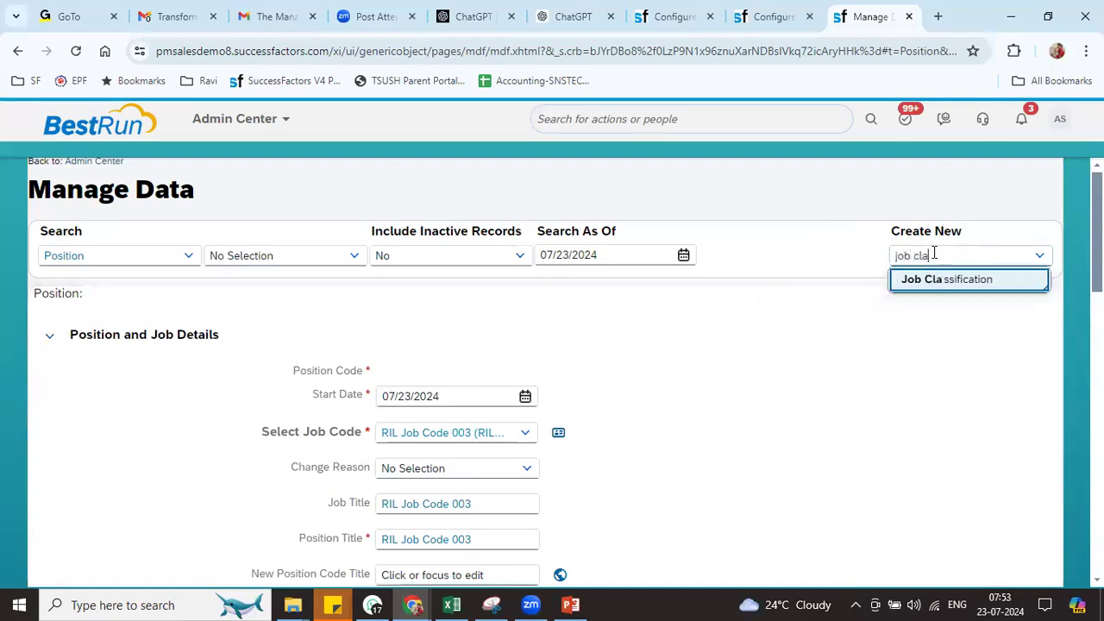
{"action": "left_click", "coordinate": [927, 280]}
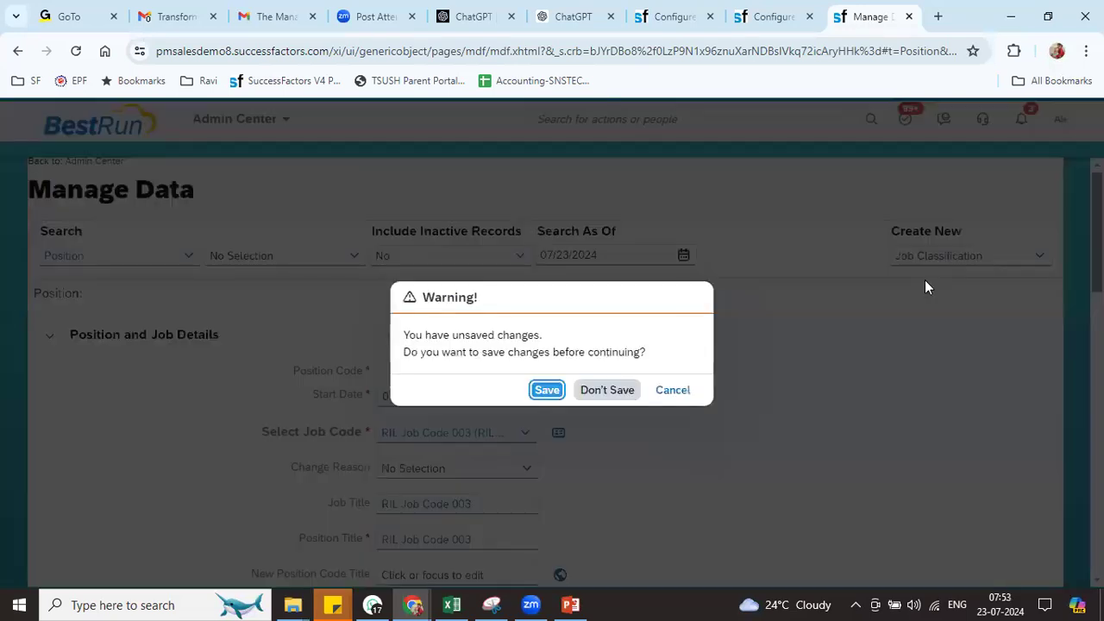
{"action": "left_click", "coordinate": [603, 397]}
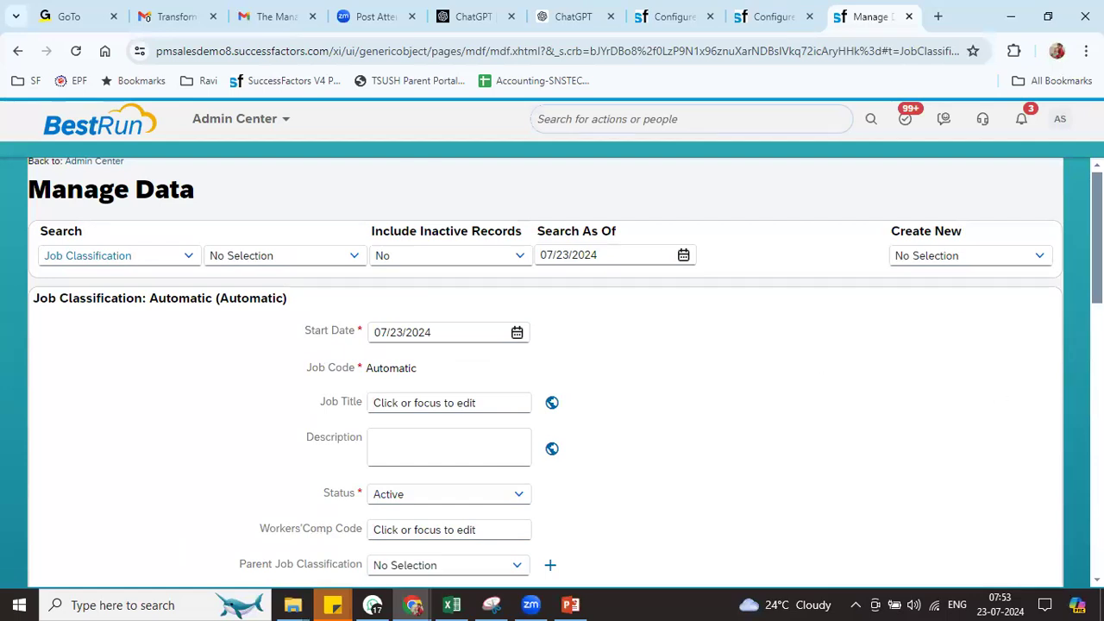
{"action": "scroll", "coordinate": [552, 371], "scroll_direction": "down", "scroll_amount": 5}
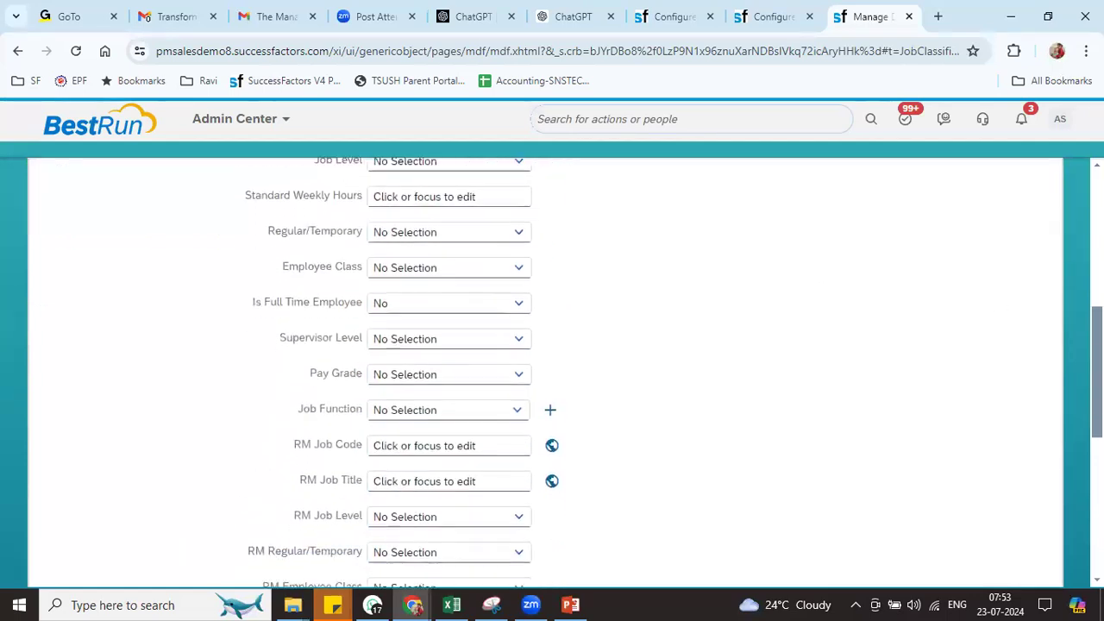
{"action": "scroll", "coordinate": [553, 371], "scroll_direction": "down", "scroll_amount": 4}
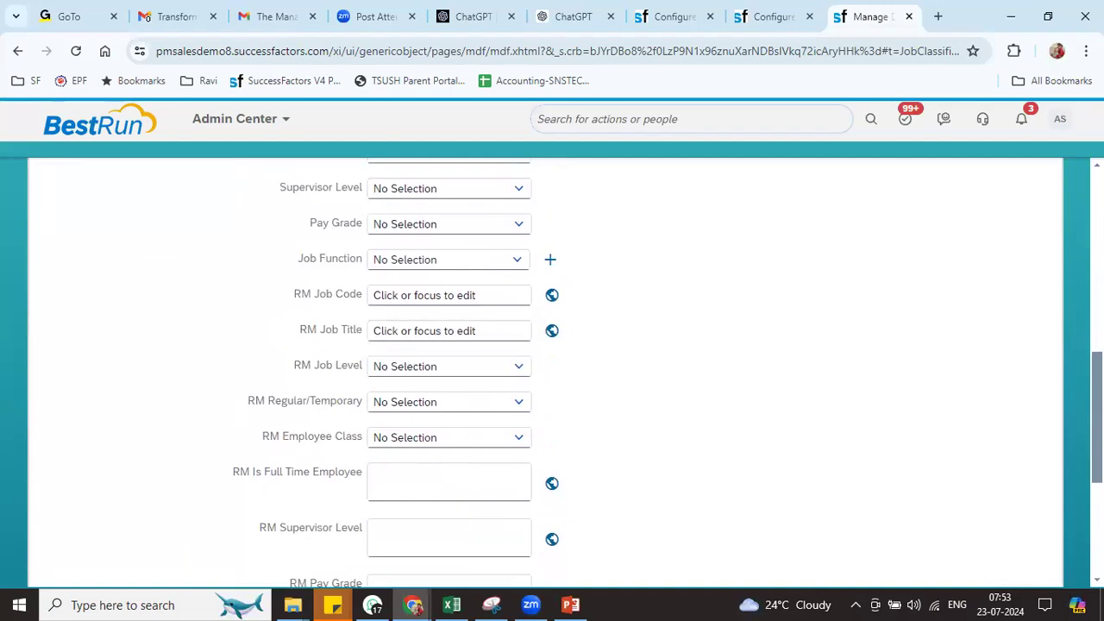
{"action": "scroll", "coordinate": [553, 371], "scroll_direction": "down", "scroll_amount": 1}
{"action": "scroll", "coordinate": [553, 371], "scroll_direction": "down", "scroll_amount": 1}
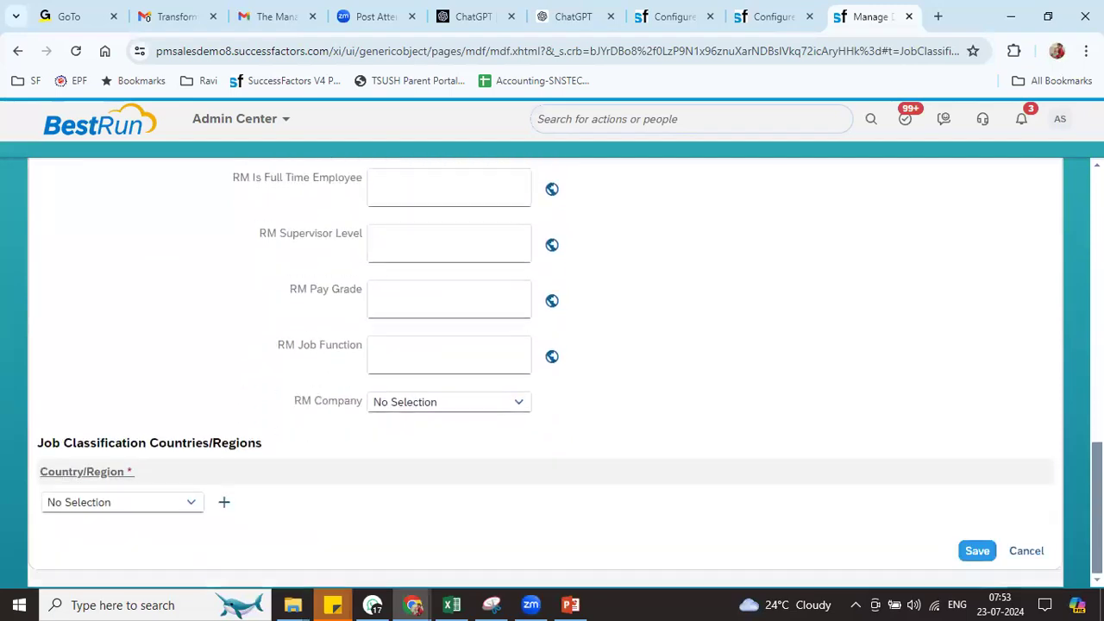
{"action": "scroll", "coordinate": [552, 371], "scroll_direction": "up", "scroll_amount": 5}
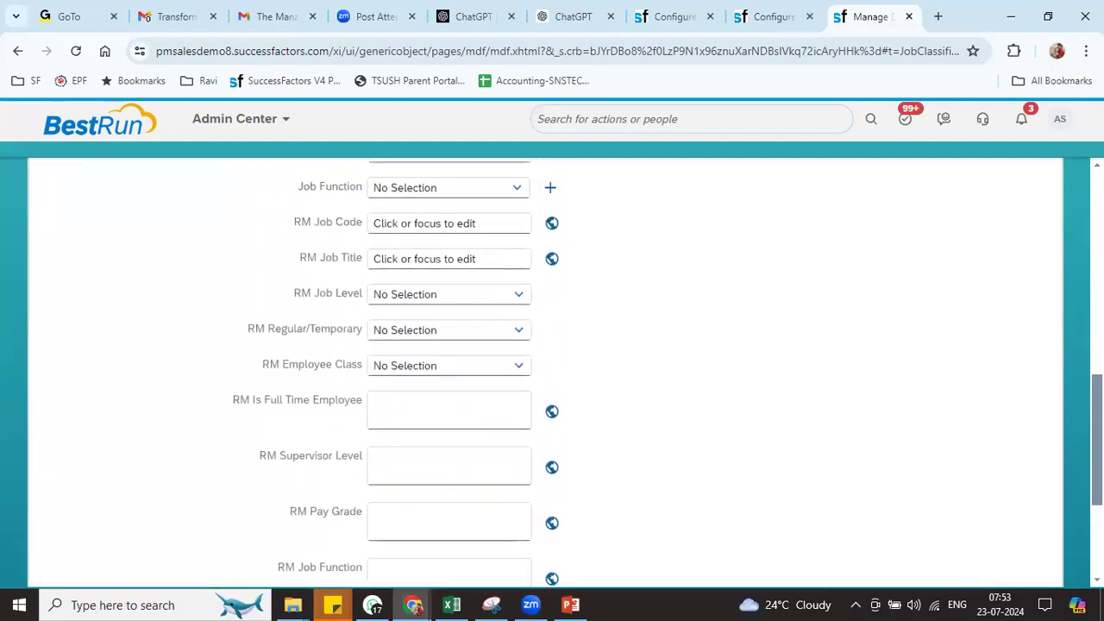
{"action": "scroll", "coordinate": [552, 371], "scroll_direction": "up", "scroll_amount": 3}
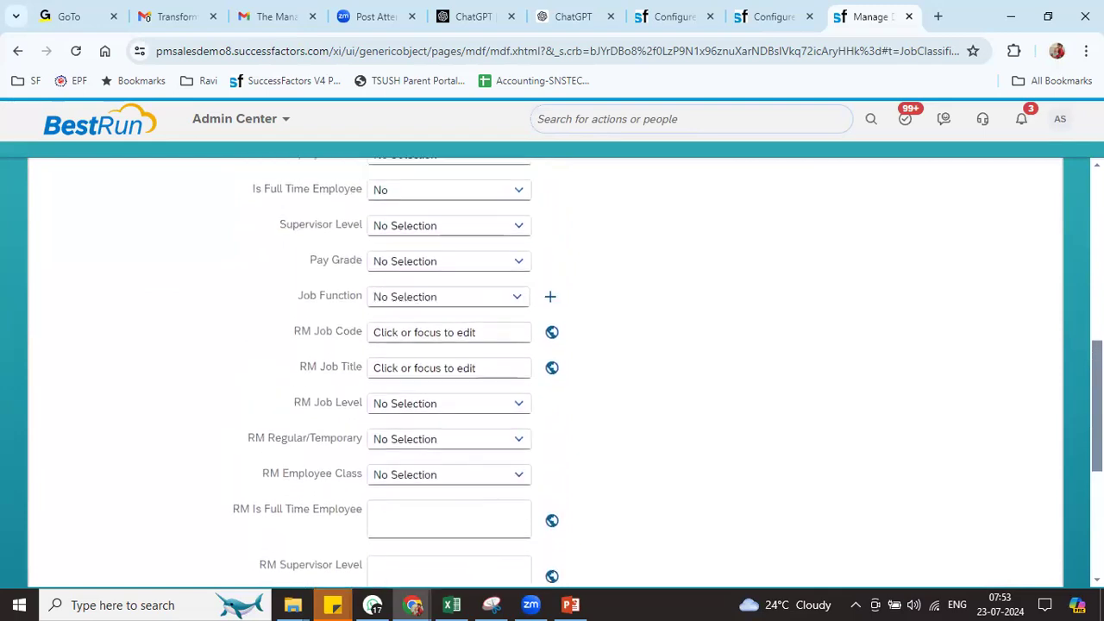
{"action": "scroll", "coordinate": [552, 371], "scroll_direction": "up", "scroll_amount": 2}
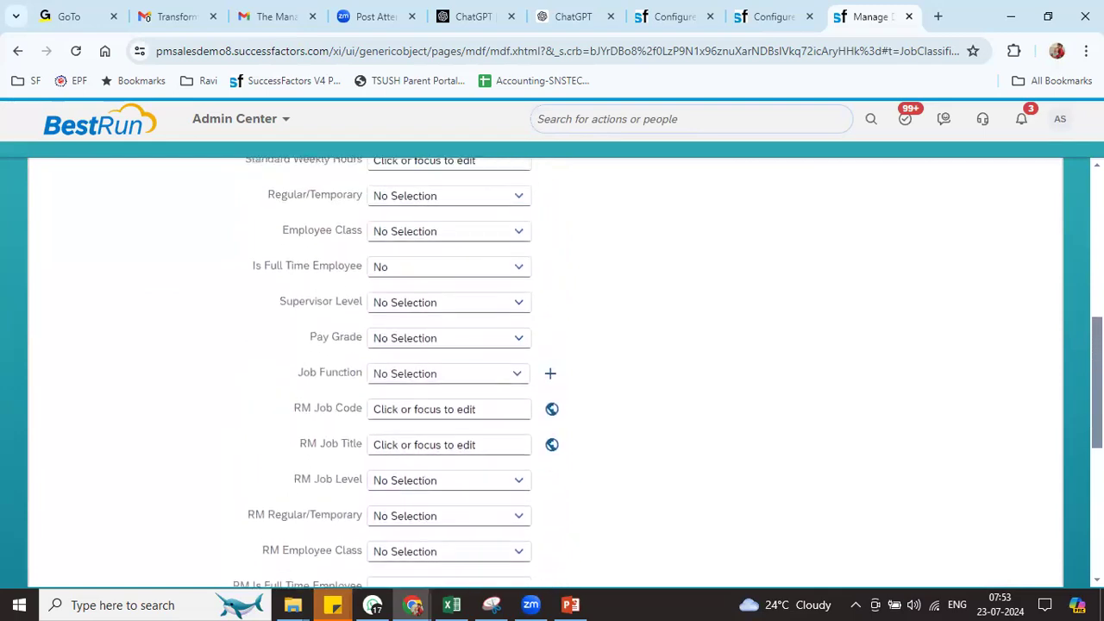
{"action": "scroll", "coordinate": [838, 224], "scroll_direction": "up", "scroll_amount": 10}
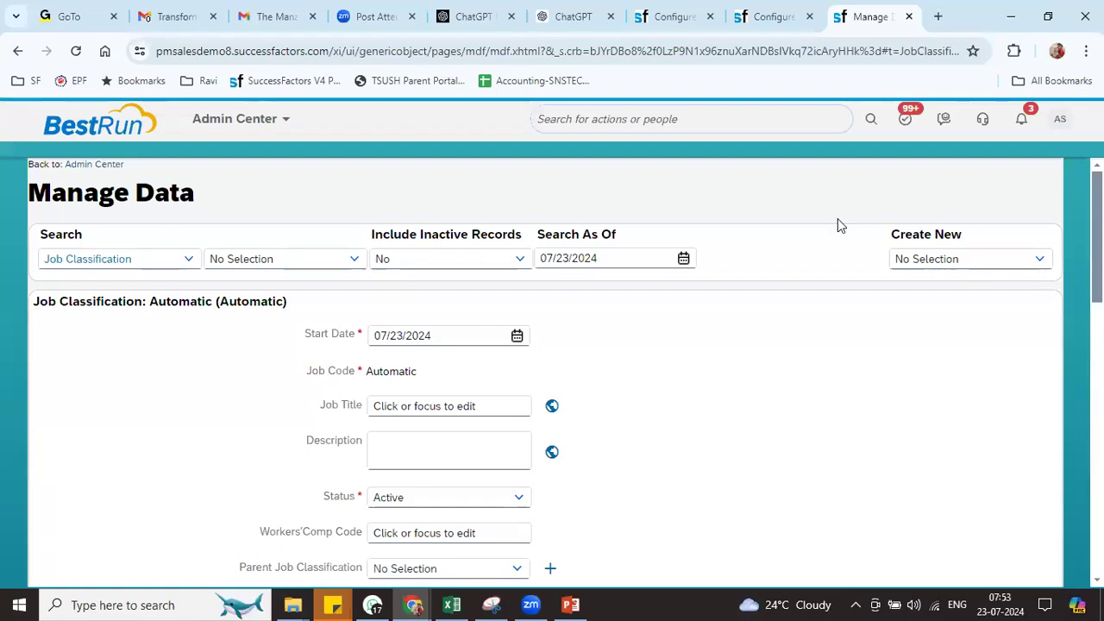
Start a blank new Position record with Select Job Code, then return to the Position definition
{"action": "left_click", "coordinate": [957, 258]}
{"action": "type", "text": "depart"}
{"action": "key", "text": "BackSpace"}
{"action": "key", "text": "BackSpace"}
{"action": "key", "text": "BackSpace"}
{"action": "key", "text": "BackSpace"}
{"action": "key", "text": "BackSpace"}
{"action": "key", "text": "BackSpace"}
{"action": "type", "text": "position"}
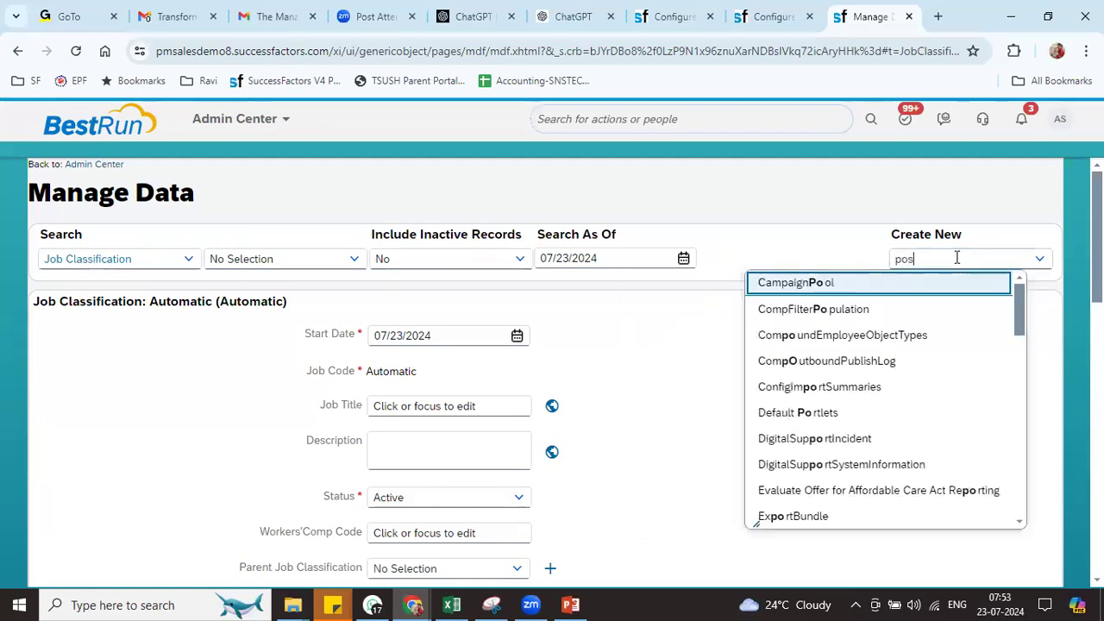
{"action": "left_click", "coordinate": [850, 282]}
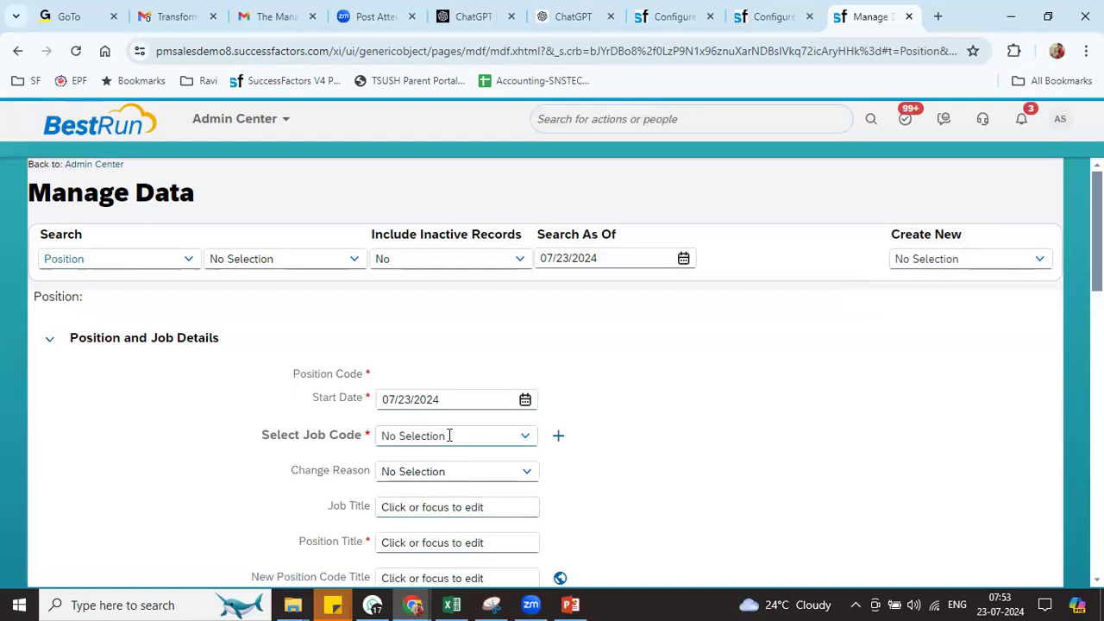
{"action": "left_click", "coordinate": [448, 436]}
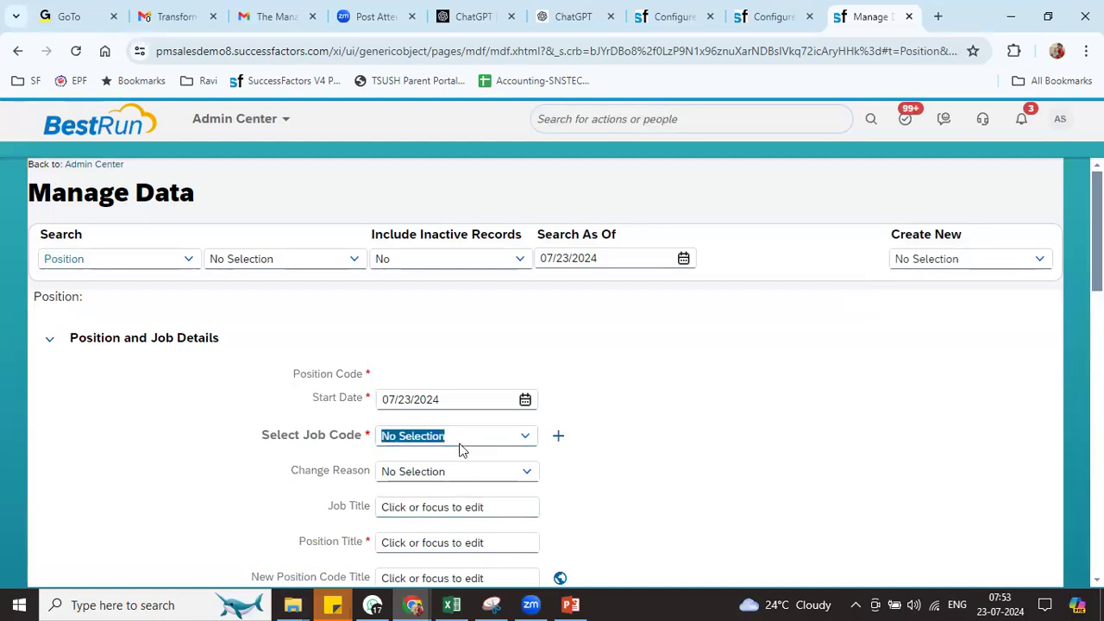
{"action": "scroll", "coordinate": [415, 463], "scroll_direction": "down", "scroll_amount": 10}
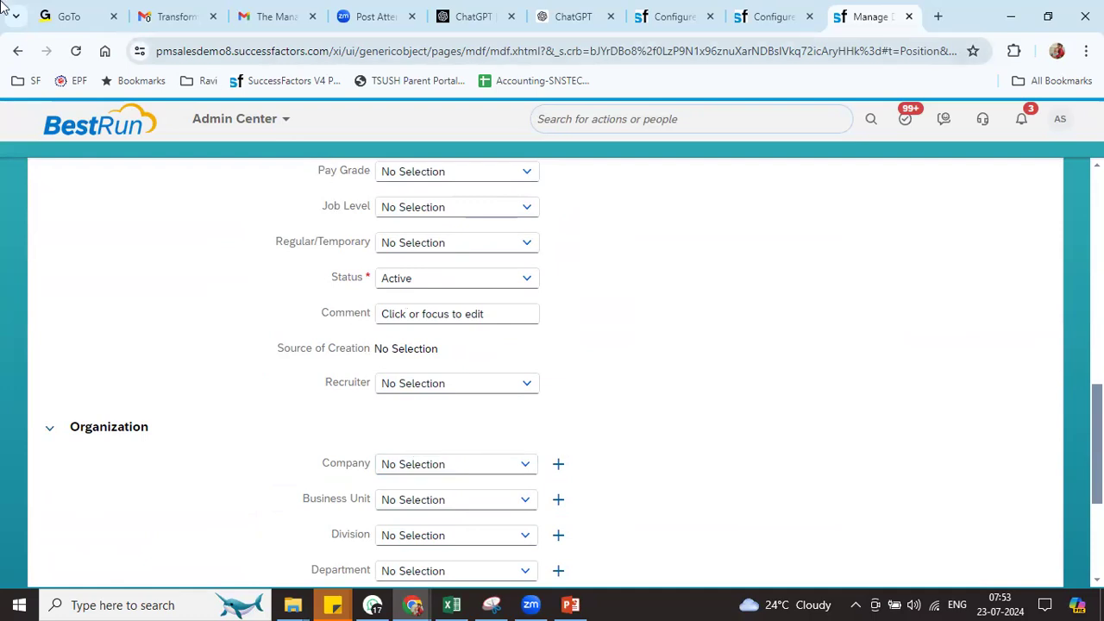
{"action": "left_click", "coordinate": [759, 17]}
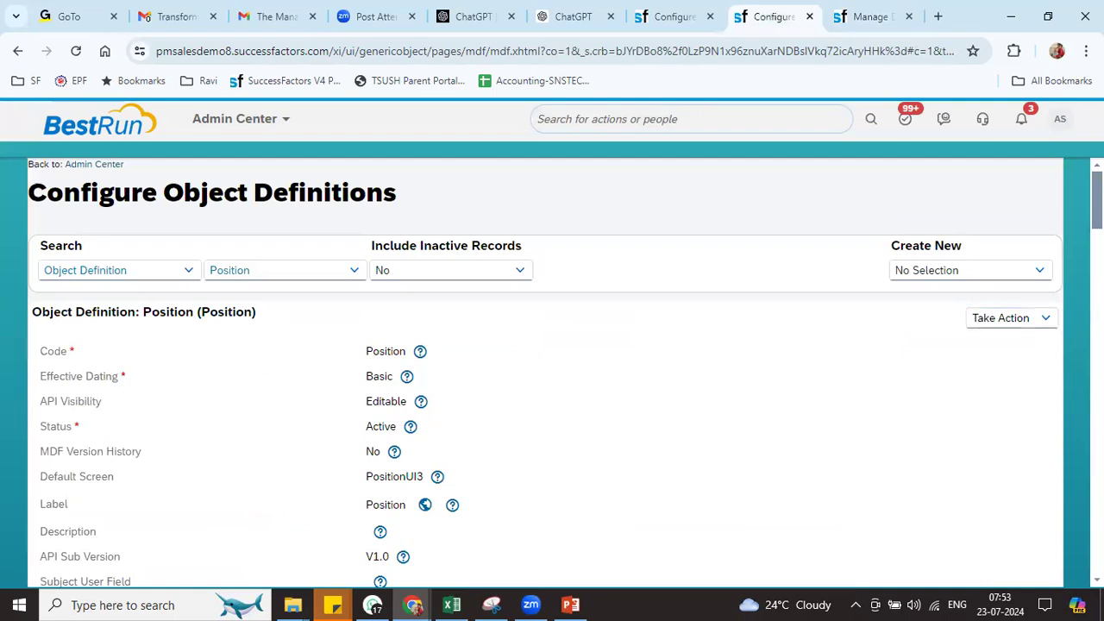
Check the jobCode field's Lower Level Job to Position rule, then close it and the field details
{"action": "scroll", "coordinate": [888, 313], "scroll_direction": "down", "scroll_amount": 7}
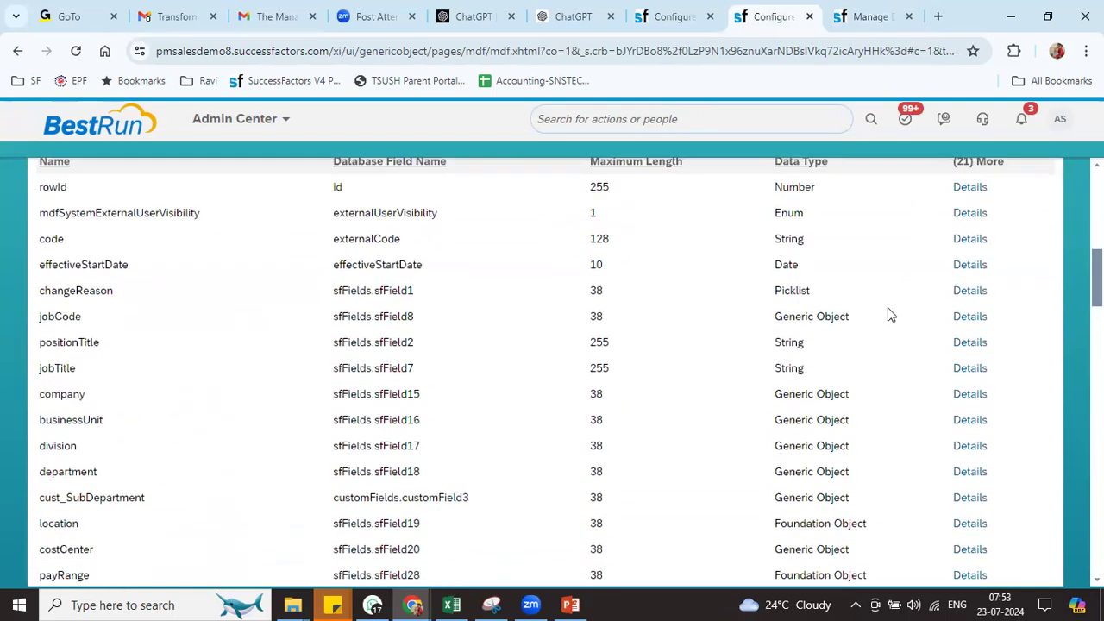
{"action": "left_click", "coordinate": [968, 315]}
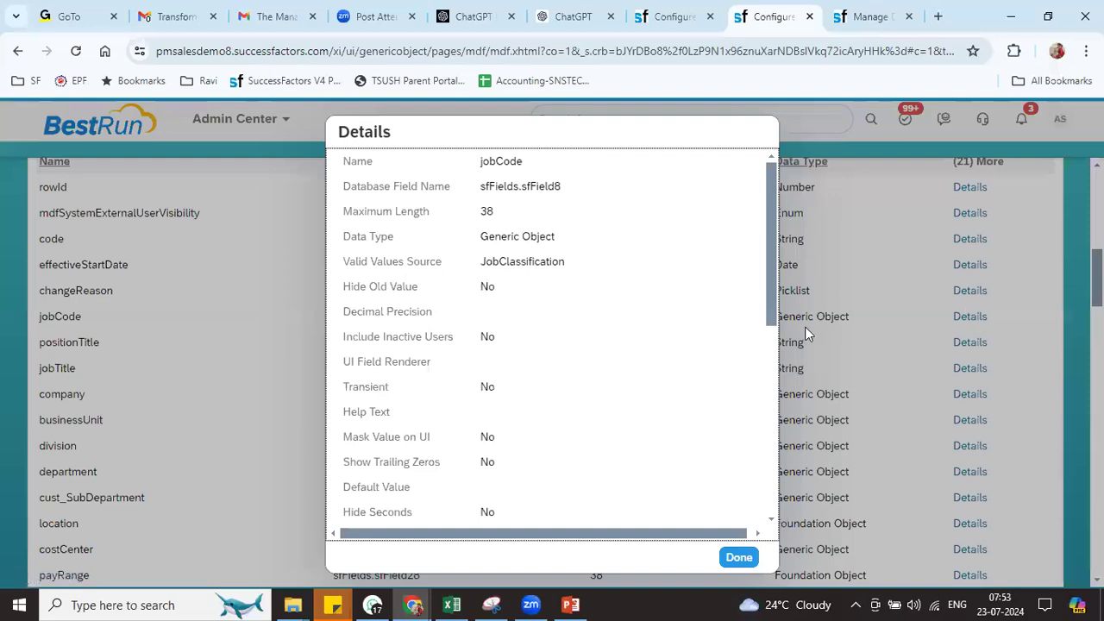
{"action": "left_click_drag", "start_coordinate": [772, 294], "coordinate": [737, 474]}
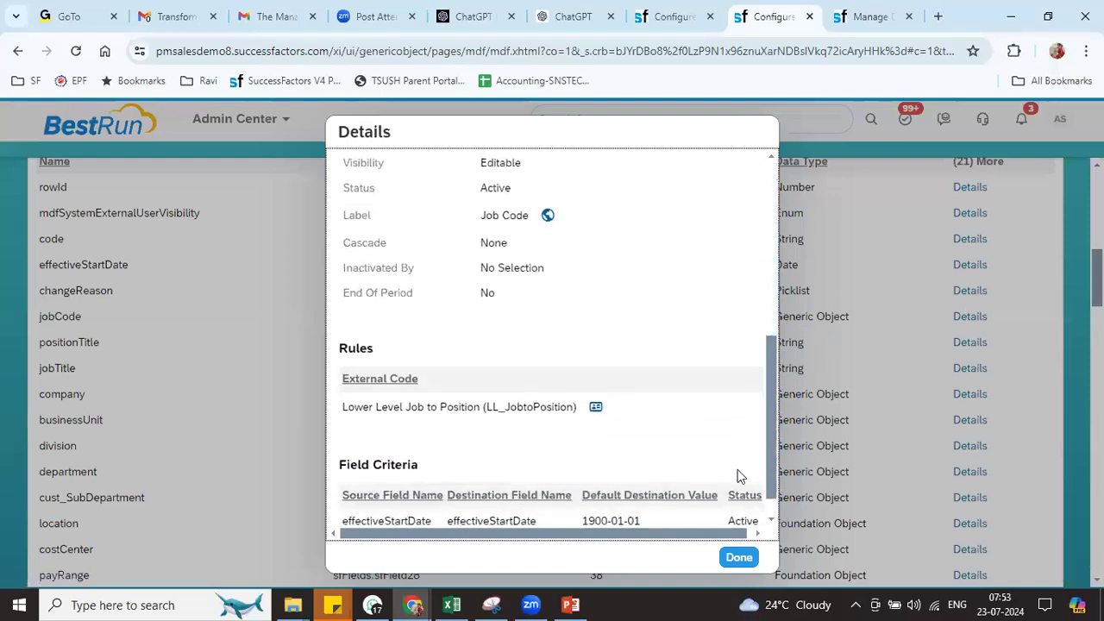
{"action": "left_click", "coordinate": [596, 409]}
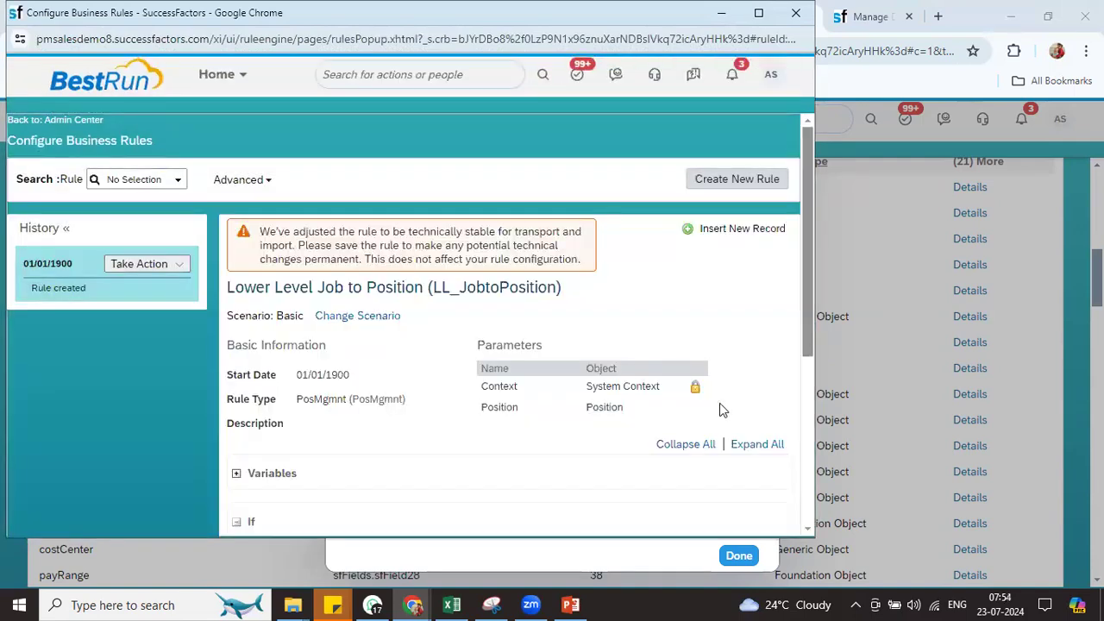
{"action": "left_click_drag", "start_coordinate": [810, 316], "coordinate": [799, 482]}
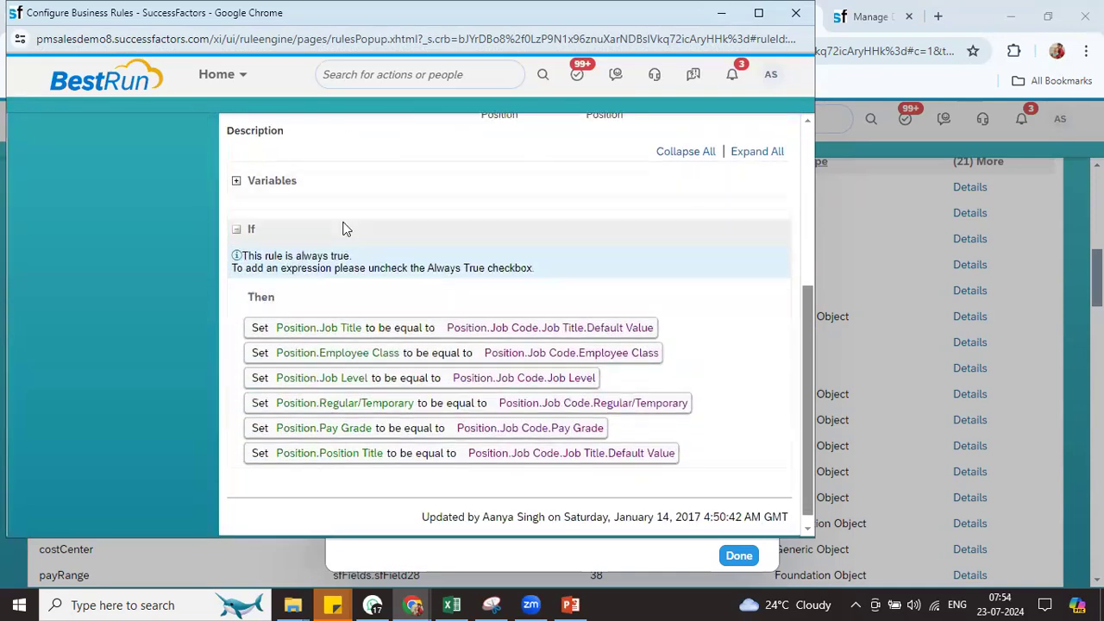
{"action": "left_click", "coordinate": [798, 21]}
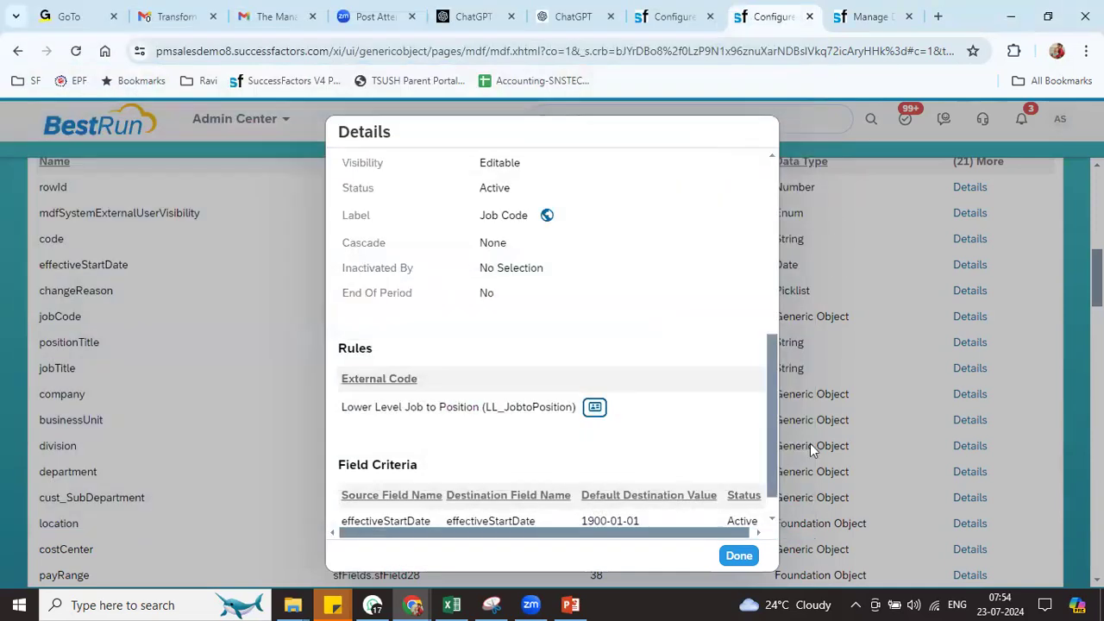
{"action": "left_click", "coordinate": [739, 555]}
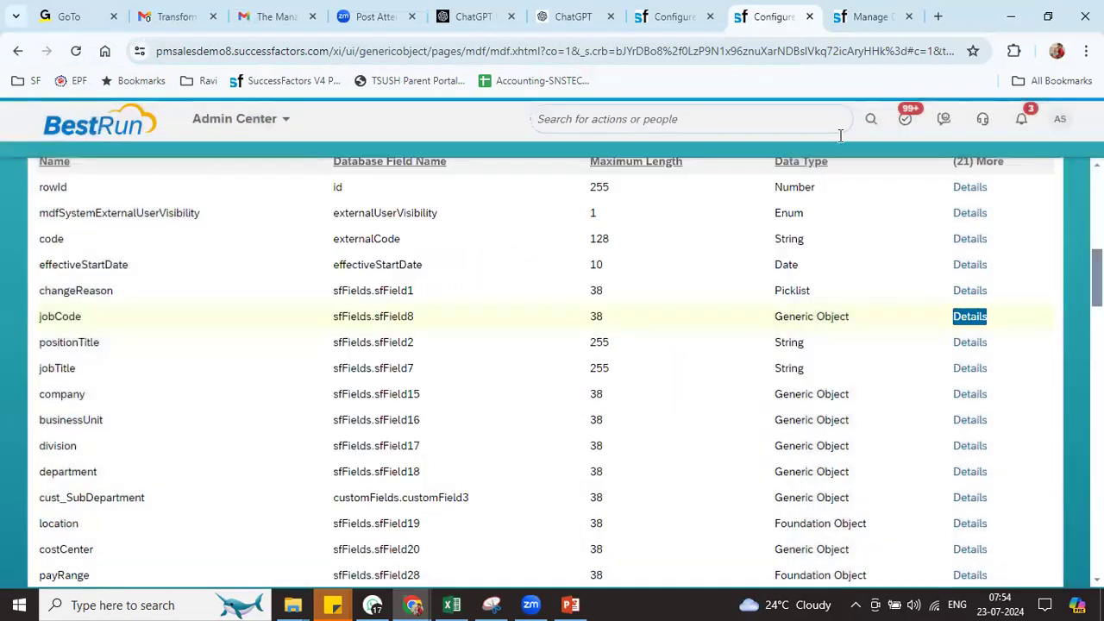
Start a new Rules for MDF Based Objects rule named RIL_FOS_JOB
{"action": "left_click", "coordinate": [867, 17]}
{"action": "left_click", "coordinate": [673, 16]}
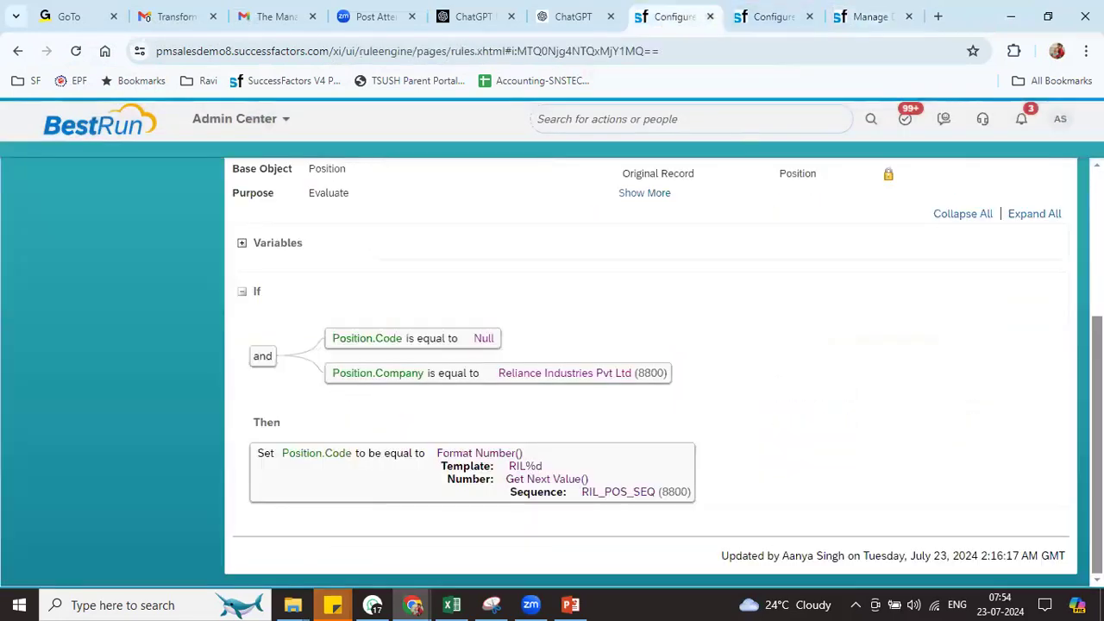
{"action": "scroll", "coordinate": [1001, 432], "scroll_direction": "up", "scroll_amount": 3}
{"action": "left_click", "coordinate": [1014, 226]}
{"action": "scroll", "coordinate": [344, 464], "scroll_direction": "down", "scroll_amount": 4}
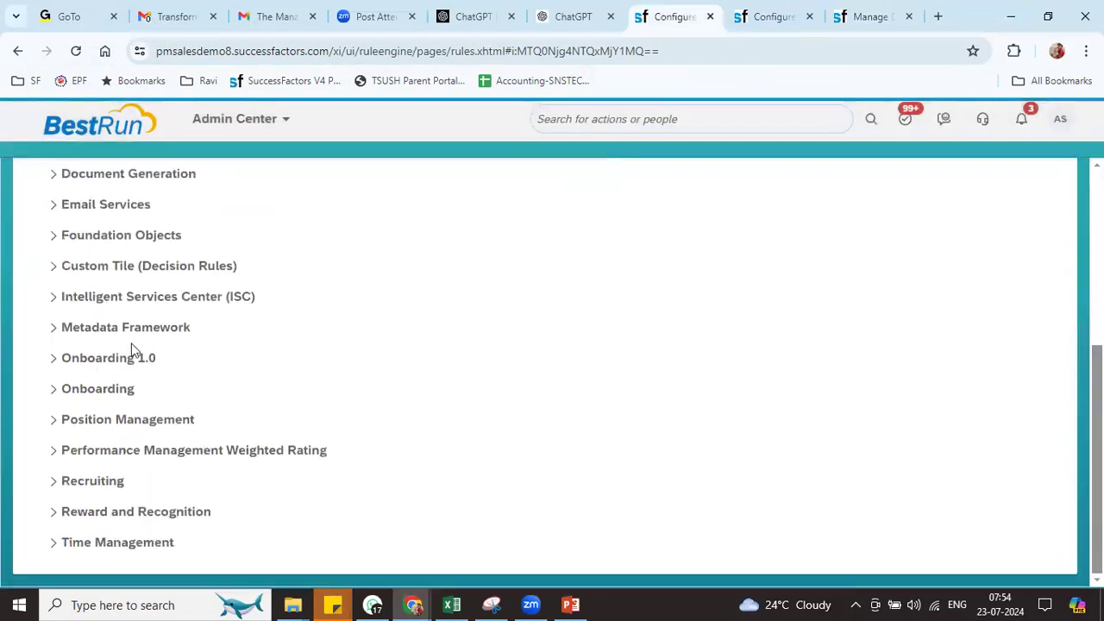
{"action": "left_click", "coordinate": [125, 329]}
{"action": "left_click", "coordinate": [86, 348]}
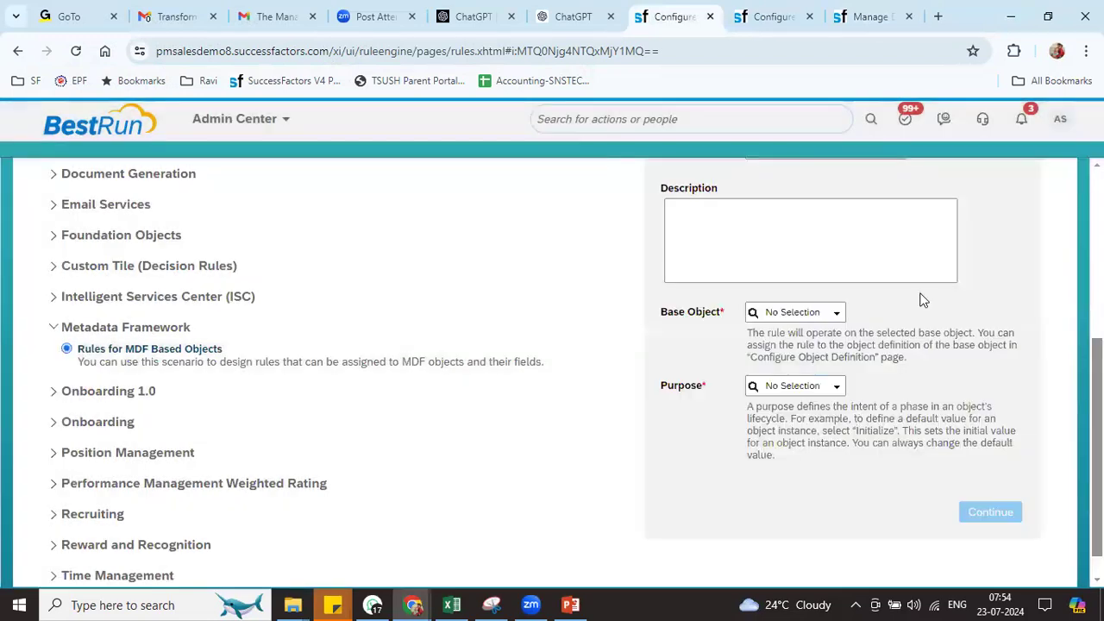
{"action": "scroll", "coordinate": [875, 299], "scroll_direction": "up", "scroll_amount": 3}
{"action": "left_click", "coordinate": [808, 290]}
{"action": "type", "text": "RIL_FOS_JOB"}
{"action": "key", "text": "Tab"}
{"action": "key", "text": "Tab"}
{"action": "key", "text": "Tab"}
{"action": "key", "text": "Tab"}
{"action": "key", "text": "Tab"}
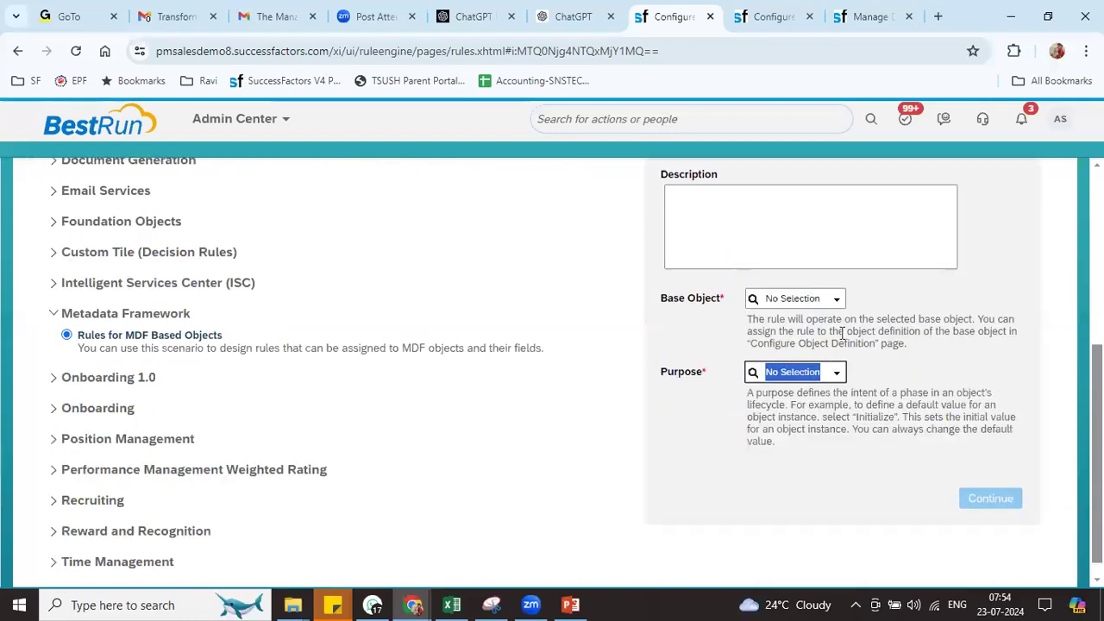
Set the rule's base object to Position and its purpose to Evaluate
{"action": "left_click", "coordinate": [771, 291]}
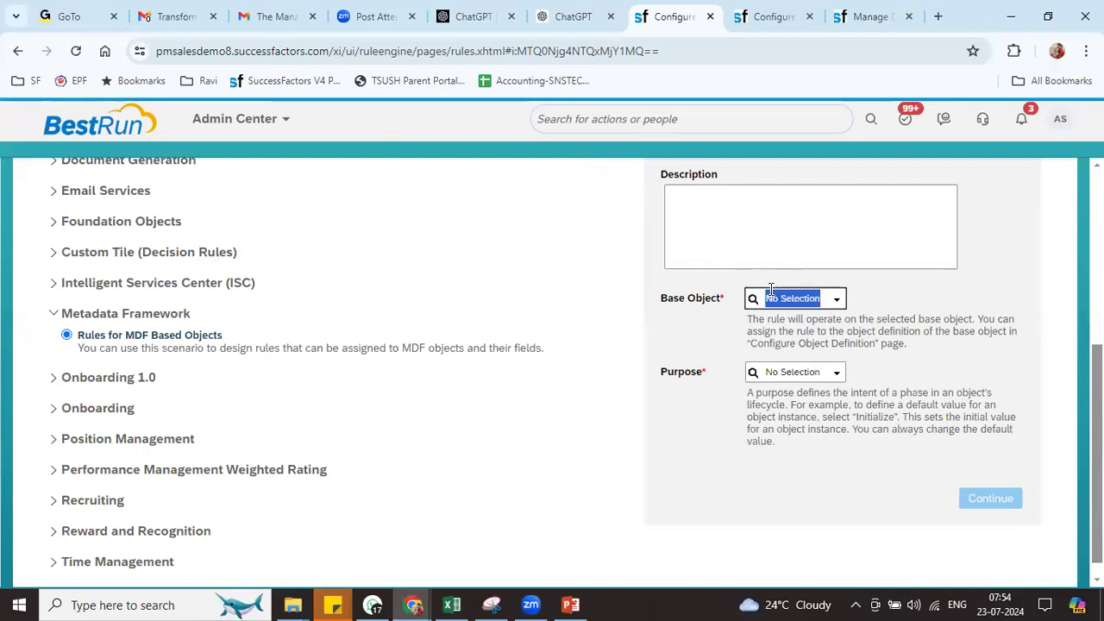
{"action": "type", "text": "positi"}
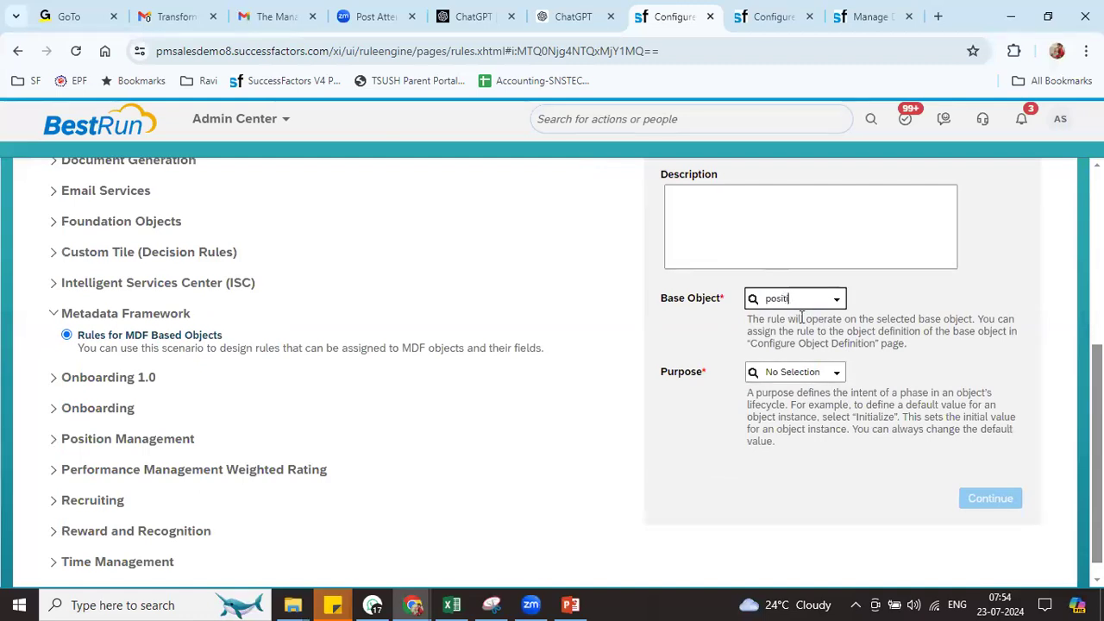
{"action": "left_click", "coordinate": [811, 353]}
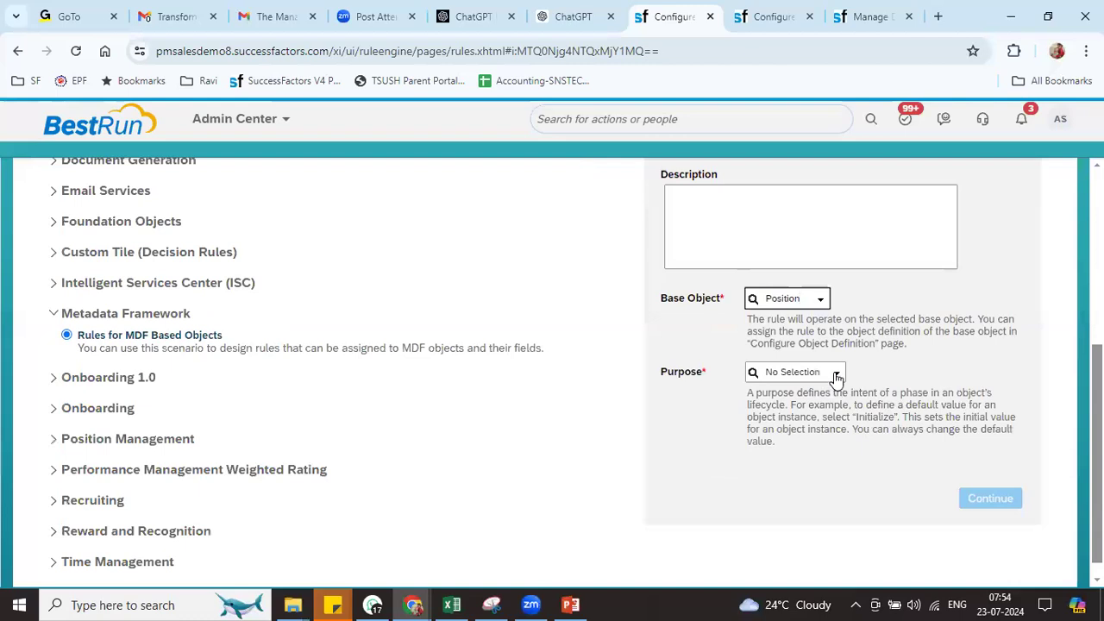
{"action": "left_click", "coordinate": [835, 374]}
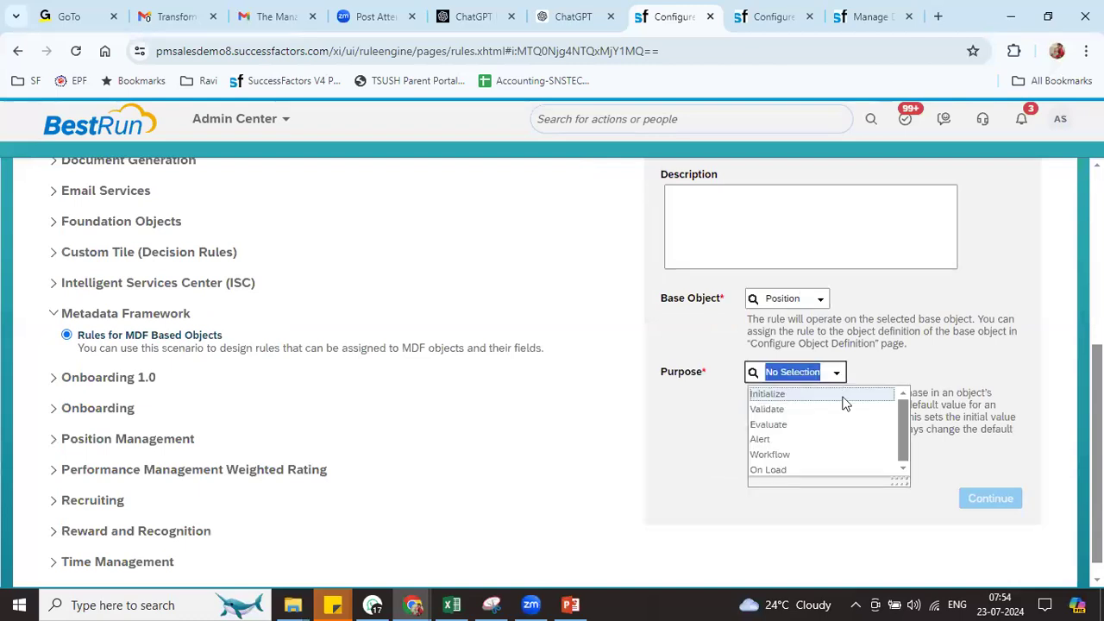
{"action": "left_click", "coordinate": [794, 429]}
Set the If condition to Position.Job Code equals RIL General Manager (7000076)
{"action": "left_click", "coordinate": [990, 500]}
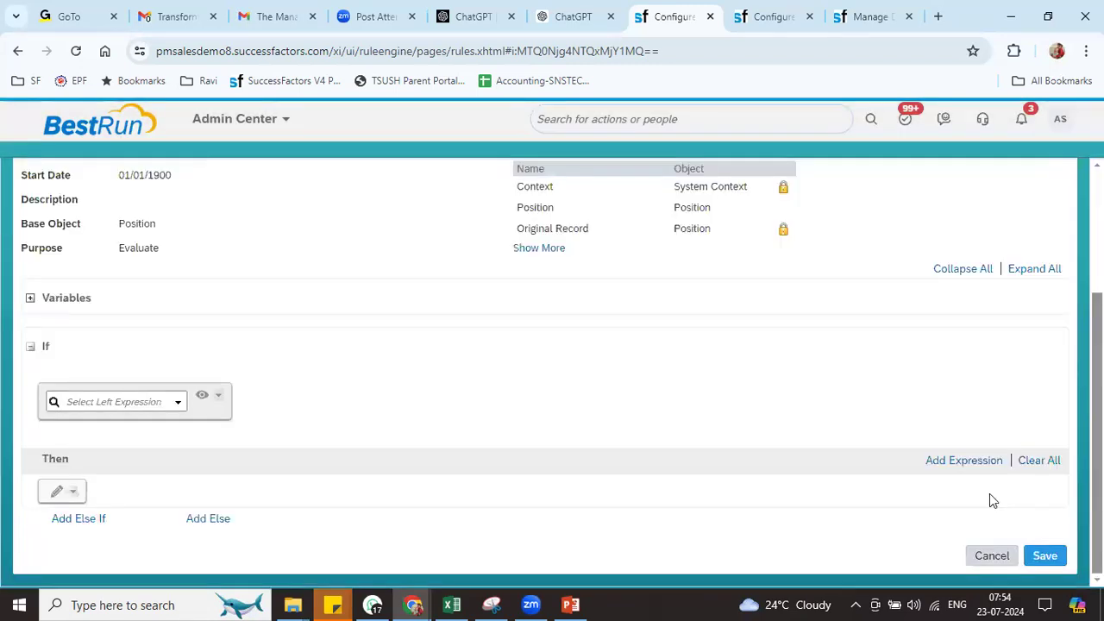
{"action": "left_click", "coordinate": [178, 402]}
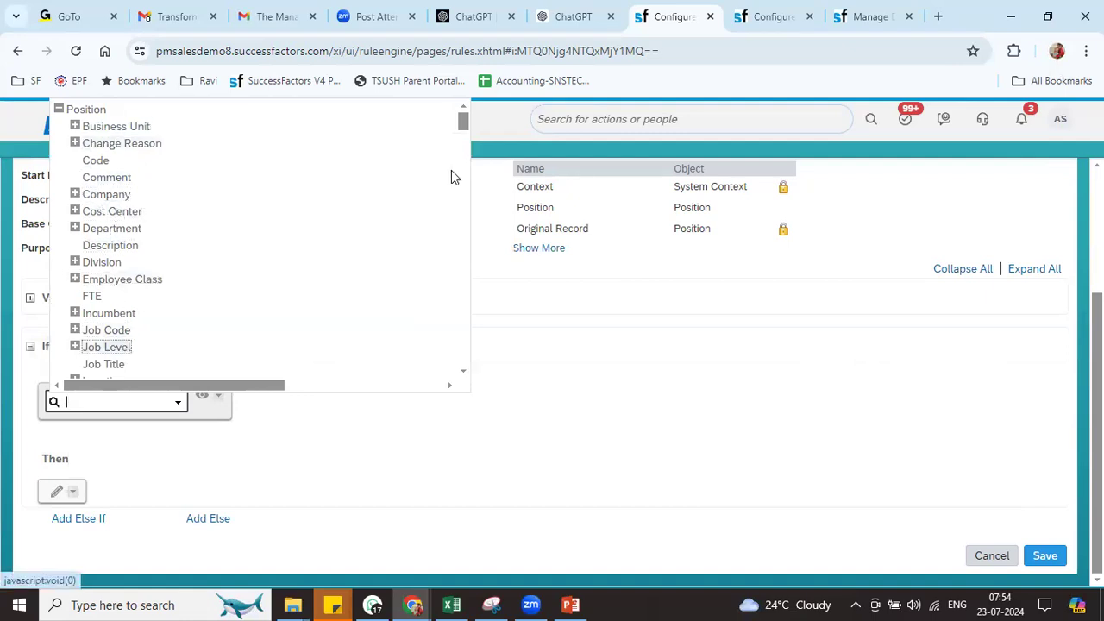
{"action": "left_click", "coordinate": [89, 333]}
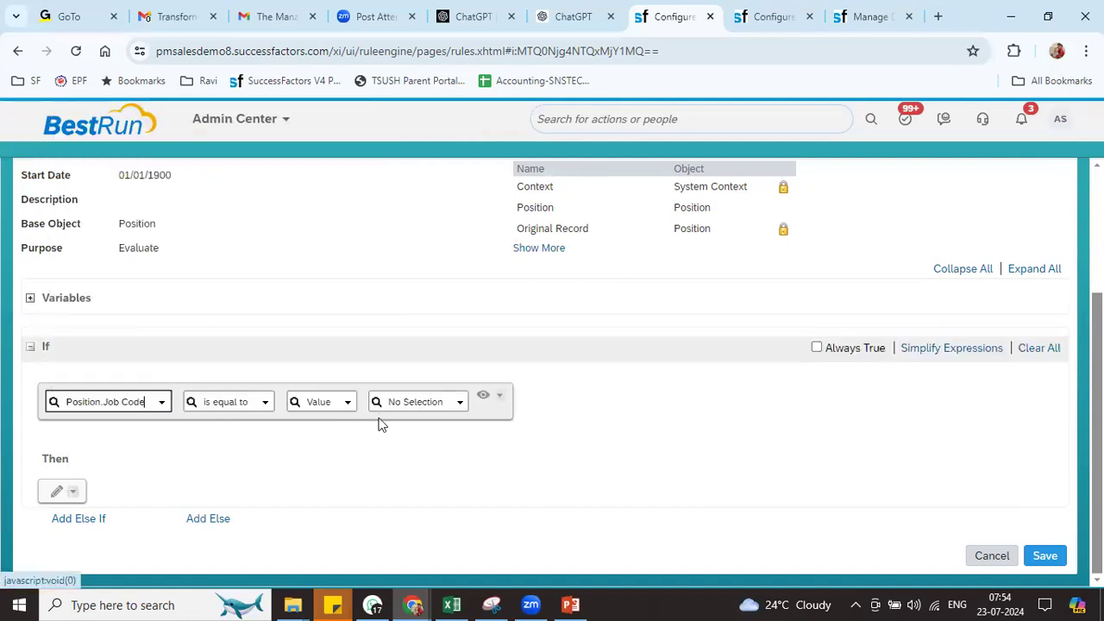
{"action": "left_click", "coordinate": [424, 400]}
{"action": "type", "text": "ril"}
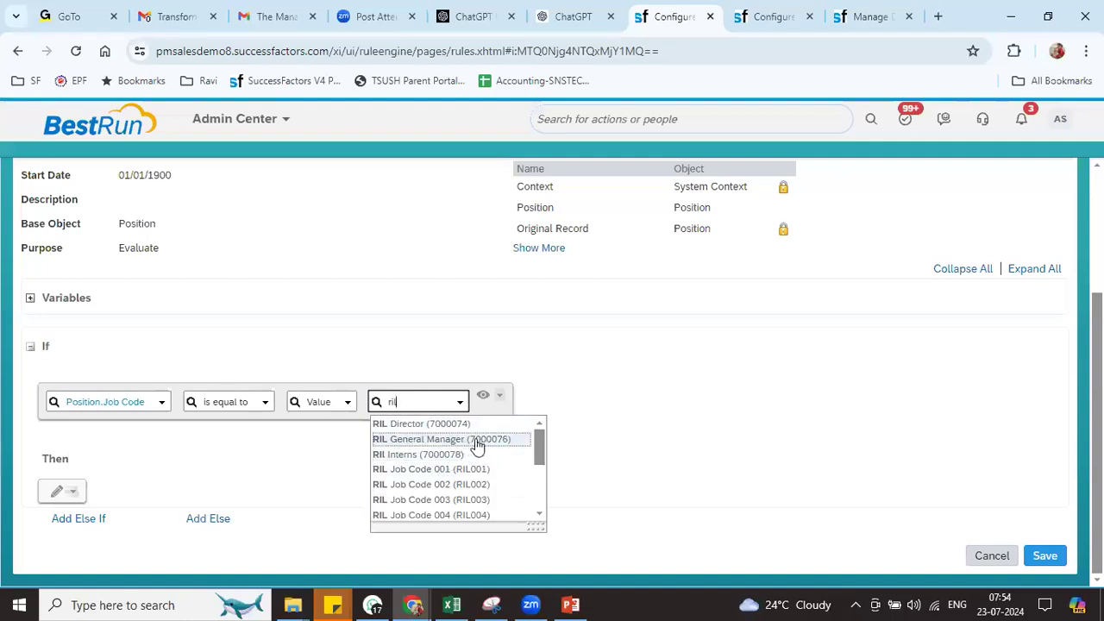
{"action": "left_click", "coordinate": [477, 440]}
Wrap the condition in an OR group and add another expression
{"action": "left_click", "coordinate": [581, 397]}
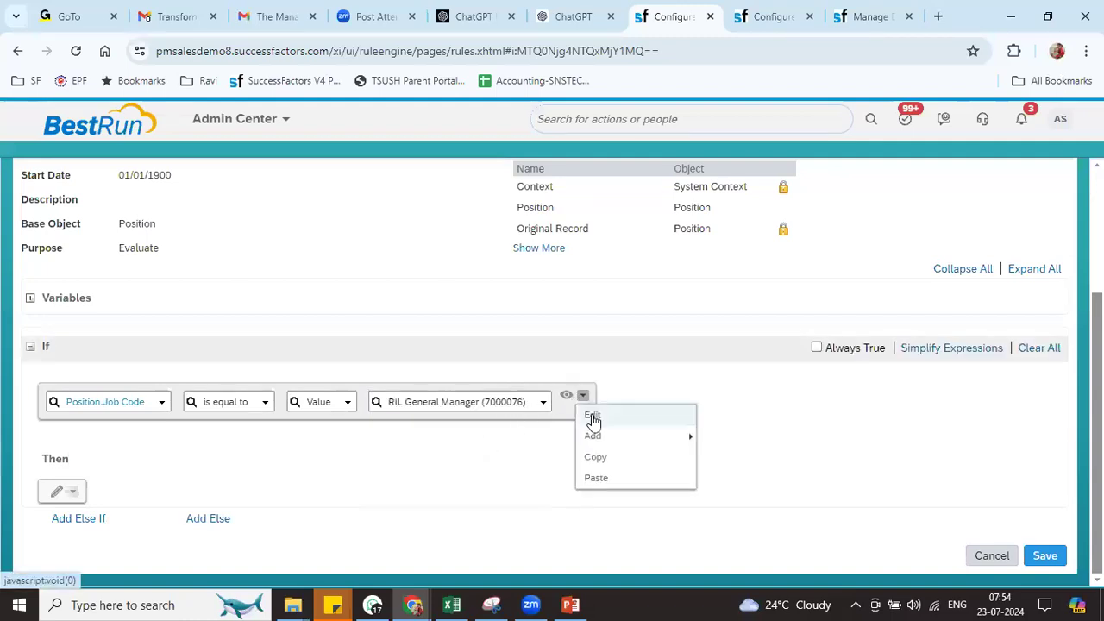
{"action": "mouse_move", "coordinate": [594, 436]}
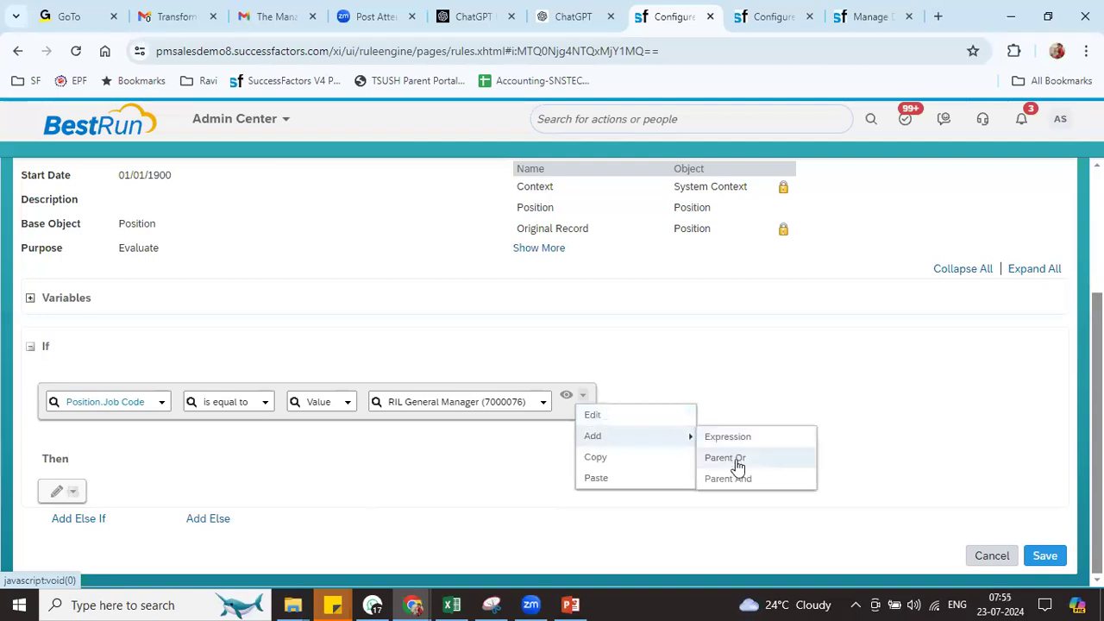
{"action": "left_click", "coordinate": [728, 458]}
{"action": "left_click", "coordinate": [686, 396]}
{"action": "mouse_move", "coordinate": [737, 436]}
{"action": "left_click", "coordinate": [816, 435]}
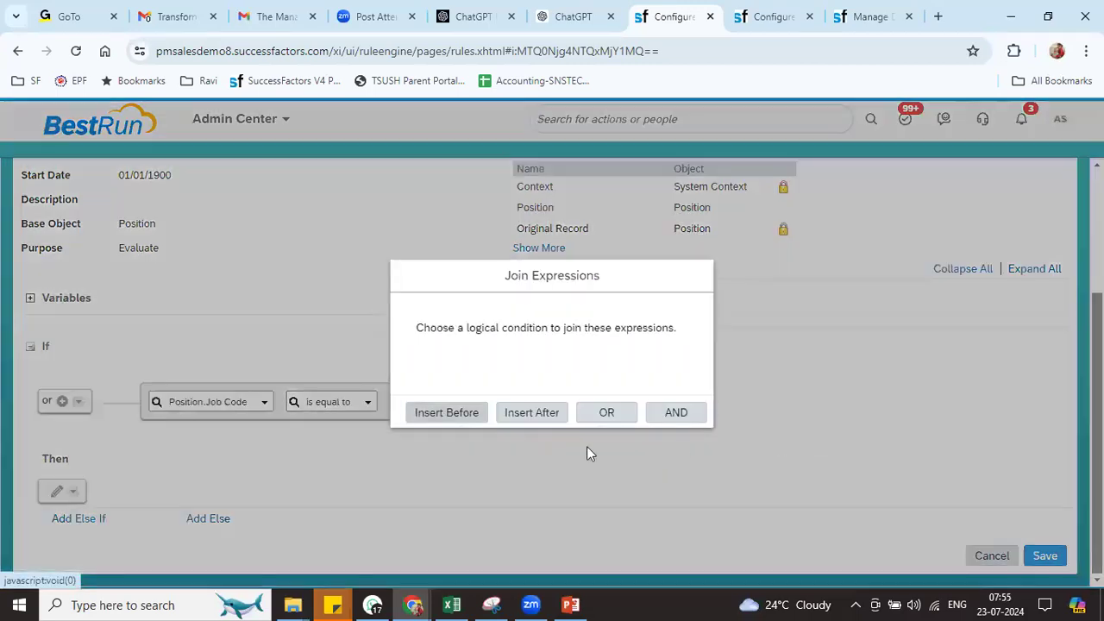
Join with OR and paste a copied condition matching RIL Director (7000074)
{"action": "left_click", "coordinate": [617, 414]}
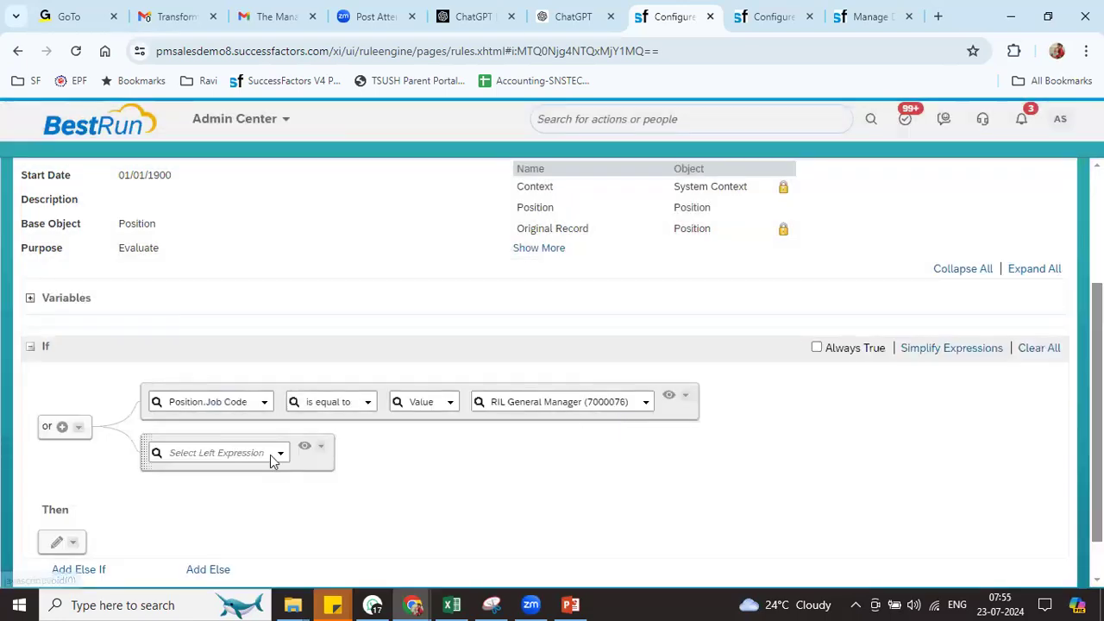
{"action": "left_click", "coordinate": [684, 399]}
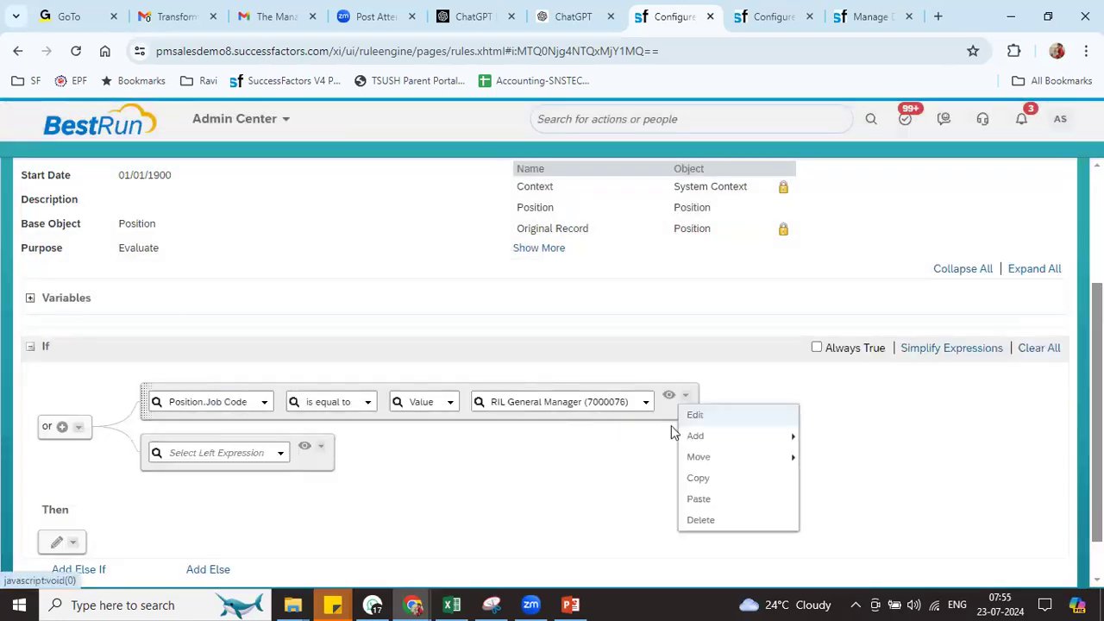
{"action": "left_click", "coordinate": [695, 479]}
{"action": "left_click", "coordinate": [321, 448]}
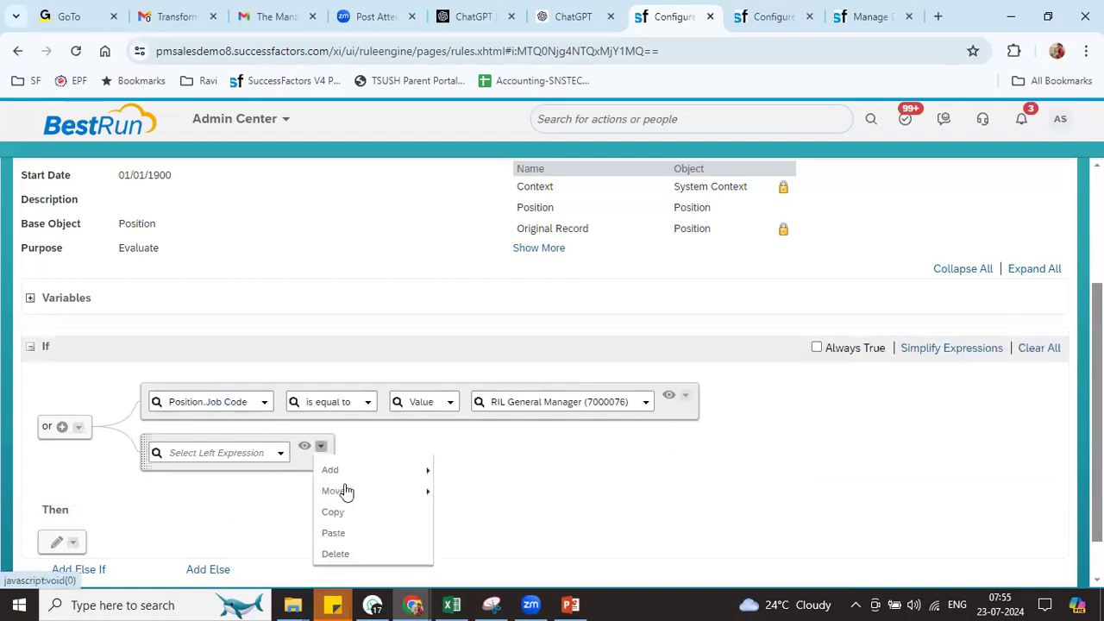
{"action": "left_click", "coordinate": [343, 557]}
{"action": "left_click", "coordinate": [585, 453]}
{"action": "type", "text": "RIL"}
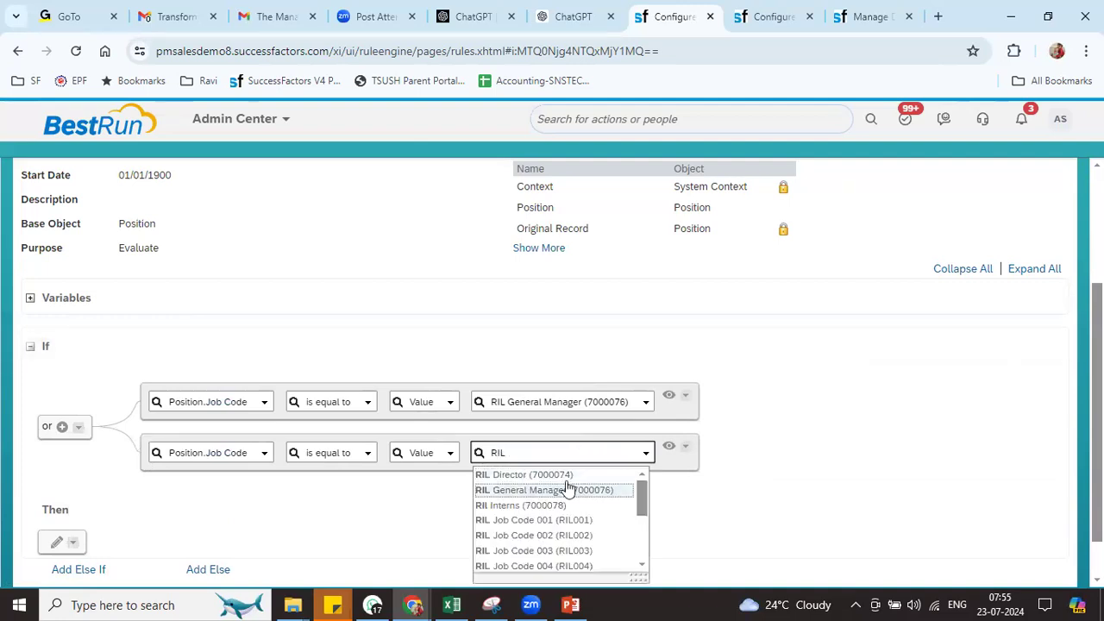
{"action": "left_click", "coordinate": [570, 475]}
Add a third OR condition for RIL Interns (7000078) and collapse the conditions to read-only
{"action": "left_click", "coordinate": [645, 446]}
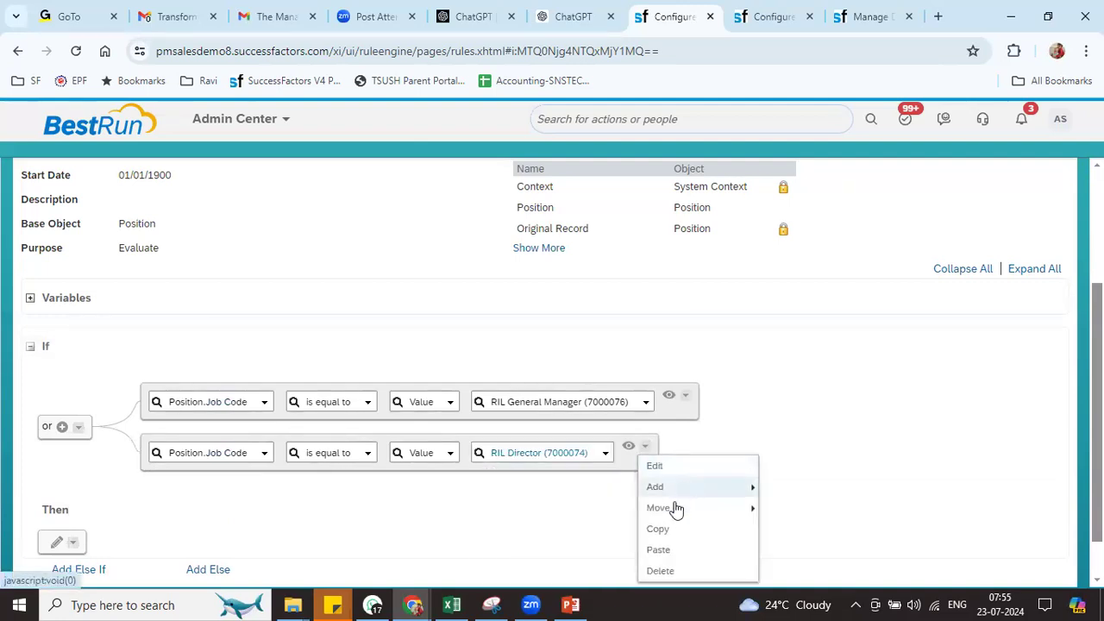
{"action": "left_click", "coordinate": [659, 548]}
{"action": "left_click", "coordinate": [534, 411]}
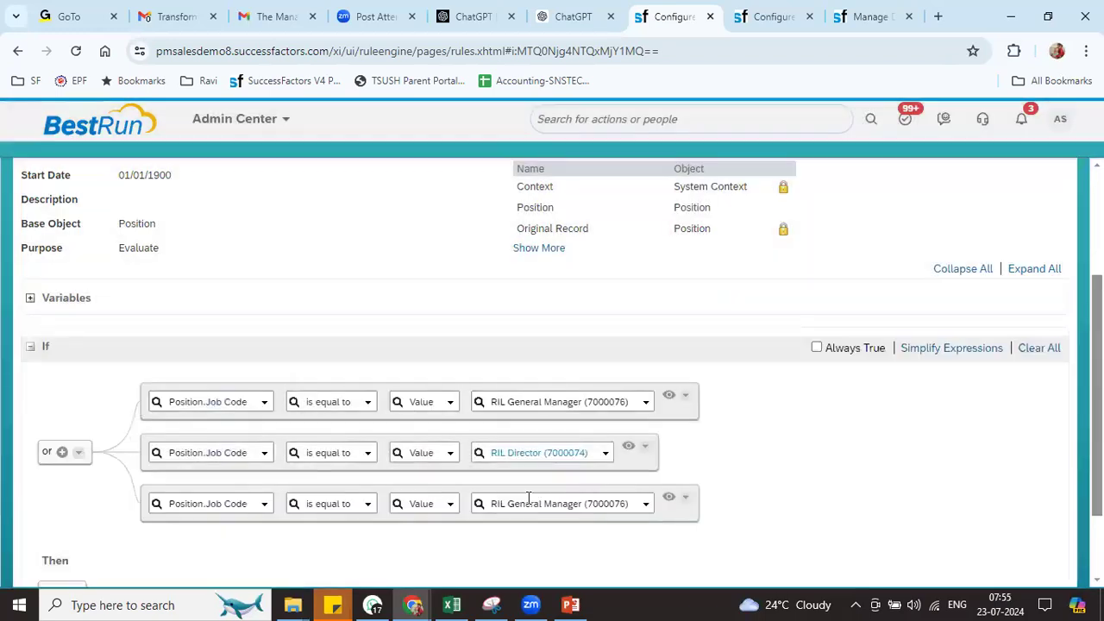
{"action": "left_click", "coordinate": [559, 506]}
{"action": "type", "text": "ril"}
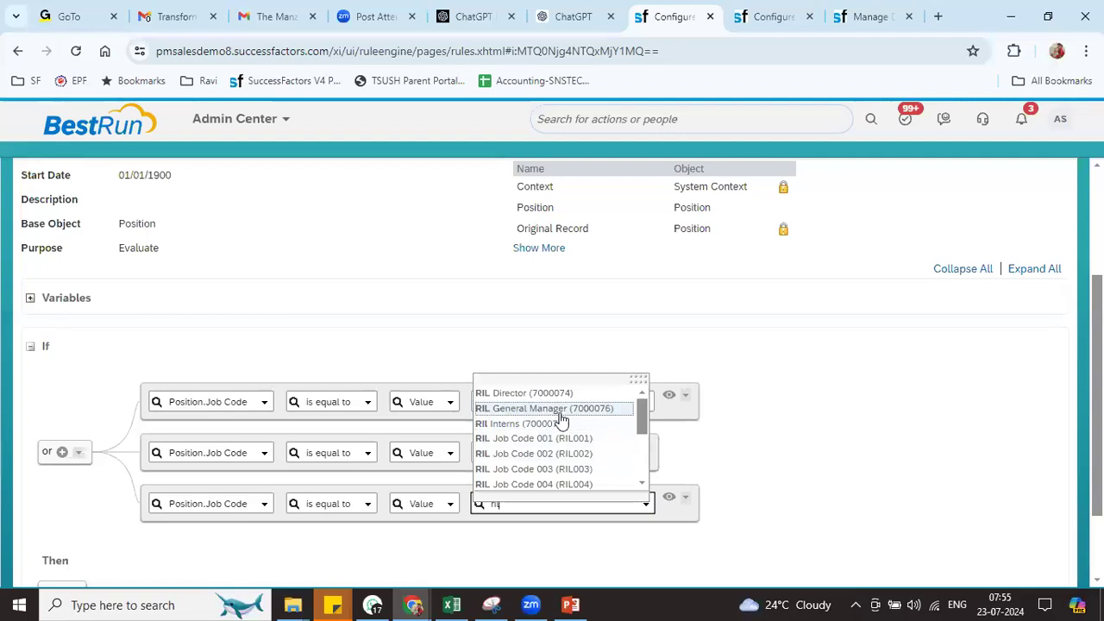
{"action": "left_click", "coordinate": [561, 424]}
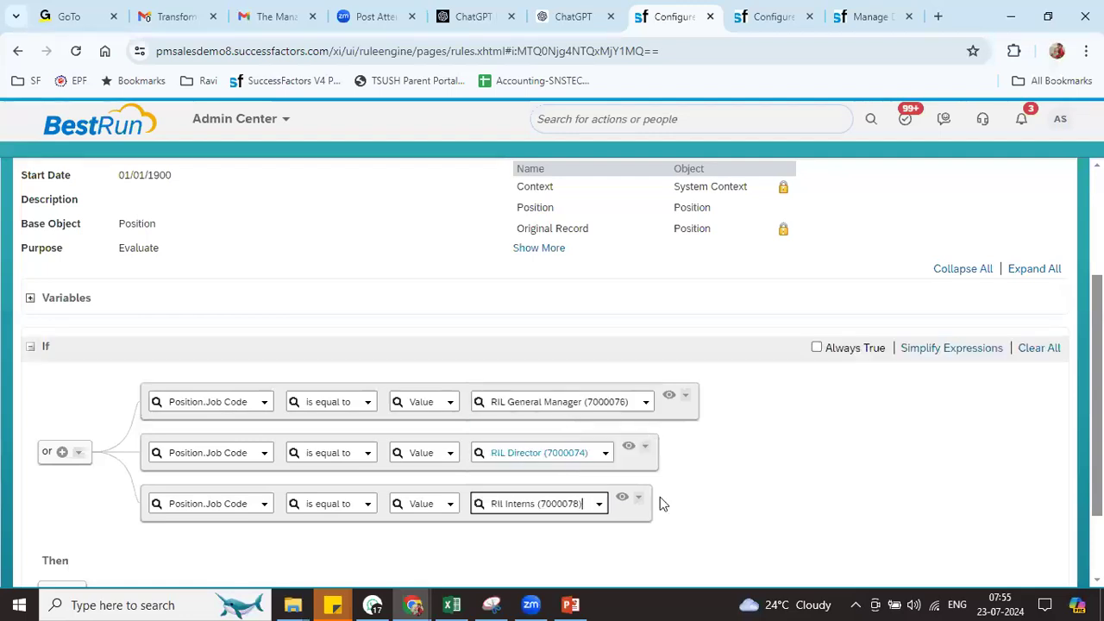
{"action": "left_click", "coordinate": [668, 394]}
{"action": "left_click", "coordinate": [639, 441]}
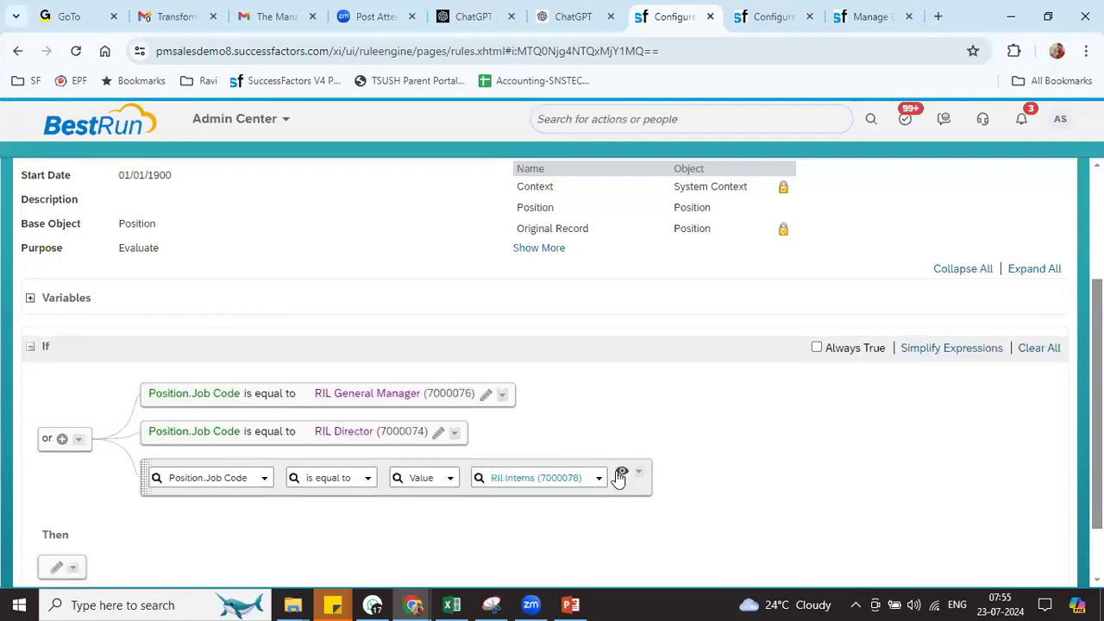
{"action": "left_click", "coordinate": [621, 475]}
Add a fourth OR condition for Job Code equal to RIL Manager (7000077)
{"action": "left_click", "coordinate": [447, 471]}
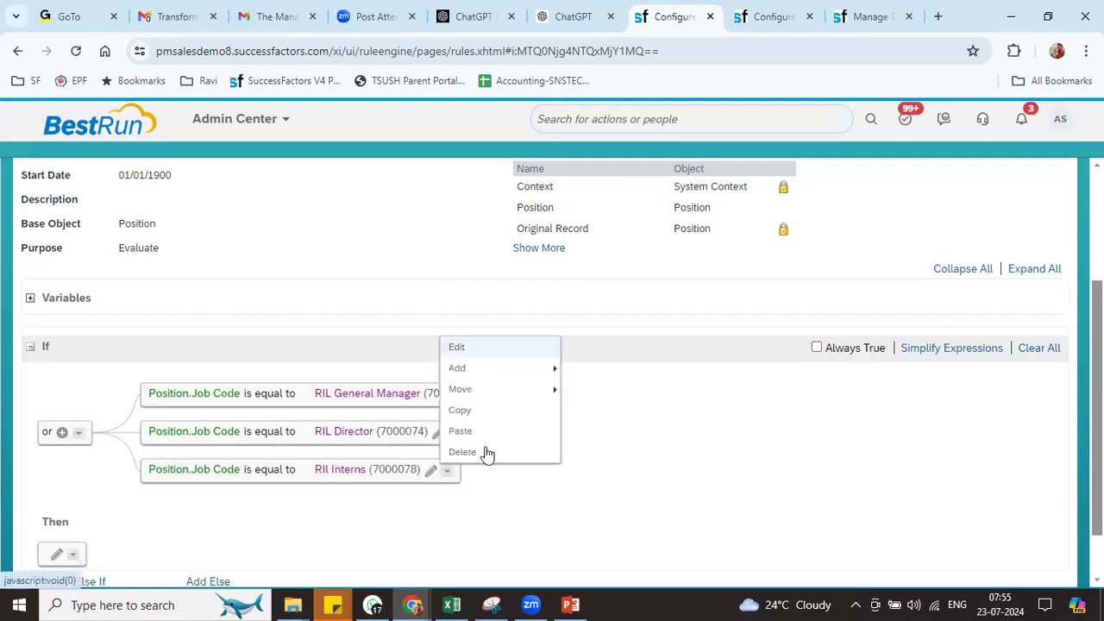
{"action": "mouse_move", "coordinate": [514, 375]}
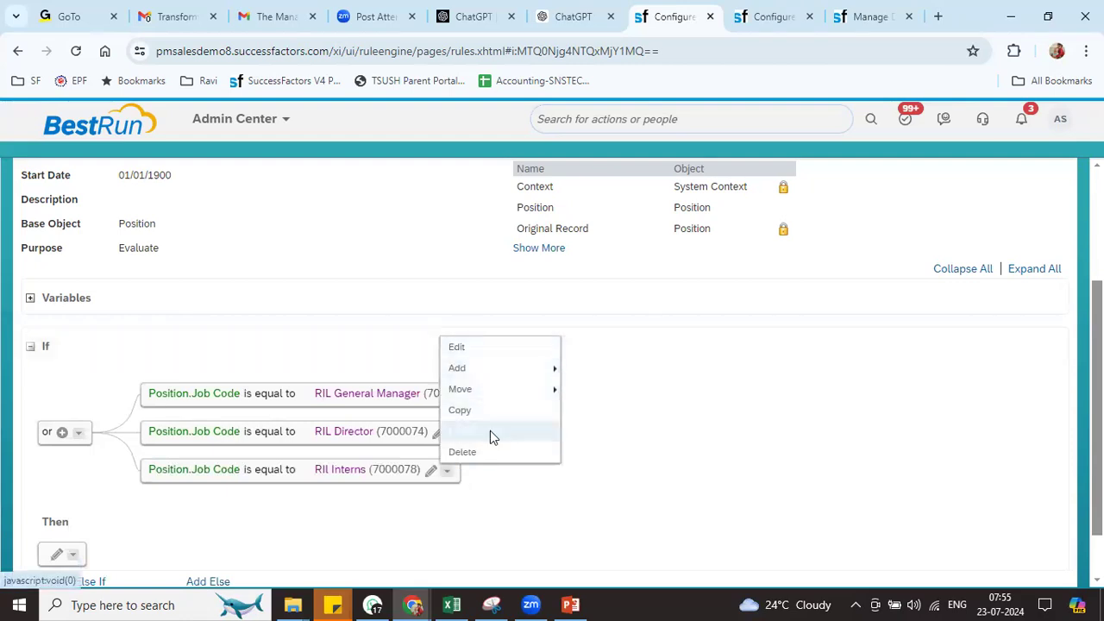
{"action": "left_click", "coordinate": [490, 431]}
{"action": "left_click", "coordinate": [524, 413]}
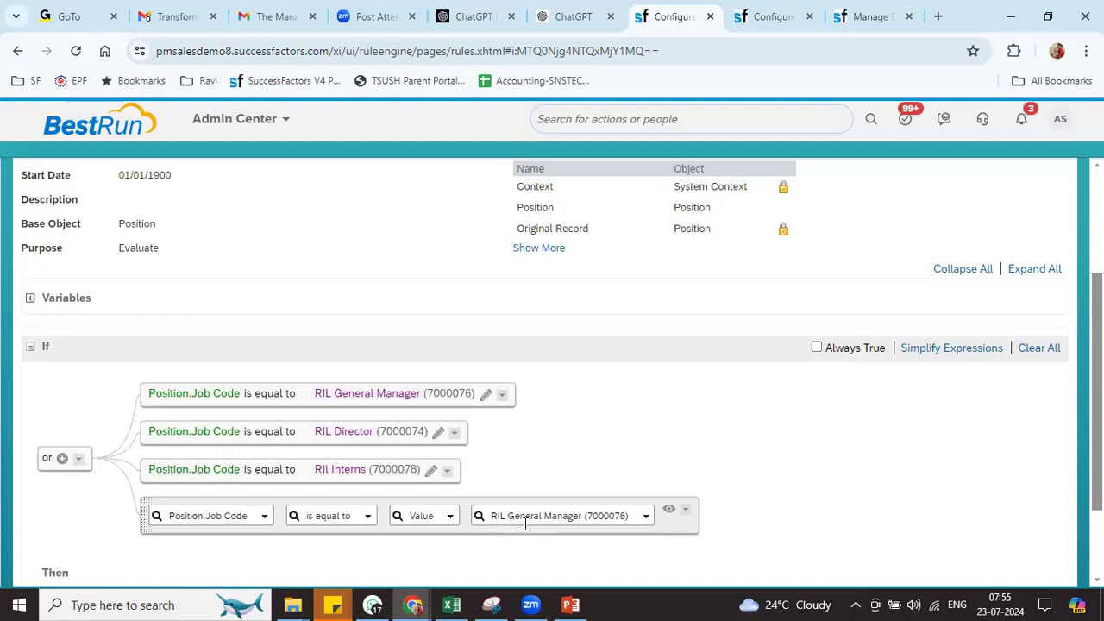
{"action": "left_click", "coordinate": [525, 516]}
{"action": "type", "text": "r"}
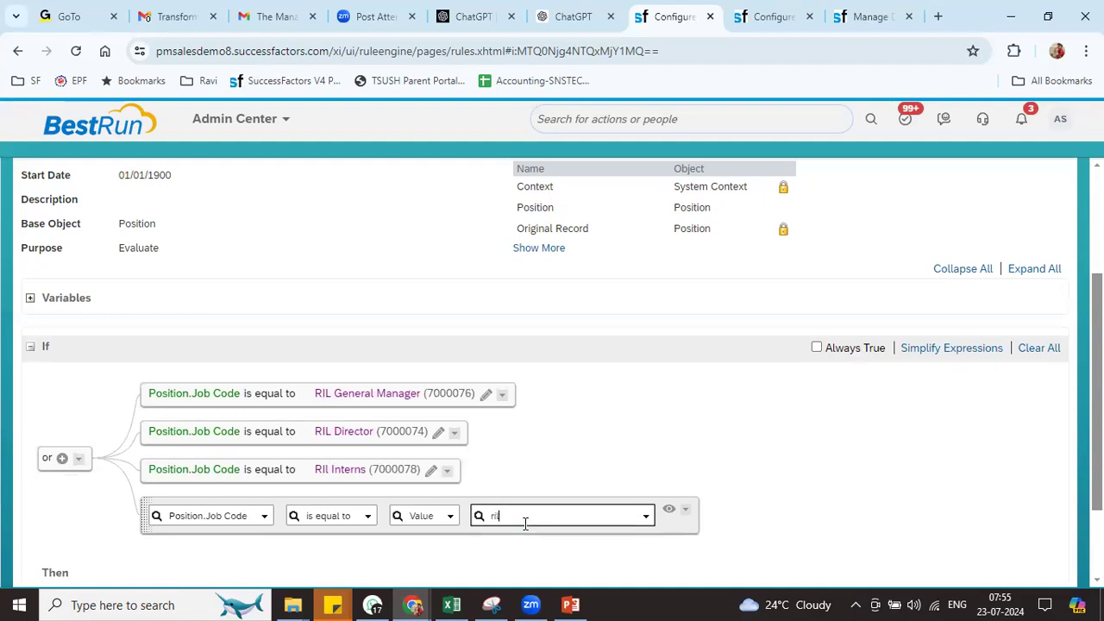
{"action": "type", "text": "il"}
{"action": "left_click_drag", "start_coordinate": [644, 426], "coordinate": [642, 473]}
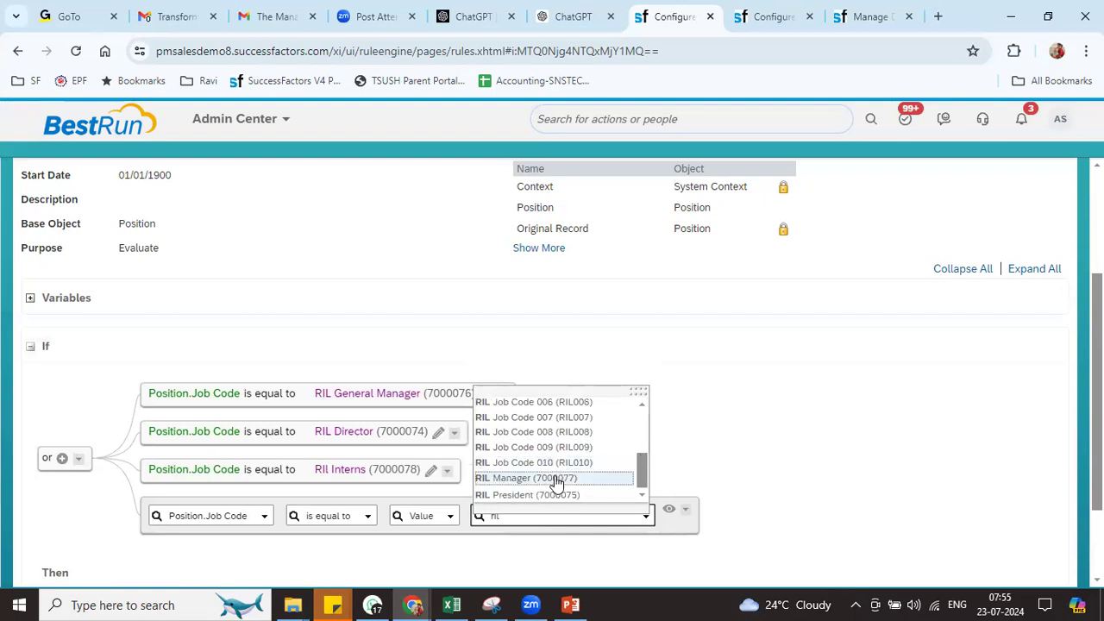
{"action": "left_click", "coordinate": [558, 483]}
{"action": "left_click", "coordinate": [650, 510]}
{"action": "left_click", "coordinate": [633, 510]}
Add and commit a fifth OR condition for RIL President (7000075)
{"action": "left_click", "coordinate": [459, 509]}
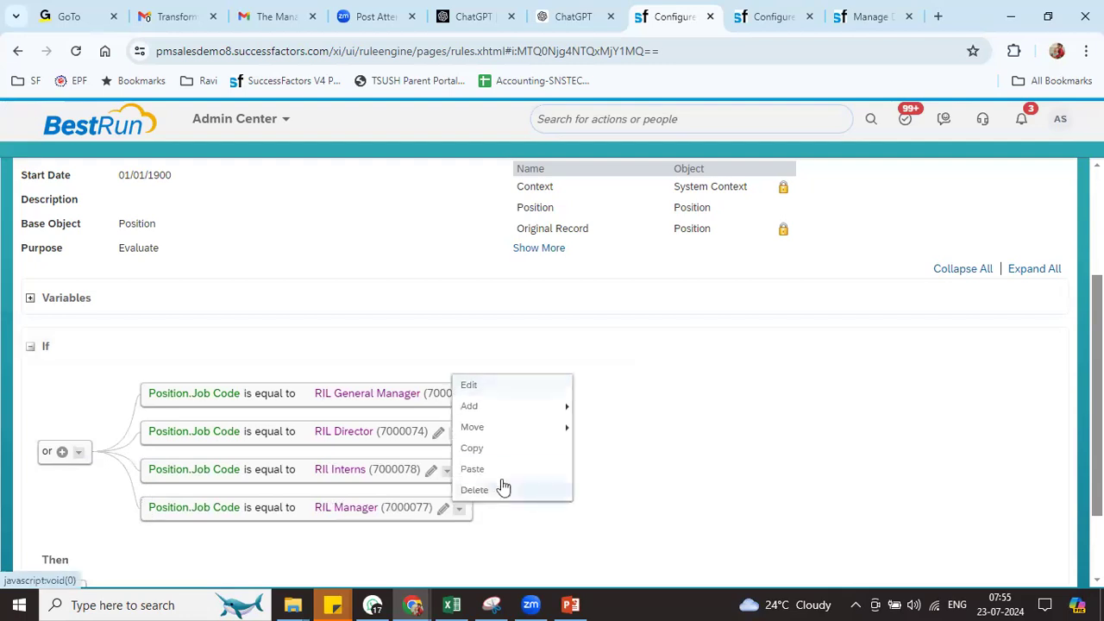
{"action": "left_click", "coordinate": [495, 469]}
{"action": "left_click", "coordinate": [602, 414]}
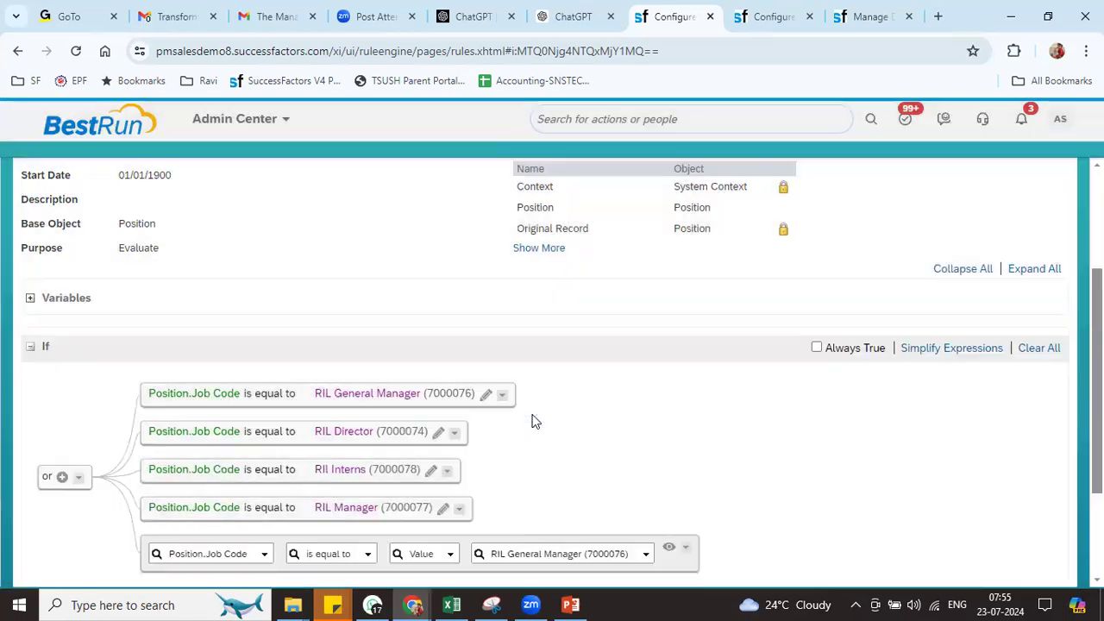
{"action": "triple_click", "coordinate": [555, 553]}
{"action": "type", "text": "Rl"}
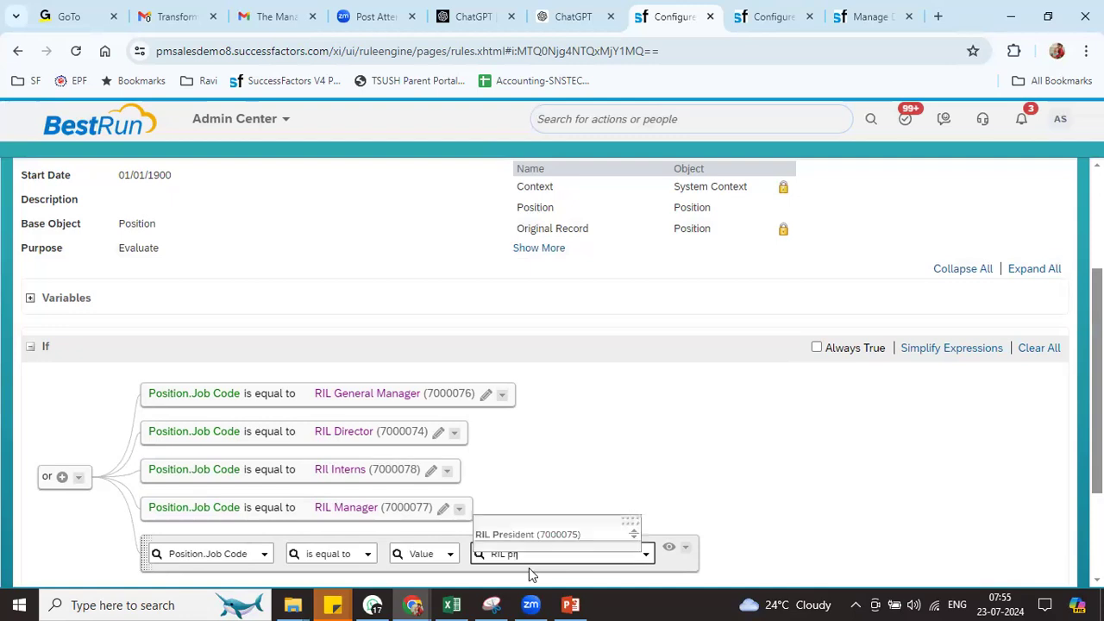
{"action": "left_click", "coordinate": [528, 533]}
{"action": "left_click", "coordinate": [635, 559]}
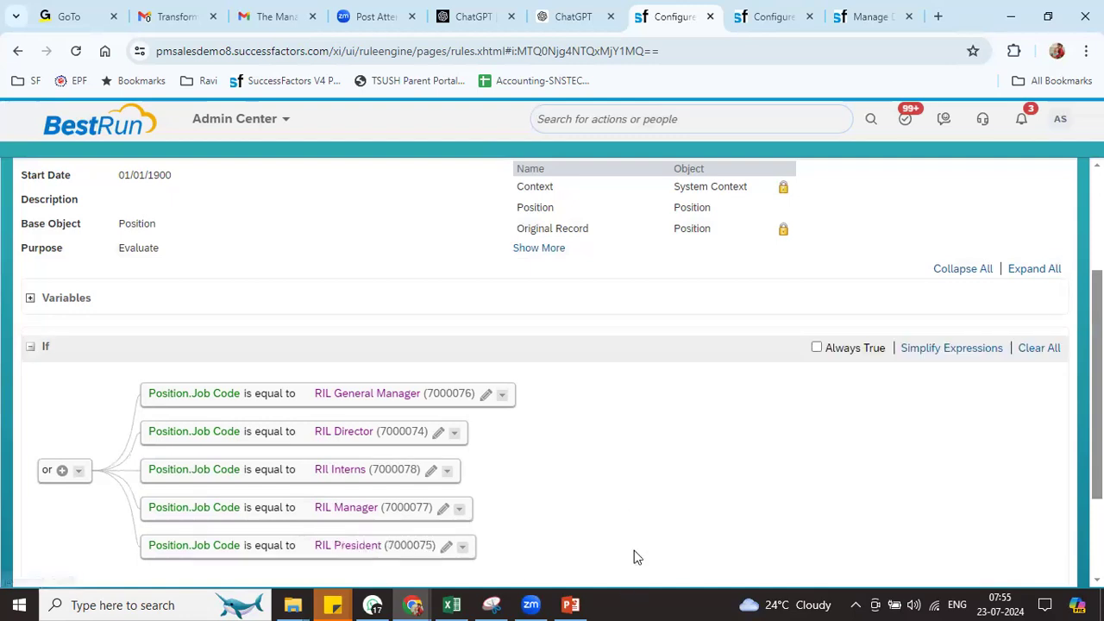
{"action": "scroll", "coordinate": [464, 379], "scroll_direction": "down", "scroll_amount": 3}
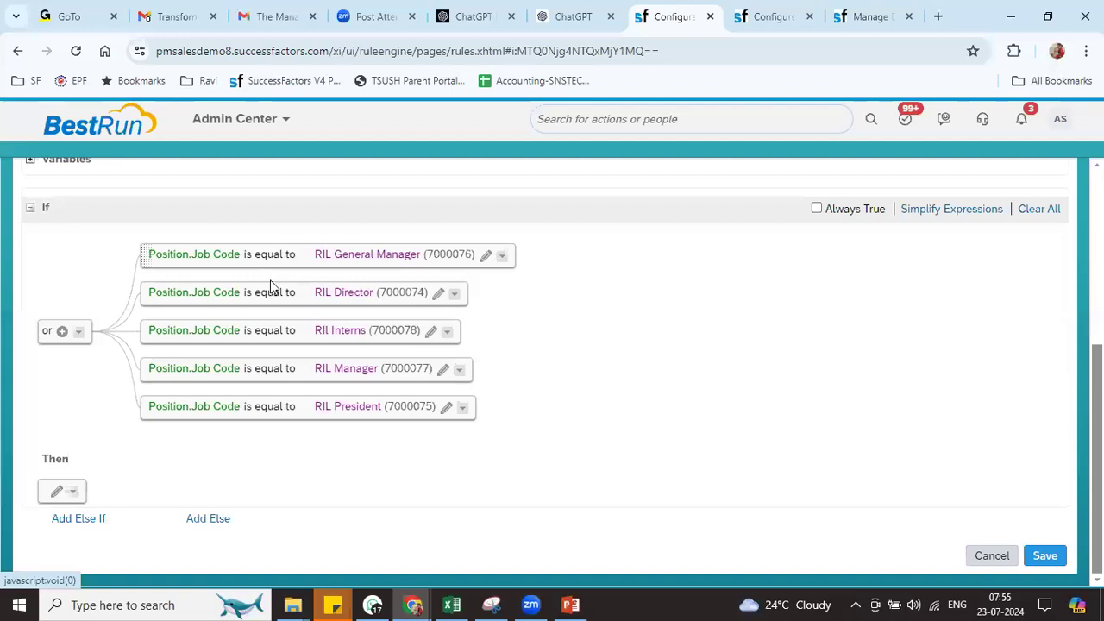
Add a Then action setting Position.Company to Reliance Industries Pvt Ltd
{"action": "left_click", "coordinate": [57, 493]}
{"action": "left_click", "coordinate": [163, 505]}
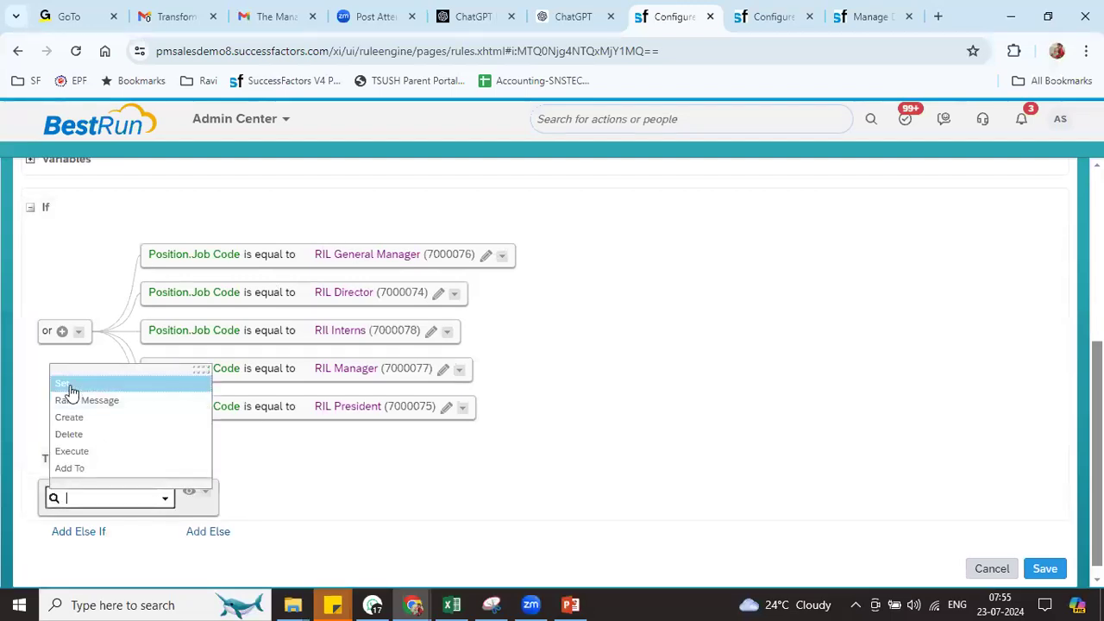
{"action": "left_click", "coordinate": [69, 384]}
{"action": "left_click", "coordinate": [245, 502]}
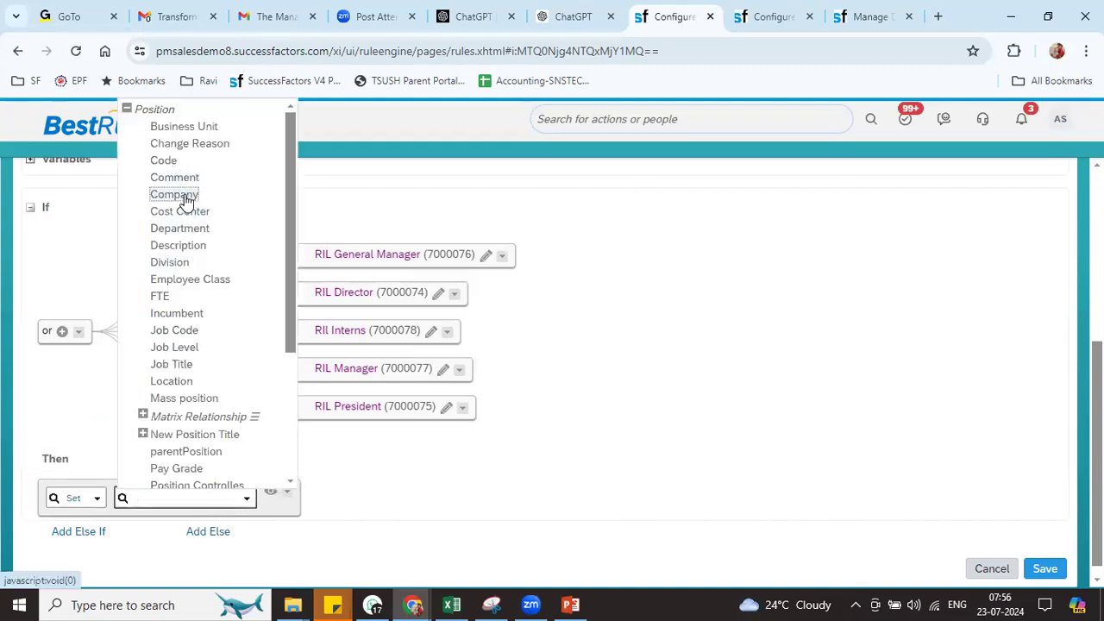
{"action": "left_click", "coordinate": [185, 197]}
{"action": "left_click", "coordinate": [495, 500]}
{"action": "type", "text": "relian"}
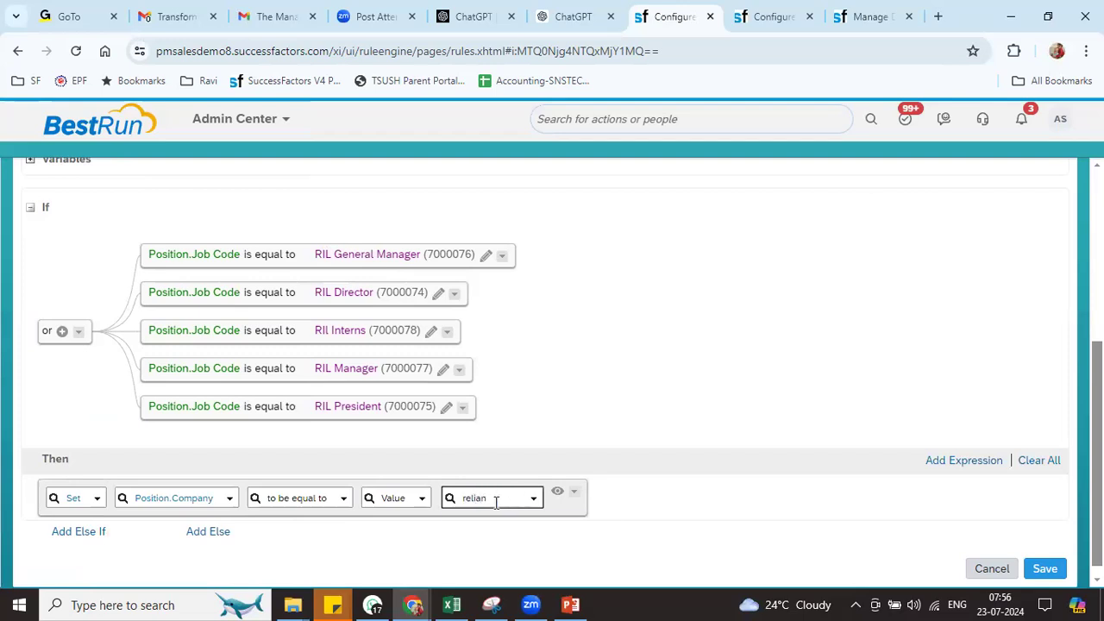
{"action": "left_click", "coordinate": [508, 520]}
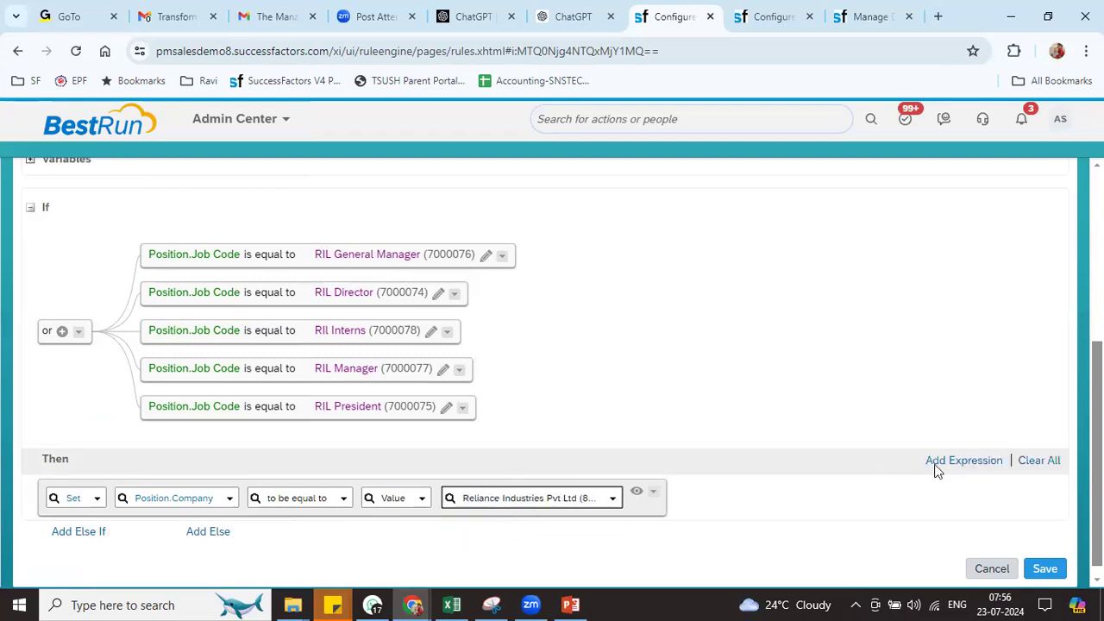
Add a second action setting Position.Business Unit to RIL BU1
{"action": "left_click", "coordinate": [962, 462]}
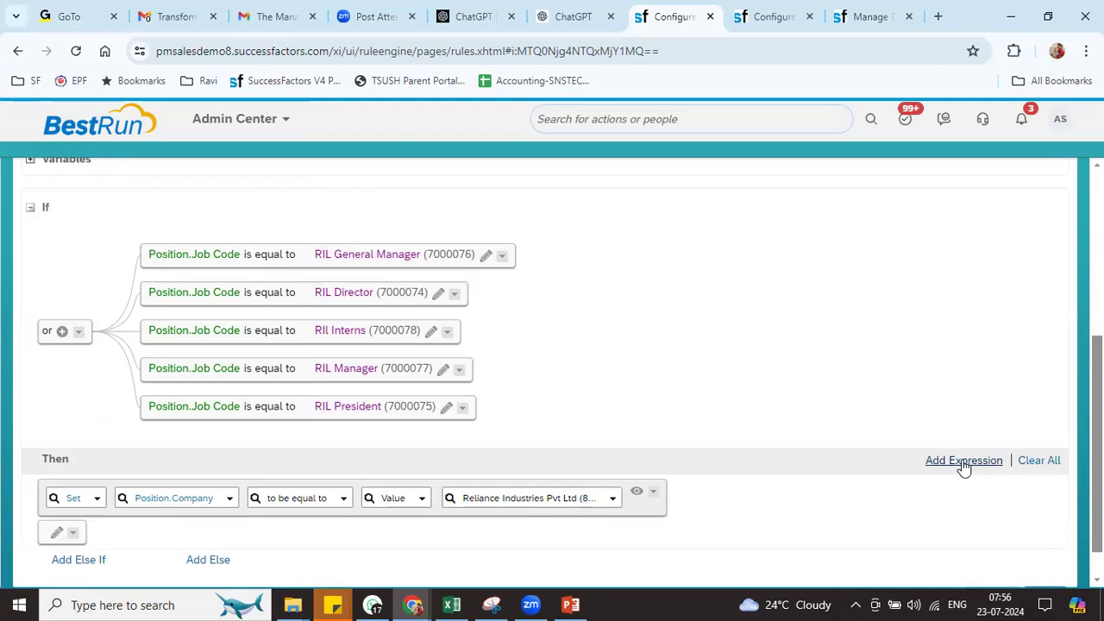
{"action": "left_click", "coordinate": [58, 534]}
{"action": "left_click", "coordinate": [165, 541]}
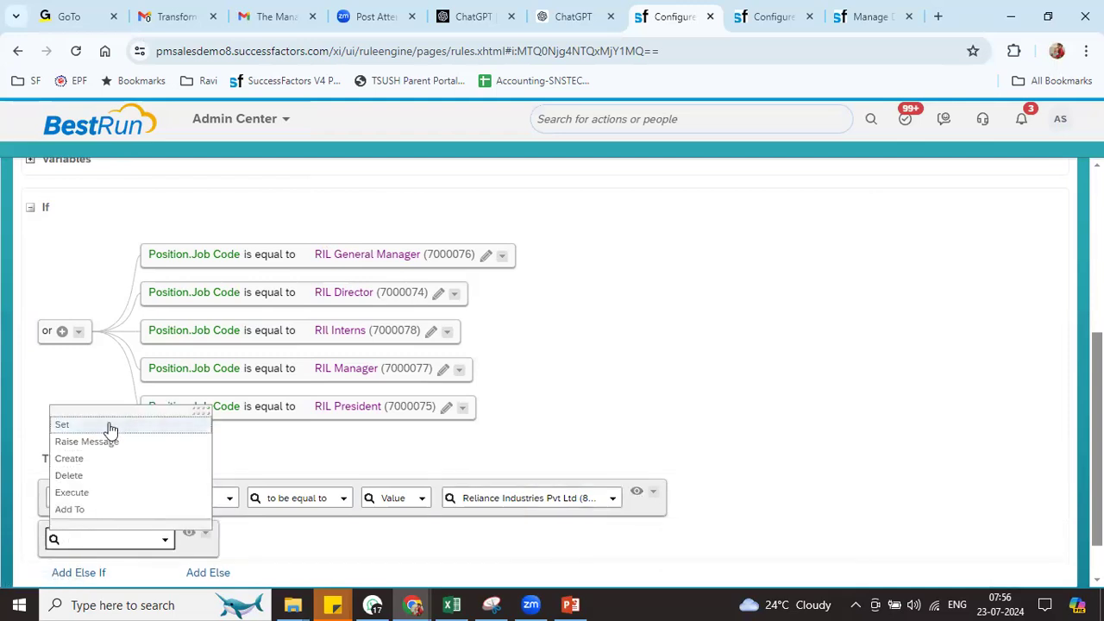
{"action": "left_click", "coordinate": [109, 427]}
{"action": "left_click", "coordinate": [247, 540]}
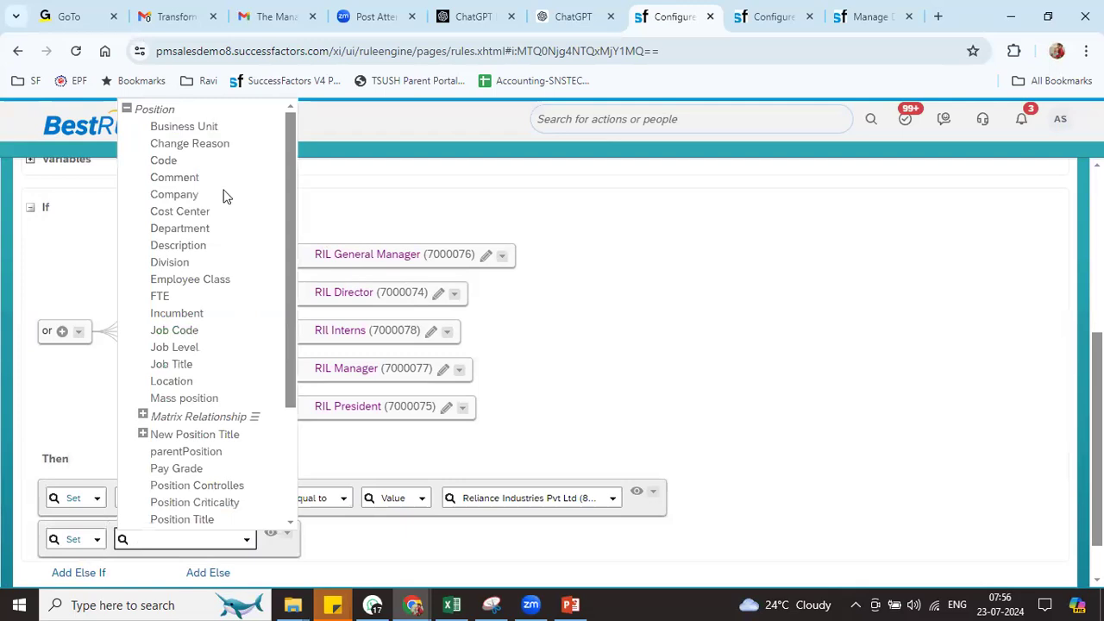
{"action": "left_click", "coordinate": [195, 129]}
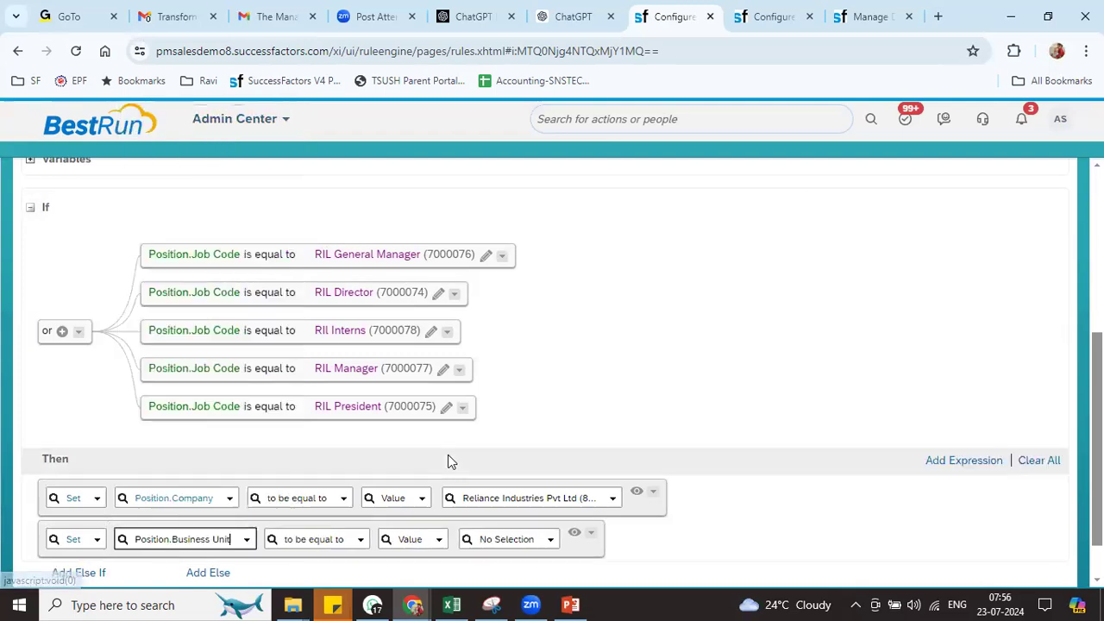
{"action": "left_click", "coordinate": [479, 541]}
{"action": "type", "text": "r"}
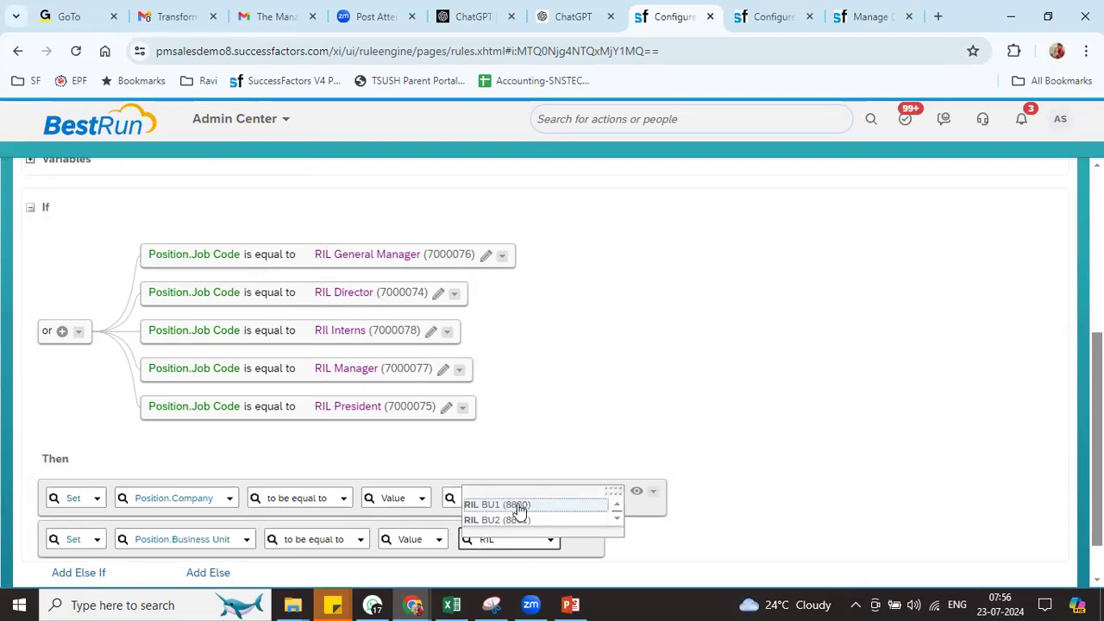
{"action": "left_click", "coordinate": [518, 507]}
Copy the Business Unit action and change the copy to set Location to RIL Bangalore
{"action": "scroll", "coordinate": [45, 509], "scroll_direction": "down", "scroll_amount": 2}
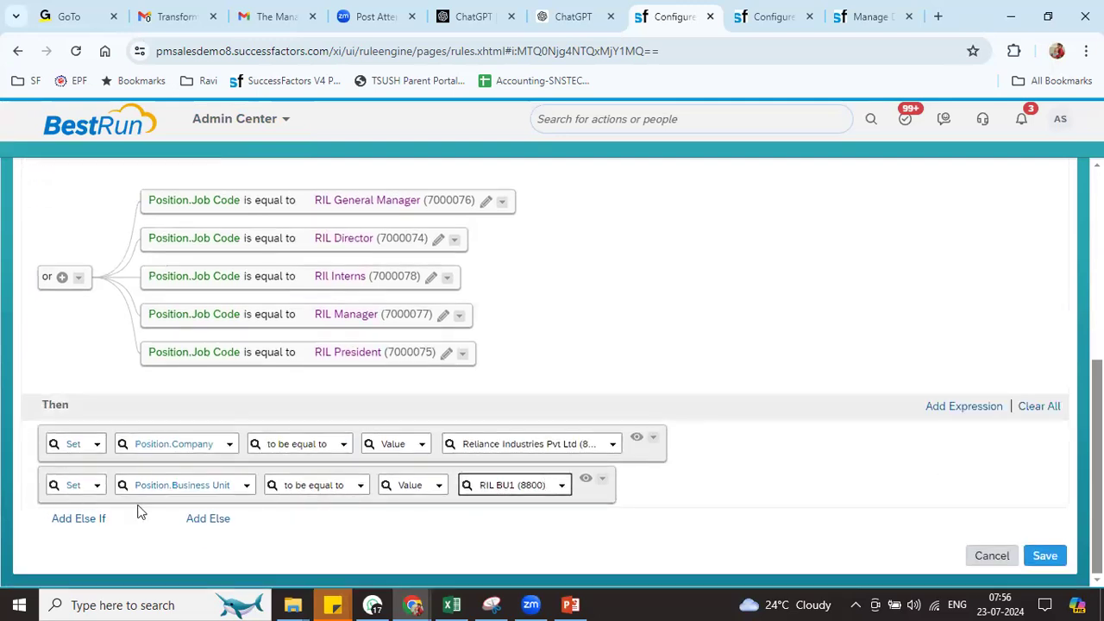
{"action": "left_click", "coordinate": [964, 406]}
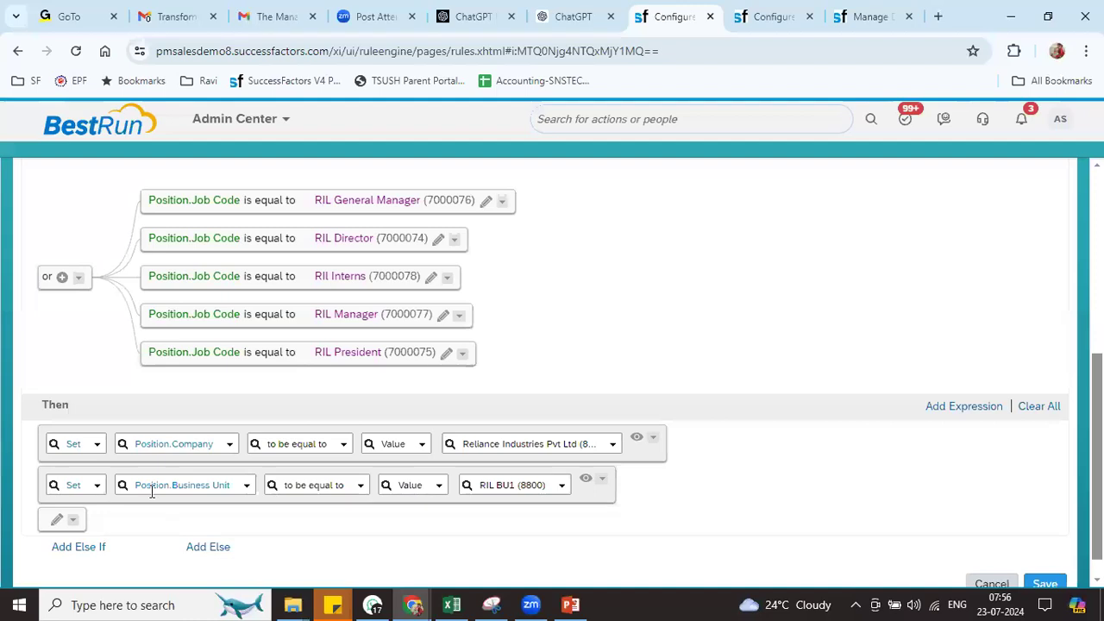
{"action": "left_click", "coordinate": [601, 479]}
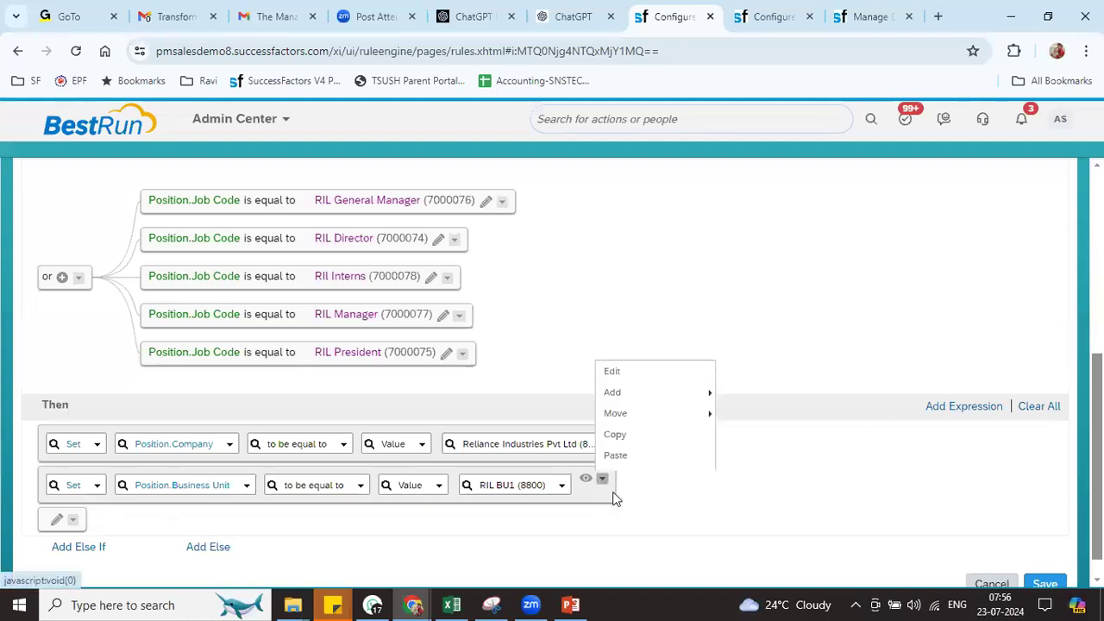
{"action": "left_click", "coordinate": [618, 418]}
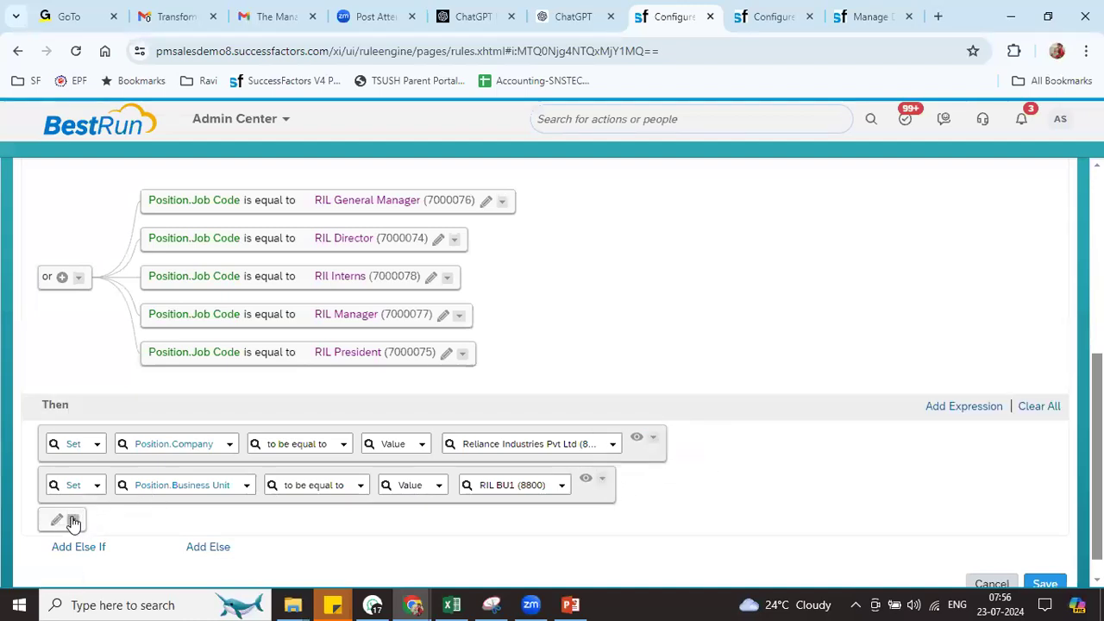
{"action": "left_click", "coordinate": [73, 520]}
{"action": "left_click", "coordinate": [88, 479]}
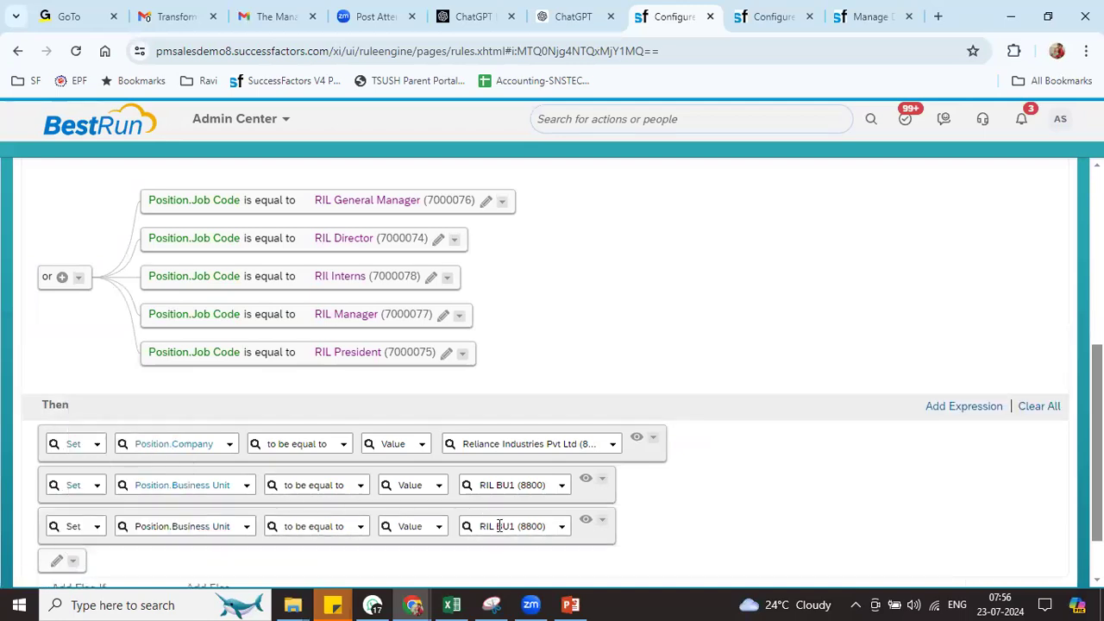
{"action": "left_click", "coordinate": [196, 529]}
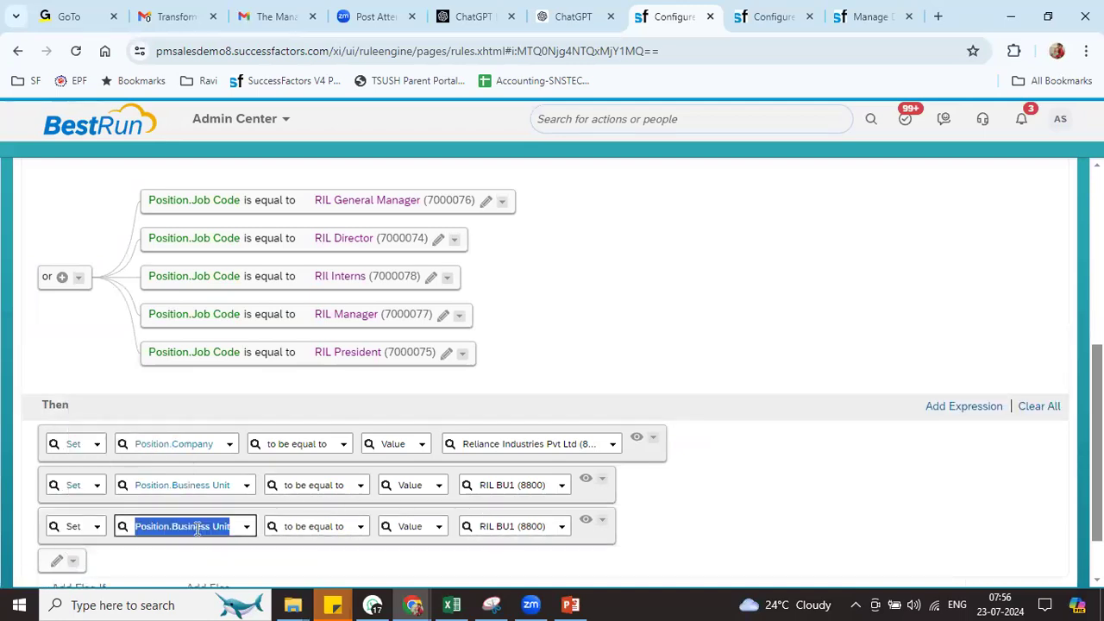
{"action": "left_click", "coordinate": [247, 528]}
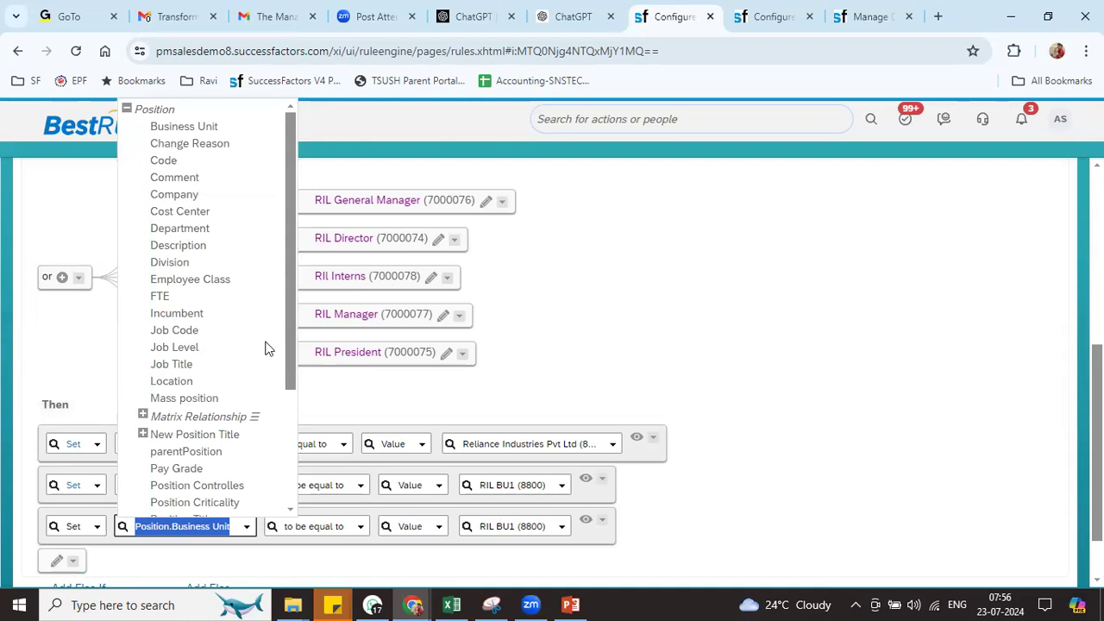
{"action": "left_click", "coordinate": [190, 381]}
{"action": "left_click", "coordinate": [482, 529]}
{"action": "type", "text": "RIL"}
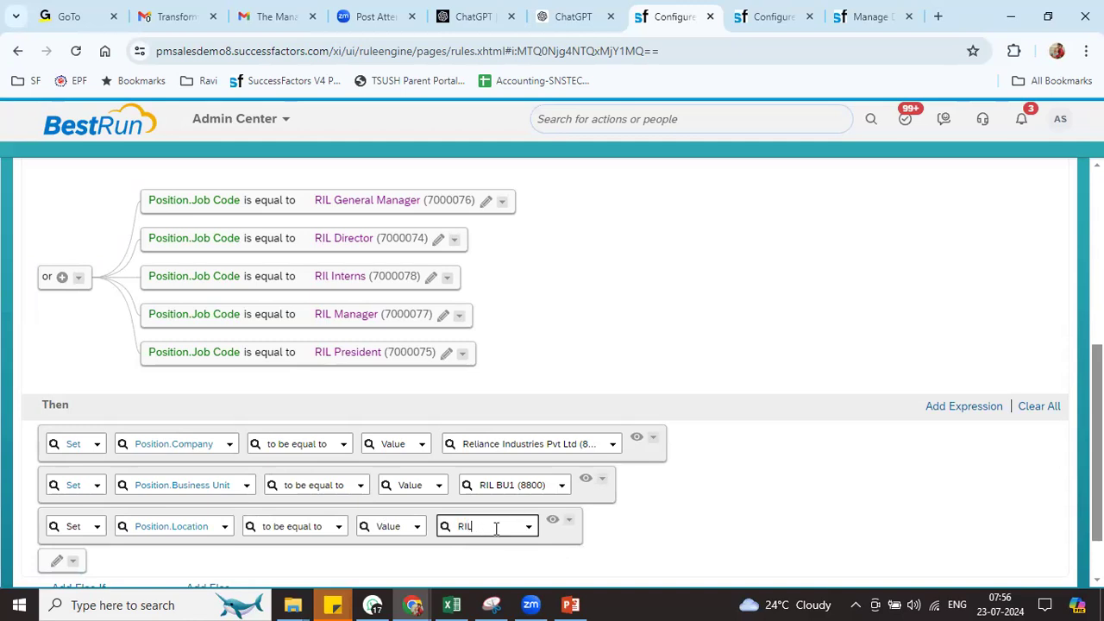
{"action": "left_click", "coordinate": [483, 405]}
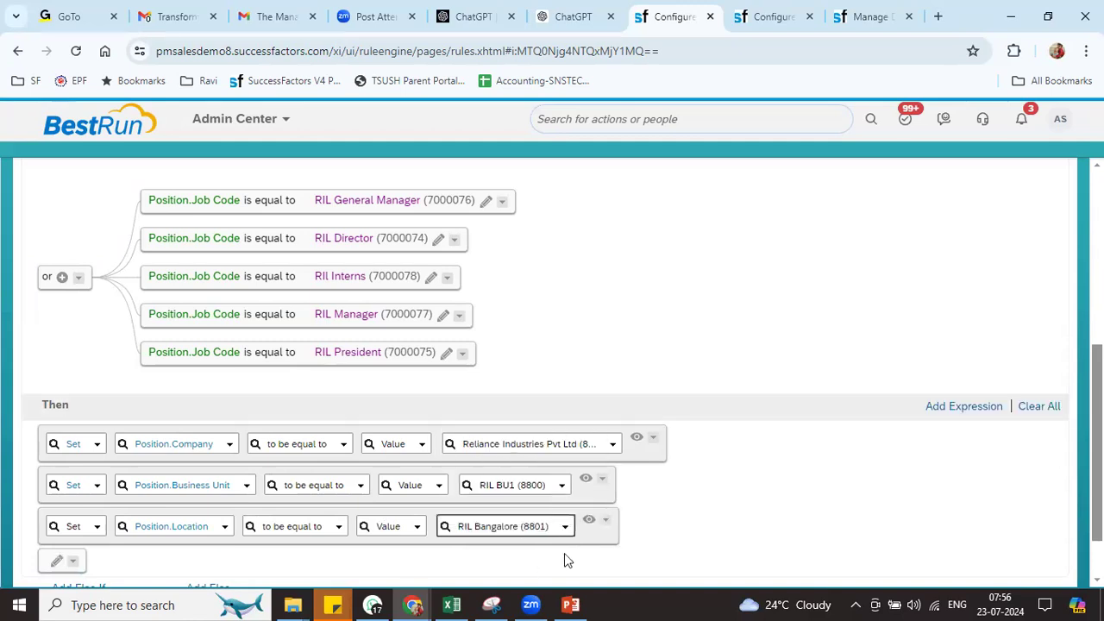
{"action": "left_click", "coordinate": [955, 407]}
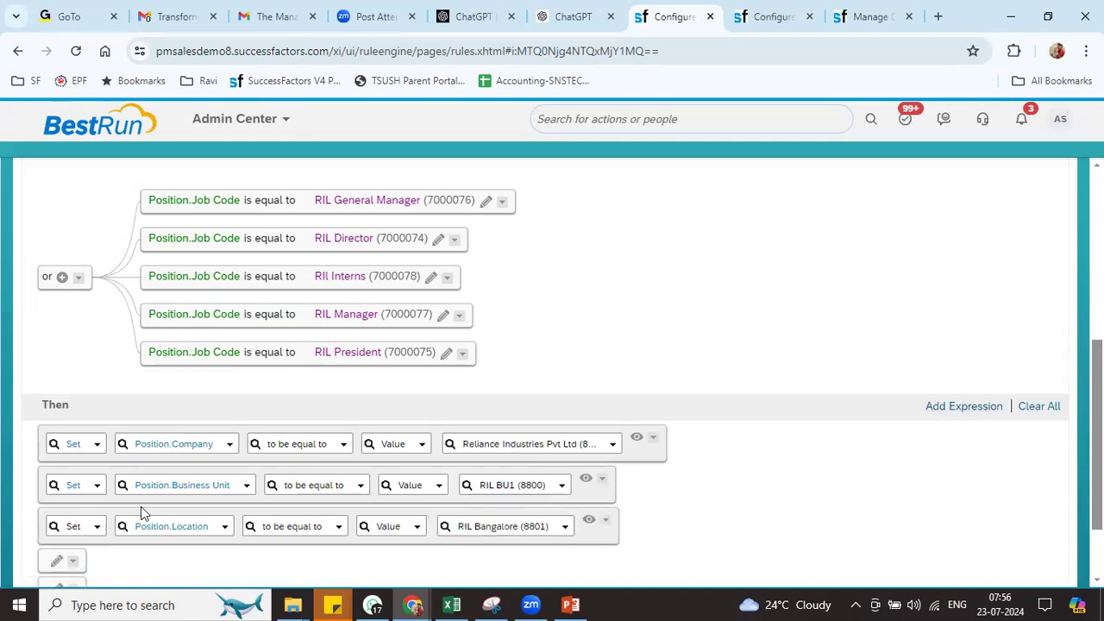
Paste another copy and change it to set Cost Center to RIL Regular Cost Center
{"action": "left_click", "coordinate": [73, 561]}
{"action": "left_click", "coordinate": [86, 522]}
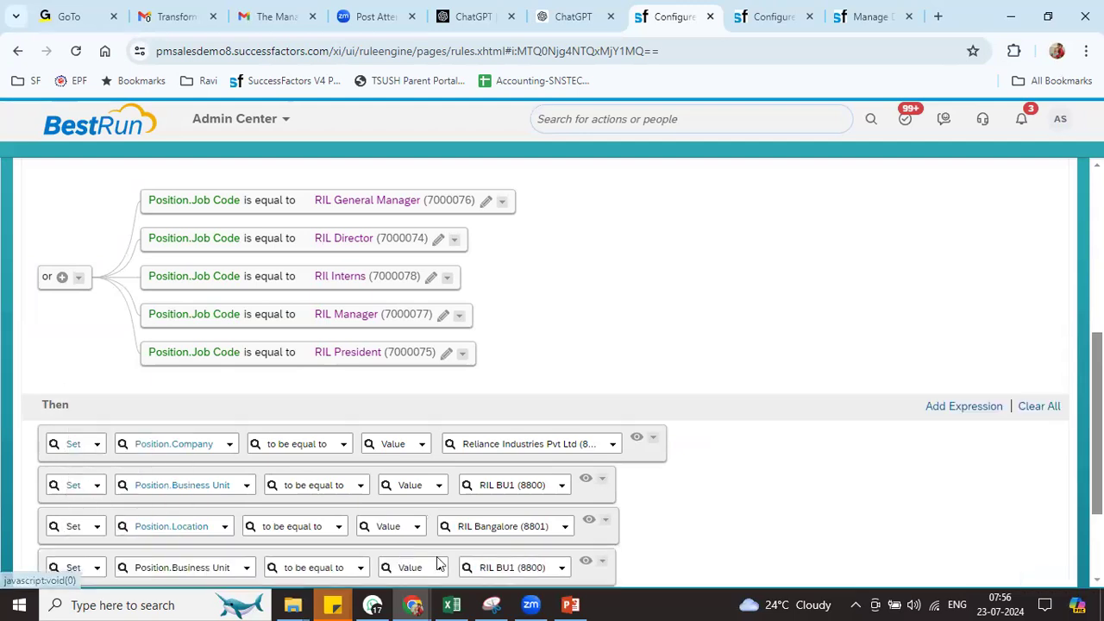
{"action": "left_click", "coordinate": [244, 568]}
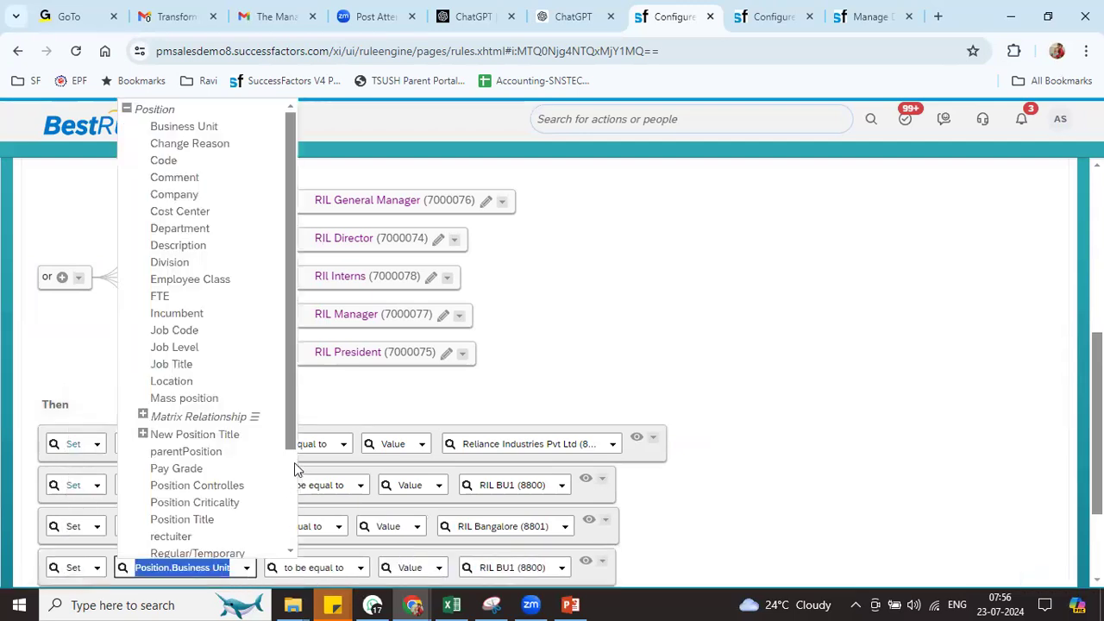
{"action": "scroll", "coordinate": [295, 462], "scroll_direction": "down", "scroll_amount": 3}
{"action": "scroll", "coordinate": [293, 388], "scroll_direction": "up", "scroll_amount": 5}
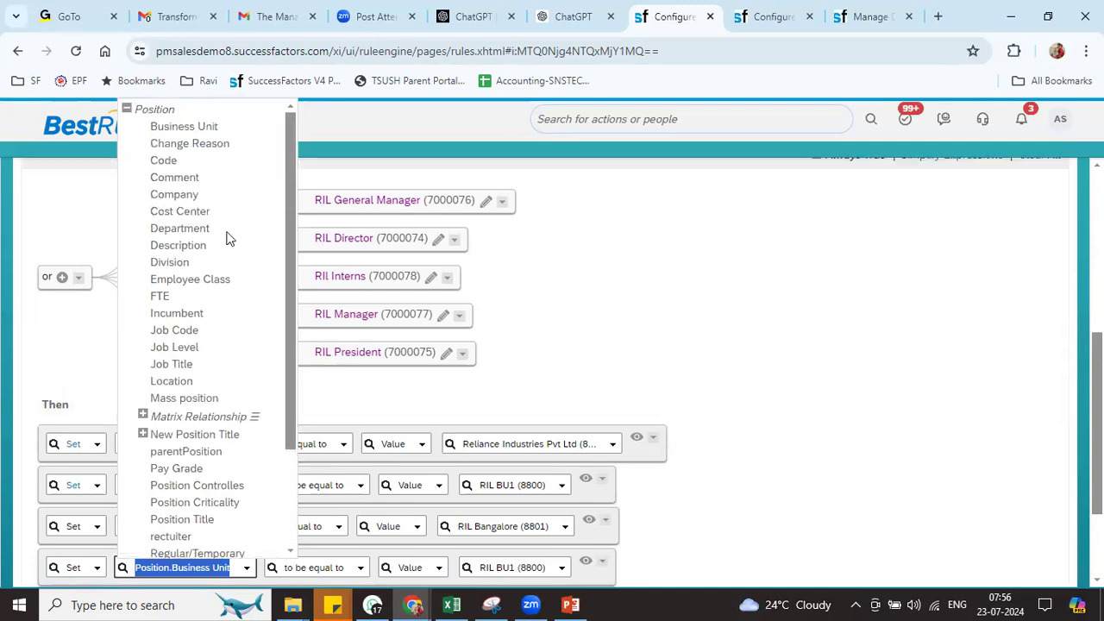
{"action": "left_click", "coordinate": [190, 212]}
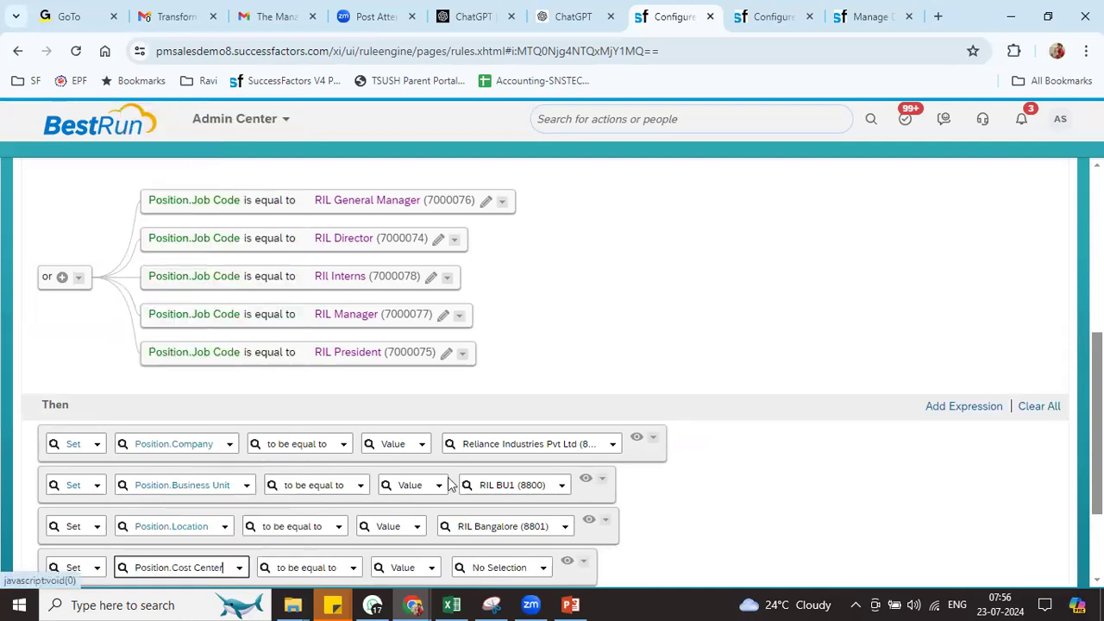
{"action": "left_click", "coordinate": [491, 569]}
{"action": "type", "text": "L"}
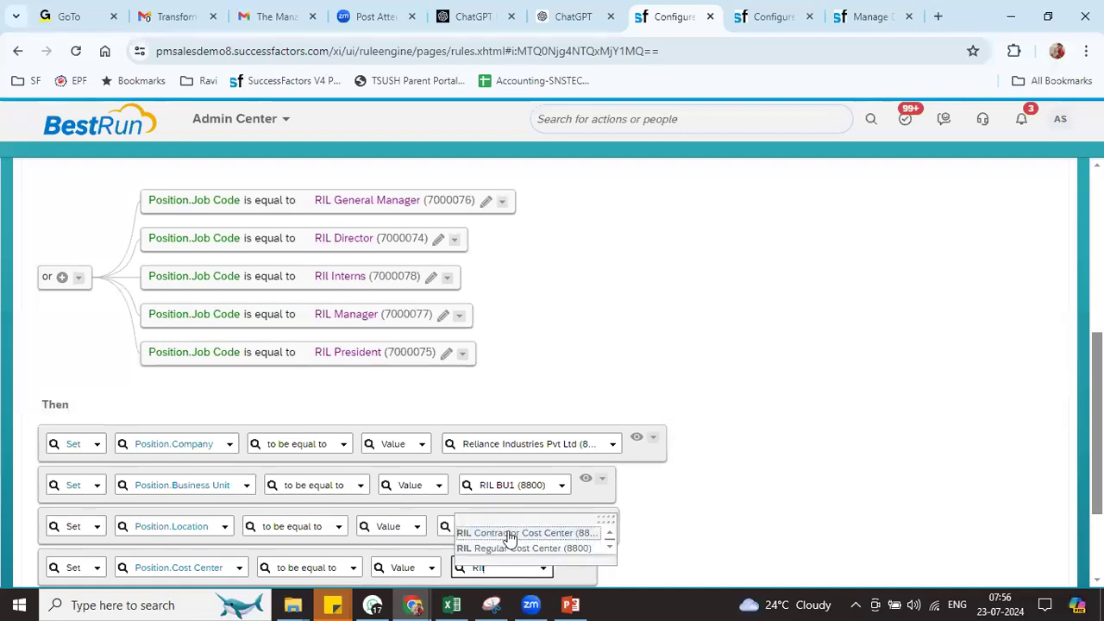
{"action": "left_click", "coordinate": [505, 532]}
{"action": "scroll", "coordinate": [761, 464], "scroll_direction": "down", "scroll_amount": 3}
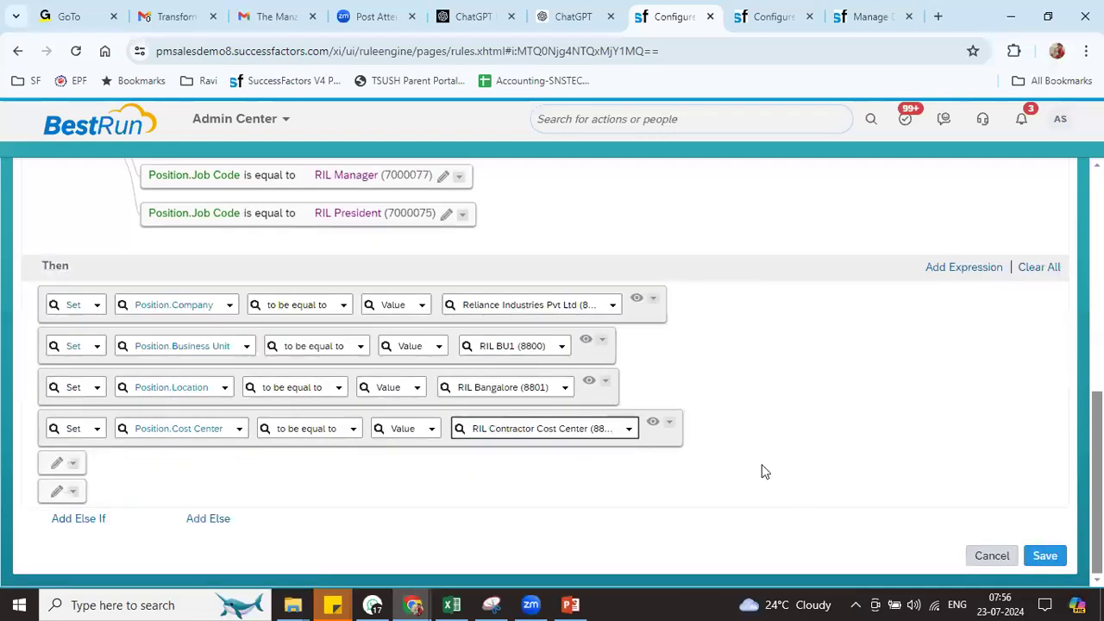
{"action": "triple_click", "coordinate": [540, 423]}
{"action": "type", "text": "ril"}
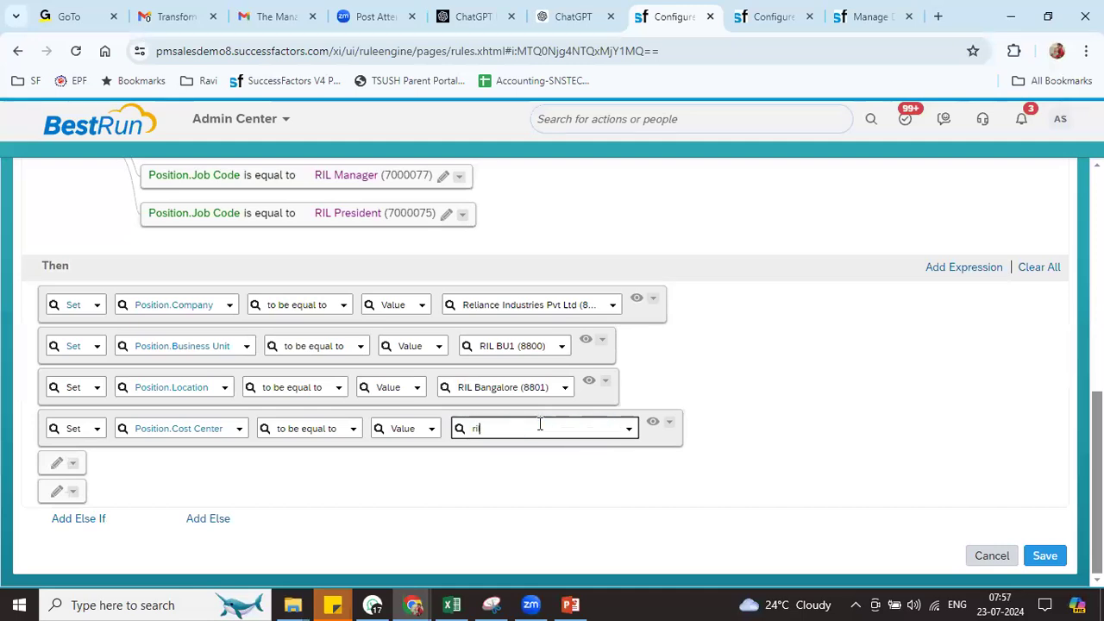
{"action": "left_click", "coordinate": [530, 465]}
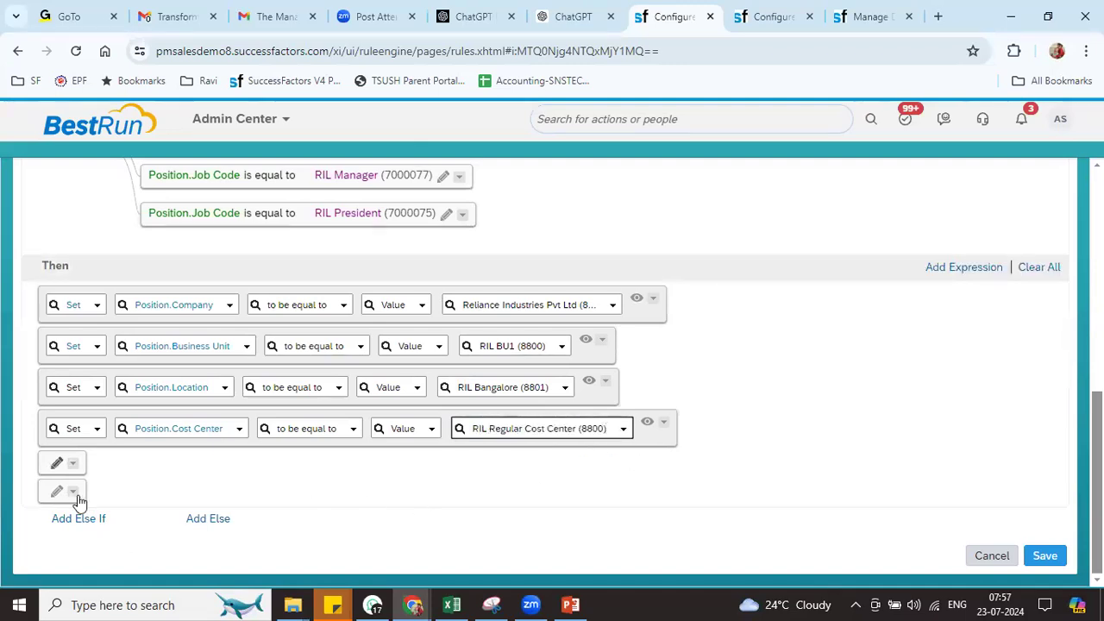
Paste the copied action into the empty row and set Position.Division to RIL DIV1 (8800)
{"action": "left_click", "coordinate": [72, 463]}
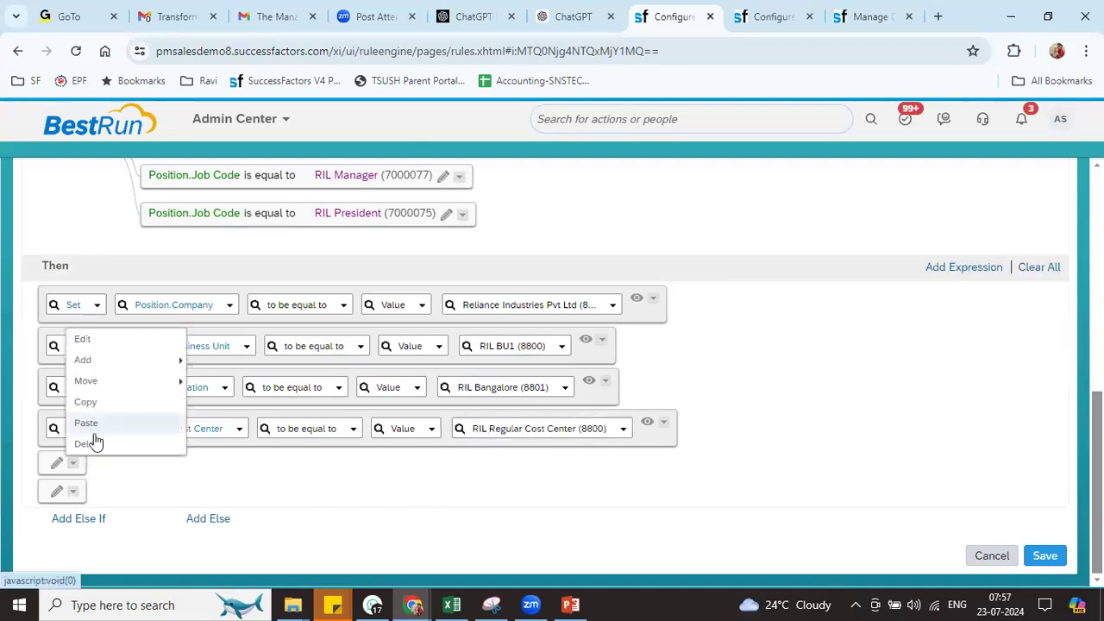
{"action": "left_click", "coordinate": [87, 424]}
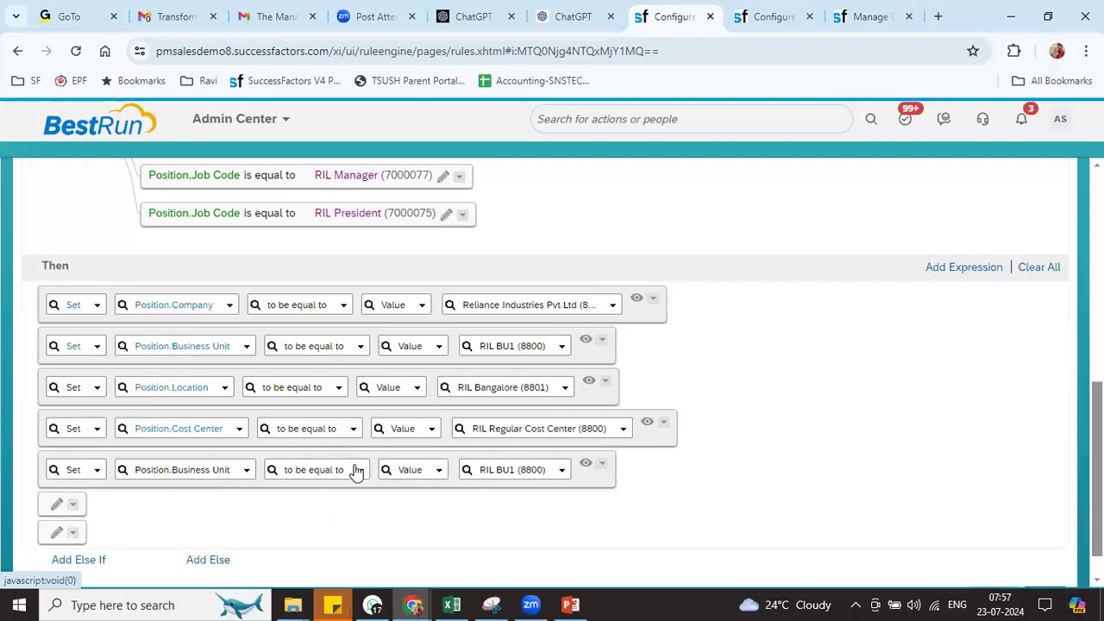
{"action": "left_click", "coordinate": [246, 471]}
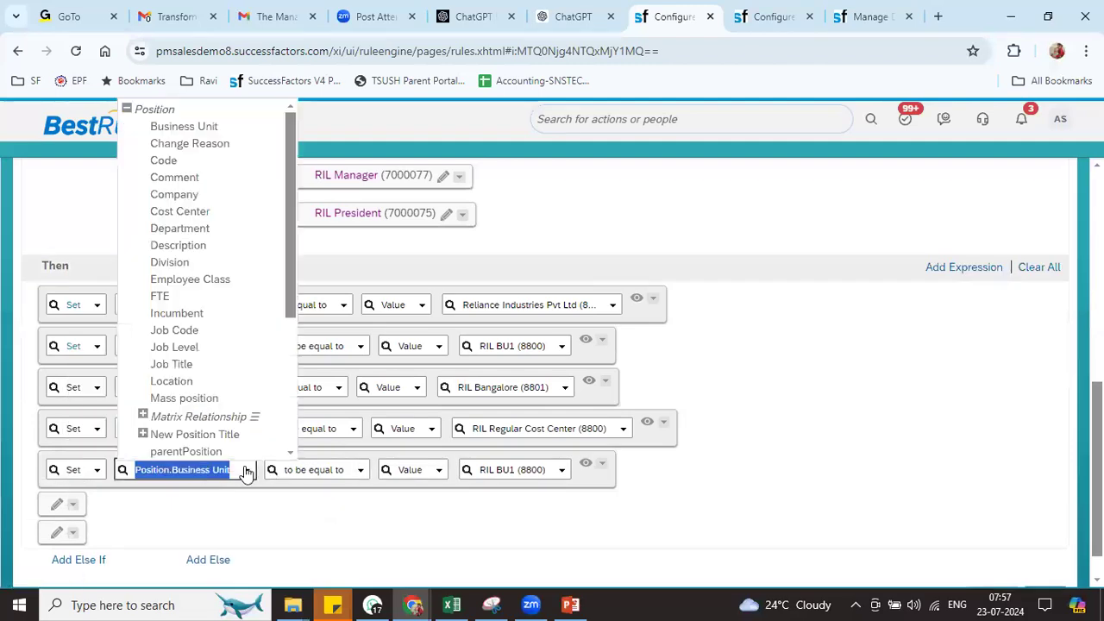
{"action": "left_click", "coordinate": [192, 262]}
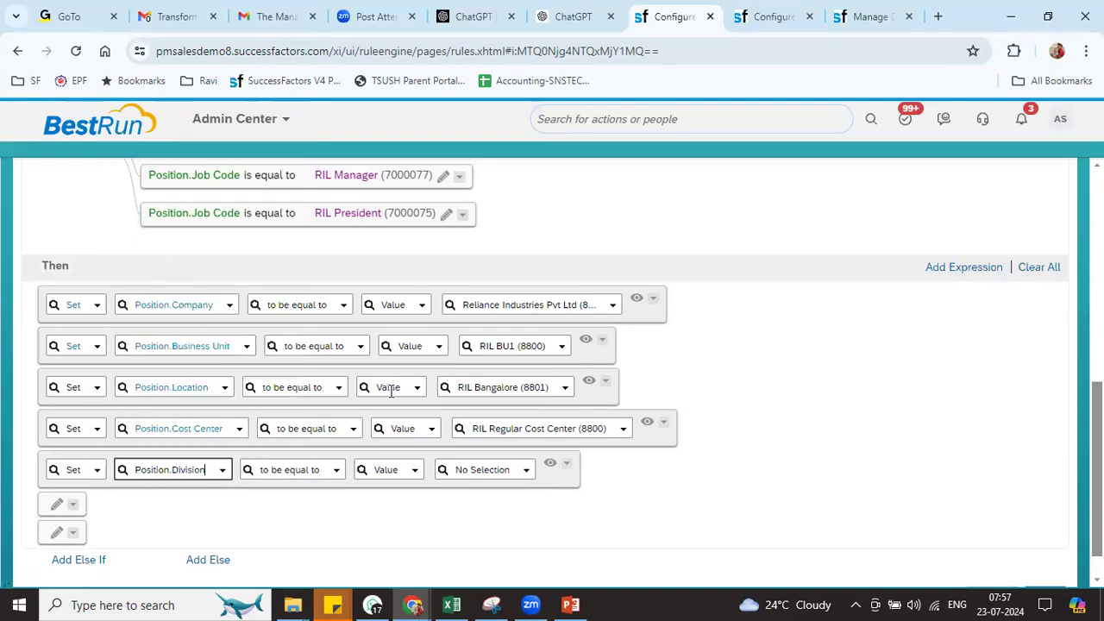
{"action": "left_click", "coordinate": [479, 465]}
{"action": "type", "text": "r"}
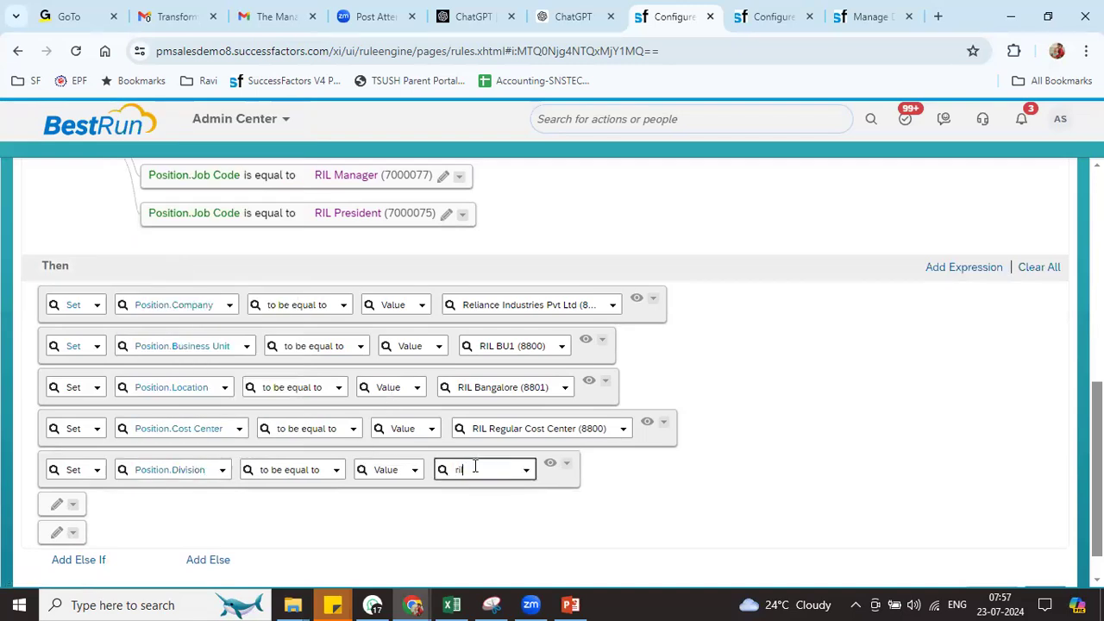
{"action": "type", "text": "il"}
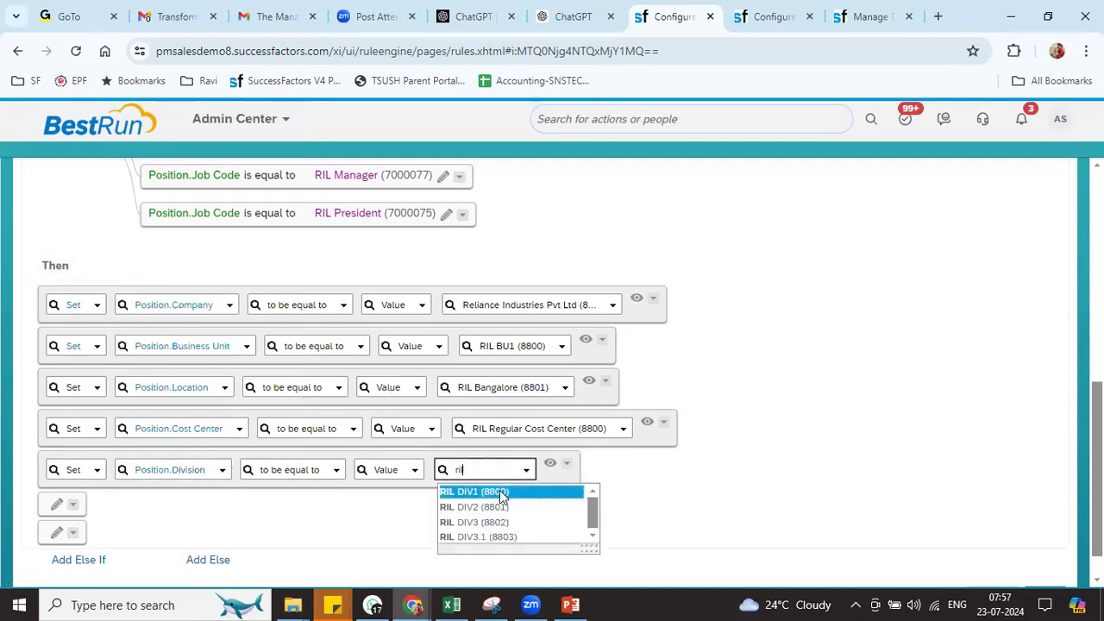
{"action": "left_click", "coordinate": [500, 490]}
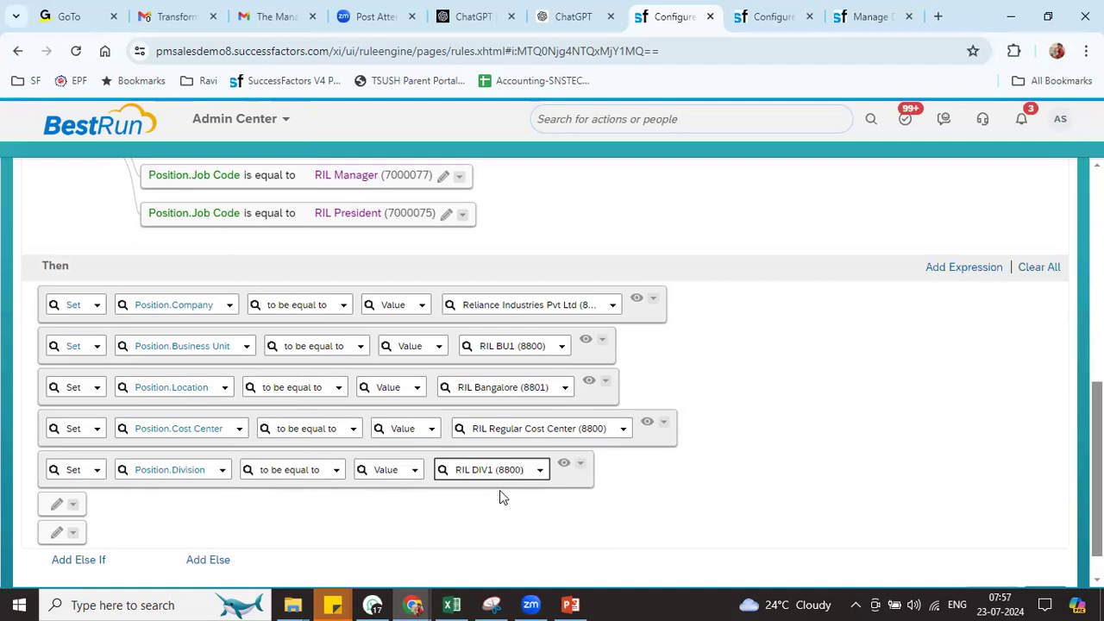
Move the Division action up twice so it sits above Location, then save the rule
{"action": "left_click", "coordinate": [581, 464]}
{"action": "mouse_move", "coordinate": [687, 381]}
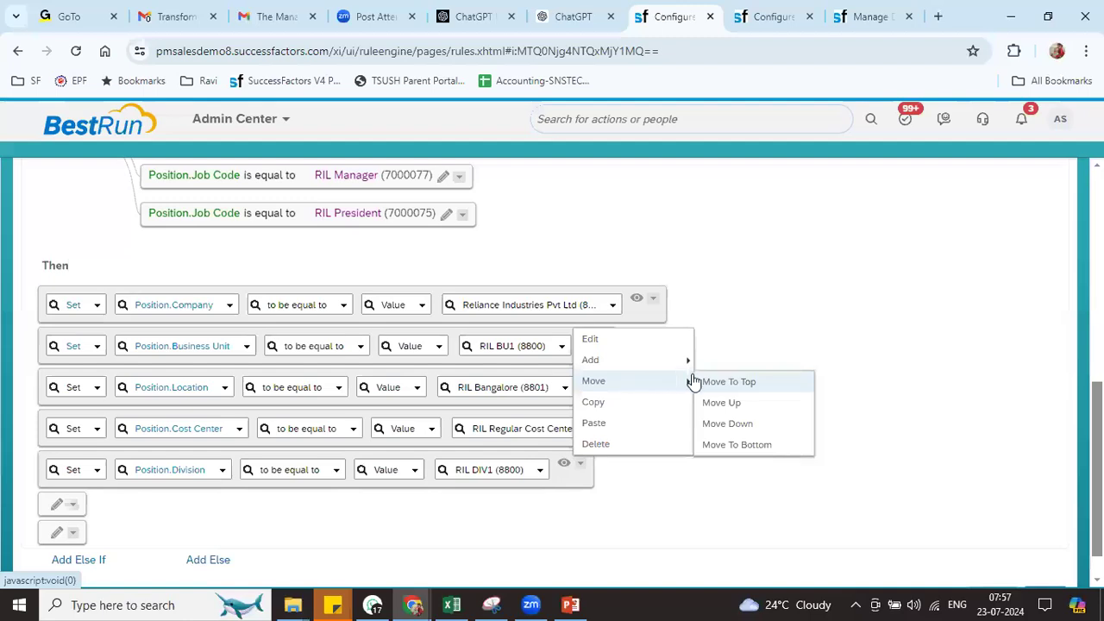
{"action": "left_click", "coordinate": [736, 406]}
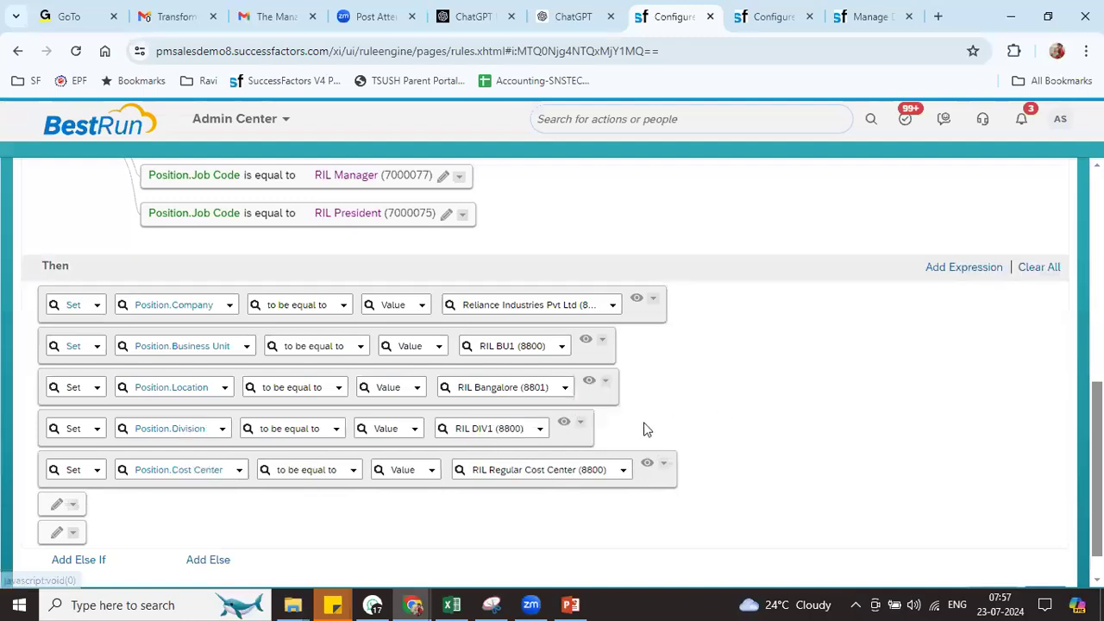
{"action": "left_click", "coordinate": [581, 422]}
{"action": "mouse_move", "coordinate": [614, 345]}
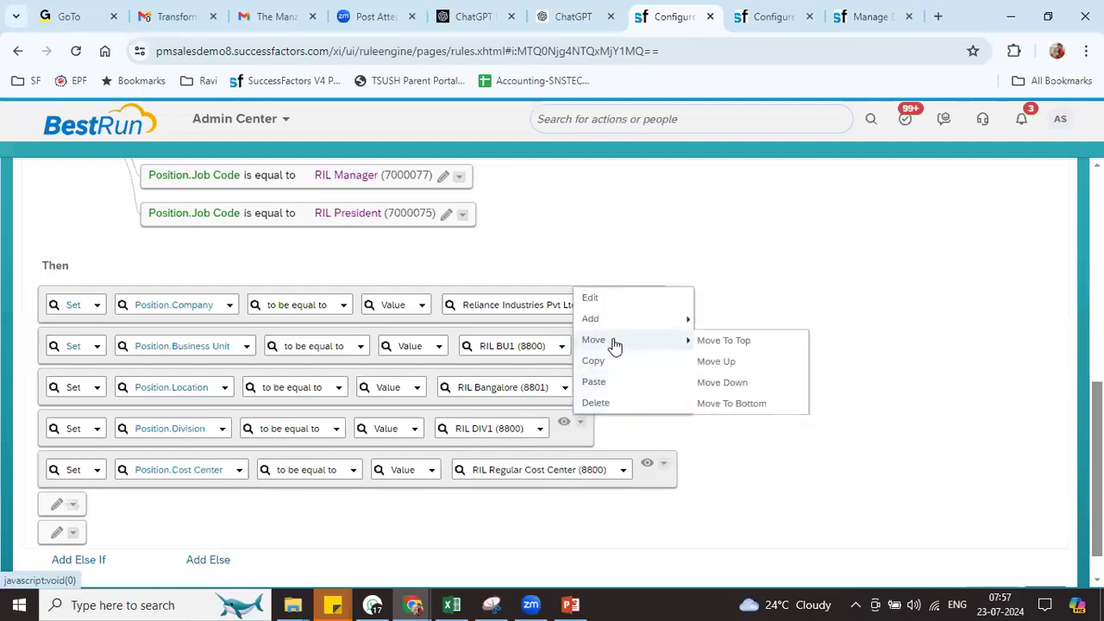
{"action": "left_click", "coordinate": [733, 362]}
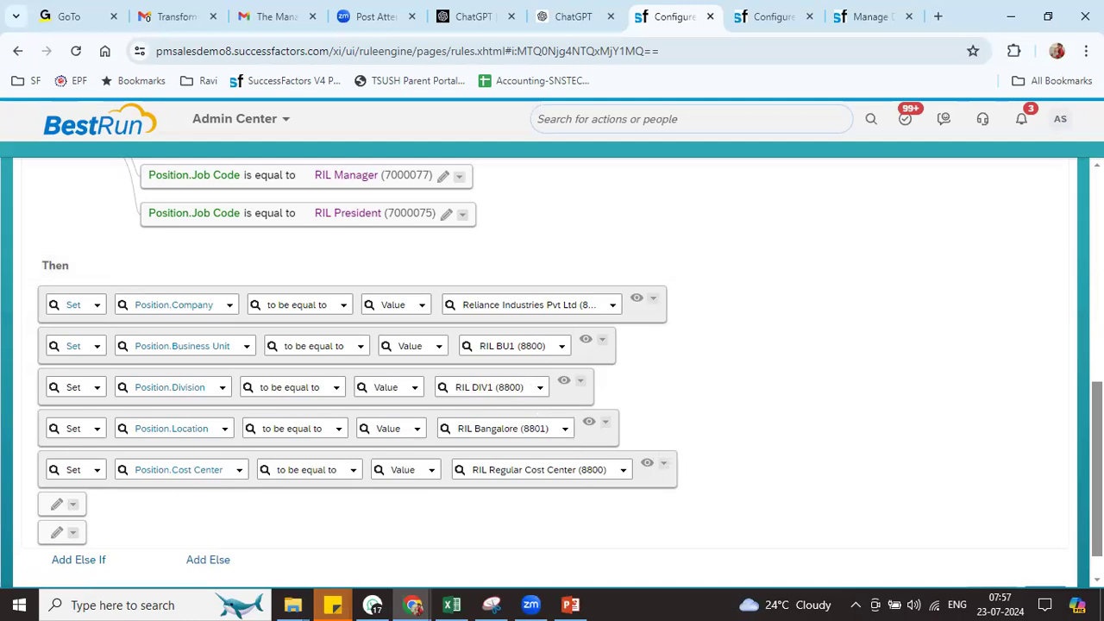
{"action": "scroll", "coordinate": [1045, 563], "scroll_direction": "down", "scroll_amount": 1}
{"action": "left_click", "coordinate": [1040, 556]}
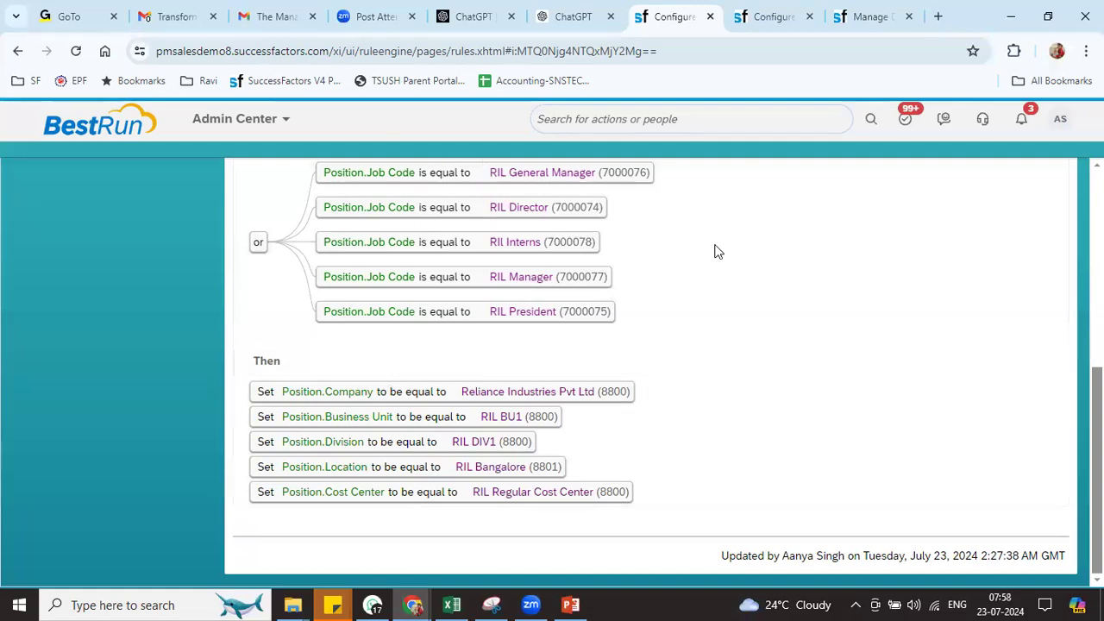
Switch to the browser tab showing the Position object definition
{"action": "right_click", "coordinate": [773, 19]}
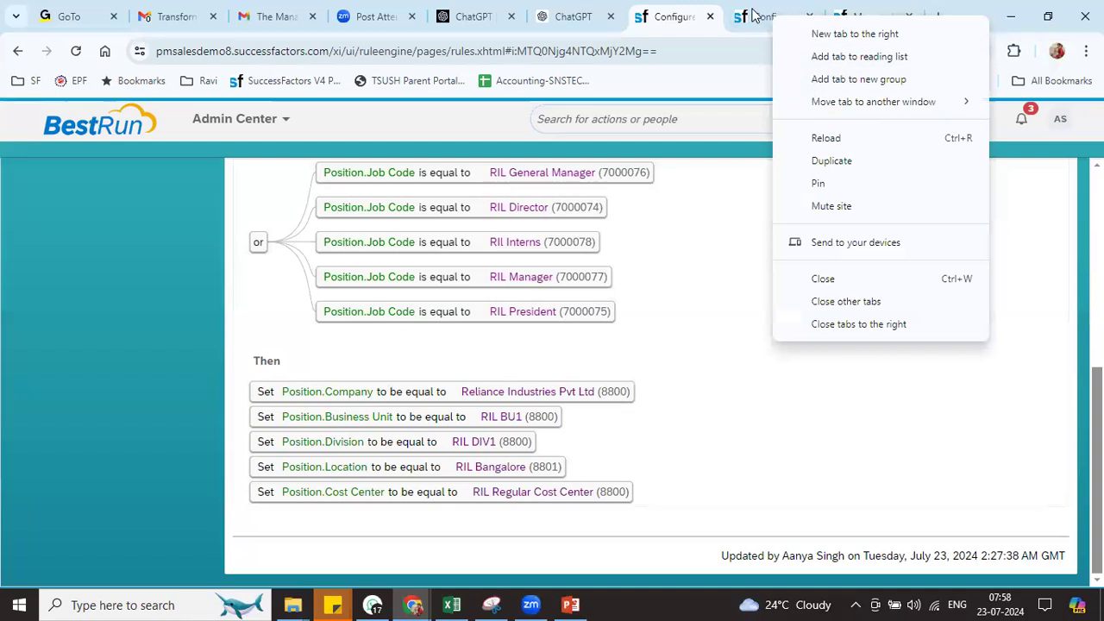
{"action": "left_click", "coordinate": [761, 19]}
Put the Position object definition into Make Correction mode
{"action": "scroll", "coordinate": [552, 371], "scroll_direction": "up", "scroll_amount": 5}
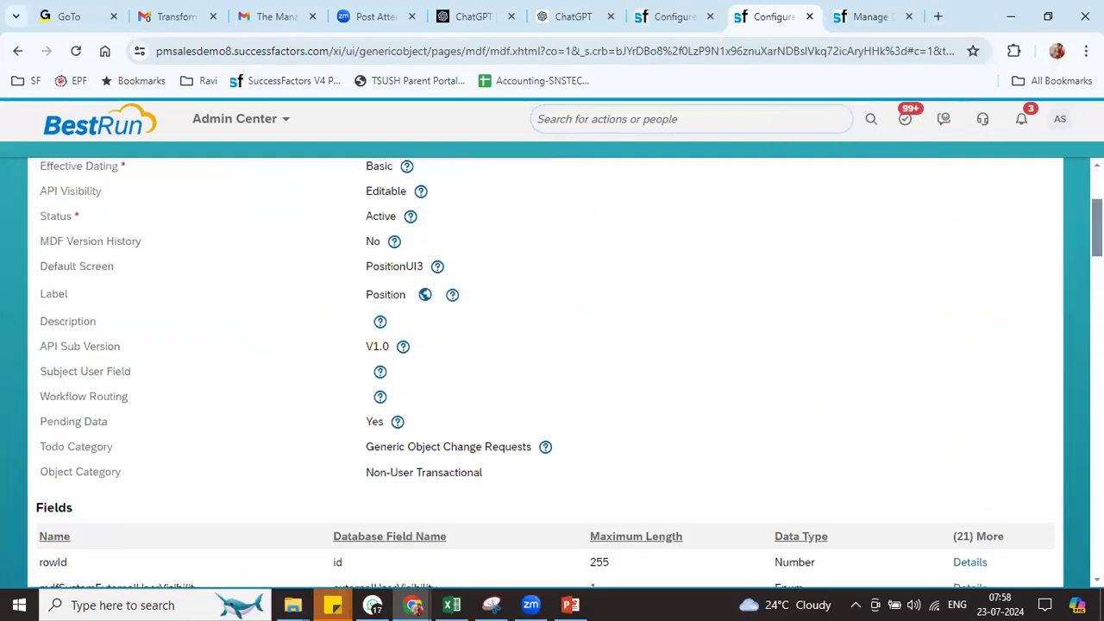
{"action": "scroll", "coordinate": [1027, 312], "scroll_direction": "up", "scroll_amount": 3}
{"action": "left_click", "coordinate": [1027, 314]}
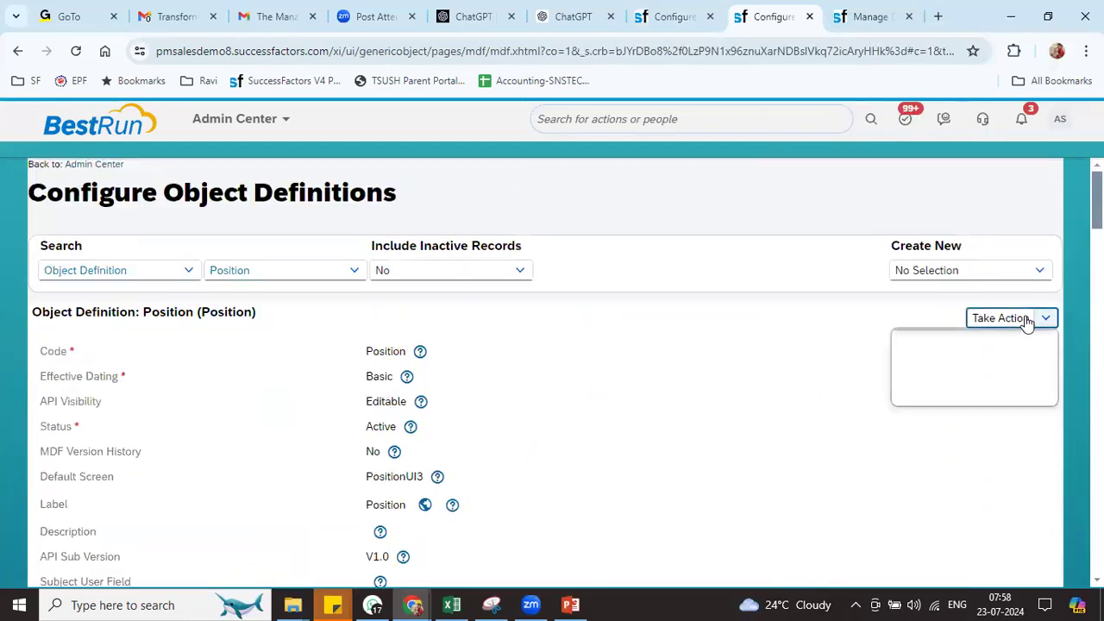
{"action": "right_click", "coordinate": [981, 342]}
{"action": "left_click", "coordinate": [1033, 339]}
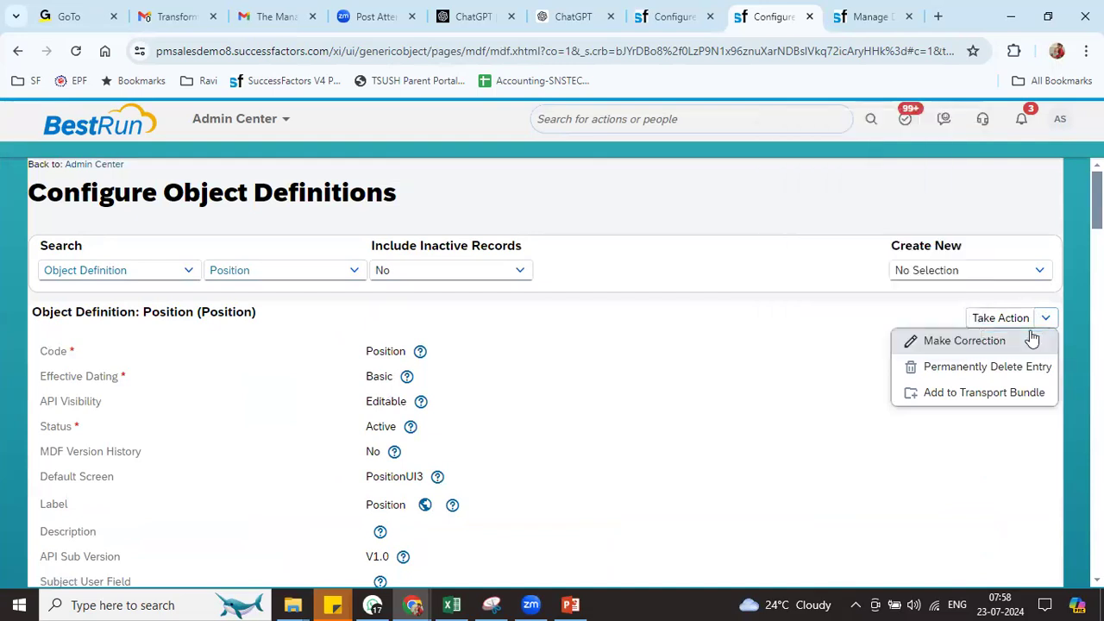
{"action": "left_click", "coordinate": [1033, 339]}
Add the RIL_POS_JOB rule to the jobCode field's details
{"action": "scroll", "coordinate": [166, 360], "scroll_direction": "down", "scroll_amount": 10}
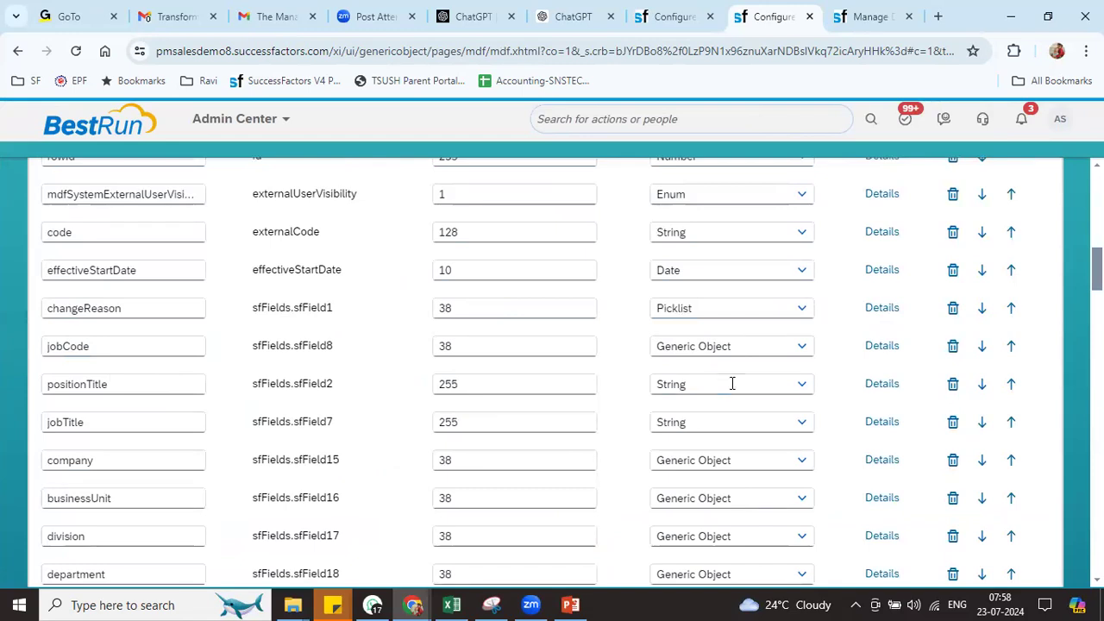
{"action": "left_click", "coordinate": [886, 347]}
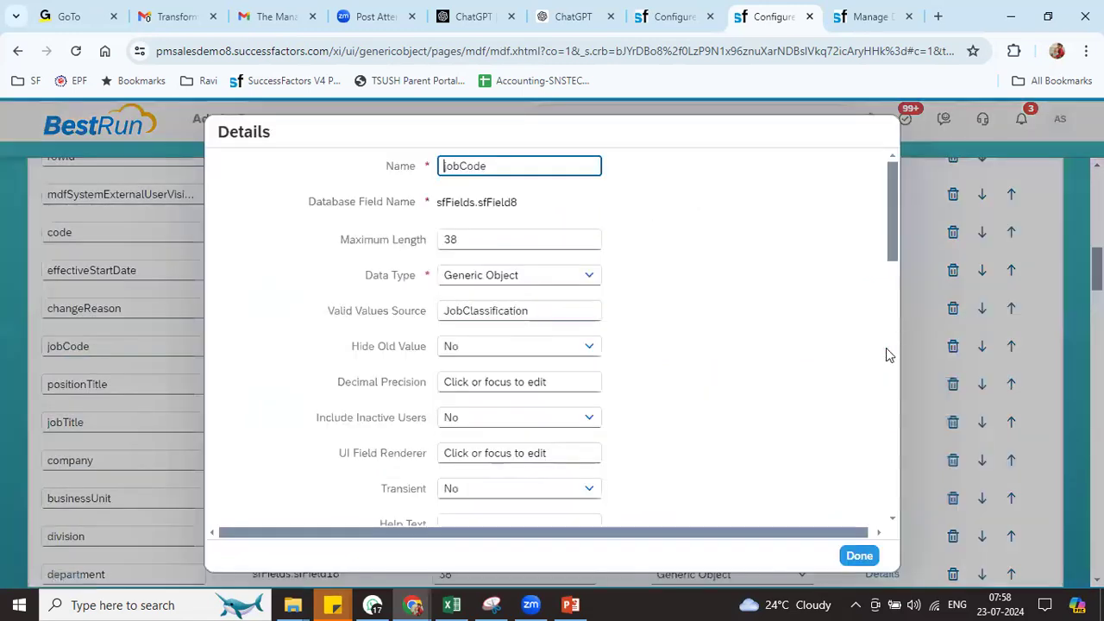
{"action": "scroll", "coordinate": [889, 468], "scroll_direction": "down", "scroll_amount": 10}
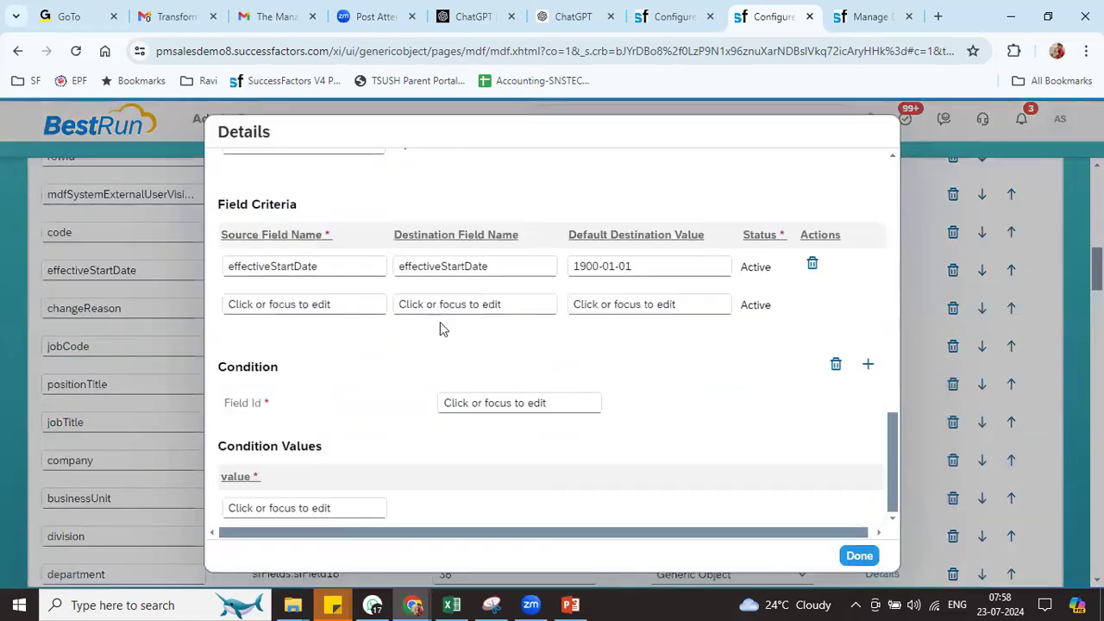
{"action": "left_click_drag", "start_coordinate": [893, 460], "coordinate": [890, 392]}
{"action": "left_click", "coordinate": [328, 402]}
{"action": "key", "text": "ctrl+a"}
{"action": "type", "text": "ril"}
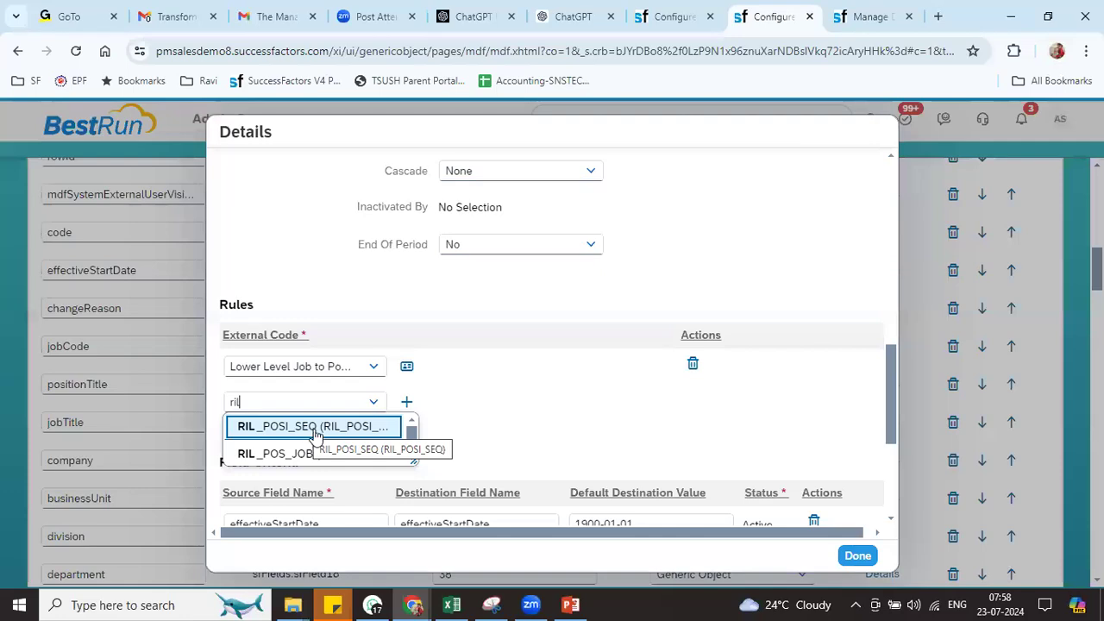
{"action": "left_click", "coordinate": [317, 455]}
Close the jobCode details and save the Position definition
{"action": "left_click", "coordinate": [858, 556]}
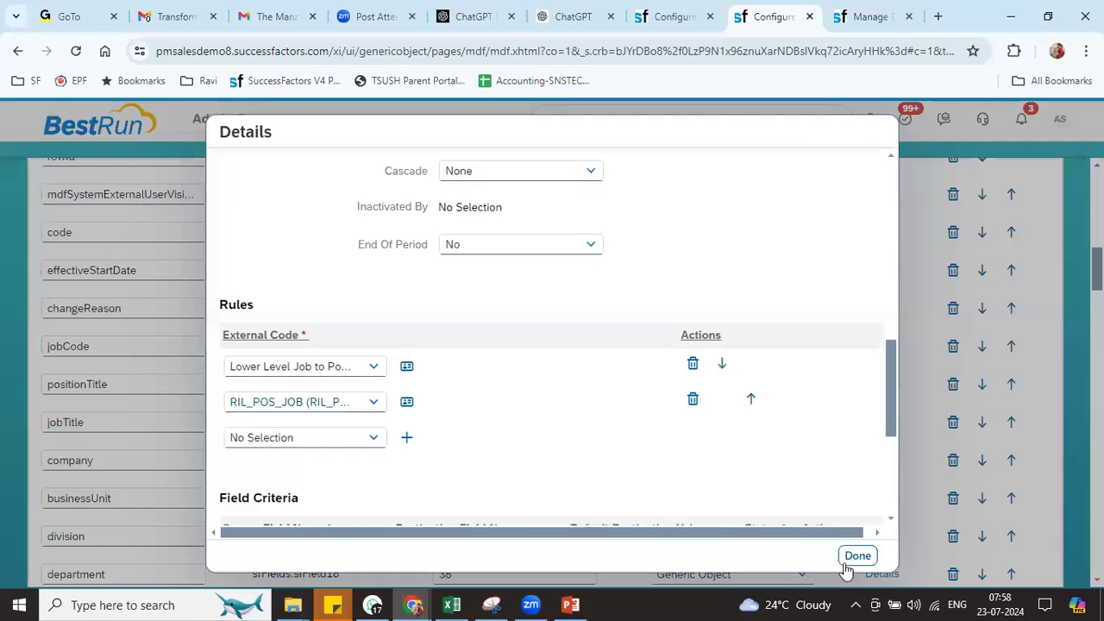
{"action": "left_click_drag", "start_coordinate": [1097, 269], "coordinate": [1097, 578]}
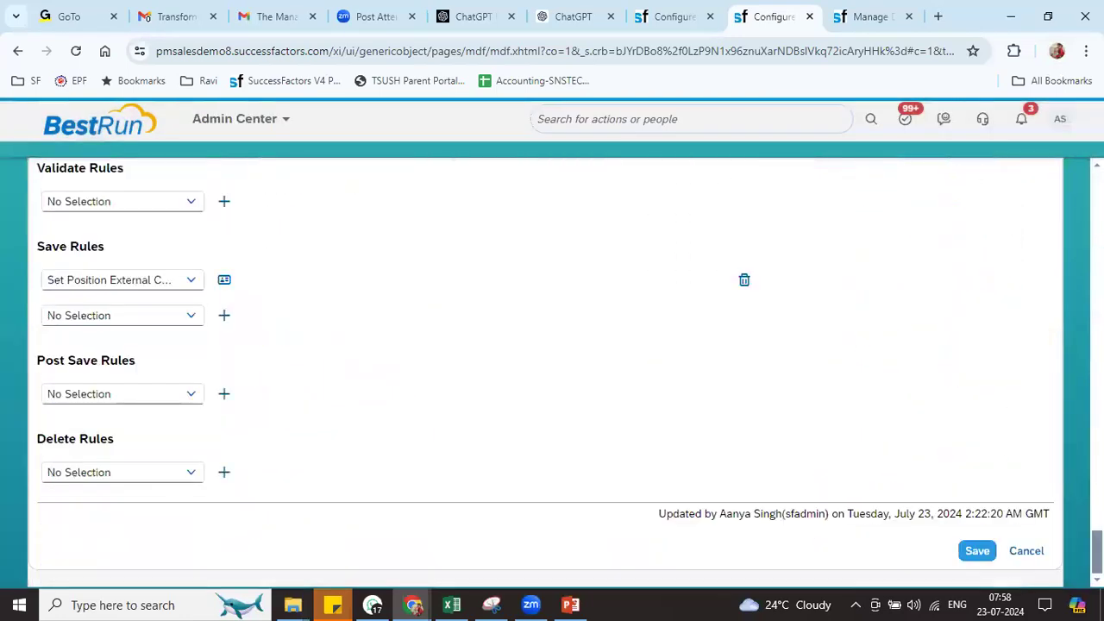
{"action": "left_click", "coordinate": [983, 558]}
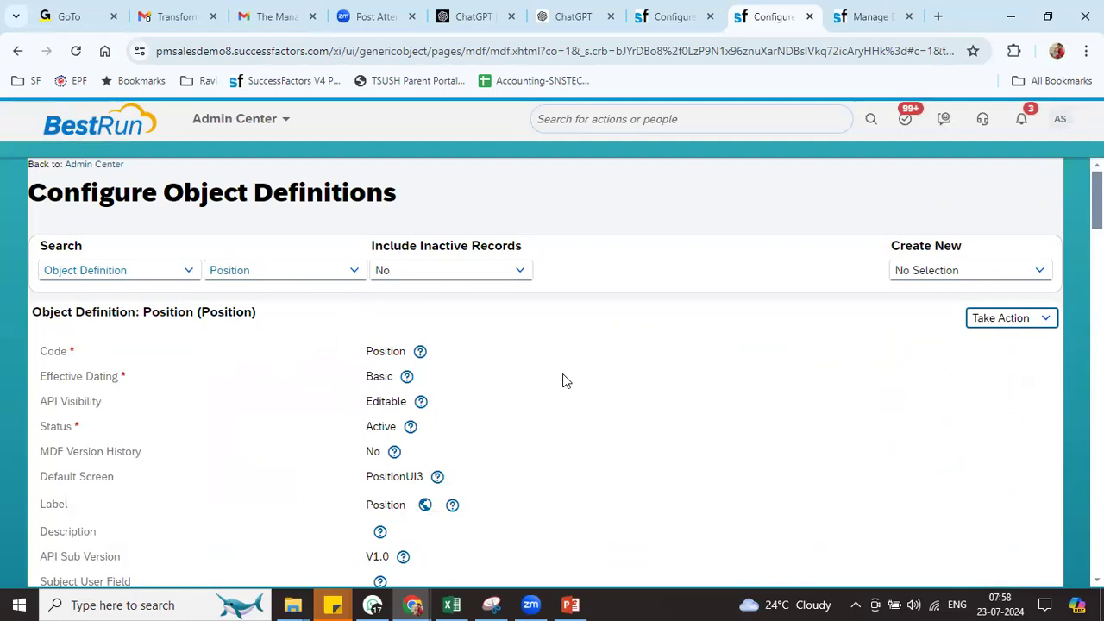
Create a new Rule Trace record from Manage Data
{"action": "left_click", "coordinate": [868, 16]}
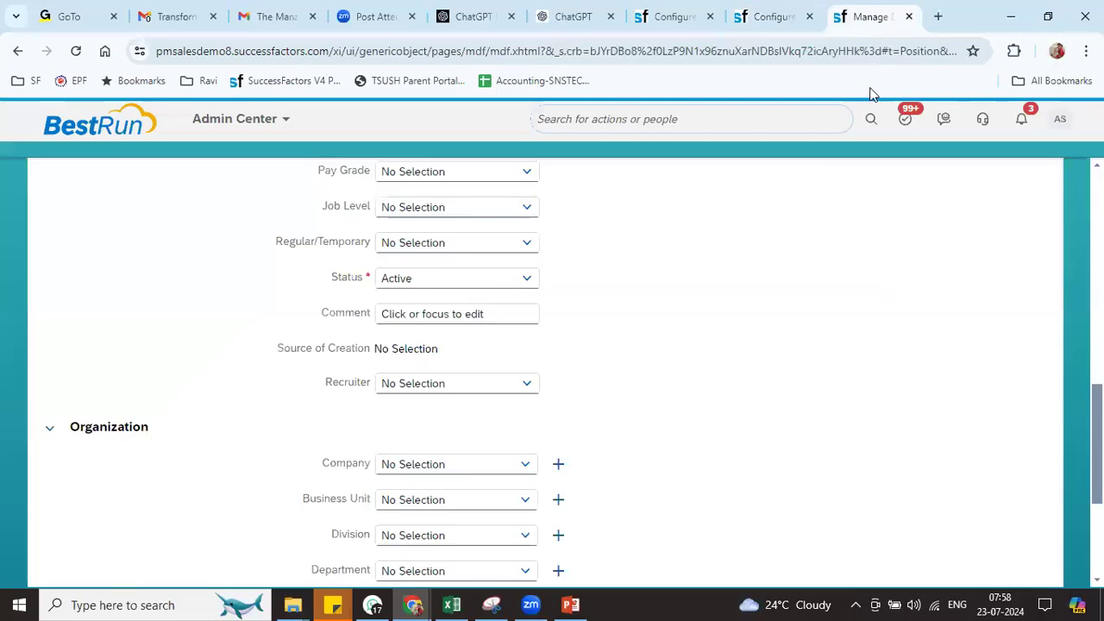
{"action": "scroll", "coordinate": [545, 373], "scroll_direction": "up", "scroll_amount": 9}
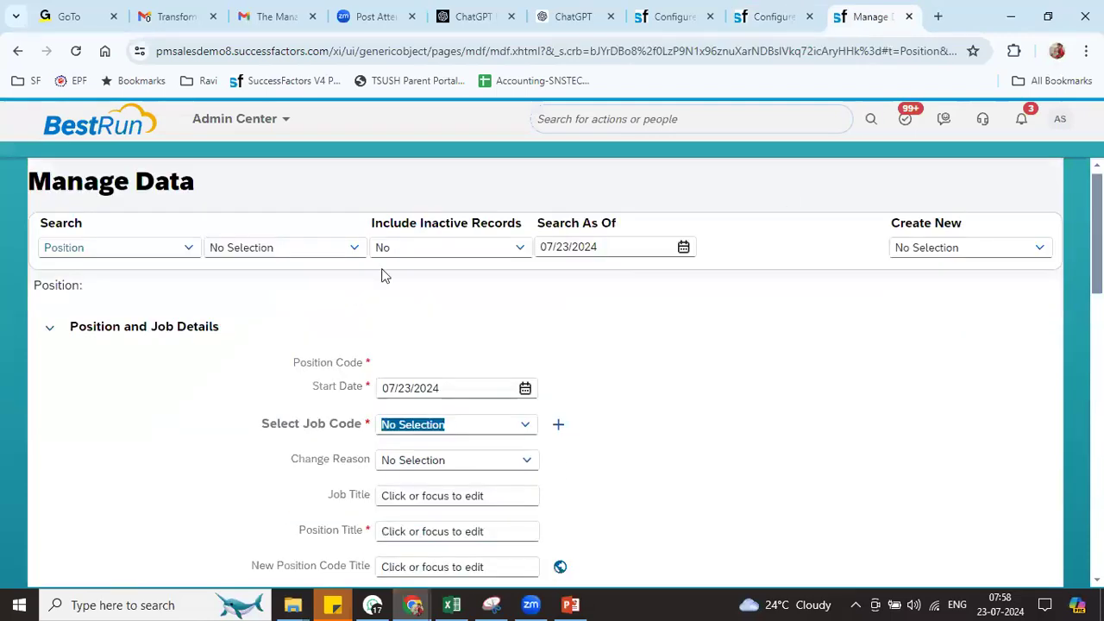
{"action": "left_click", "coordinate": [916, 253]}
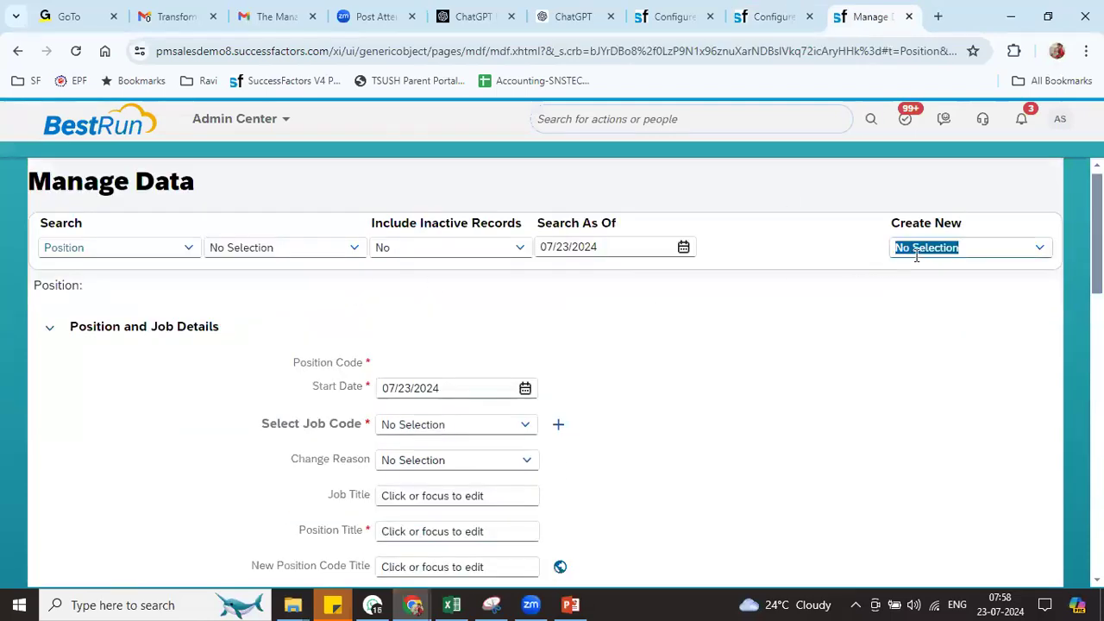
{"action": "type", "text": "rule"}
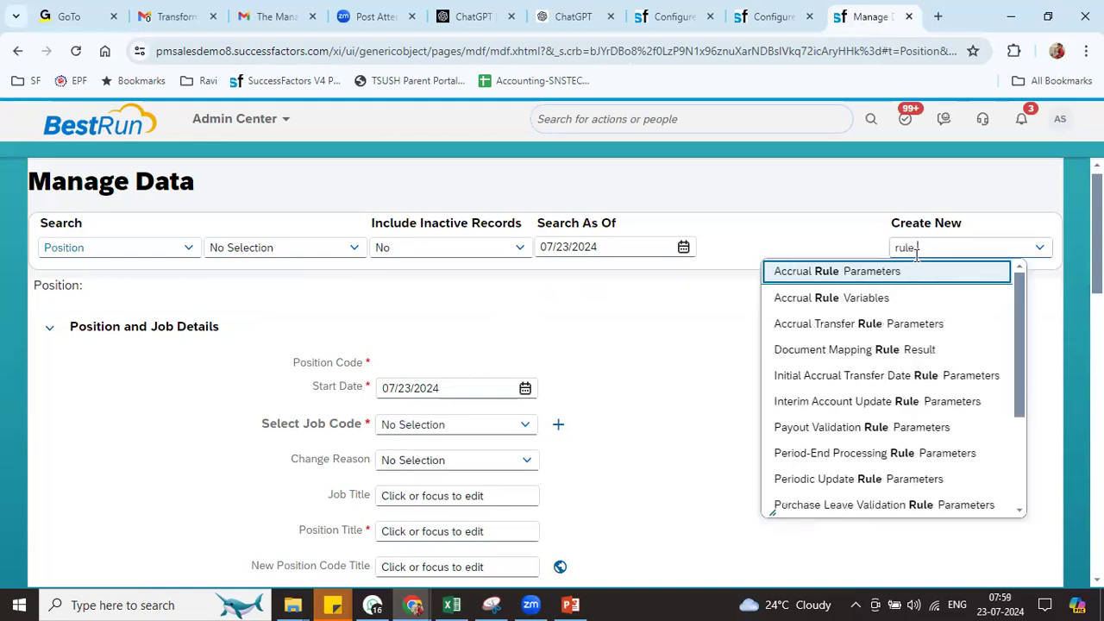
{"action": "type", "text": " tra"}
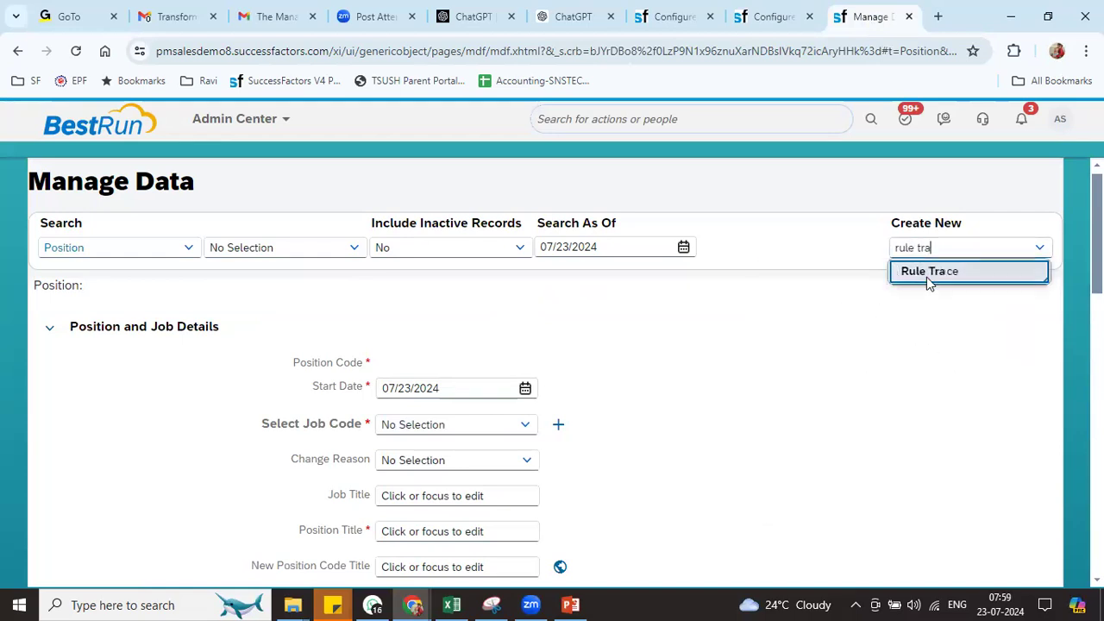
{"action": "left_click", "coordinate": [926, 277]}
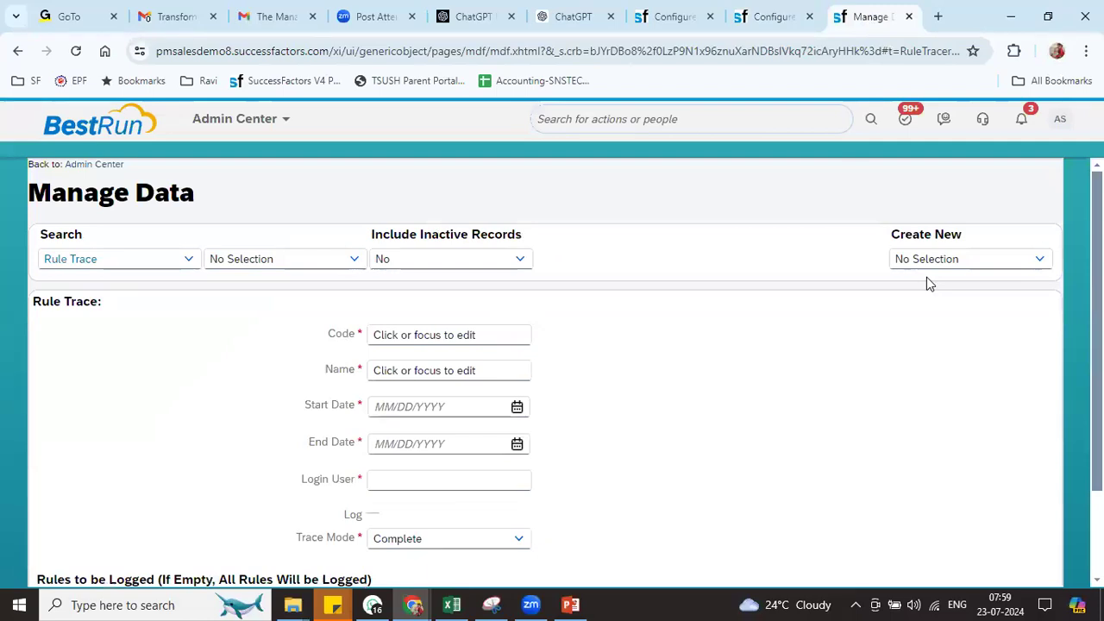
Enter code RIL, name RIL TRACE, and dates 07/23/2024 to 07/24/2024
{"action": "left_click", "coordinate": [528, 327]}
{"action": "type", "text": "RI"}
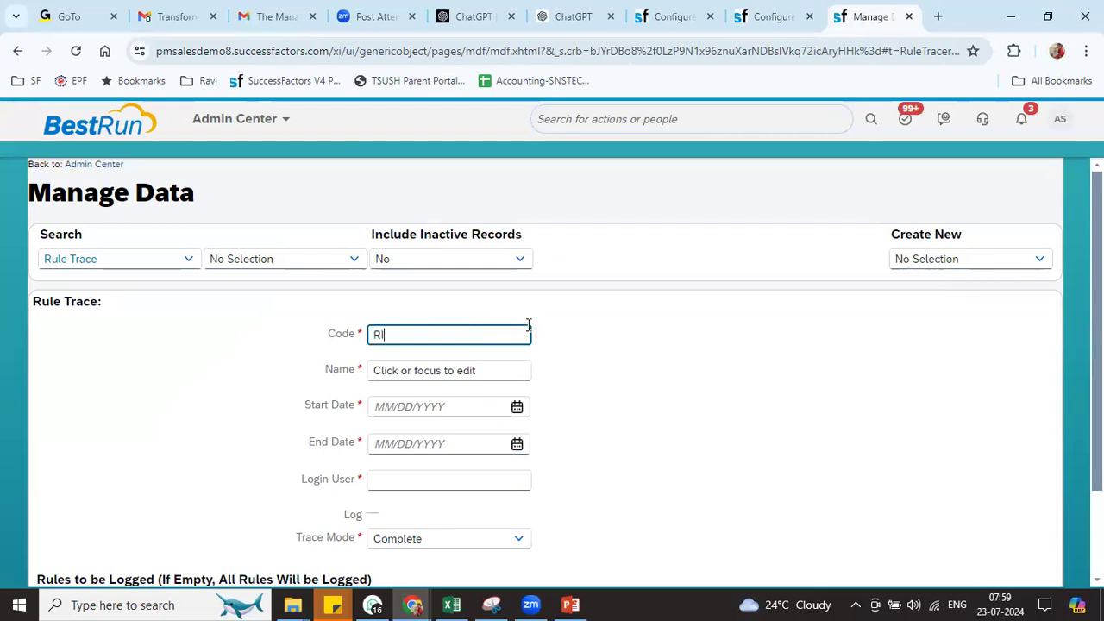
{"action": "type", "text": "L"}
{"action": "key", "text": "Tab"}
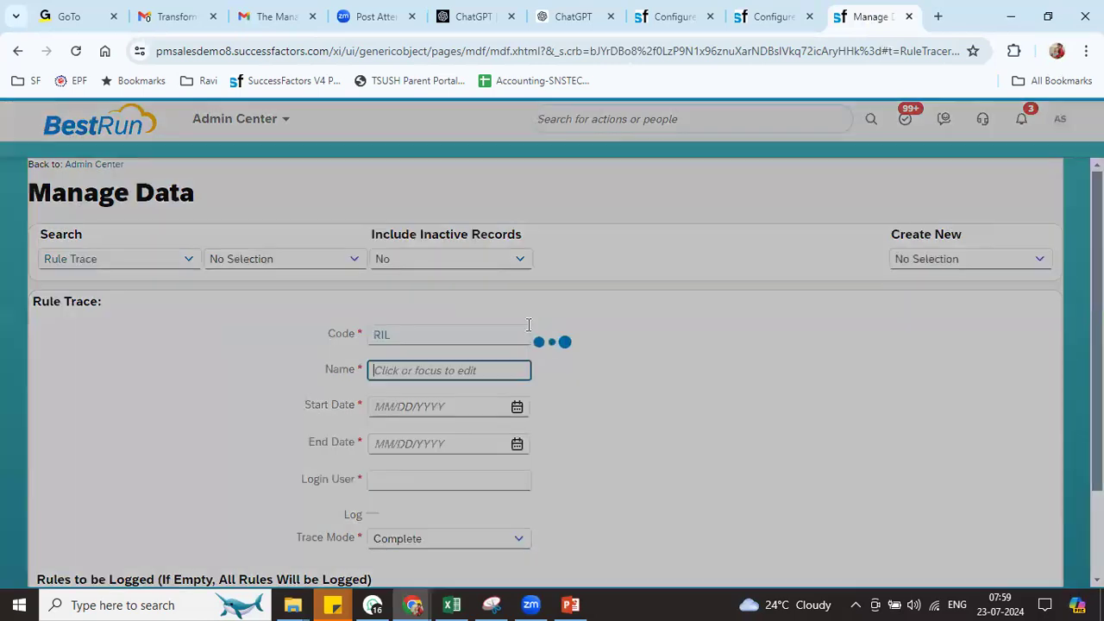
{"action": "type", "text": "RIL T"}
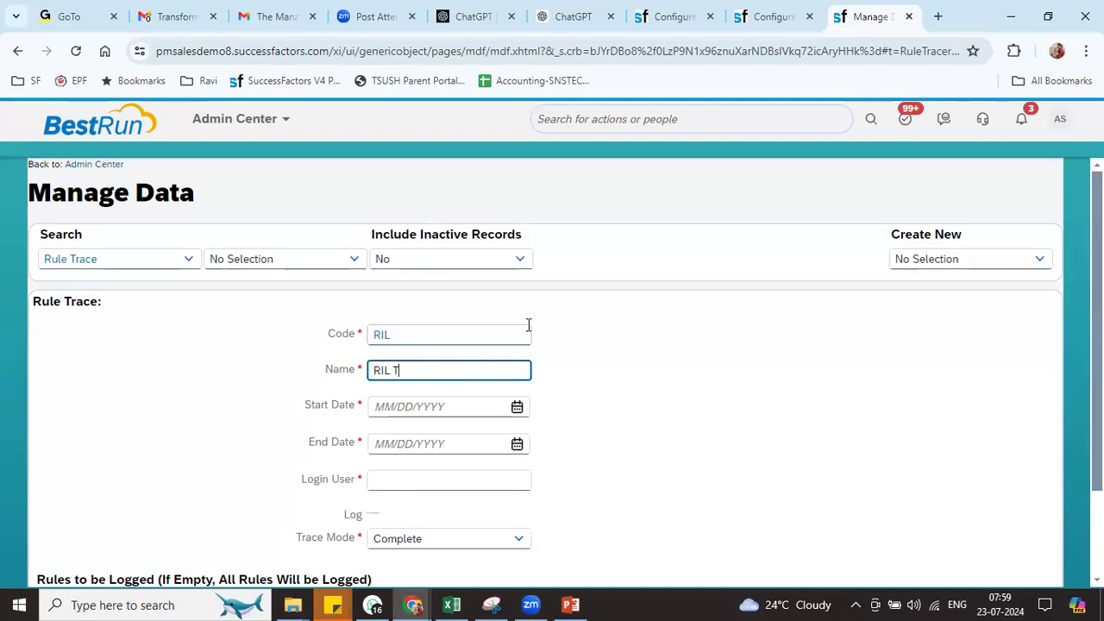
{"action": "type", "text": "RACE"}
{"action": "key", "text": "Tab"}
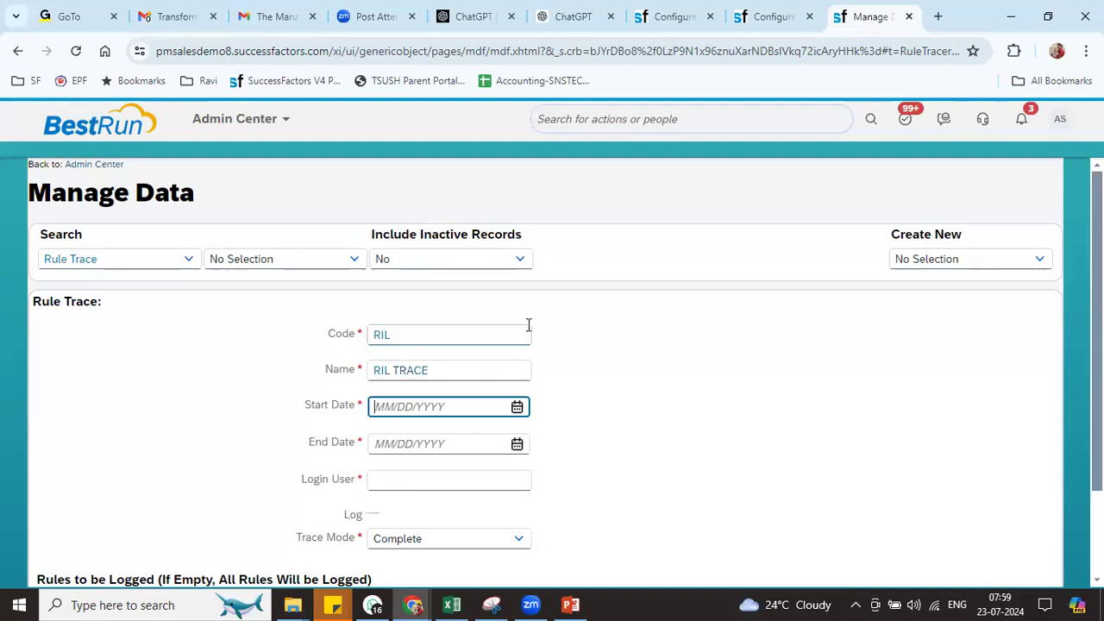
{"action": "left_click", "coordinate": [518, 406]}
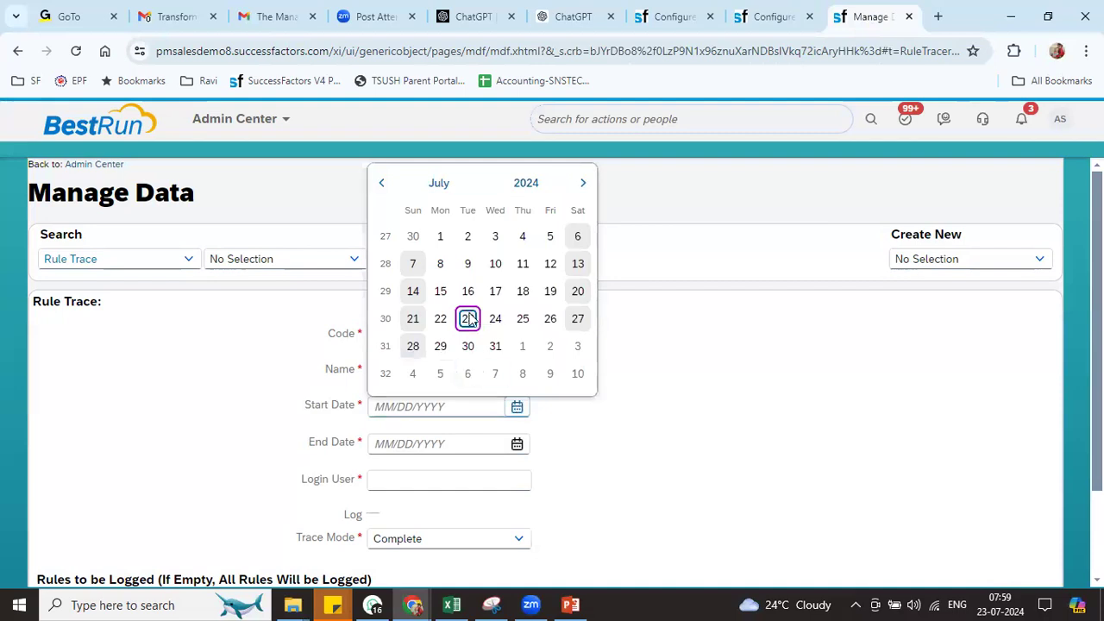
{"action": "left_click", "coordinate": [468, 318]}
{"action": "left_click", "coordinate": [516, 444]}
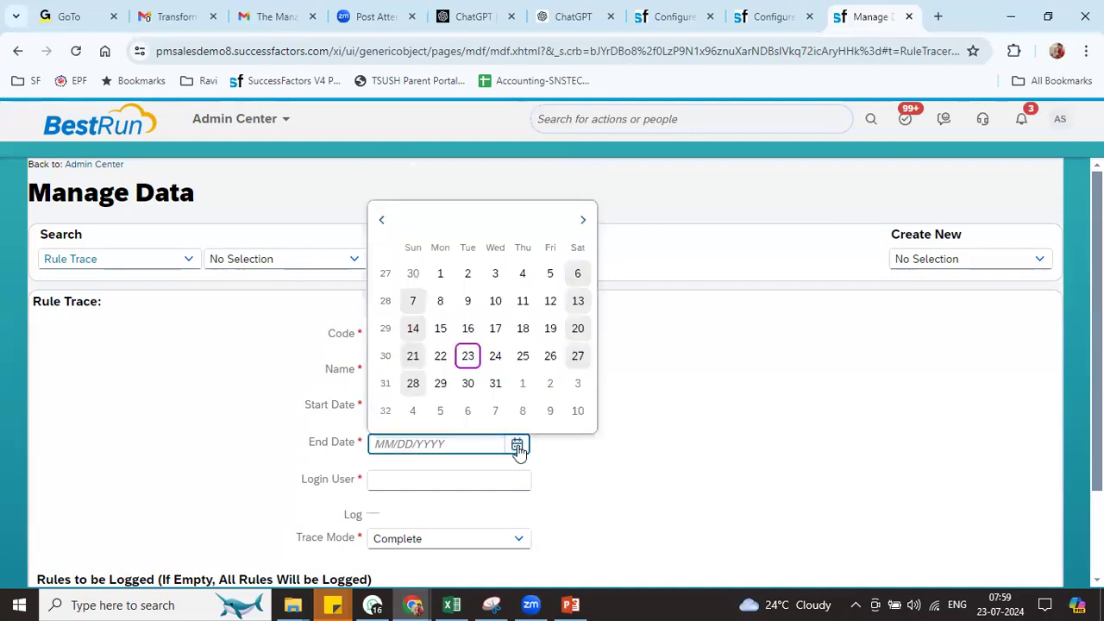
{"action": "left_click", "coordinate": [495, 358]}
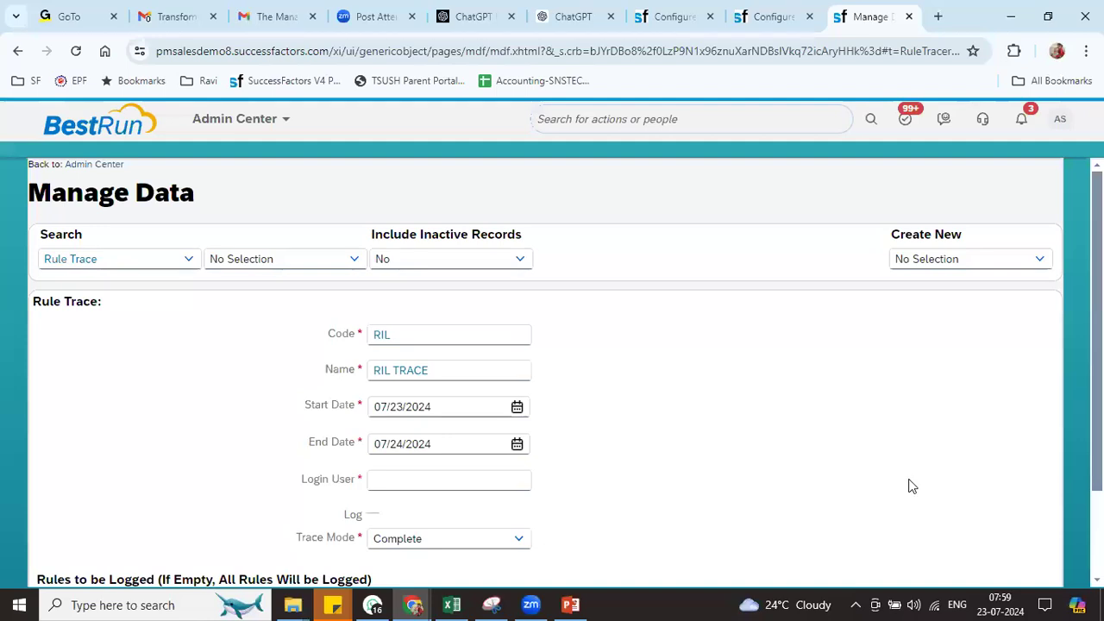
Choose the admin user as Login User and save the rule trace
{"action": "scroll", "coordinate": [920, 461], "scroll_direction": "down", "scroll_amount": 2}
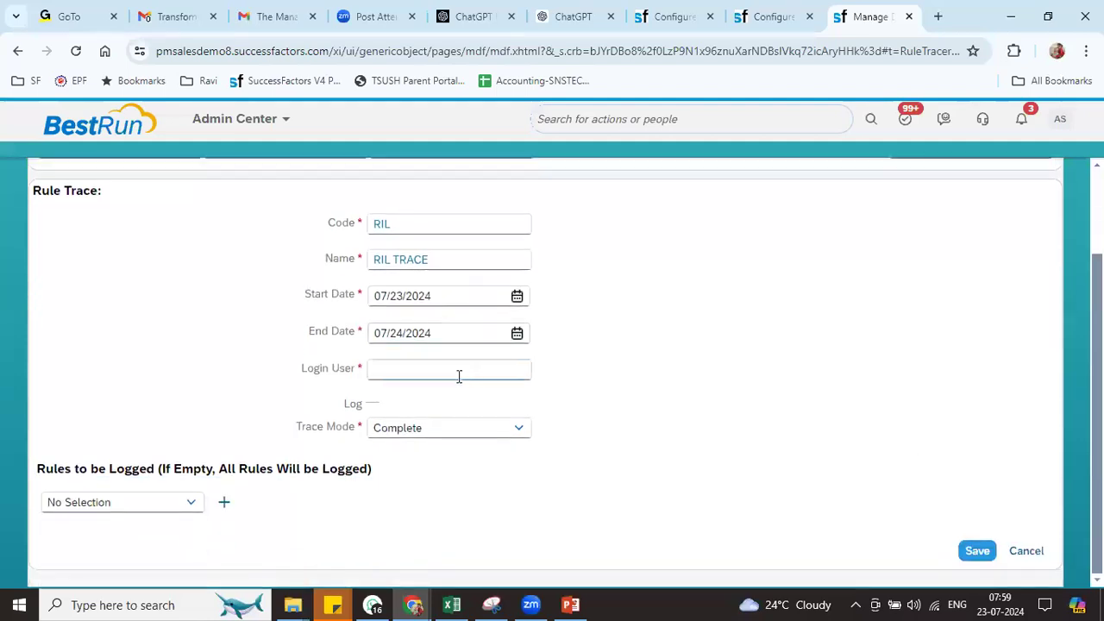
{"action": "left_click", "coordinate": [430, 371]}
{"action": "type", "text": "sfadmin"}
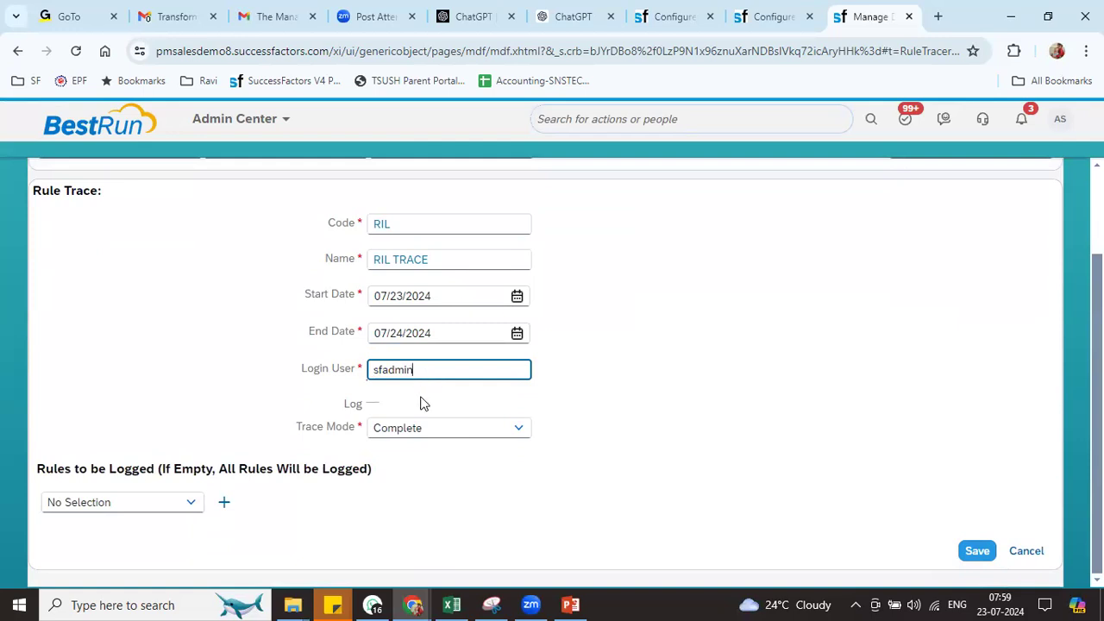
{"action": "left_click", "coordinate": [473, 397]}
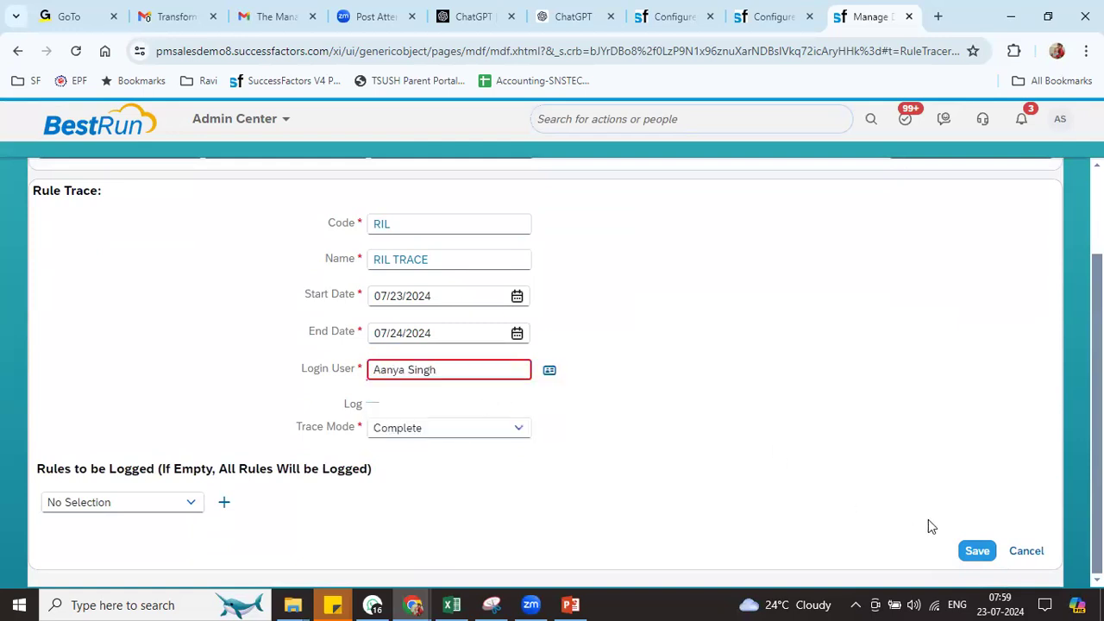
{"action": "left_click", "coordinate": [978, 552]}
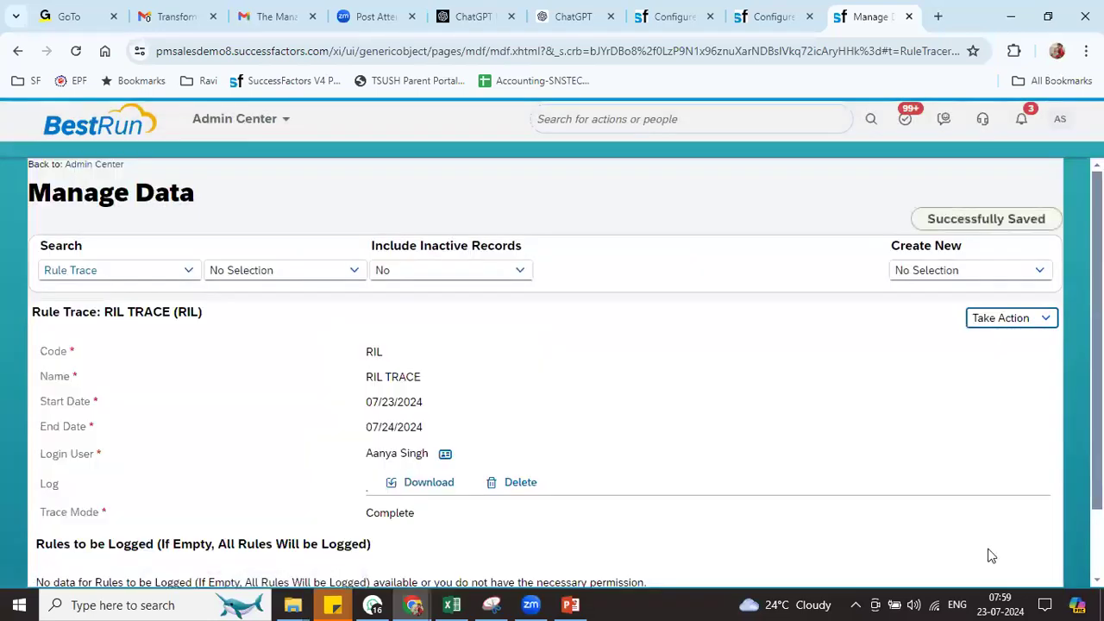
{"action": "scroll", "coordinate": [446, 459], "scroll_direction": "down", "scroll_amount": 2}
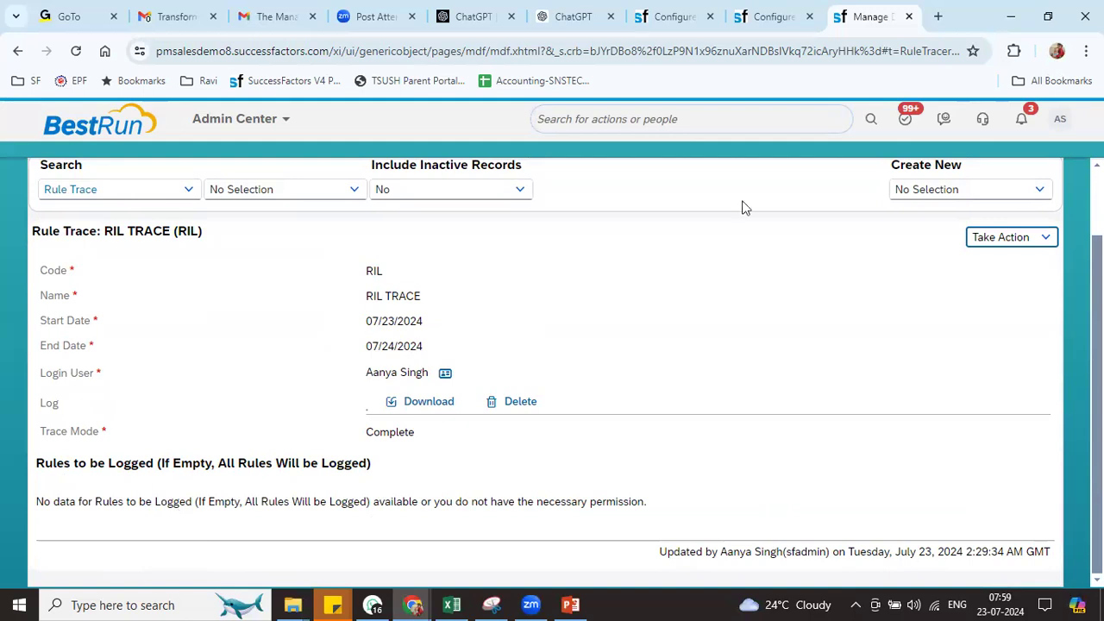
Duplicate the Manage Data browser tab
{"action": "right_click", "coordinate": [859, 24]}
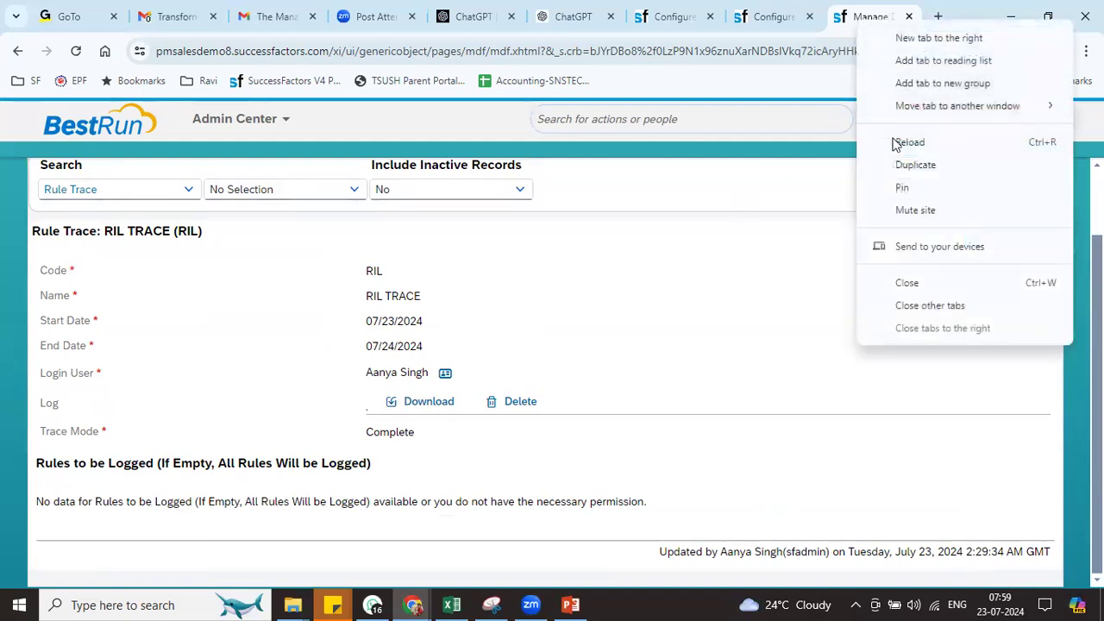
{"action": "left_click", "coordinate": [897, 166]}
{"action": "left_click", "coordinate": [697, 26]}
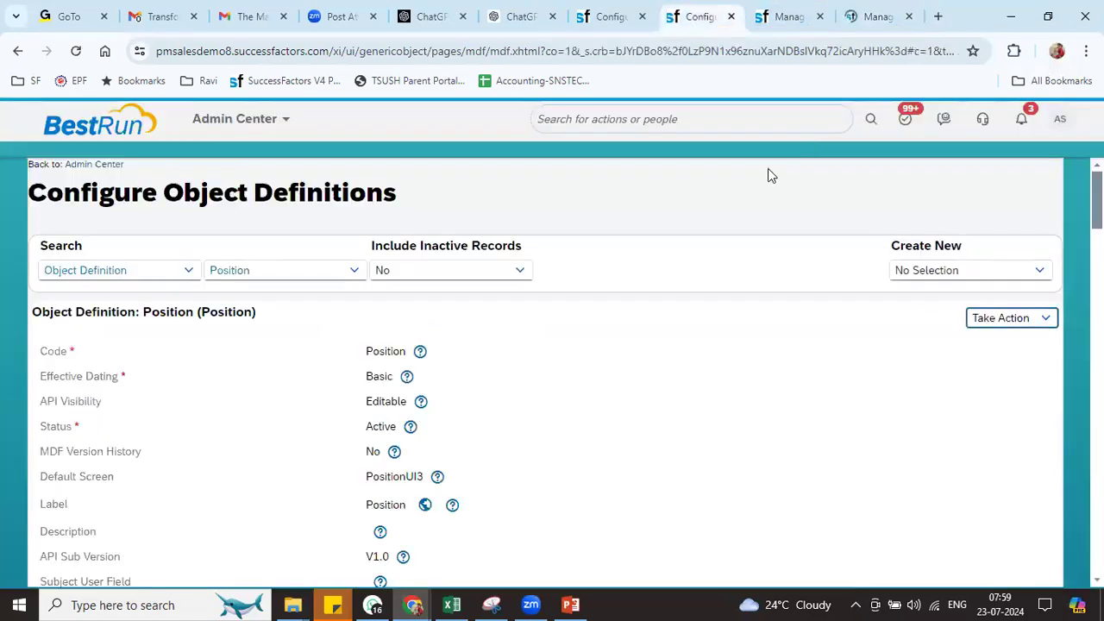
{"action": "left_click", "coordinate": [855, 24]}
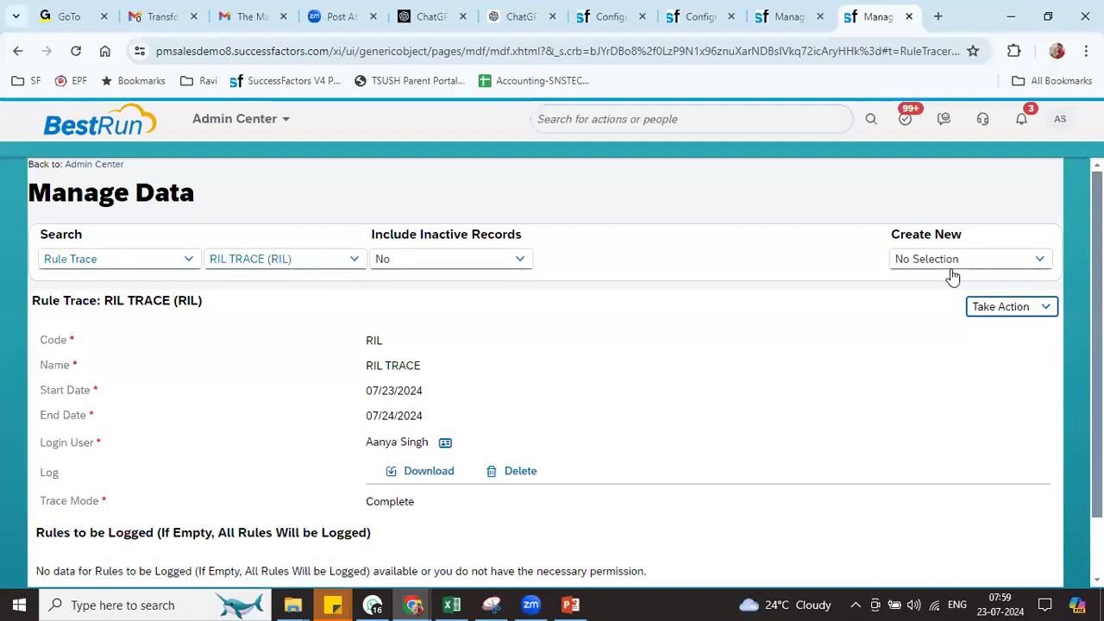
Start creating a new Position record from Create New
{"action": "left_click", "coordinate": [955, 259]}
{"action": "type", "text": "posi"}
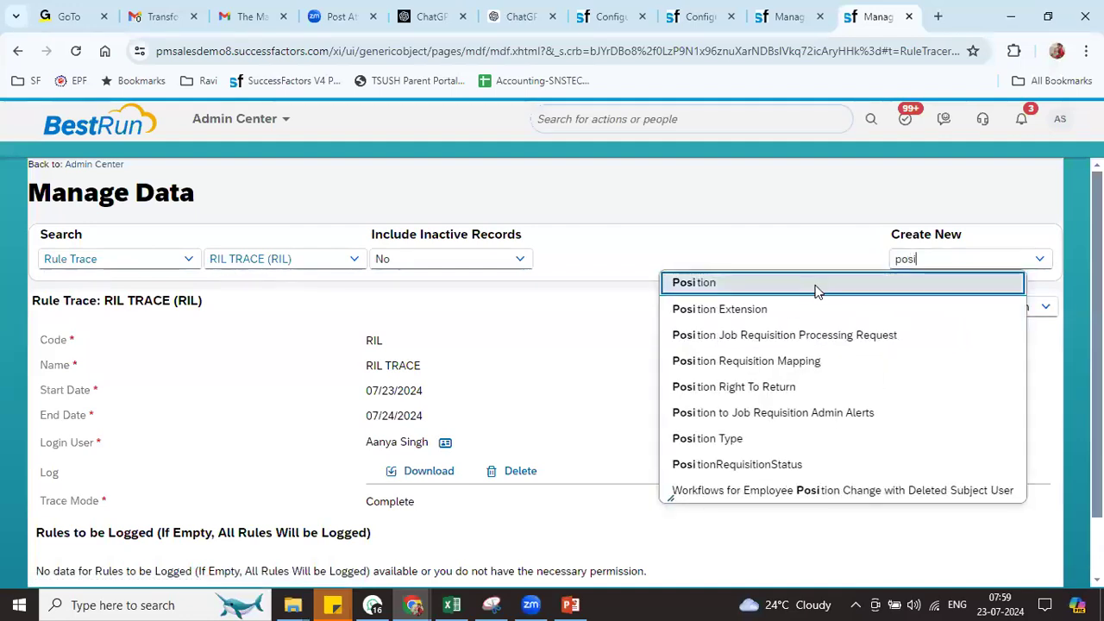
{"action": "left_click", "coordinate": [816, 284]}
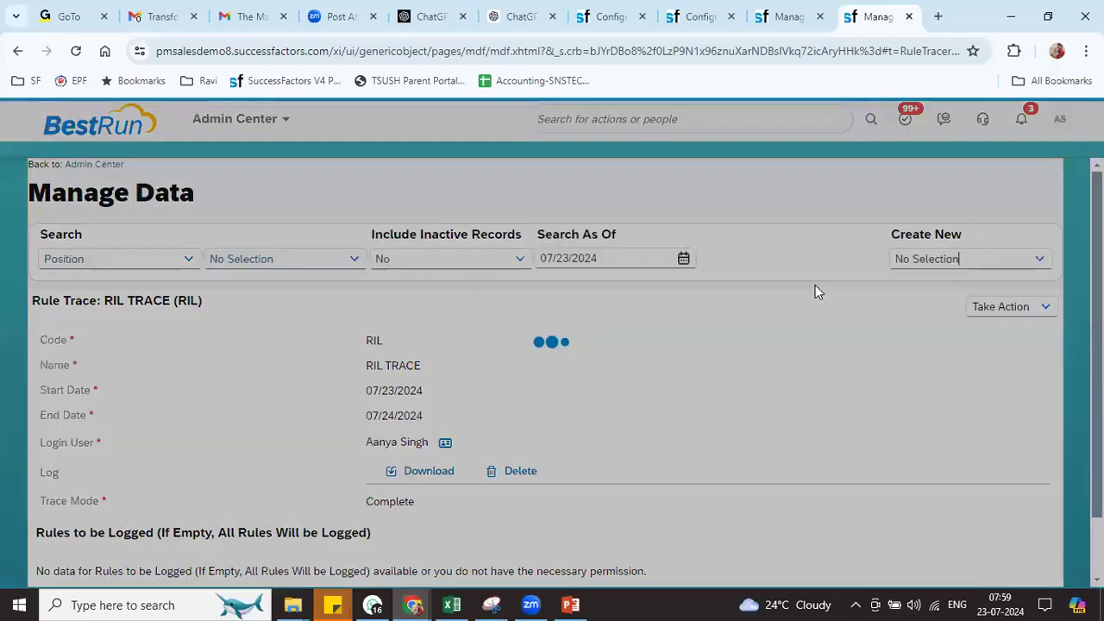
{"action": "scroll", "coordinate": [587, 294], "scroll_direction": "down", "scroll_amount": 2}
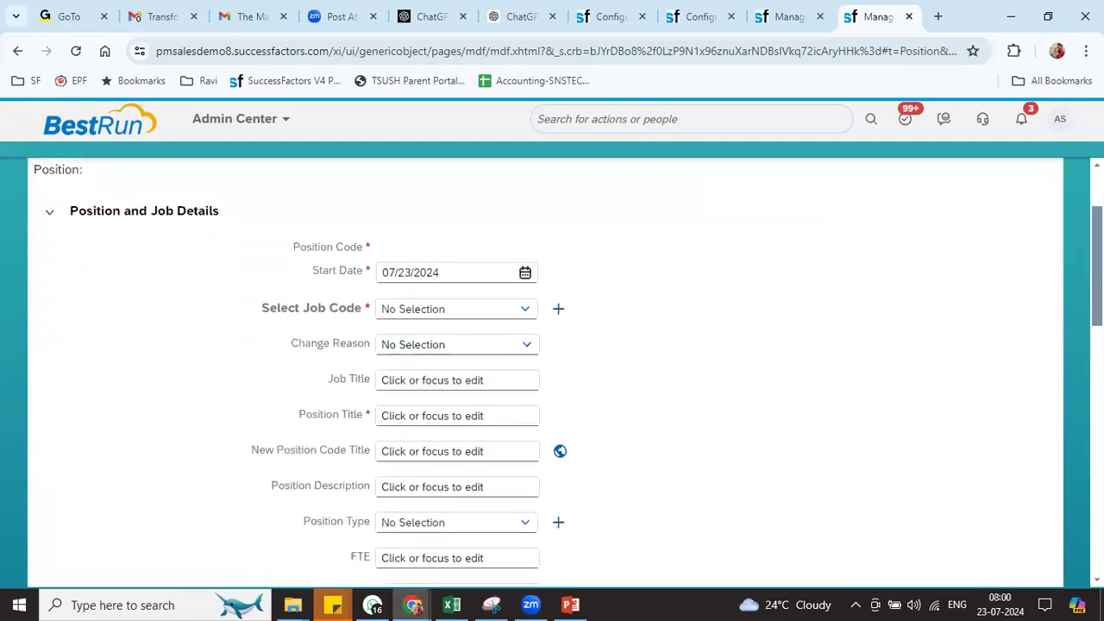
Pick RIL Manager (7000077) as the job code and return to the RIL TRACE tab
{"action": "left_click", "coordinate": [458, 296]}
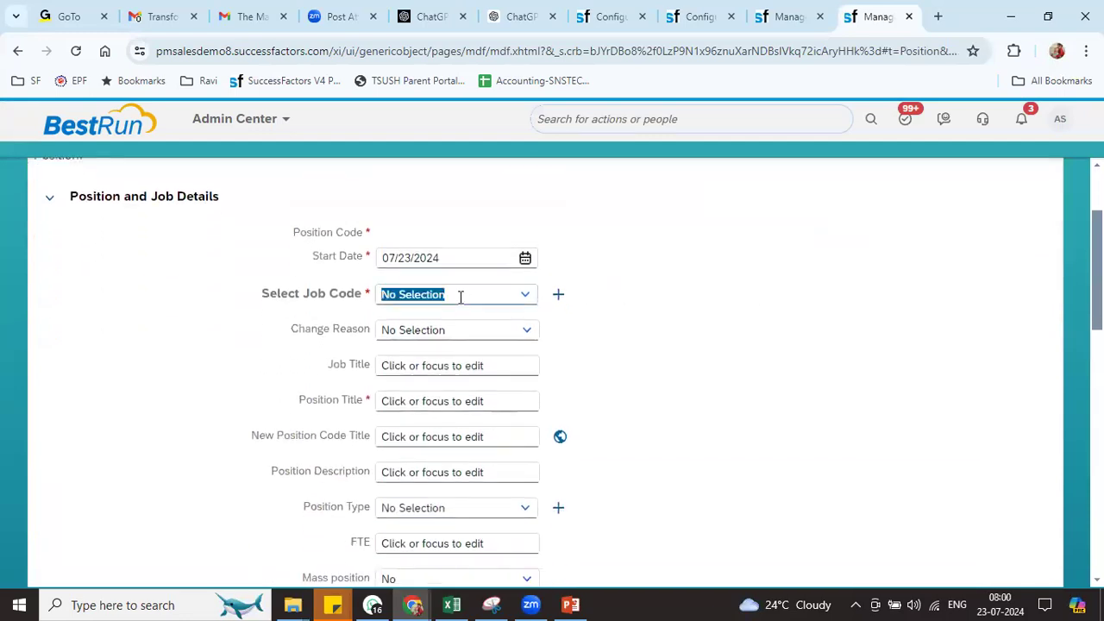
{"action": "type", "text": "RIL"}
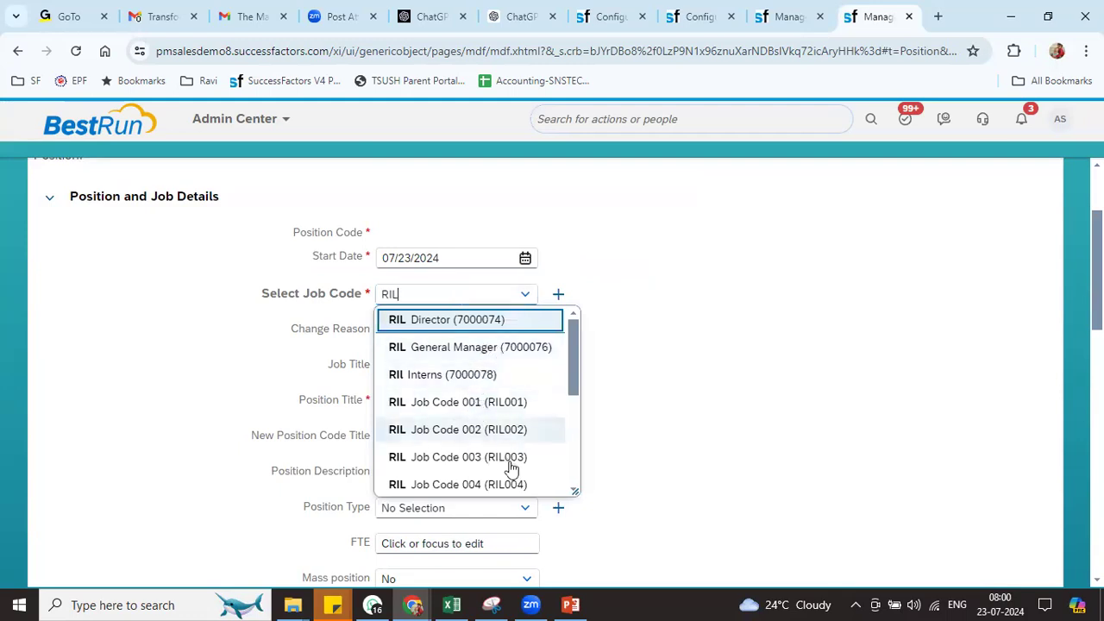
{"action": "left_click_drag", "start_coordinate": [574, 372], "coordinate": [569, 481]}
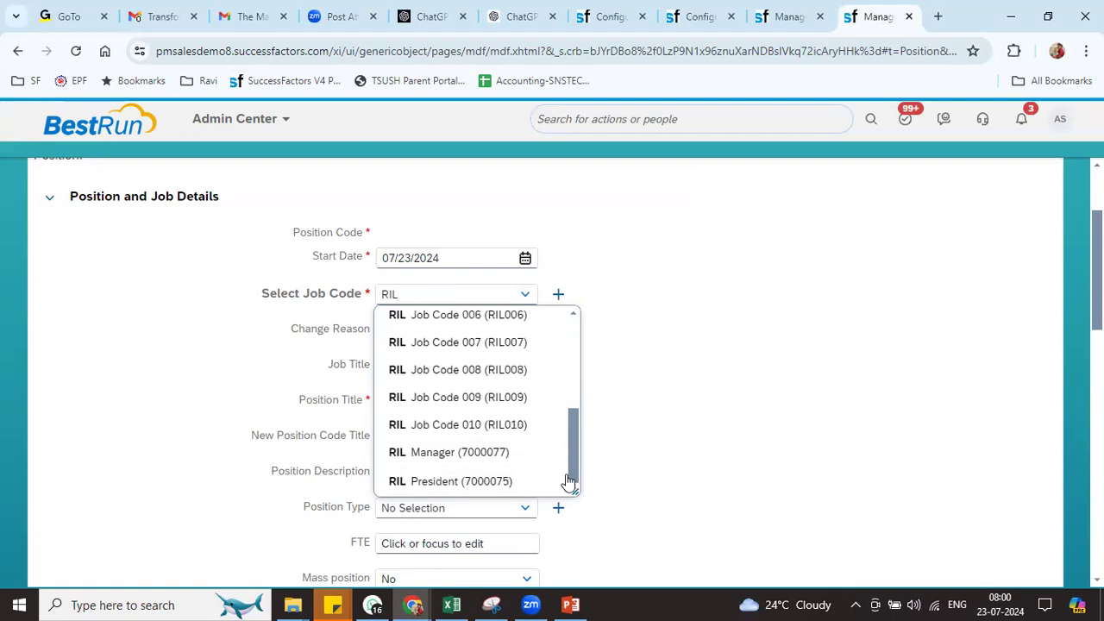
{"action": "left_click", "coordinate": [505, 450]}
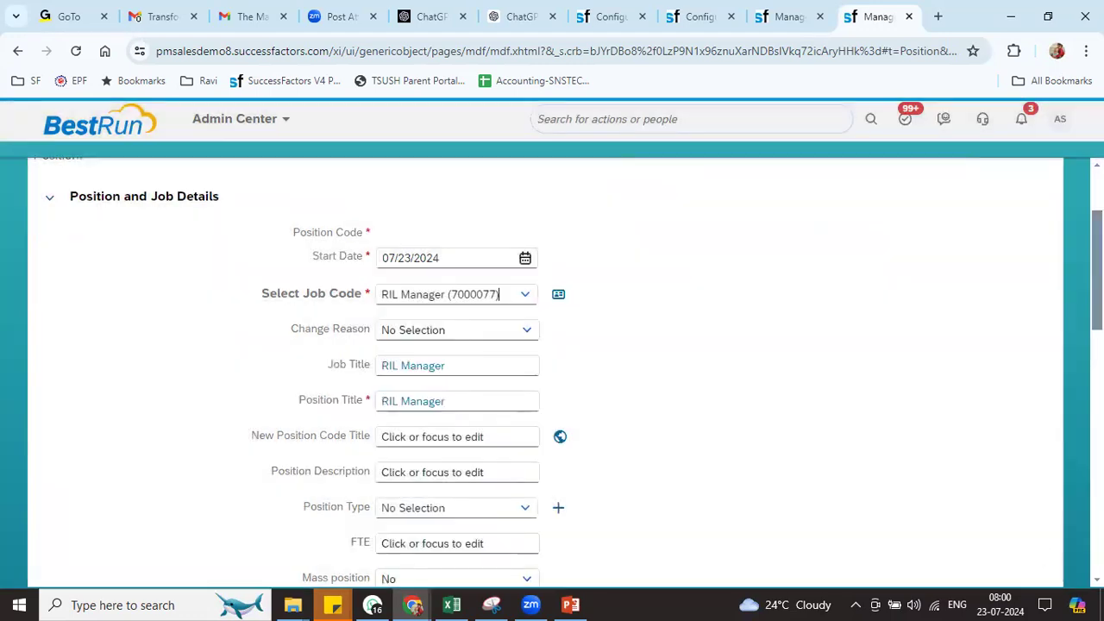
{"action": "scroll", "coordinate": [1010, 506], "scroll_direction": "down", "scroll_amount": 3}
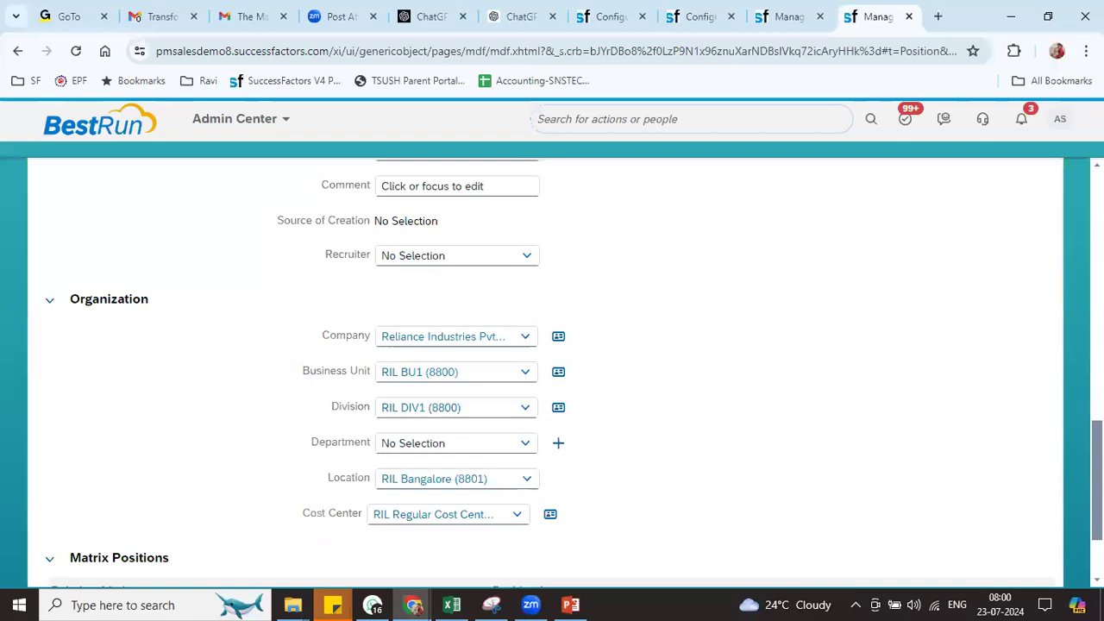
{"action": "scroll", "coordinate": [499, 404], "scroll_direction": "up", "scroll_amount": 10}
{"action": "scroll", "coordinate": [552, 371], "scroll_direction": "down", "scroll_amount": 1}
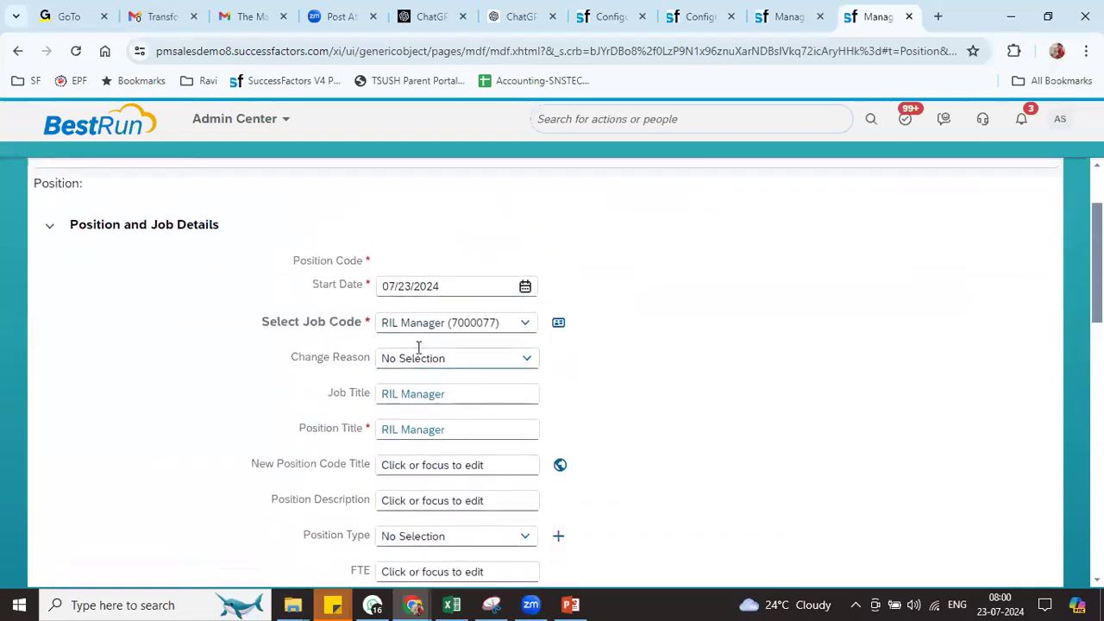
{"action": "left_click", "coordinate": [787, 17]}
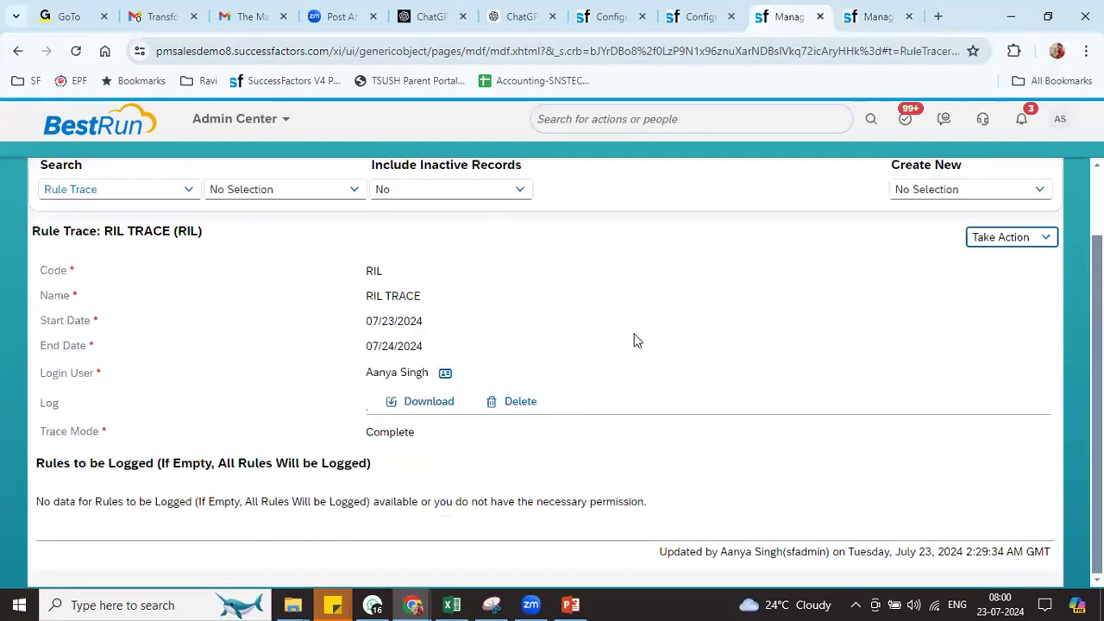
Download Log_RIL.csv, check its contents in Excel, and close the workbook
{"action": "left_click", "coordinate": [431, 407]}
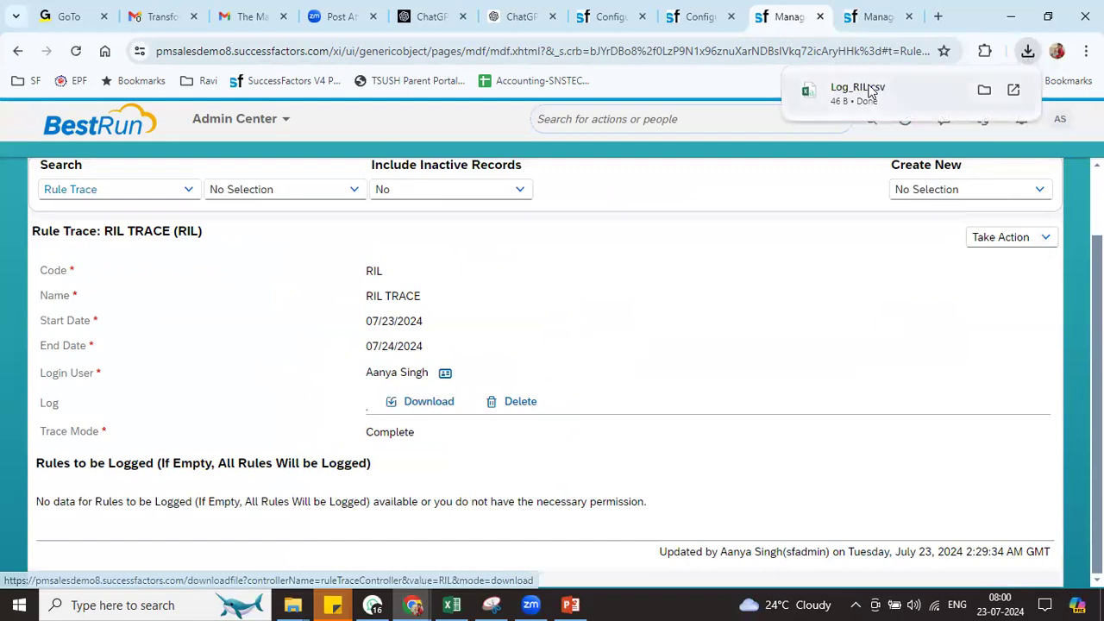
{"action": "left_click", "coordinate": [863, 91]}
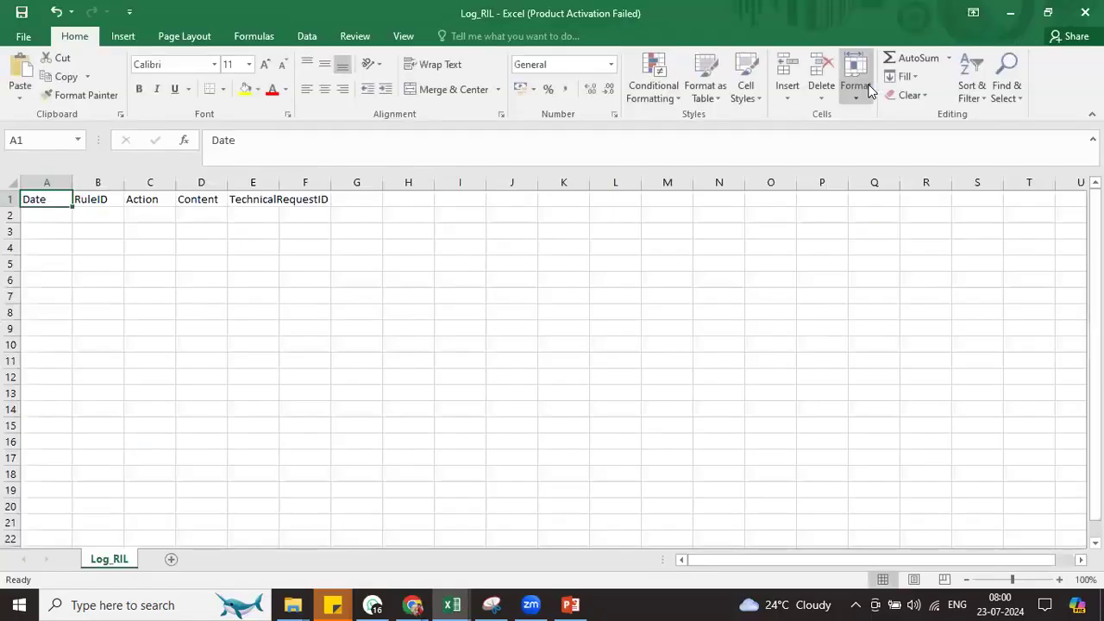
{"action": "left_click", "coordinate": [750, 245]}
{"action": "left_click", "coordinate": [1086, 12]}
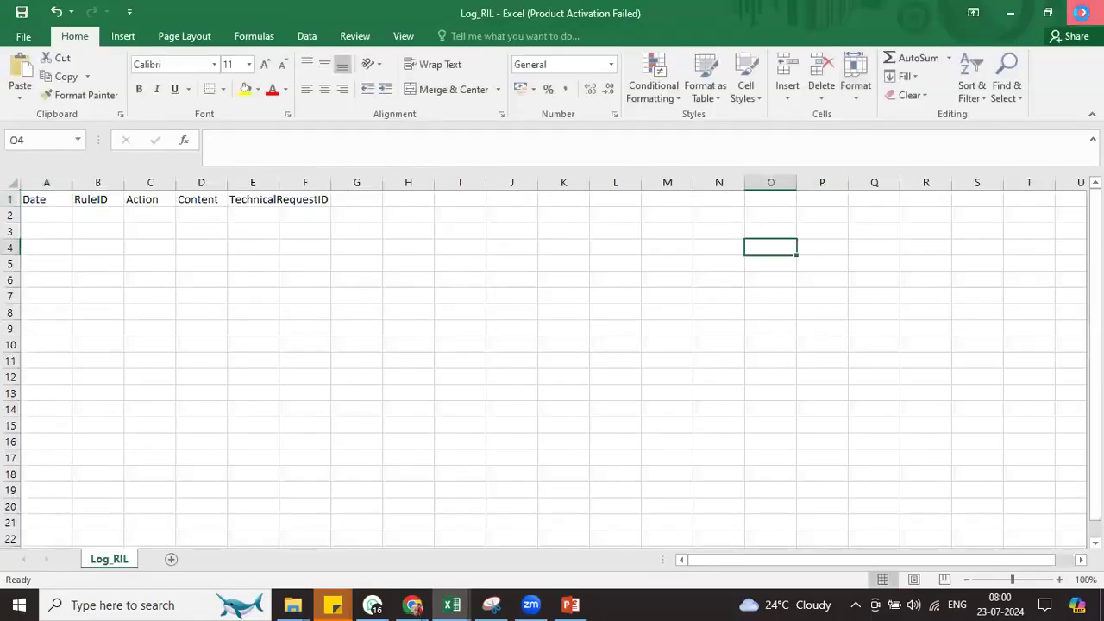
{"action": "key", "text": "alt+Tab"}
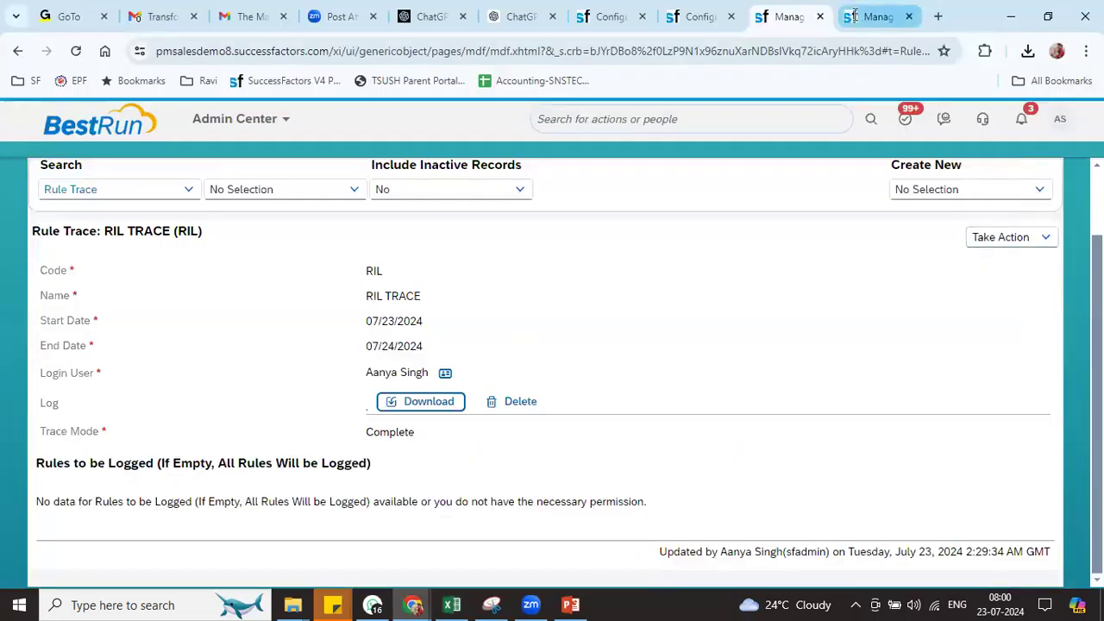
Correct the RIL TRACE dates to 07/22/2024–07/23/2024 and save the trace
{"action": "left_click", "coordinate": [998, 239]}
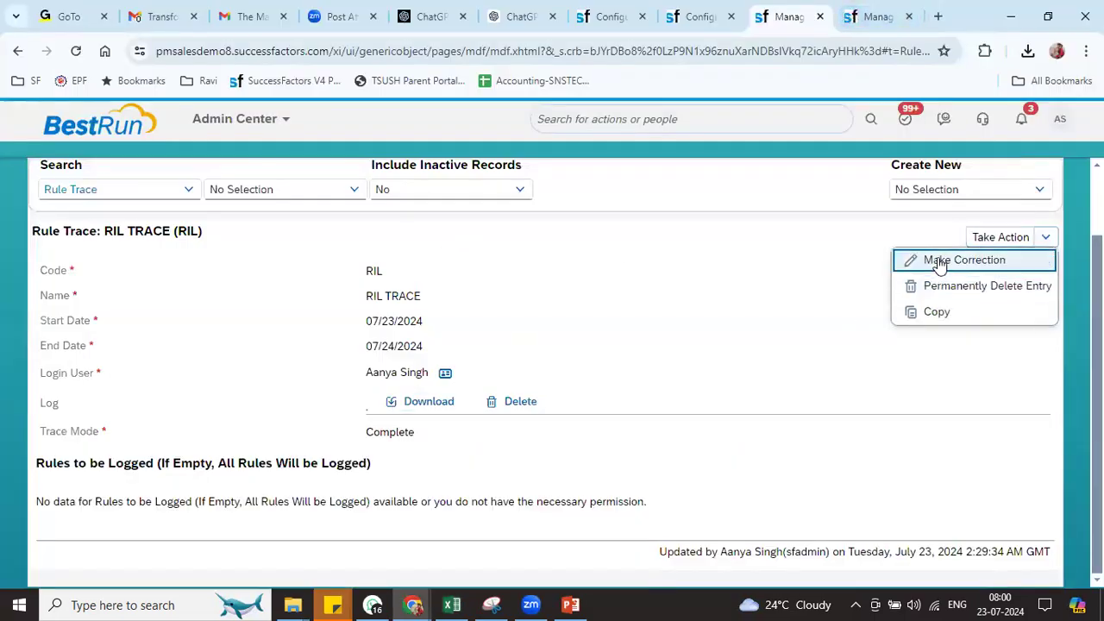
{"action": "left_click", "coordinate": [940, 261]}
{"action": "left_click", "coordinate": [515, 337]}
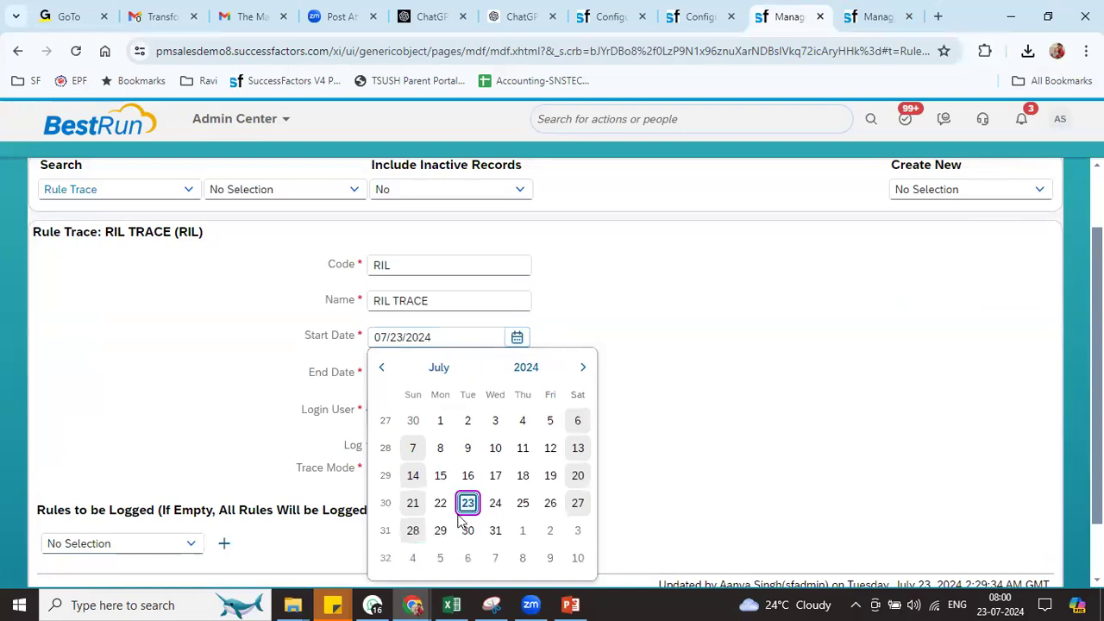
{"action": "left_click", "coordinate": [440, 503]}
{"action": "left_click", "coordinate": [516, 373]}
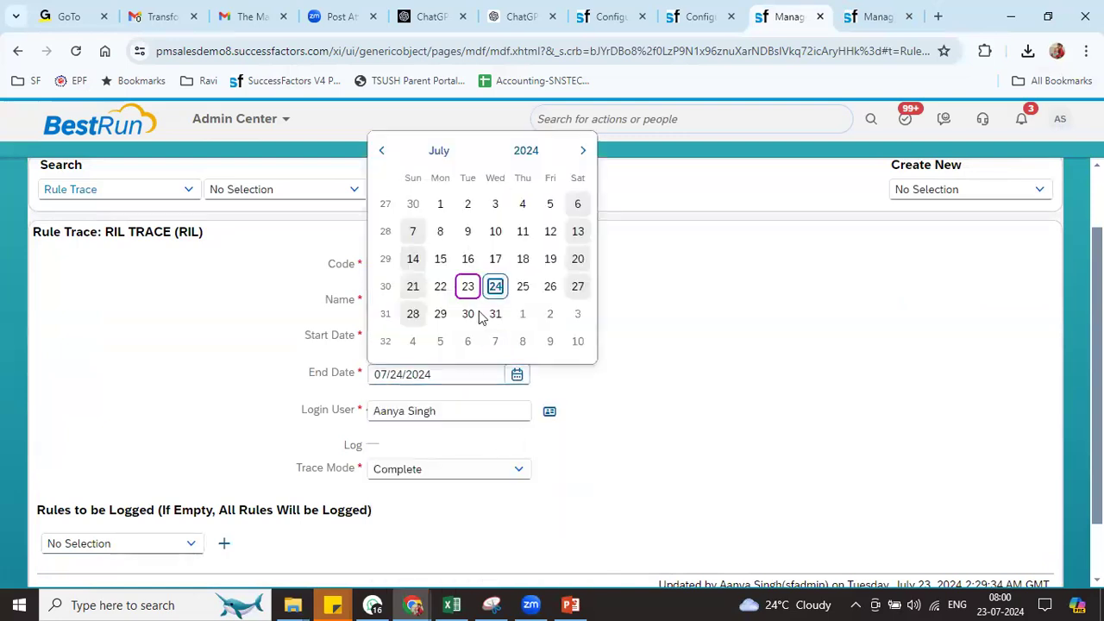
{"action": "left_click", "coordinate": [467, 286]}
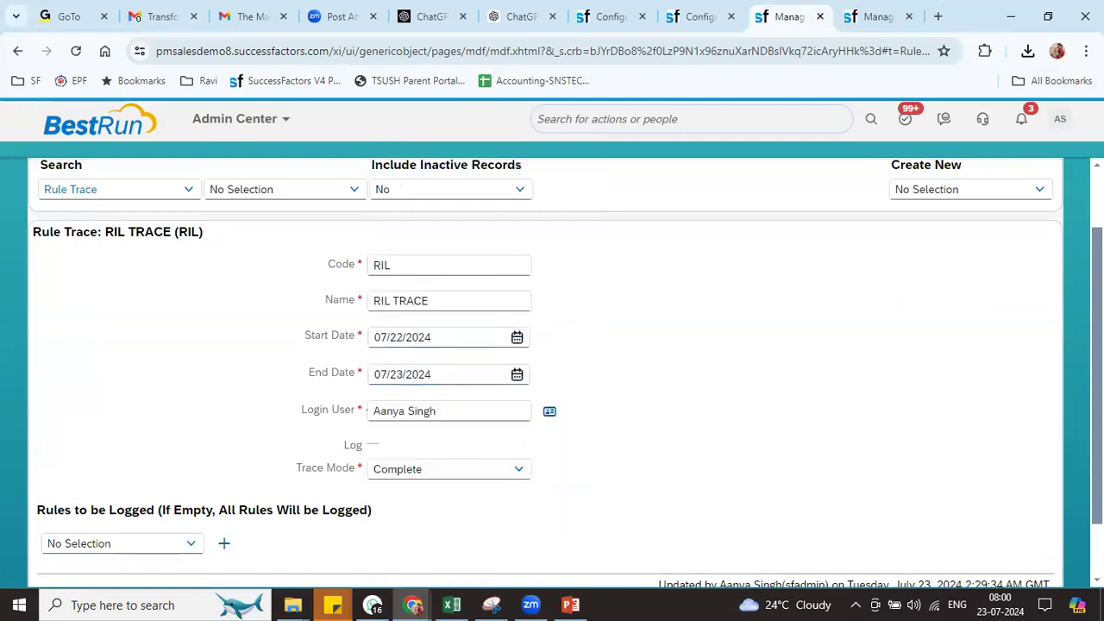
{"action": "scroll", "coordinate": [1047, 564], "scroll_direction": "down", "scroll_amount": 2}
{"action": "left_click", "coordinate": [976, 552]}
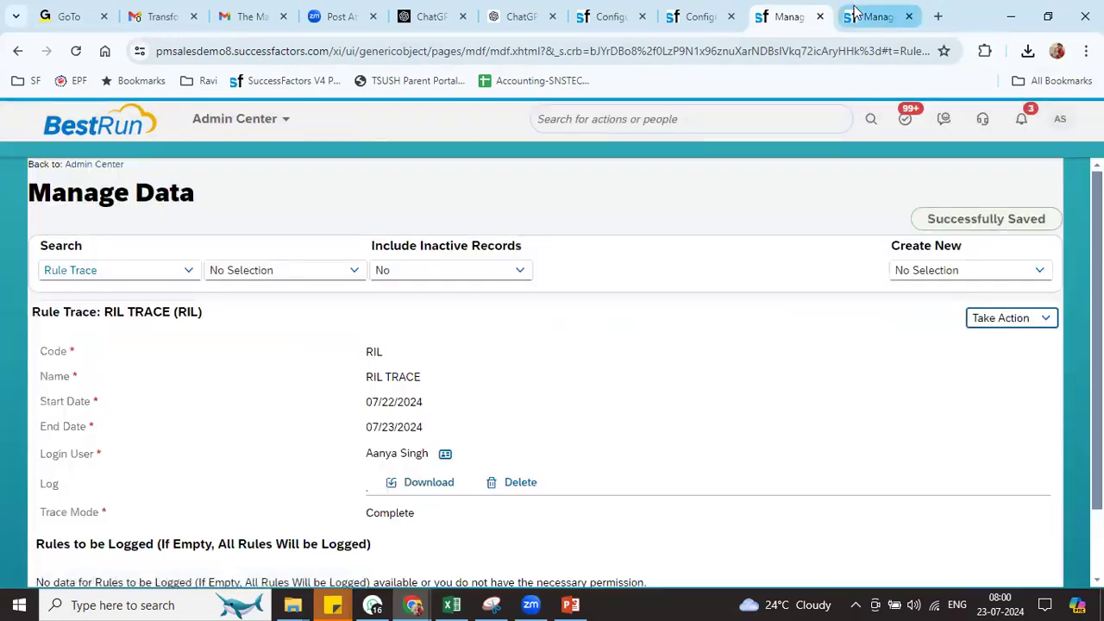
{"action": "left_click", "coordinate": [854, 12]}
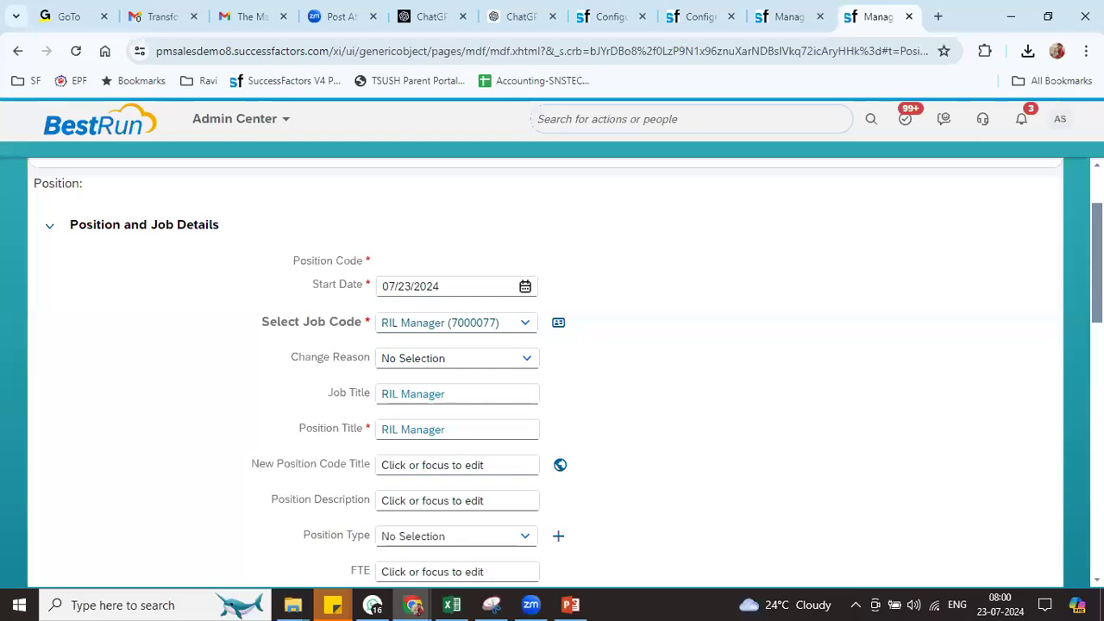
Start a new Position record, discarding the unsaved one
{"action": "scroll", "coordinate": [973, 249], "scroll_direction": "up", "scroll_amount": 2}
{"action": "left_click", "coordinate": [960, 258]}
{"action": "type", "text": "posi"}
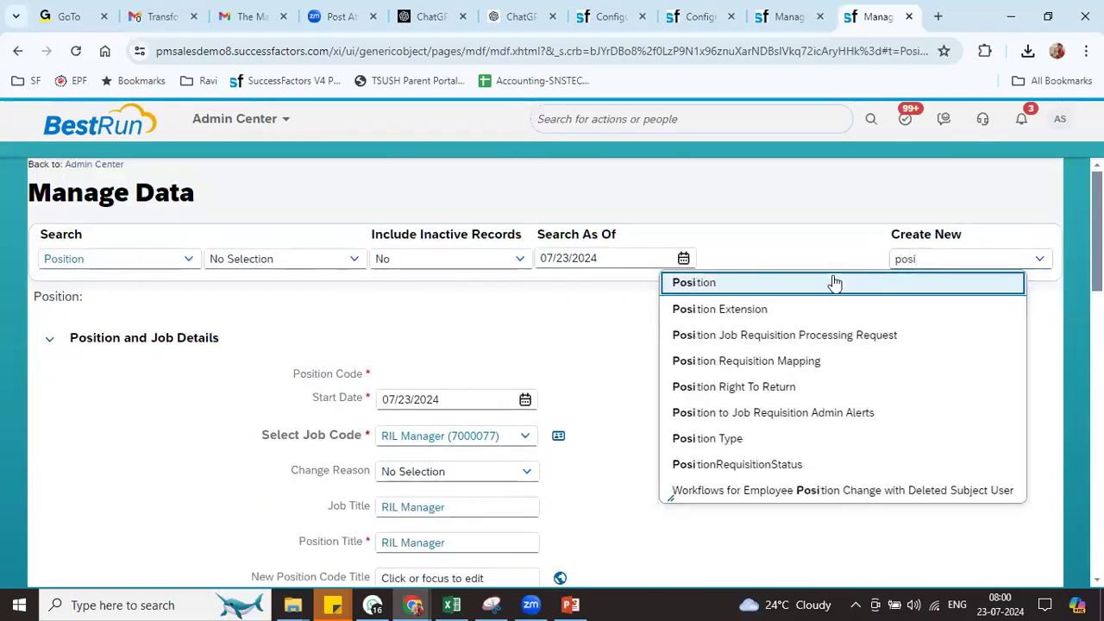
{"action": "left_click", "coordinate": [830, 281]}
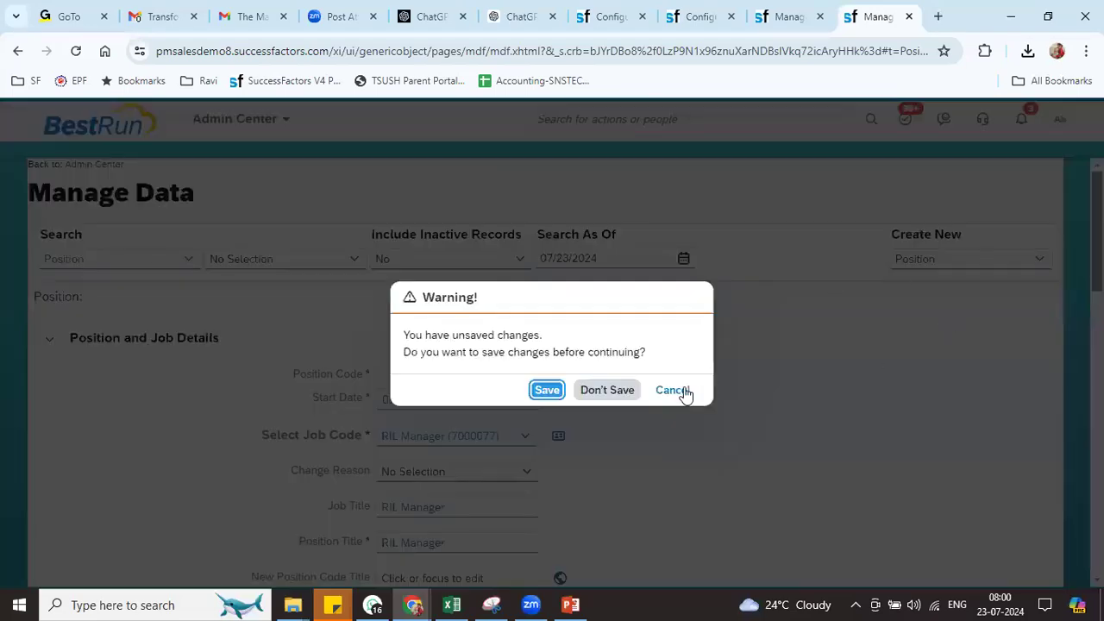
{"action": "left_click", "coordinate": [604, 393]}
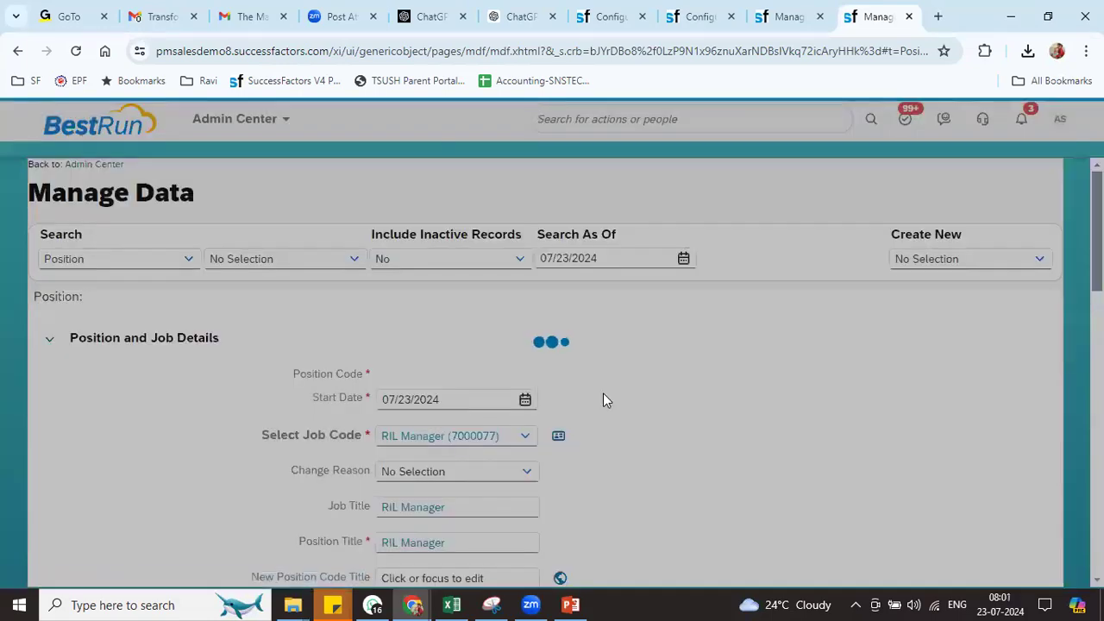
Pick job code RIL General Manager (7000076), then download the trace log Log_RIL (1).csv
{"action": "left_click", "coordinate": [428, 435]}
{"action": "type", "text": "ri"}
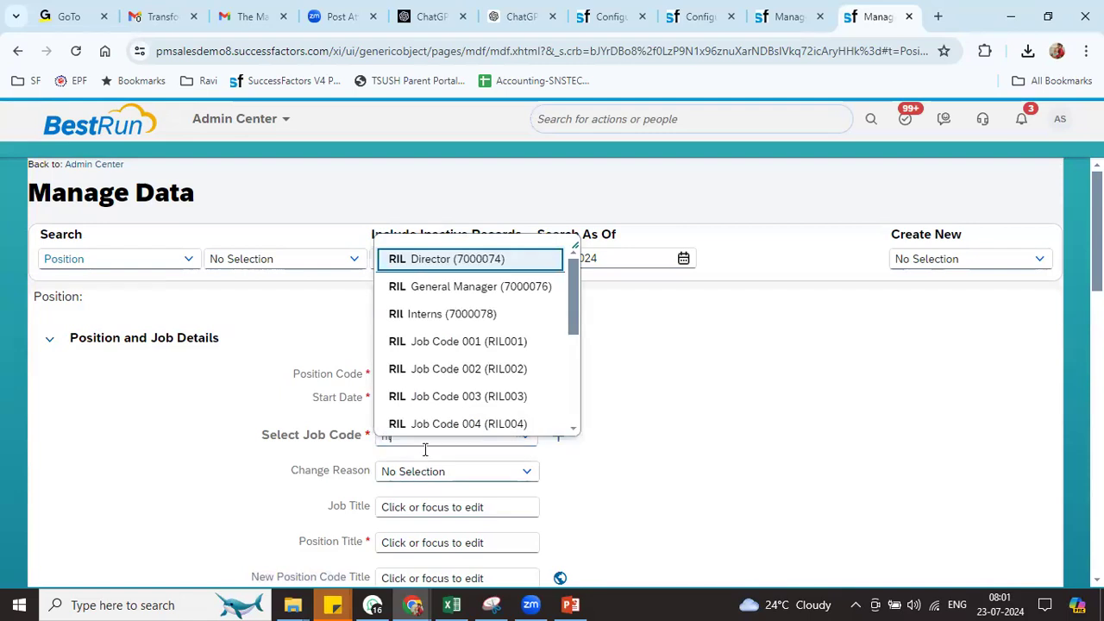
{"action": "left_click", "coordinate": [459, 293]}
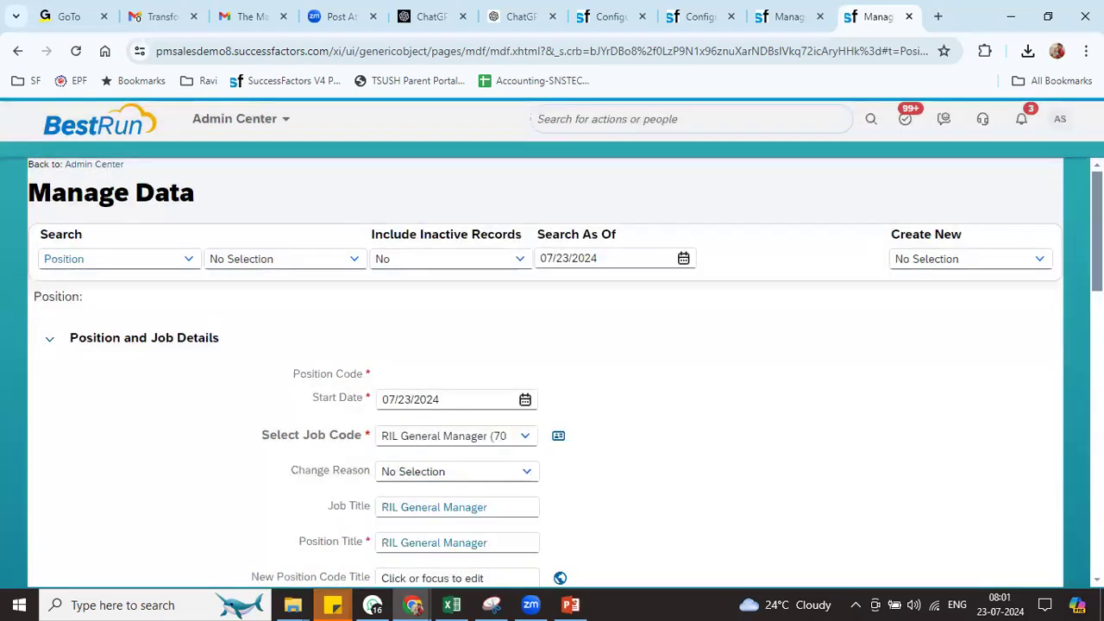
{"action": "scroll", "coordinate": [552, 371], "scroll_direction": "down", "scroll_amount": 10}
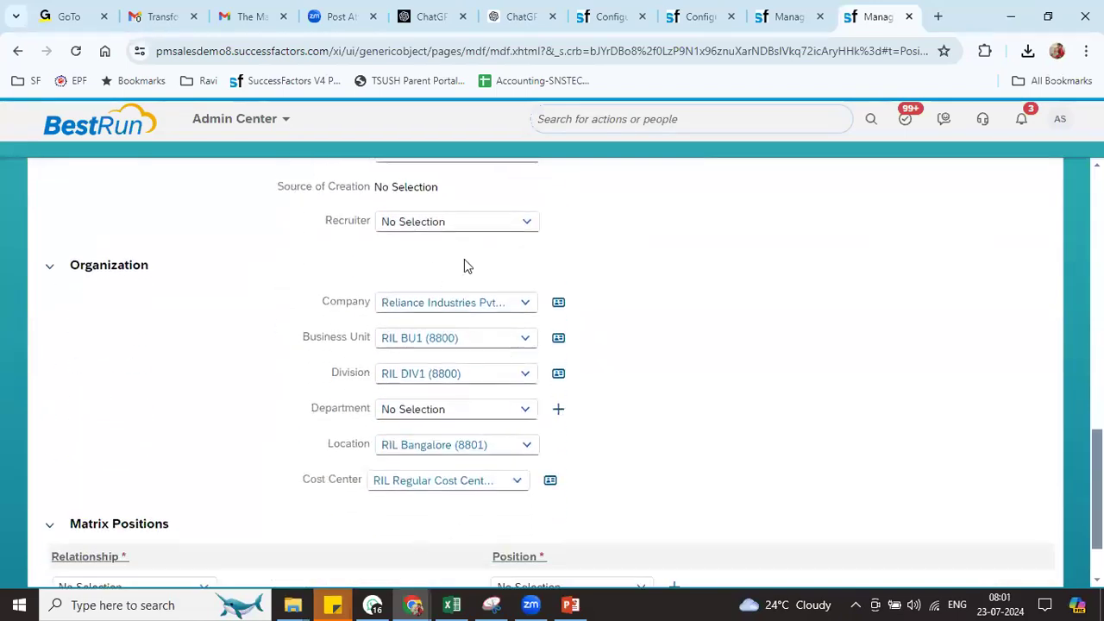
{"action": "left_click", "coordinate": [780, 17]}
{"action": "left_click", "coordinate": [426, 483]}
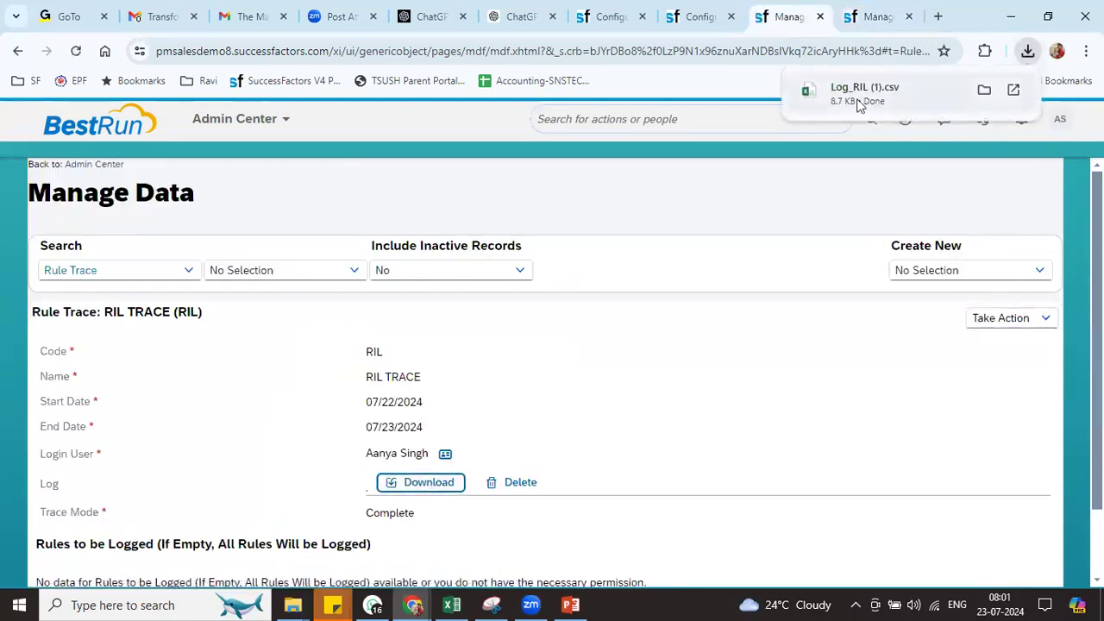
Open Log_RIL (1) in Excel, add header filters, widen the Date column and hide TechnicalRequestID
{"action": "left_click", "coordinate": [861, 95]}
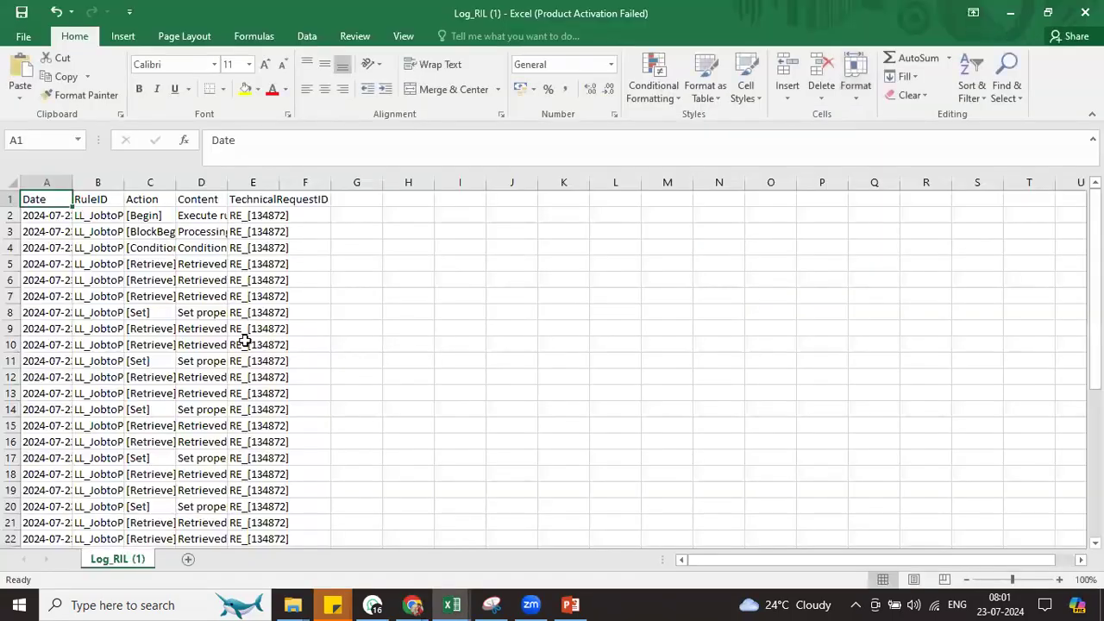
{"action": "key", "text": "ctrl+shift+l"}
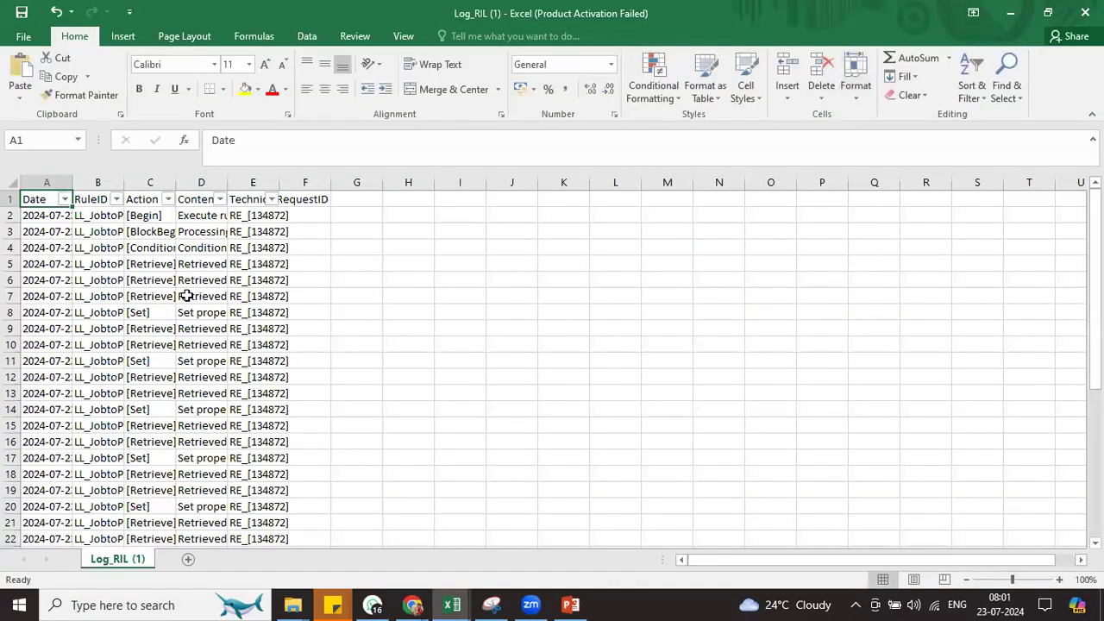
{"action": "left_click_drag", "start_coordinate": [72, 182], "coordinate": [827, 190]}
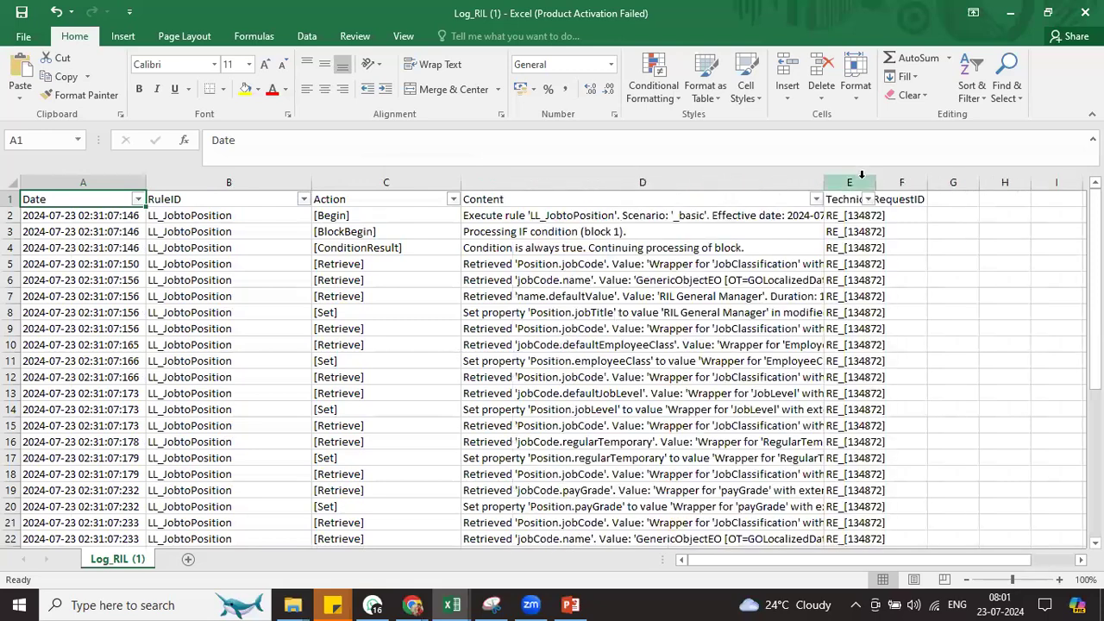
{"action": "left_click", "coordinate": [853, 182]}
{"action": "right_click", "coordinate": [862, 184]}
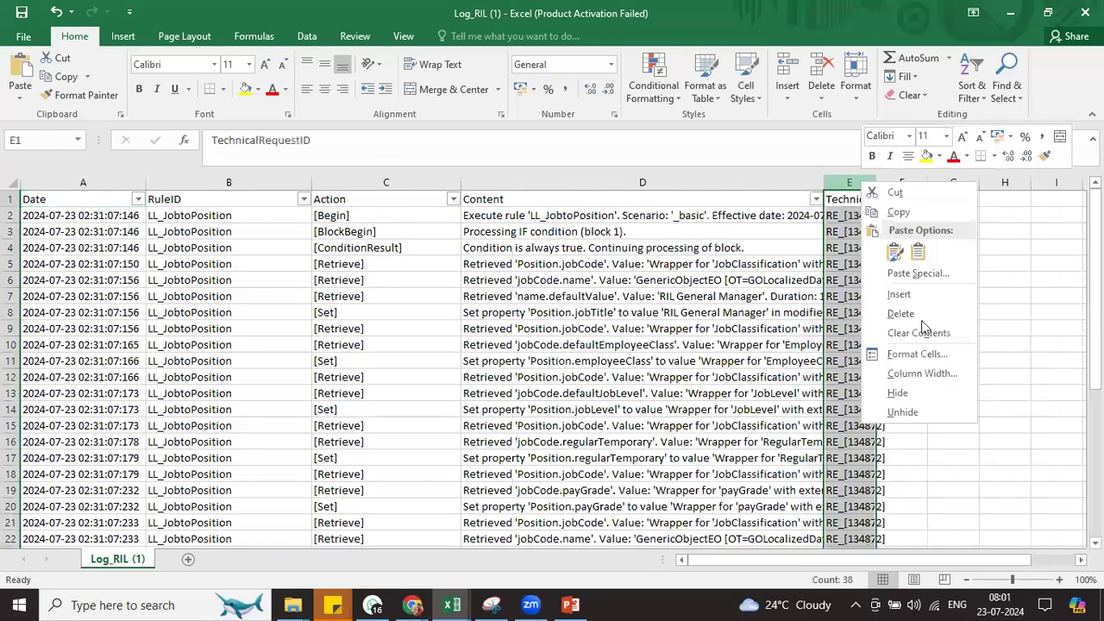
{"action": "left_click", "coordinate": [917, 393]}
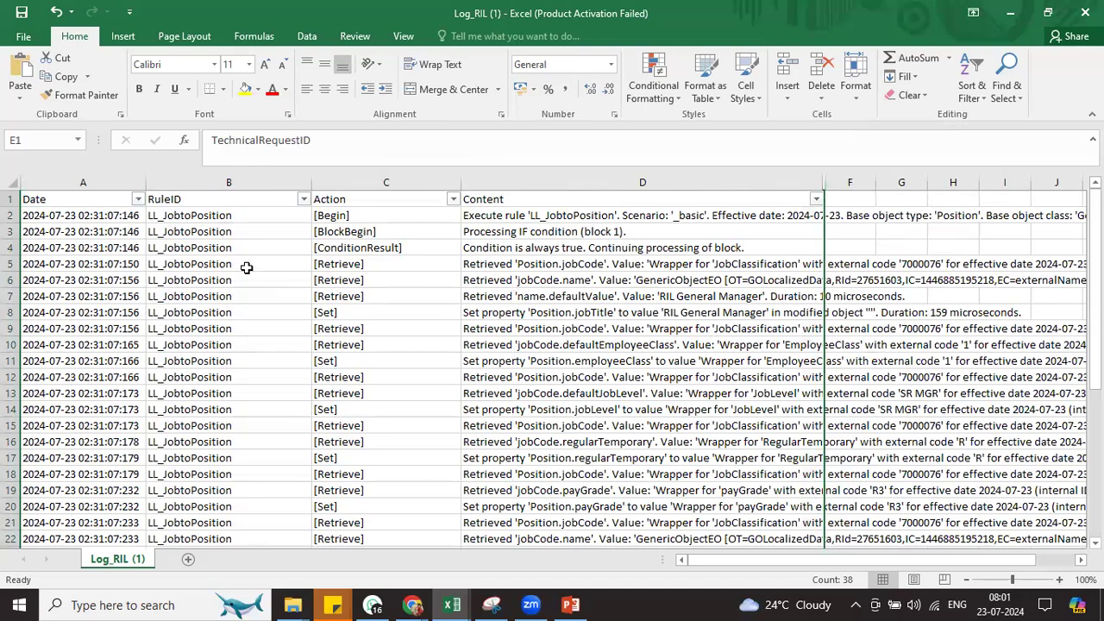
{"action": "left_click_drag", "start_coordinate": [206, 217], "coordinate": [216, 395]}
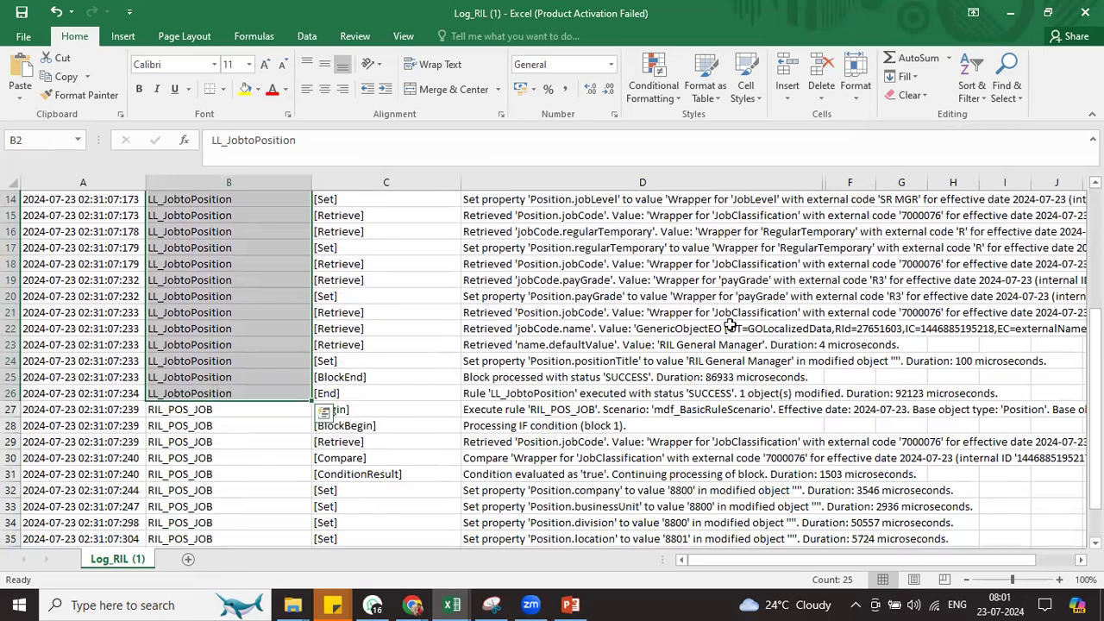
{"action": "scroll", "coordinate": [215, 396], "scroll_direction": "down", "scroll_amount": 1}
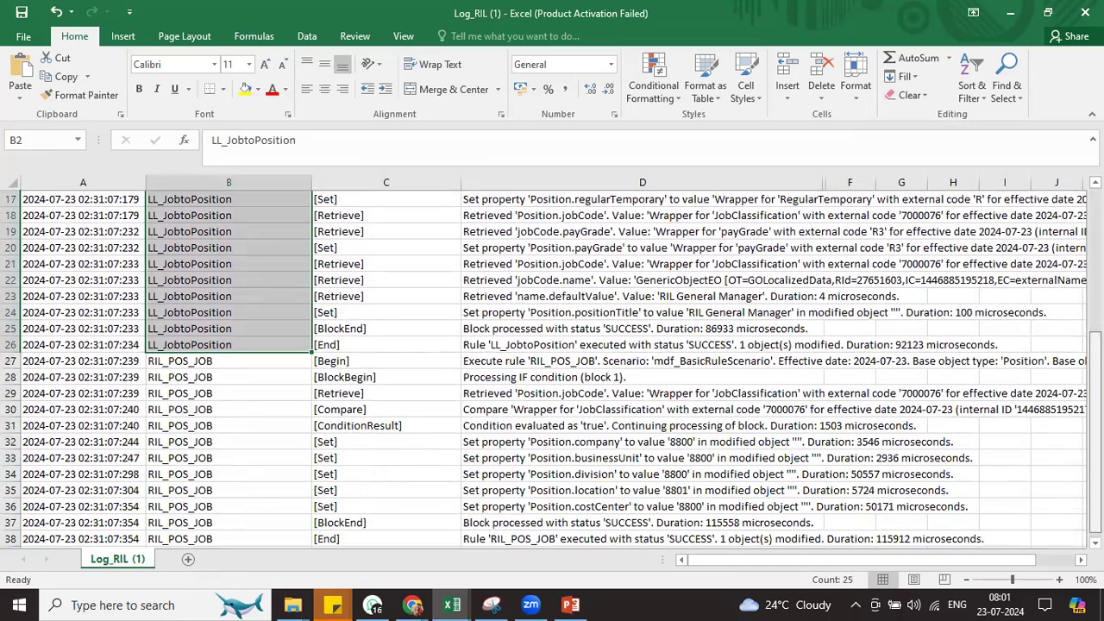
{"action": "scroll", "coordinate": [588, 216], "scroll_direction": "up", "scroll_amount": 5}
Filter RuleID to show only RIL_POS_JOB rows, excluding LL_JobtoPosition
{"action": "left_click", "coordinate": [304, 199]}
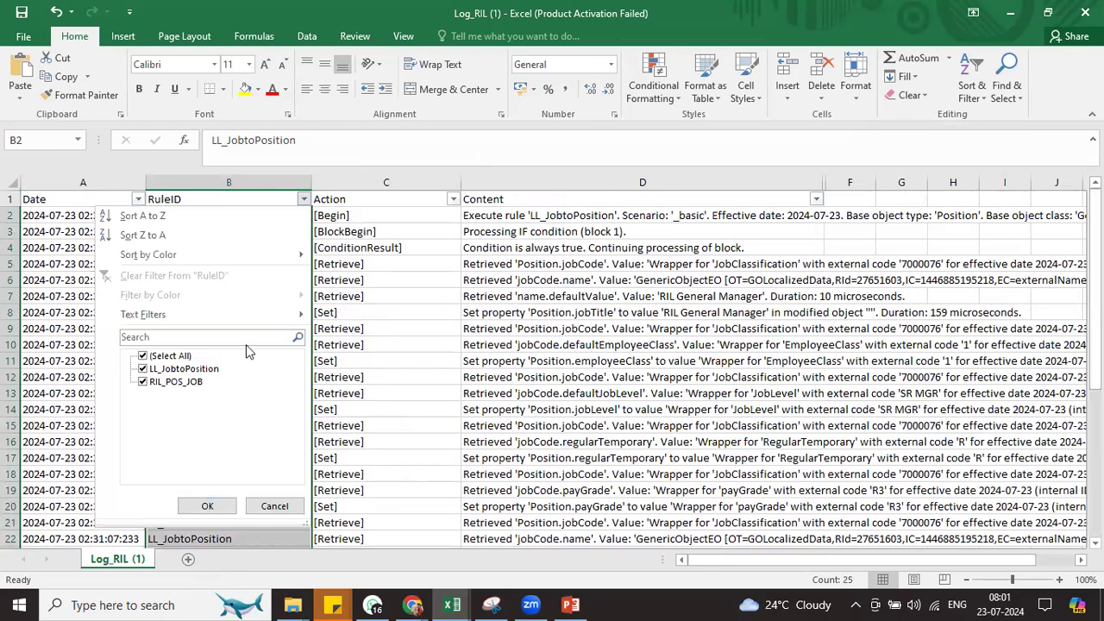
{"action": "left_click", "coordinate": [197, 370]}
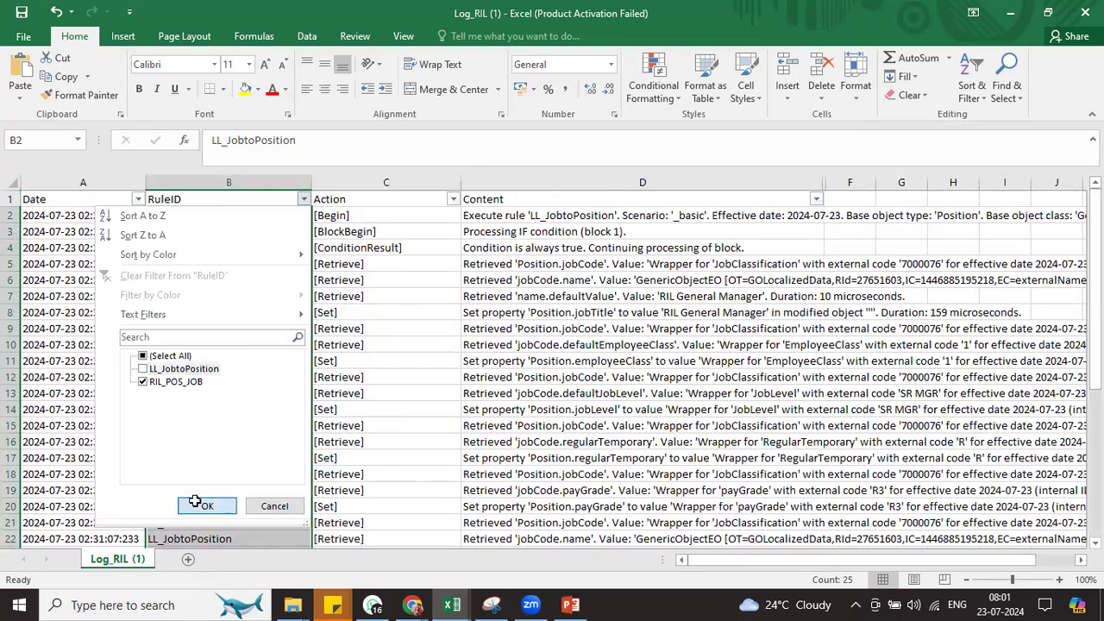
{"action": "left_click", "coordinate": [207, 506]}
Read the Execute rule, BlockBegin and Retrieve log entries in D27 to D29
{"action": "left_click", "coordinate": [516, 281]}
{"action": "left_click", "coordinate": [512, 221]}
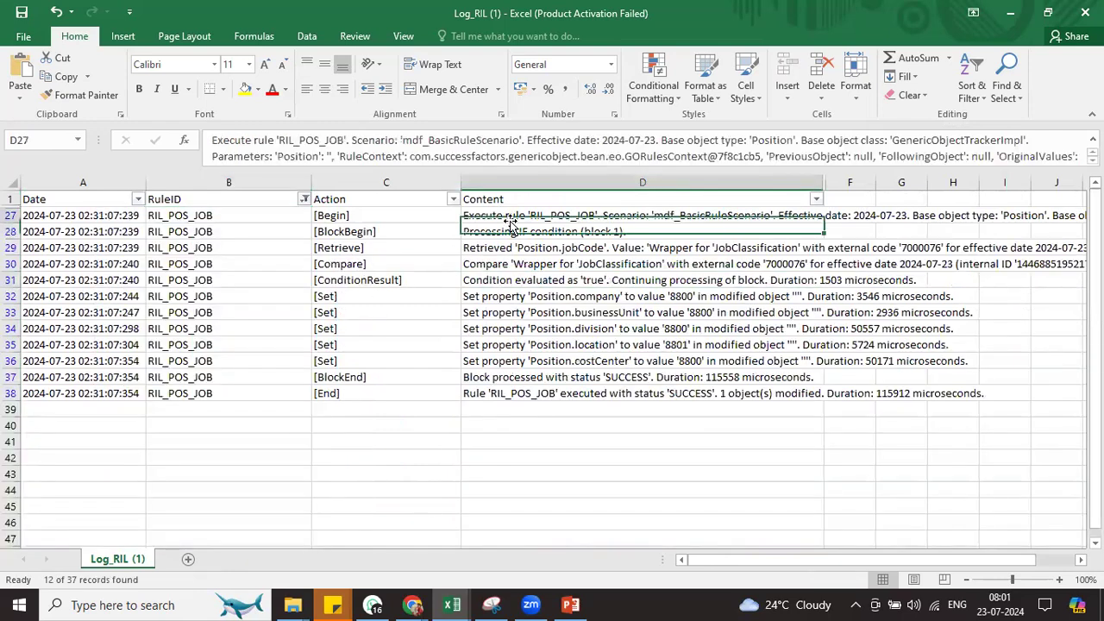
{"action": "left_click", "coordinate": [343, 216]}
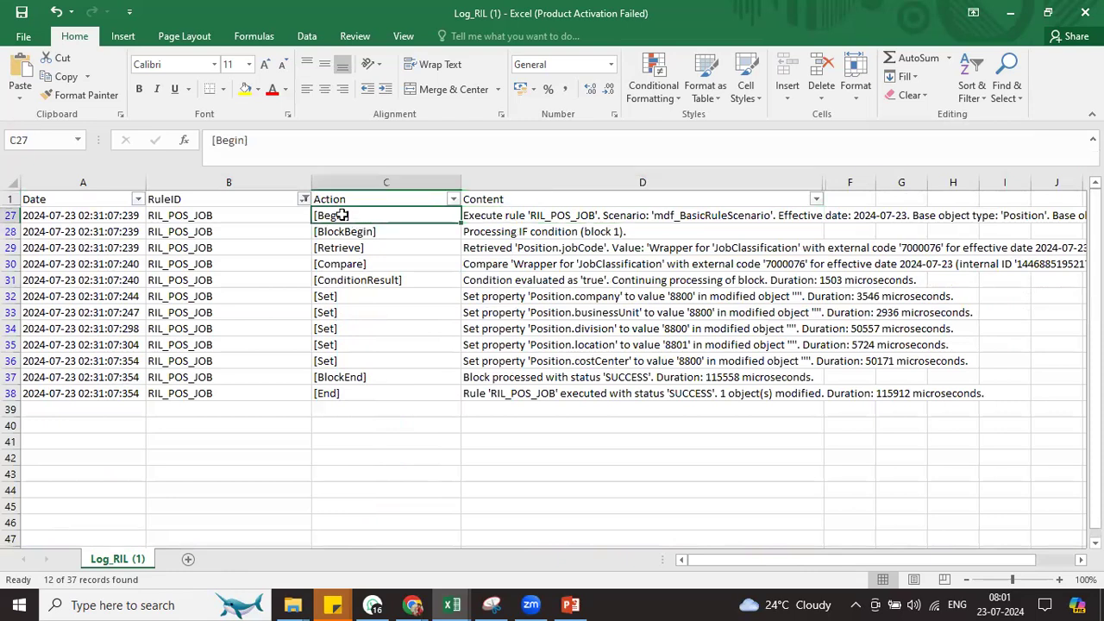
{"action": "left_click", "coordinate": [497, 215]}
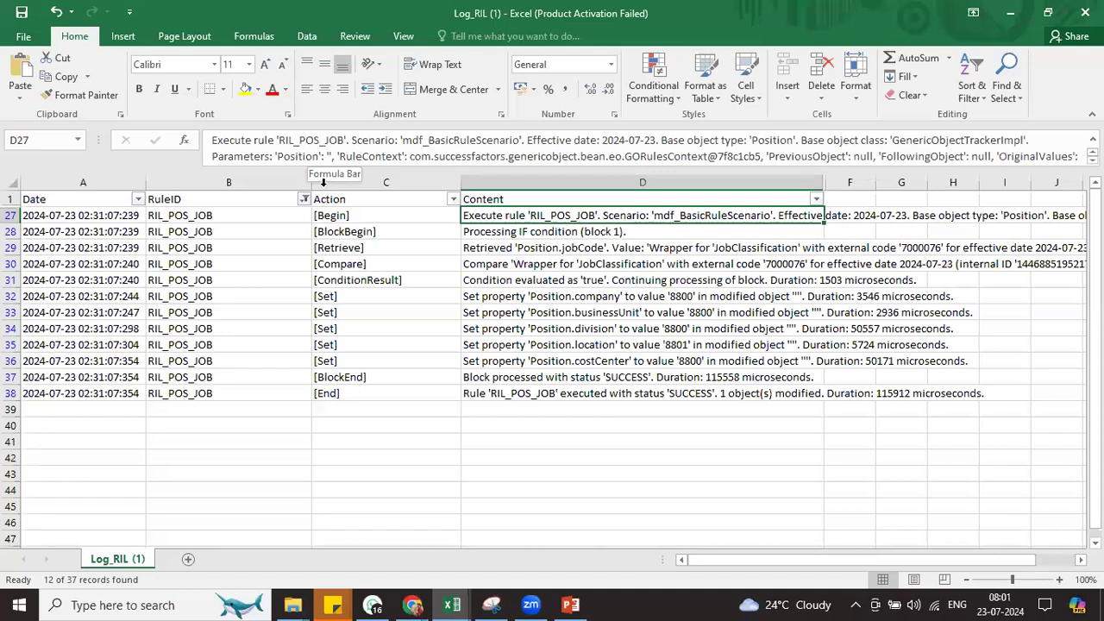
{"action": "left_click", "coordinate": [379, 231]}
{"action": "left_click", "coordinate": [527, 230]}
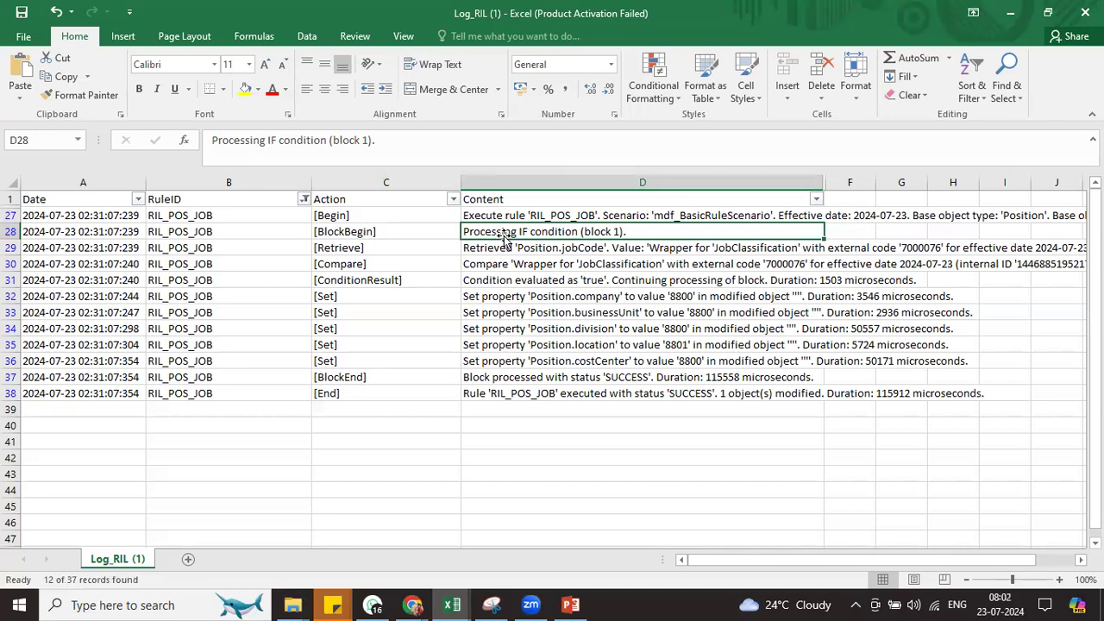
{"action": "left_click", "coordinate": [402, 252]}
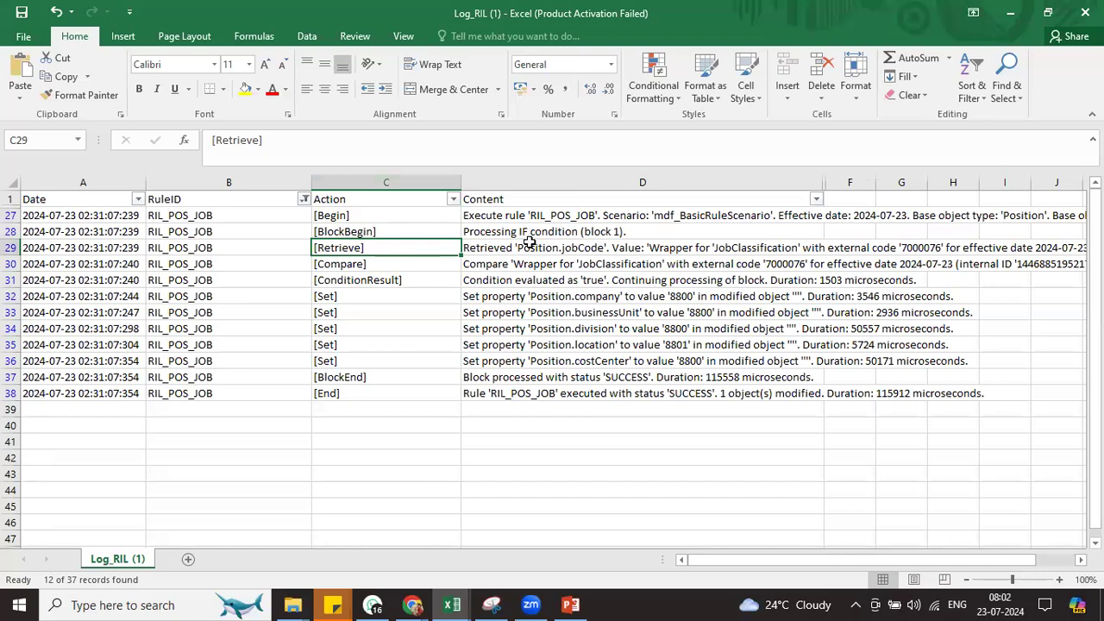
{"action": "left_click", "coordinate": [528, 243]}
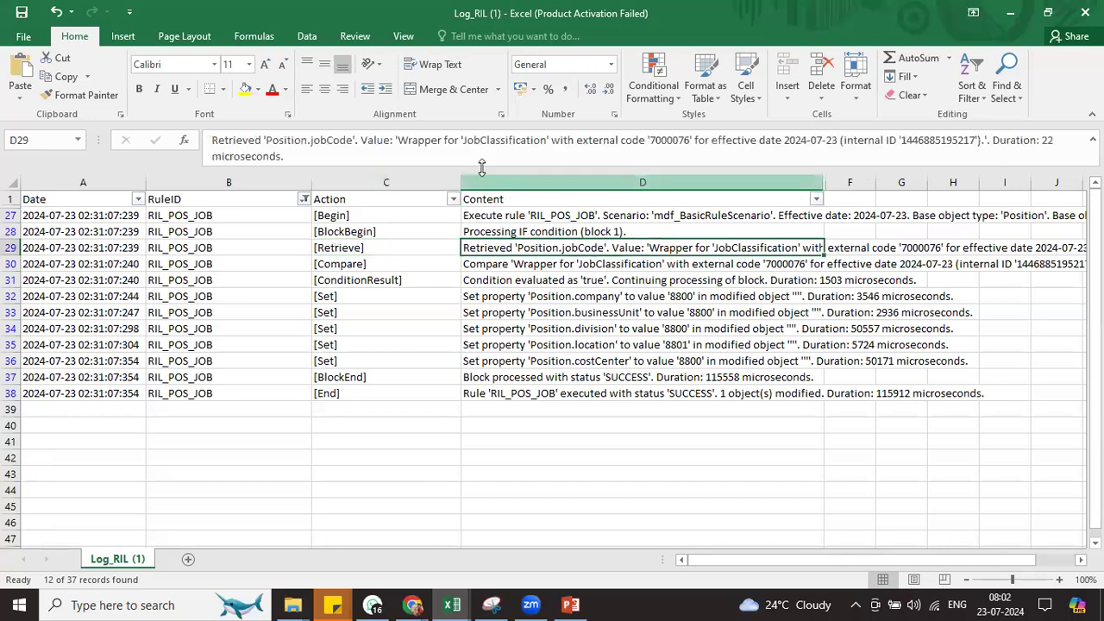
Check the job code 7000076 comparison, its result, and the five Set property entries D32–D36
{"action": "double_click", "coordinate": [667, 140]}
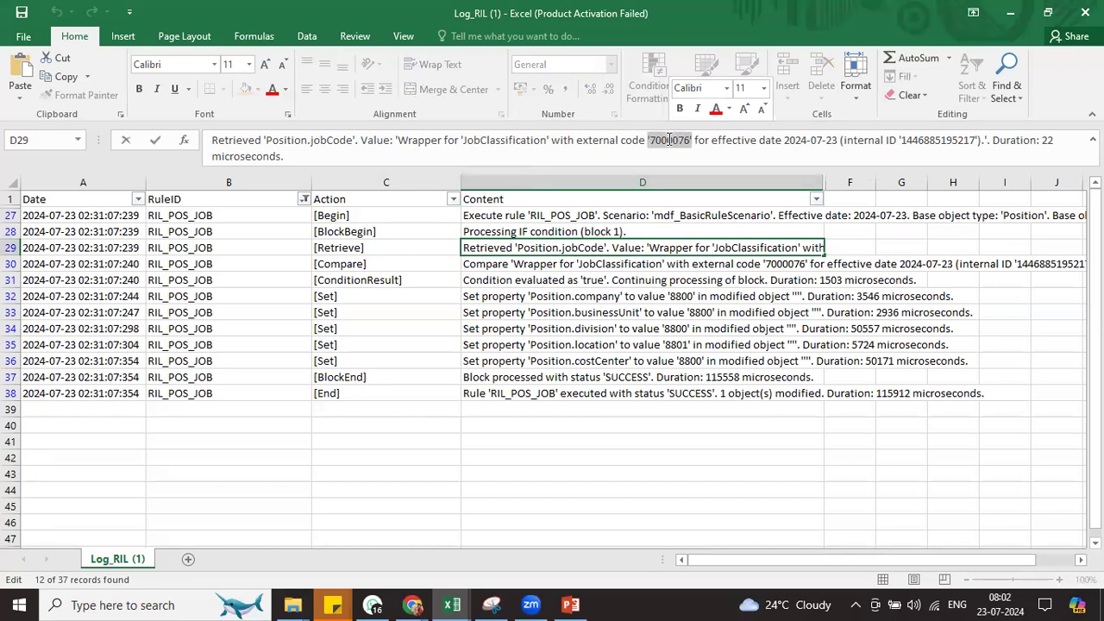
{"action": "left_click", "coordinate": [526, 265]}
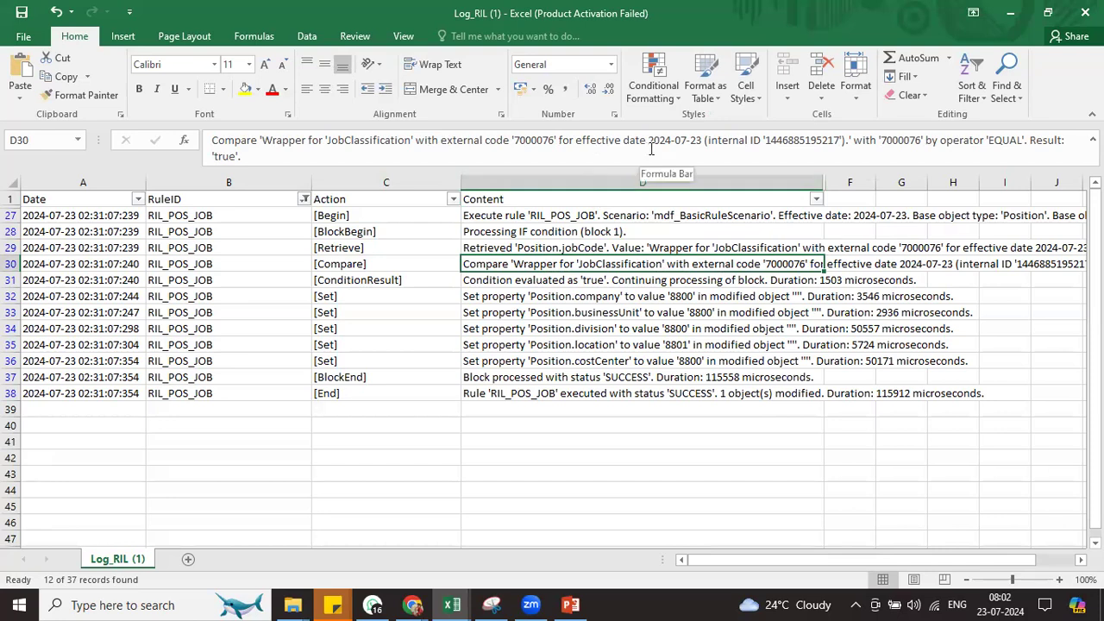
{"action": "double_click", "coordinate": [533, 140]}
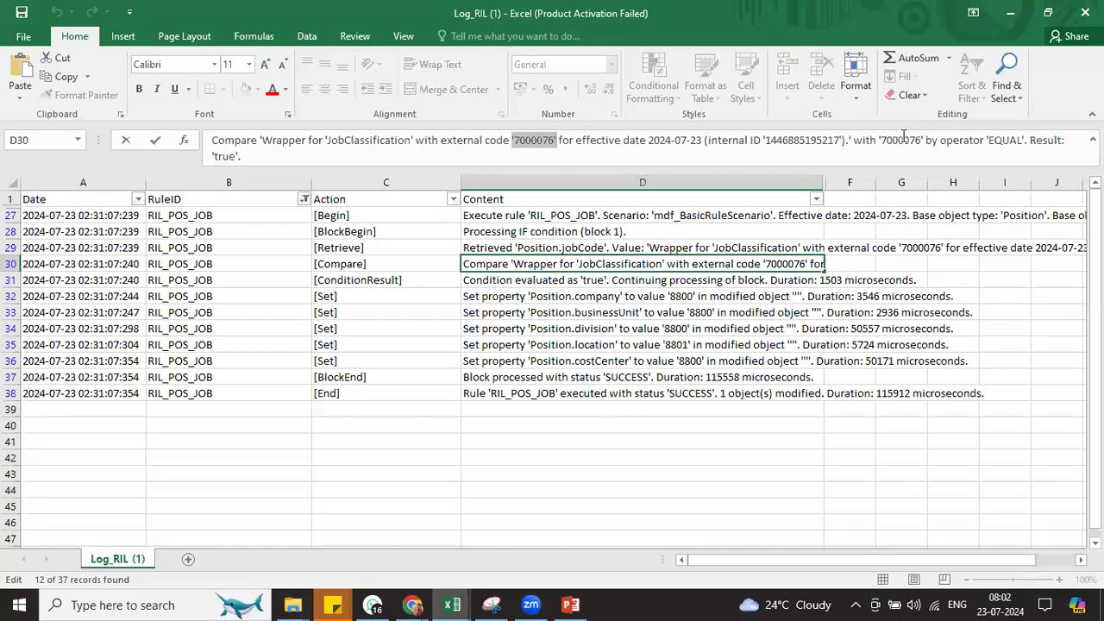
{"action": "double_click", "coordinate": [903, 140]}
{"action": "left_click", "coordinate": [544, 280]}
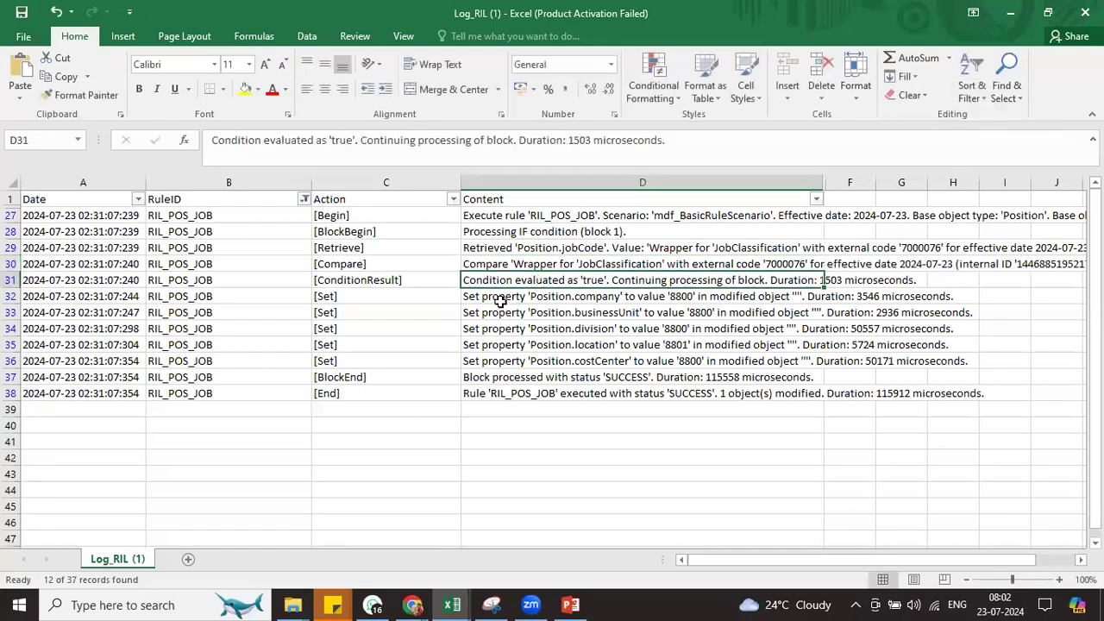
{"action": "left_click_drag", "start_coordinate": [501, 300], "coordinate": [505, 359]}
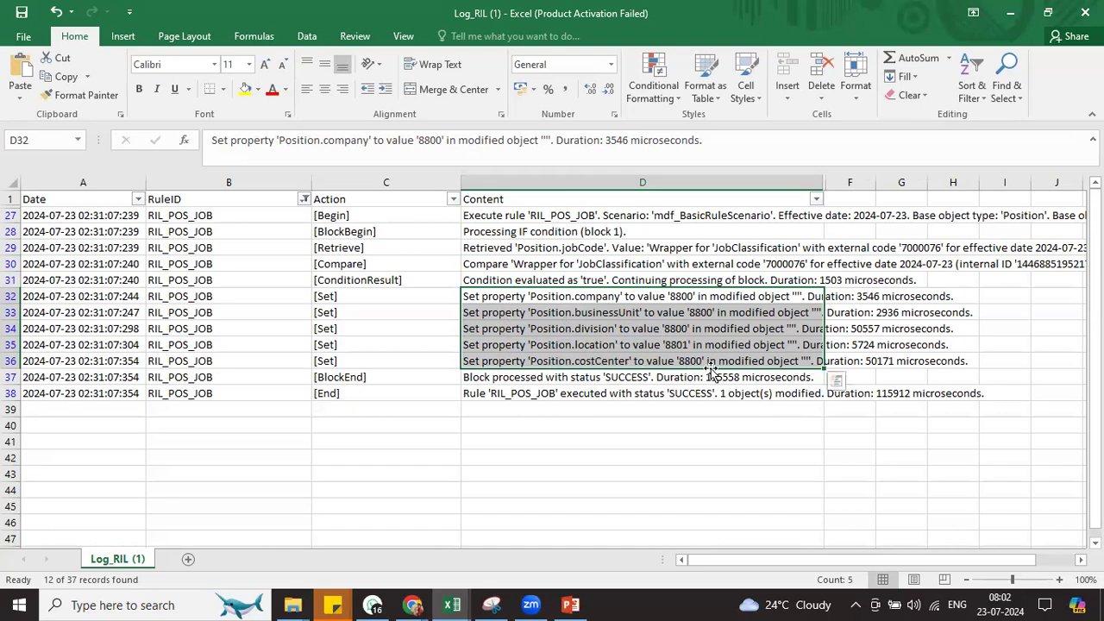
Read the SUCCESS block-processed entry in D37, then go back to Chrome
{"action": "left_click", "coordinate": [556, 383]}
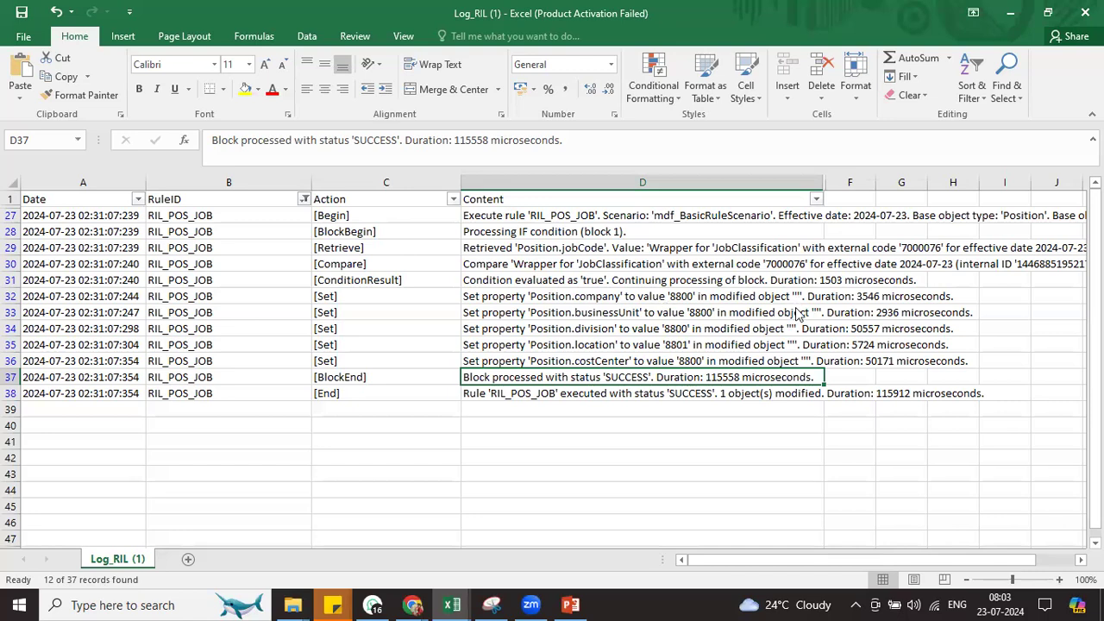
{"action": "key", "text": "alt+Tab"}
Search 'man bus co' to reach Manage Business Configuration and select the jobInfo HRIS element
{"action": "left_click", "coordinate": [704, 19]}
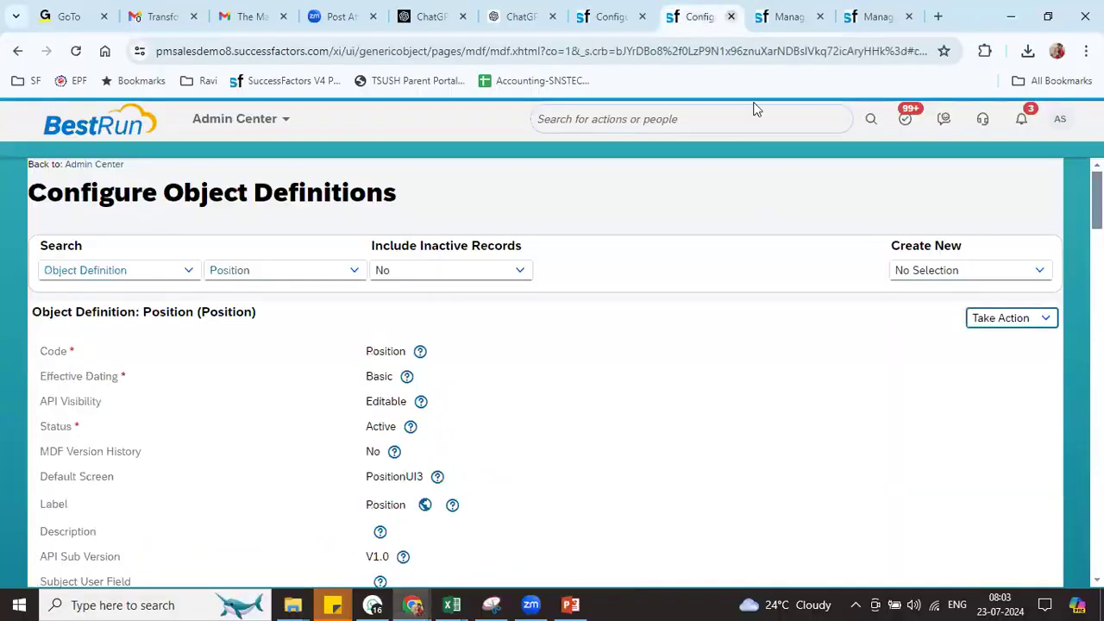
{"action": "left_click", "coordinate": [668, 118]}
{"action": "type", "text": "man bus con"}
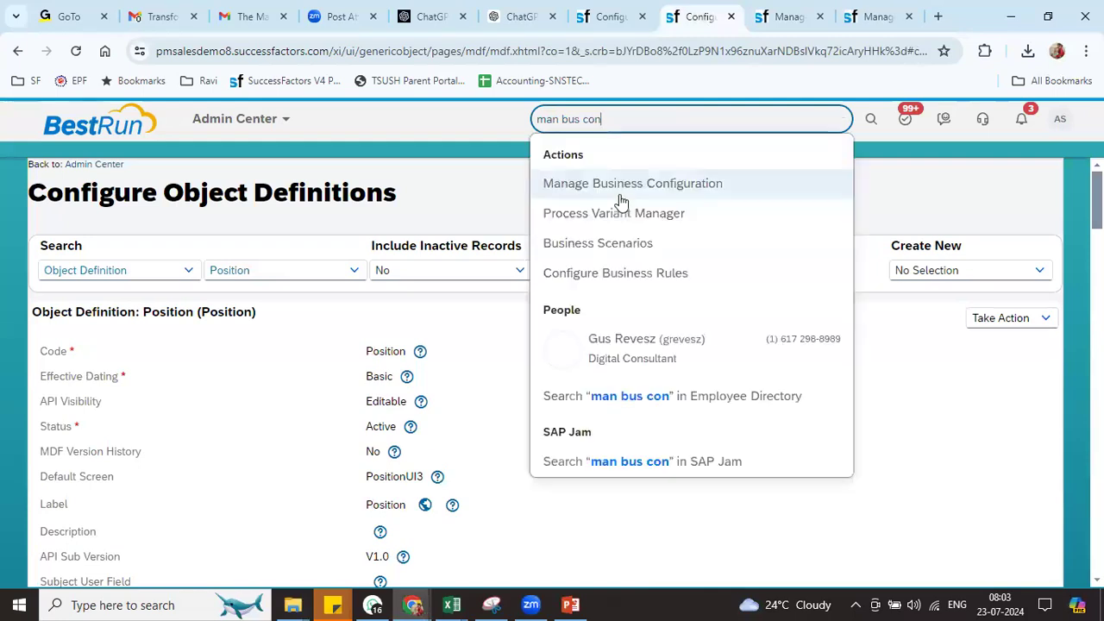
{"action": "left_click", "coordinate": [625, 184]}
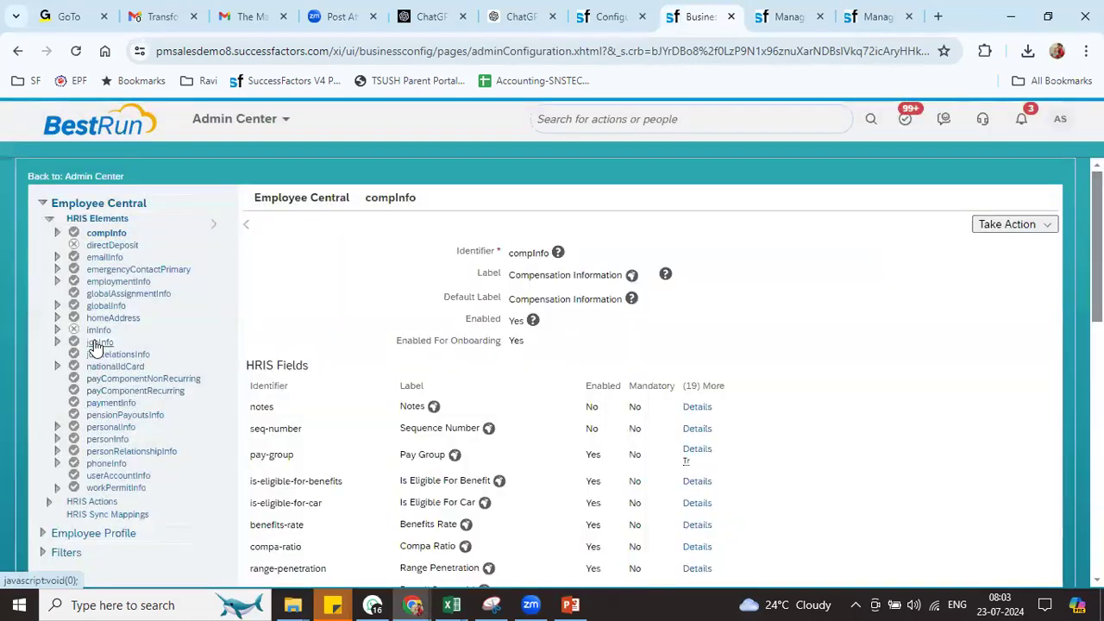
{"action": "left_click", "coordinate": [95, 342]}
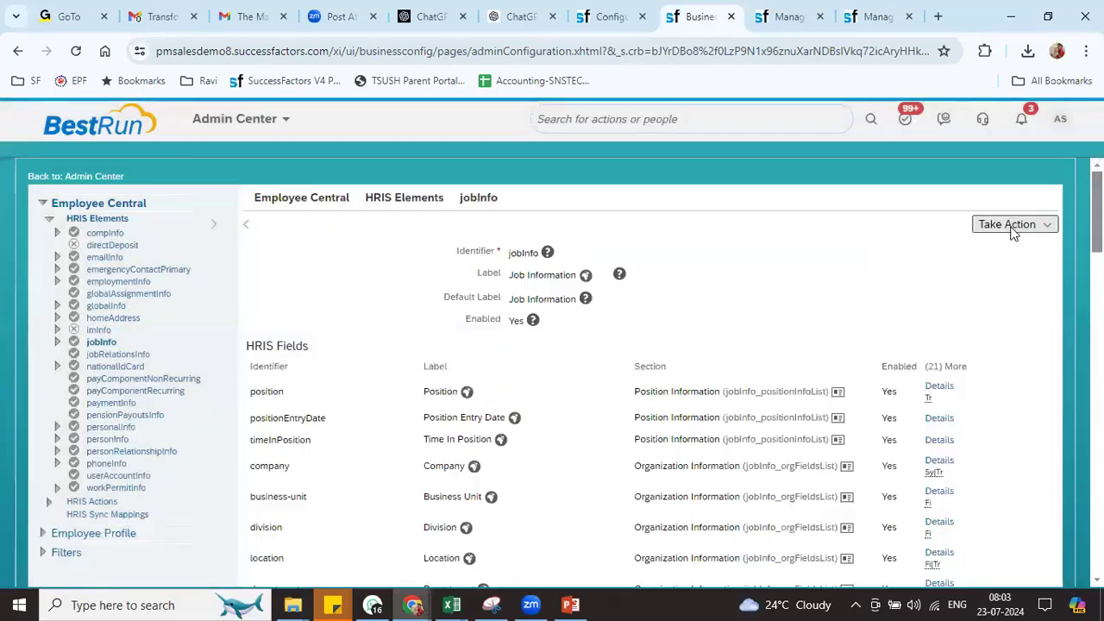
Correct jobInfo and add a Job Information Model onSave trigger rule using RIL_JOB_ER
{"action": "left_click", "coordinate": [1010, 226]}
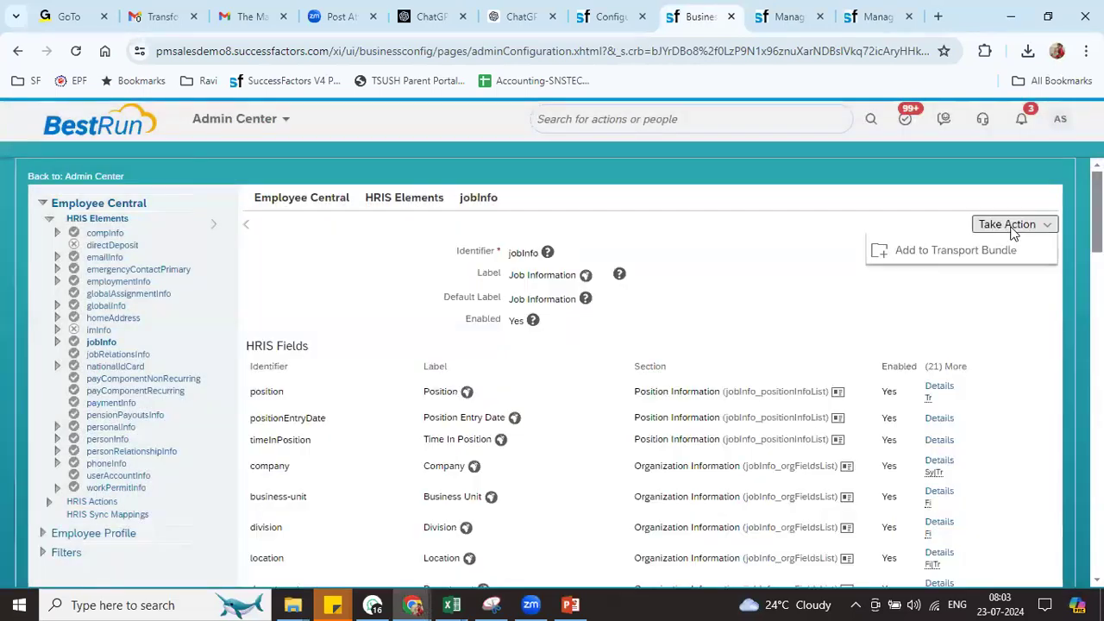
{"action": "left_click", "coordinate": [932, 246]}
{"action": "scroll", "coordinate": [648, 371], "scroll_direction": "down", "scroll_amount": 10}
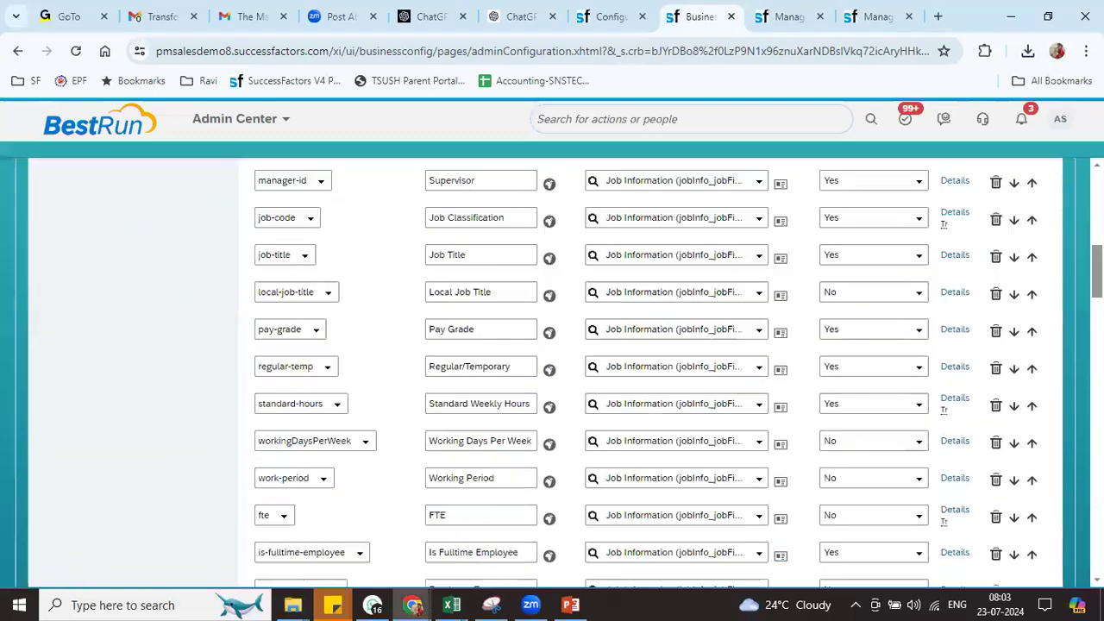
{"action": "scroll", "coordinate": [647, 371], "scroll_direction": "down", "scroll_amount": 10}
{"action": "left_click", "coordinate": [338, 455]}
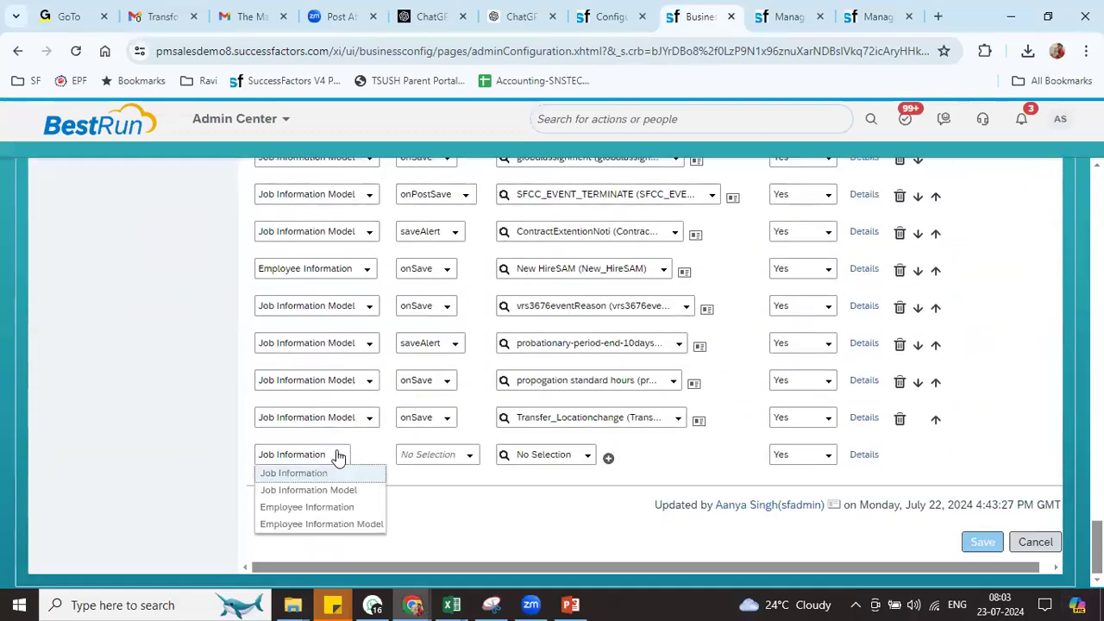
{"action": "left_click", "coordinate": [322, 490]}
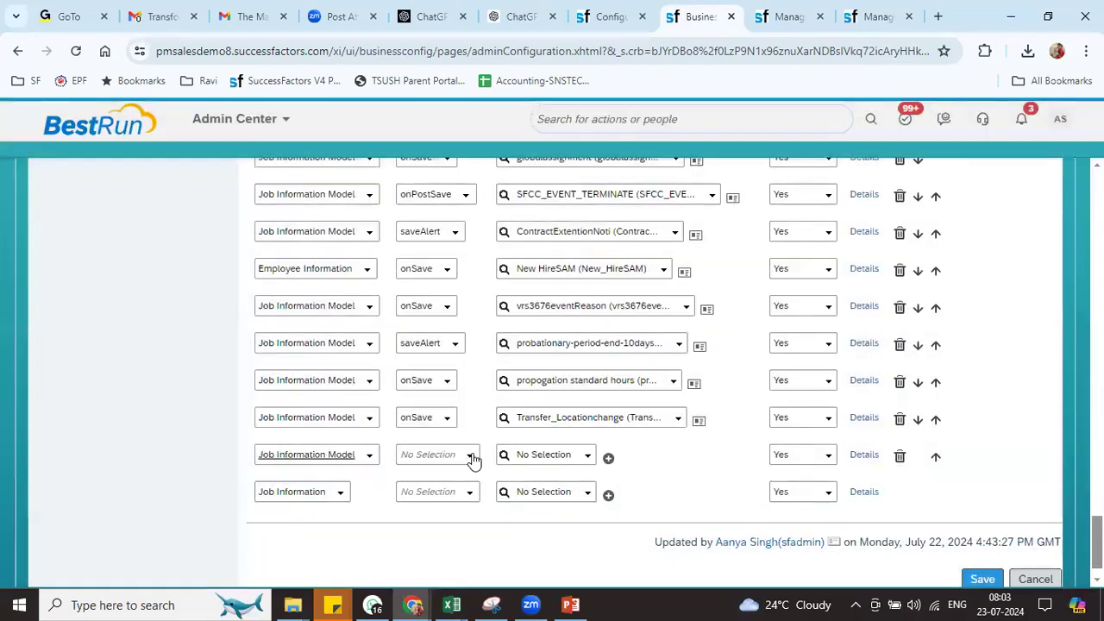
{"action": "left_click", "coordinate": [470, 454]}
{"action": "left_click", "coordinate": [420, 525]}
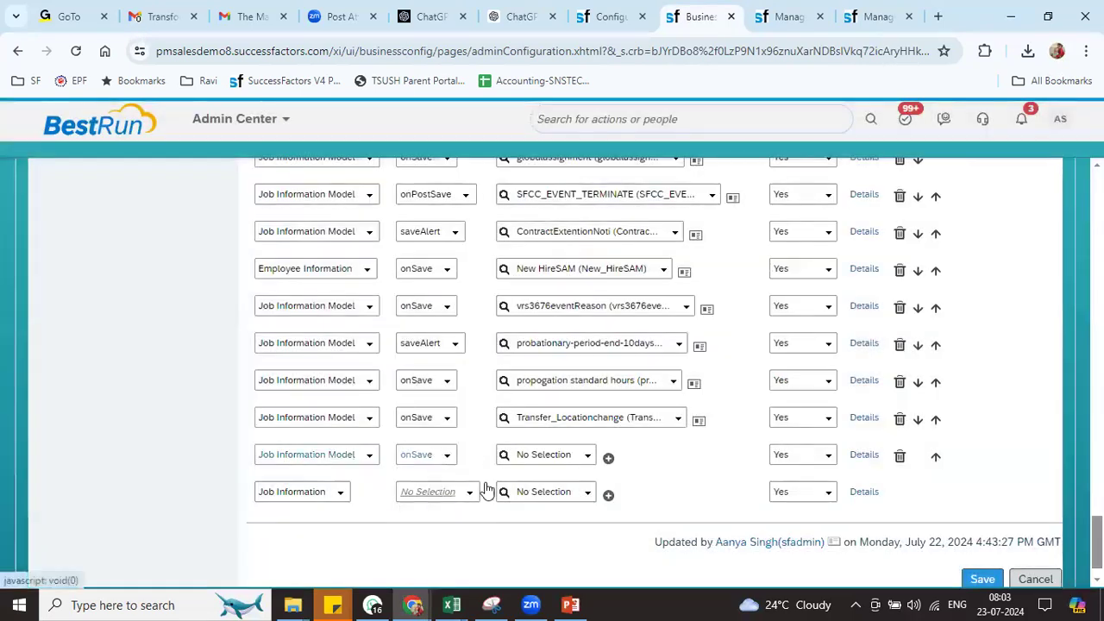
{"action": "left_click", "coordinate": [539, 455]}
{"action": "type", "text": "ril"}
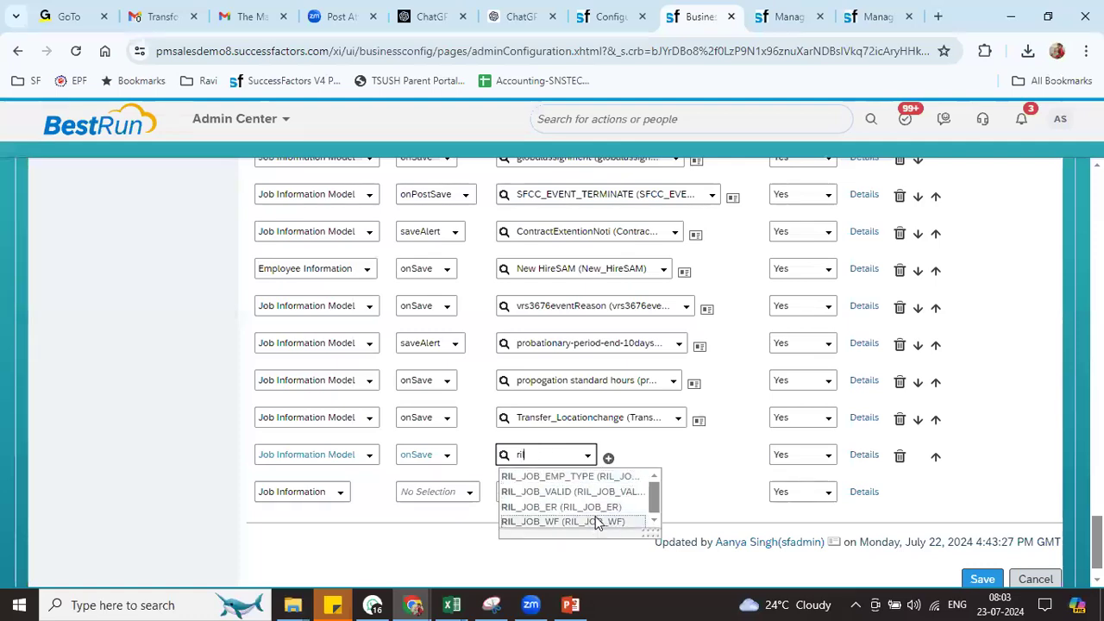
{"action": "left_click", "coordinate": [565, 507]}
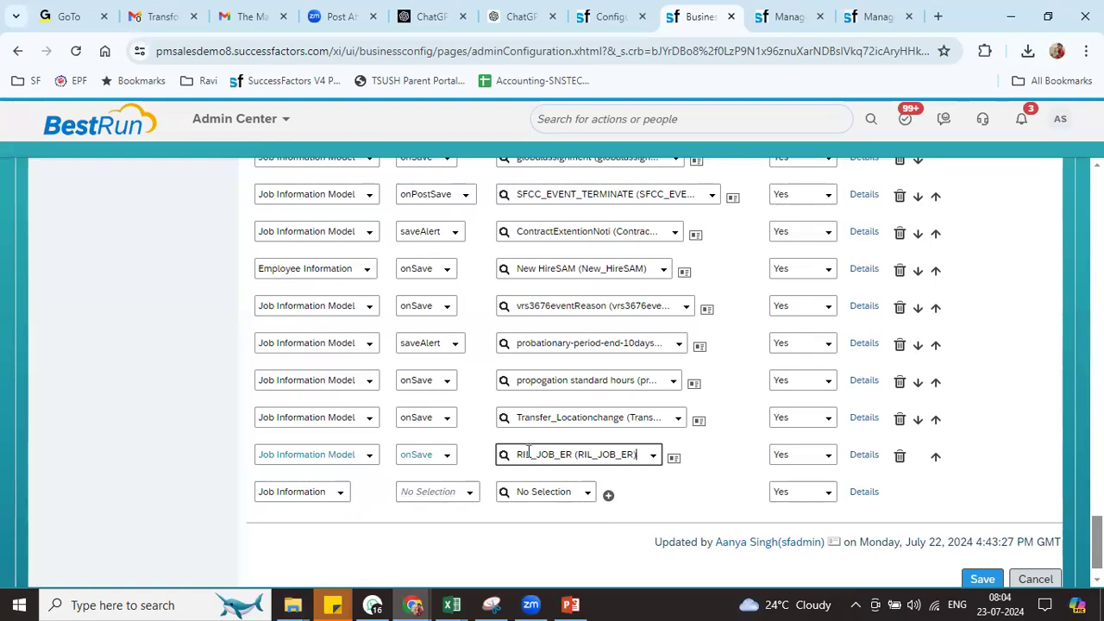
Add a second Job Information Model onSave trigger rule with RIL_JOB_WF and save
{"action": "left_click", "coordinate": [343, 496]}
{"action": "left_click", "coordinate": [331, 528]}
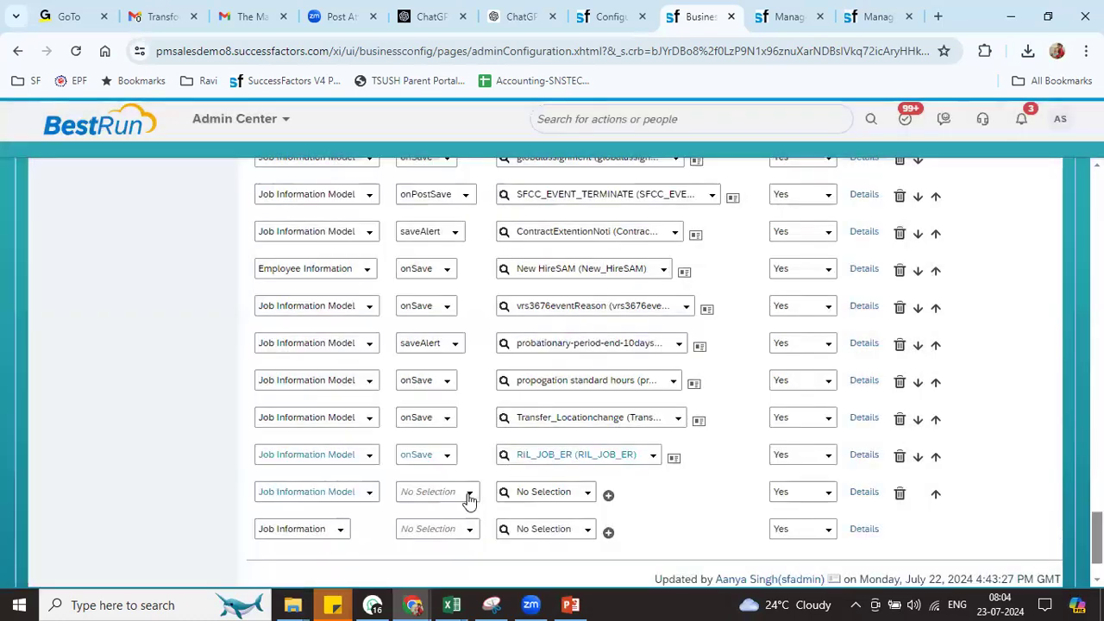
{"action": "left_click", "coordinate": [469, 493]}
{"action": "left_click", "coordinate": [428, 408]}
{"action": "left_click", "coordinate": [531, 493]}
{"action": "type", "text": "ril"}
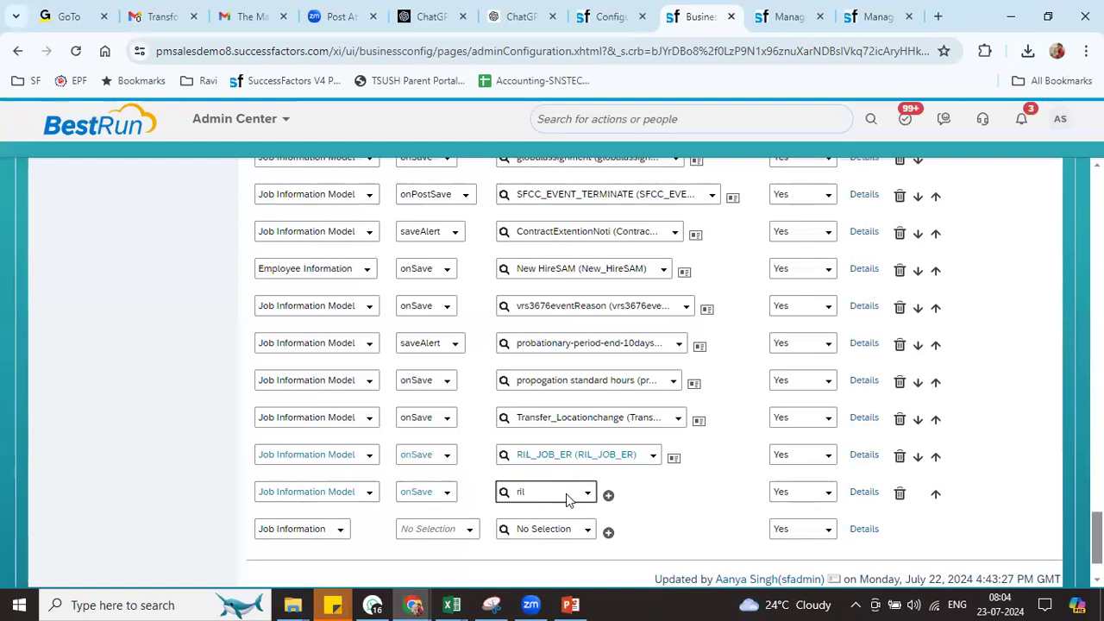
{"action": "left_click", "coordinate": [565, 560]}
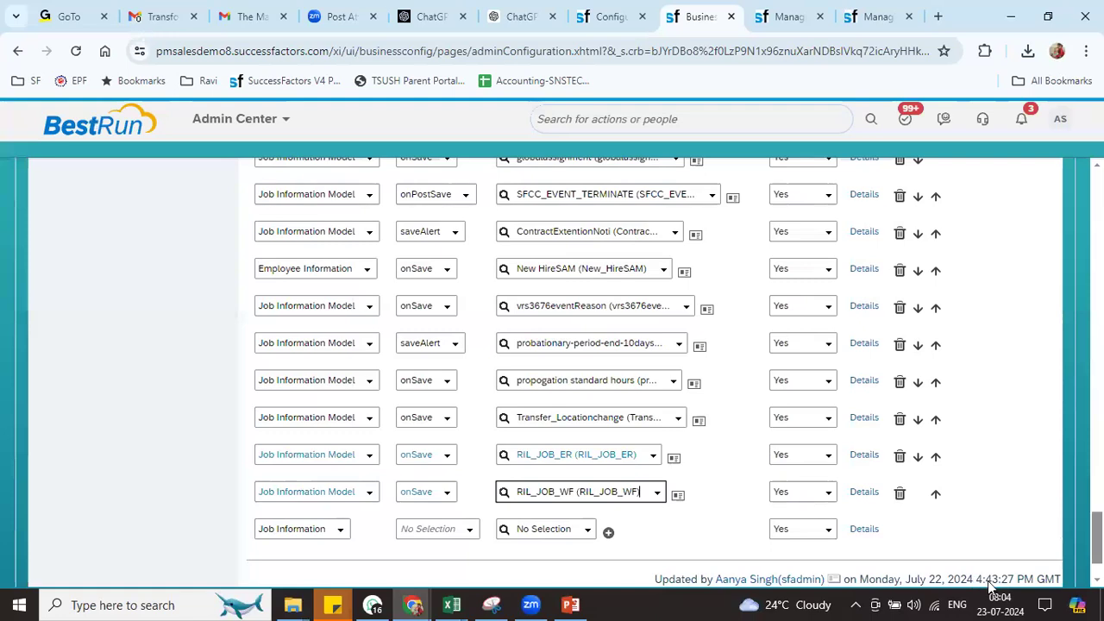
{"action": "scroll", "coordinate": [992, 517], "scroll_direction": "down", "scroll_amount": 2}
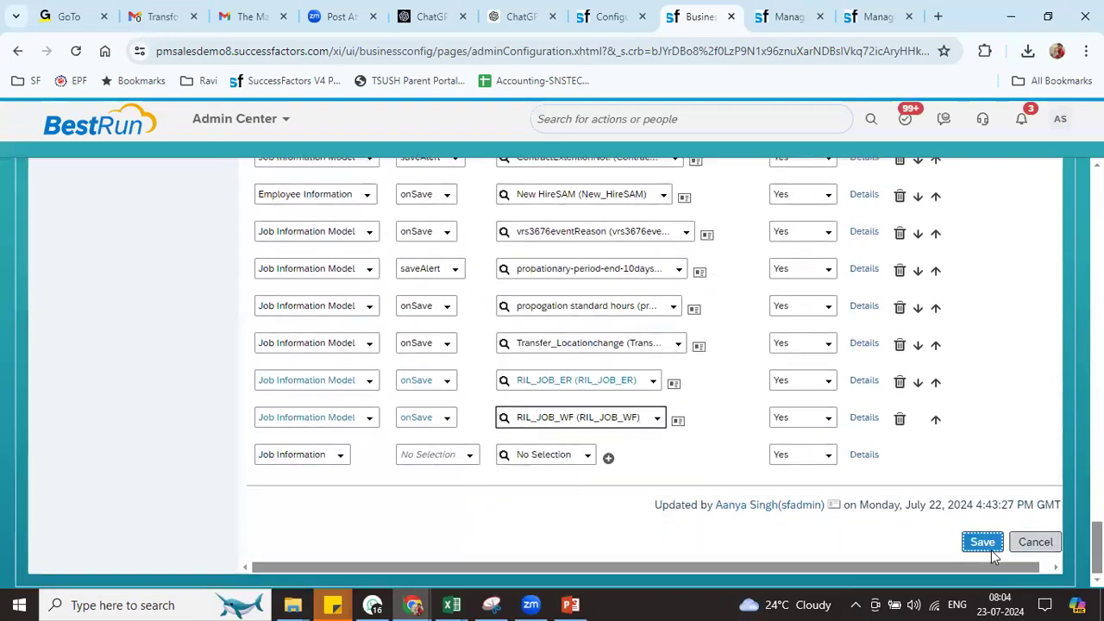
{"action": "left_click", "coordinate": [990, 547]}
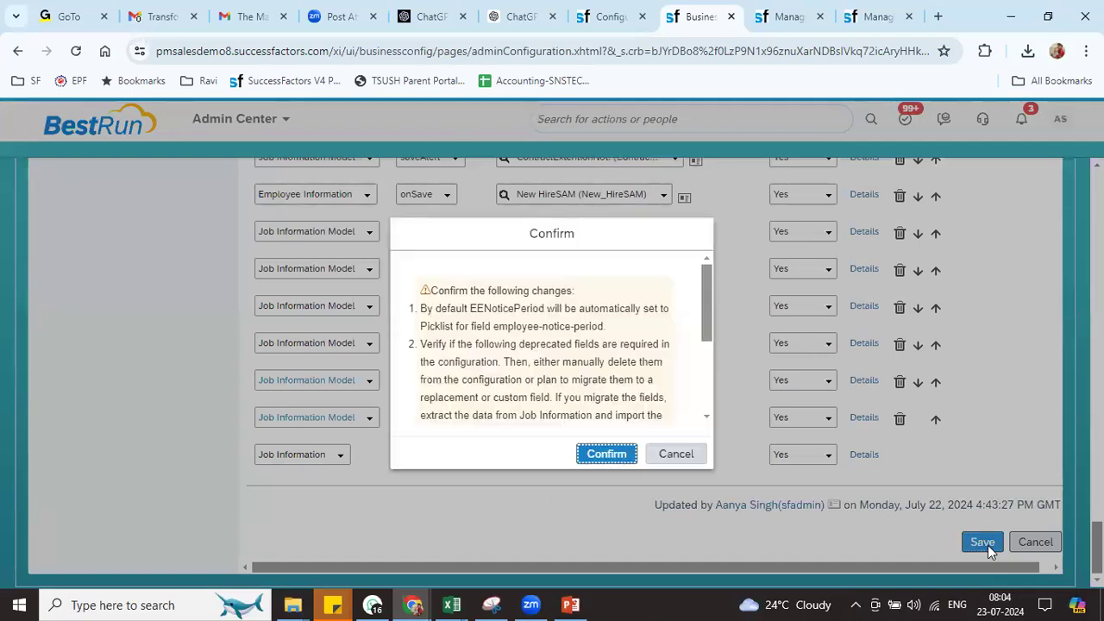
Confirm the jobInfo save and check Trigger Rules list RIL_JOB_ER and RIL_JOB_WF
{"action": "left_click", "coordinate": [605, 456]}
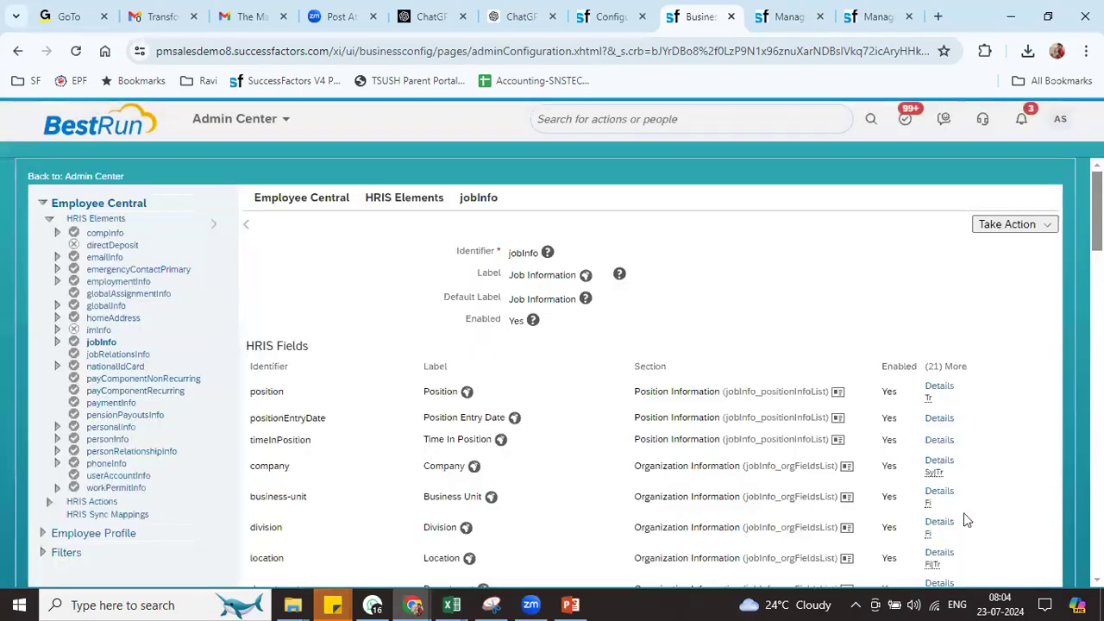
{"action": "scroll", "coordinate": [503, 488], "scroll_direction": "down", "scroll_amount": 20}
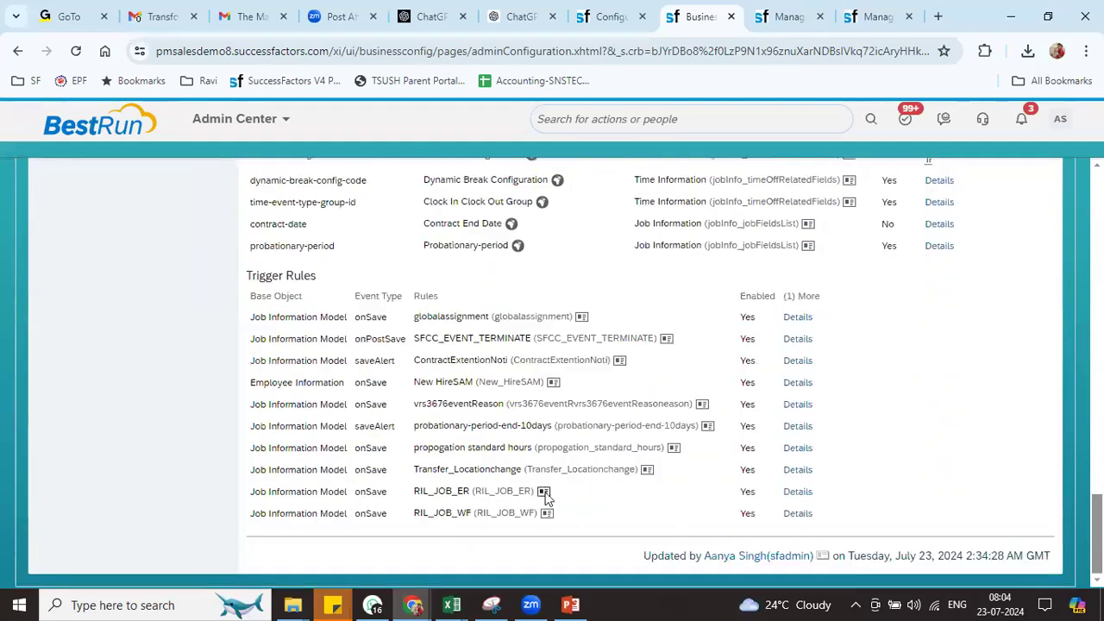
Open RIL_JOB_ER for correction and add an Else branch with a Set statement
{"action": "left_click", "coordinate": [544, 490]}
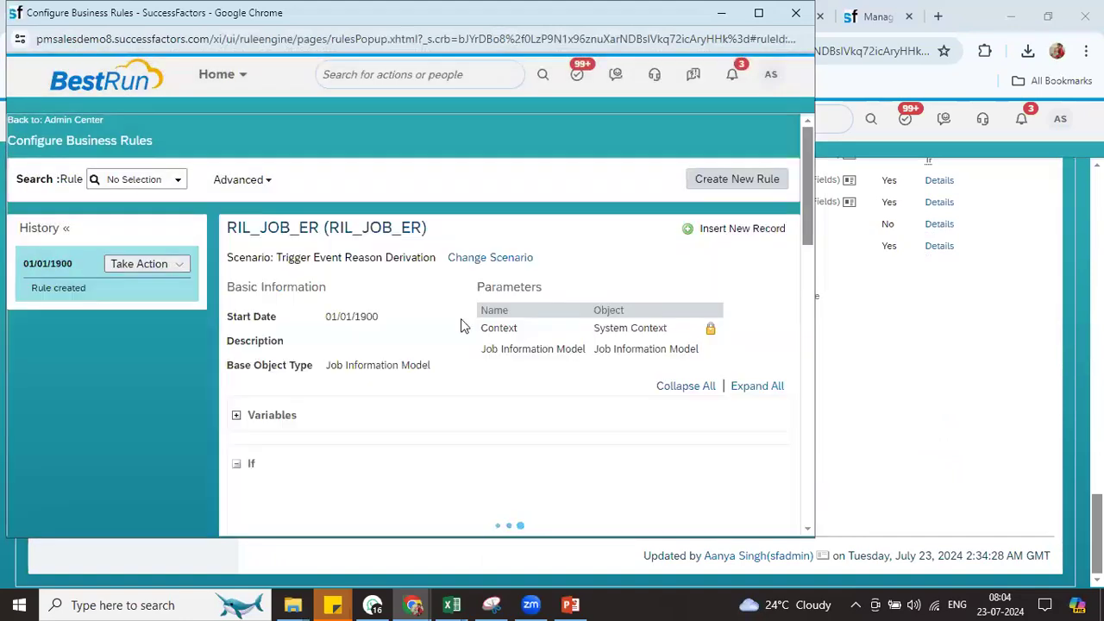
{"action": "left_click", "coordinate": [178, 265]}
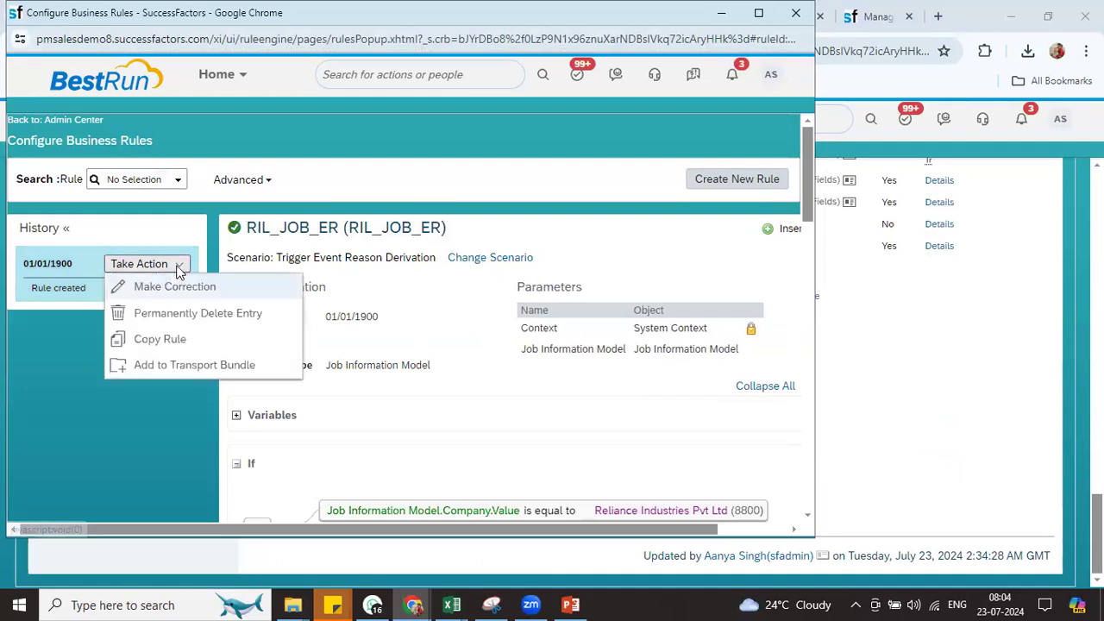
{"action": "left_click", "coordinate": [163, 287]}
{"action": "left_click_drag", "start_coordinate": [803, 172], "coordinate": [818, 514]}
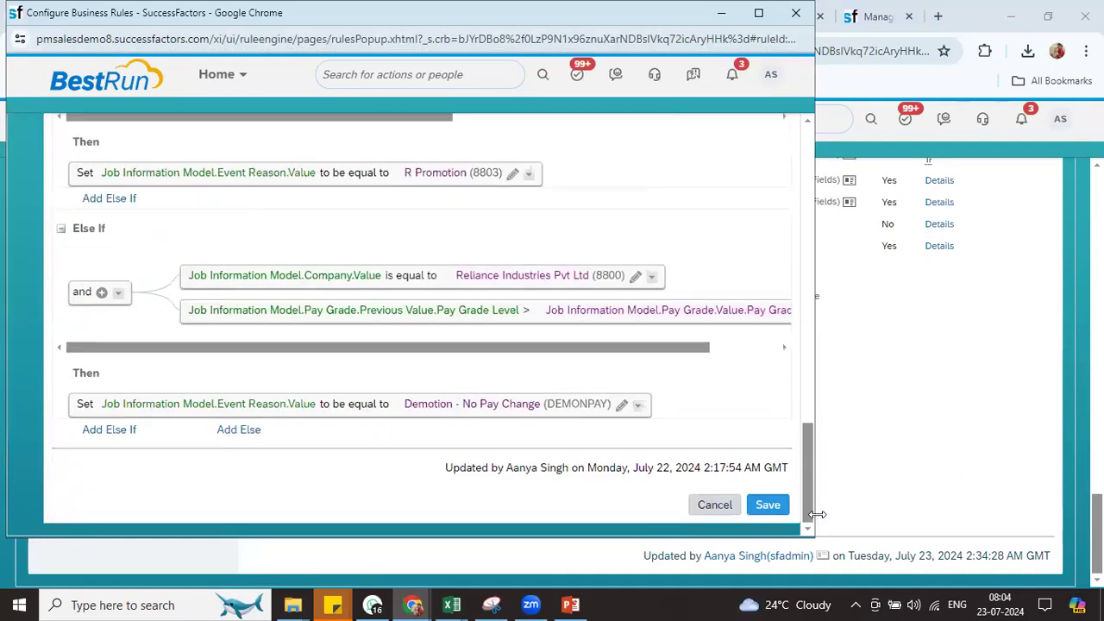
{"action": "left_click", "coordinate": [240, 430]}
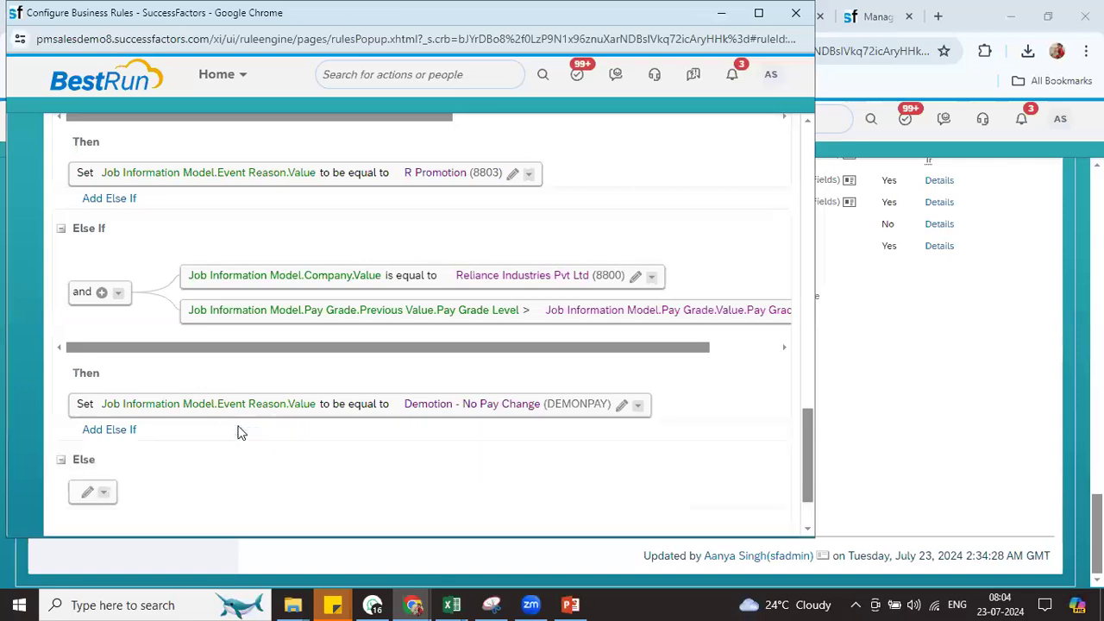
{"action": "left_click", "coordinate": [88, 492]}
{"action": "left_click", "coordinate": [195, 499]}
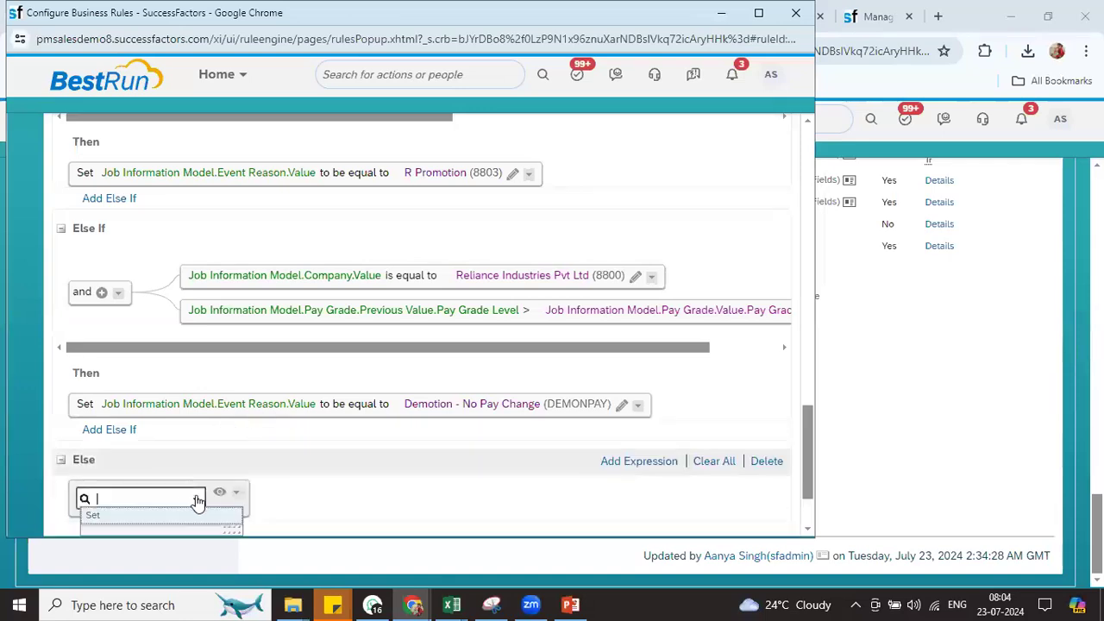
{"action": "left_click", "coordinate": [107, 523]}
Set Event Reason.Value to Data Change (DATACHG) in the Else, save the rule and close it
{"action": "left_click", "coordinate": [276, 500]}
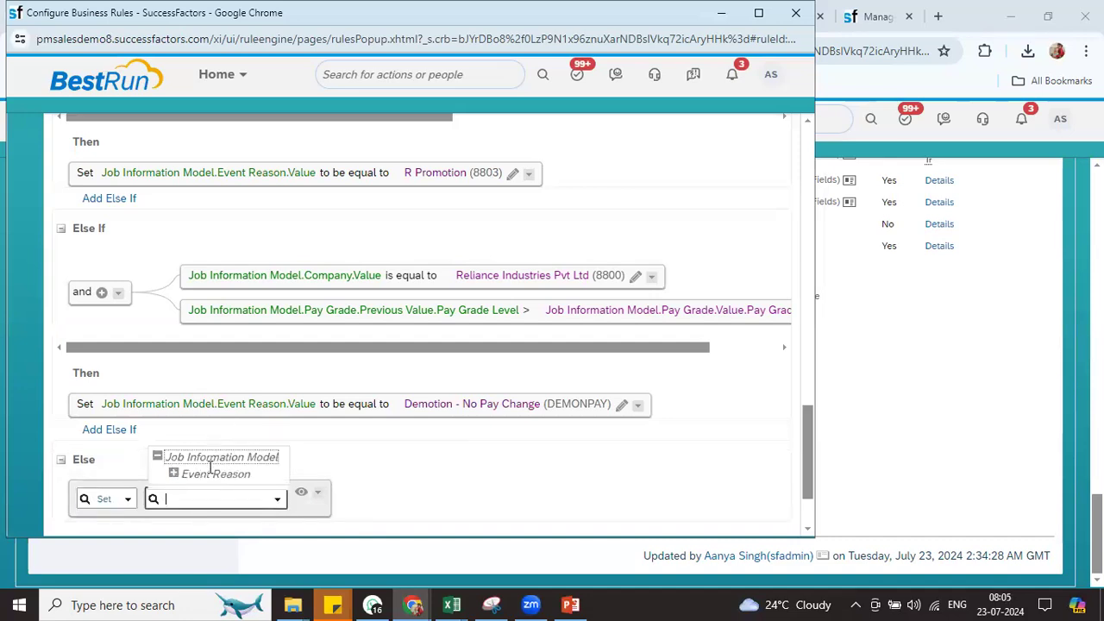
{"action": "left_click", "coordinate": [174, 475]}
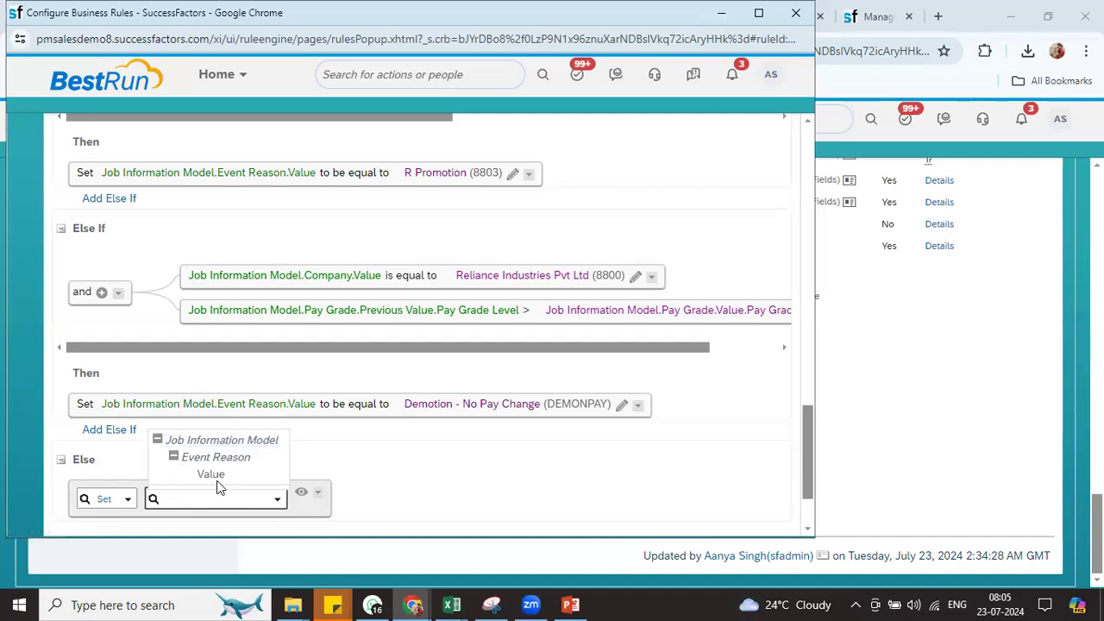
{"action": "left_click", "coordinate": [213, 477]}
{"action": "left_click", "coordinate": [636, 499]}
{"action": "type", "text": "catch"}
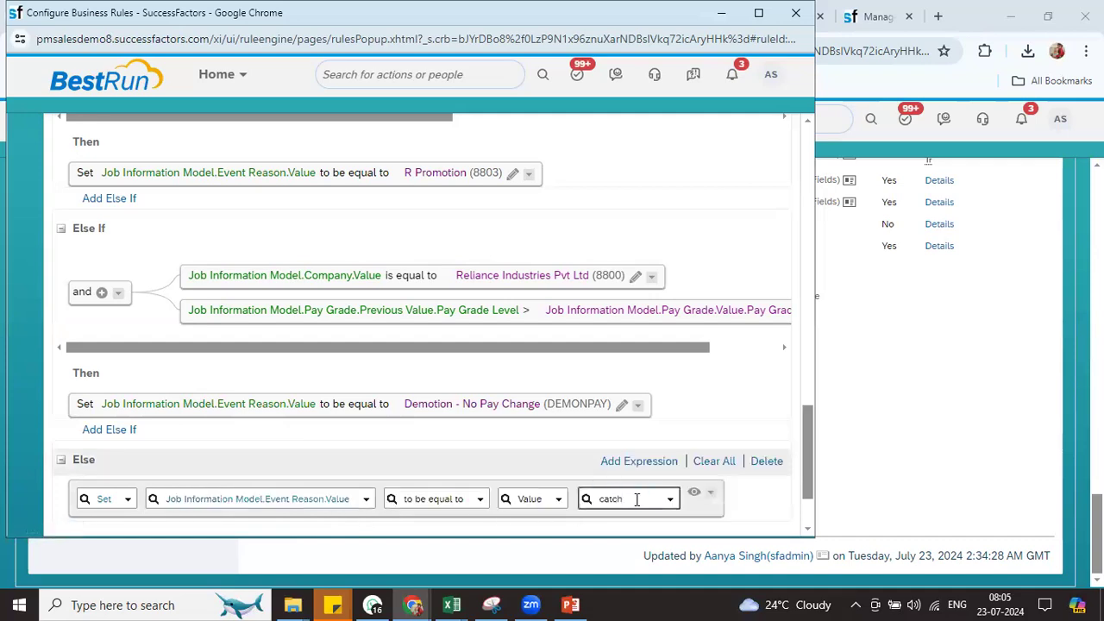
{"action": "key", "text": "BackSpace"}
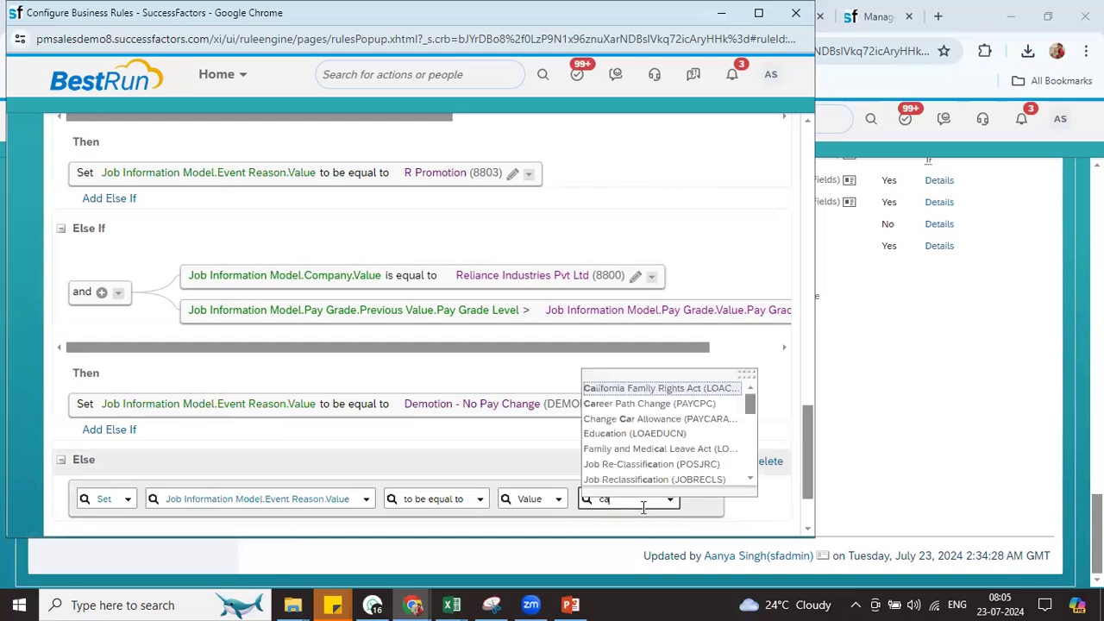
{"action": "key", "text": "BackSpace"}
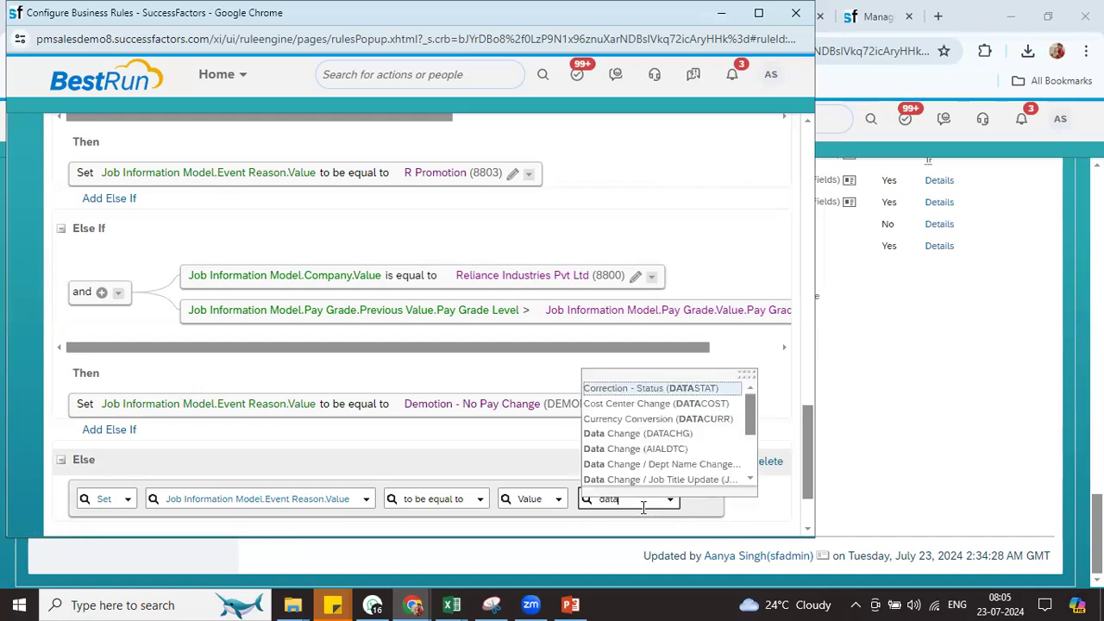
{"action": "left_click", "coordinate": [658, 431]}
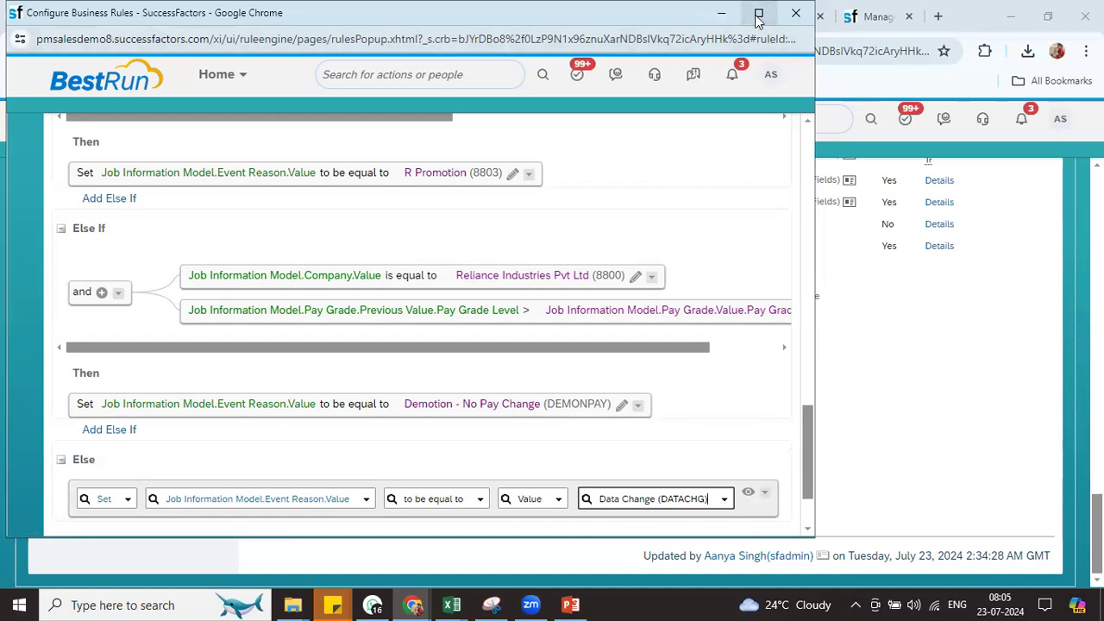
{"action": "scroll", "coordinate": [809, 514], "scroll_direction": "down", "scroll_amount": 3}
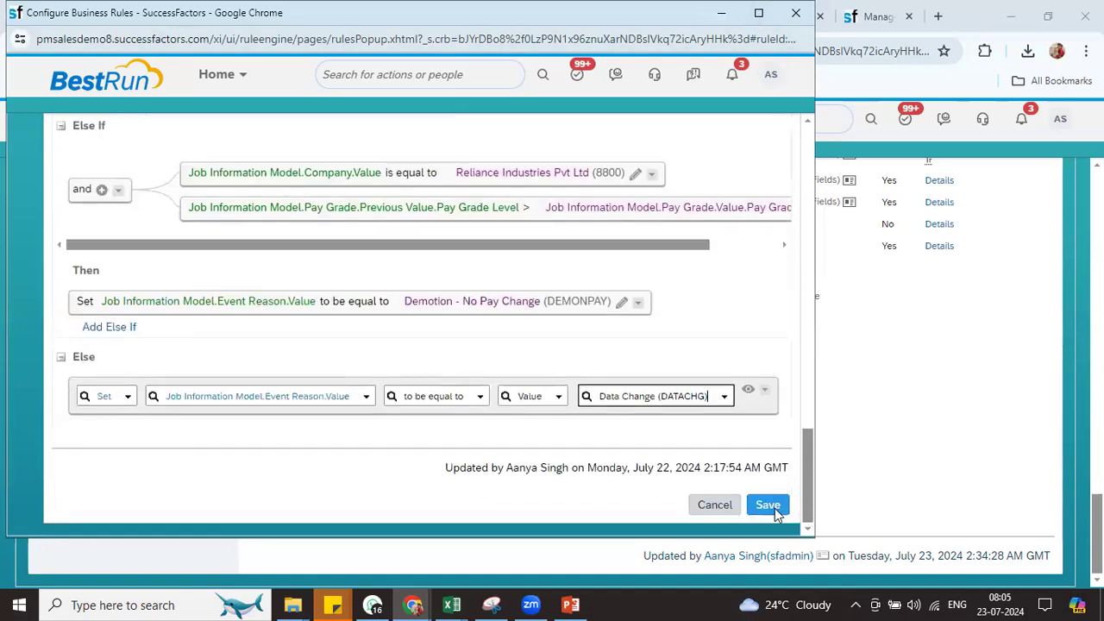
{"action": "left_click", "coordinate": [768, 514]}
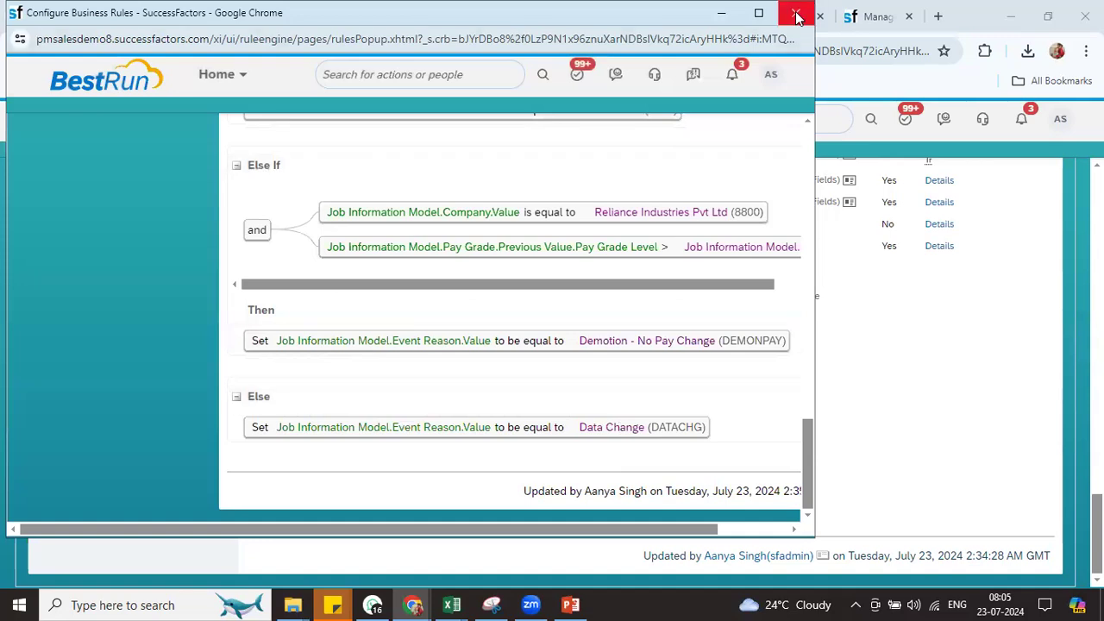
{"action": "left_click", "coordinate": [867, 409]}
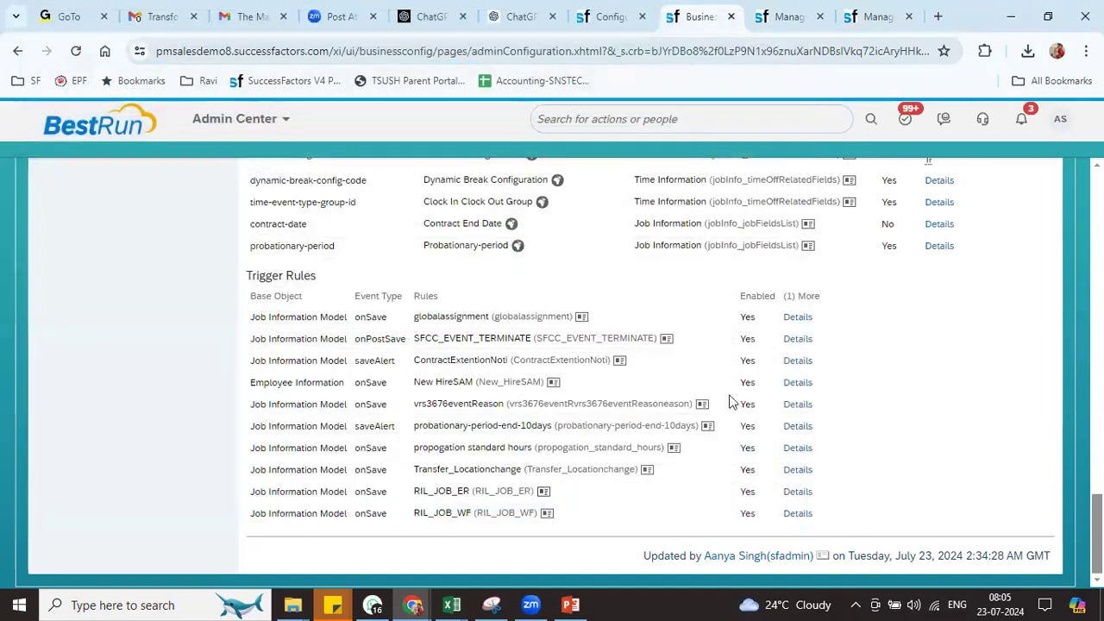
Search 'ril' in people search and open the matching employee's profile
{"action": "left_click", "coordinate": [622, 24]}
{"action": "left_click", "coordinate": [688, 121]}
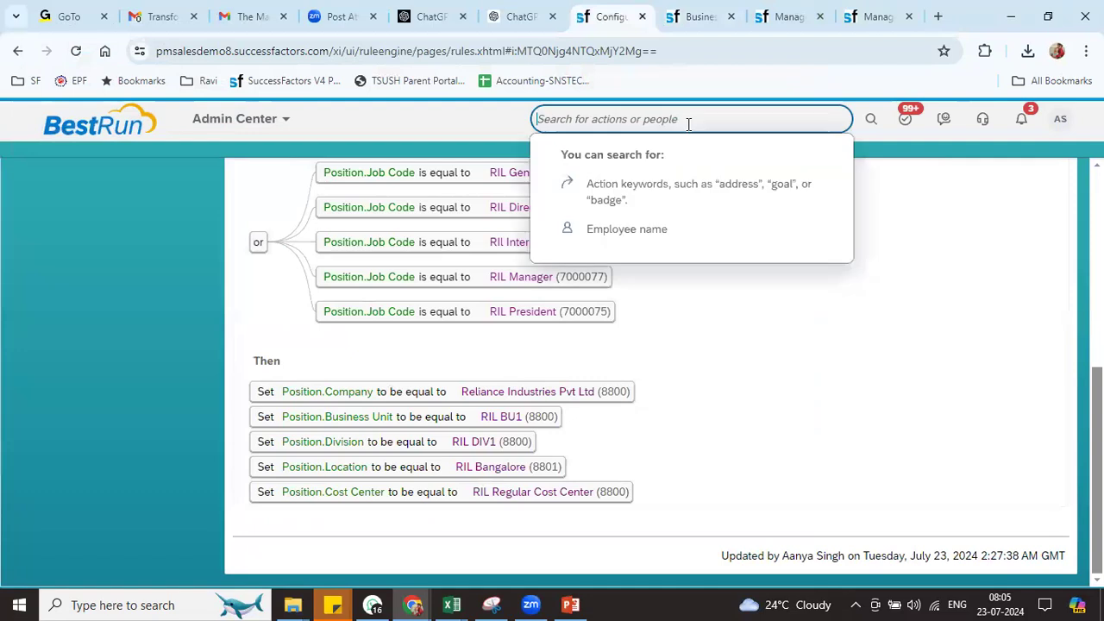
{"action": "type", "text": "ri"}
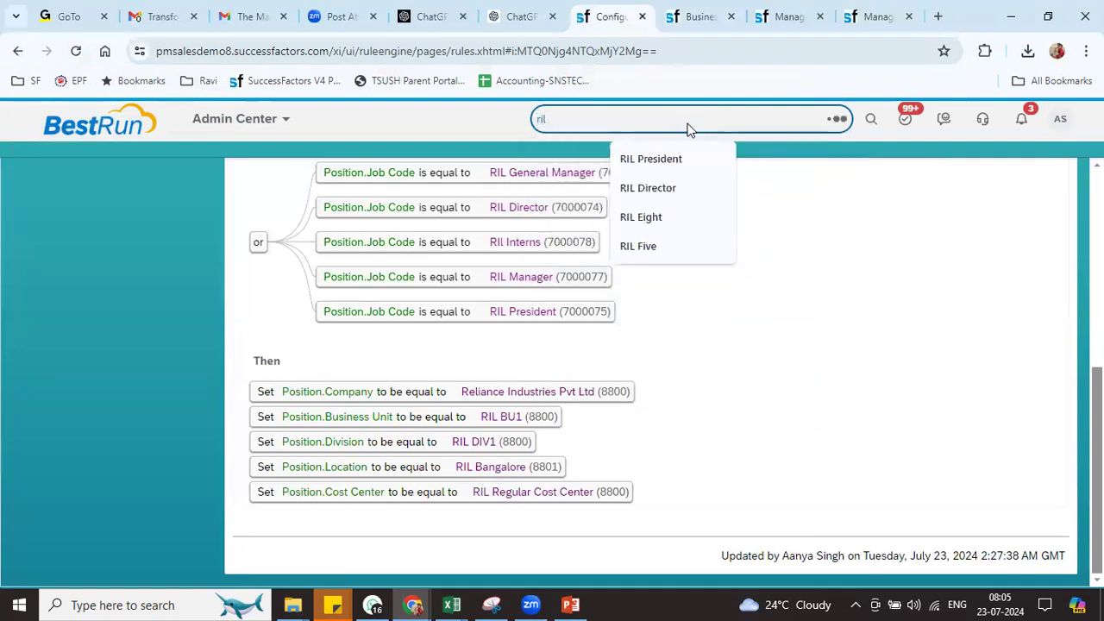
{"action": "type", "text": "l"}
{"action": "left_click", "coordinate": [640, 422]}
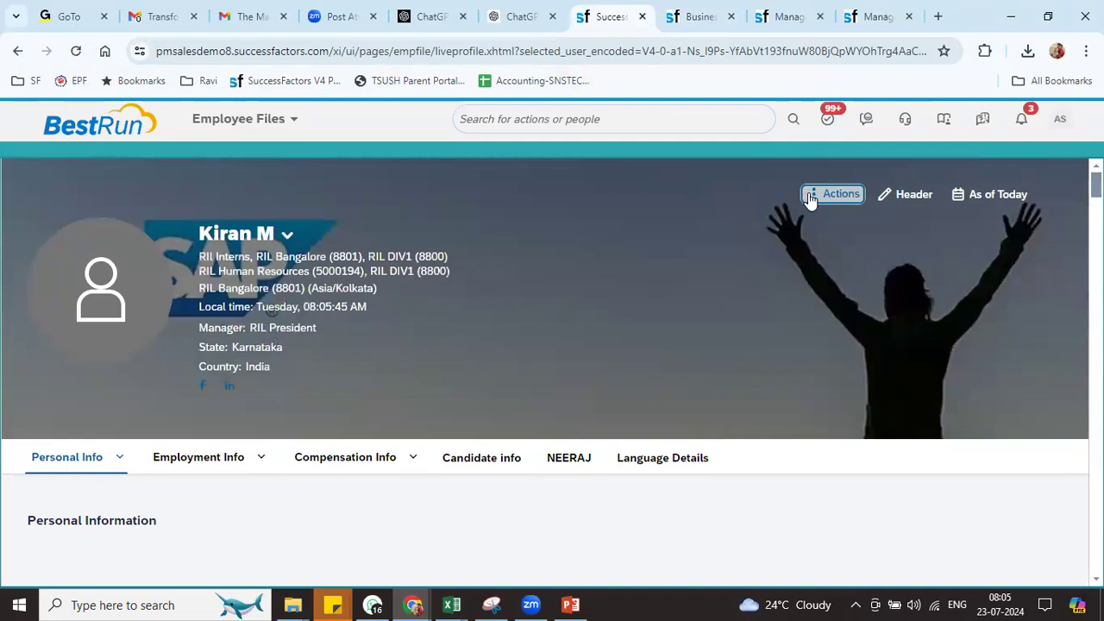
{"action": "left_click", "coordinate": [811, 197]}
Start a job information change effective Jul 01, 2024
{"action": "left_click", "coordinate": [820, 338]}
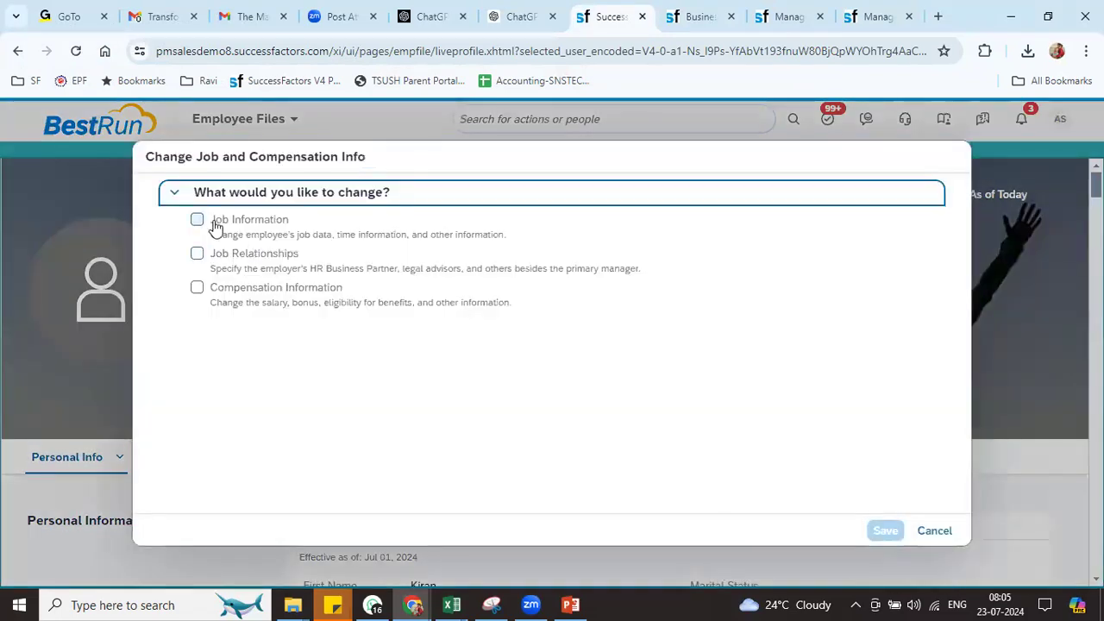
{"action": "left_click", "coordinate": [200, 221]}
{"action": "left_click", "coordinate": [274, 373]}
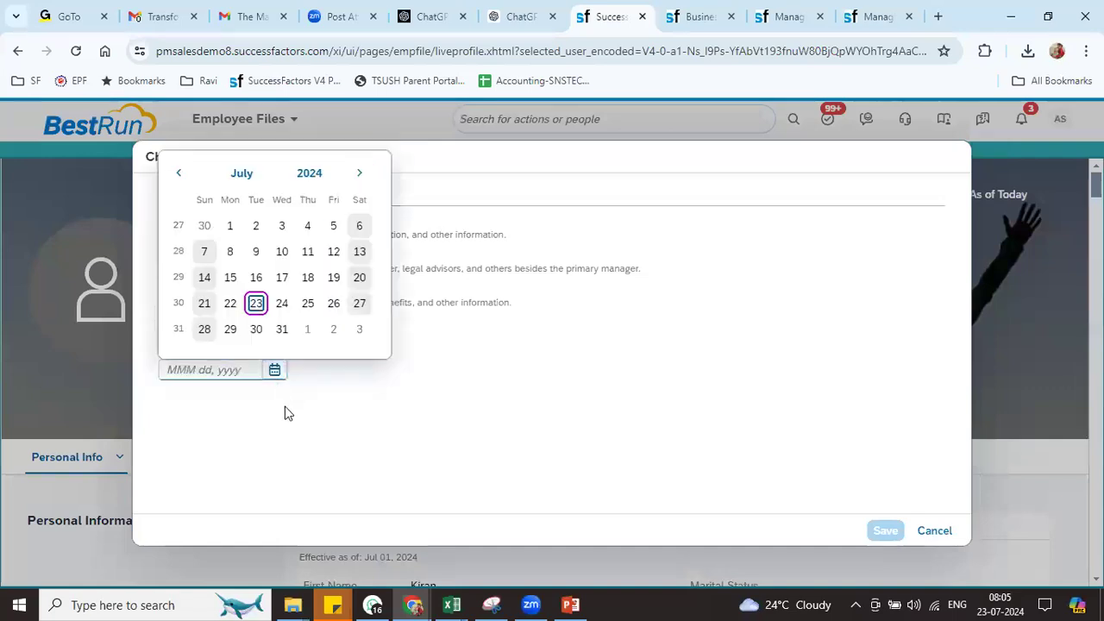
{"action": "left_click", "coordinate": [230, 225]}
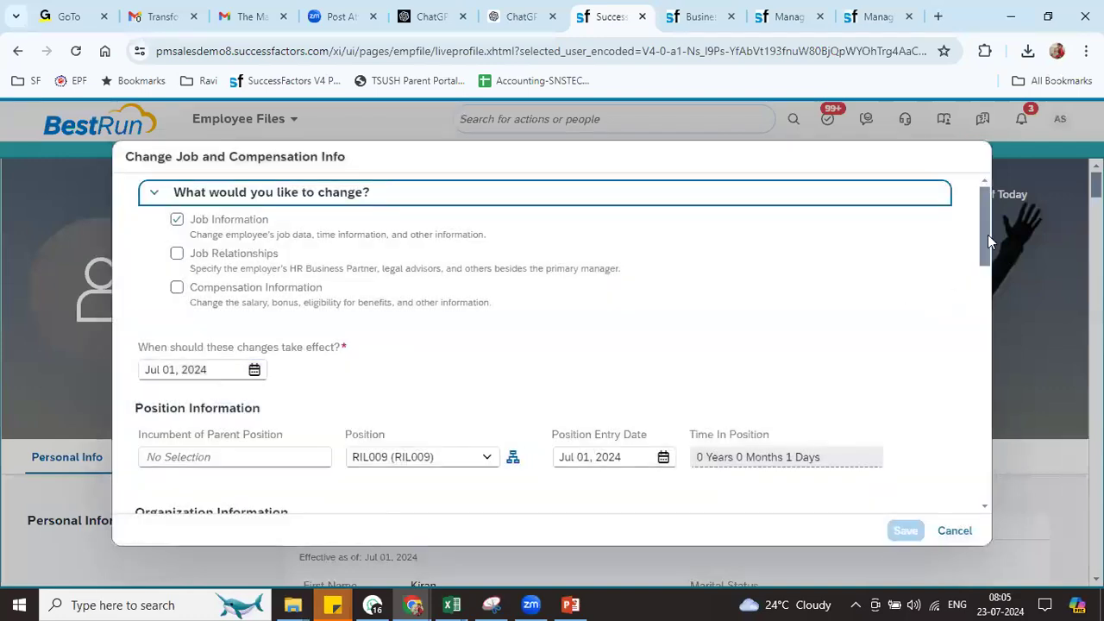
Try Contract Type 'Advanced technical degree', dismiss the invalid-value error, and clear the field
{"action": "left_click_drag", "start_coordinate": [988, 241], "coordinate": [992, 414]}
{"action": "left_click", "coordinate": [318, 341]}
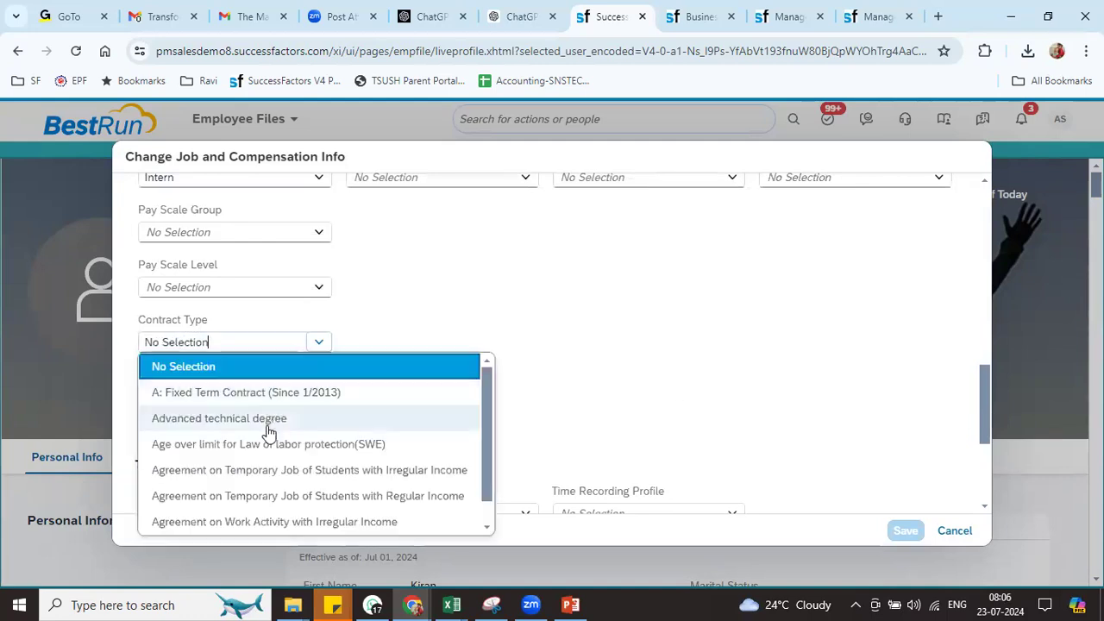
{"action": "left_click", "coordinate": [276, 420]}
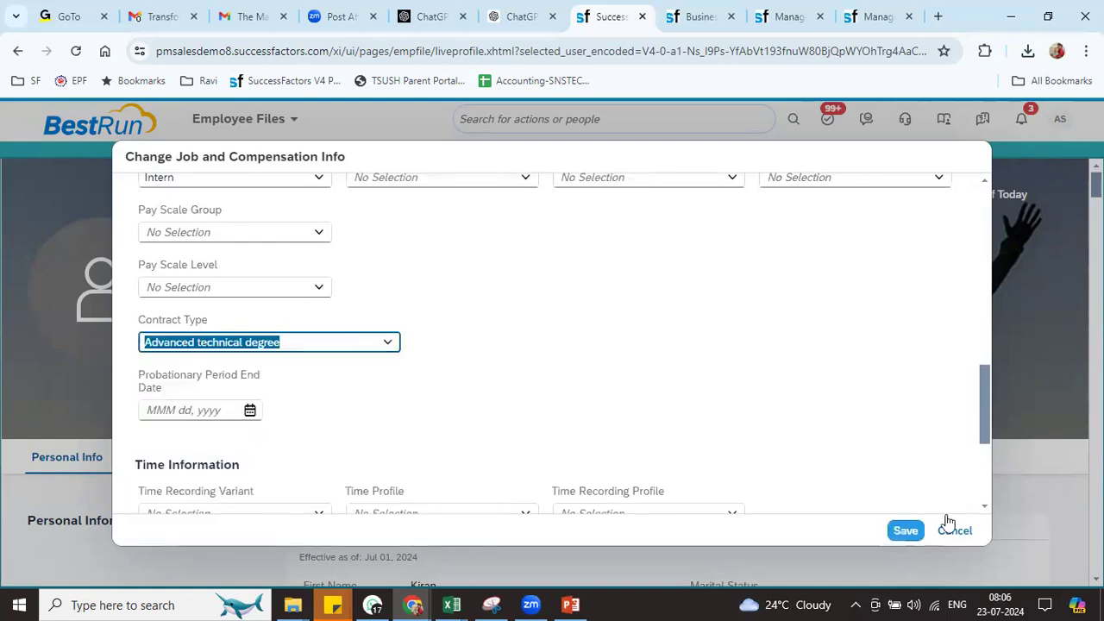
{"action": "left_click", "coordinate": [906, 529]}
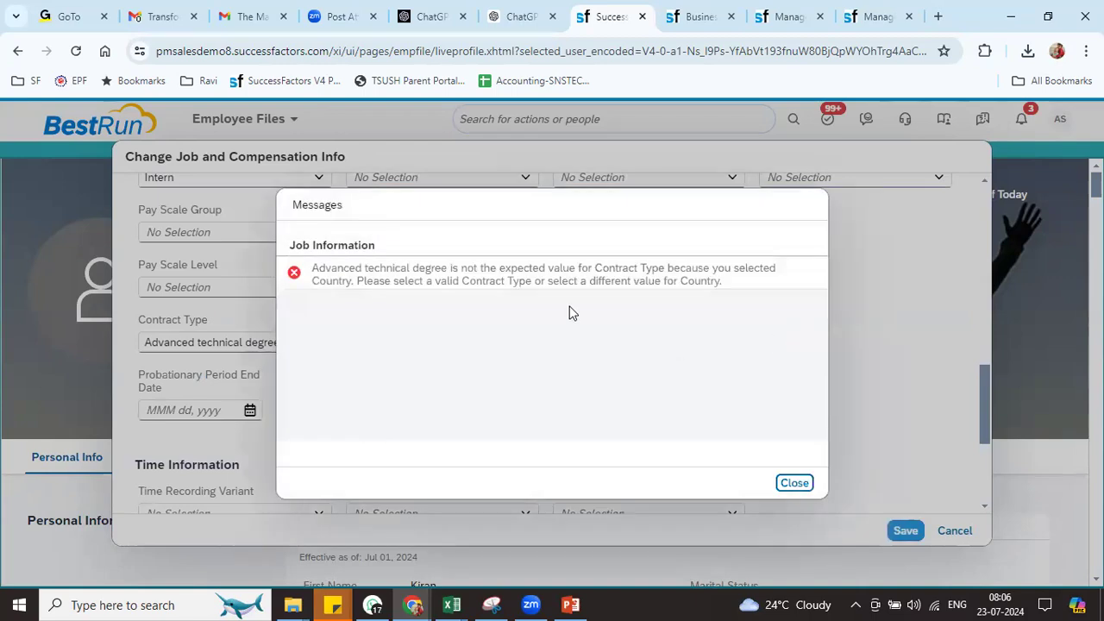
{"action": "left_click", "coordinate": [783, 481]}
{"action": "left_click", "coordinate": [310, 348]}
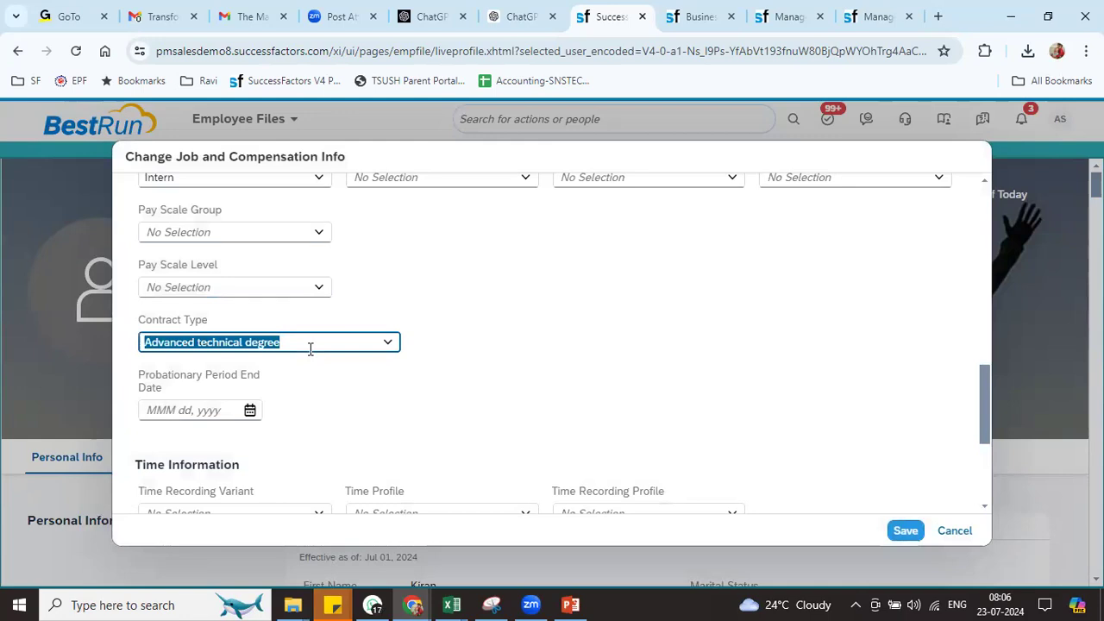
{"action": "key", "text": "BackSpace"}
Change Standard Weekly Hours from 40 to 45 and save the job information
{"action": "left_click_drag", "start_coordinate": [986, 408], "coordinate": [993, 499]}
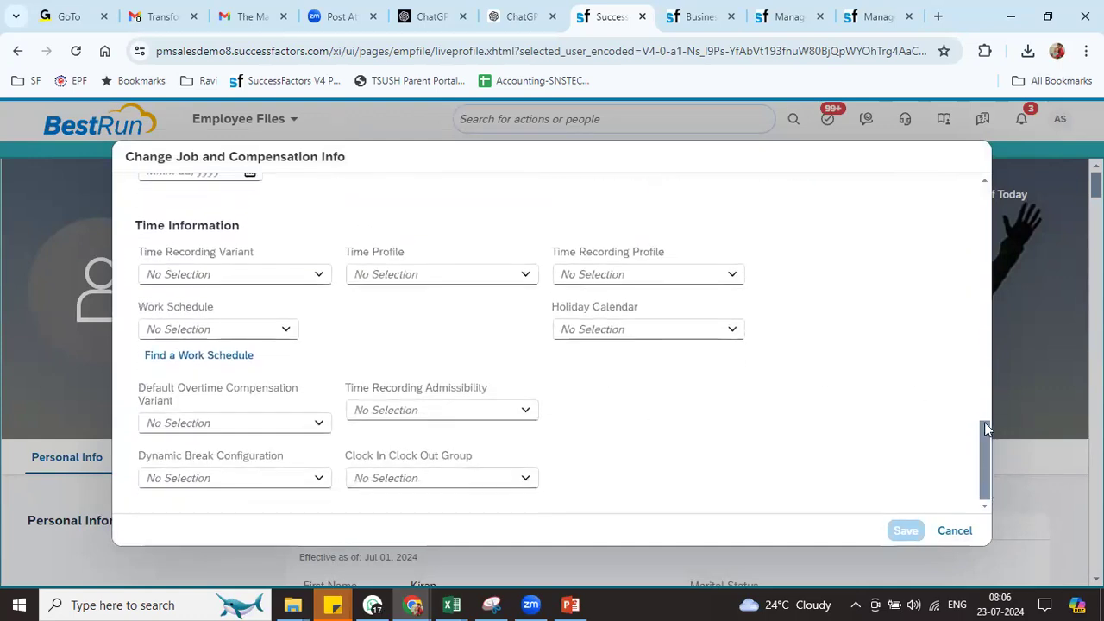
{"action": "left_click_drag", "start_coordinate": [986, 462], "coordinate": [988, 370]}
{"action": "left_click", "coordinate": [205, 307]}
{"action": "key", "text": "BackSpace"}
{"action": "type", "text": "5"}
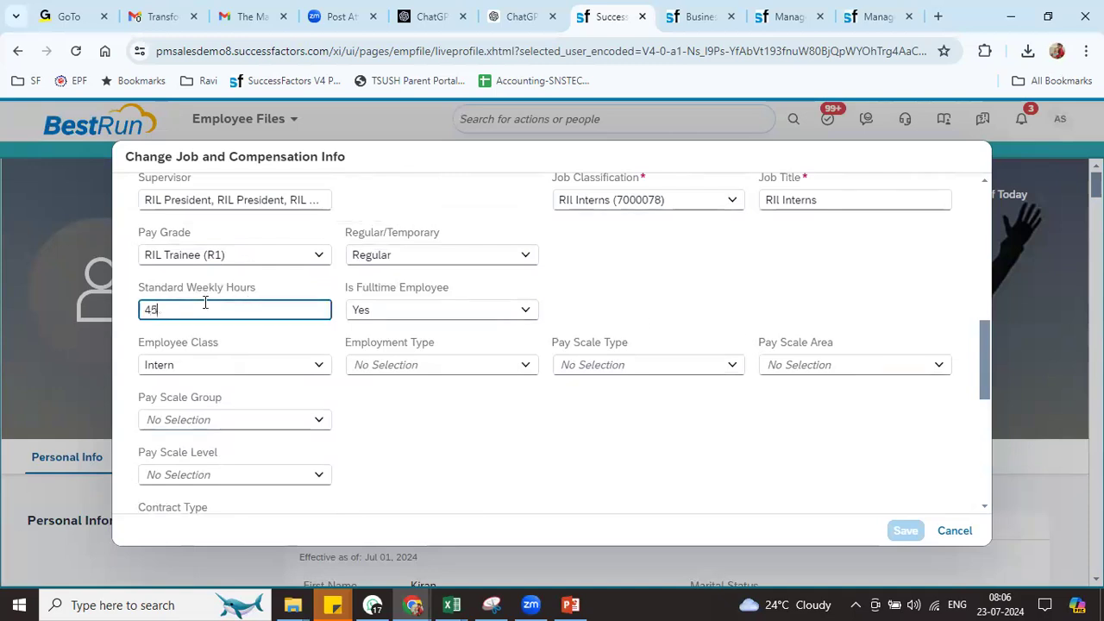
{"action": "left_click", "coordinate": [846, 493]}
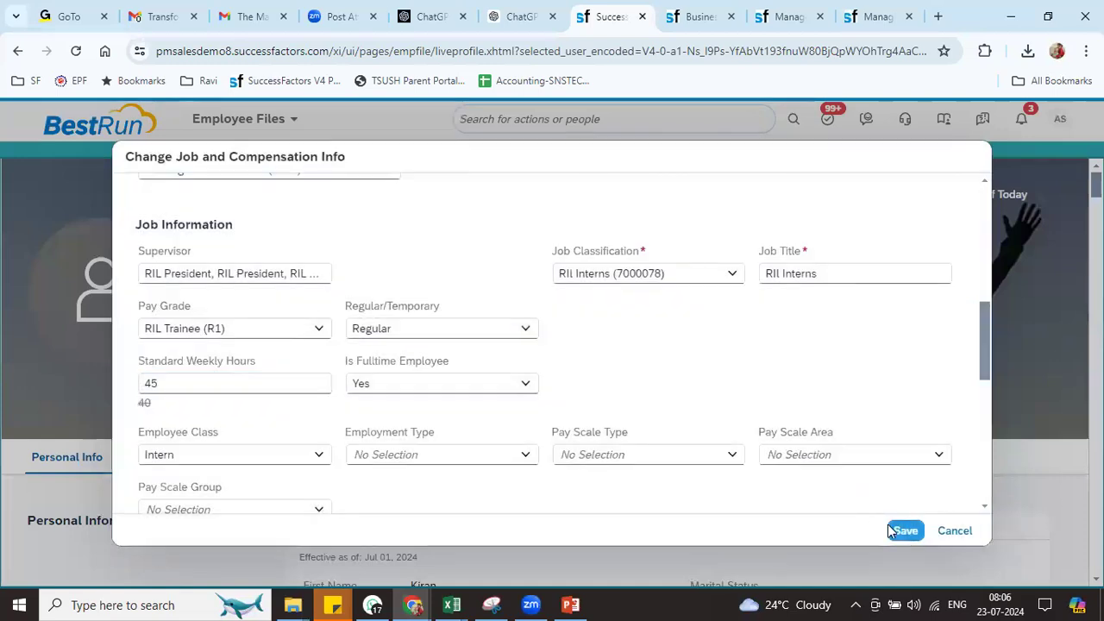
{"action": "left_click", "coordinate": [902, 531]}
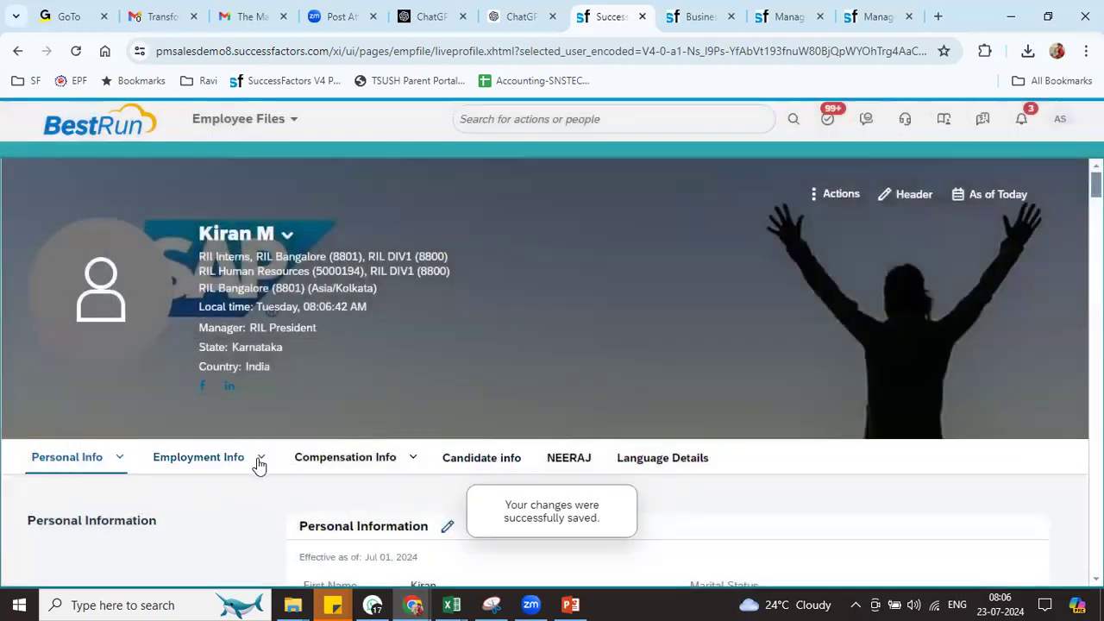
Open the Job Information history and view the Jul 01, 2024 Data Change record
{"action": "left_click", "coordinate": [258, 465]}
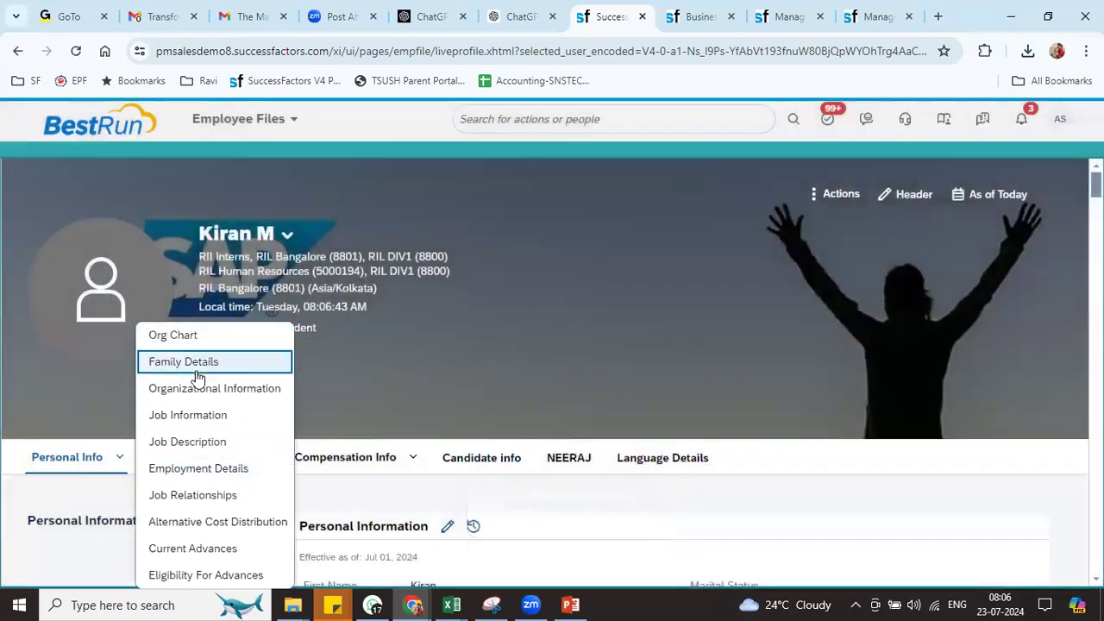
{"action": "left_click", "coordinate": [208, 418]}
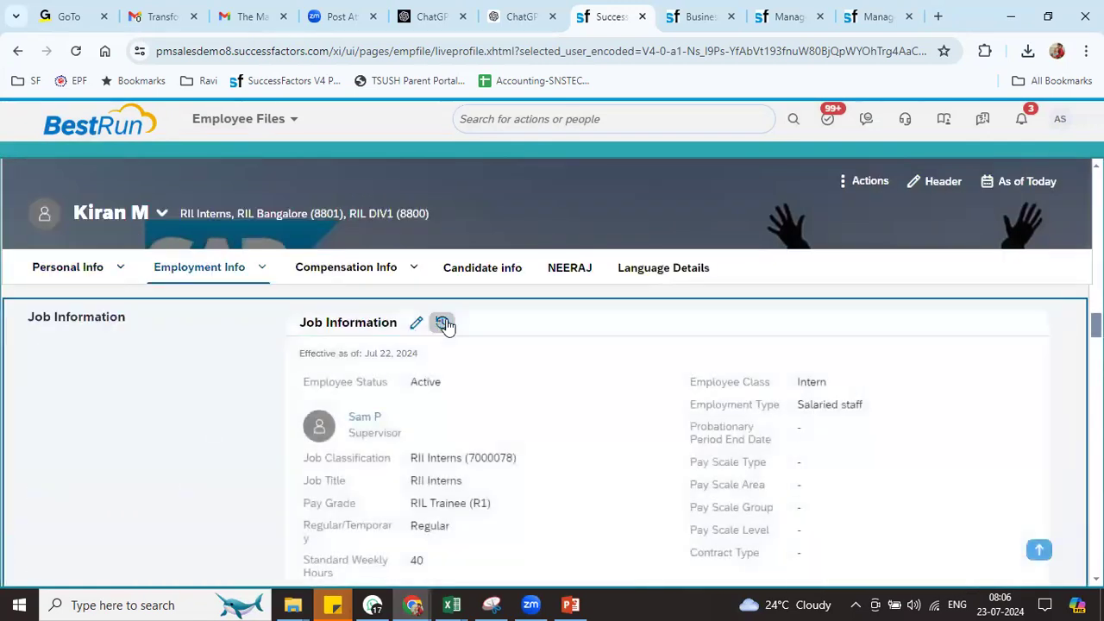
{"action": "left_click", "coordinate": [445, 323]}
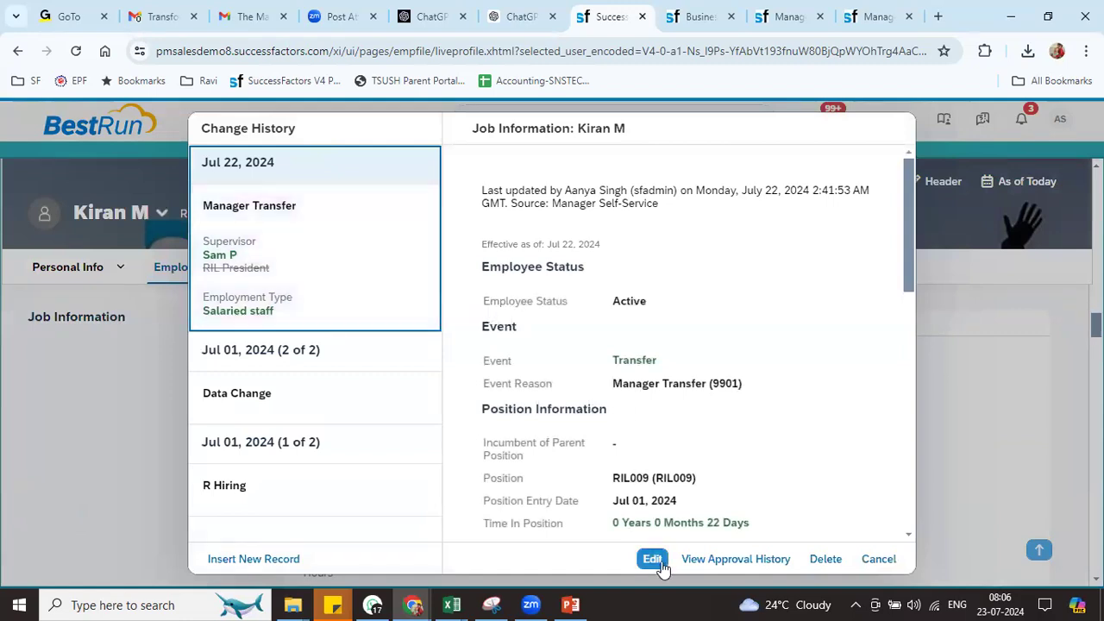
{"action": "left_click", "coordinate": [312, 348]}
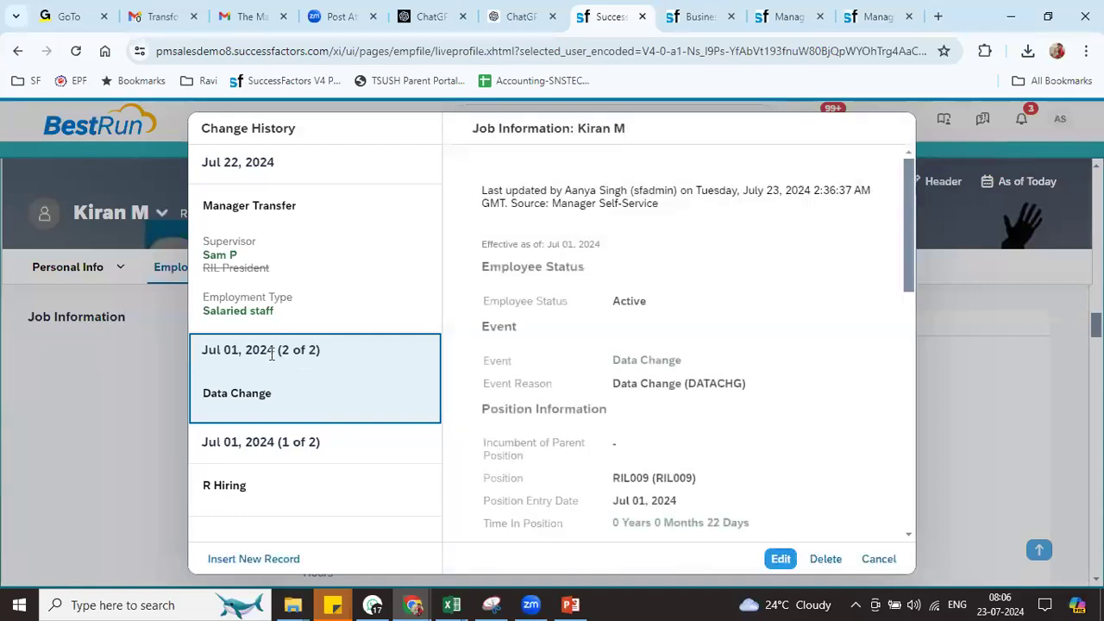
{"action": "left_click_drag", "start_coordinate": [615, 361], "coordinate": [696, 367]}
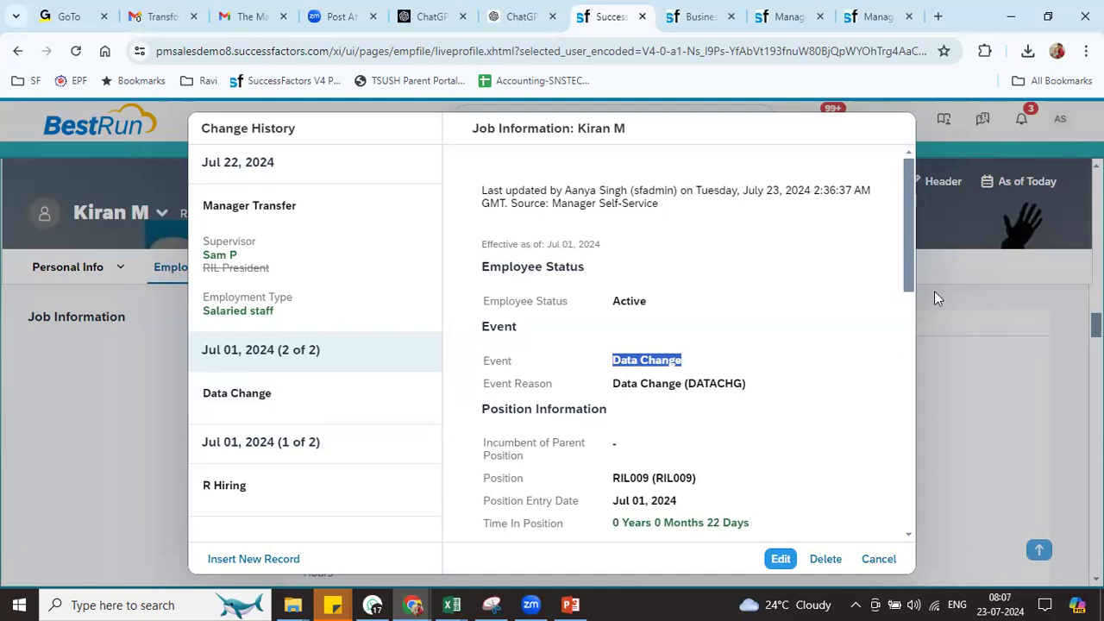
Compare it with the Jul 22, 2024 Manager Transfer record, then close history and list employee actions
{"action": "left_click_drag", "start_coordinate": [908, 254], "coordinate": [897, 221]}
{"action": "left_click", "coordinate": [297, 176]}
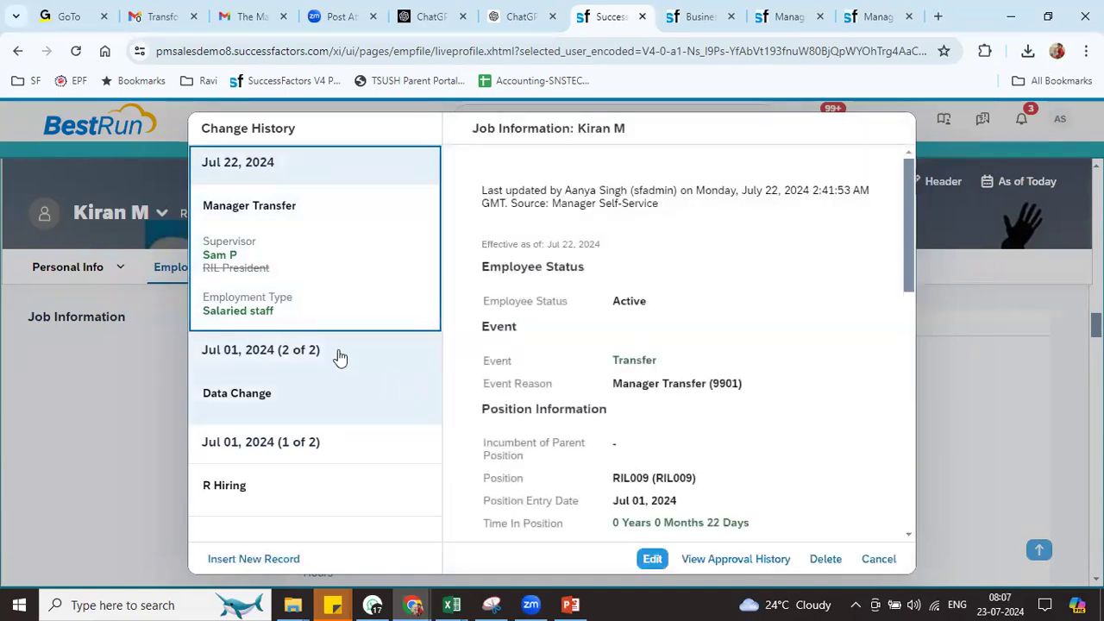
{"action": "left_click", "coordinate": [301, 350]}
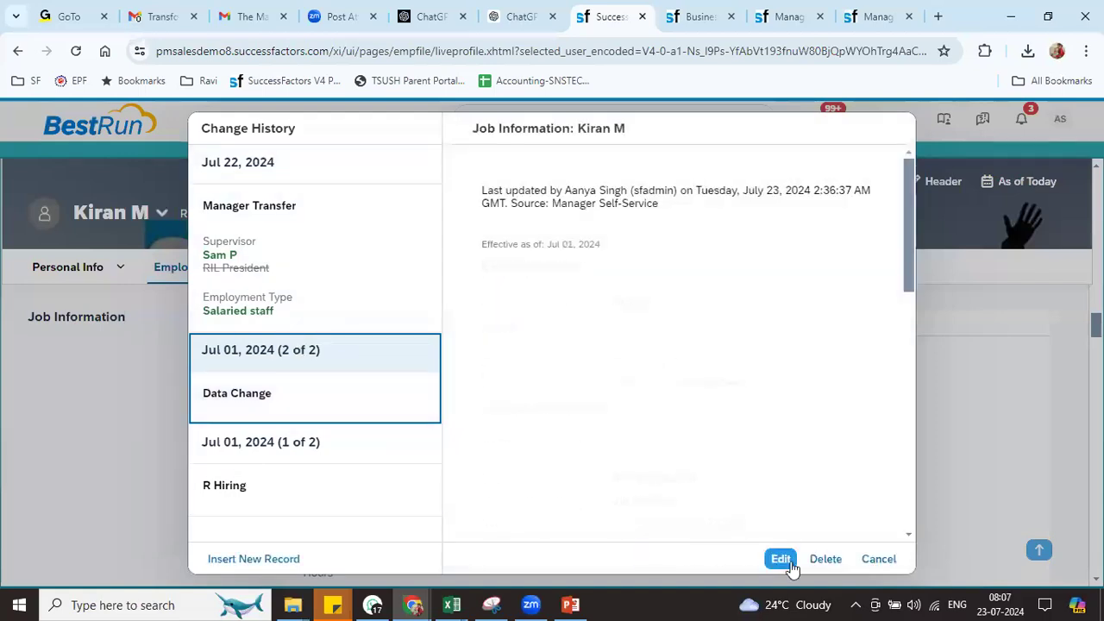
{"action": "left_click", "coordinate": [882, 560]}
{"action": "left_click", "coordinate": [866, 185]}
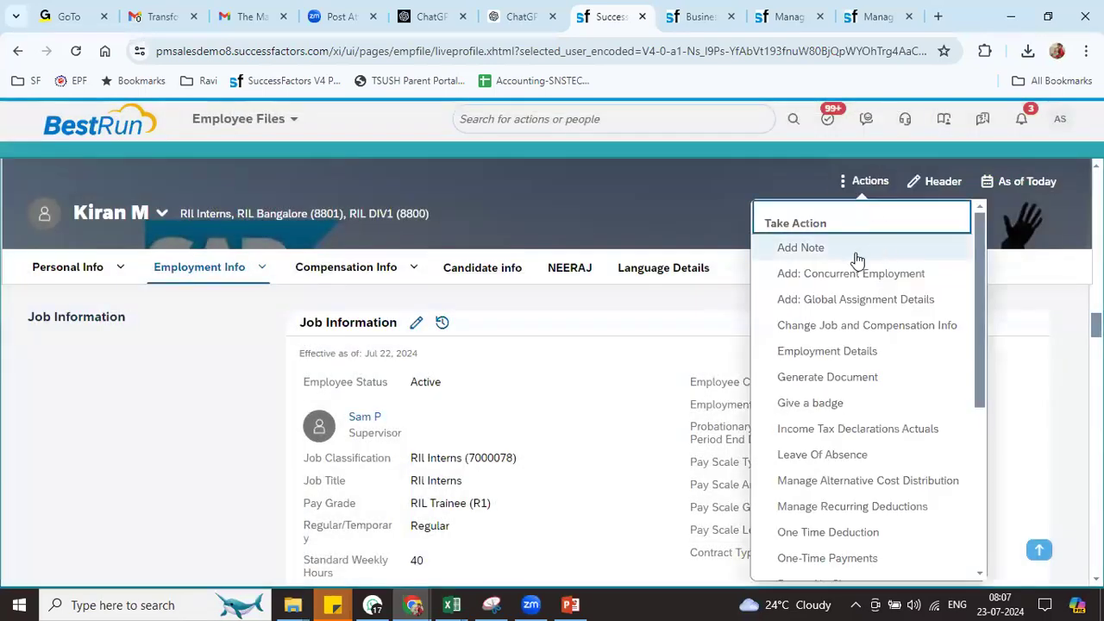
Record a Job Information change effective Jul 22, 2024 raising Standard Weekly Hours from 40 to 45, and save it
{"action": "left_click", "coordinate": [848, 325]}
{"action": "left_click", "coordinate": [198, 219]}
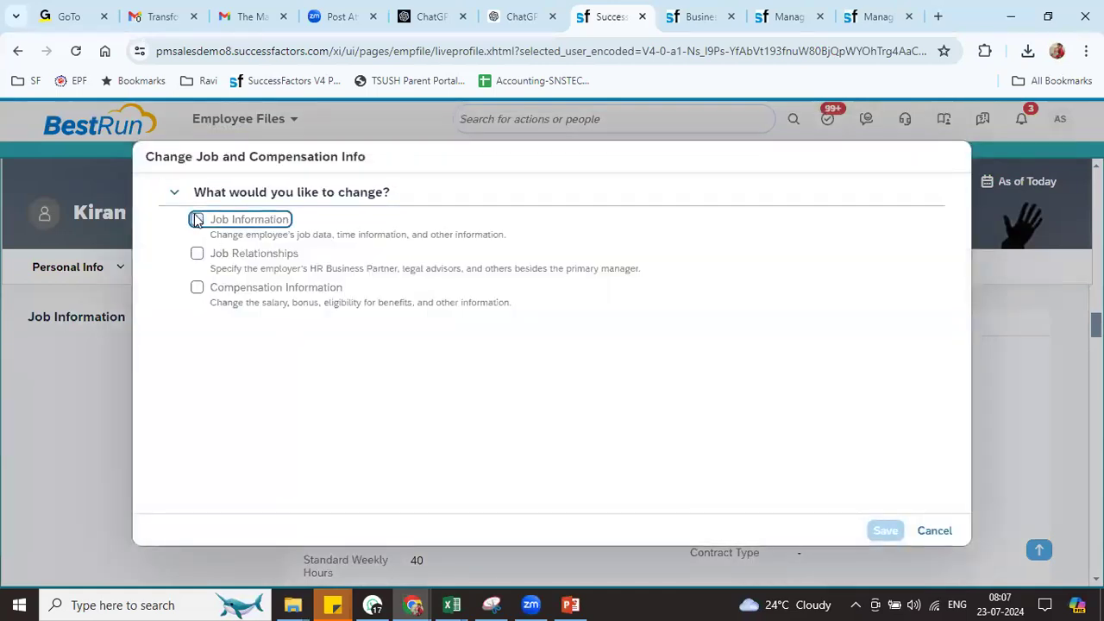
{"action": "left_click", "coordinate": [275, 371]}
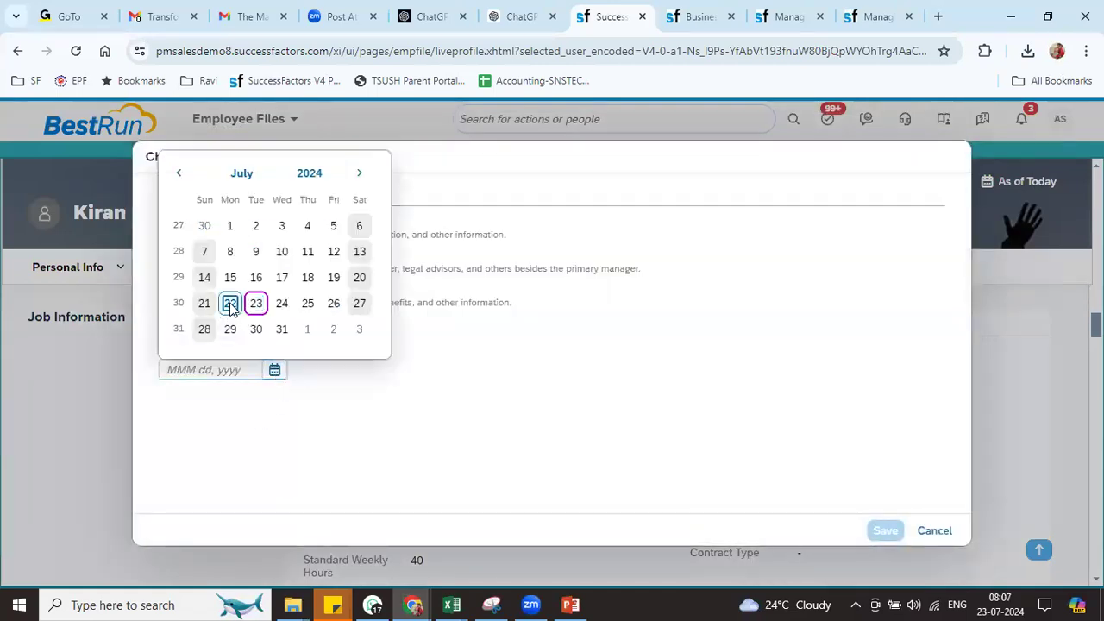
{"action": "key", "text": "Return"}
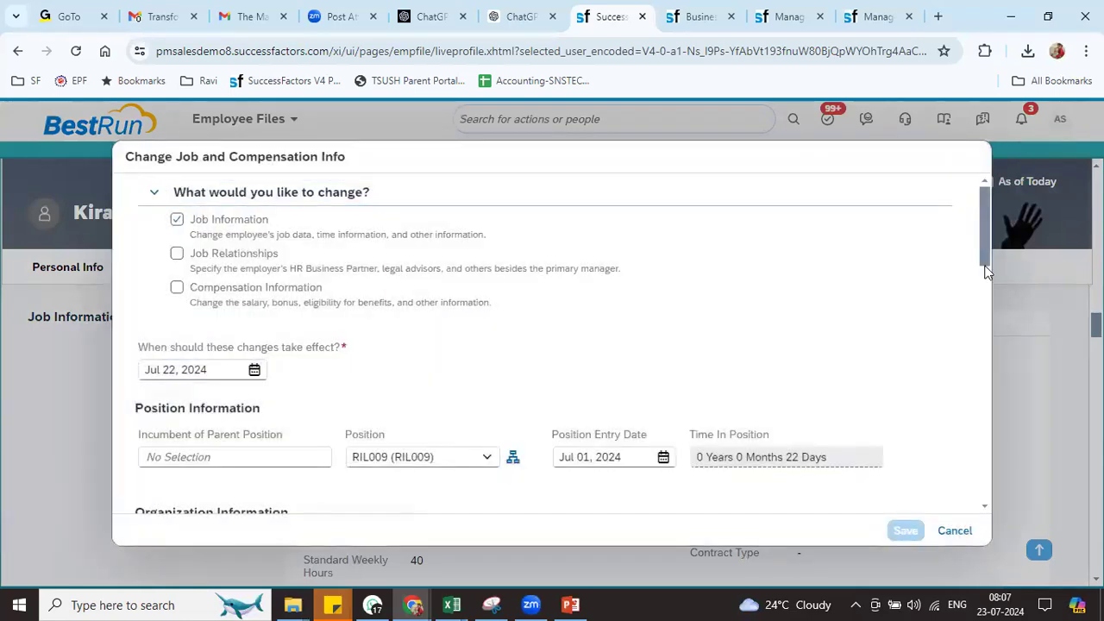
{"action": "left_click_drag", "start_coordinate": [984, 226], "coordinate": [984, 374]}
{"action": "left_click", "coordinate": [186, 276]}
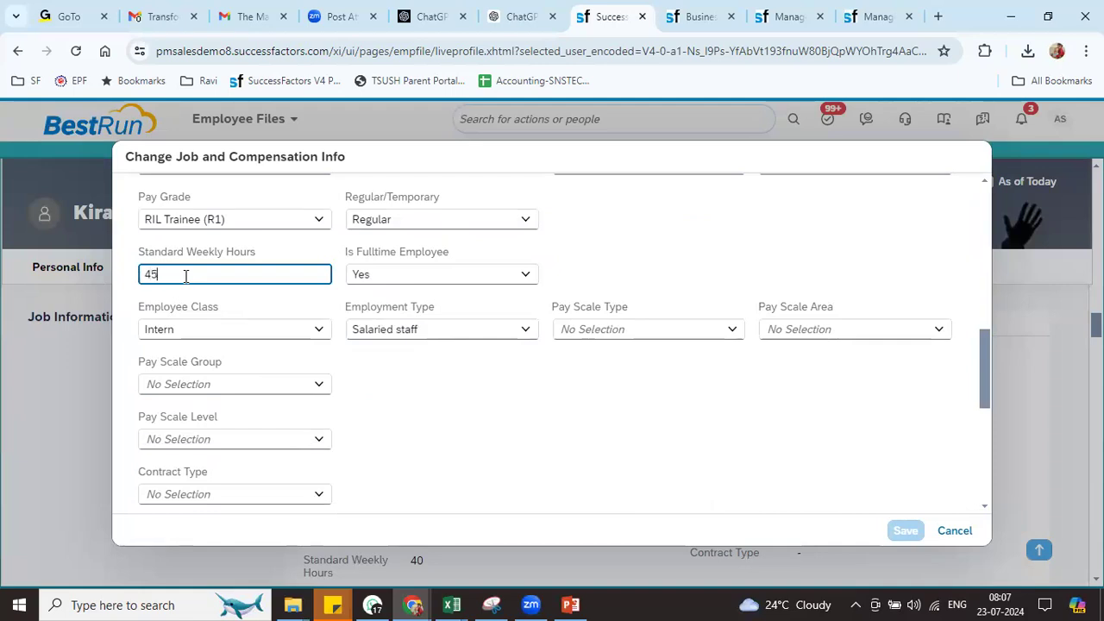
{"action": "left_click", "coordinate": [845, 504]}
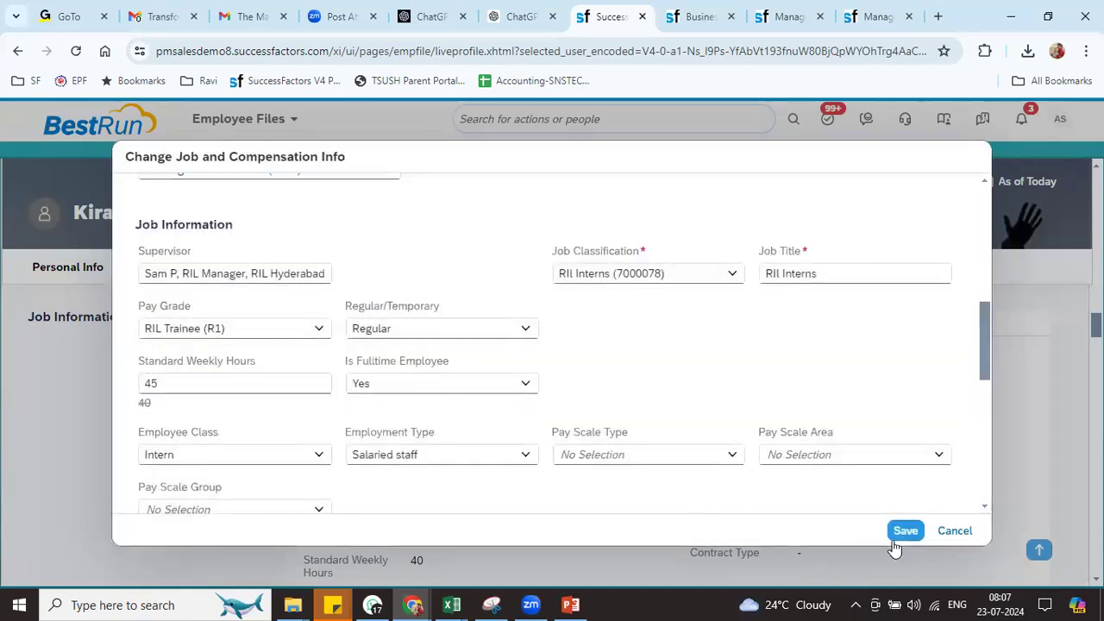
{"action": "left_click", "coordinate": [904, 532]}
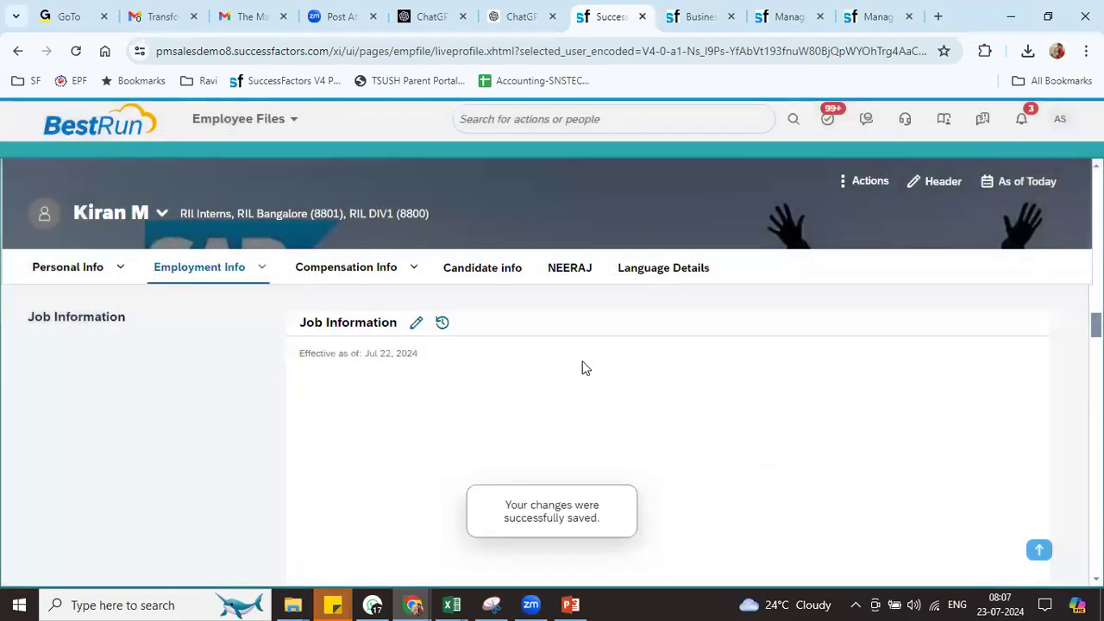
Open the Job Information history and select the newest Jul 22, 2024 (2 of 2) DATACHG record
{"action": "left_click", "coordinate": [442, 323]}
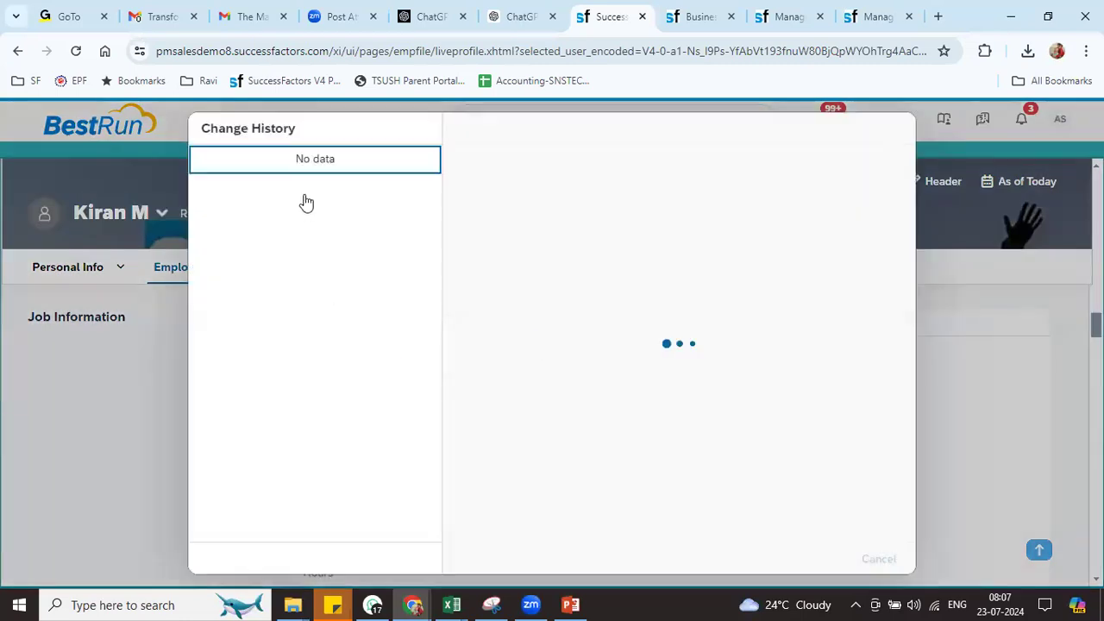
{"action": "left_click", "coordinate": [311, 164]}
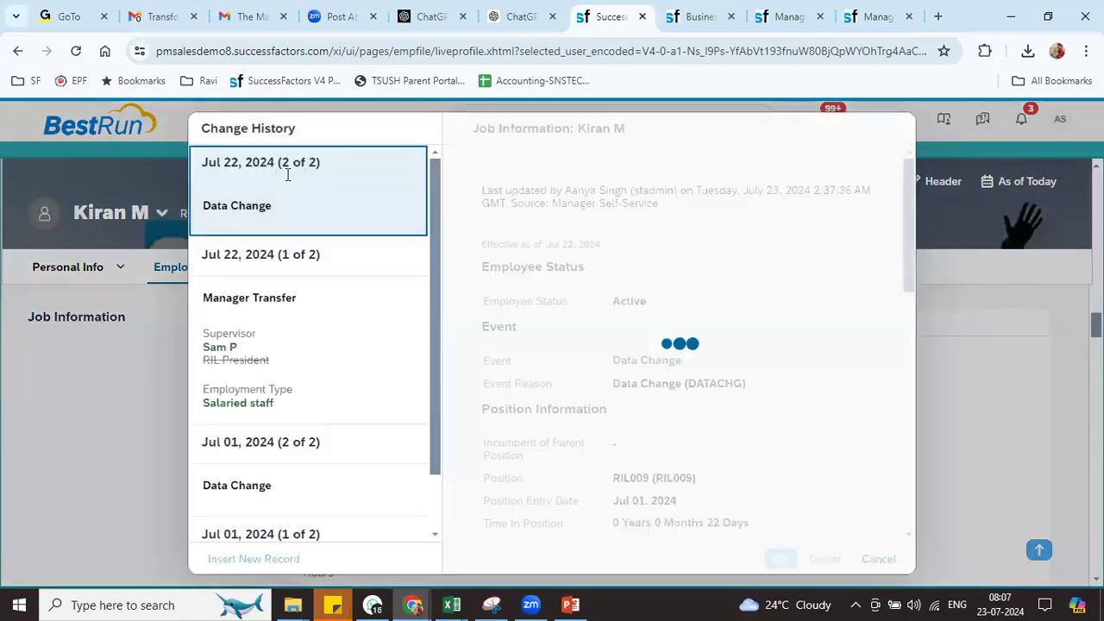
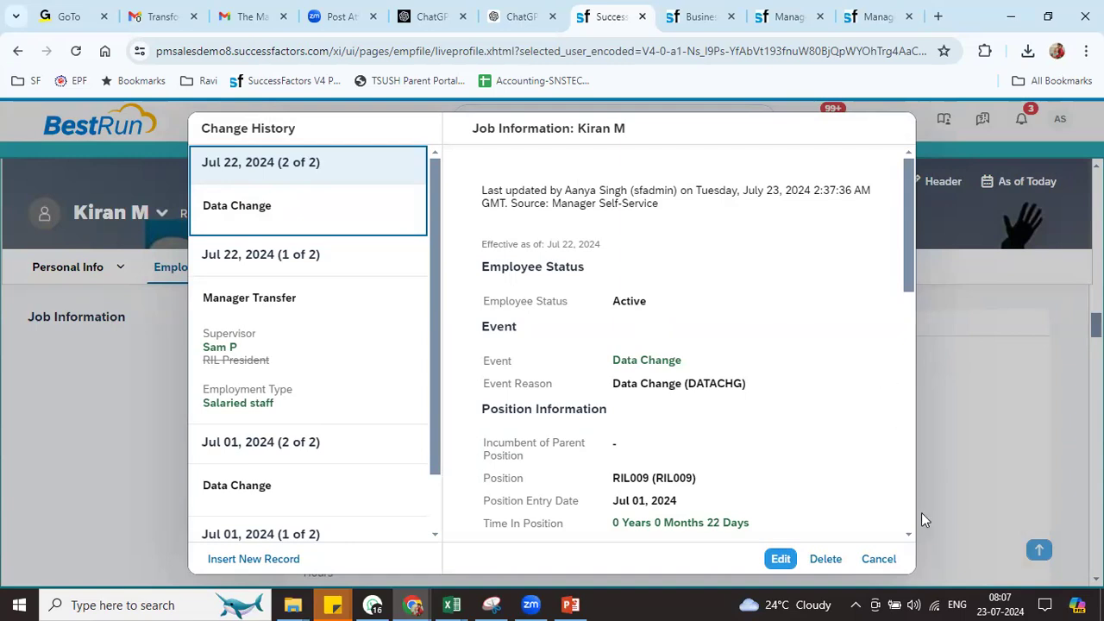
Download the RIL TRACE rule trace log from Manage Data and open Log_RIL (2).csv in Excel
{"action": "left_click", "coordinate": [890, 563]}
{"action": "left_click", "coordinate": [878, 17]}
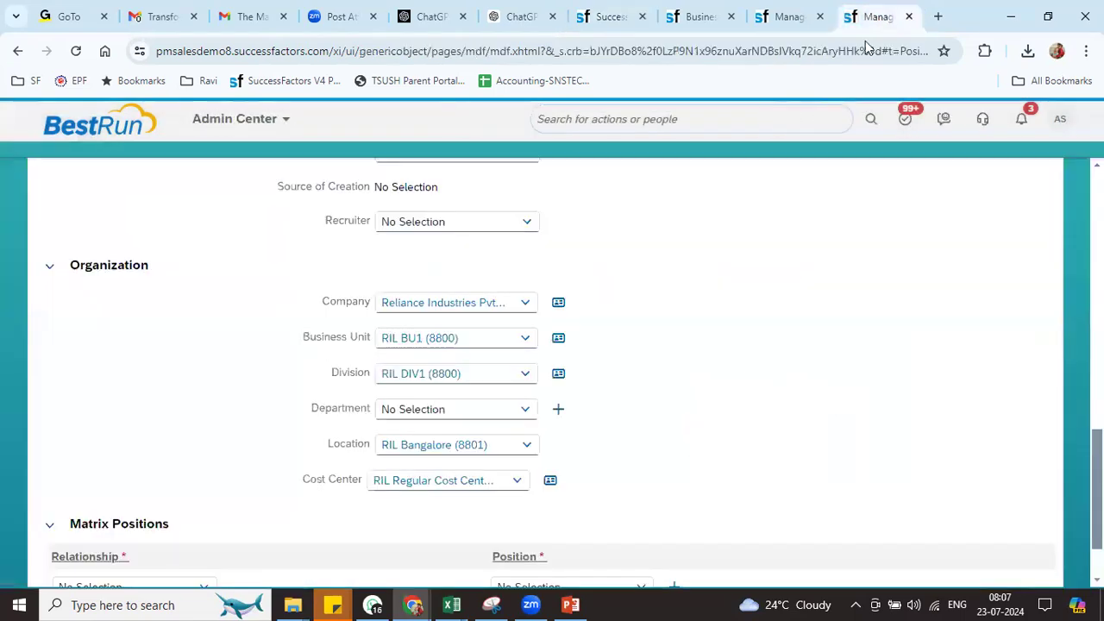
{"action": "left_click", "coordinate": [789, 16]}
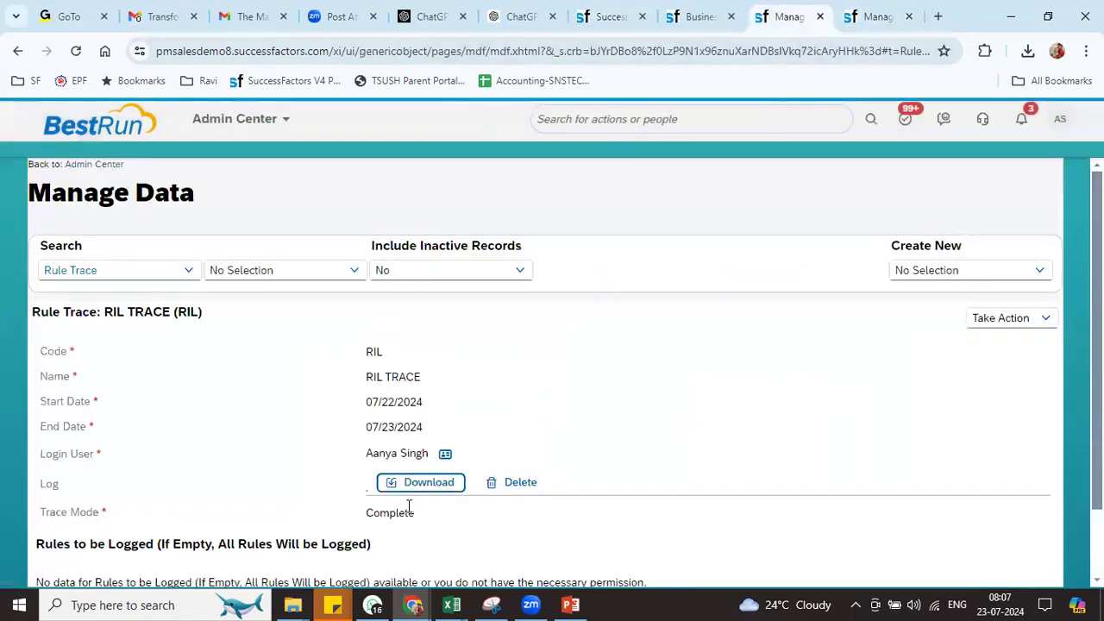
{"action": "left_click", "coordinate": [433, 489]}
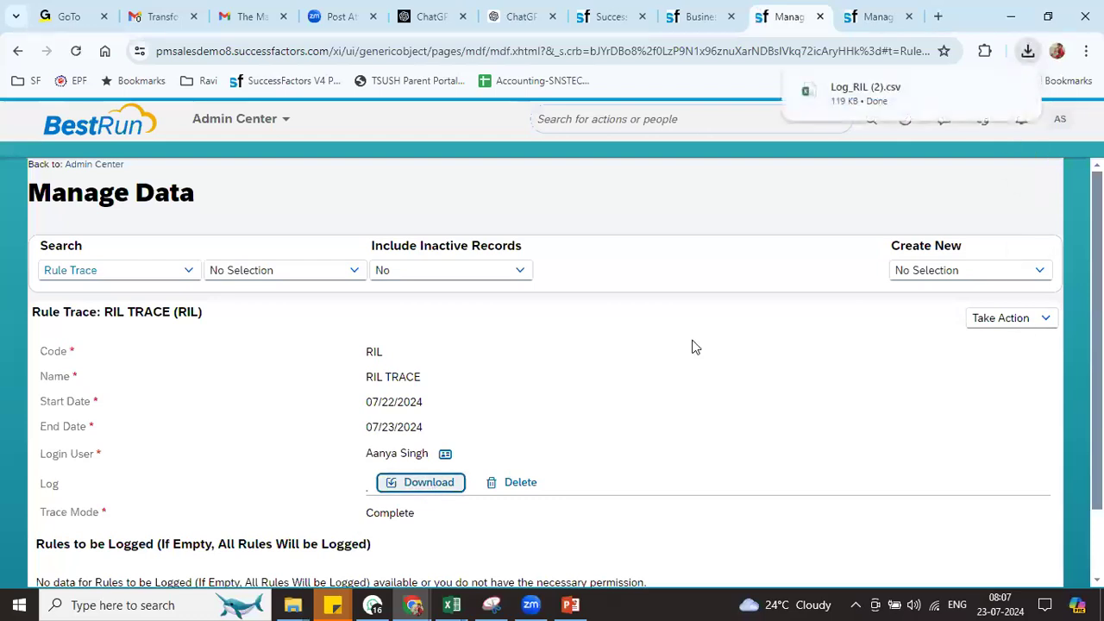
{"action": "left_click", "coordinate": [865, 92]}
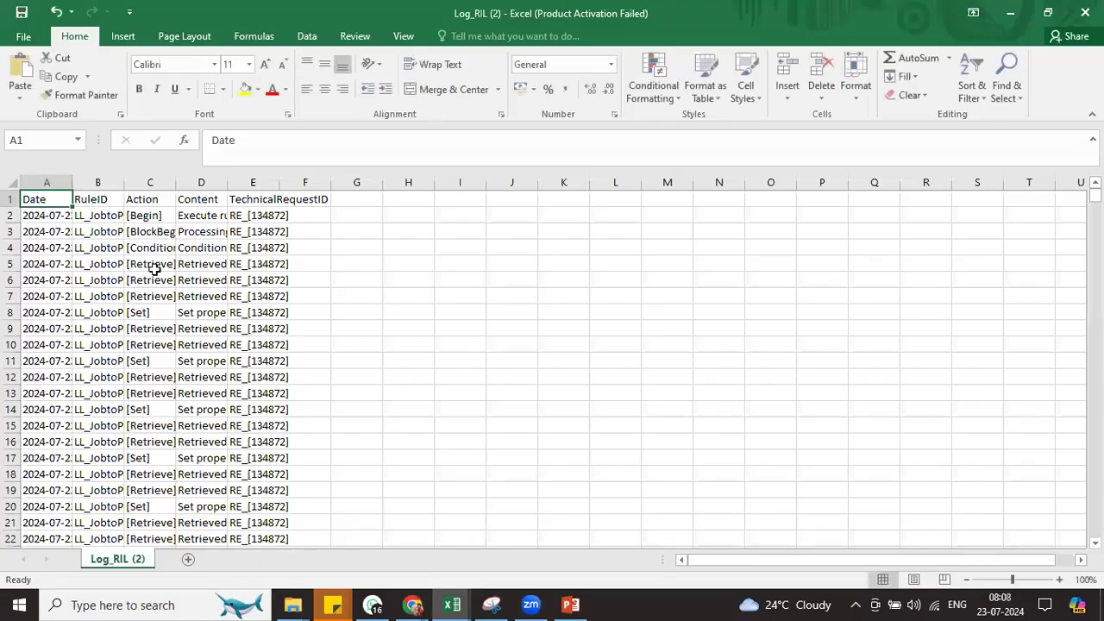
Filter the log's RuleID column to RIL_JOB_ER only, leaving 228 of 586 records
{"action": "key", "text": "ctrl+shift+l"}
{"action": "left_click", "coordinate": [115, 199]}
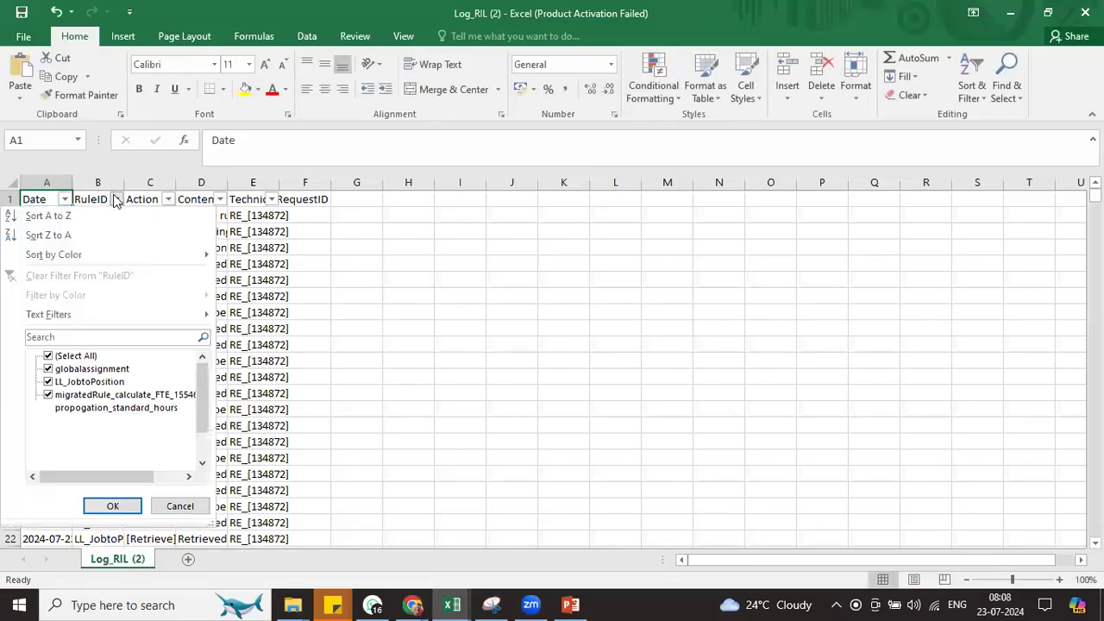
{"action": "left_click", "coordinate": [78, 357]}
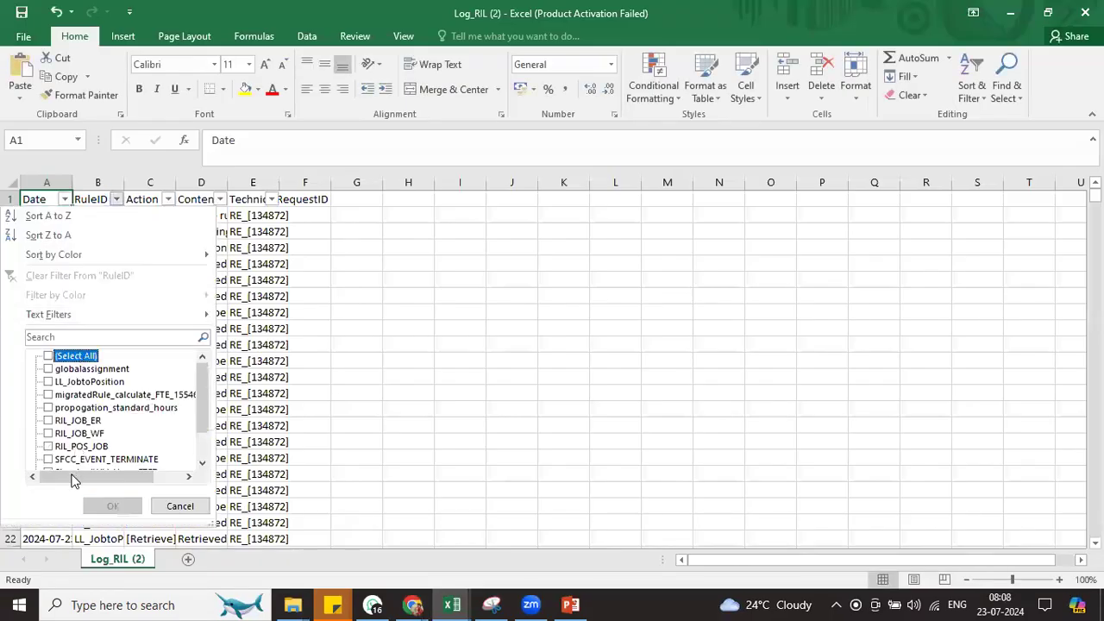
{"action": "left_click", "coordinate": [83, 421]}
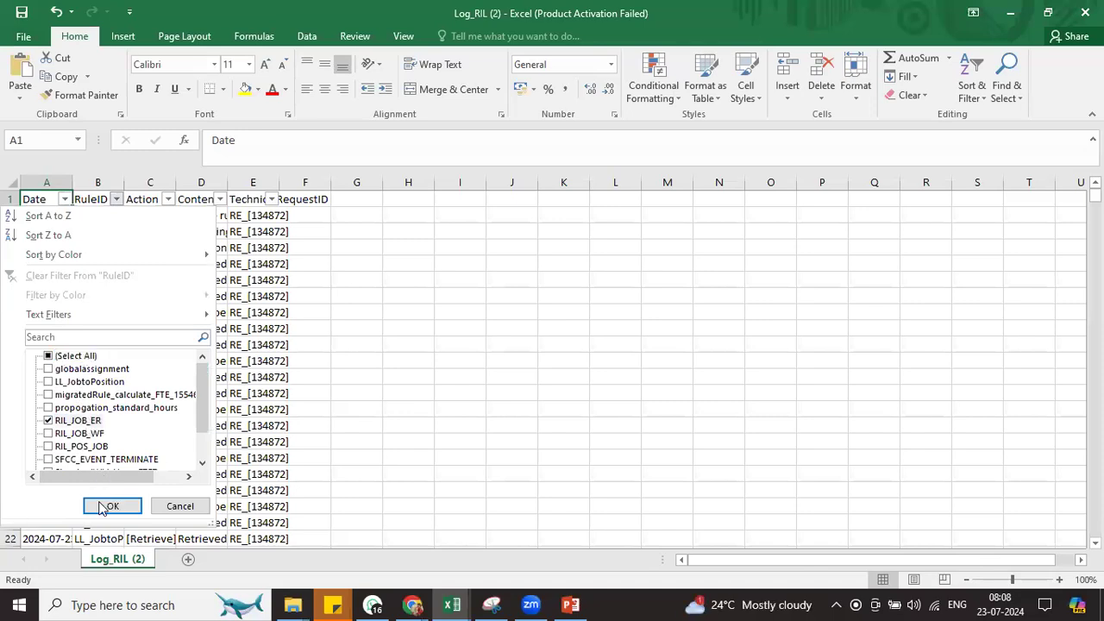
{"action": "left_click", "coordinate": [112, 506]}
Widen the RuleID and Date columns to show full ids and timestamps
{"action": "left_click_drag", "start_coordinate": [124, 182], "coordinate": [255, 181]}
{"action": "left_click_drag", "start_coordinate": [73, 183], "coordinate": [218, 182]}
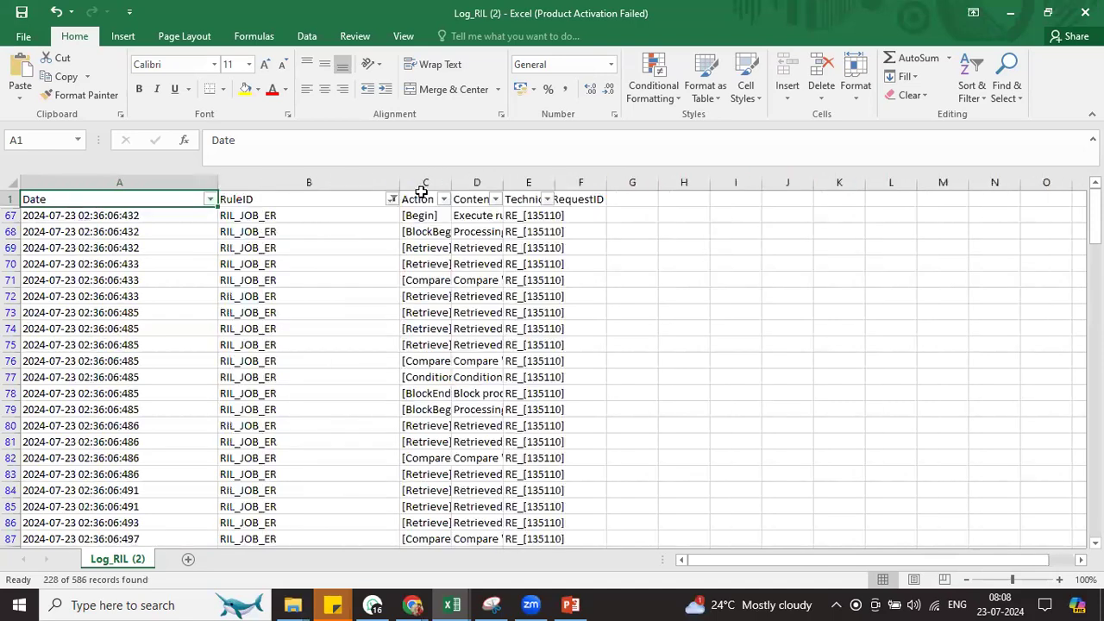
{"action": "left_click_drag", "start_coordinate": [451, 183], "coordinate": [634, 182]}
Widen the Action and Content columns so full trace messages are readable
{"action": "left_click_drag", "start_coordinate": [499, 190], "coordinate": [859, 216]}
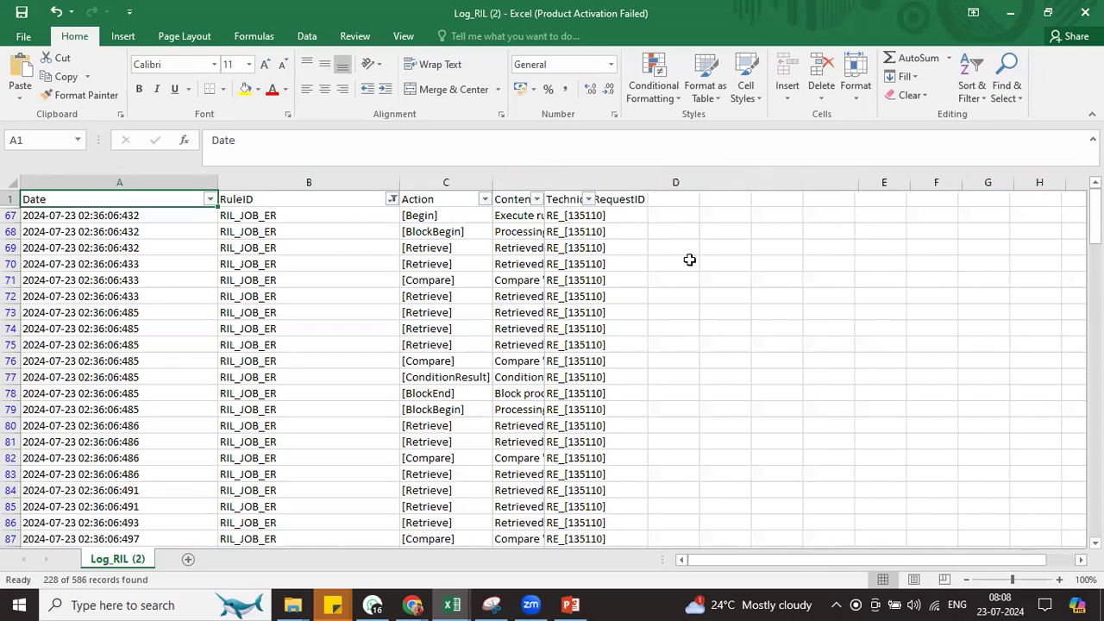
{"action": "left_click_drag", "start_coordinate": [1096, 216], "coordinate": [1095, 482]}
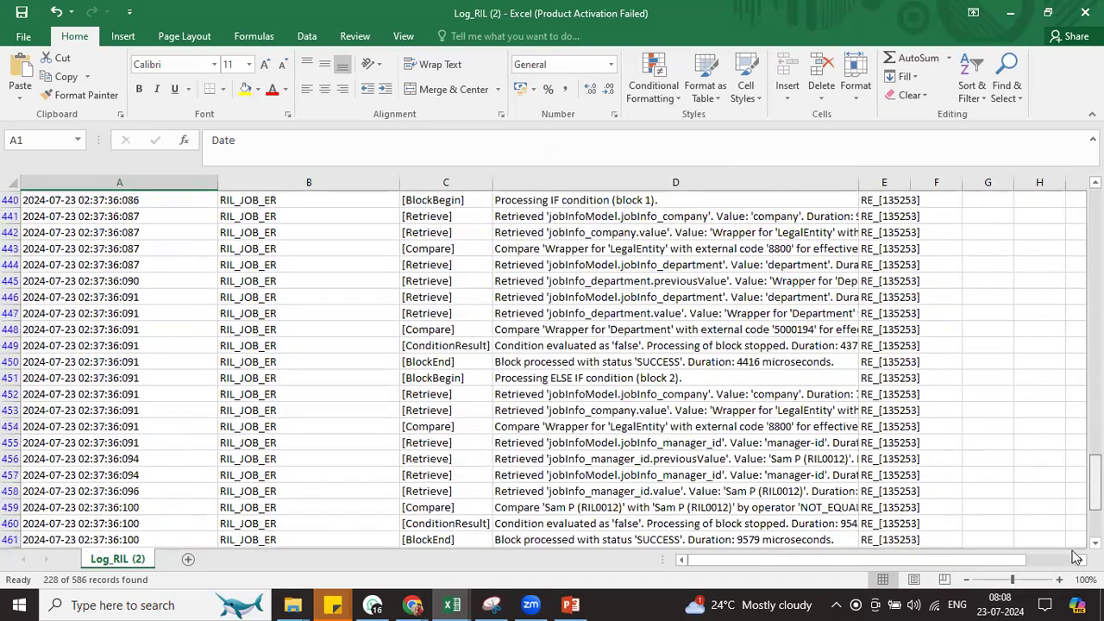
{"action": "scroll", "coordinate": [1076, 557], "scroll_direction": "down", "scroll_amount": 15}
Step up through the trace entries to the BlockBegin entry in row 462
{"action": "left_click", "coordinate": [455, 302]}
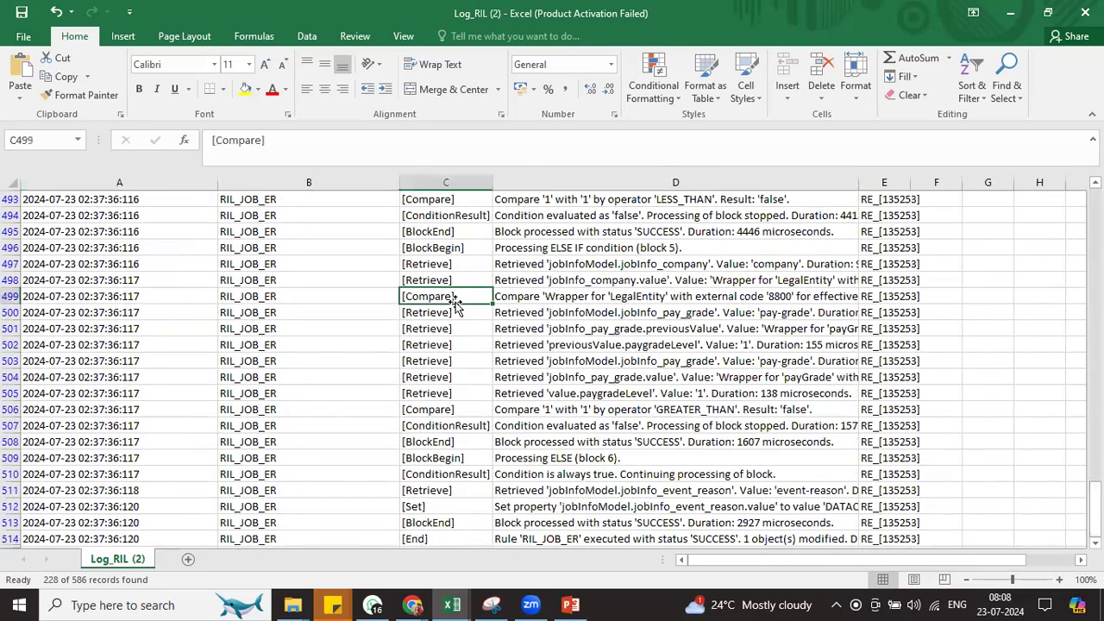
{"action": "key", "text": "Up"}
{"action": "key", "text": "Up"}
{"action": "key", "text": "Up"}
{"action": "key", "text": "Up"}
{"action": "key", "text": "Up"}
{"action": "key", "text": "Up"}
{"action": "key", "text": "Up"}
{"action": "key", "text": "Up"}
{"action": "key", "text": "Up"}
{"action": "key", "text": "Up"}
{"action": "key", "text": "Up"}
{"action": "key", "text": "Up"}
{"action": "key", "text": "Up"}
{"action": "key", "text": "Up"}
{"action": "key", "text": "Up"}
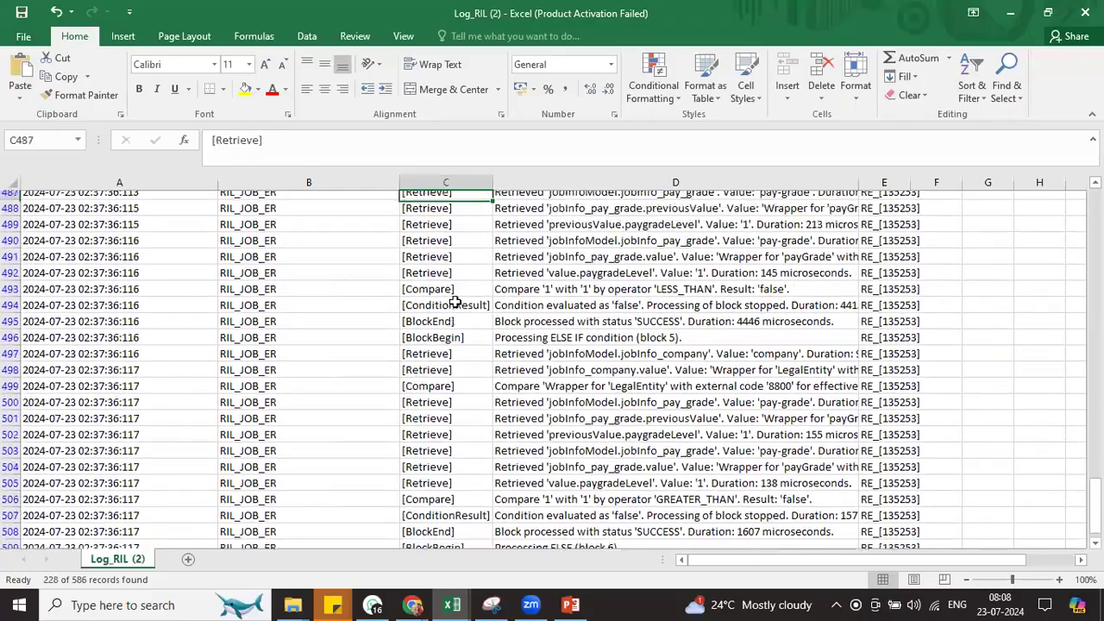
{"action": "key", "text": "Up"}
{"action": "key", "text": "Up"}
{"action": "key", "text": "Up"}
{"action": "key", "text": "Up"}
{"action": "key", "text": "Up"}
{"action": "key", "text": "Up"}
{"action": "key", "text": "Up"}
{"action": "key", "text": "Up"}
{"action": "key", "text": "Up"}
{"action": "key", "text": "Up"}
{"action": "key", "text": "Up"}
{"action": "key", "text": "Up"}
{"action": "key", "text": "Up"}
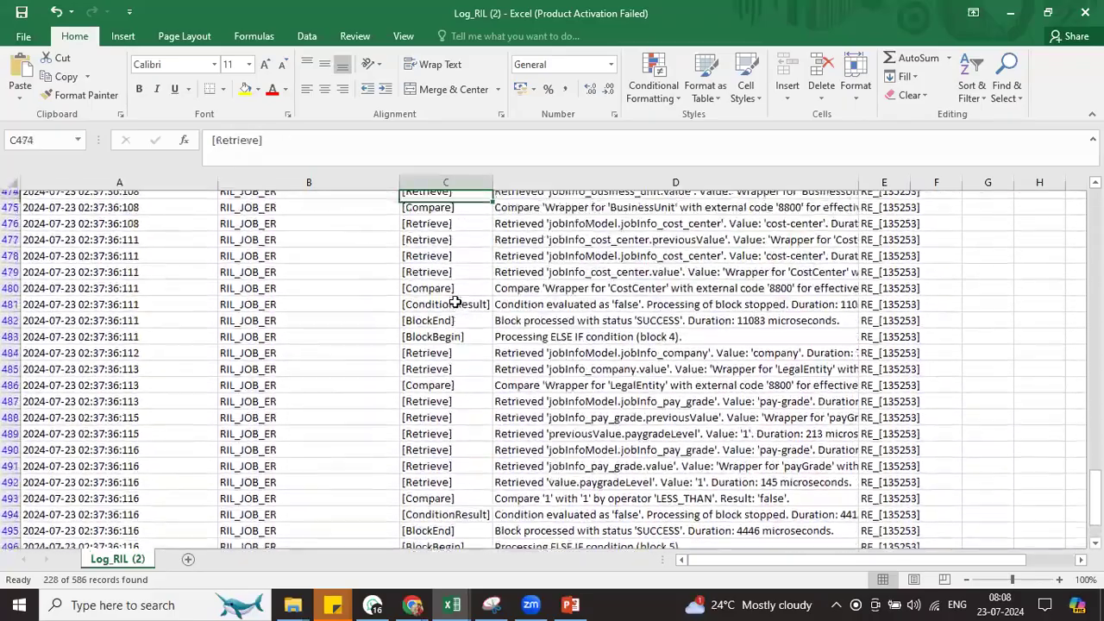
{"action": "key", "text": "Up"}
{"action": "key", "text": "Up"}
{"action": "key", "text": "Up"}
{"action": "key", "text": "Up"}
{"action": "key", "text": "Up"}
{"action": "key", "text": "Up"}
{"action": "key", "text": "Up"}
{"action": "key", "text": "Up"}
{"action": "key", "text": "Up"}
{"action": "key", "text": "Up"}
{"action": "key", "text": "Up"}
{"action": "key", "text": "Up"}
{"action": "key", "text": "Up"}
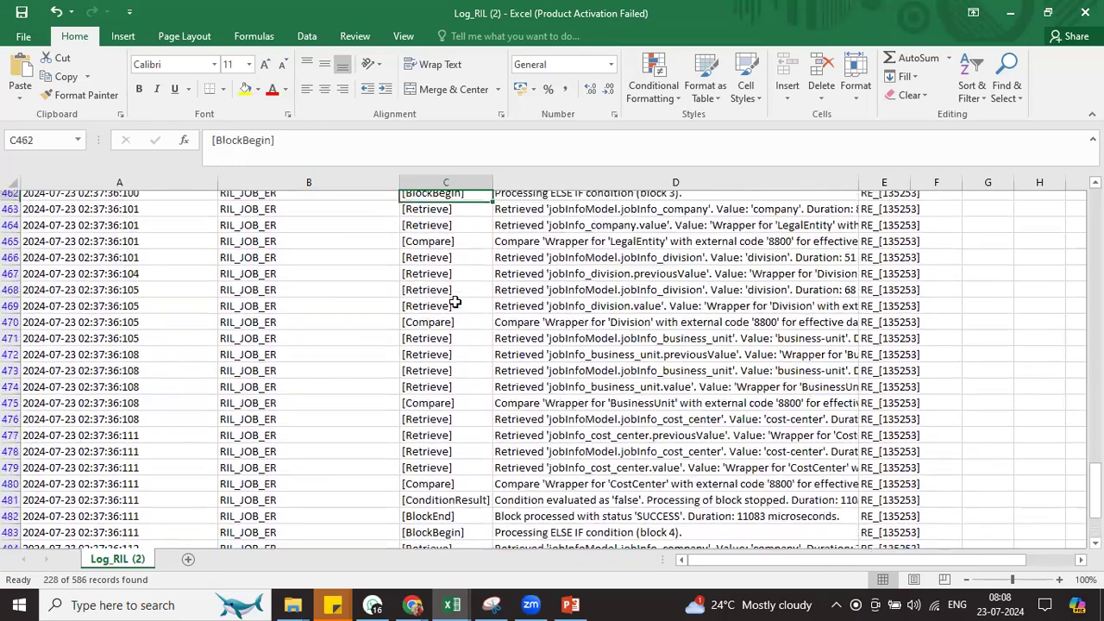
{"action": "key", "text": "Up"}
{"action": "key", "text": "Up"}
{"action": "key", "text": "Down"}
{"action": "key", "text": "Down"}
{"action": "key", "text": "Down"}
{"action": "key", "text": "Down"}
{"action": "key", "text": "Down"}
{"action": "key", "text": "Down"}
{"action": "key", "text": "Down"}
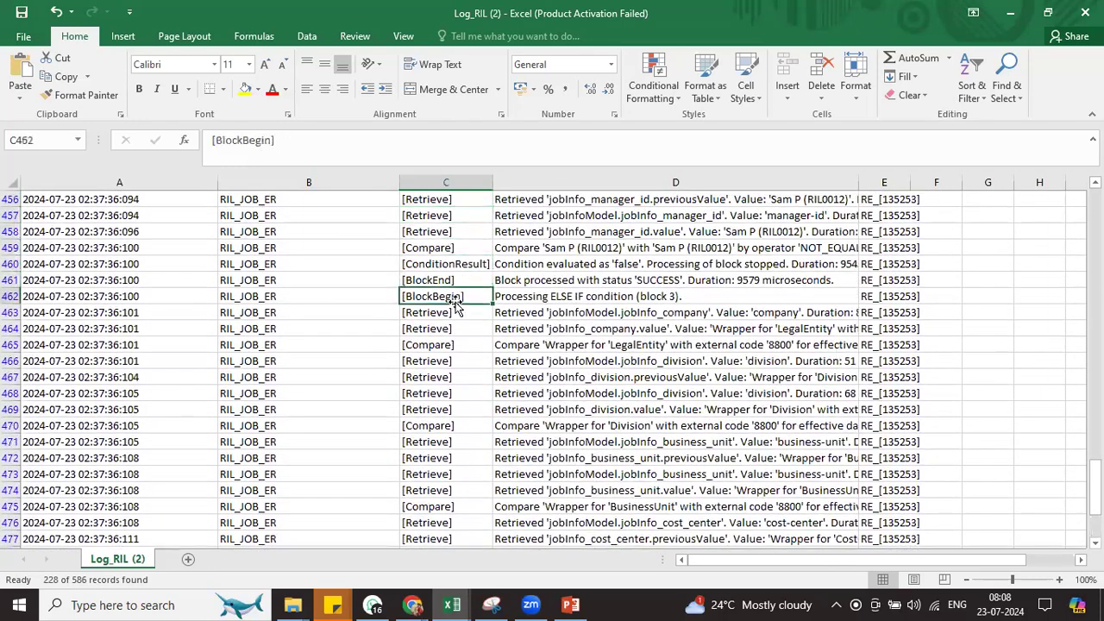
{"action": "key", "text": "Up"}
Read the ELSE IF block 3 condition message, then move up to the ELSE IF block 2 start
{"action": "scroll", "coordinate": [630, 296], "scroll_direction": "down", "scroll_amount": 1}
{"action": "left_click", "coordinate": [569, 278]}
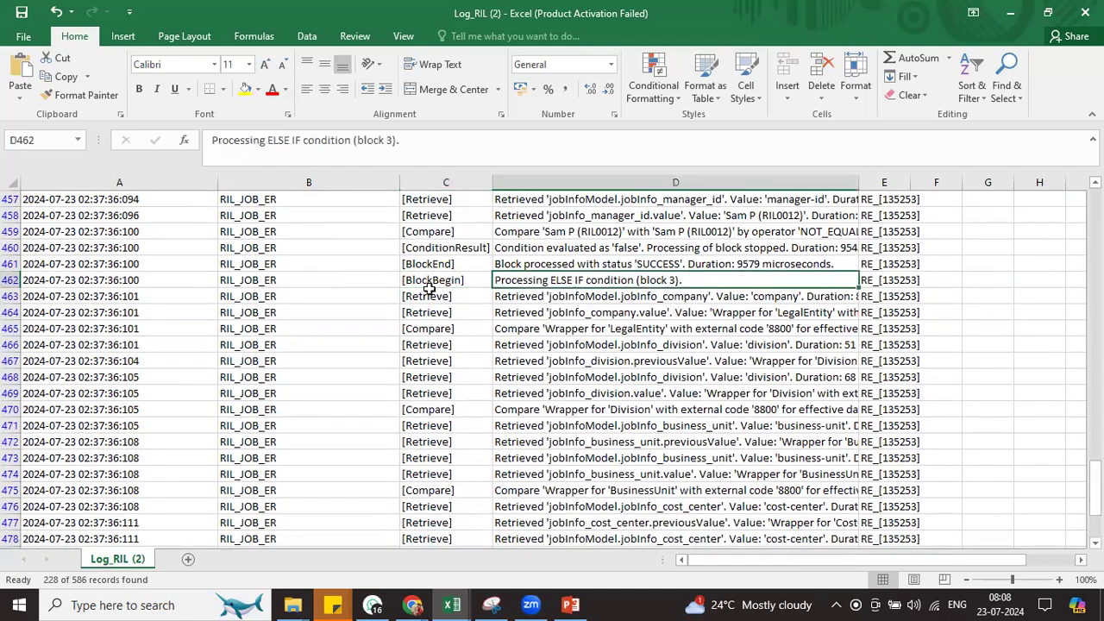
{"action": "left_click", "coordinate": [431, 284]}
{"action": "key", "text": "Up"}
{"action": "key", "text": "Up"}
{"action": "key", "text": "Up"}
{"action": "key", "text": "Up"}
{"action": "key", "text": "Up"}
{"action": "key", "text": "Up"}
{"action": "key", "text": "Up"}
{"action": "key", "text": "Up"}
{"action": "key", "text": "Up"}
{"action": "key", "text": "Up"}
{"action": "key", "text": "Up"}
{"action": "key", "text": "Up"}
{"action": "key", "text": "Up"}
{"action": "key", "text": "Up"}
{"action": "key", "text": "Up"}
{"action": "key", "text": "Up"}
{"action": "key", "text": "Up"}
{"action": "key", "text": "Up"}
{"action": "key", "text": "Up"}
{"action": "key", "text": "Up"}
{"action": "key", "text": "Up"}
{"action": "key", "text": "Up"}
{"action": "key", "text": "Up"}
{"action": "key", "text": "Up"}
{"action": "key", "text": "Up"}
{"action": "key", "text": "Up"}
{"action": "key", "text": "Up"}
{"action": "key", "text": "Up"}
{"action": "key", "text": "Up"}
{"action": "key", "text": "Up"}
{"action": "key", "text": "Up"}
{"action": "key", "text": "Up"}
{"action": "key", "text": "Up"}
{"action": "key", "text": "Up"}
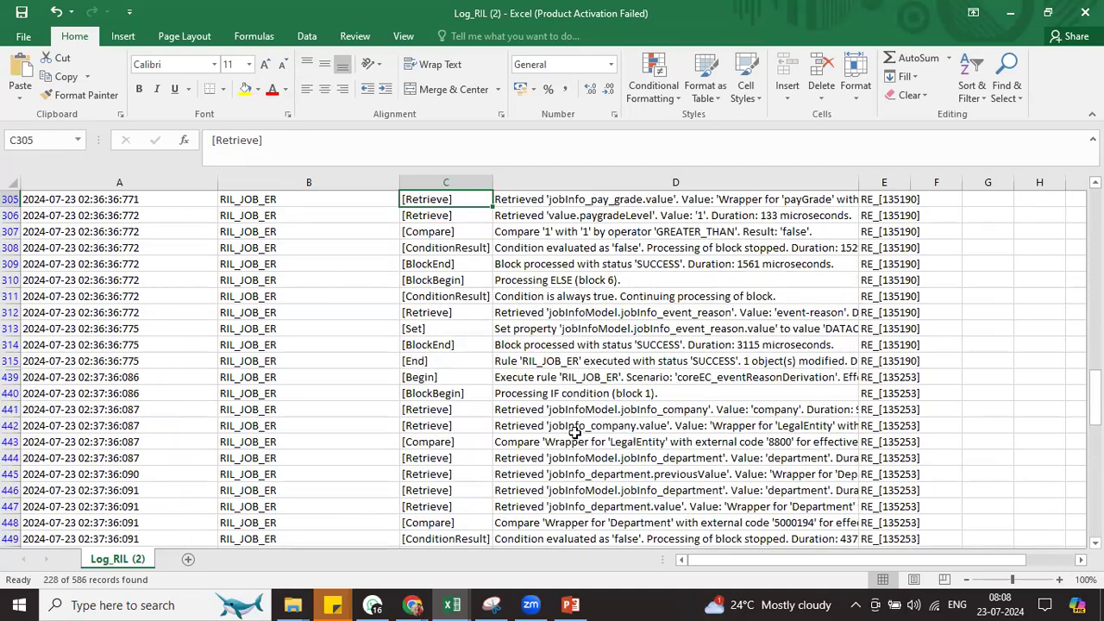
Highlight row 440, the IF condition block 1 BlockBegin entry, in yellow
{"action": "left_click", "coordinate": [431, 393]}
{"action": "left_click", "coordinate": [10, 394]}
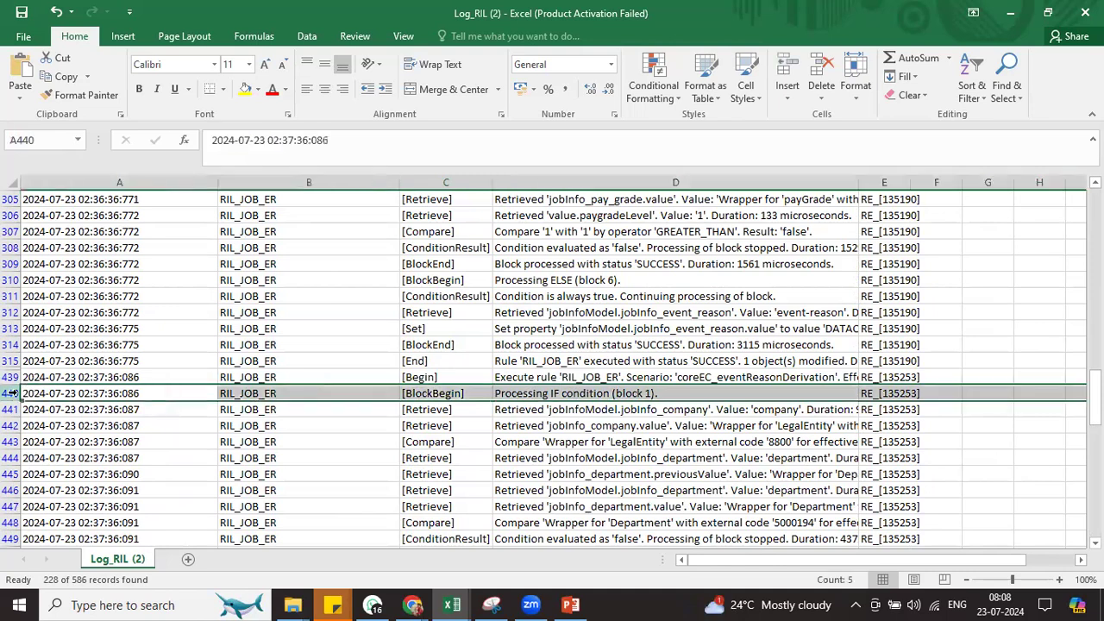
{"action": "left_click", "coordinate": [245, 89]}
{"action": "left_click", "coordinate": [609, 442]}
{"action": "left_click", "coordinate": [626, 392]}
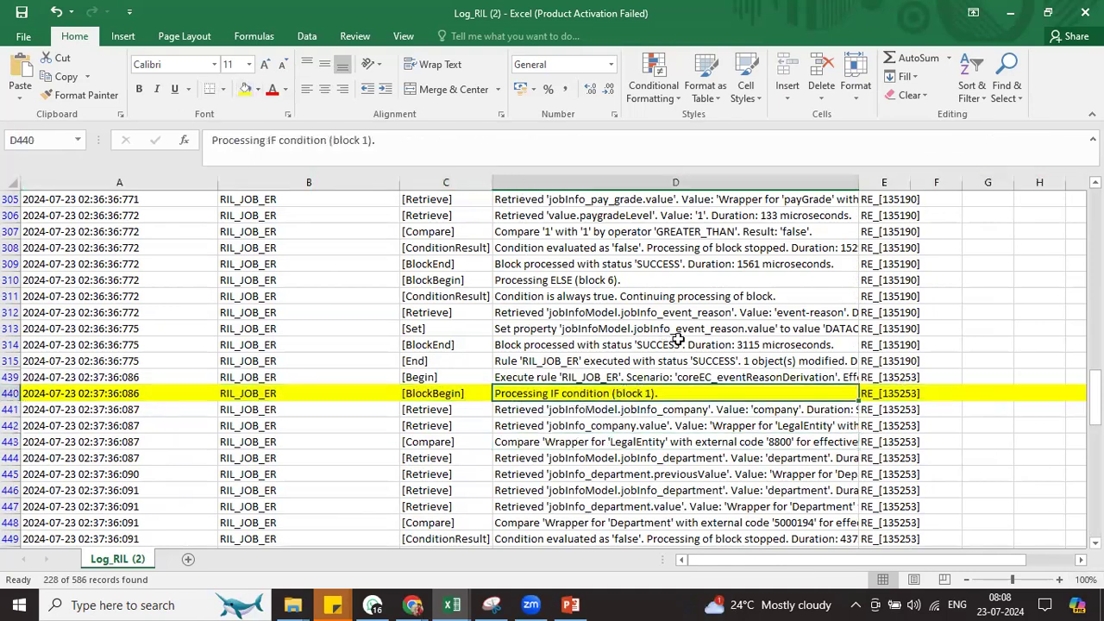
Read the company, LegalEntity and department entries in rows 441–444, then copy RIL_JOB_ER from B440
{"action": "scroll", "coordinate": [572, 272], "scroll_direction": "down", "scroll_amount": 1}
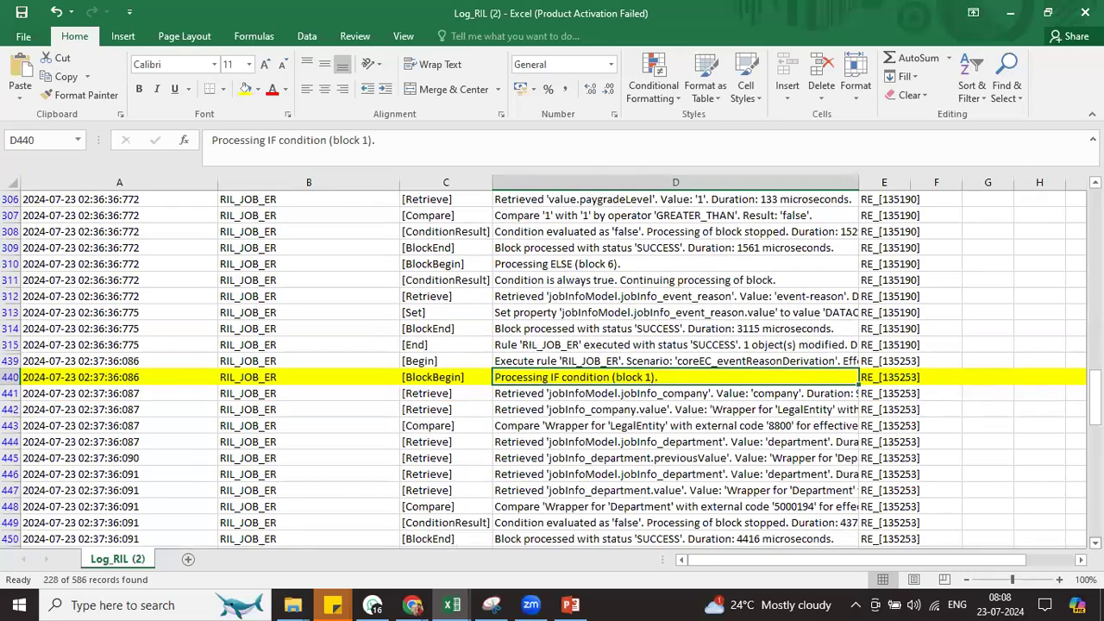
{"action": "scroll", "coordinate": [567, 288], "scroll_direction": "down", "scroll_amount": 2}
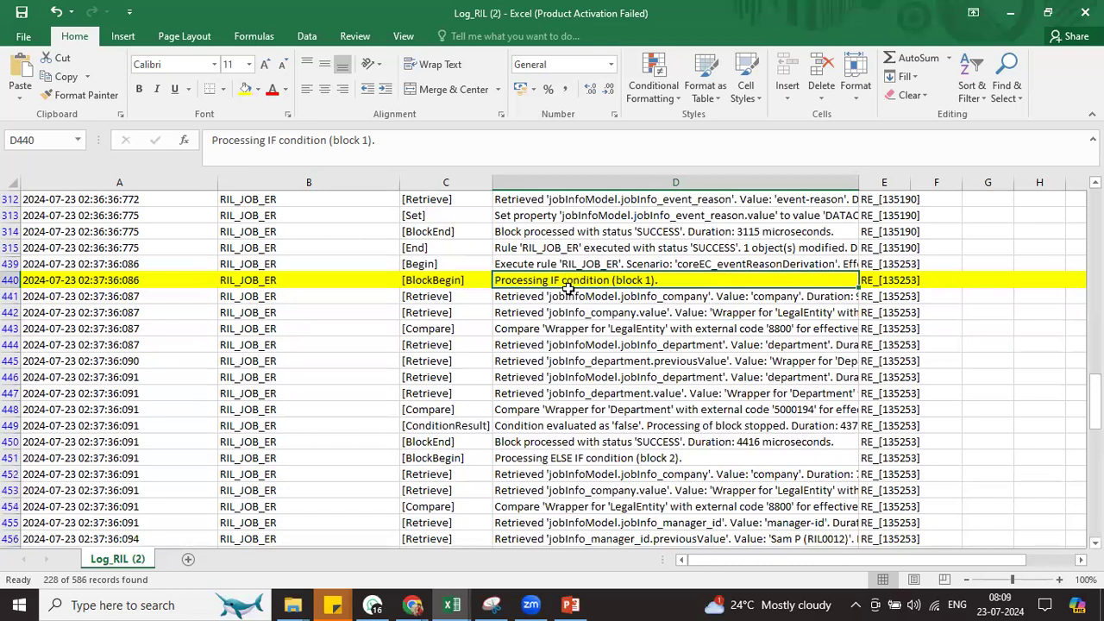
{"action": "left_click", "coordinate": [568, 292]}
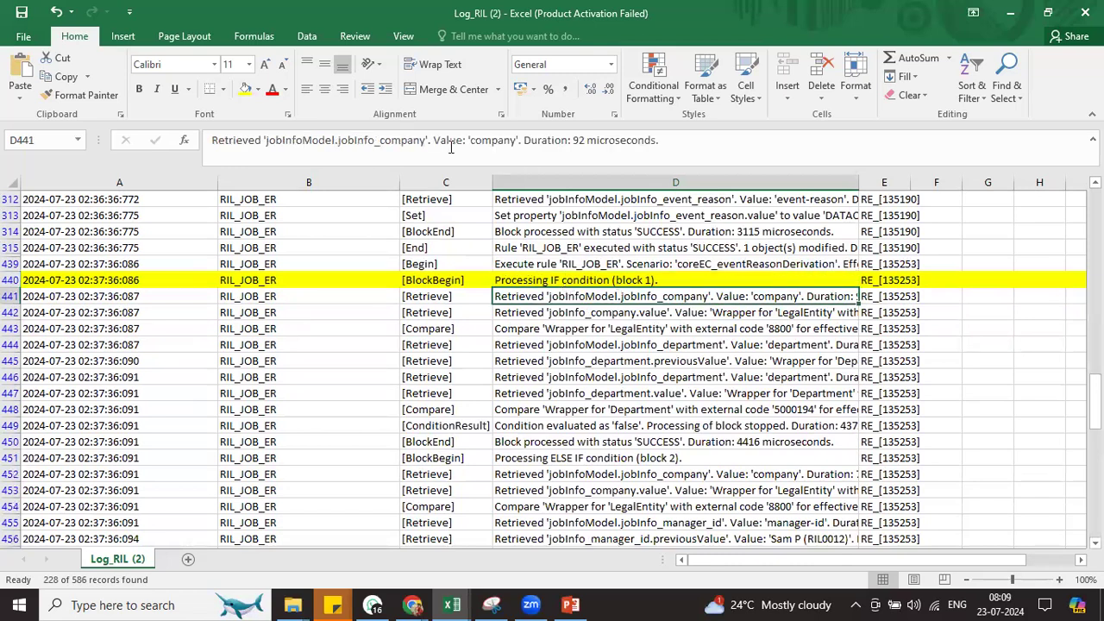
{"action": "left_click", "coordinate": [547, 329]}
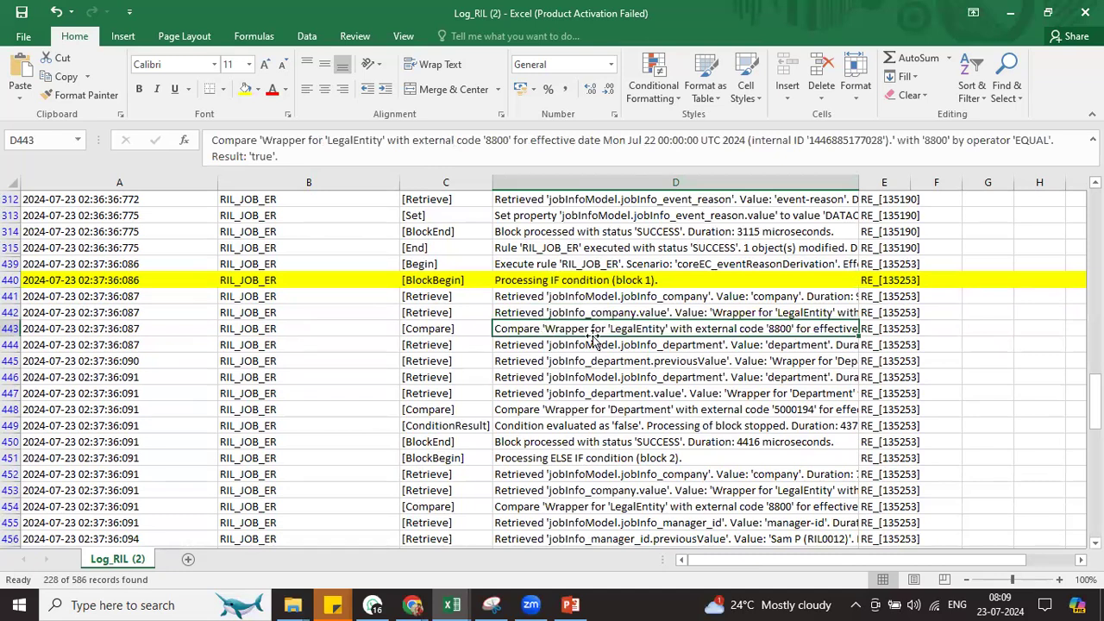
{"action": "left_click", "coordinate": [585, 350]}
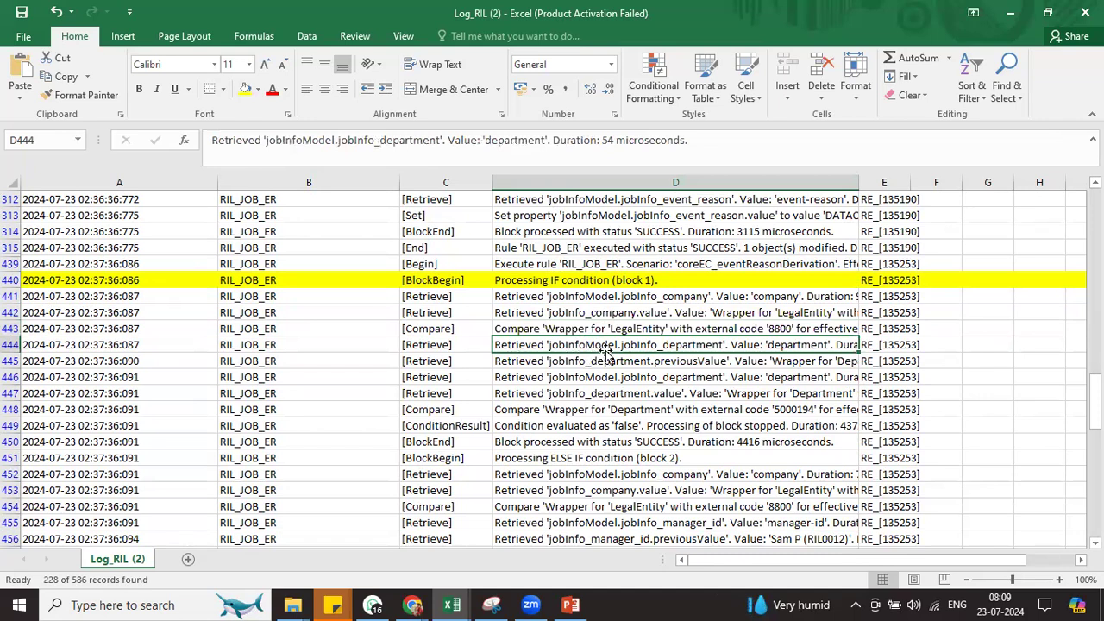
{"action": "left_click", "coordinate": [287, 279]}
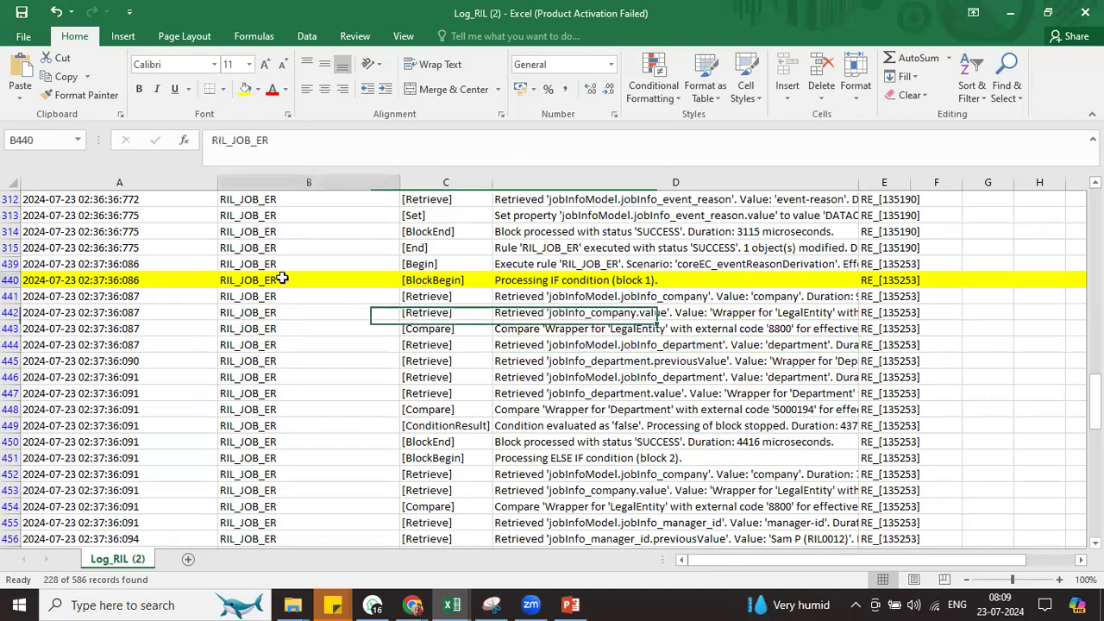
{"action": "key", "text": "ctrl+c"}
Open the RIL_JOB_ER rule full-screen, review its If and Else If blocks, and return to Excel
{"action": "key", "text": "alt+Tab"}
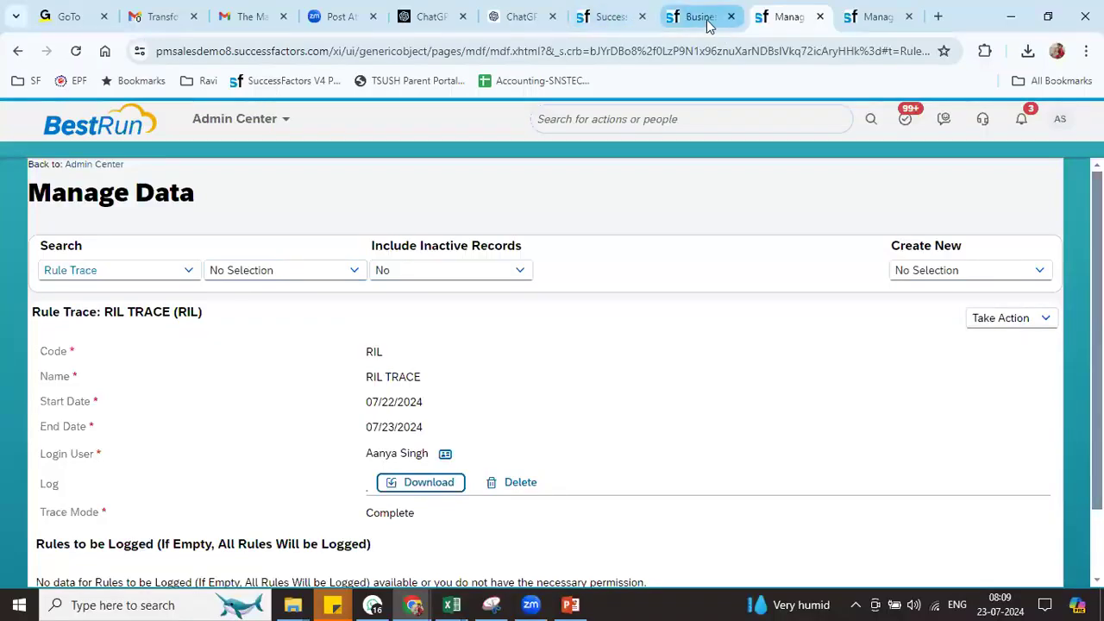
{"action": "left_click", "coordinate": [700, 17]}
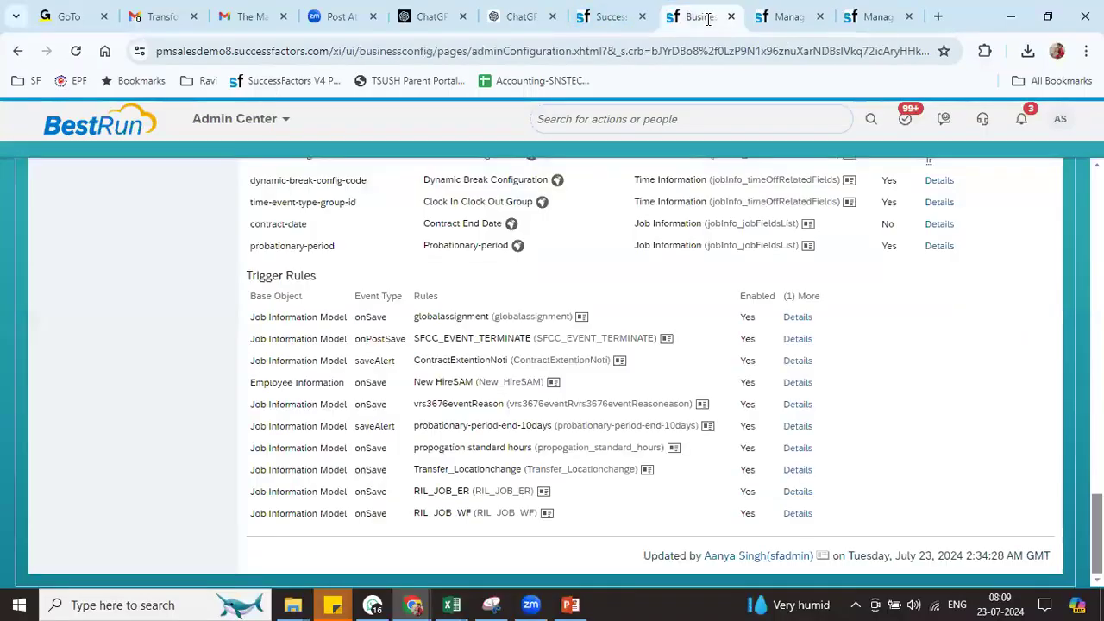
{"action": "left_click", "coordinate": [635, 121]}
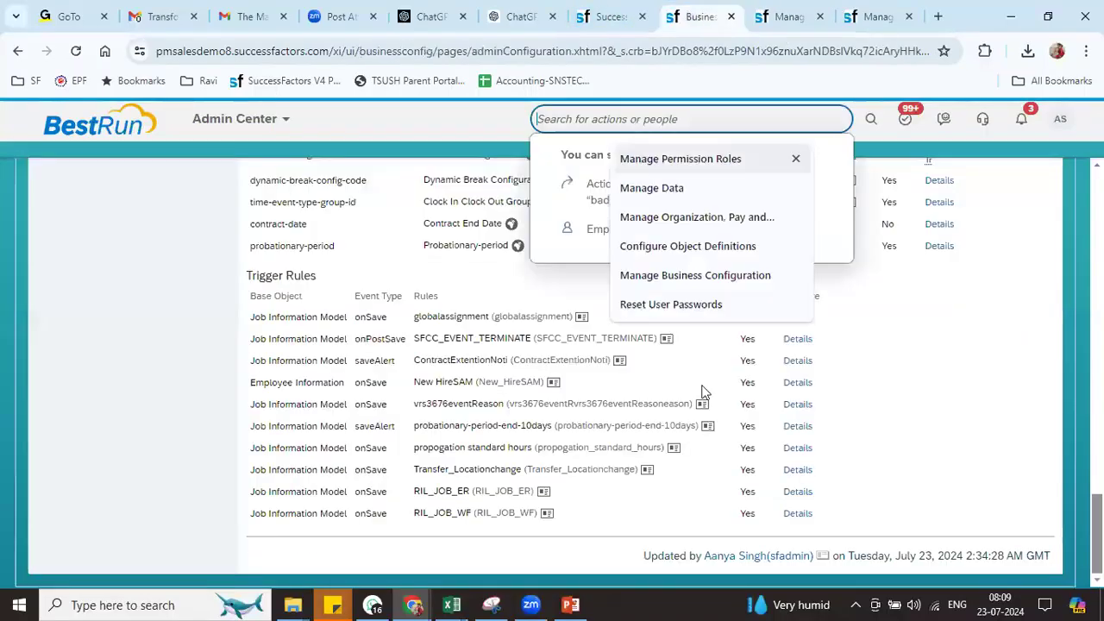
{"action": "left_click", "coordinate": [544, 492]}
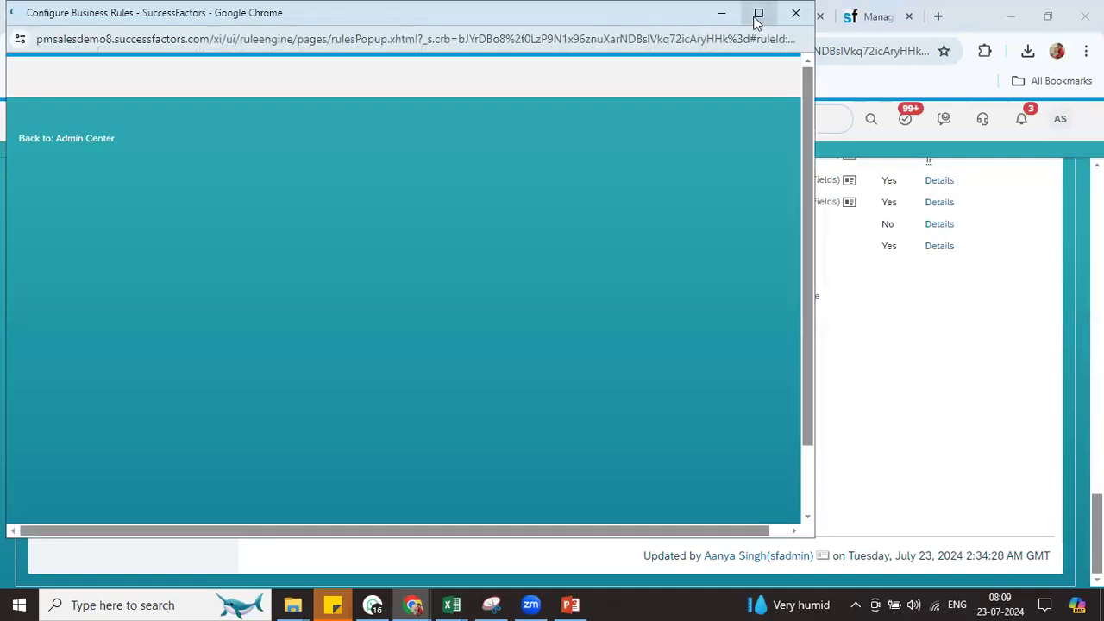
{"action": "left_click", "coordinate": [757, 17]}
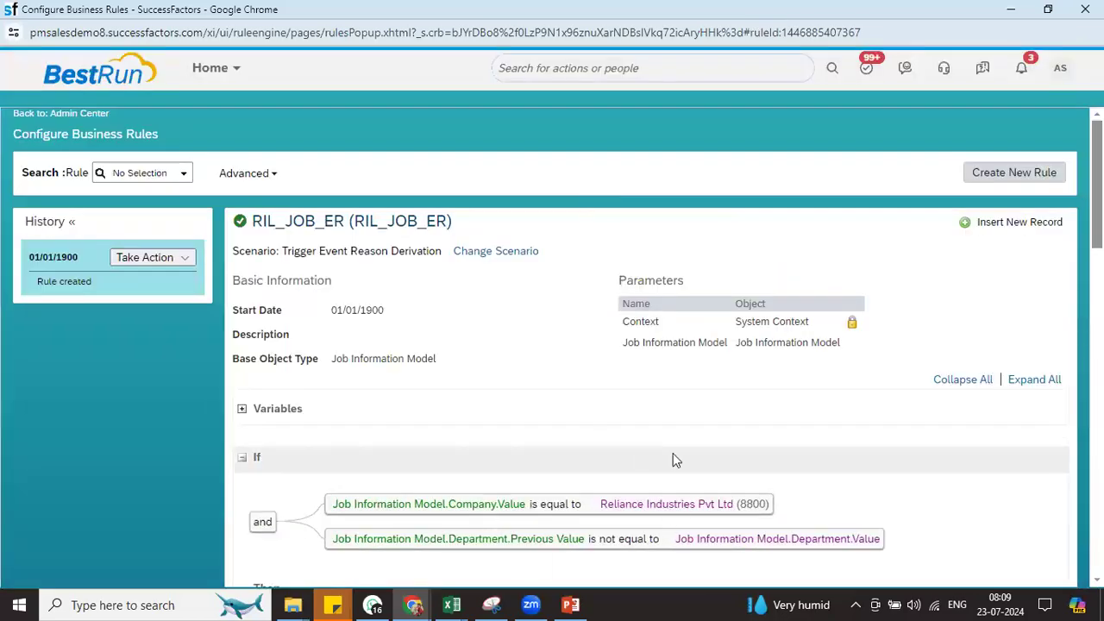
{"action": "scroll", "coordinate": [920, 271], "scroll_direction": "down", "scroll_amount": 3}
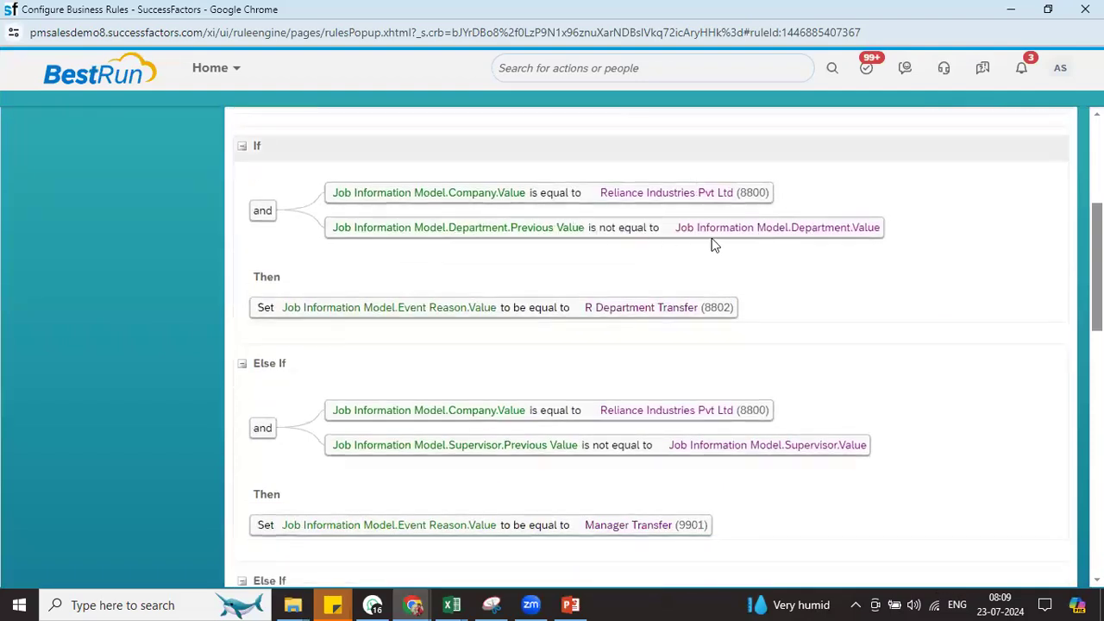
{"action": "key", "text": "alt+Tab"}
{"action": "key", "text": "Tab"}
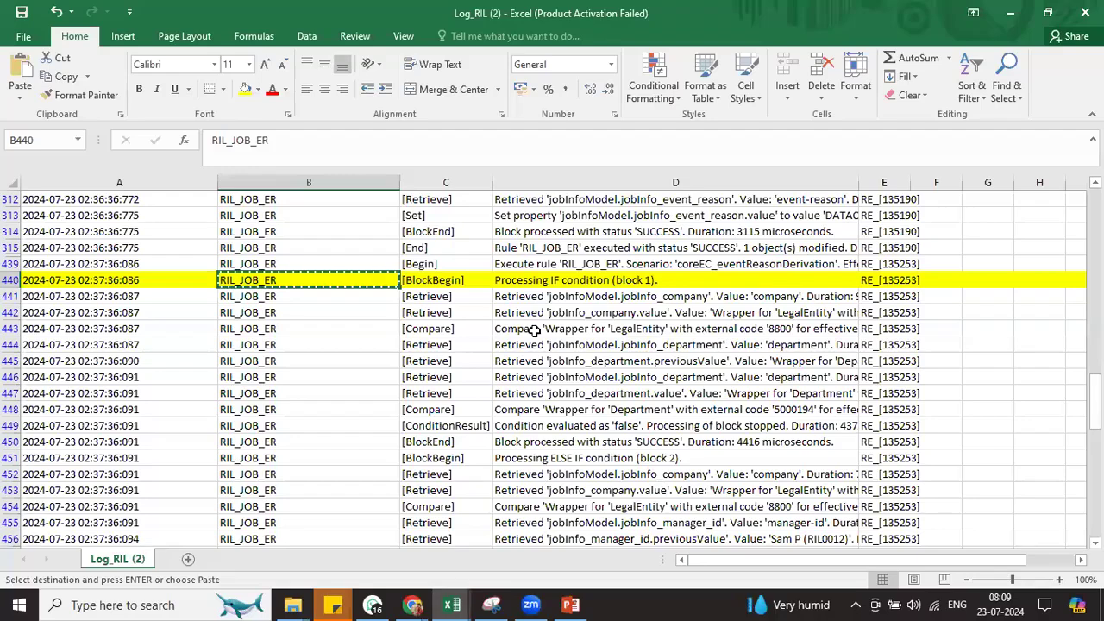
Check block 1's company and department comparisons and condition result (D443–D450) against the rule
{"action": "left_click", "coordinate": [649, 330]}
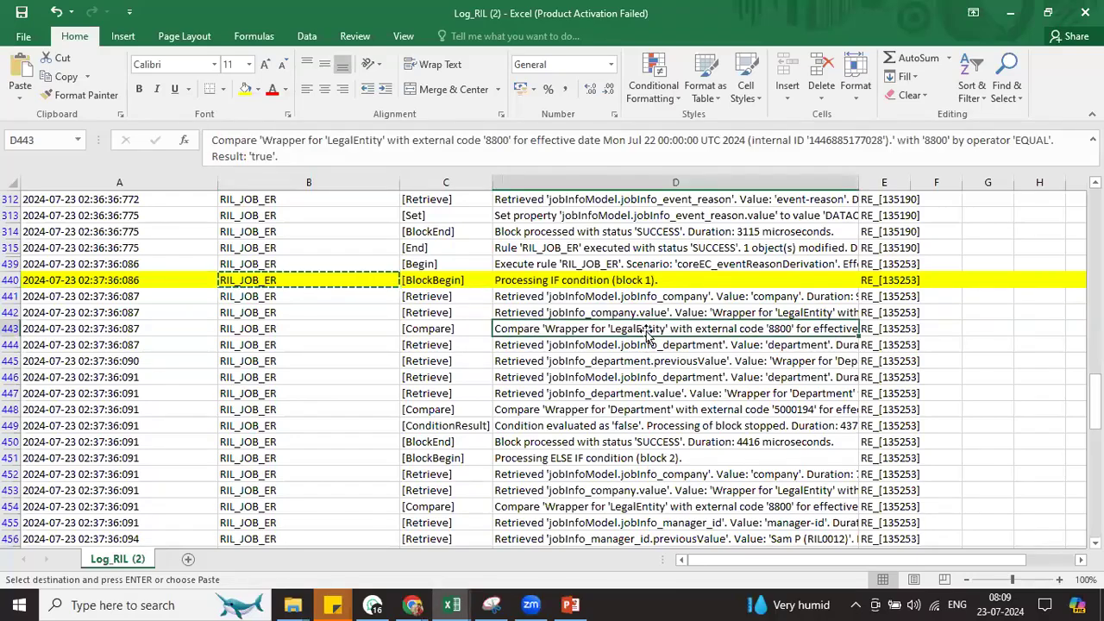
{"action": "left_click", "coordinate": [523, 410]}
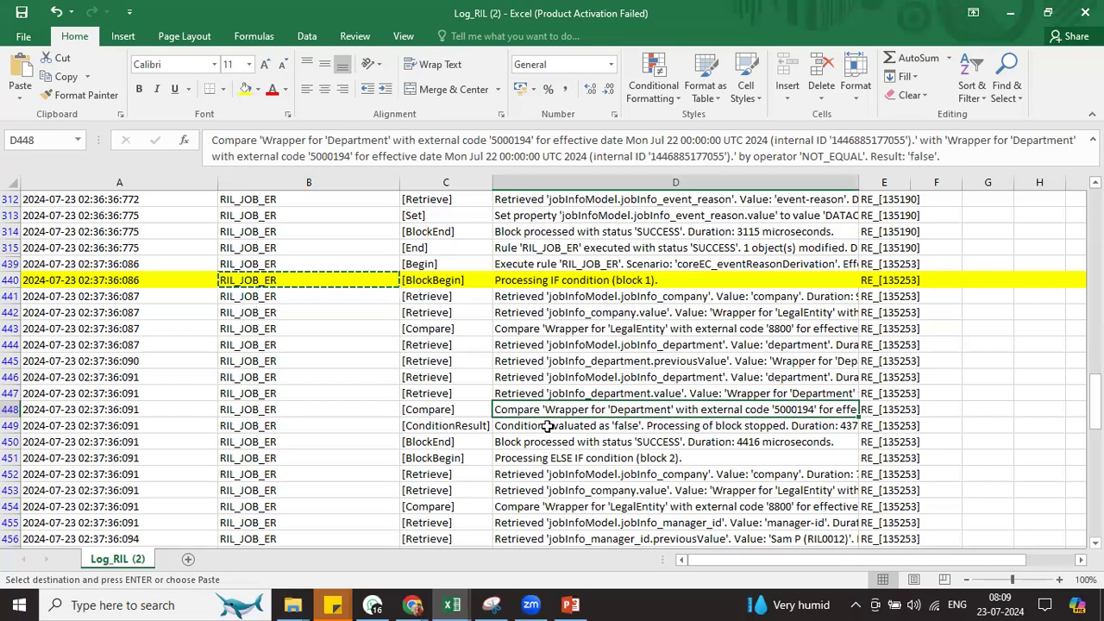
{"action": "left_click", "coordinate": [553, 424]}
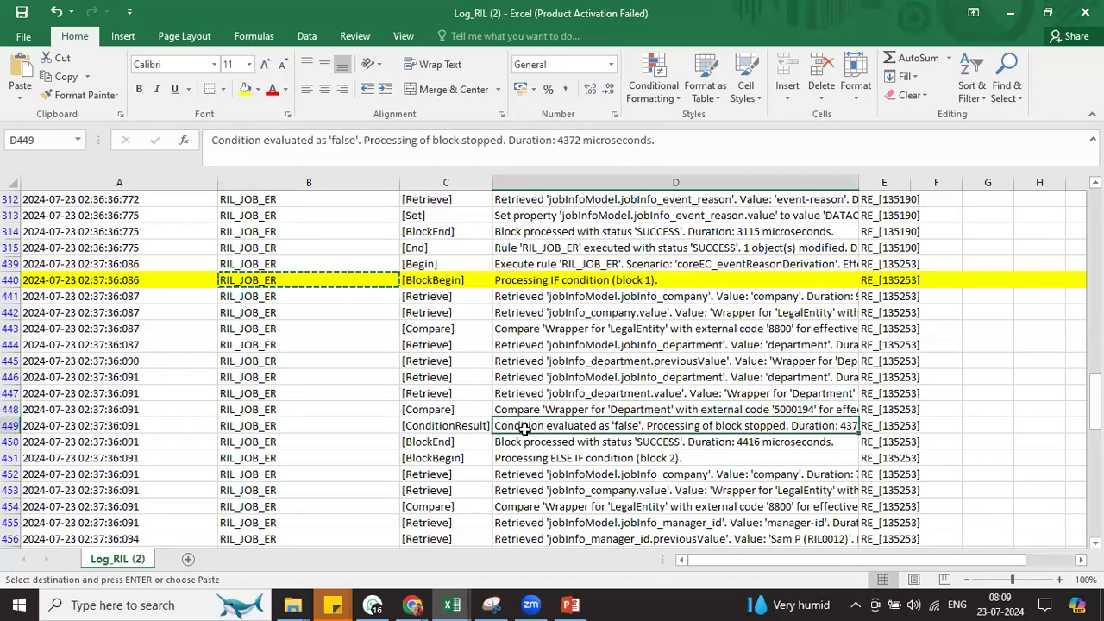
{"action": "left_click", "coordinate": [559, 444]}
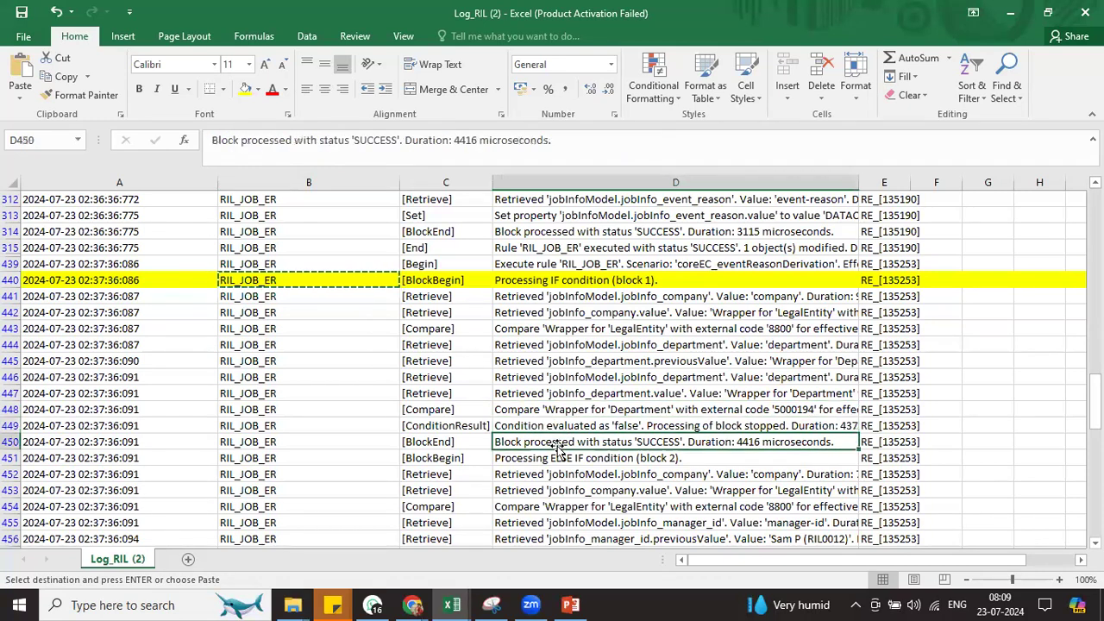
{"action": "key", "text": "alt+Tab"}
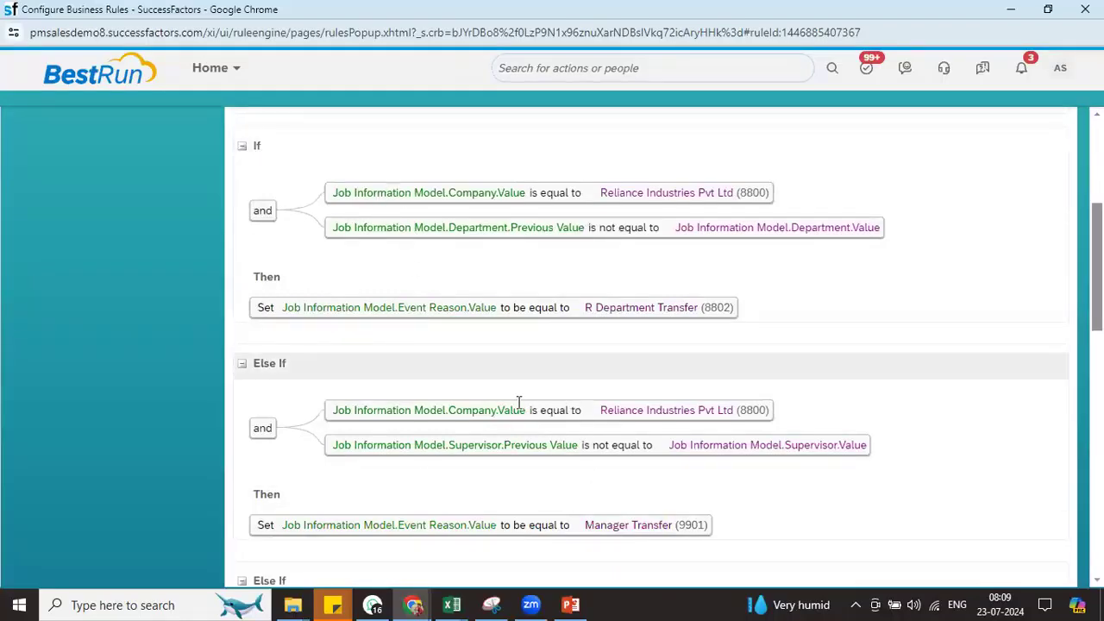
{"action": "key", "text": "alt+Tab"}
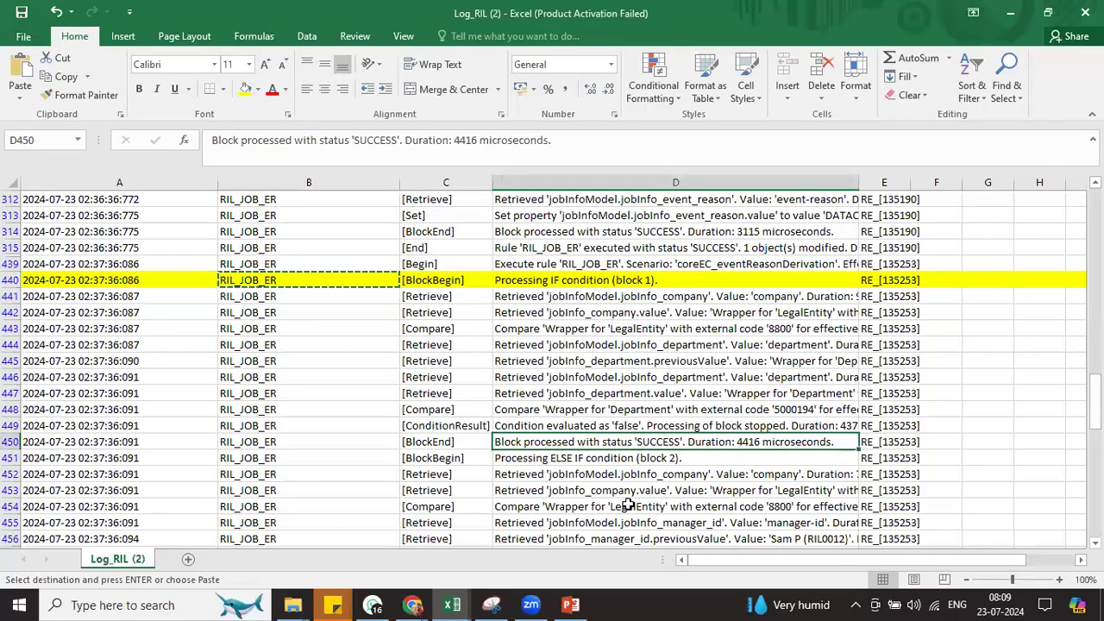
Trace ELSE IF block 2's company and manager comparisons through its result and completion (D454–D461)
{"action": "left_click", "coordinate": [595, 458]}
{"action": "scroll", "coordinate": [595, 459], "scroll_direction": "down", "scroll_amount": 1}
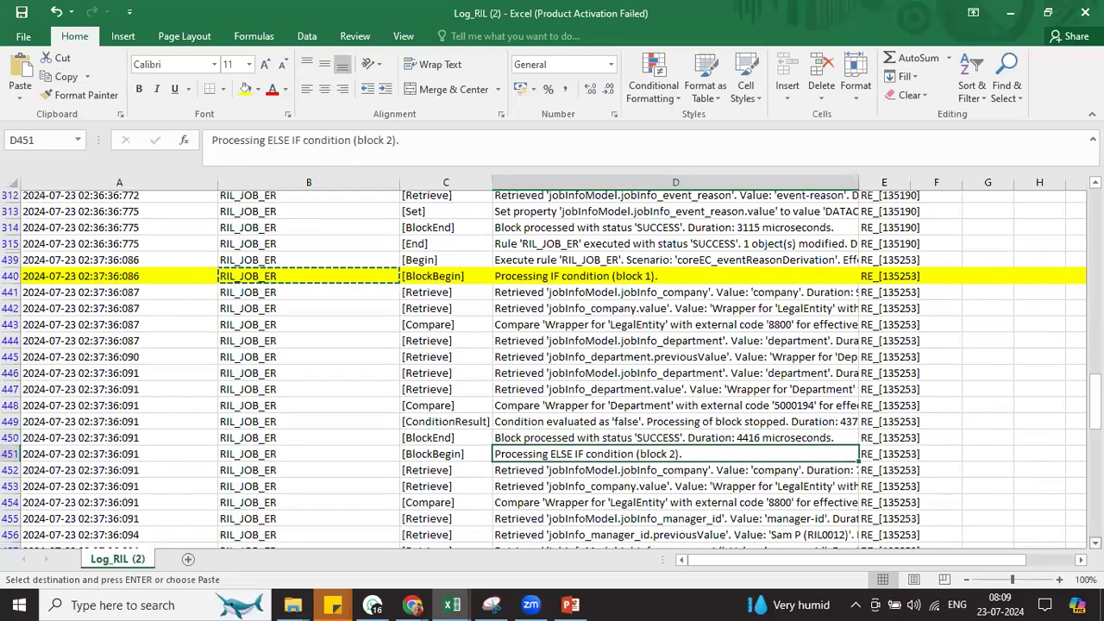
{"action": "scroll", "coordinate": [556, 356], "scroll_direction": "down", "scroll_amount": 2}
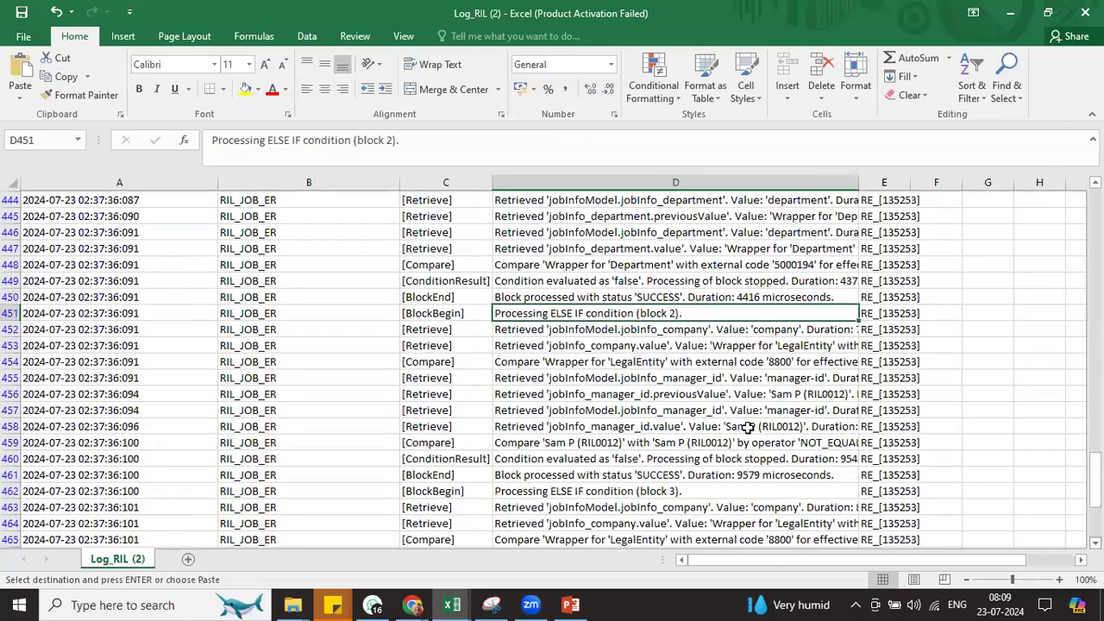
{"action": "left_click", "coordinate": [550, 361]}
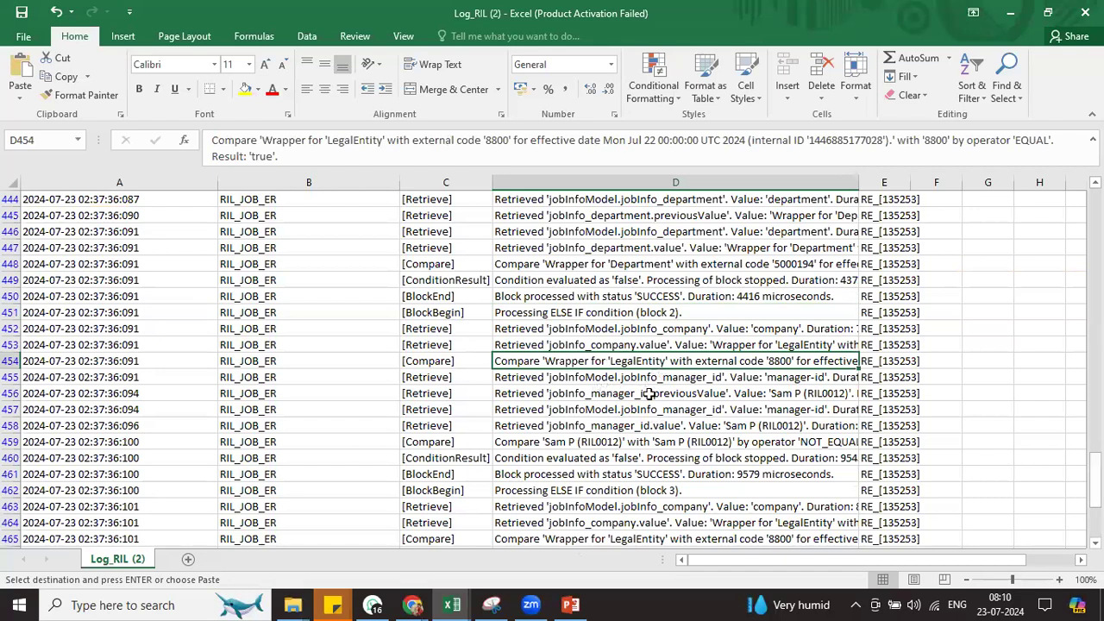
{"action": "left_click_drag", "start_coordinate": [576, 377], "coordinate": [576, 427]}
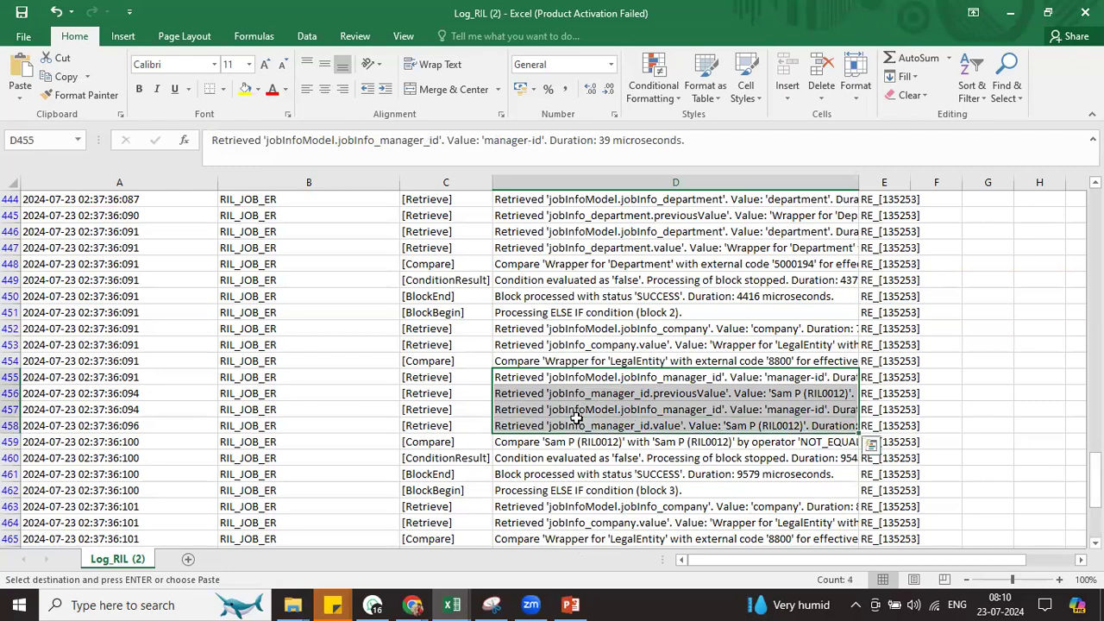
{"action": "left_click", "coordinate": [571, 441]}
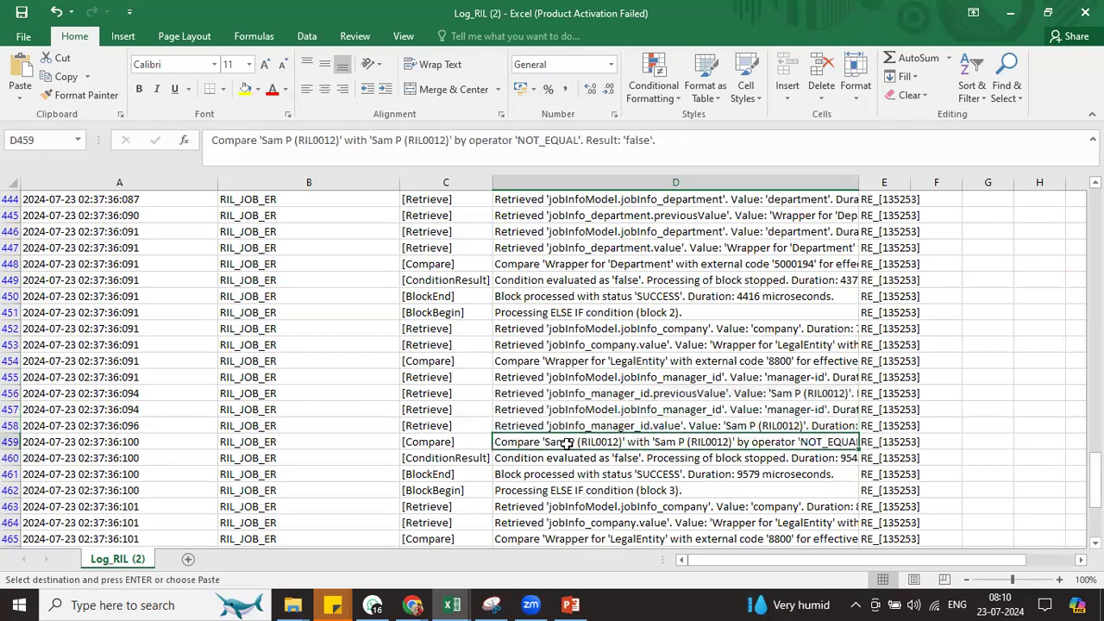
{"action": "left_click", "coordinate": [630, 458]}
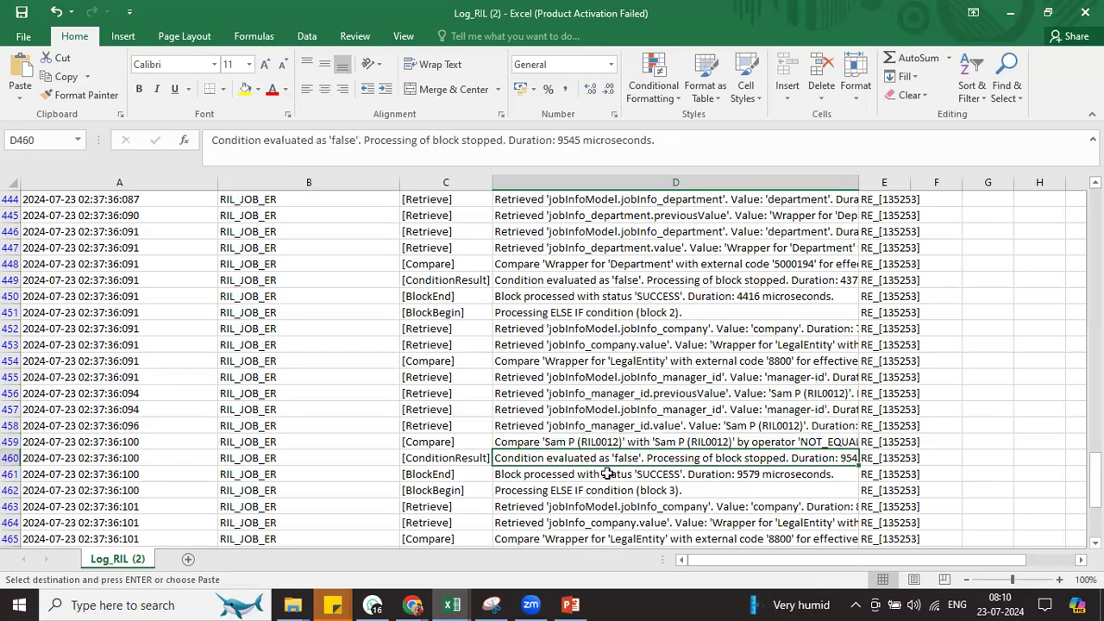
{"action": "left_click", "coordinate": [577, 476]}
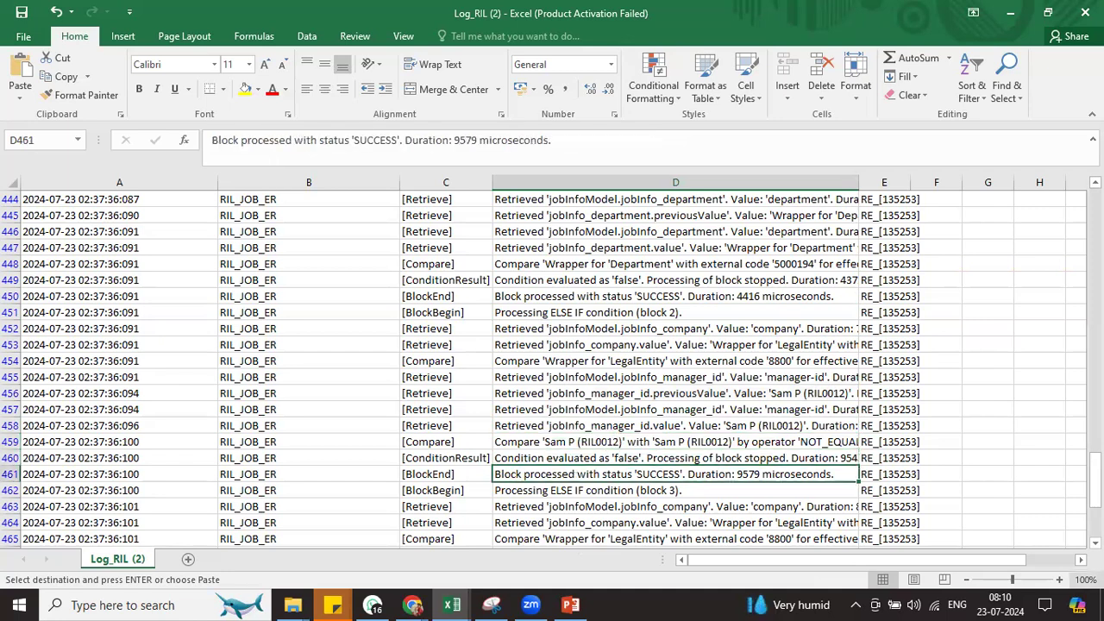
Find ELSE IF block 3's first entry and compare it with the rule's matching Else If
{"action": "scroll", "coordinate": [544, 371], "scroll_direction": "down", "scroll_amount": 2}
{"action": "scroll", "coordinate": [544, 371], "scroll_direction": "down", "scroll_amount": 3}
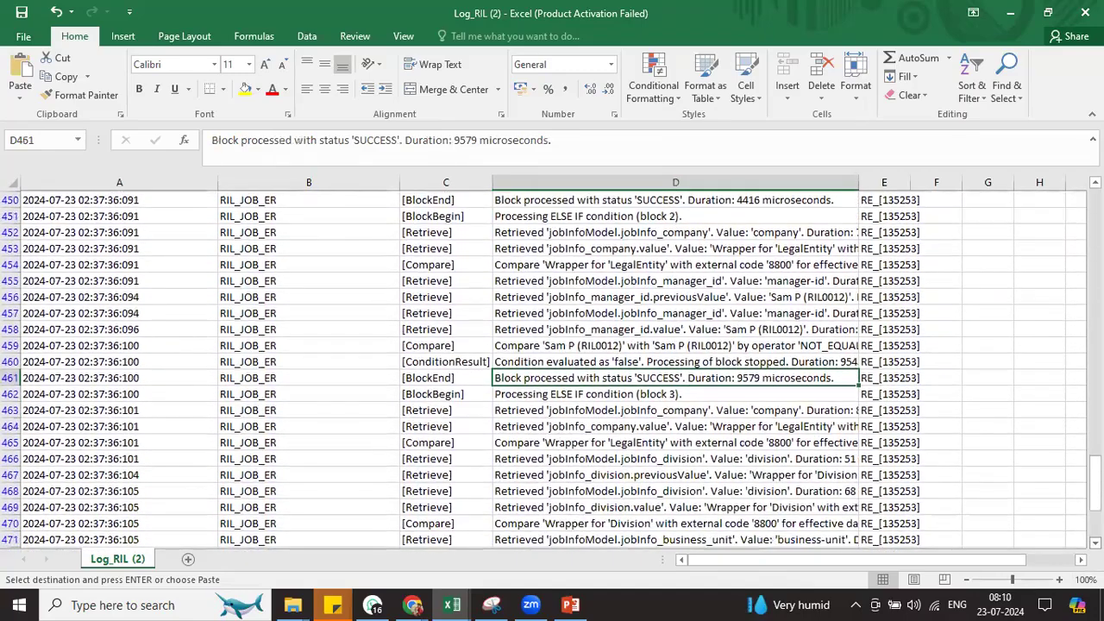
{"action": "scroll", "coordinate": [615, 279], "scroll_direction": "down", "scroll_amount": 1}
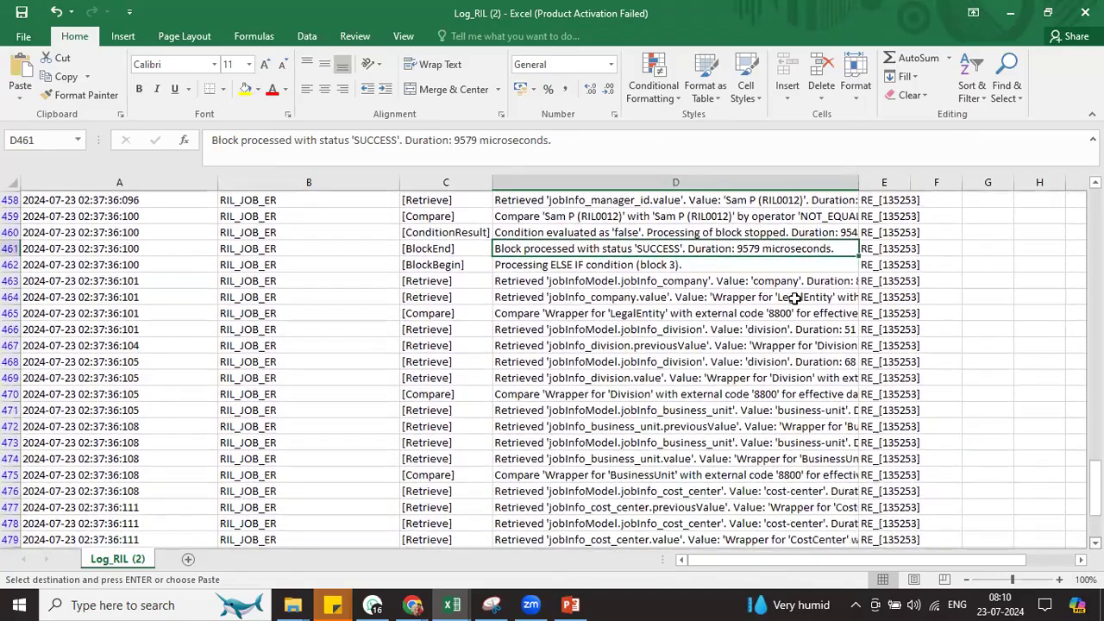
{"action": "left_click", "coordinate": [614, 279]}
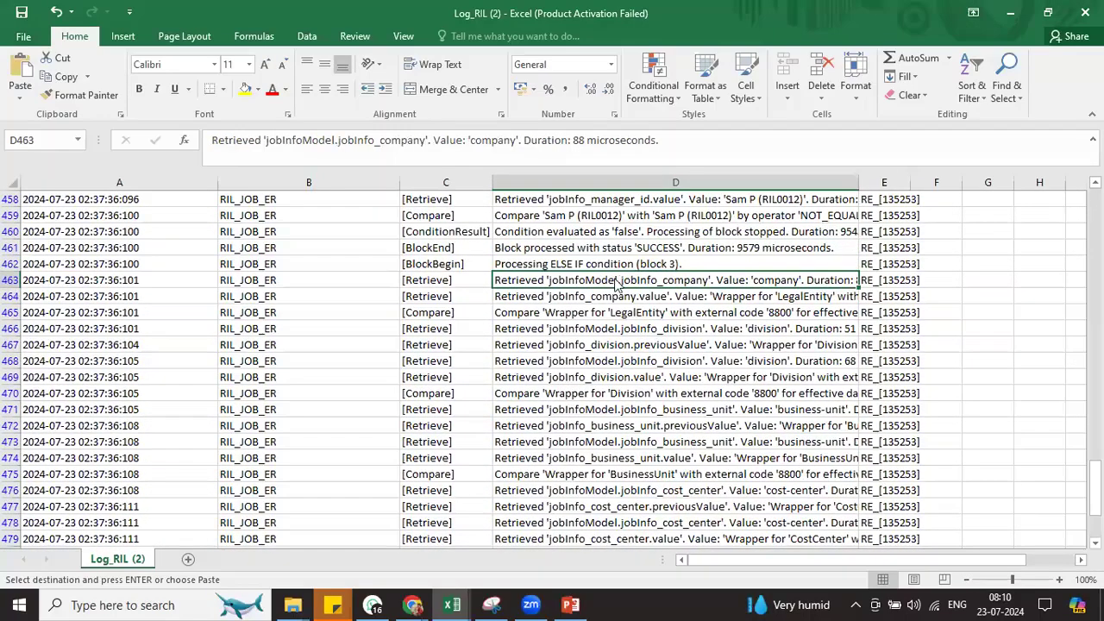
{"action": "key", "text": "alt+Tab"}
{"action": "scroll", "coordinate": [1032, 391], "scroll_direction": "down", "scroll_amount": 1}
{"action": "scroll", "coordinate": [723, 283], "scroll_direction": "down", "scroll_amount": 3}
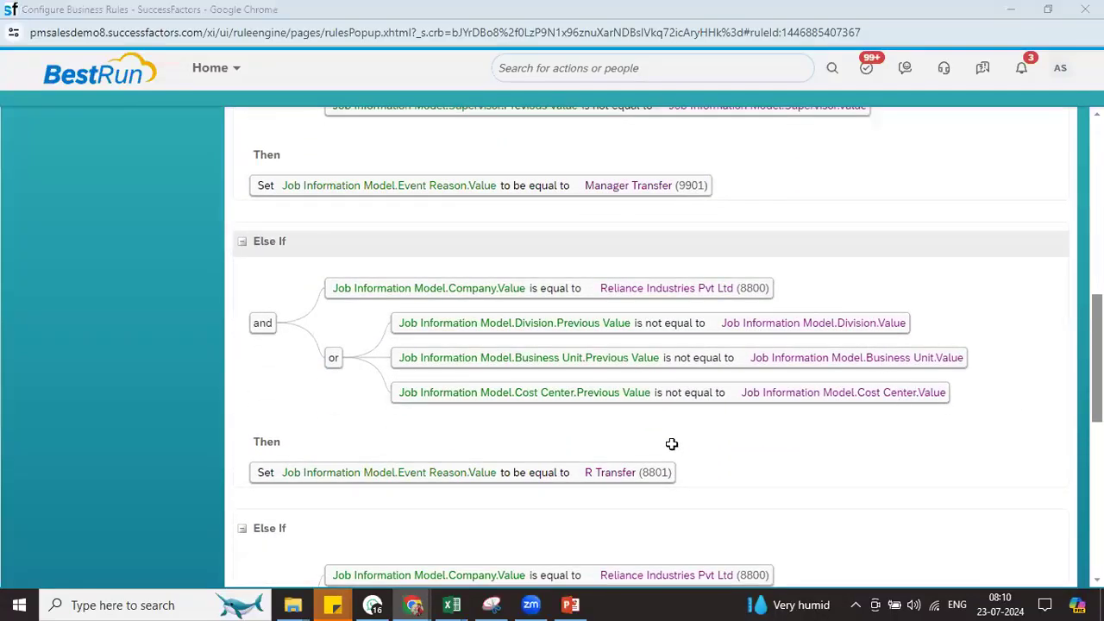
{"action": "key", "text": "alt+Tab"}
Read block 3's division, business unit and cost center comparisons and its condition result in D481
{"action": "left_click", "coordinate": [645, 377]}
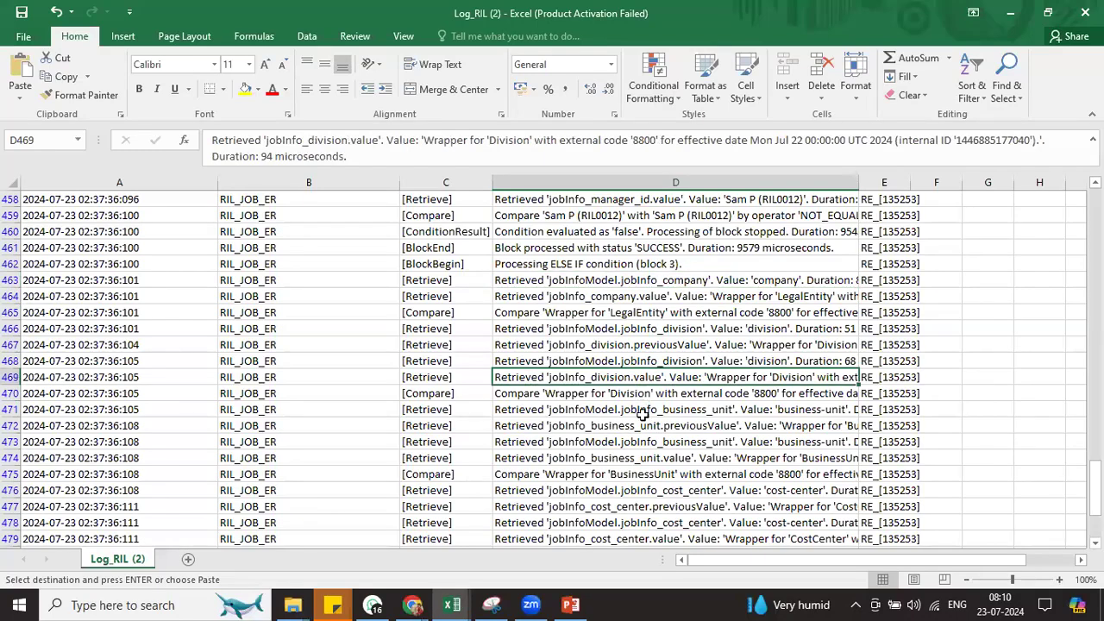
{"action": "left_click", "coordinate": [641, 426]}
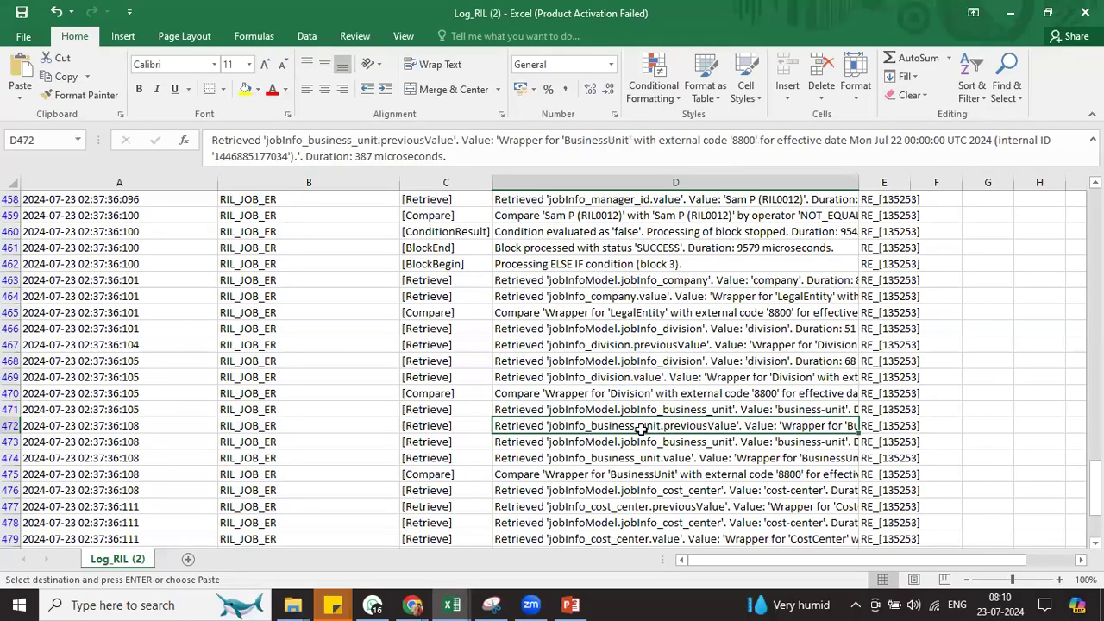
{"action": "left_click", "coordinate": [618, 474]}
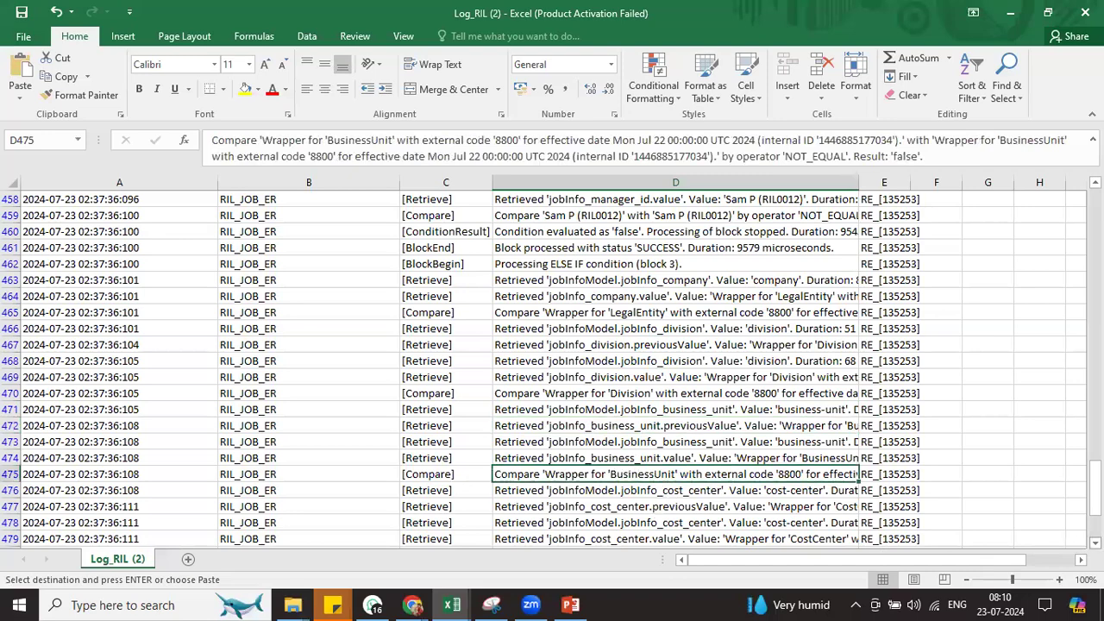
{"action": "left_click", "coordinate": [1096, 544]}
{"action": "left_click", "coordinate": [1096, 543]}
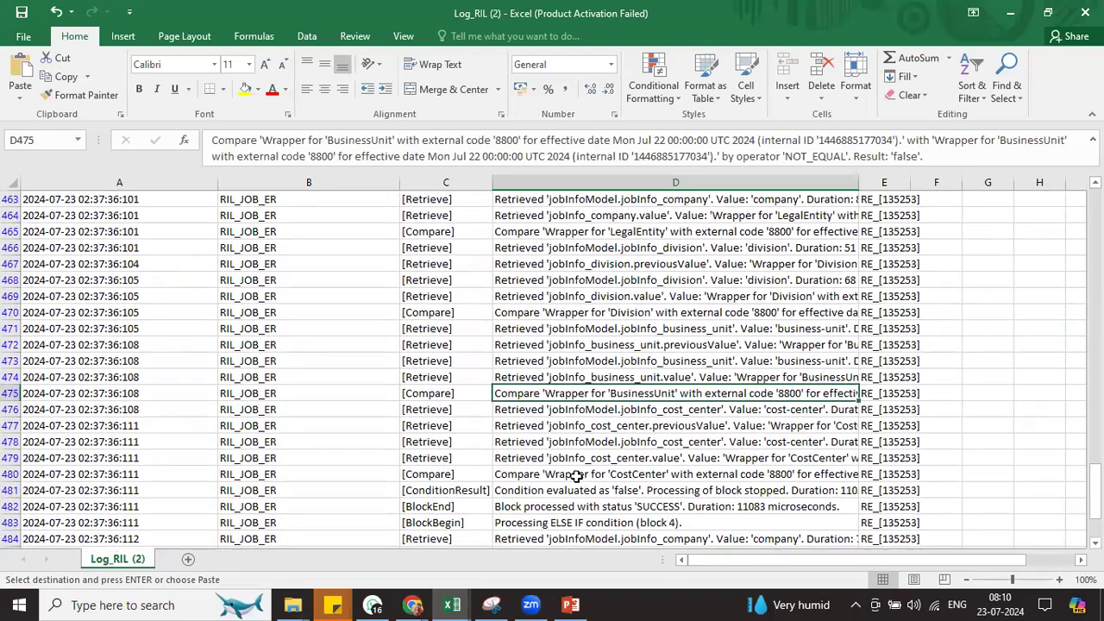
{"action": "left_click", "coordinate": [573, 476]}
{"action": "left_click", "coordinate": [574, 488]}
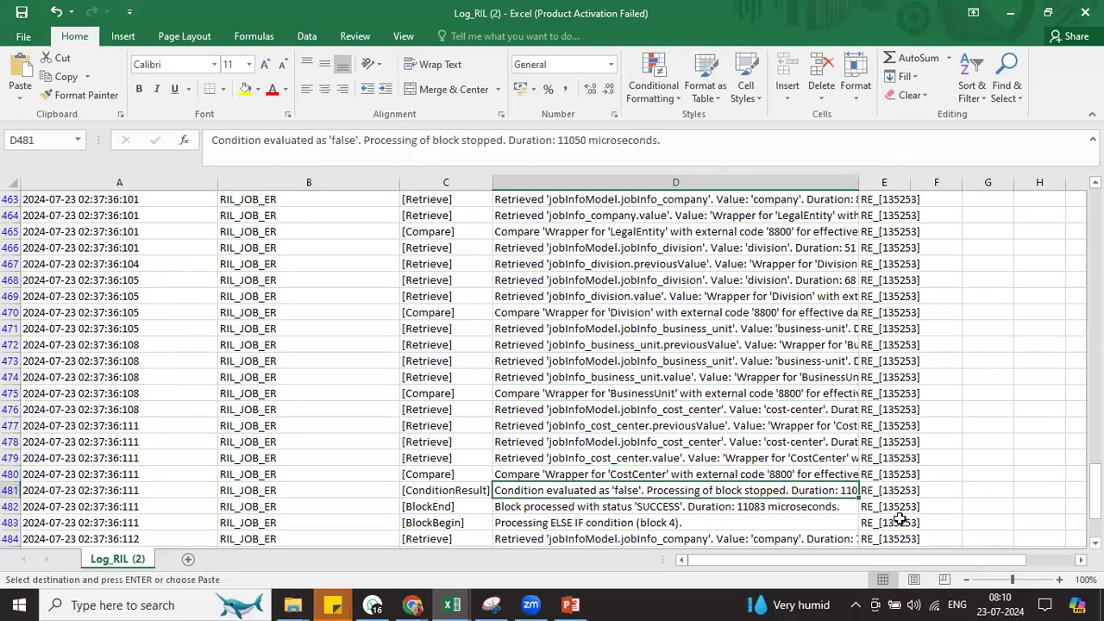
{"action": "left_click_drag", "start_coordinate": [1096, 543], "coordinate": [1095, 544]}
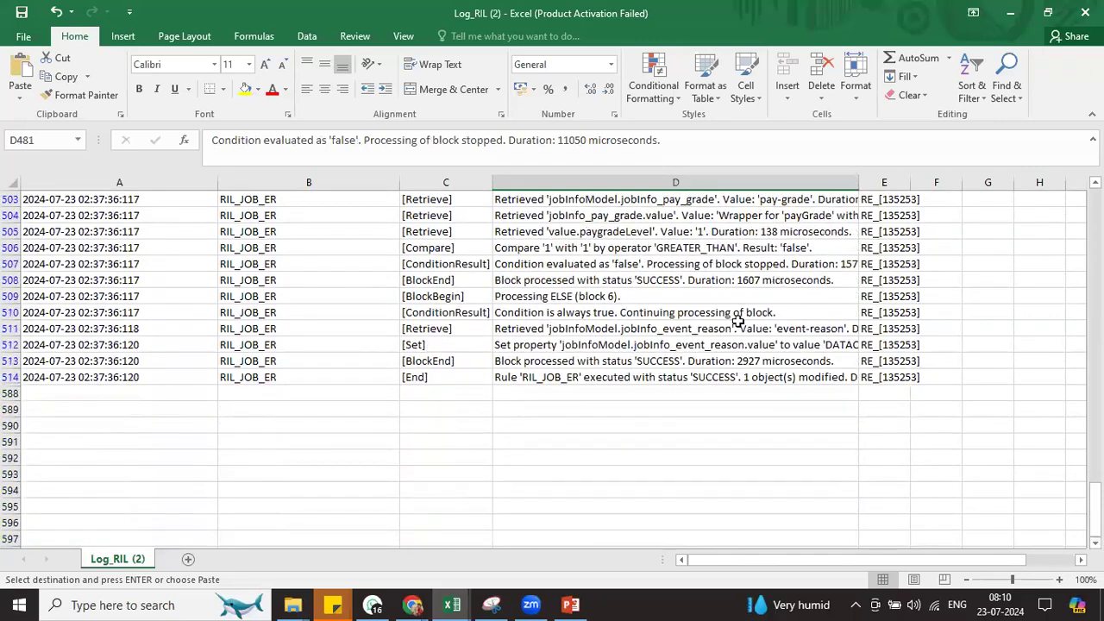
Confirm ELSE block 6 is always true and sets the event reason to DATACHG
{"action": "scroll", "coordinate": [529, 367], "scroll_direction": "up", "scroll_amount": 2}
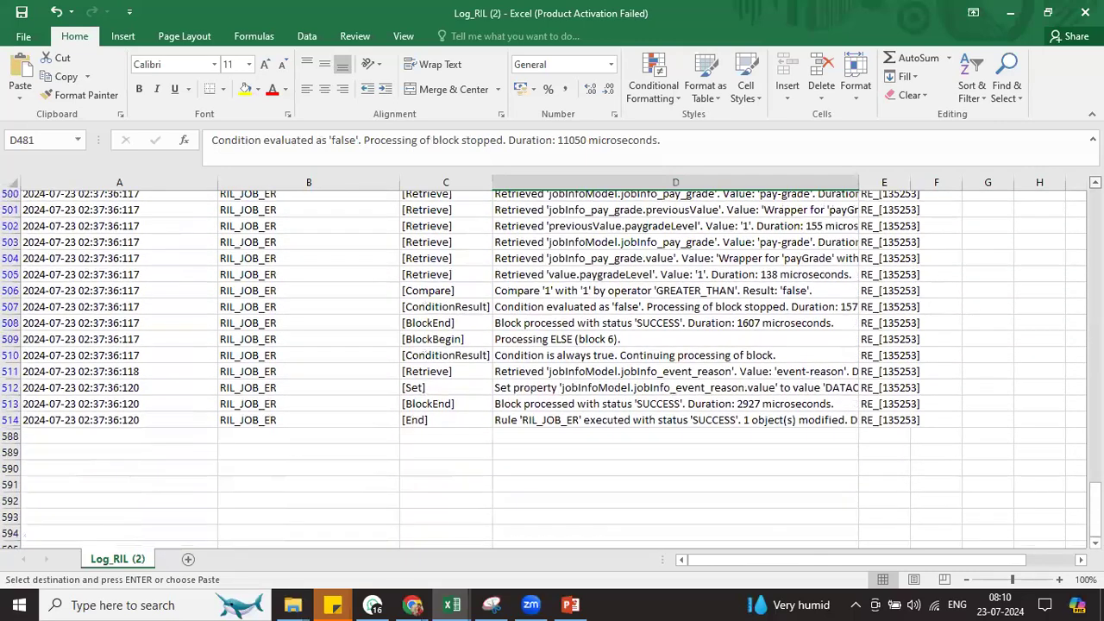
{"action": "left_click", "coordinate": [563, 360]}
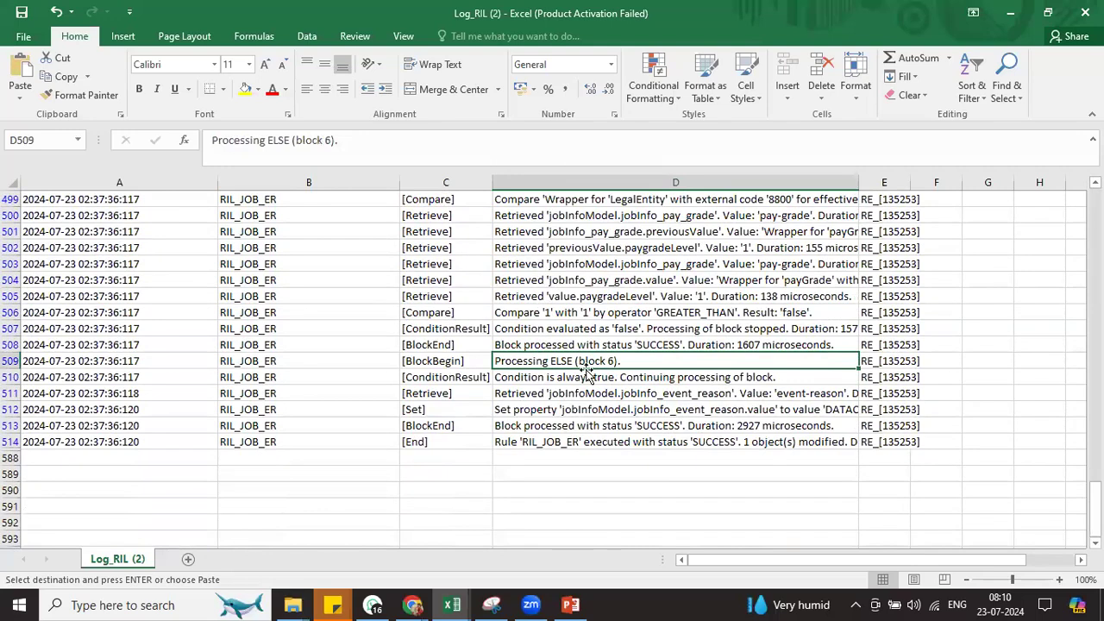
{"action": "left_click", "coordinate": [553, 380]}
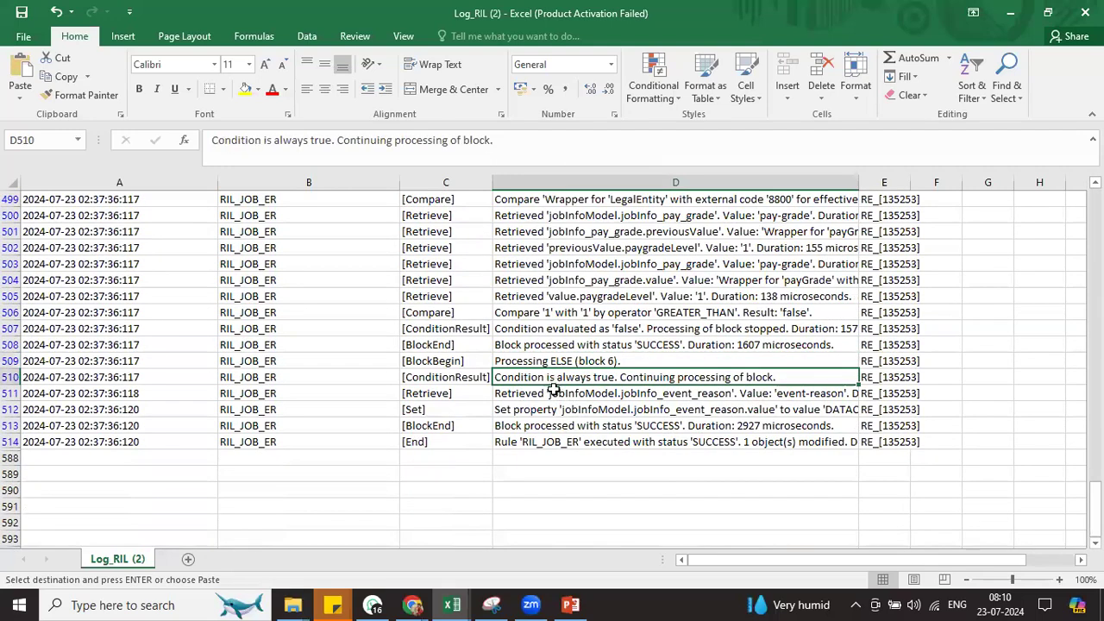
{"action": "left_click", "coordinate": [552, 407]}
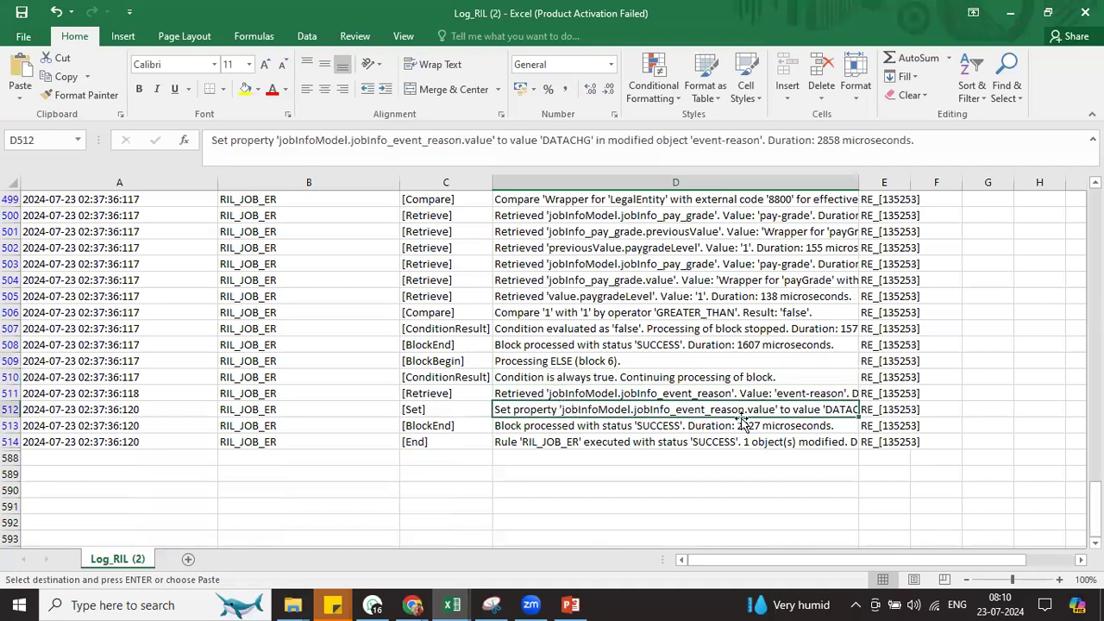
{"action": "key", "text": "alt+Tab"}
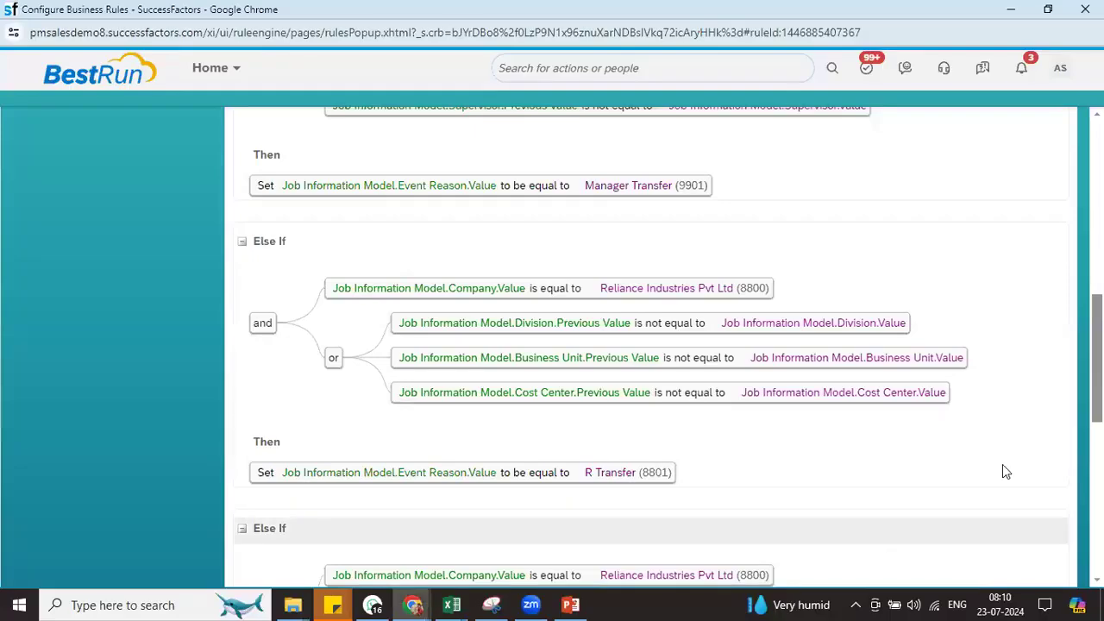
Scroll the RIL_JOB_ER rule to its Else block setting Data Change (DATACHG), then close the rules window
{"action": "scroll", "coordinate": [1003, 464], "scroll_direction": "down", "scroll_amount": 2}
{"action": "scroll", "coordinate": [857, 187], "scroll_direction": "down", "scroll_amount": 4}
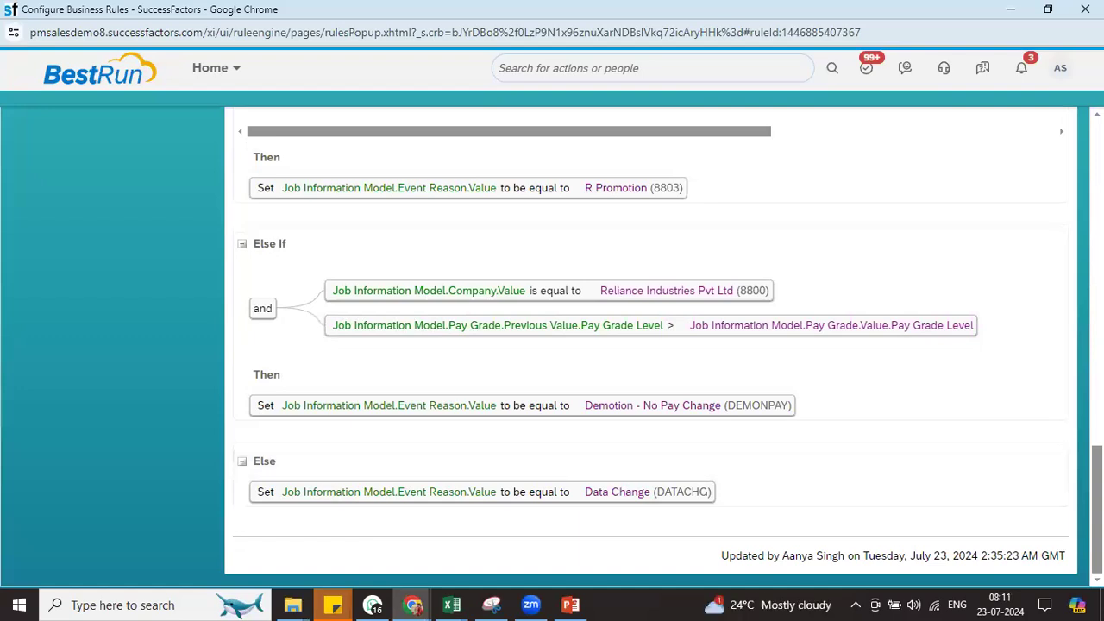
{"action": "scroll", "coordinate": [647, 345], "scroll_direction": "up", "scroll_amount": 15}
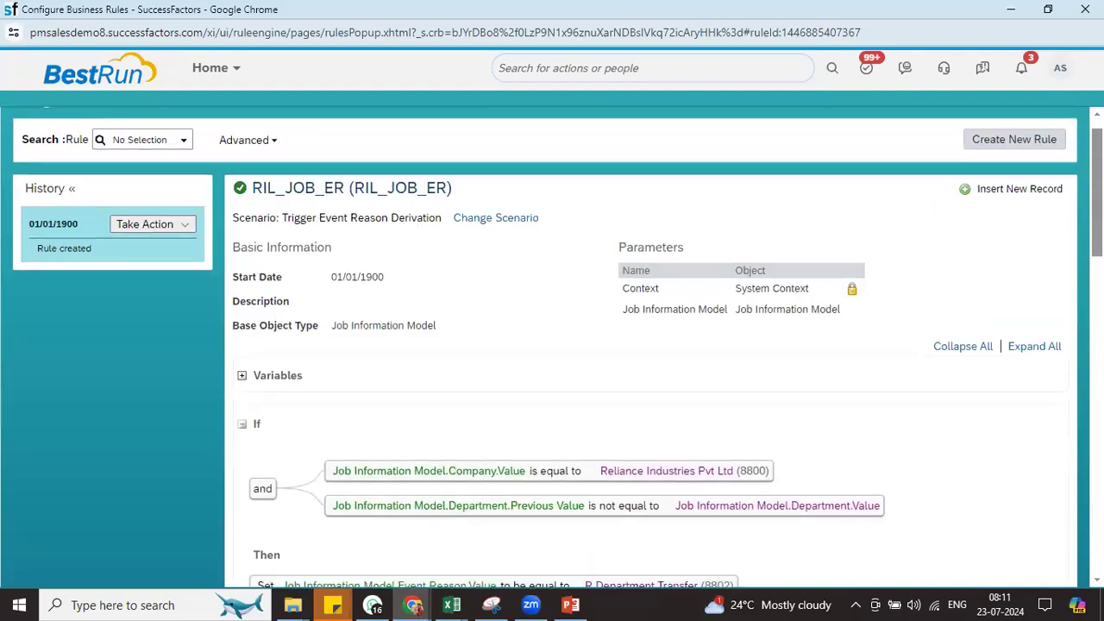
{"action": "scroll", "coordinate": [647, 345], "scroll_direction": "down", "scroll_amount": 6}
{"action": "scroll", "coordinate": [647, 345], "scroll_direction": "down", "scroll_amount": 5}
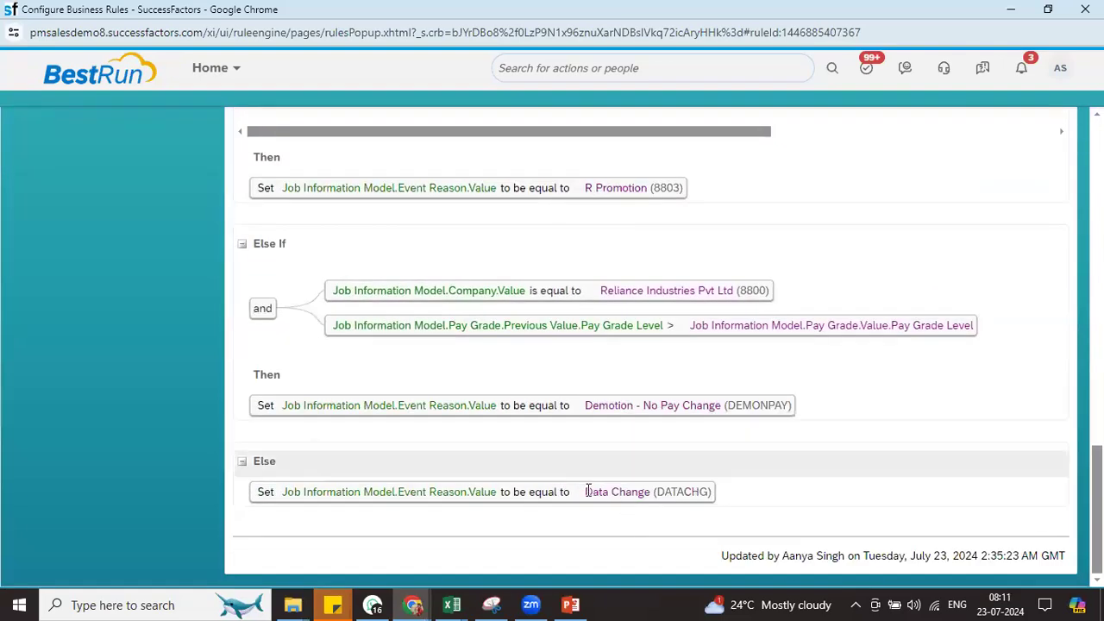
{"action": "left_click_drag", "start_coordinate": [586, 492], "coordinate": [696, 492]}
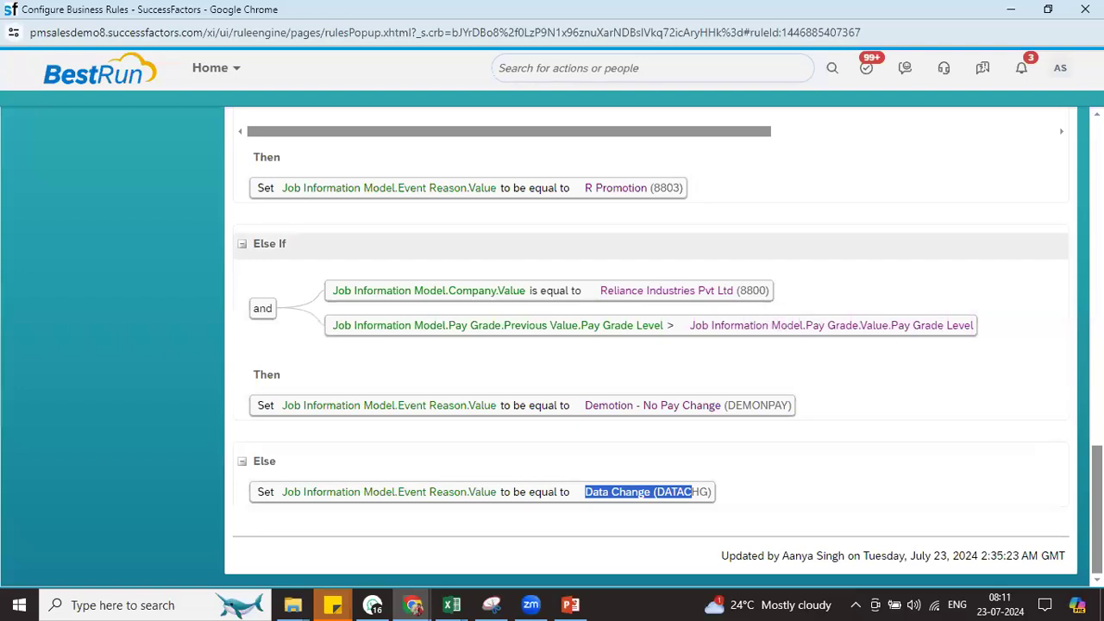
{"action": "scroll", "coordinate": [764, 357], "scroll_direction": "up", "scroll_amount": 5}
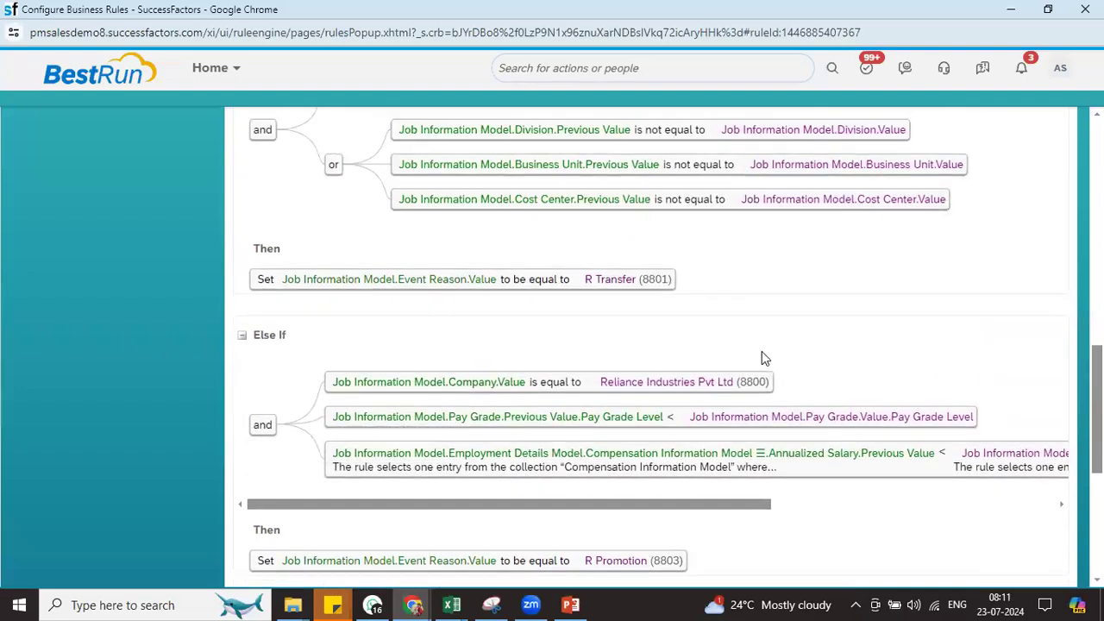
{"action": "scroll", "coordinate": [742, 357], "scroll_direction": "up", "scroll_amount": 5}
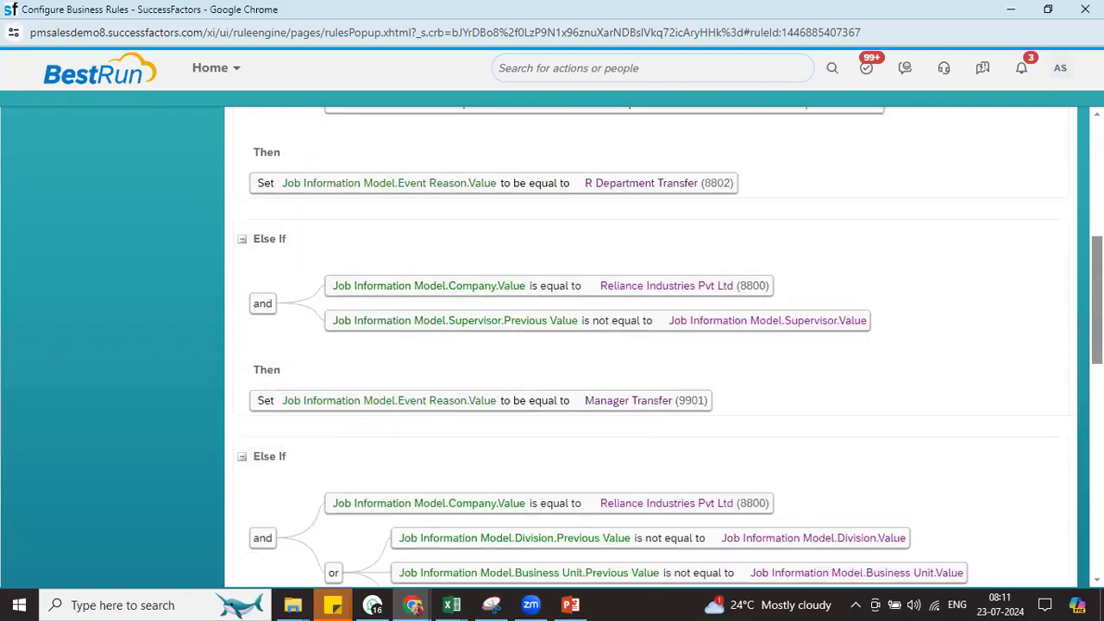
{"action": "scroll", "coordinate": [602, 464], "scroll_direction": "down", "scroll_amount": 10}
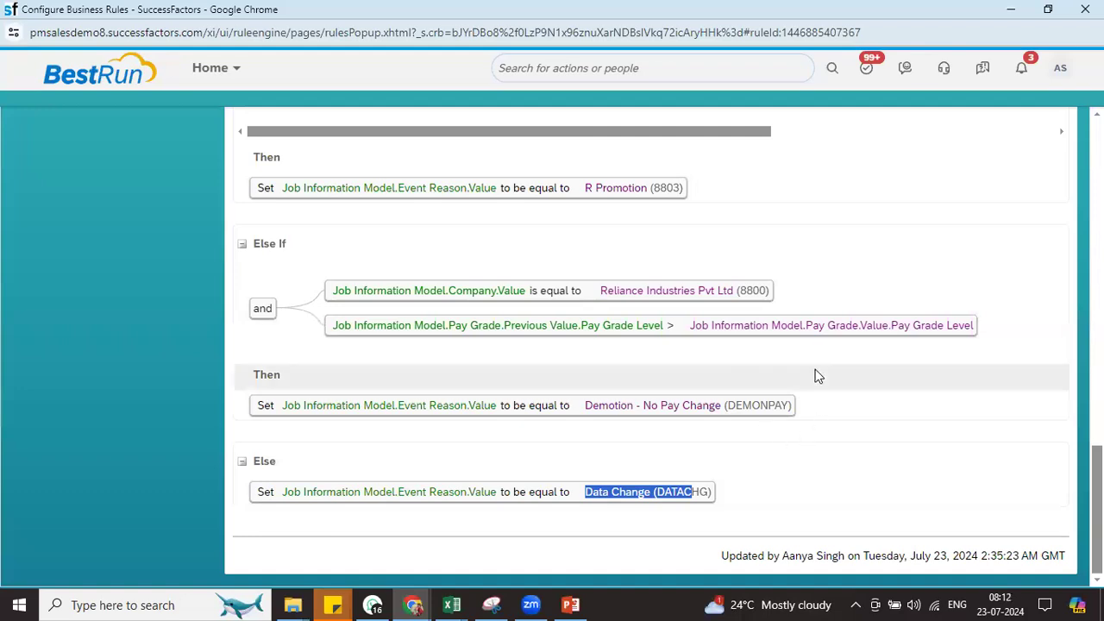
{"action": "left_click", "coordinate": [1087, 9]}
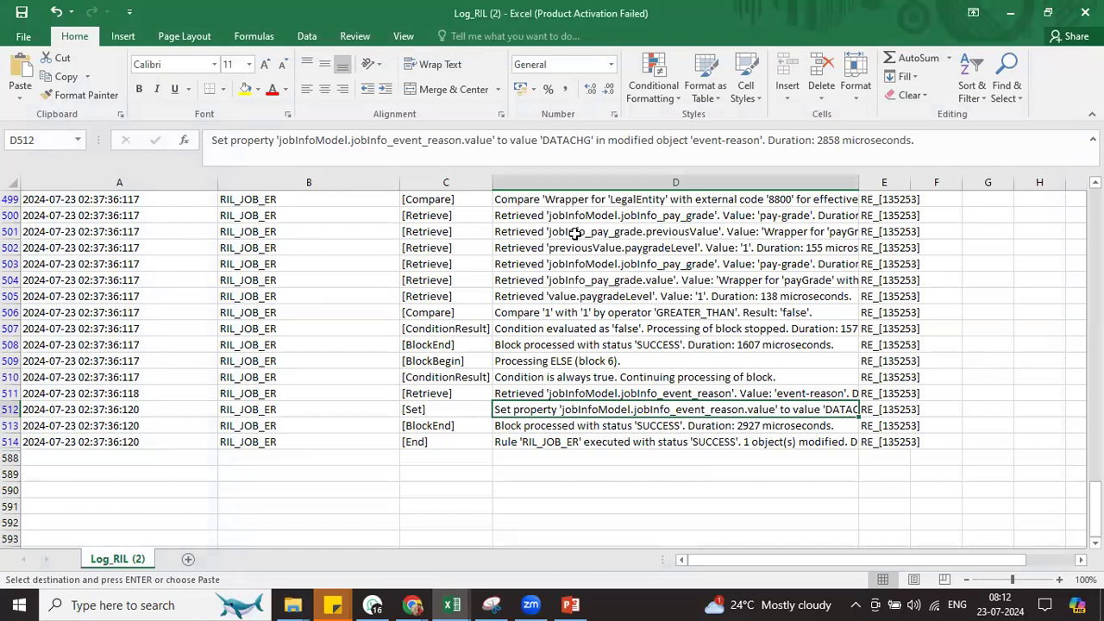
Close the Log_RIL (2) and Log_RIL (1) workbooks without saving
{"action": "left_click", "coordinate": [576, 233]}
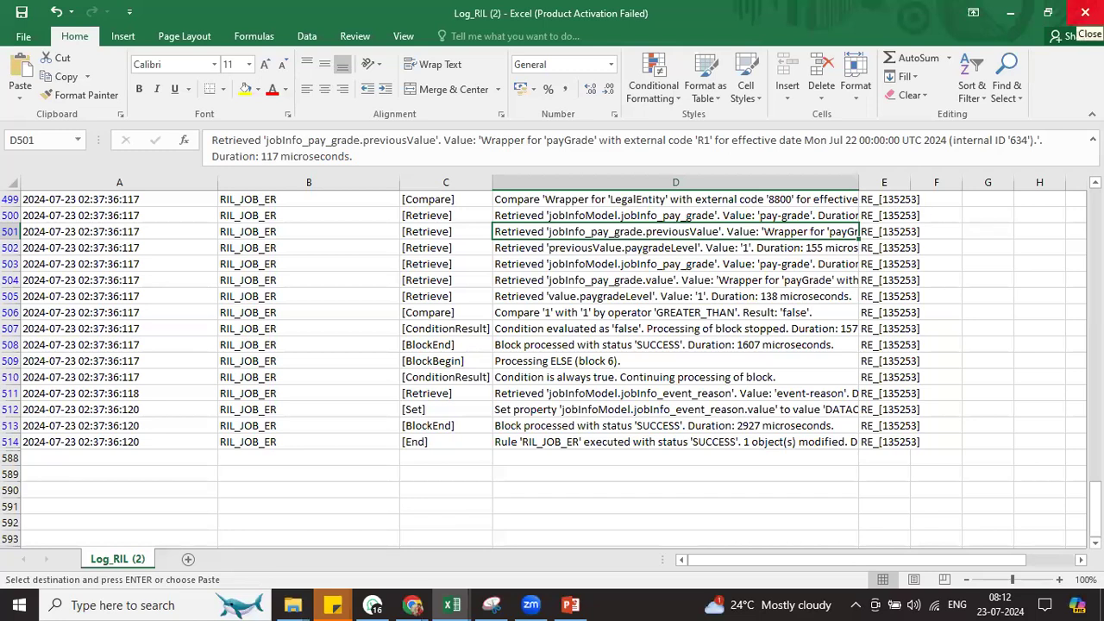
{"action": "left_click", "coordinate": [1086, 13]}
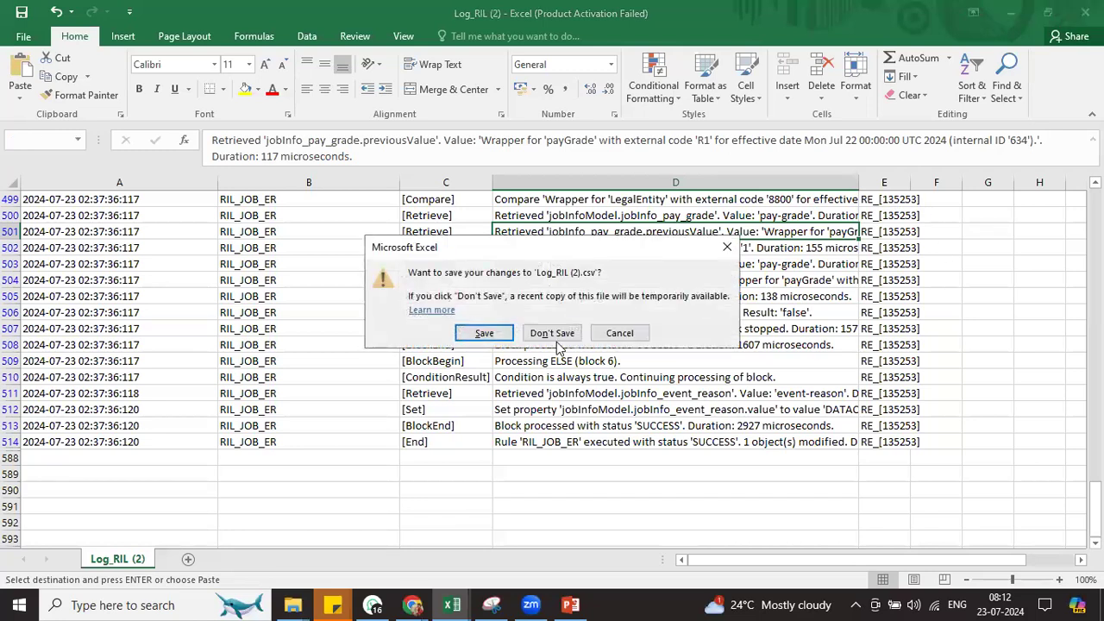
{"action": "left_click", "coordinate": [556, 341]}
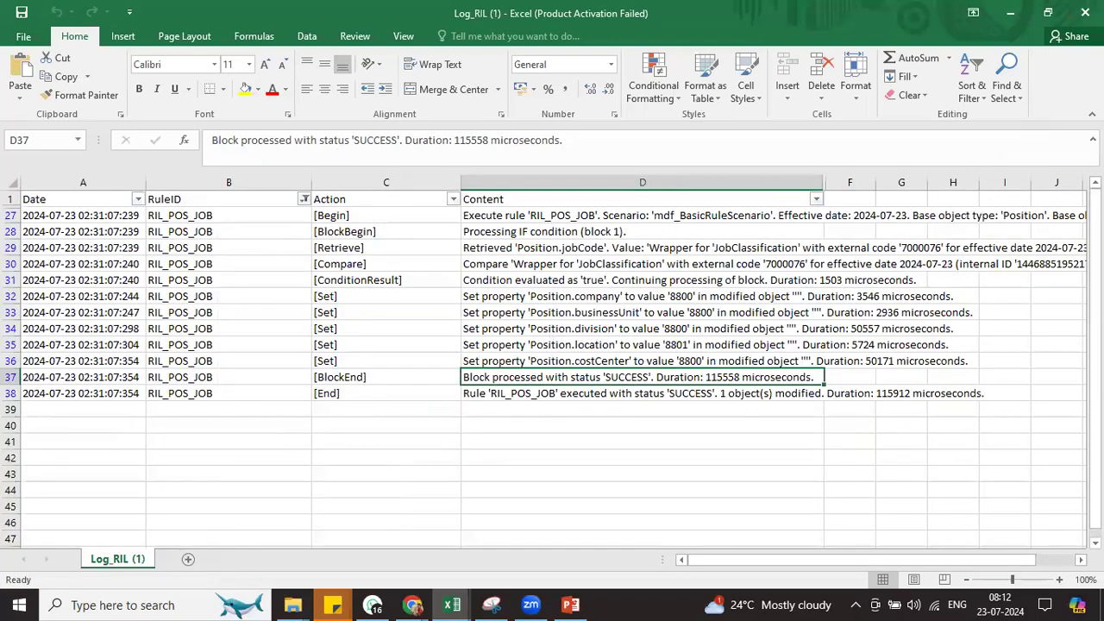
{"action": "left_click", "coordinate": [1086, 13]}
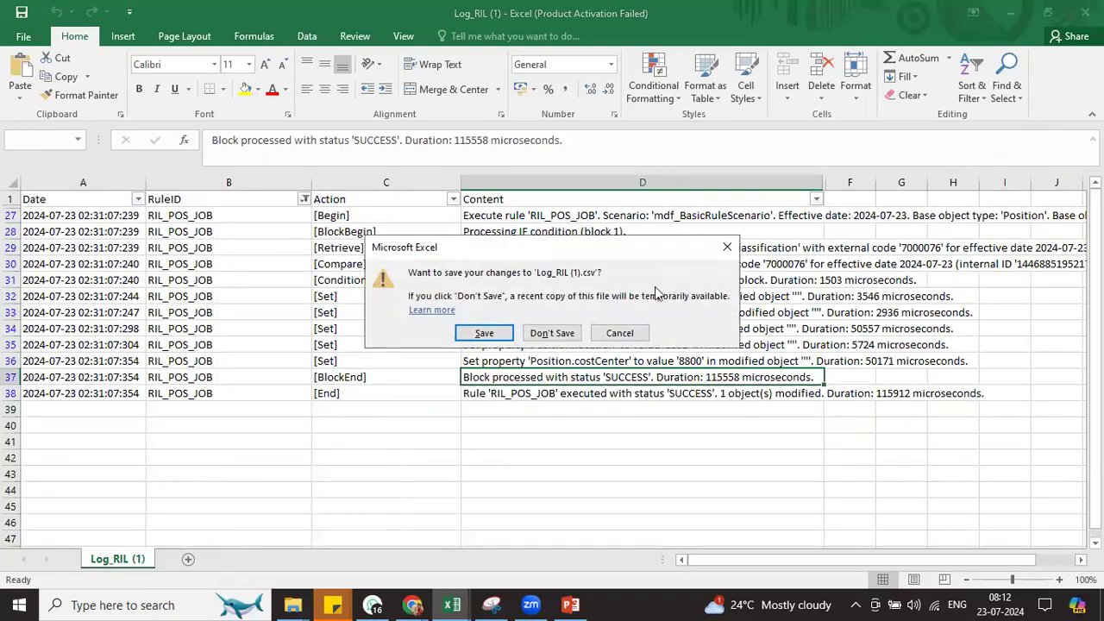
{"action": "left_click", "coordinate": [557, 335]}
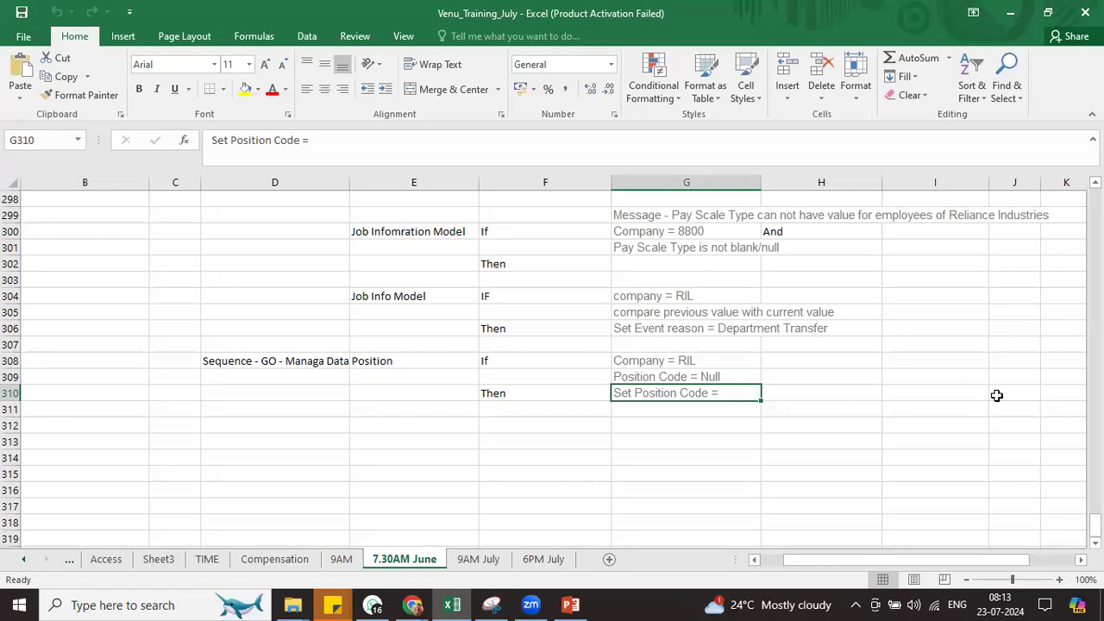
Bring the SuccessFactors Business Configuration page of Job Information fields back to the front
{"action": "left_click", "coordinate": [276, 423]}
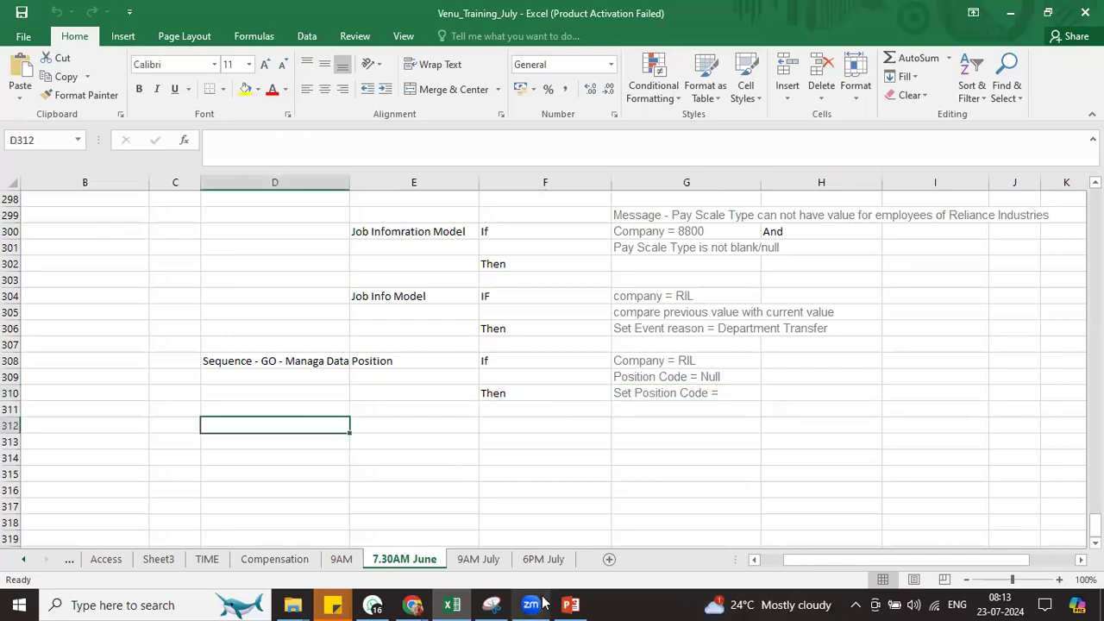
{"action": "mouse_move", "coordinate": [412, 604]}
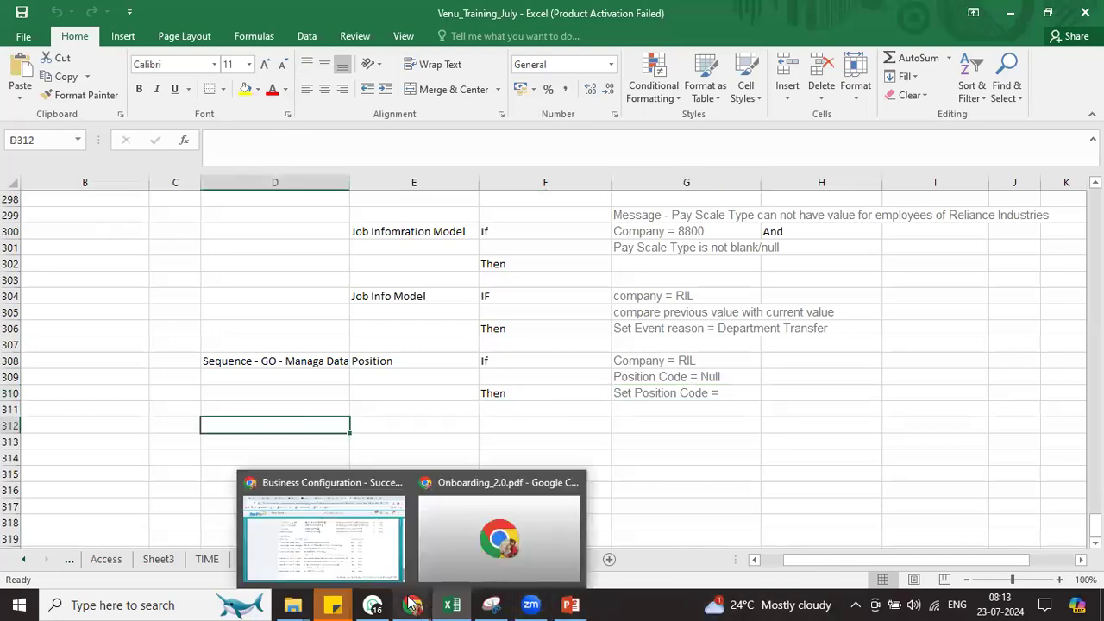
{"action": "left_click", "coordinate": [326, 528]}
{"action": "scroll", "coordinate": [1057, 375], "scroll_direction": "up", "scroll_amount": 10}
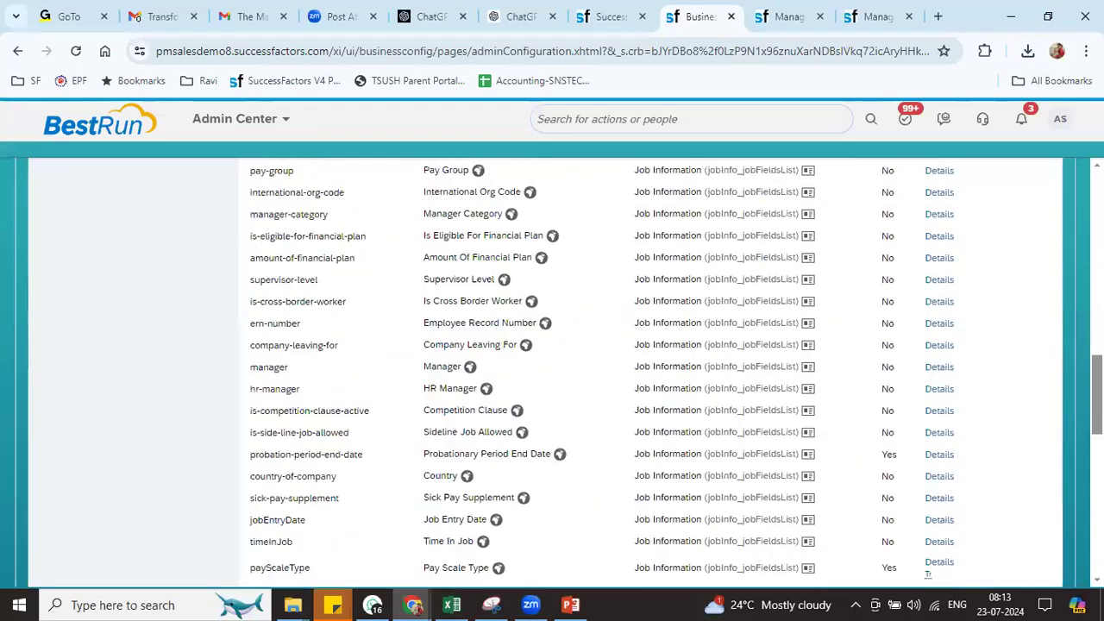
Go to the SuccessFactors home page, then view the top of the employee's file
{"action": "scroll", "coordinate": [552, 371], "scroll_direction": "up", "scroll_amount": 10}
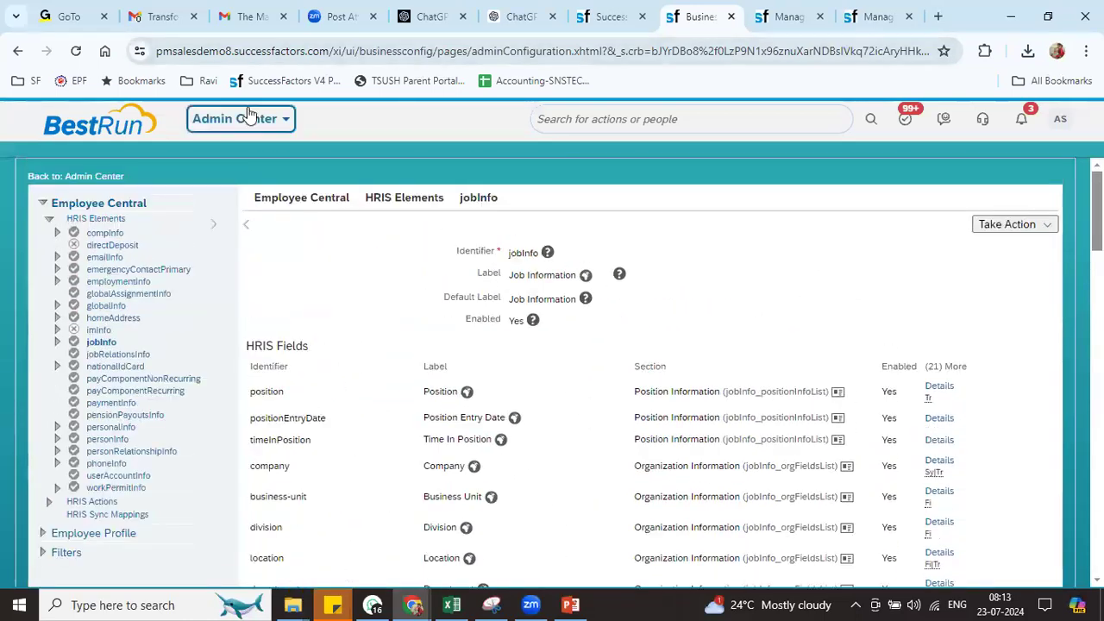
{"action": "left_click", "coordinate": [248, 118]}
{"action": "left_click", "coordinate": [249, 148]}
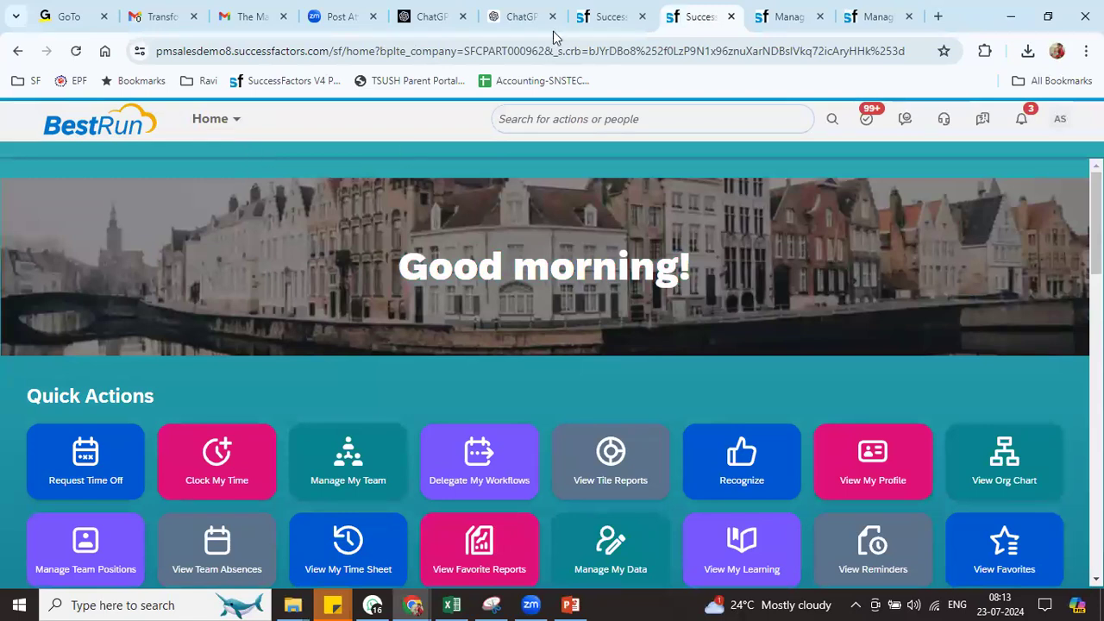
{"action": "left_click", "coordinate": [607, 15]}
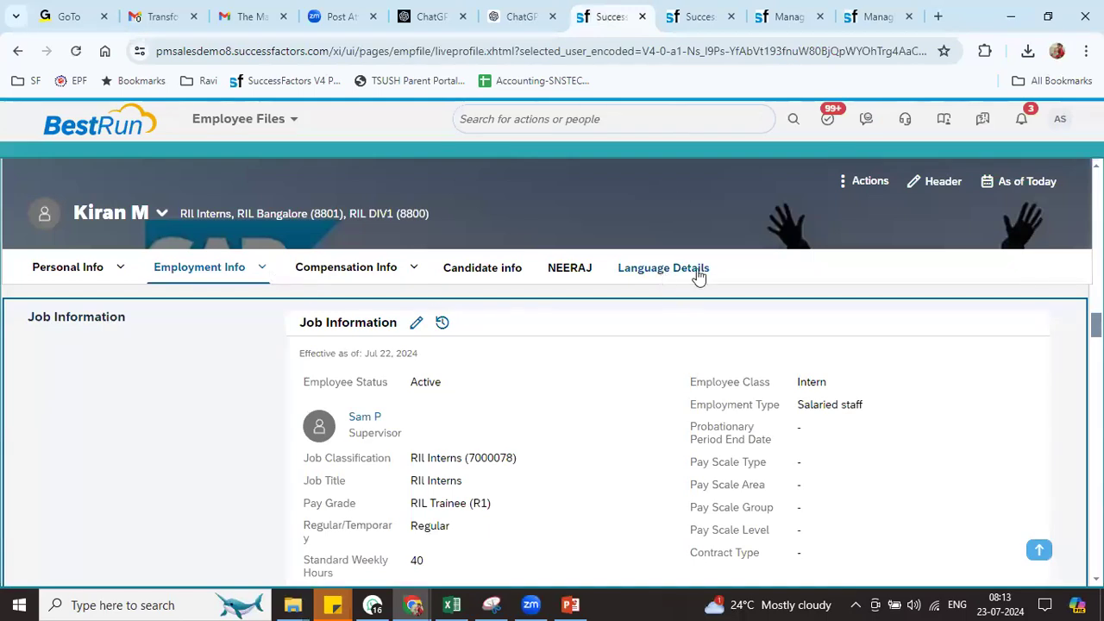
{"action": "left_click_drag", "start_coordinate": [1098, 325], "coordinate": [1098, 172]}
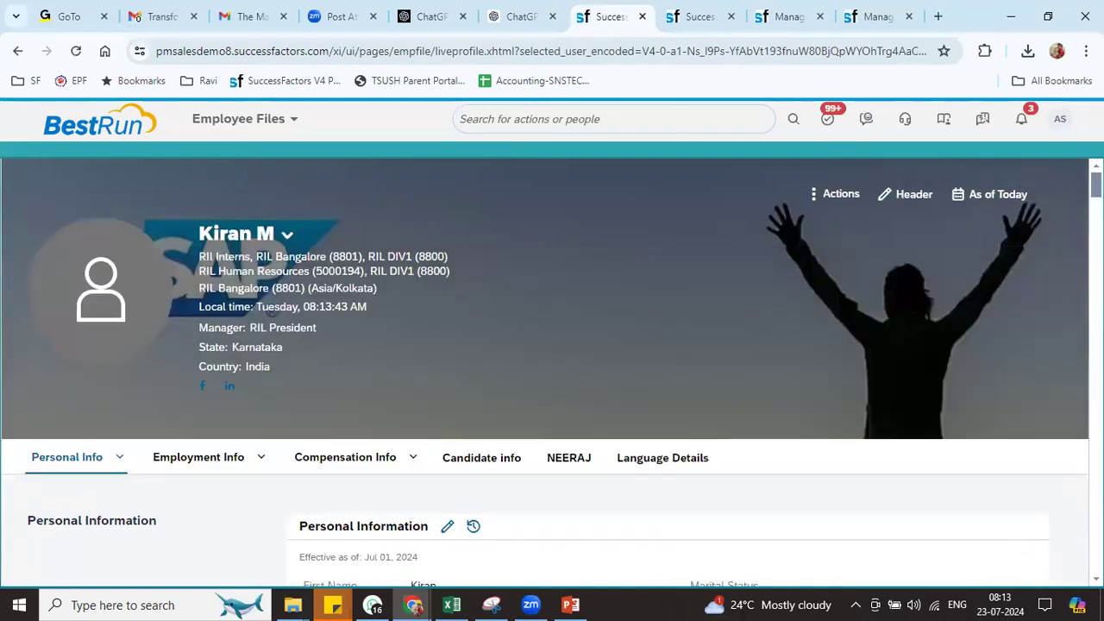
Open the profile picture options, close the Onboarding_2.0.pdf window, and open Chrome's main menu
{"action": "left_click", "coordinate": [142, 354]}
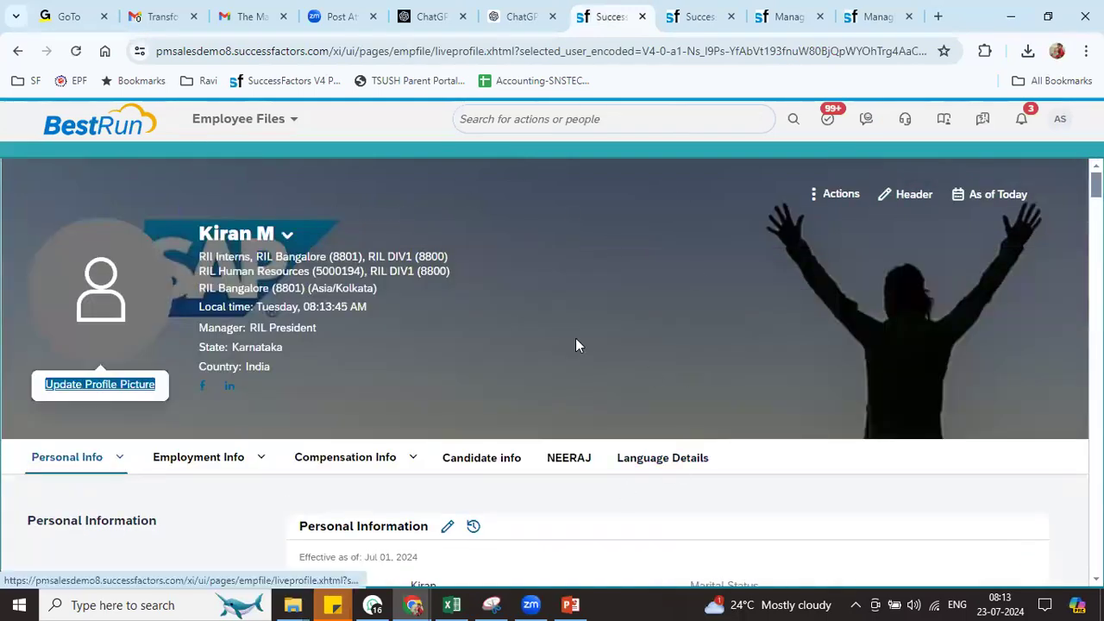
{"action": "left_click", "coordinate": [413, 604]}
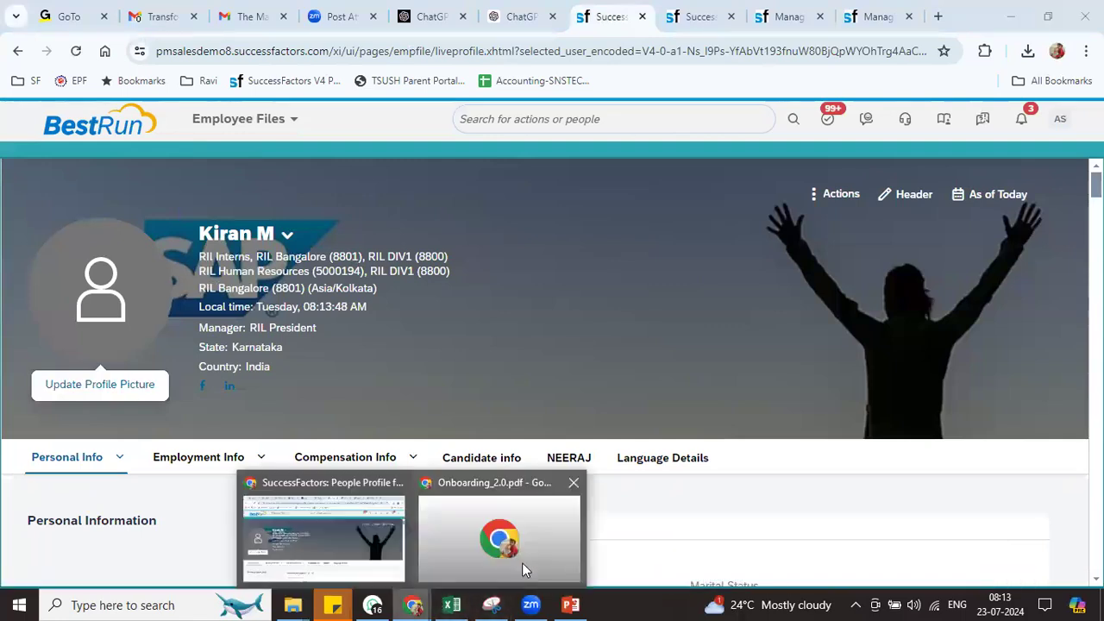
{"action": "left_click", "coordinate": [562, 527]}
{"action": "left_click", "coordinate": [1030, 16]}
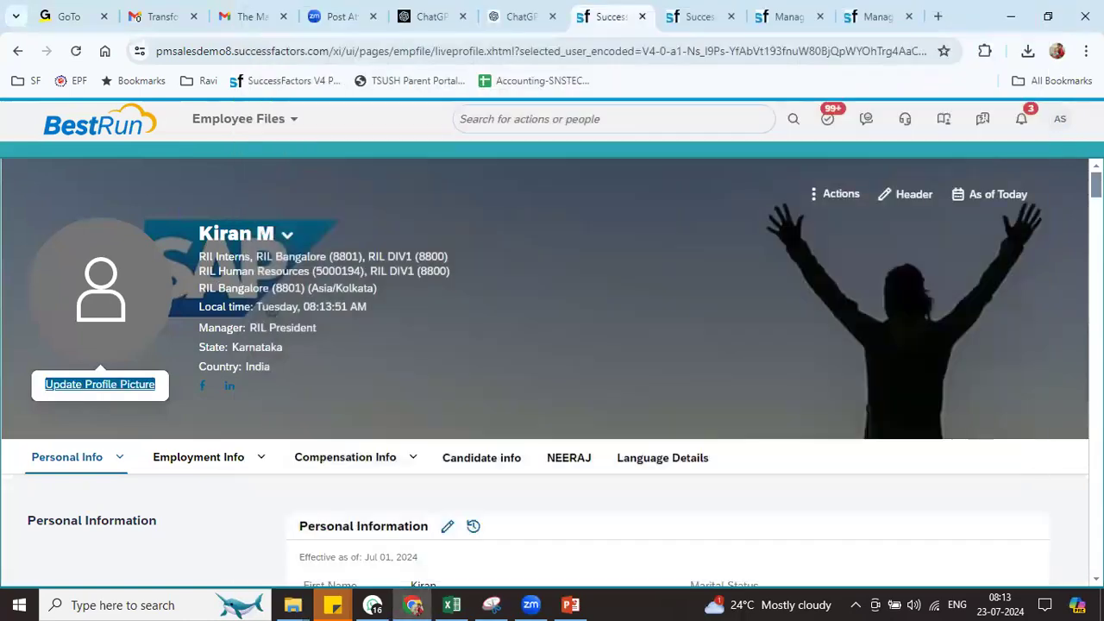
{"action": "left_click", "coordinate": [1086, 51]}
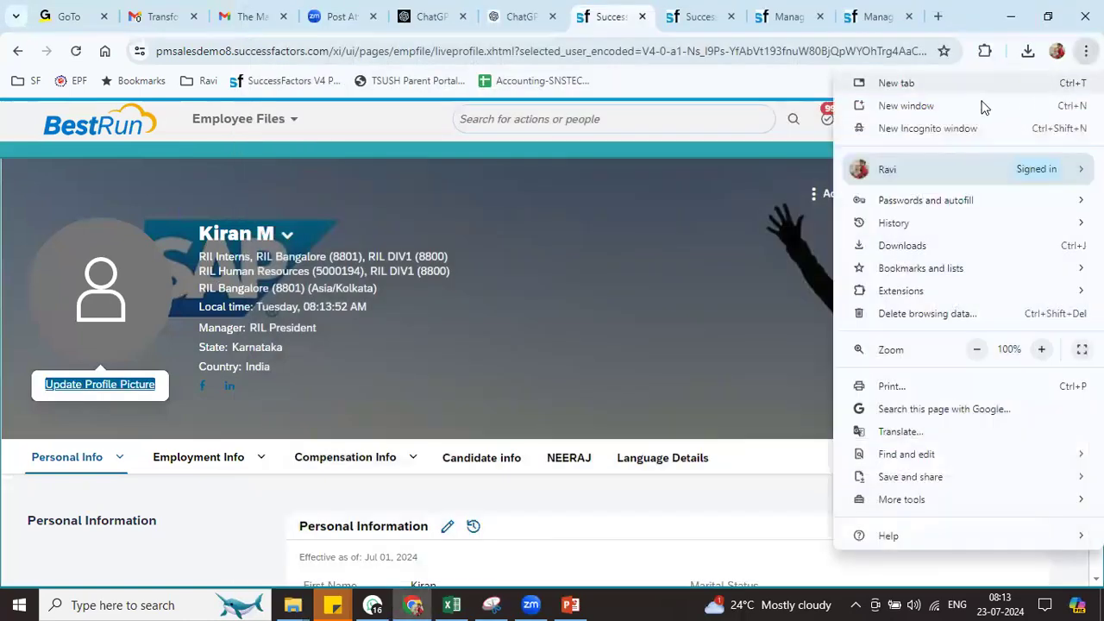
Open a new Chrome Incognito window, briefly switching to Zoom and back
{"action": "left_click", "coordinate": [940, 134]}
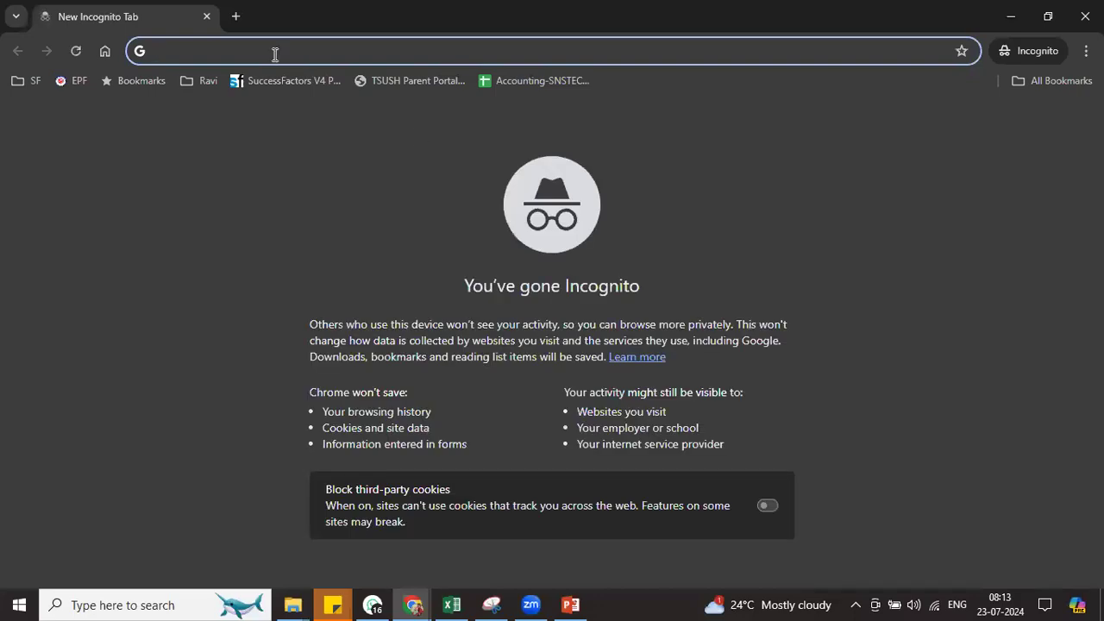
{"action": "left_click", "coordinate": [532, 604]}
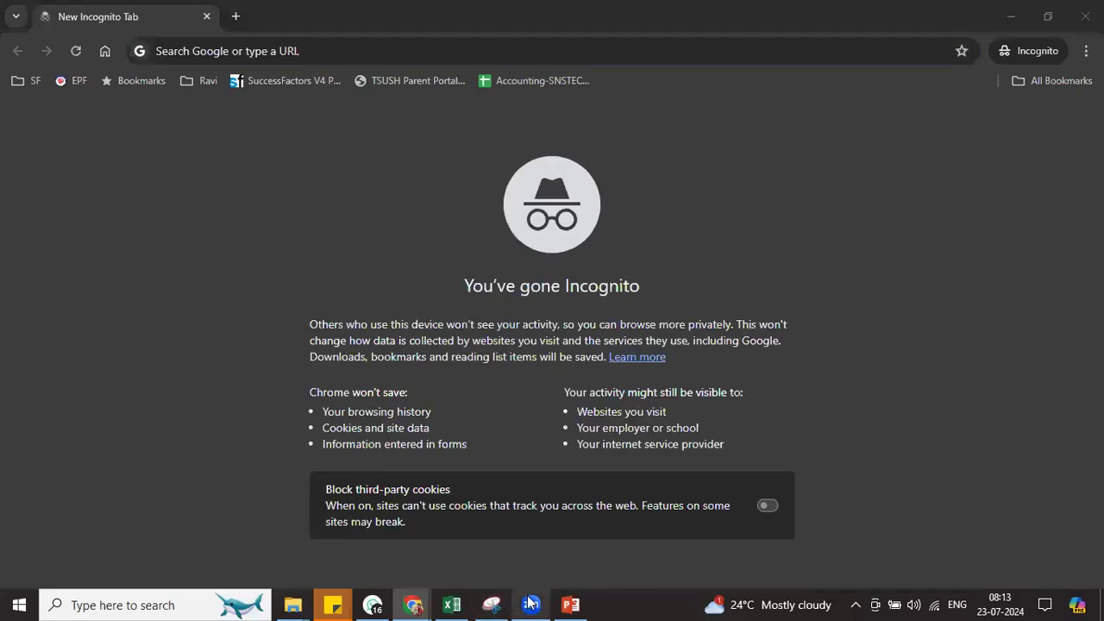
{"action": "left_click", "coordinate": [869, 507]}
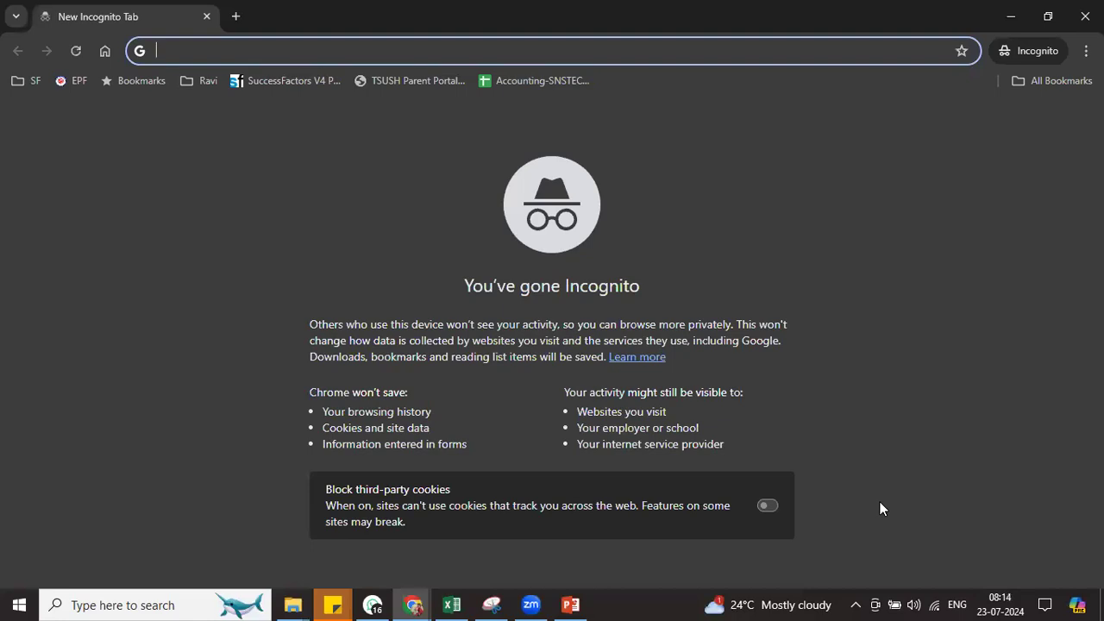
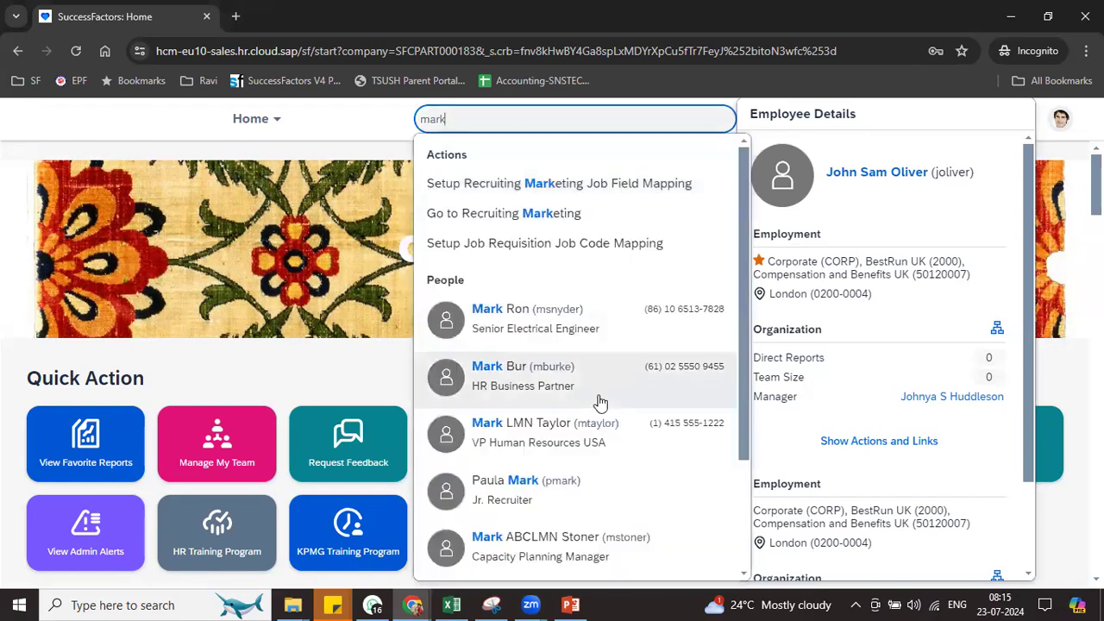
Find the HR Business Partner in search and open their full People Profile
{"action": "left_click", "coordinate": [584, 388]}
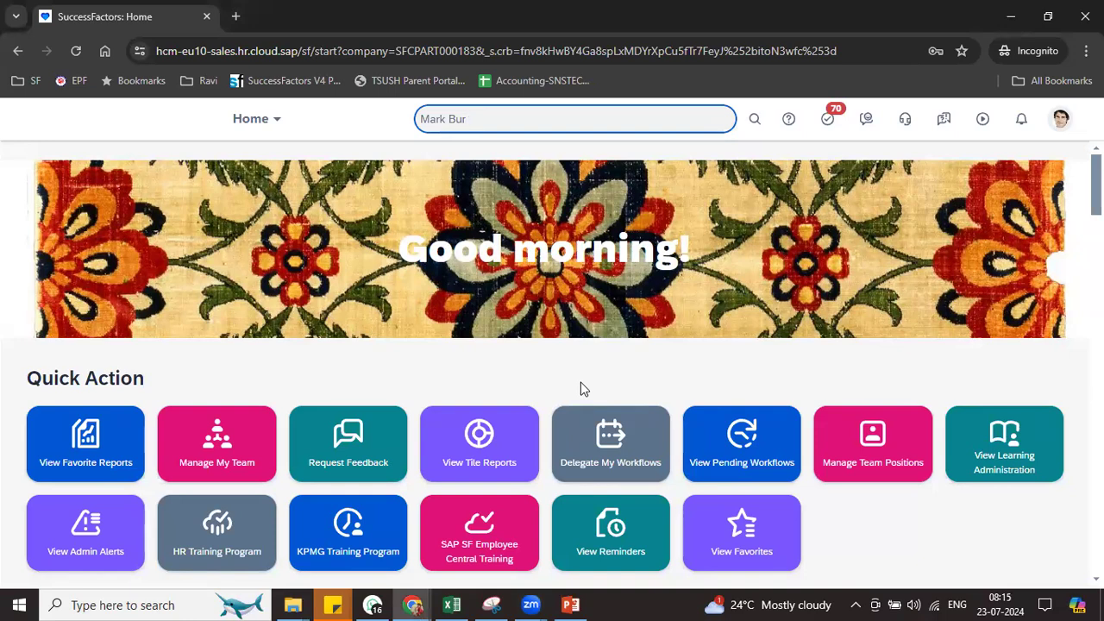
{"action": "left_click", "coordinate": [754, 119]}
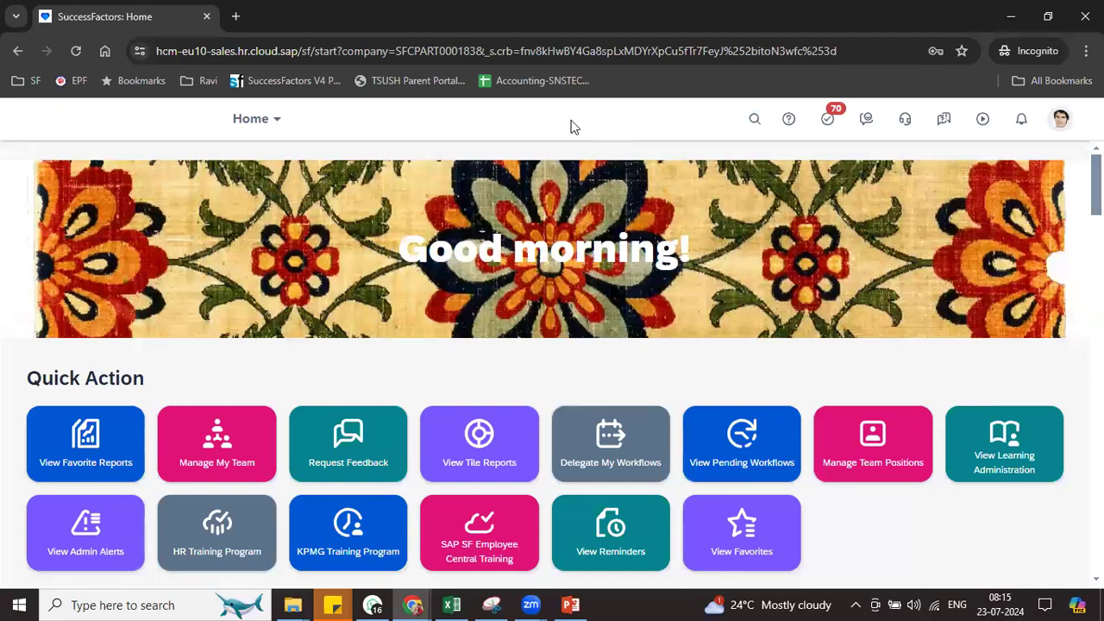
{"action": "left_click", "coordinate": [755, 119]}
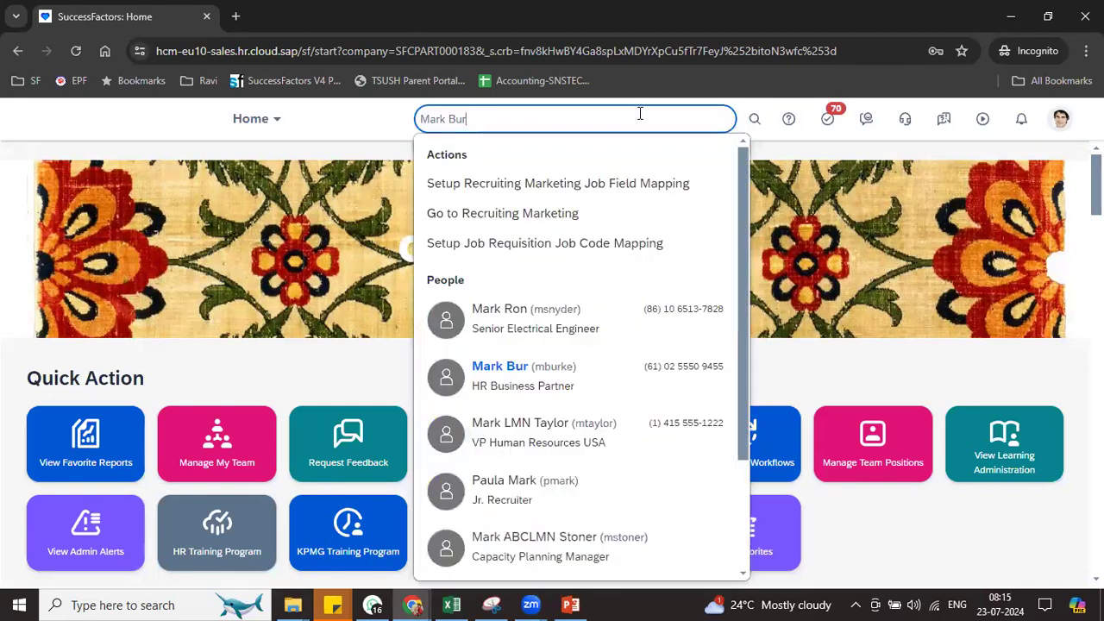
{"action": "left_click", "coordinate": [556, 366]}
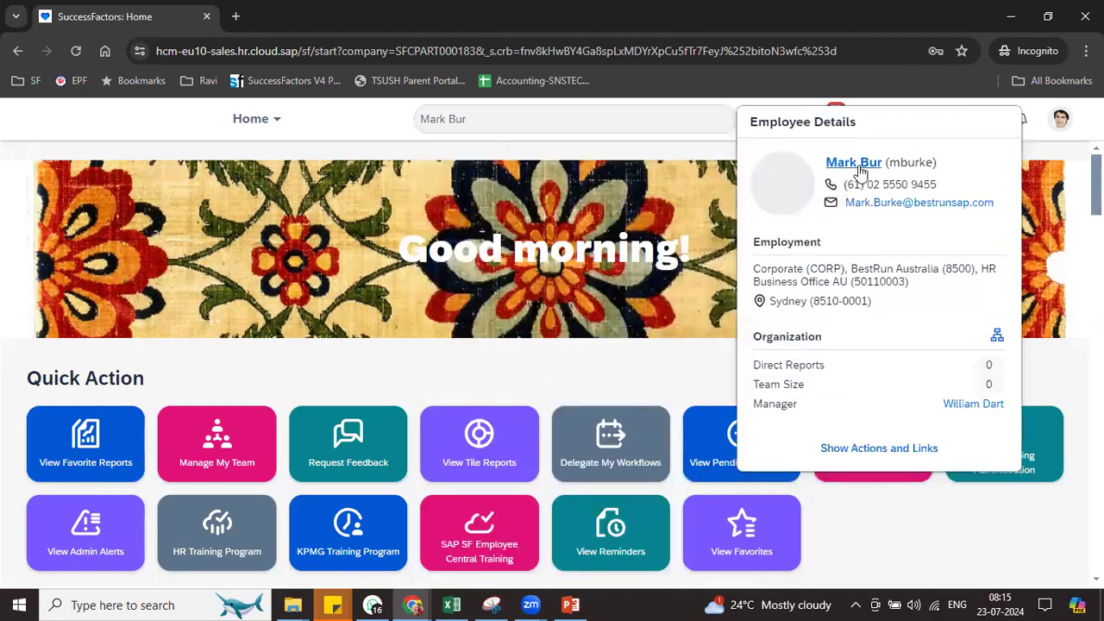
{"action": "left_click", "coordinate": [858, 162]}
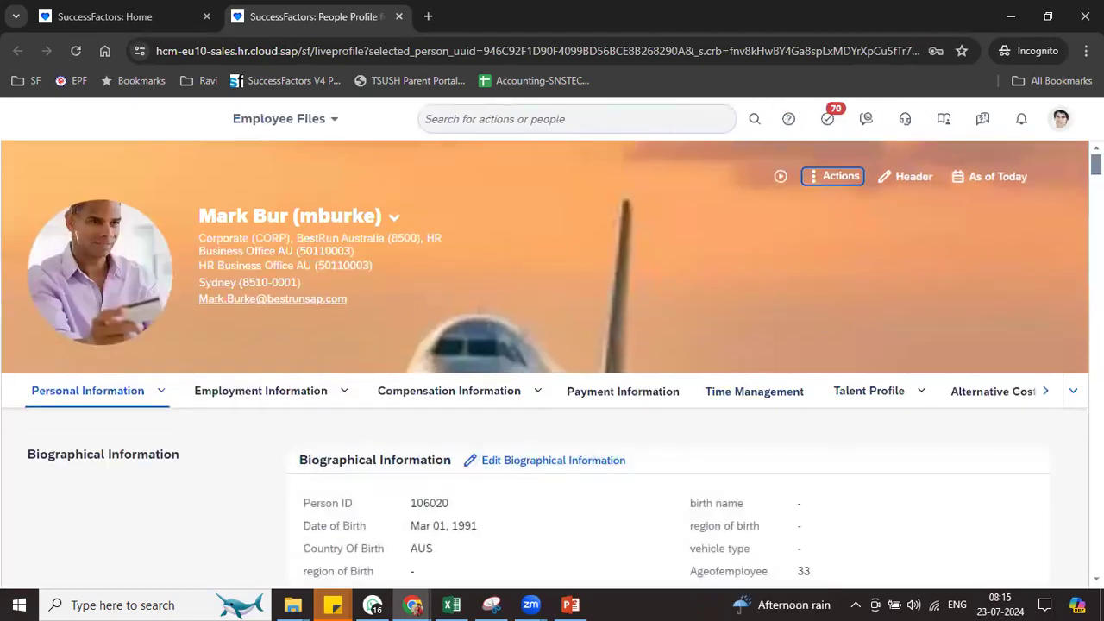
Browse the profile's Personal Information, Job Info and recurring pay component sections
{"action": "scroll", "coordinate": [553, 431], "scroll_direction": "down", "scroll_amount": 3}
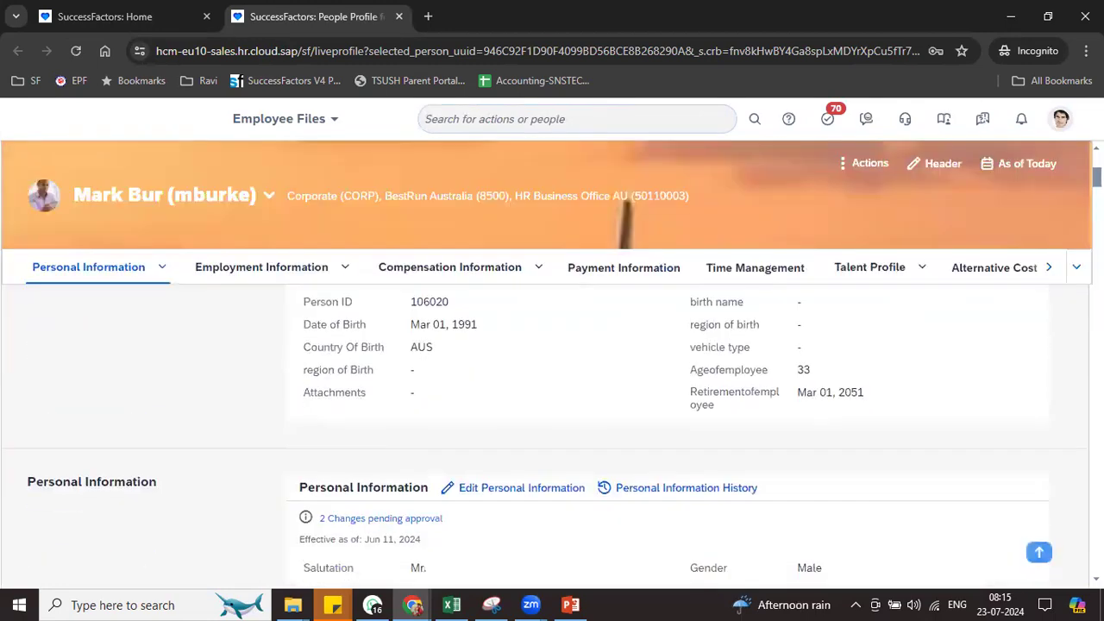
{"action": "scroll", "coordinate": [552, 431], "scroll_direction": "down", "scroll_amount": 2}
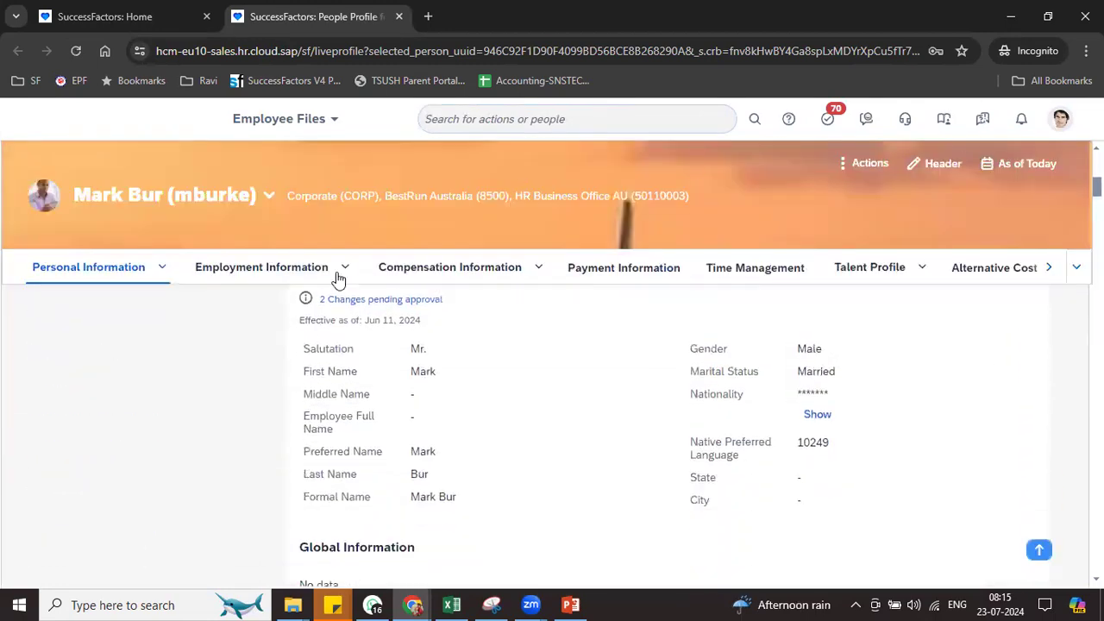
{"action": "left_click_drag", "start_coordinate": [321, 350], "coordinate": [681, 511]}
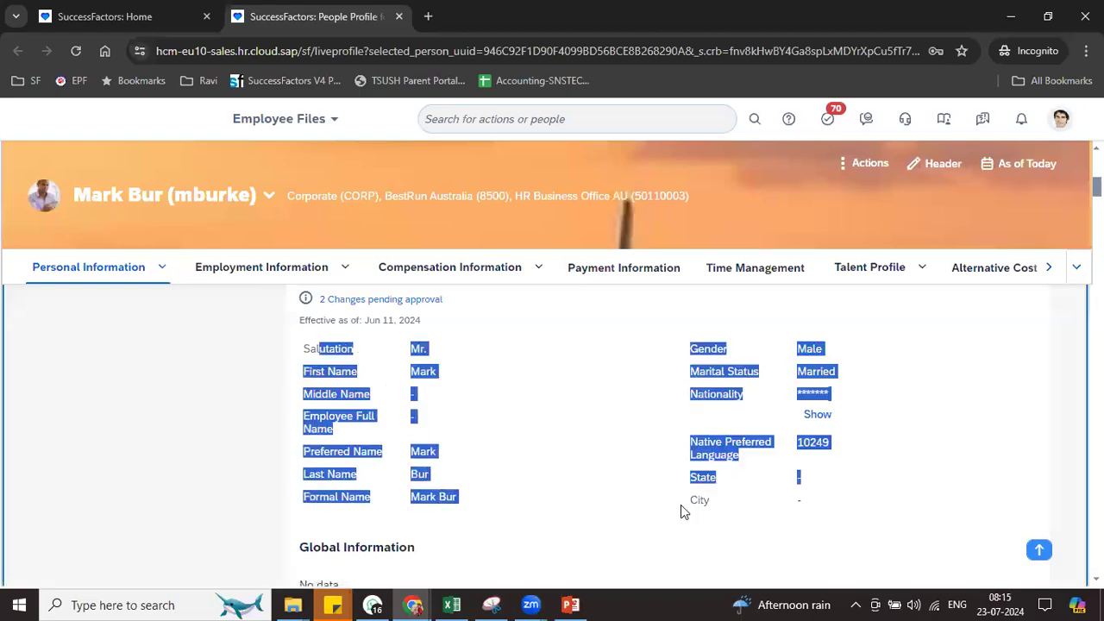
{"action": "left_click", "coordinate": [1014, 316]}
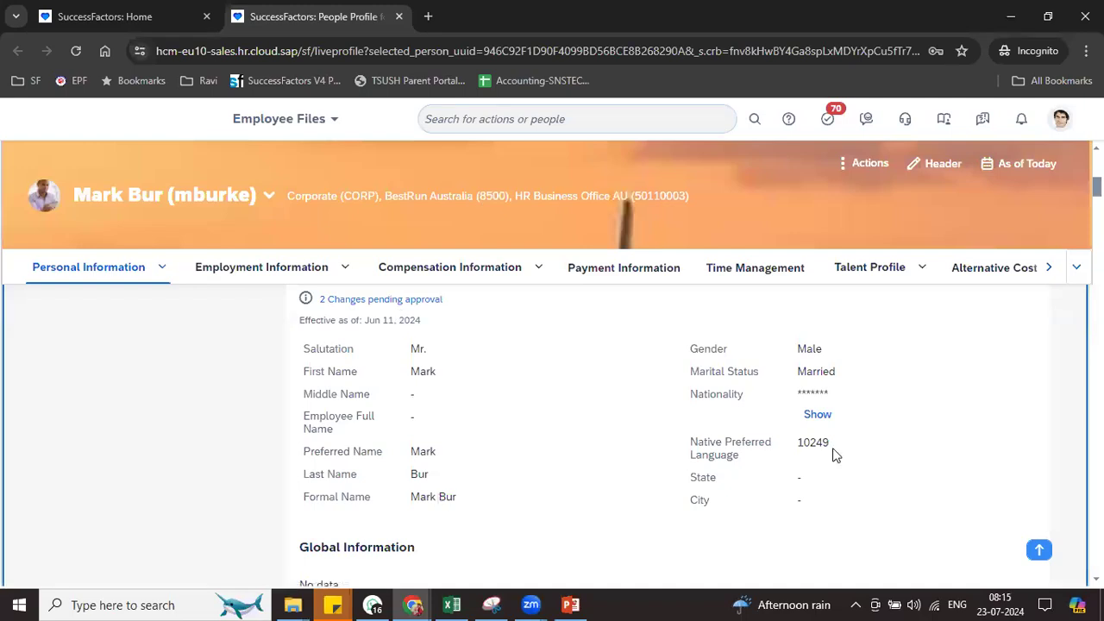
{"action": "mouse_move", "coordinate": [345, 267]}
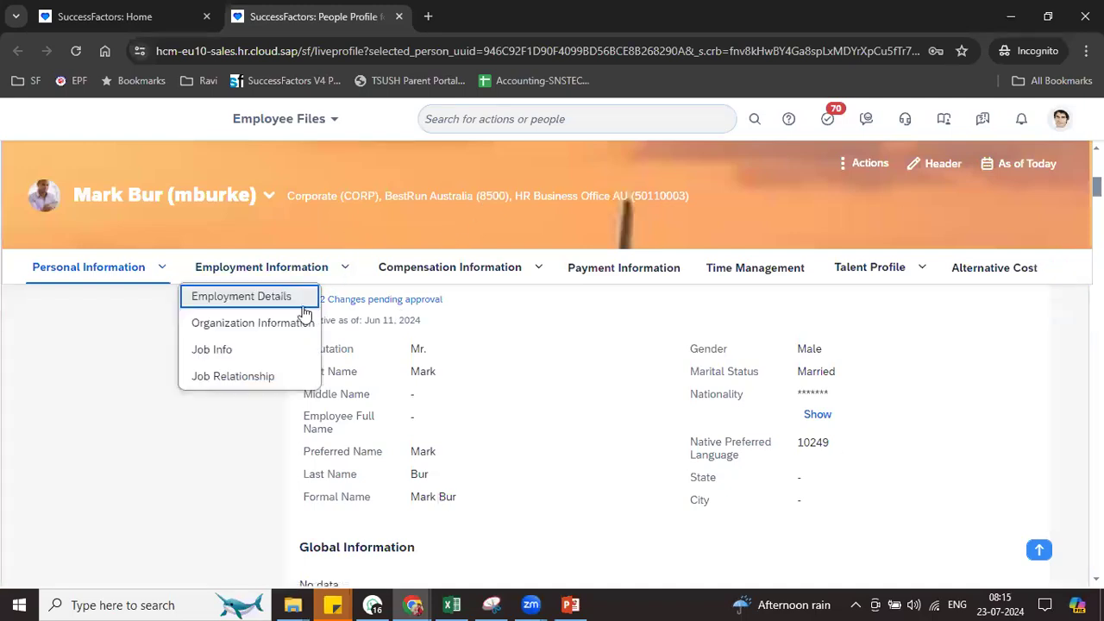
{"action": "left_click", "coordinate": [216, 347]}
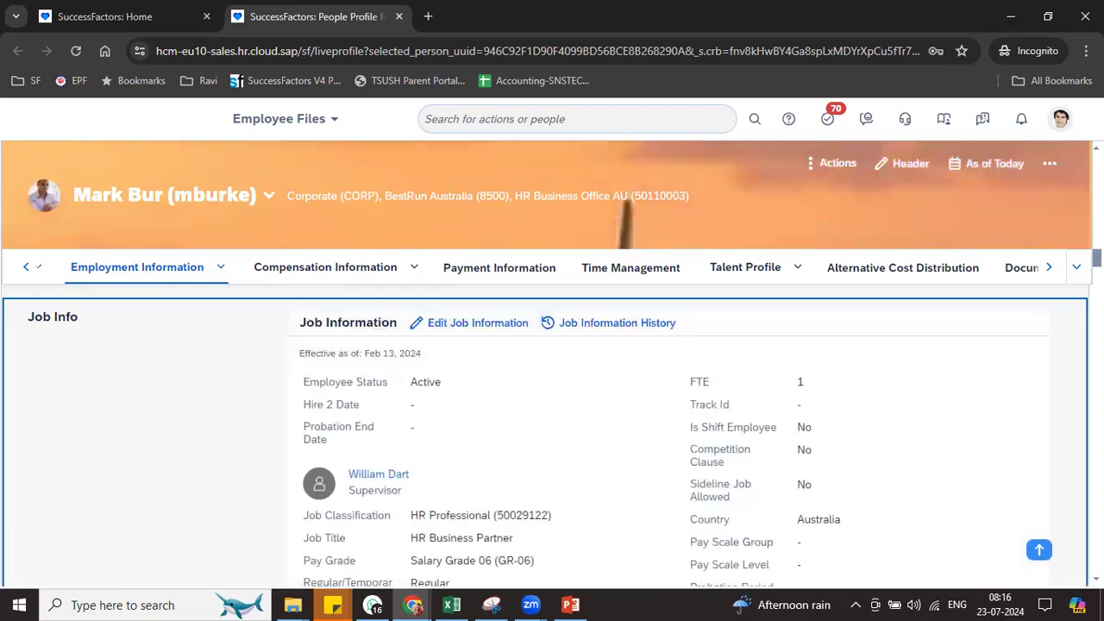
{"action": "left_click", "coordinate": [416, 273]}
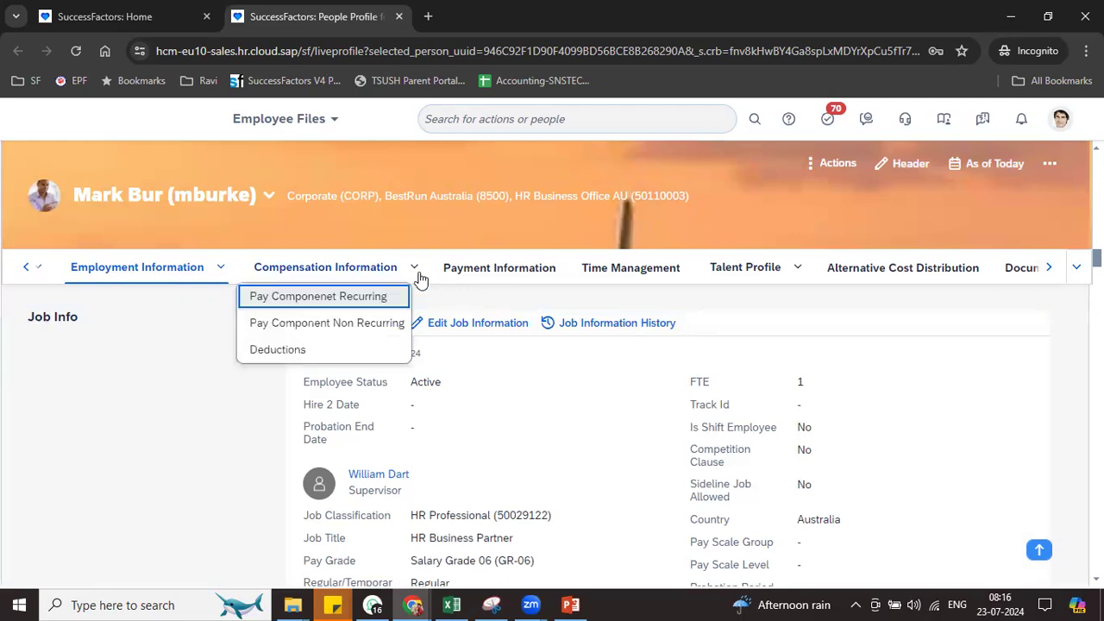
{"action": "left_click", "coordinate": [310, 297]}
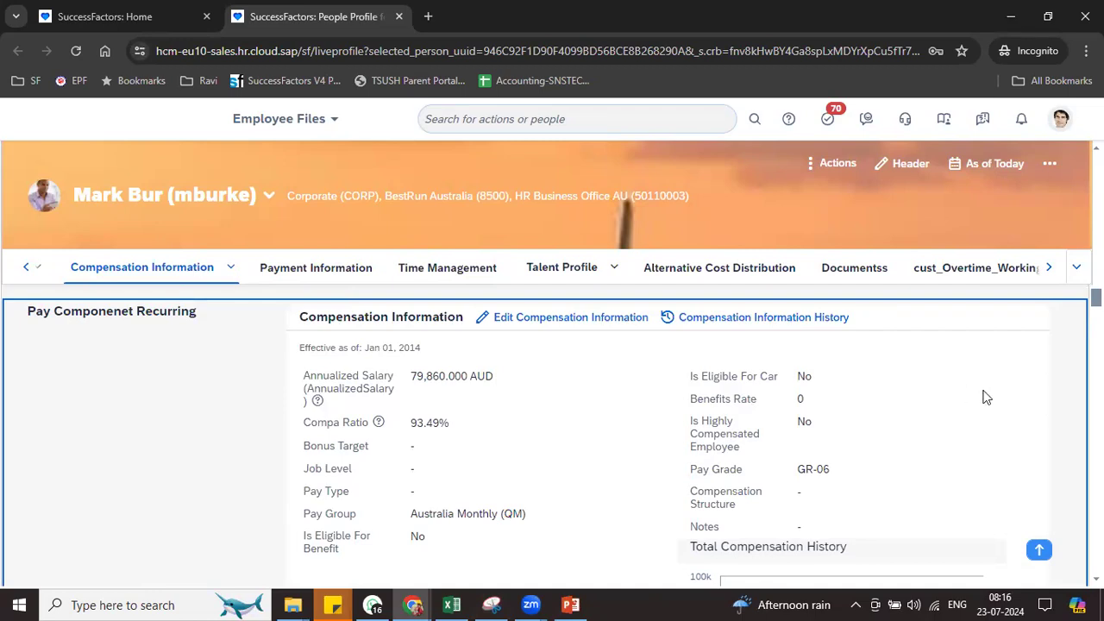
{"action": "scroll", "coordinate": [446, 207], "scroll_direction": "up", "scroll_amount": 15}
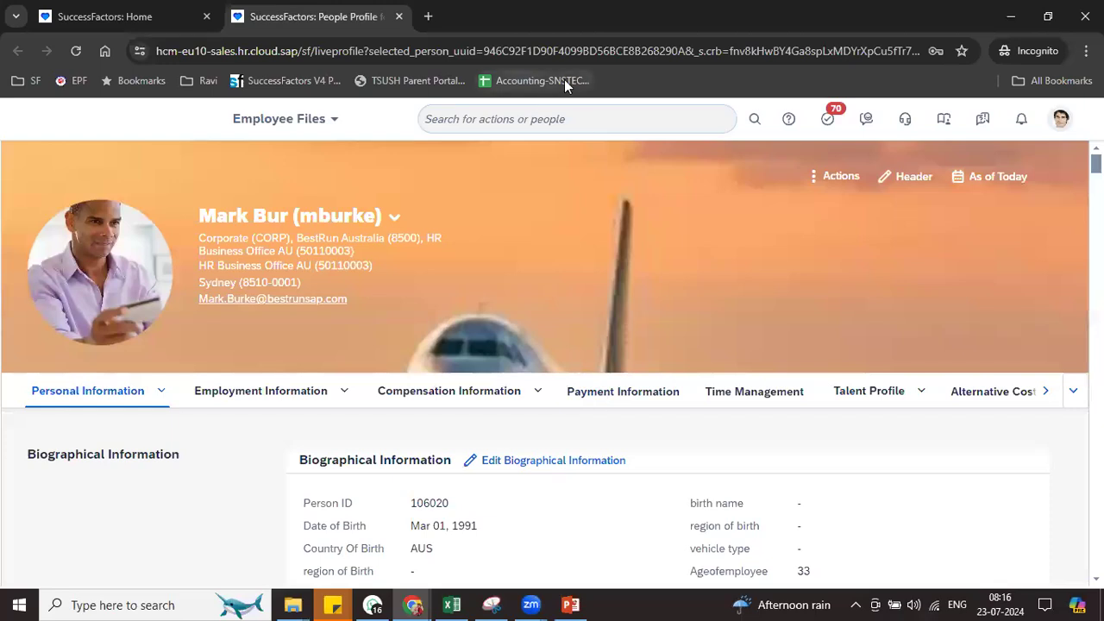
Duplicate the People Profile tab, compare both tabs, then bring up the Excel training workbook
{"action": "left_click", "coordinate": [984, 40]}
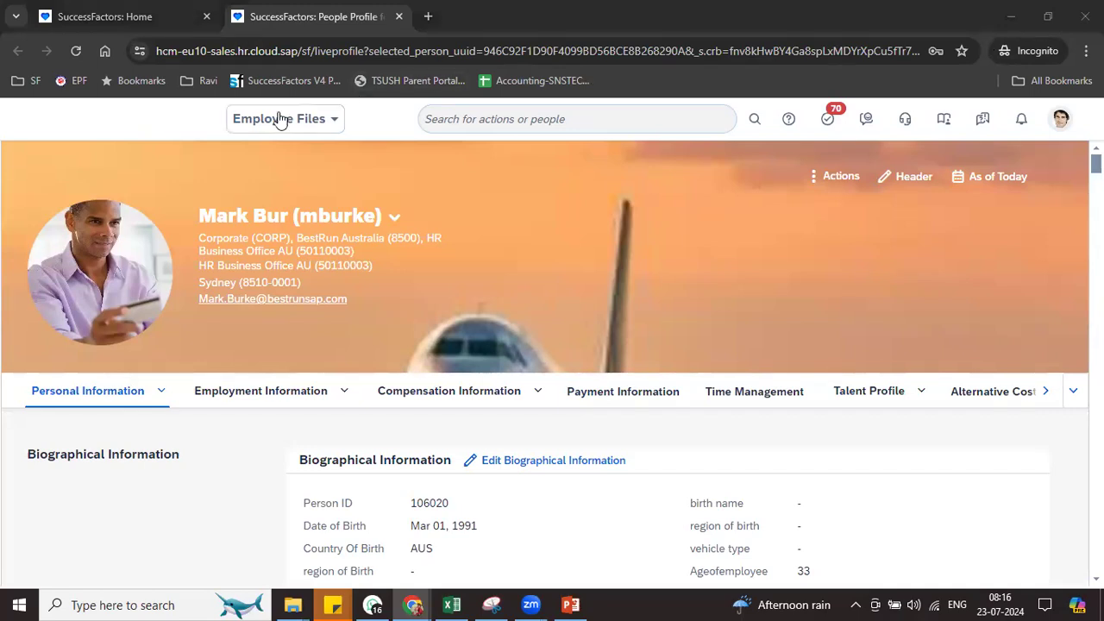
{"action": "right_click", "coordinate": [315, 21]}
{"action": "left_click", "coordinate": [381, 163]}
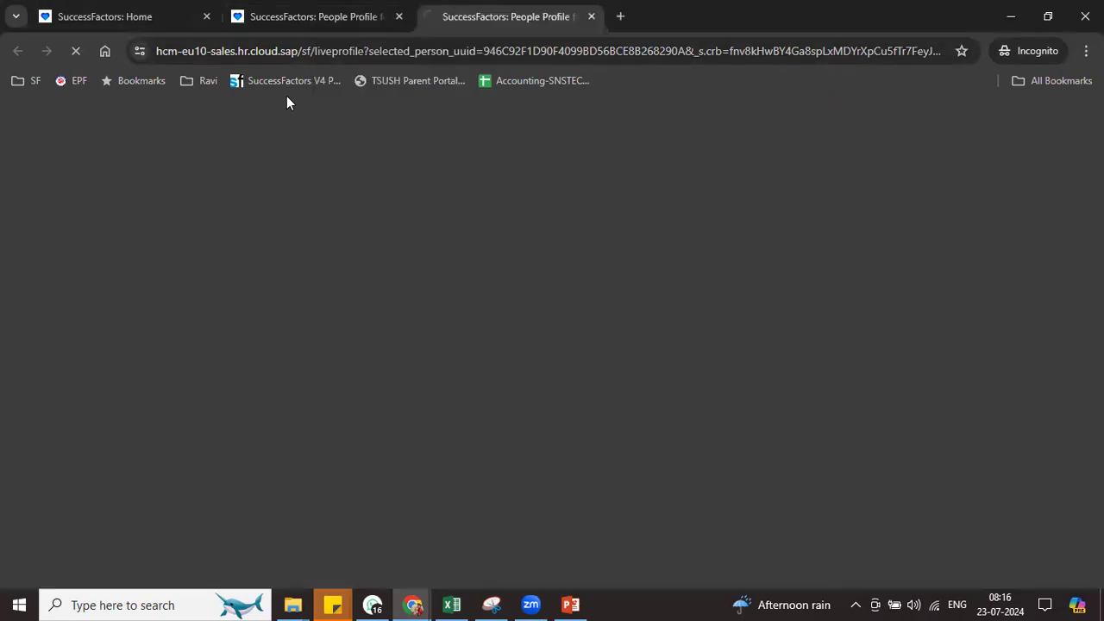
{"action": "left_click", "coordinate": [313, 17]}
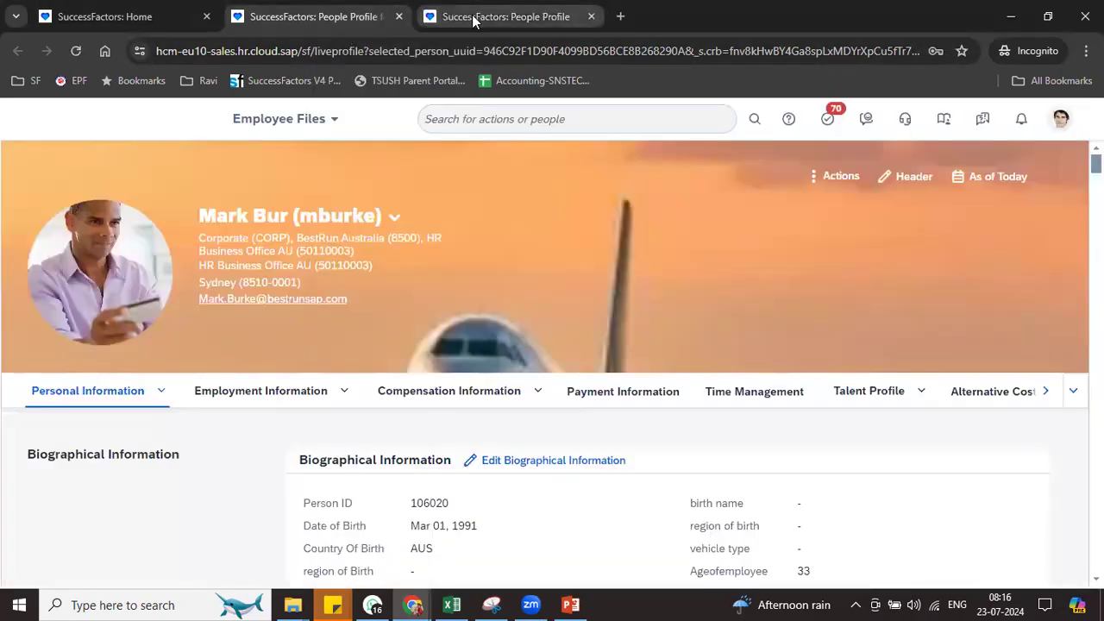
{"action": "left_click", "coordinate": [472, 21]}
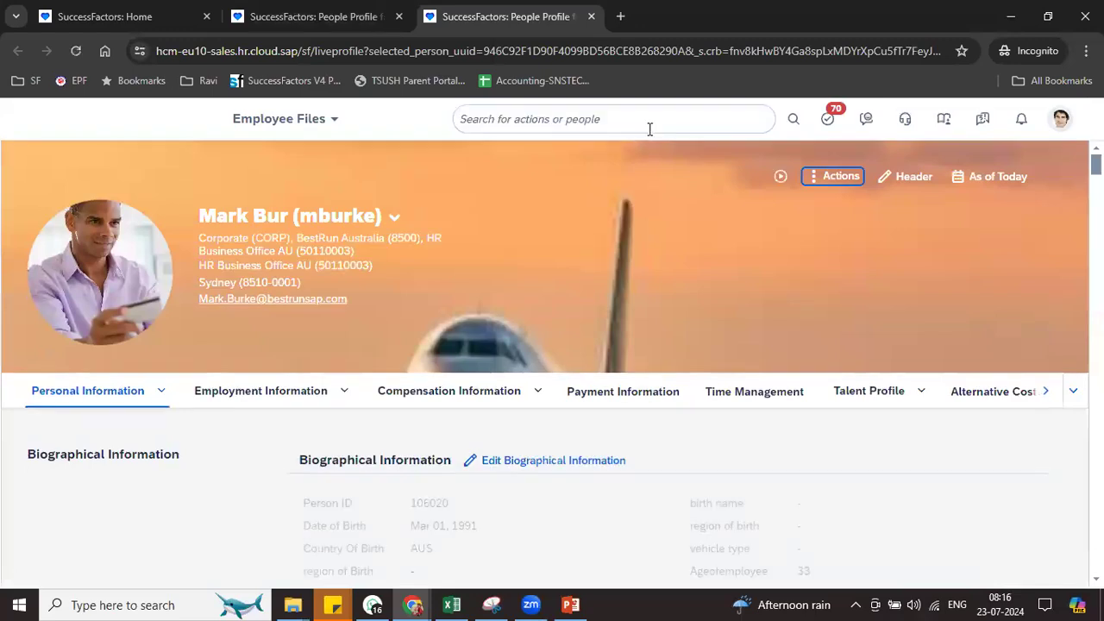
{"action": "left_click", "coordinate": [452, 605]}
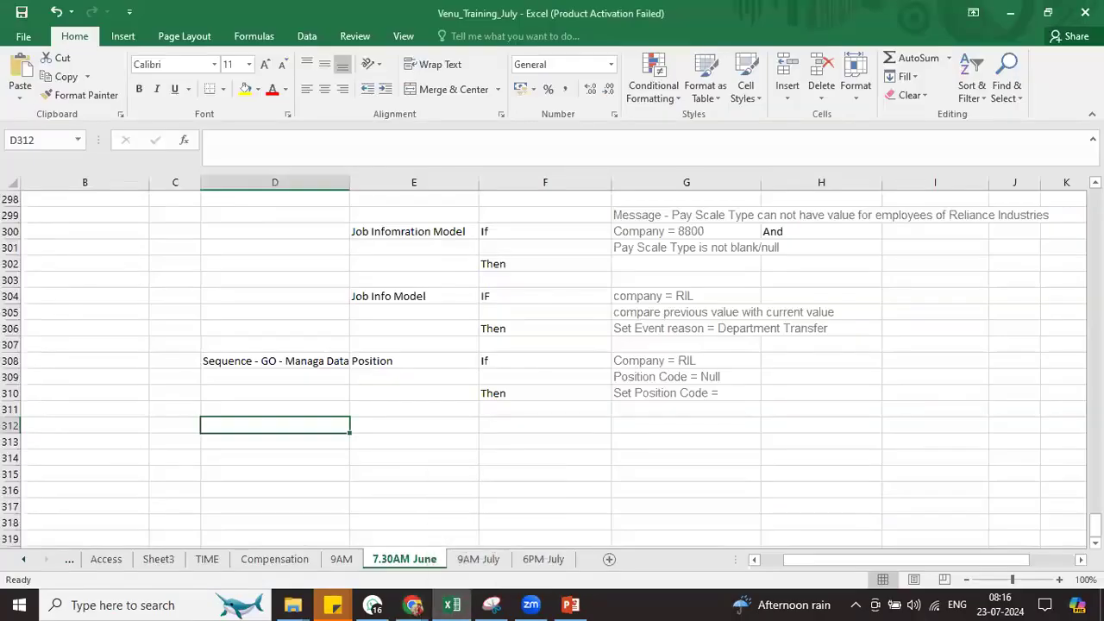
Select the Employee Objects row 155 entries for Generic Objects, Examples, Define and Maintain
{"action": "scroll", "coordinate": [552, 363], "scroll_direction": "up", "scroll_amount": 20}
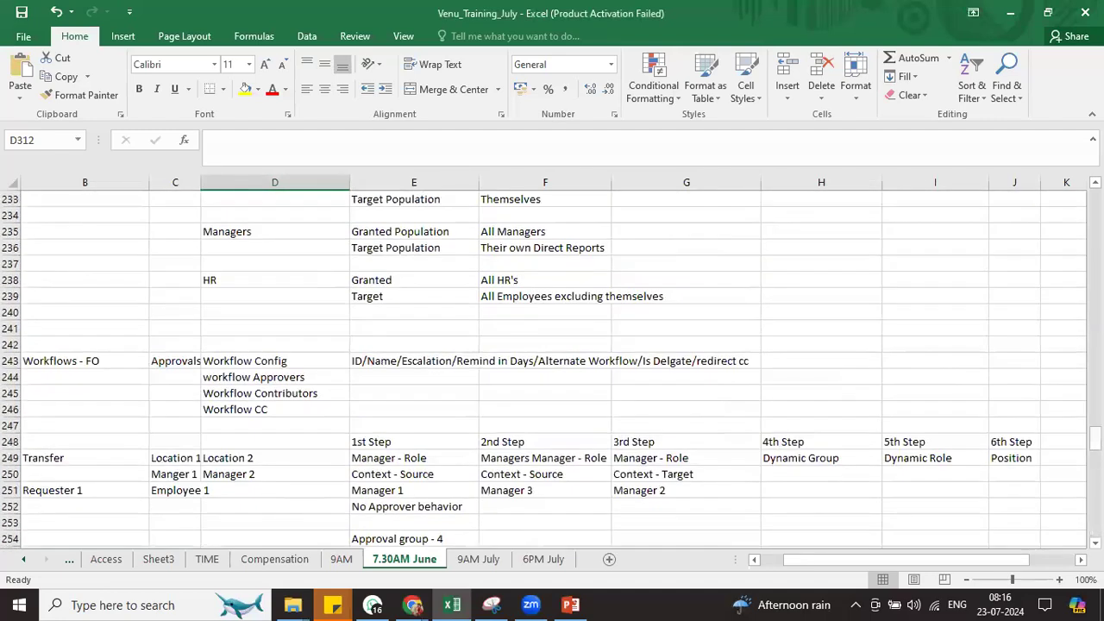
{"action": "scroll", "coordinate": [402, 280], "scroll_direction": "up", "scroll_amount": 8}
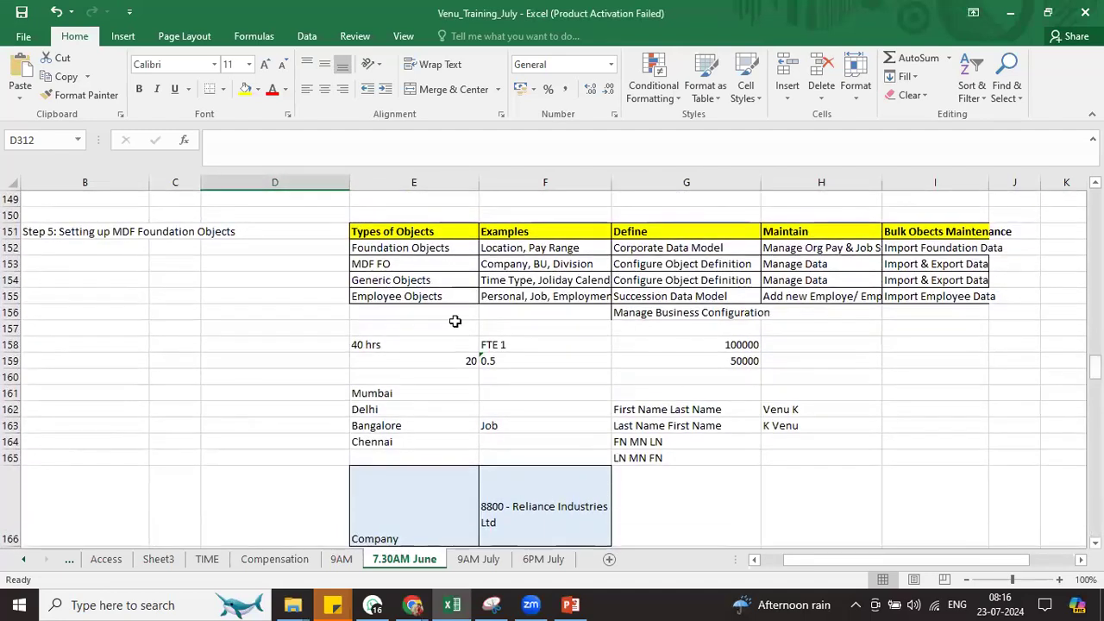
{"action": "left_click", "coordinate": [402, 279]}
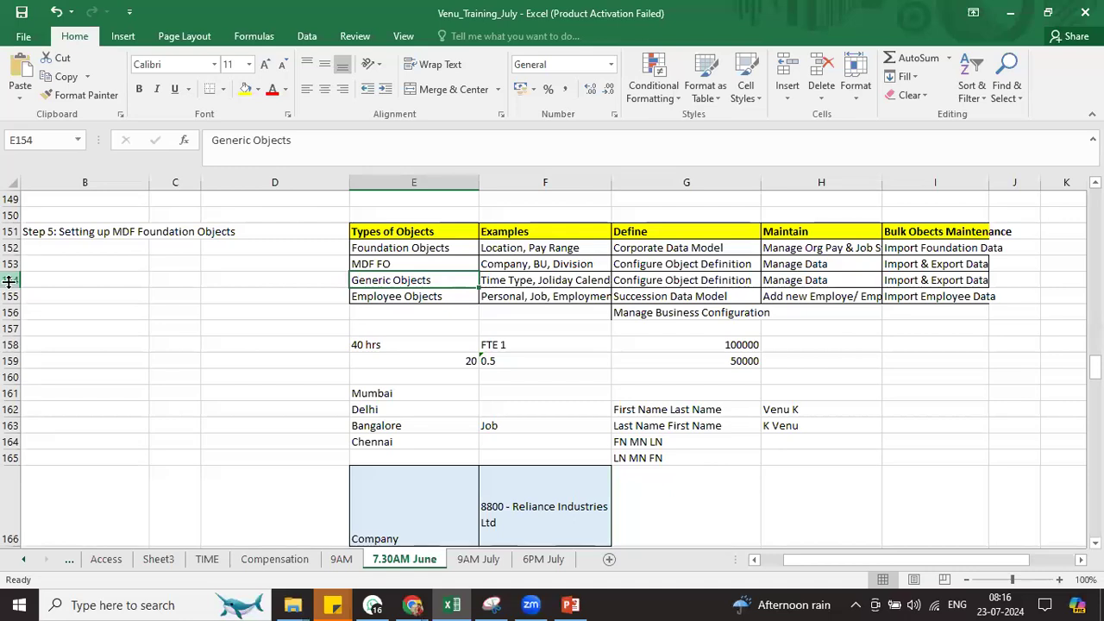
{"action": "left_click", "coordinate": [12, 296]}
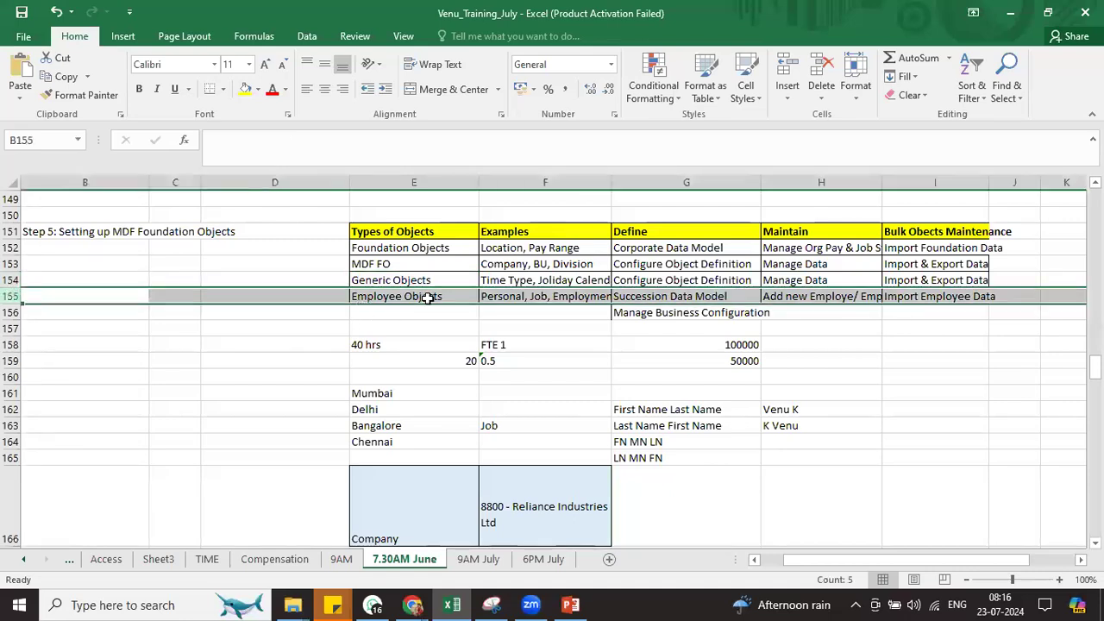
{"action": "left_click_drag", "start_coordinate": [524, 297], "coordinate": [651, 296]}
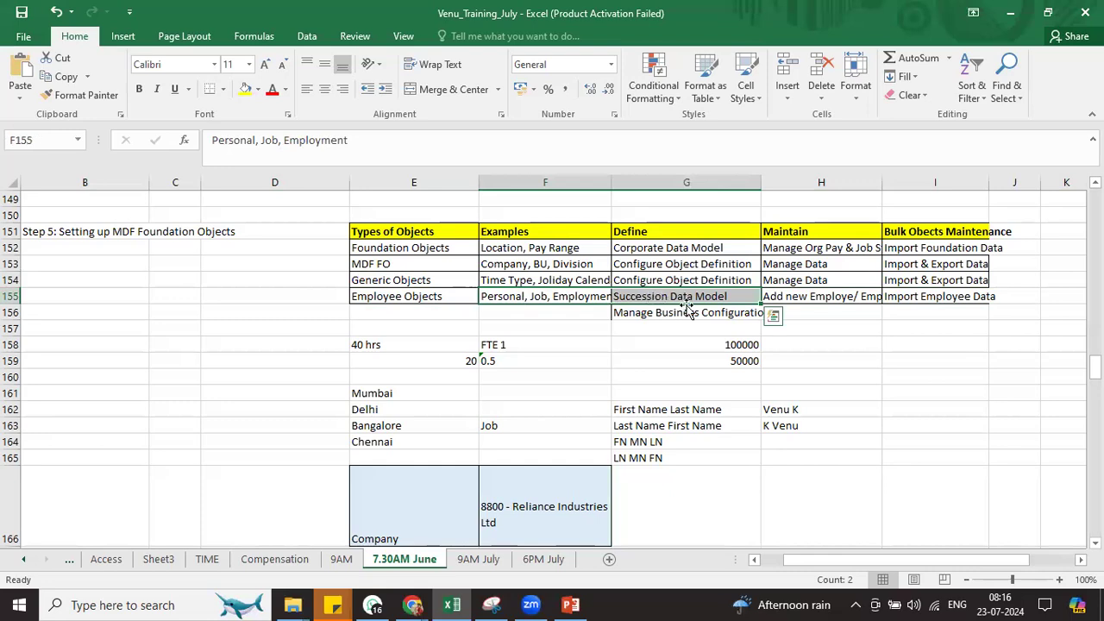
{"action": "left_click", "coordinate": [805, 296]}
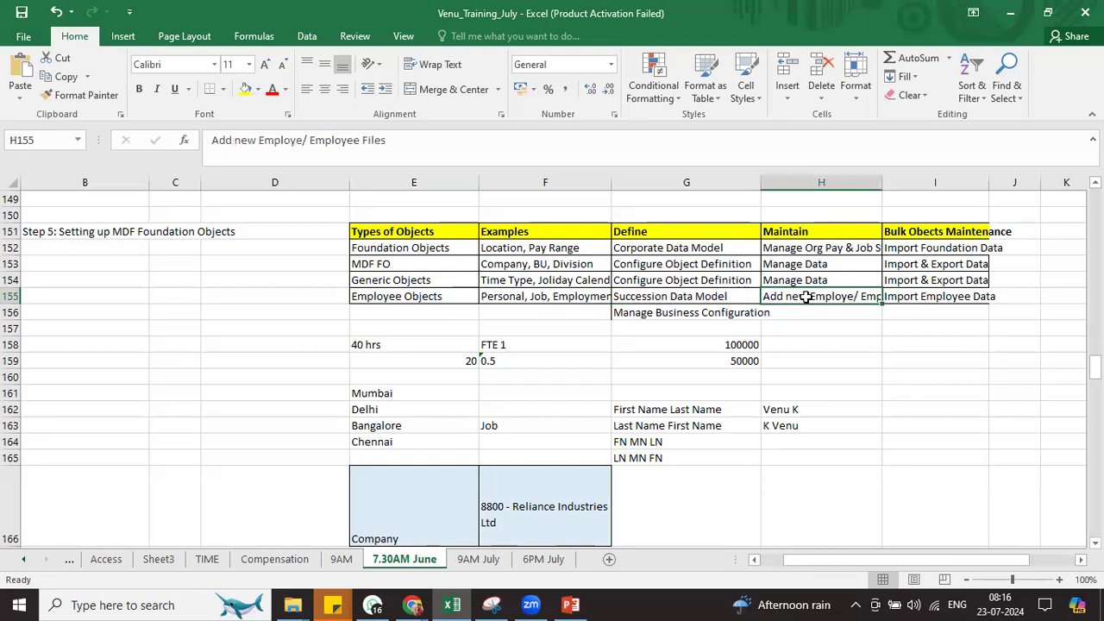
{"action": "left_click_drag", "start_coordinate": [402, 143], "coordinate": [208, 140]}
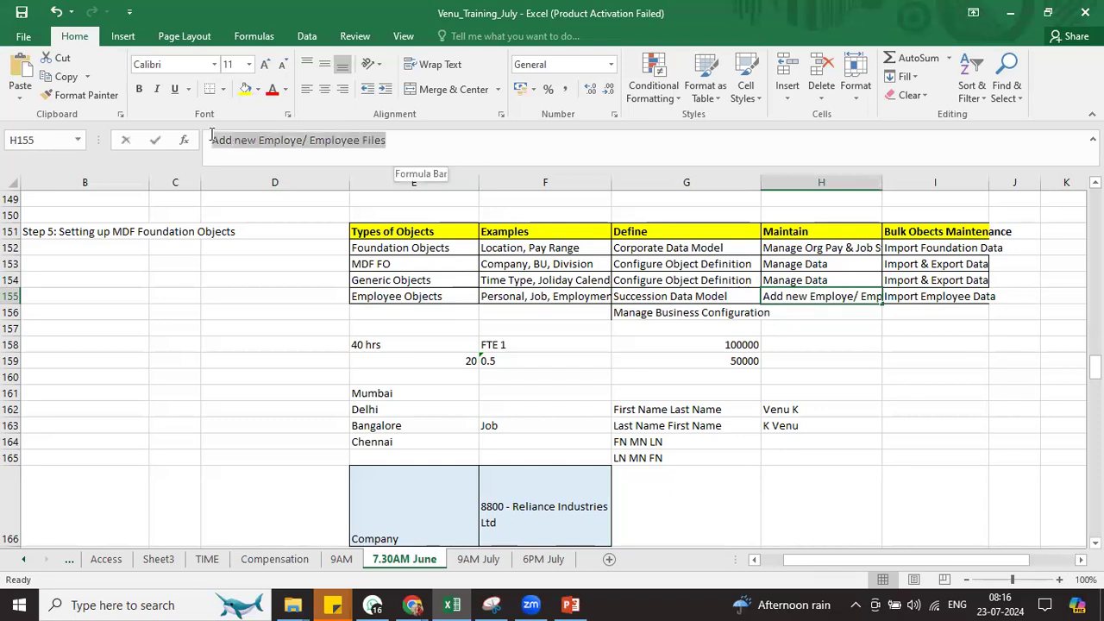
Read the Succession Data Model and Manage Business Configuration notes, then return to SuccessFactors
{"action": "key", "text": "alt+Tab"}
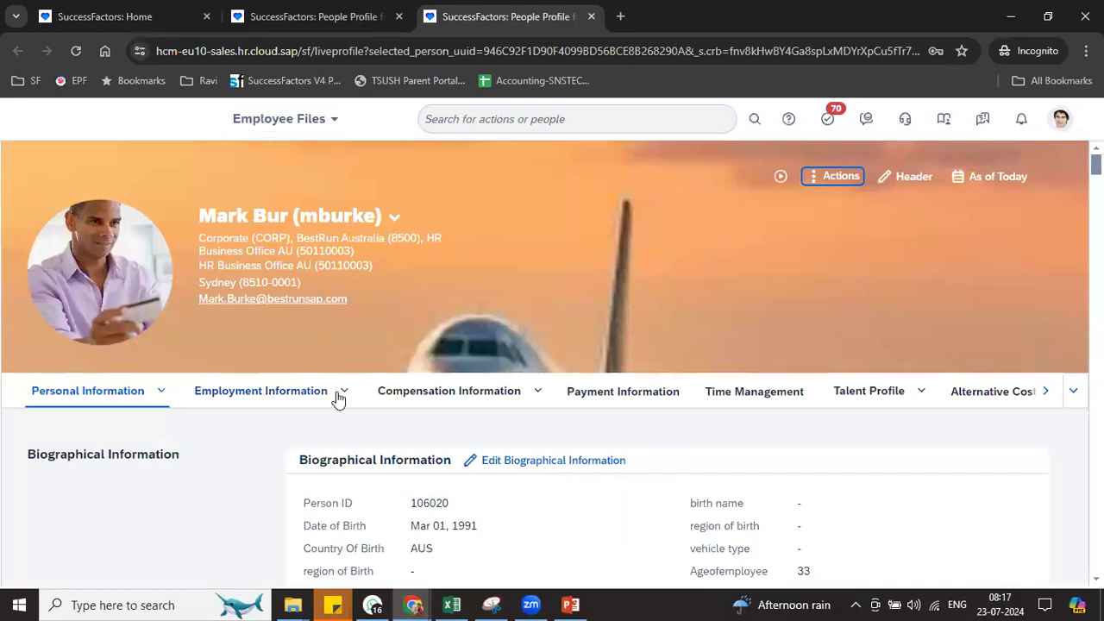
{"action": "key", "text": "alt+Tab"}
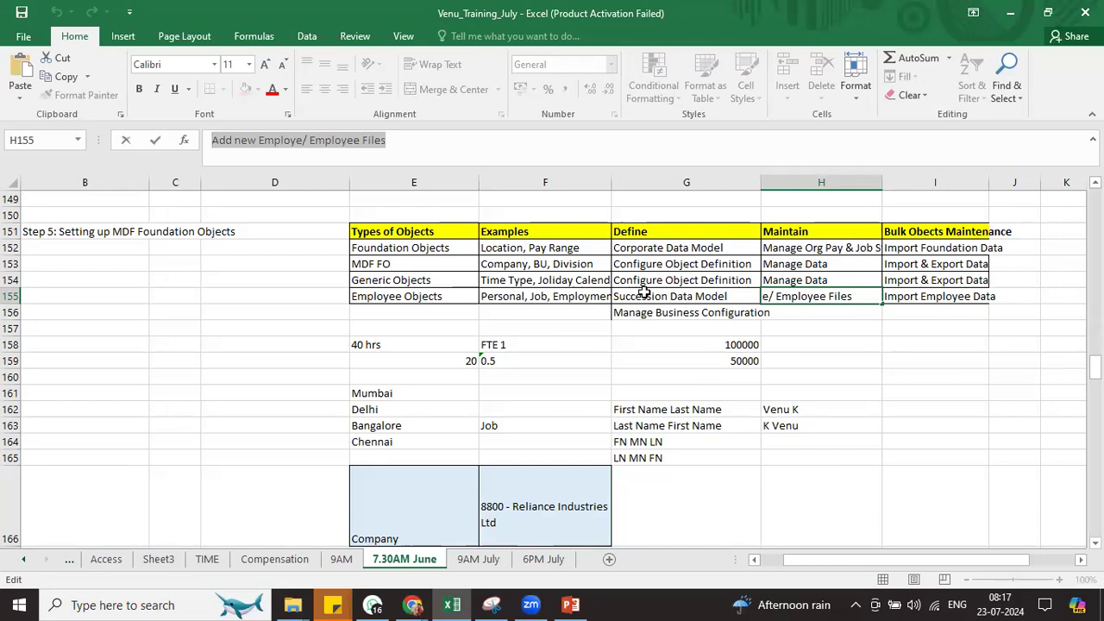
{"action": "left_click", "coordinate": [670, 296]}
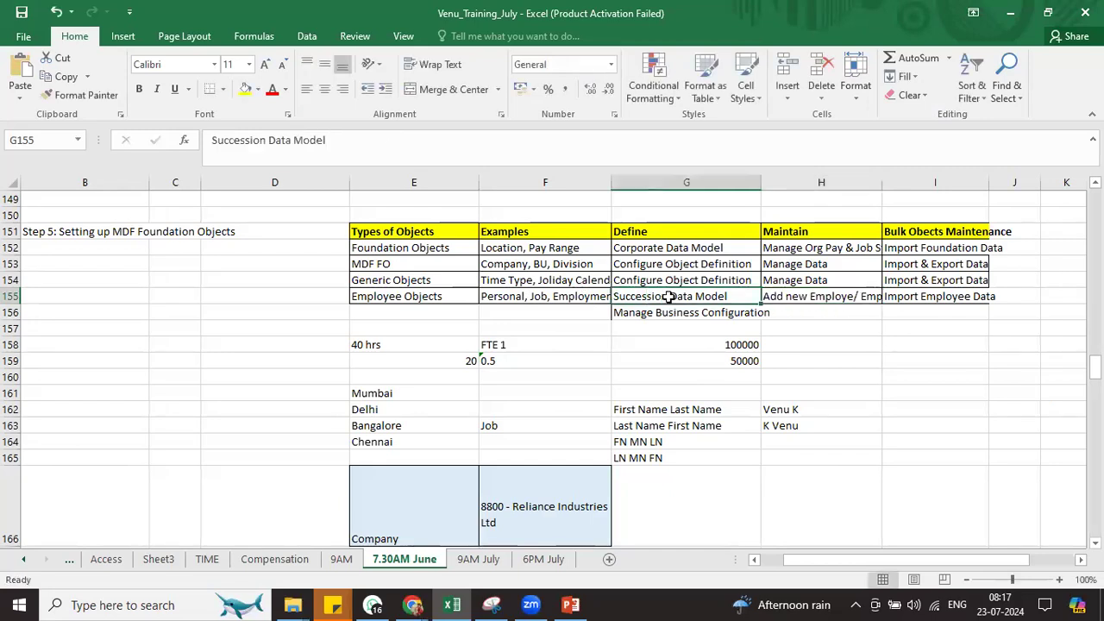
{"action": "left_click", "coordinate": [664, 312]}
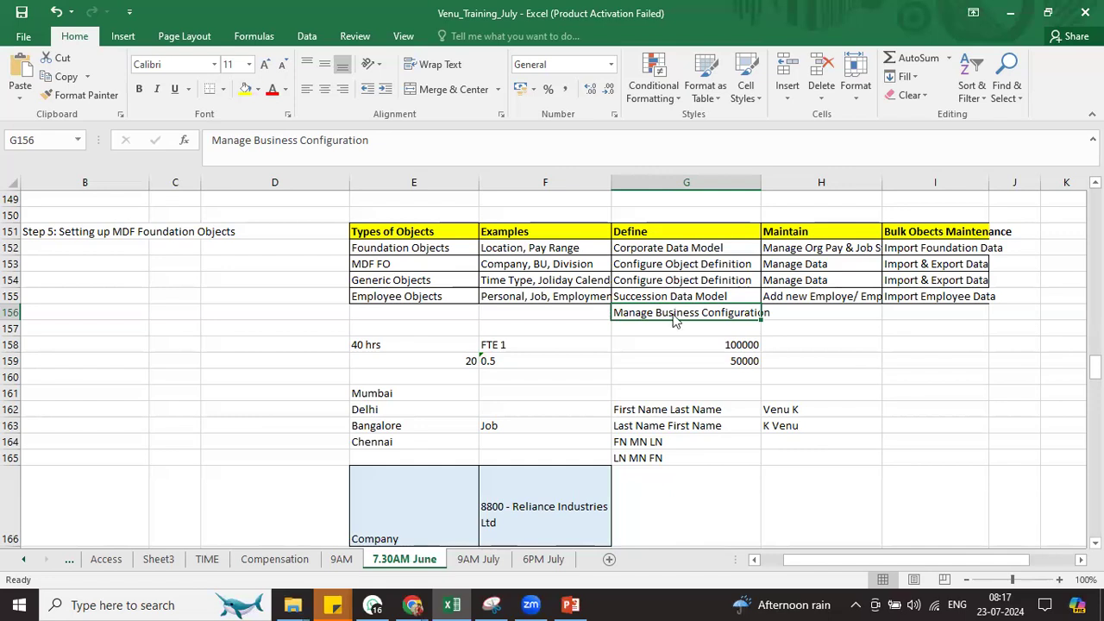
{"action": "key", "text": "alt+Tab"}
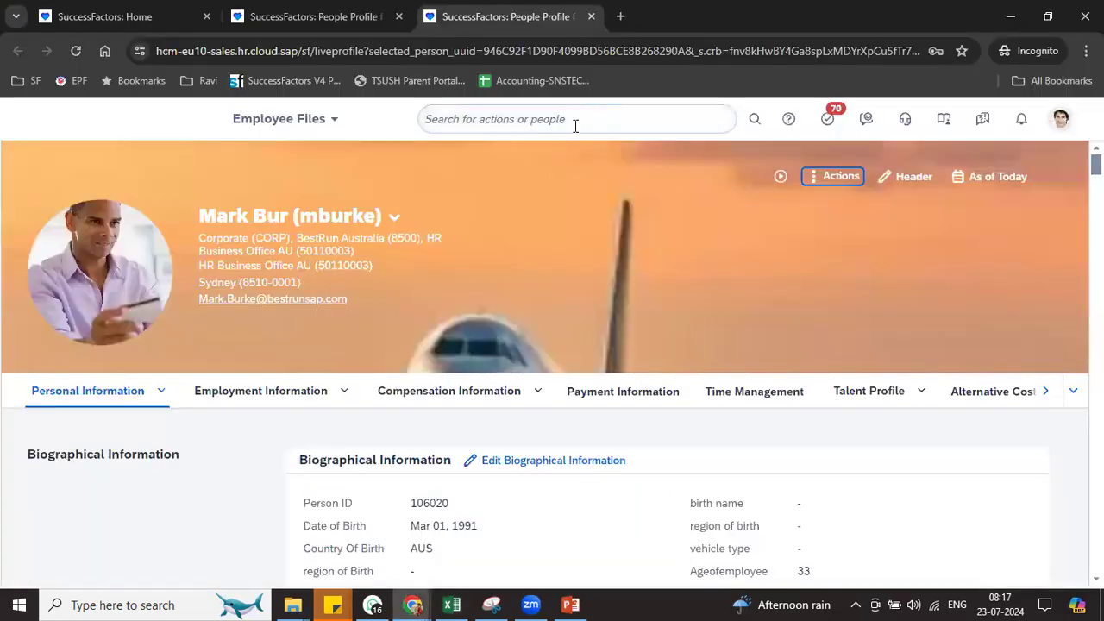
Search 'man bus con' and open Manage Business Configuration from the suggestions
{"action": "left_click", "coordinate": [575, 126]}
{"action": "type", "text": "man u"}
{"action": "key", "text": "BackSpace"}
{"action": "type", "text": "bu"}
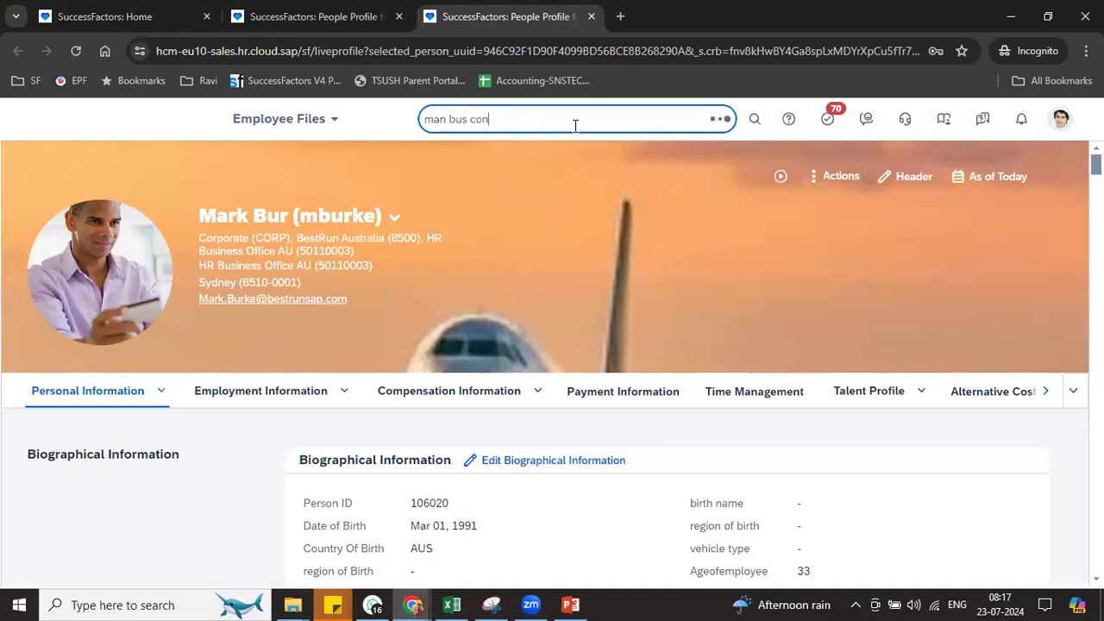
{"action": "type", "text": "s con"}
{"action": "left_click", "coordinate": [562, 184]}
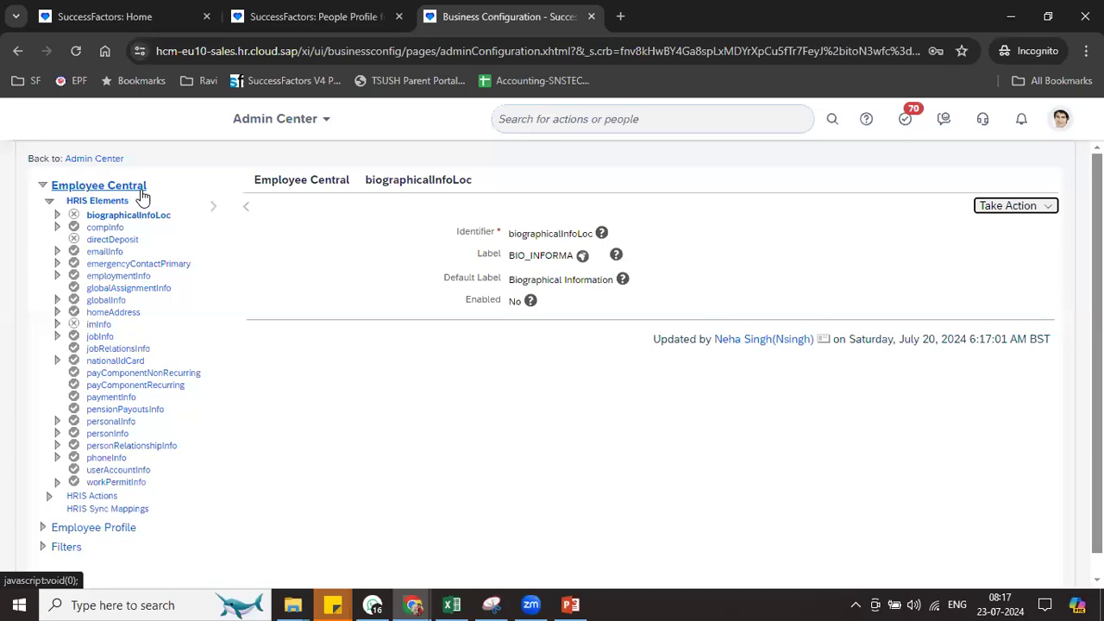
Open personalInfo and review its custom-string15 State and custom-string10 City fields
{"action": "left_click", "coordinate": [119, 423]}
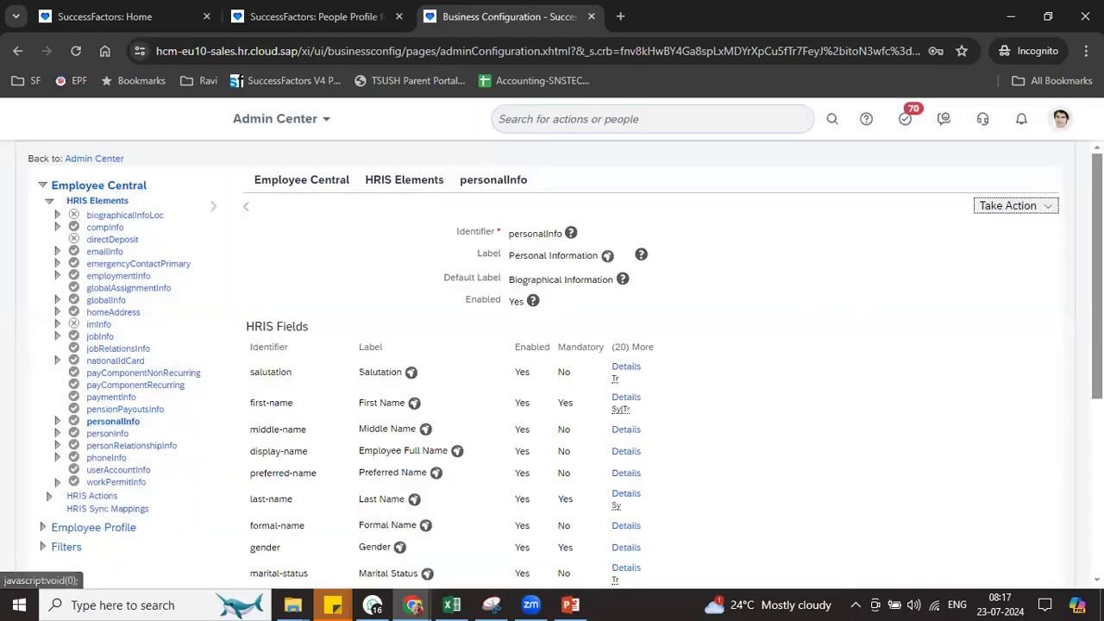
{"action": "scroll", "coordinate": [552, 363], "scroll_direction": "down", "scroll_amount": 3}
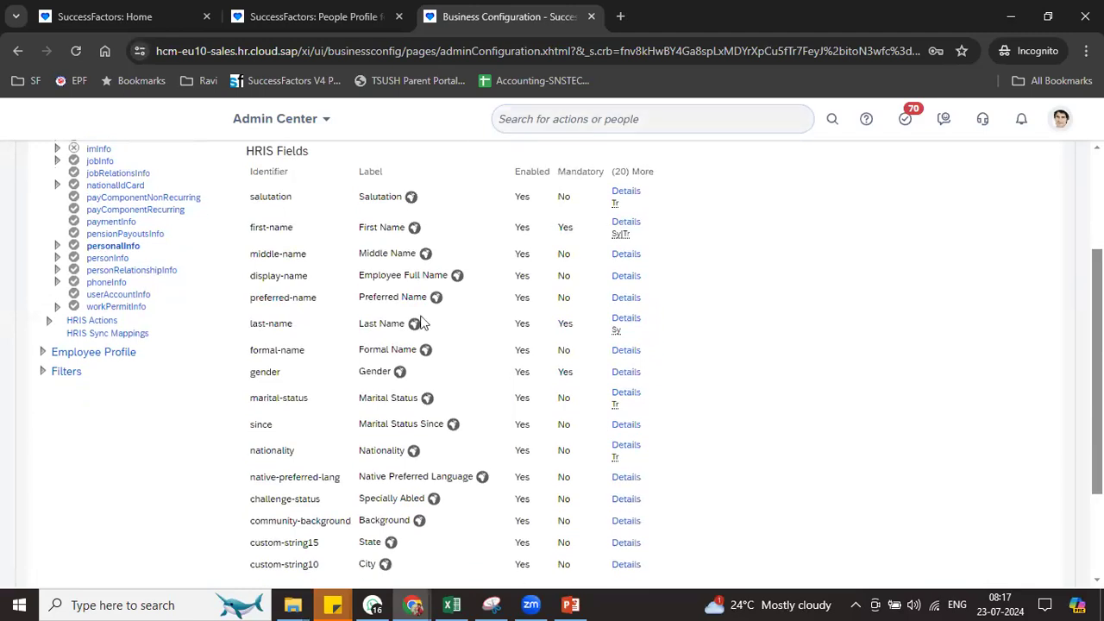
{"action": "left_click_drag", "start_coordinate": [264, 545], "coordinate": [384, 549]}
{"action": "left_click_drag", "start_coordinate": [267, 566], "coordinate": [340, 565]}
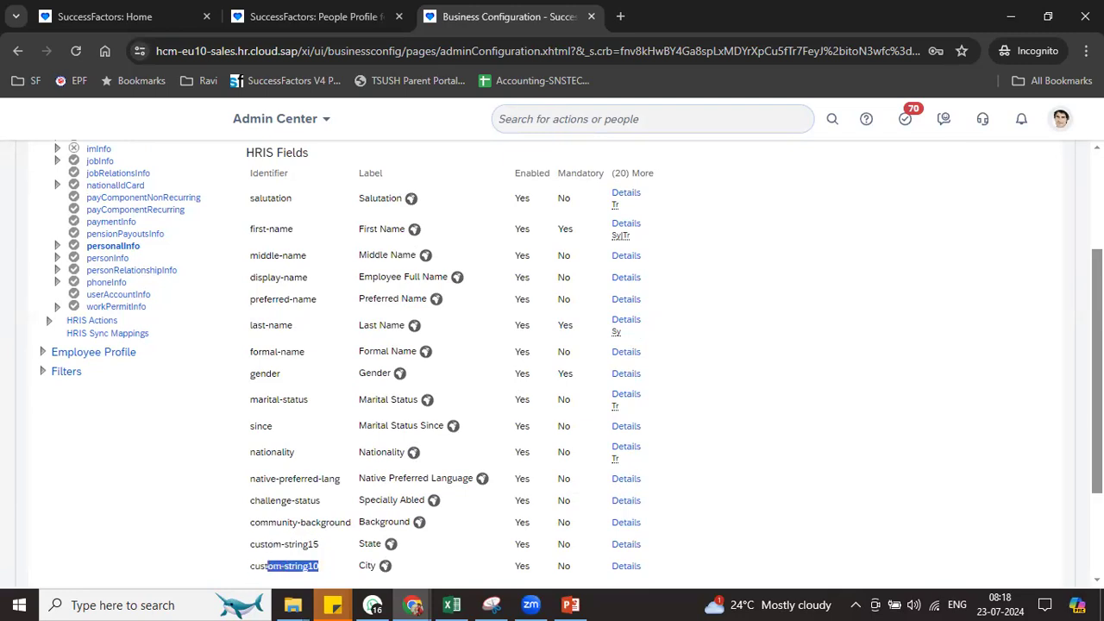
{"action": "scroll", "coordinate": [569, 362], "scroll_direction": "down", "scroll_amount": 2}
{"action": "scroll", "coordinate": [570, 362], "scroll_direction": "up", "scroll_amount": 3}
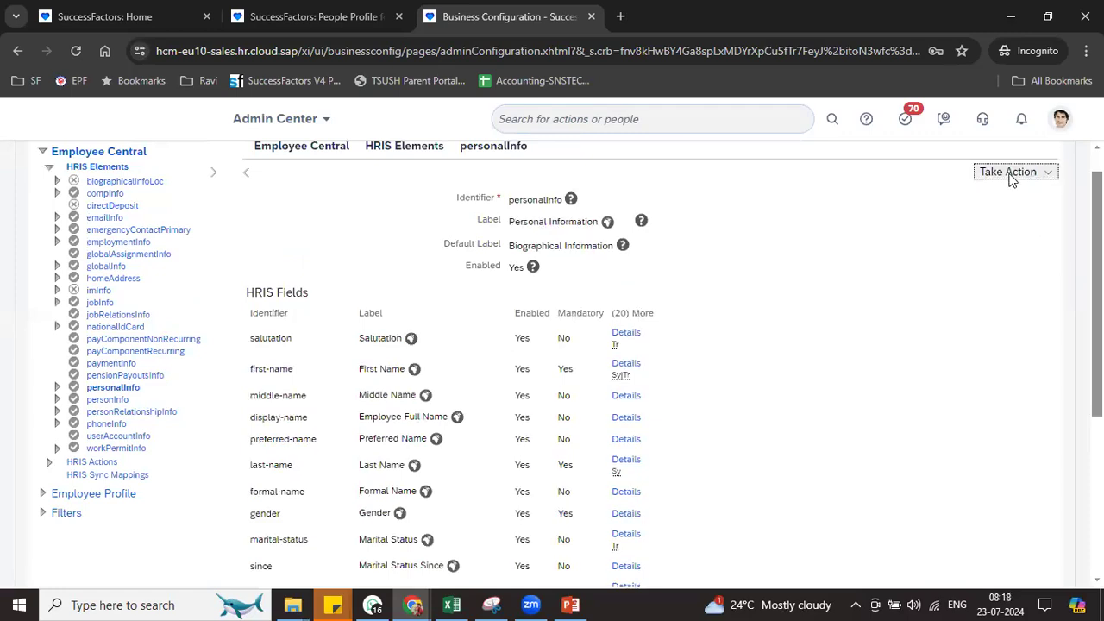
{"action": "left_click", "coordinate": [1010, 172]}
Make a correction to personalInfo and delete the custom-string15 State and custom-string10 City rows
{"action": "left_click", "coordinate": [897, 194]}
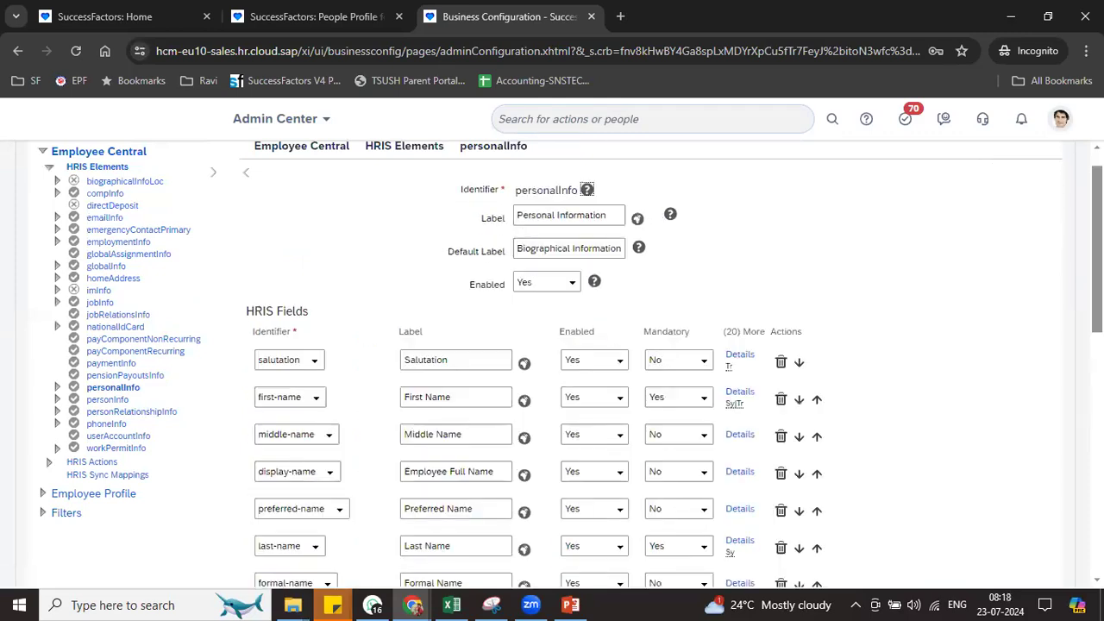
{"action": "scroll", "coordinate": [907, 388], "scroll_direction": "down", "scroll_amount": 6}
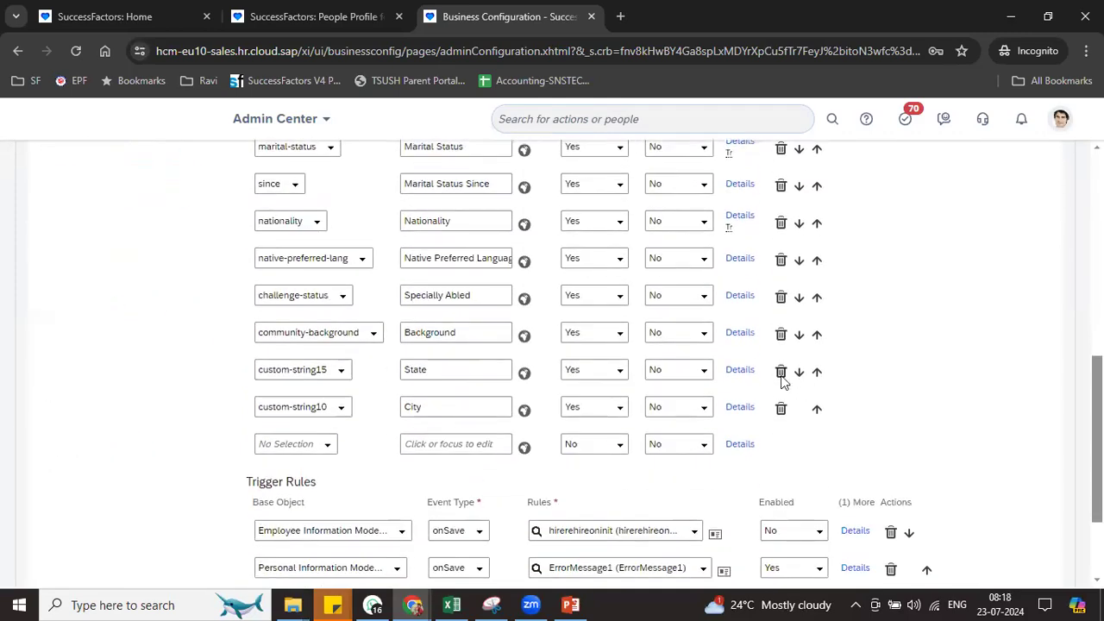
{"action": "left_click", "coordinate": [781, 373]}
{"action": "left_click", "coordinate": [781, 372]}
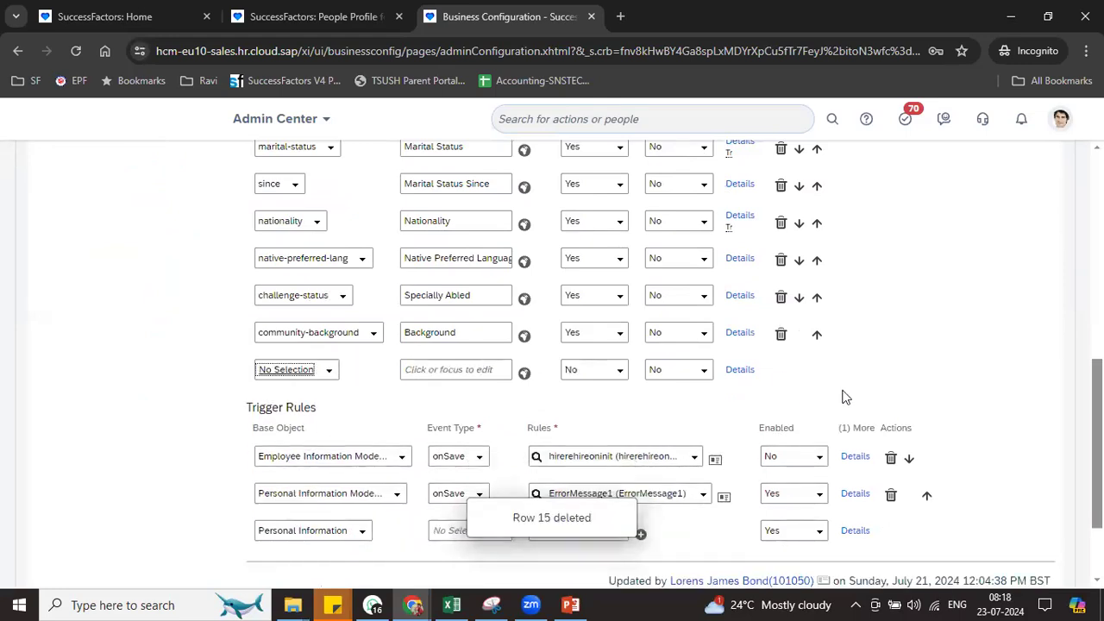
Add custom-string1, custom-string2 and custom-date1 as new field rows
{"action": "left_click", "coordinate": [329, 370]}
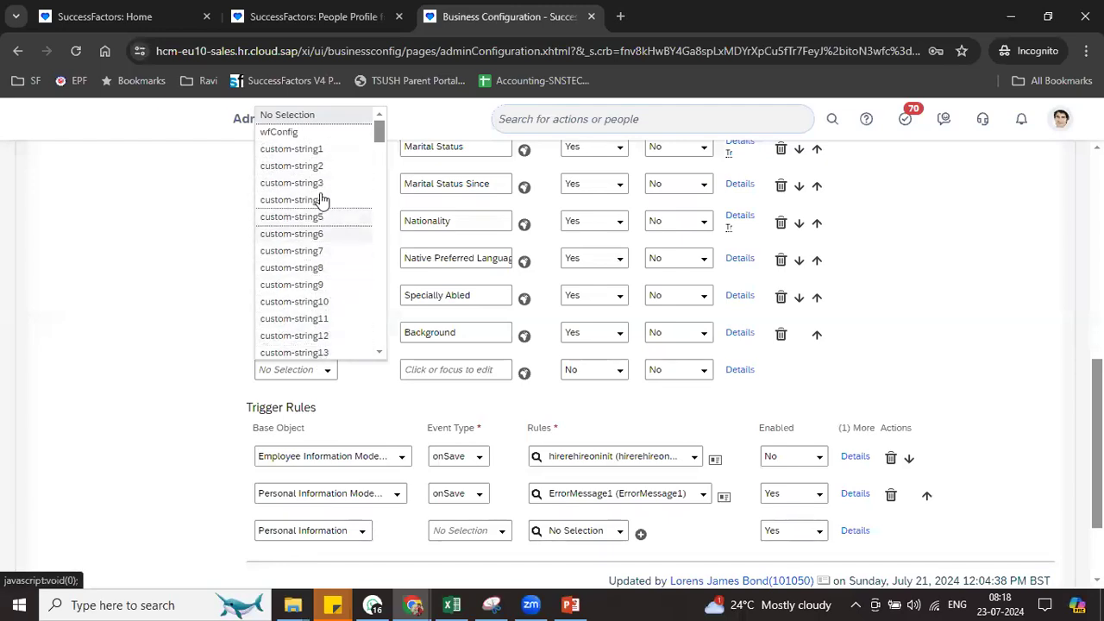
{"action": "left_click", "coordinate": [316, 150]}
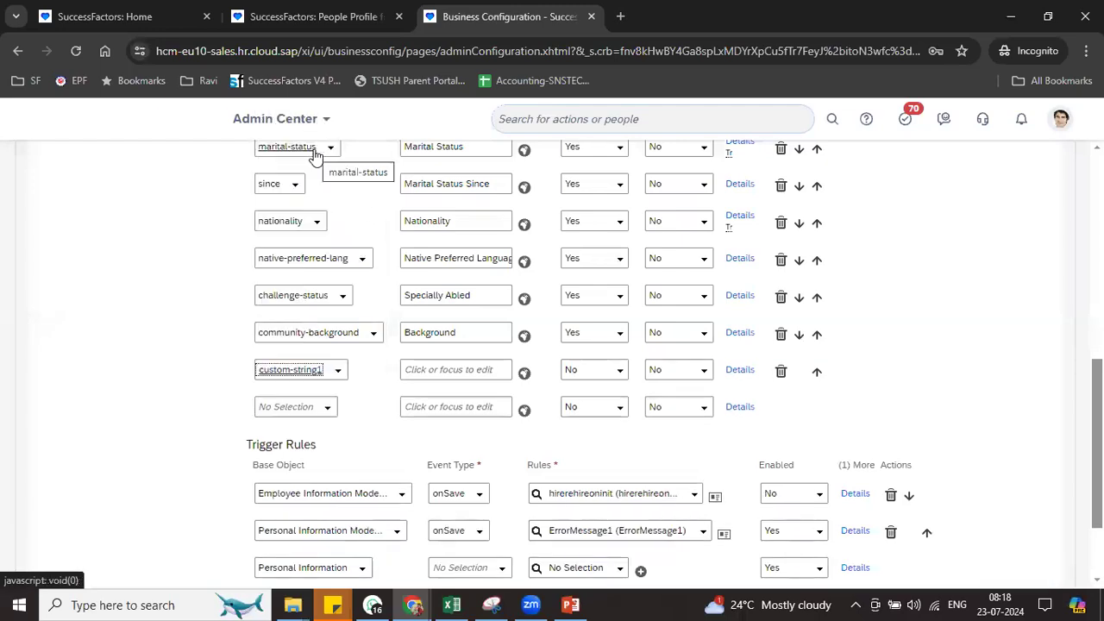
{"action": "left_click", "coordinate": [331, 408]}
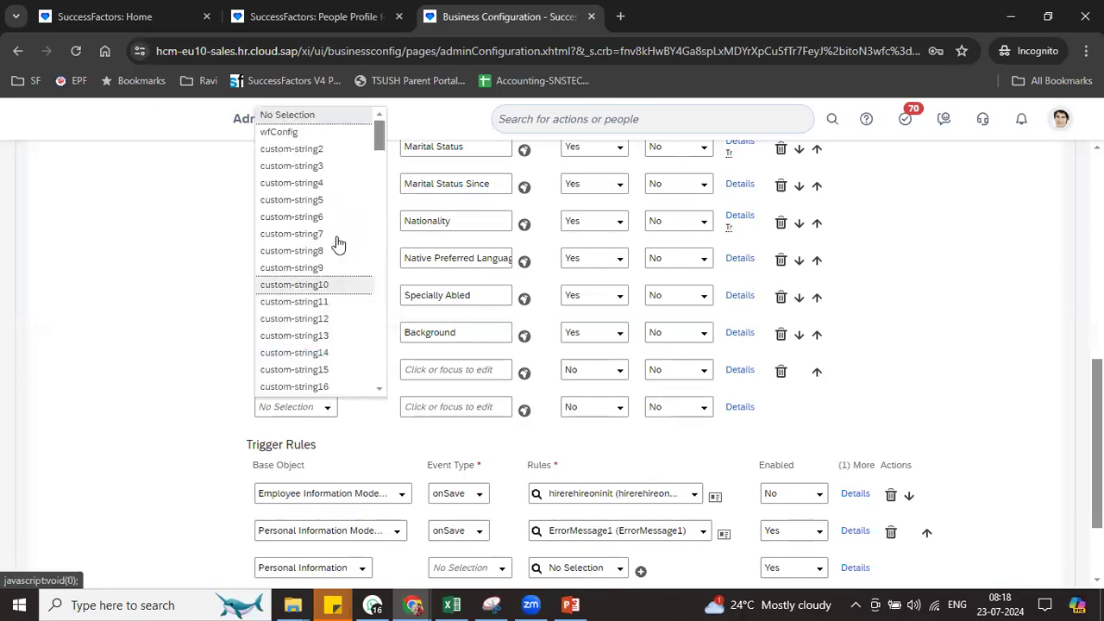
{"action": "left_click", "coordinate": [325, 149]}
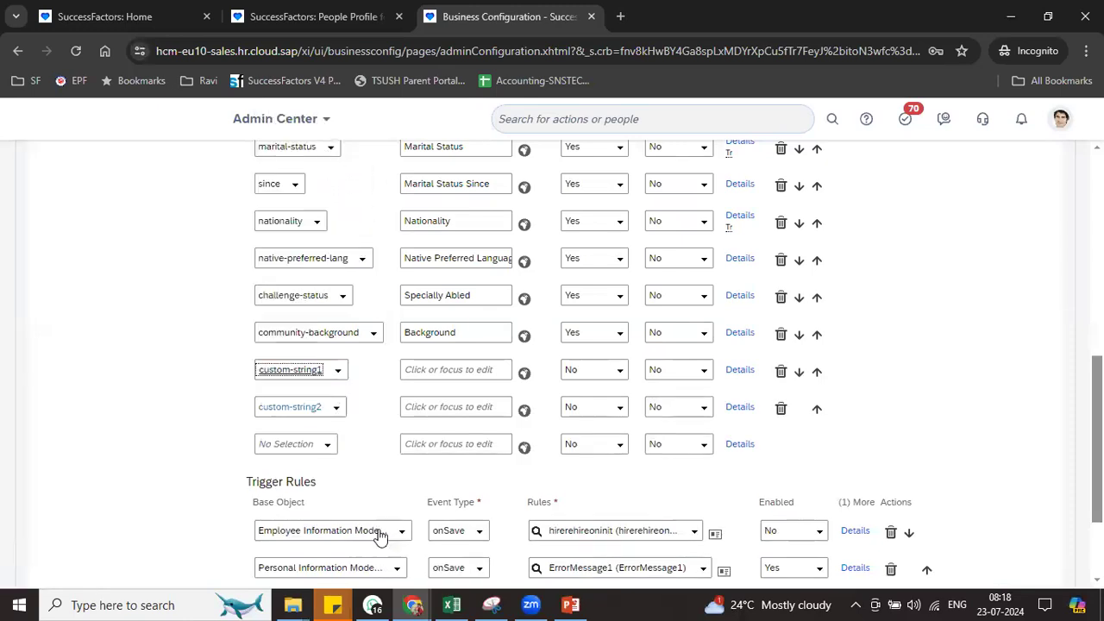
{"action": "left_click", "coordinate": [328, 447]}
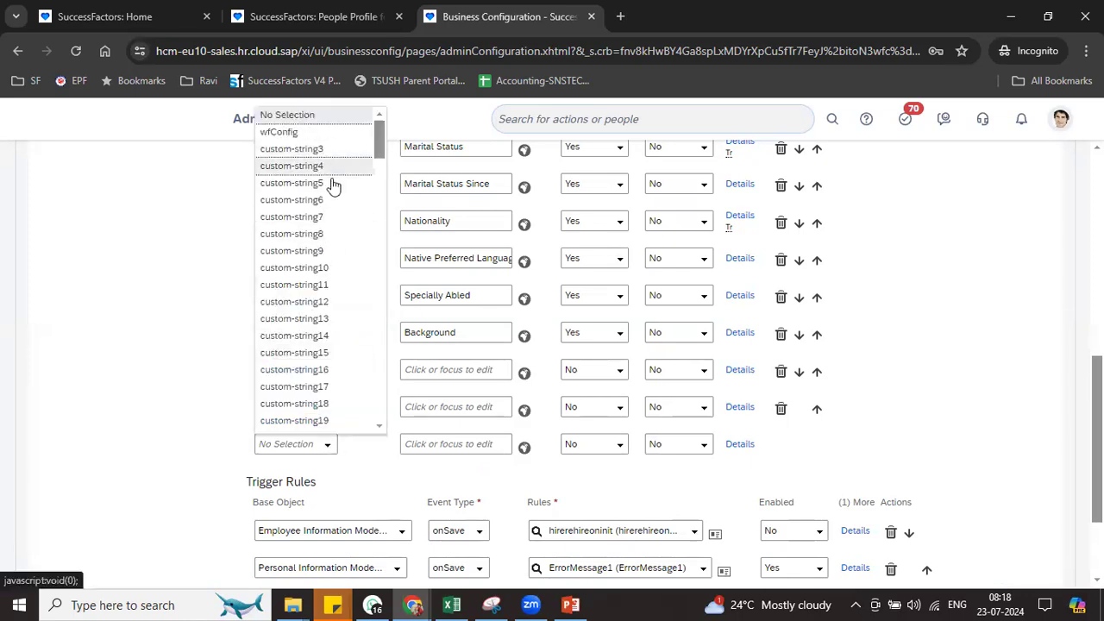
{"action": "left_click_drag", "start_coordinate": [380, 153], "coordinate": [380, 176]}
{"action": "left_click", "coordinate": [319, 234]}
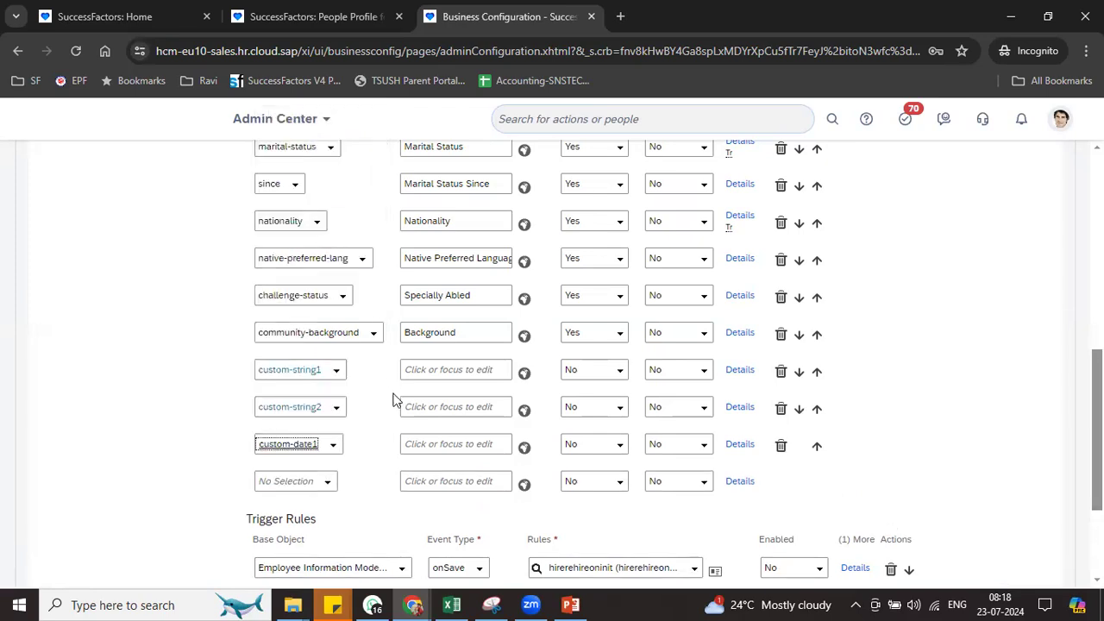
Set custom-string1's Enabled to Yes and open its Details
{"action": "left_click", "coordinate": [428, 370]}
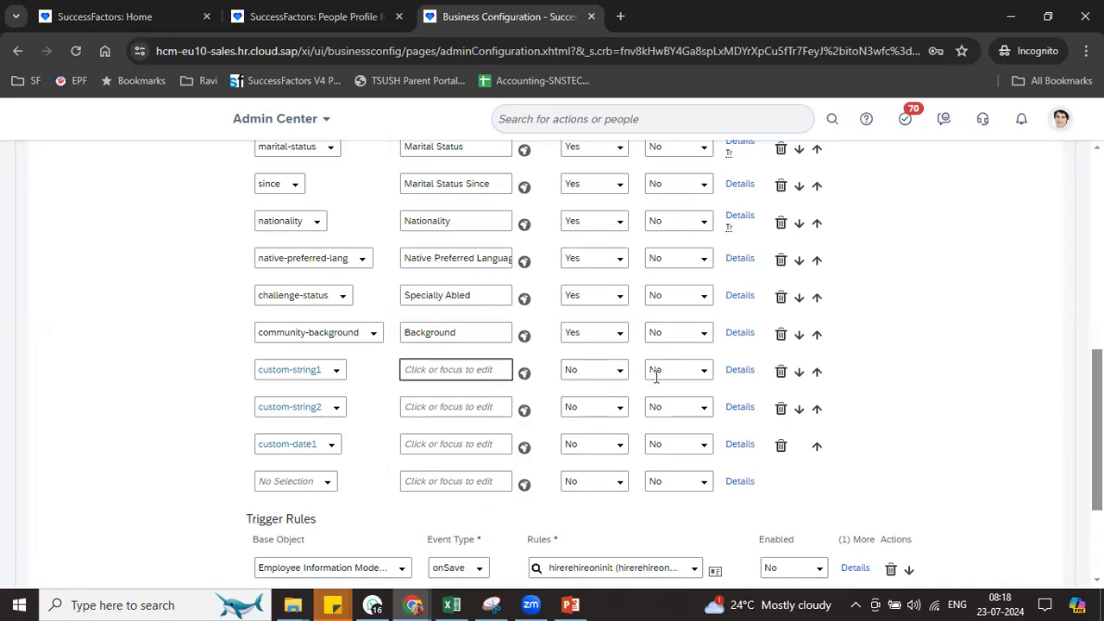
{"action": "left_click", "coordinate": [628, 371]}
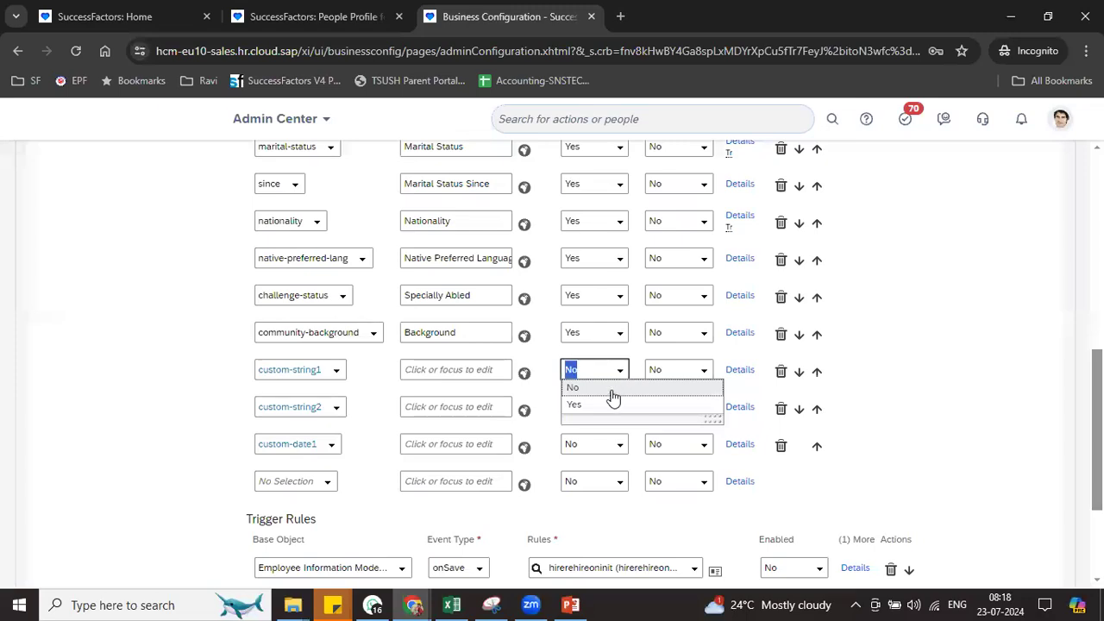
{"action": "left_click", "coordinate": [604, 406]}
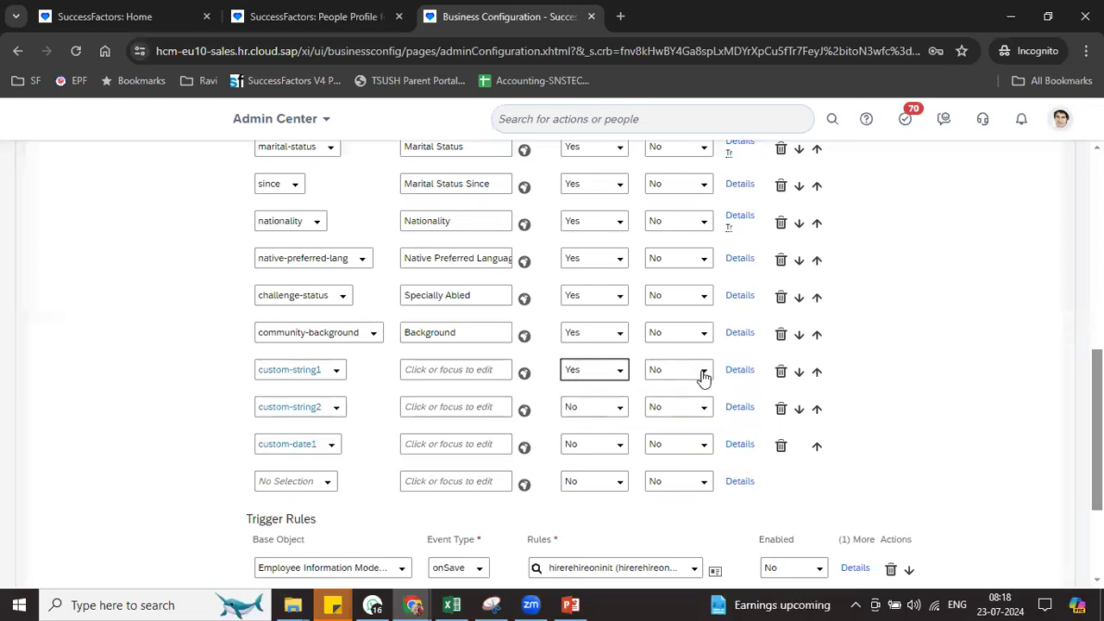
{"action": "left_click", "coordinate": [700, 371]}
{"action": "left_click", "coordinate": [740, 371]}
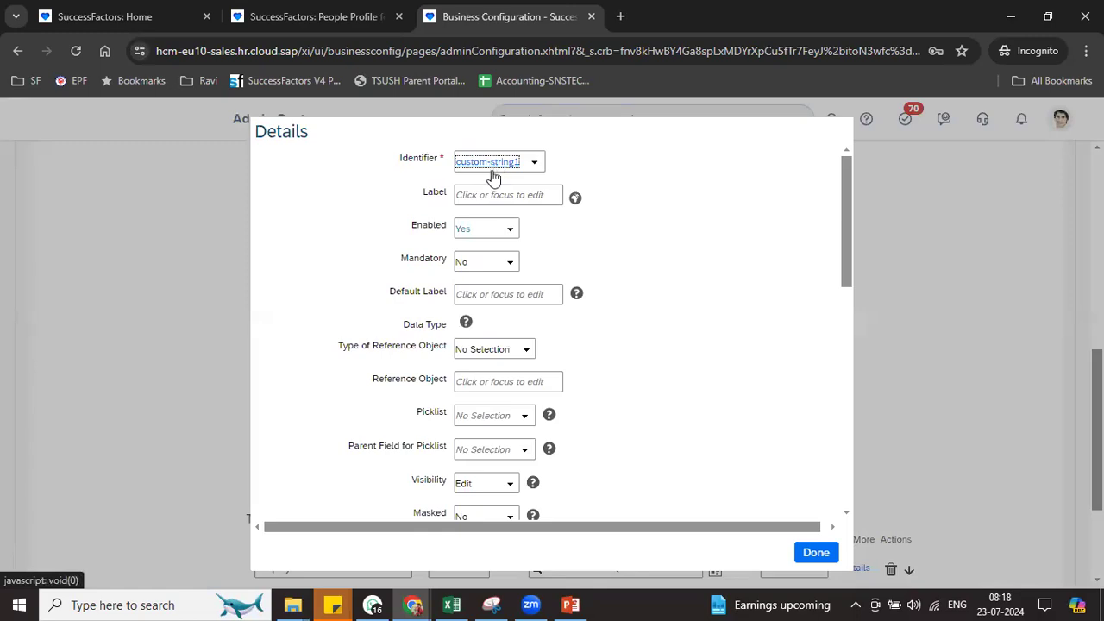
Make custom-string1 reference a Picklist, choosing the Gender picklist
{"action": "left_click_drag", "start_coordinate": [423, 194], "coordinate": [452, 197]}
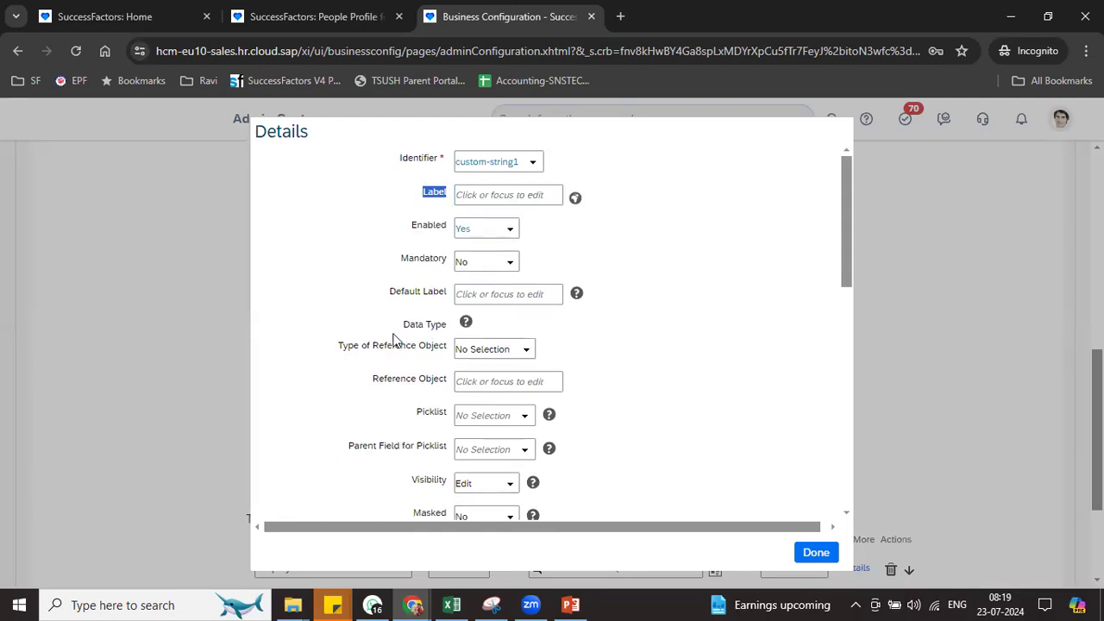
{"action": "left_click_drag", "start_coordinate": [338, 347], "coordinate": [452, 348]}
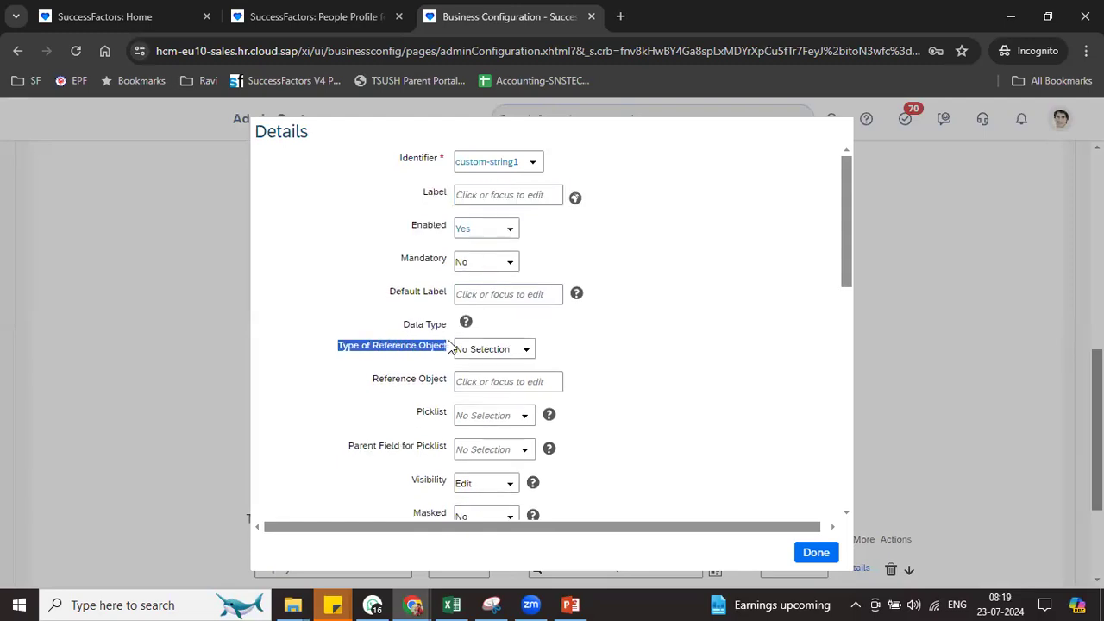
{"action": "left_click", "coordinate": [517, 356]}
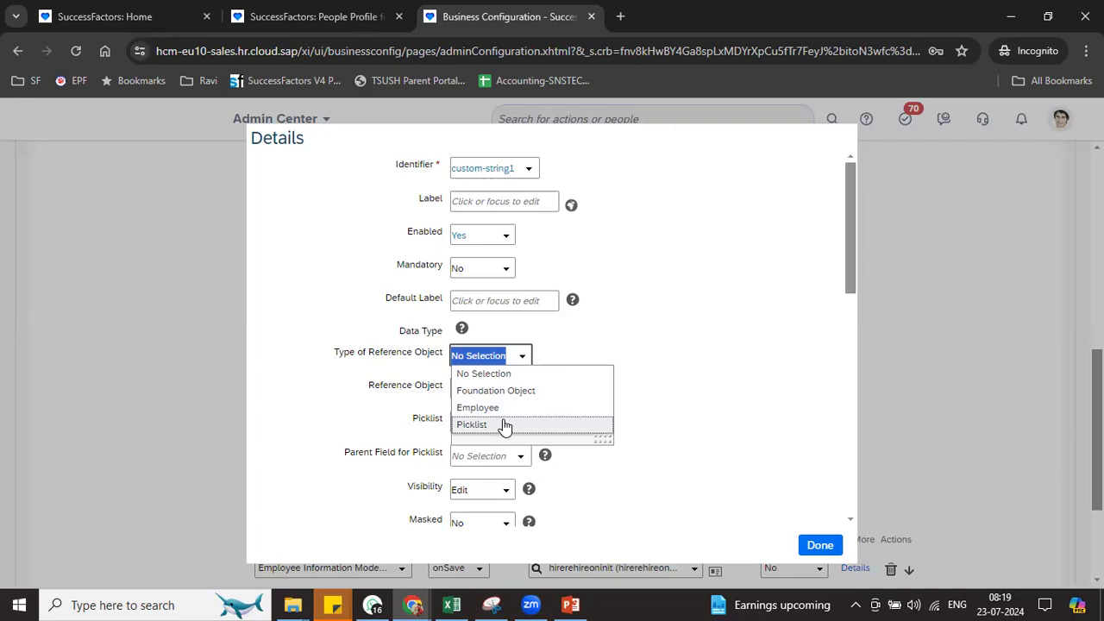
{"action": "left_click", "coordinate": [505, 426]}
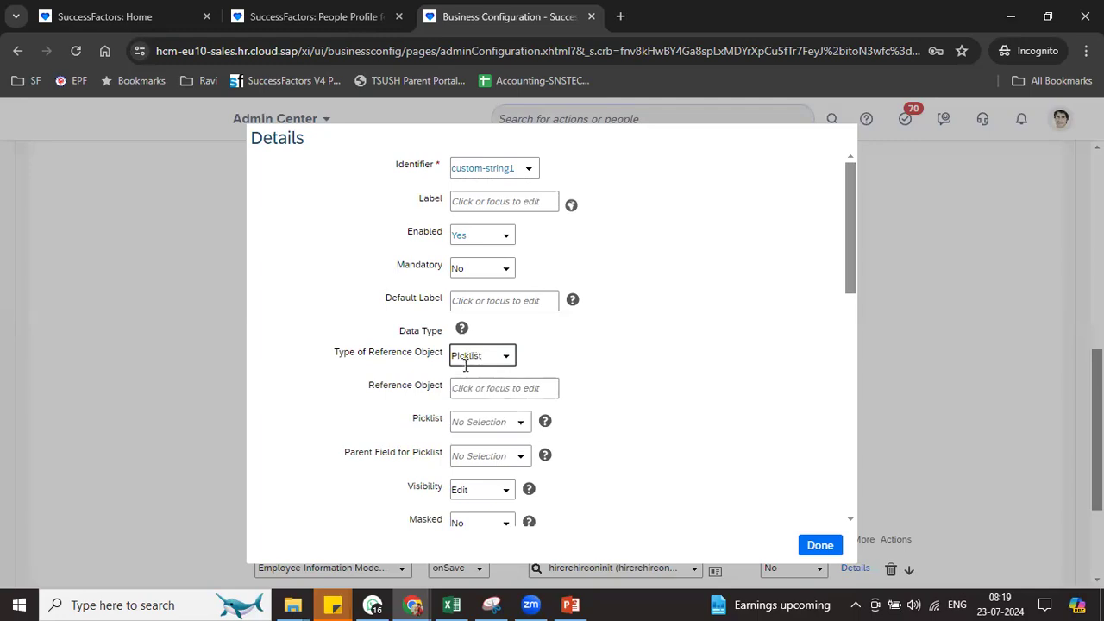
{"action": "left_click", "coordinate": [521, 426]}
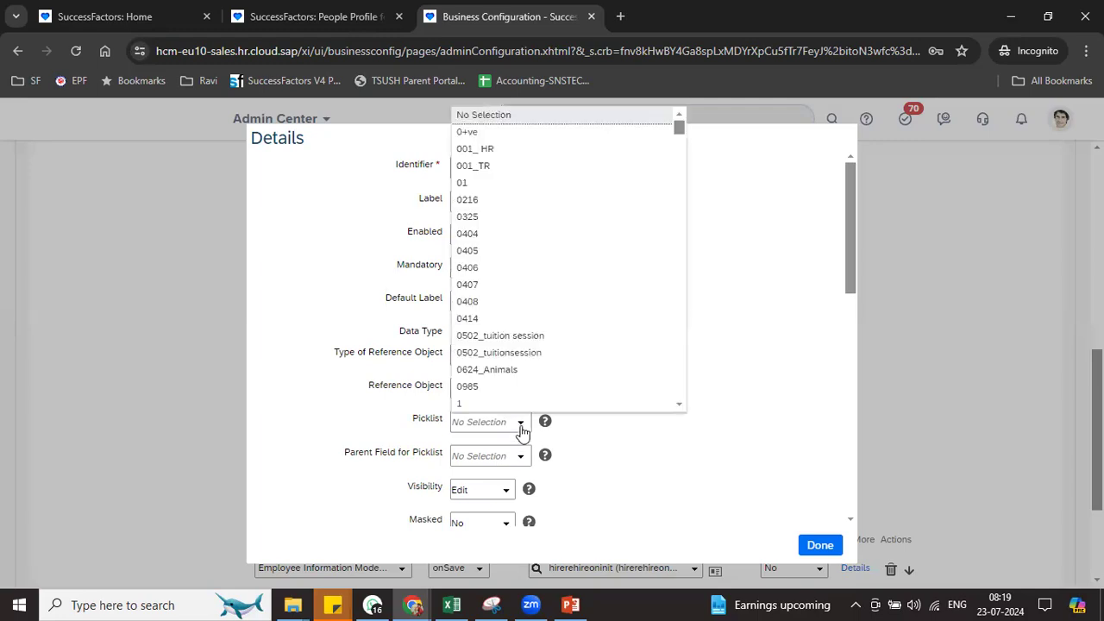
{"action": "scroll", "coordinate": [683, 273], "scroll_direction": "down", "scroll_amount": 3}
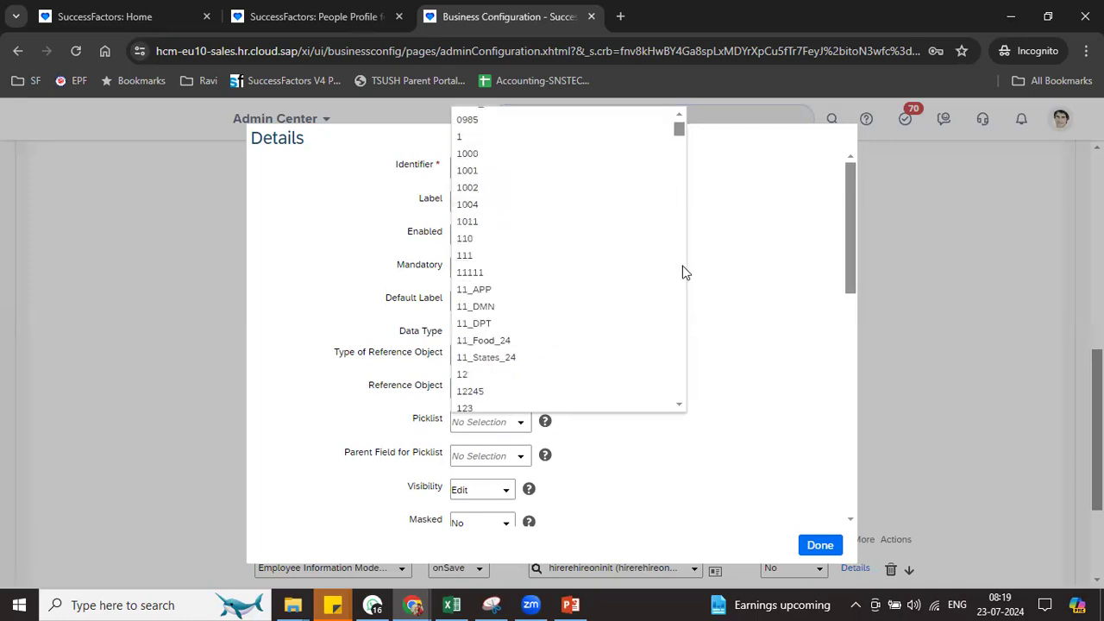
{"action": "scroll", "coordinate": [683, 273], "scroll_direction": "down", "scroll_amount": 12}
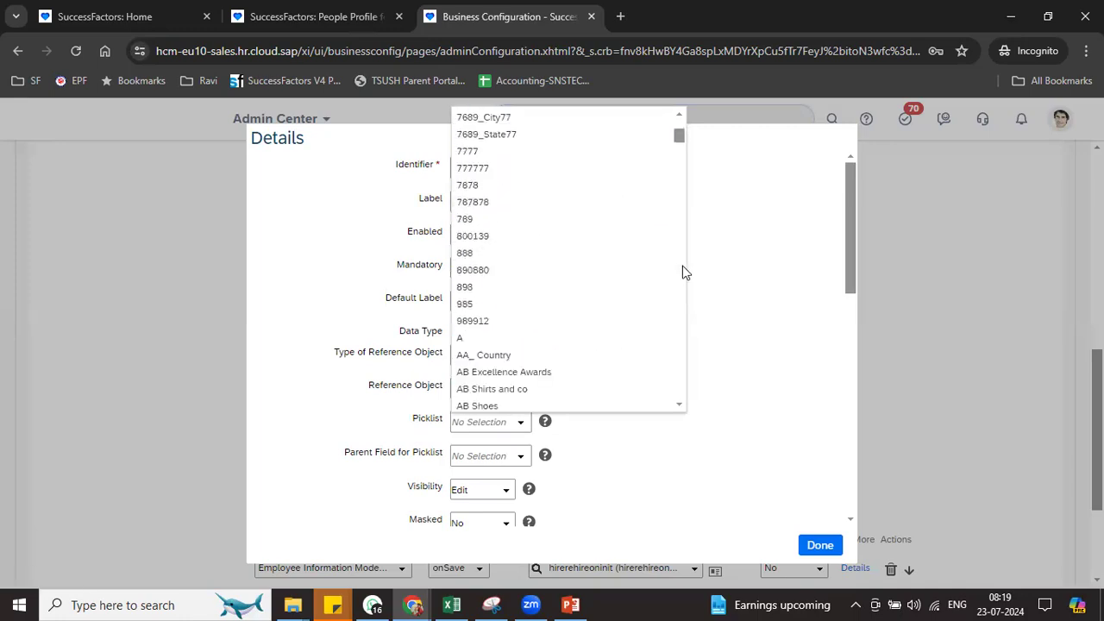
{"action": "scroll", "coordinate": [684, 272], "scroll_direction": "down", "scroll_amount": 1}
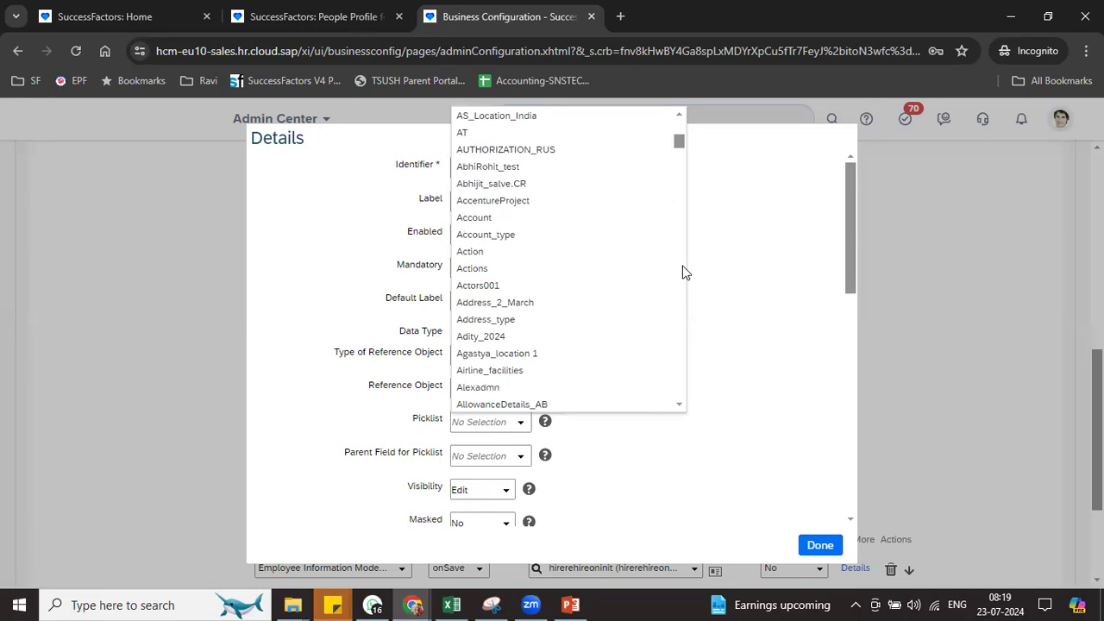
{"action": "type", "text": "gen"}
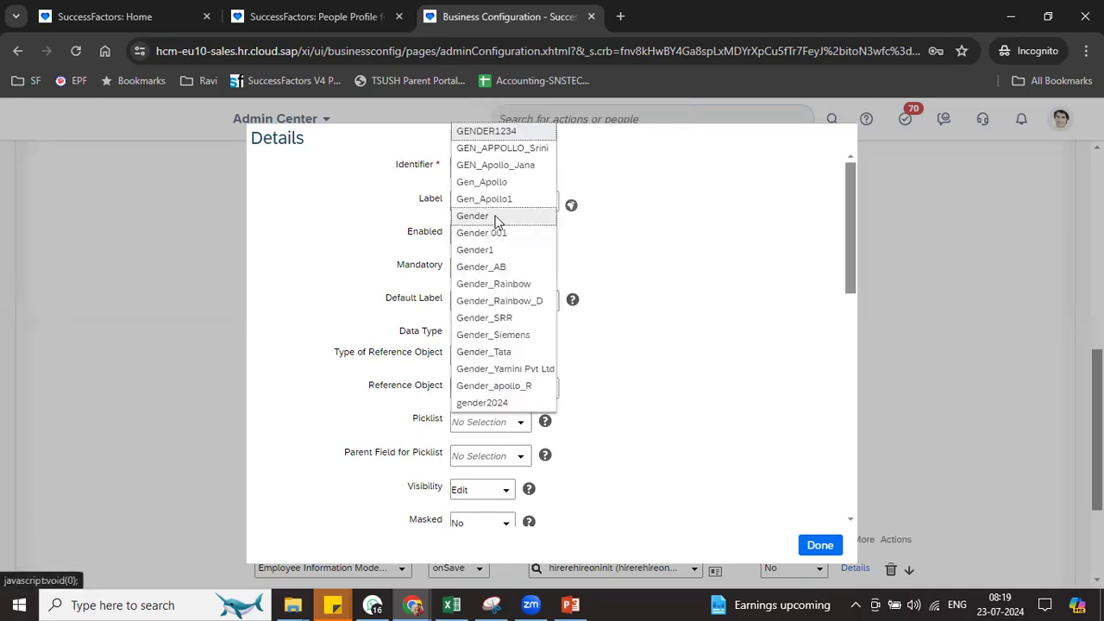
{"action": "left_click", "coordinate": [497, 215]}
Enter Custom Gender as the label and paste it into Default Label
{"action": "left_click", "coordinate": [477, 204]}
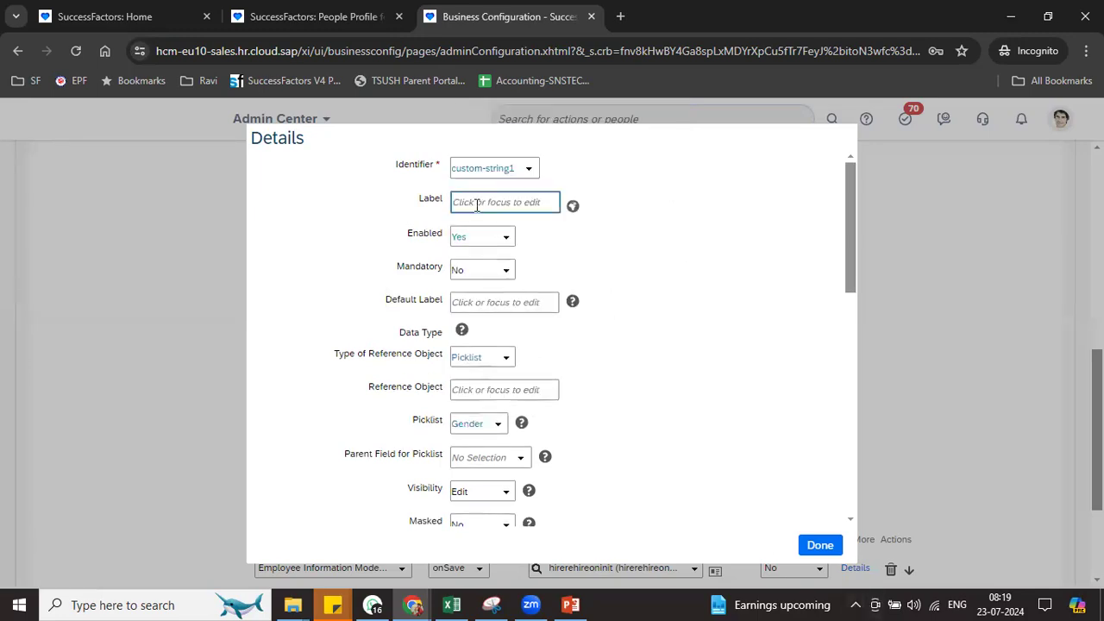
{"action": "type", "text": "Custom Gender"}
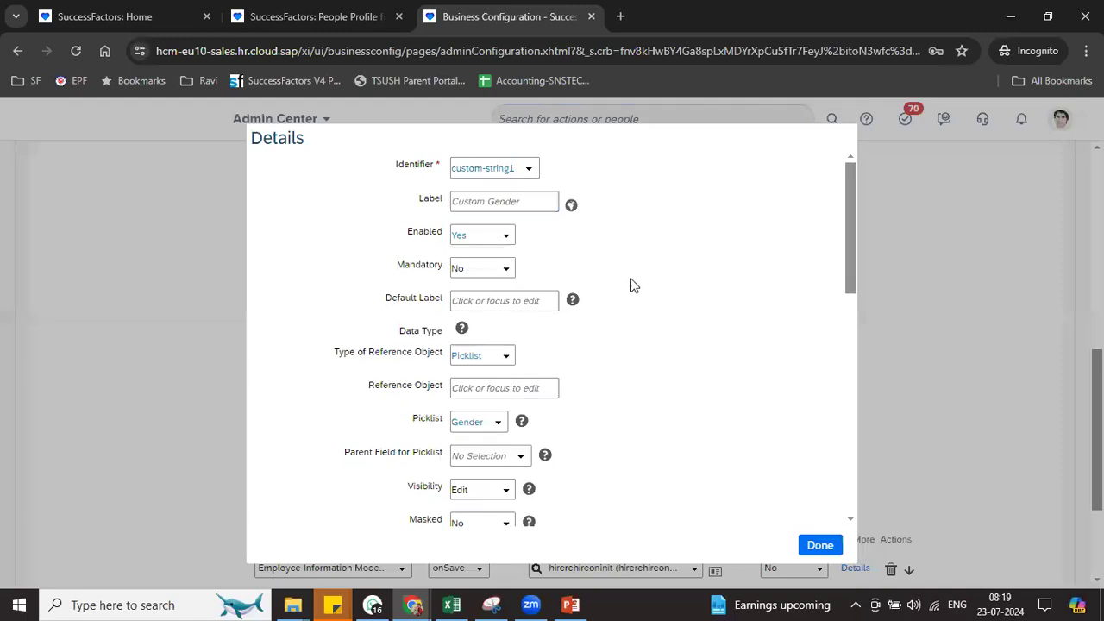
{"action": "left_click_drag", "start_coordinate": [542, 202], "coordinate": [446, 209]}
{"action": "key", "text": "ctrl+c"}
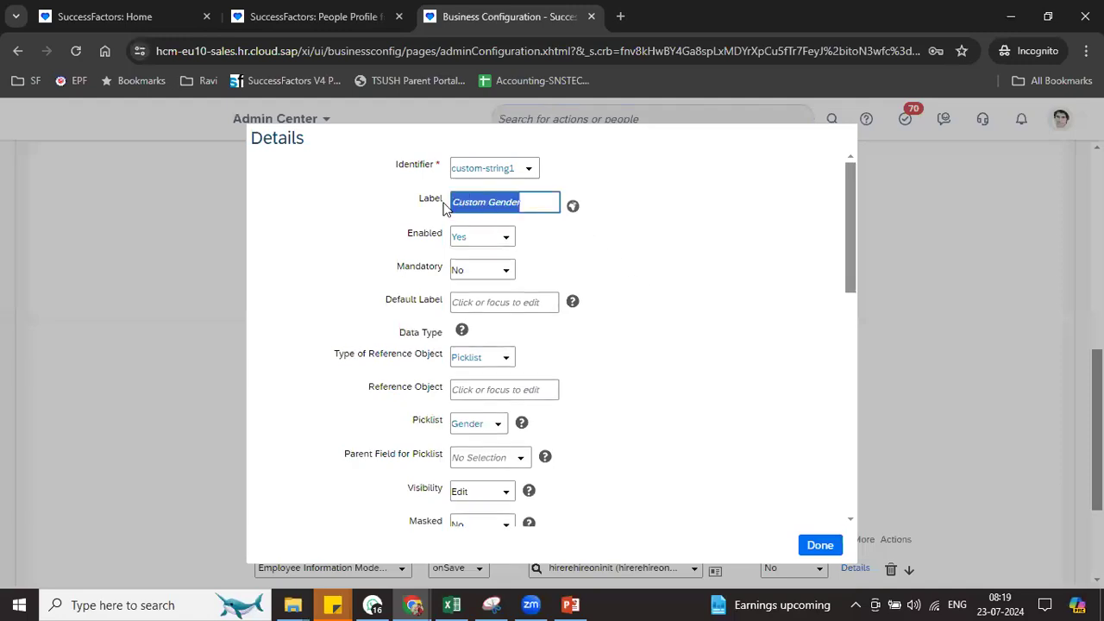
{"action": "left_click", "coordinate": [498, 303]}
{"action": "key", "text": "ctrl+v"}
{"action": "left_click", "coordinate": [625, 339]}
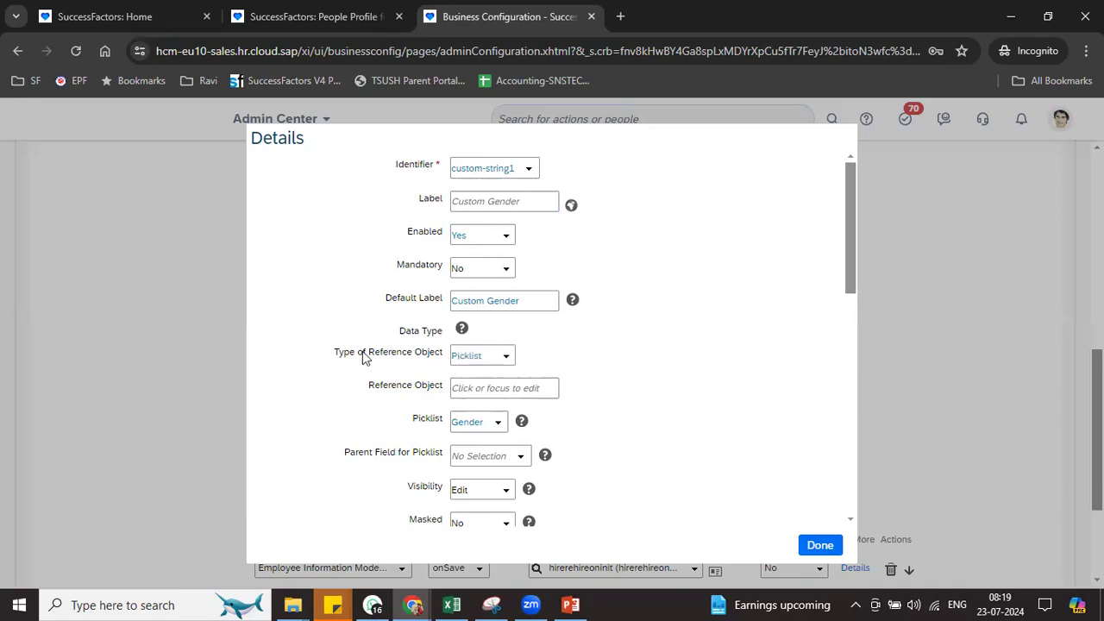
{"action": "left_click_drag", "start_coordinate": [359, 354], "coordinate": [507, 361]}
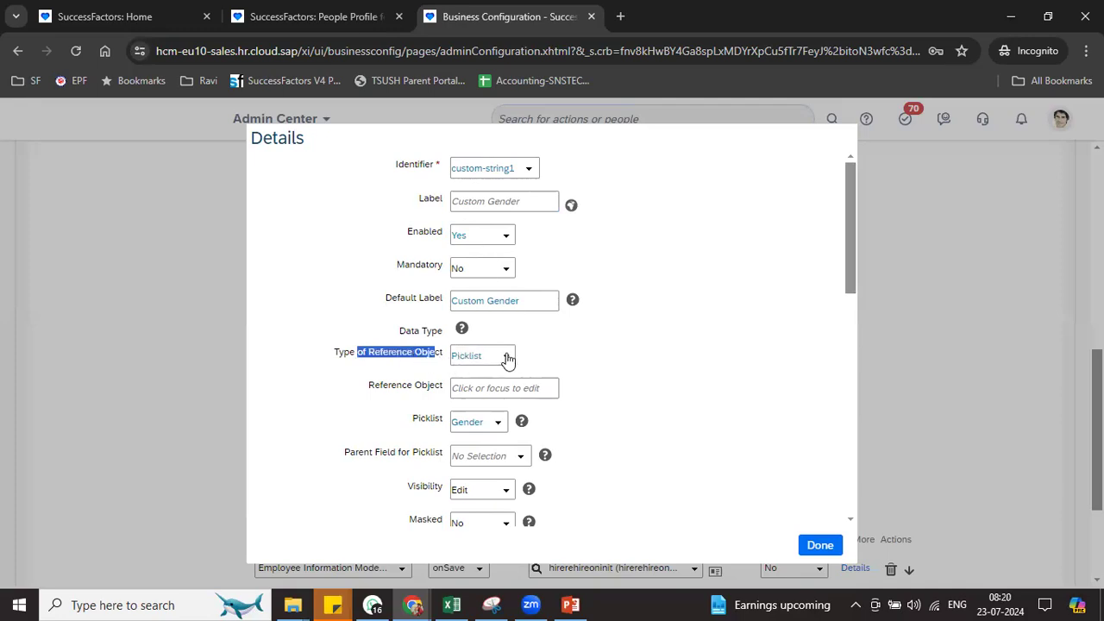
{"action": "left_click", "coordinate": [432, 424]}
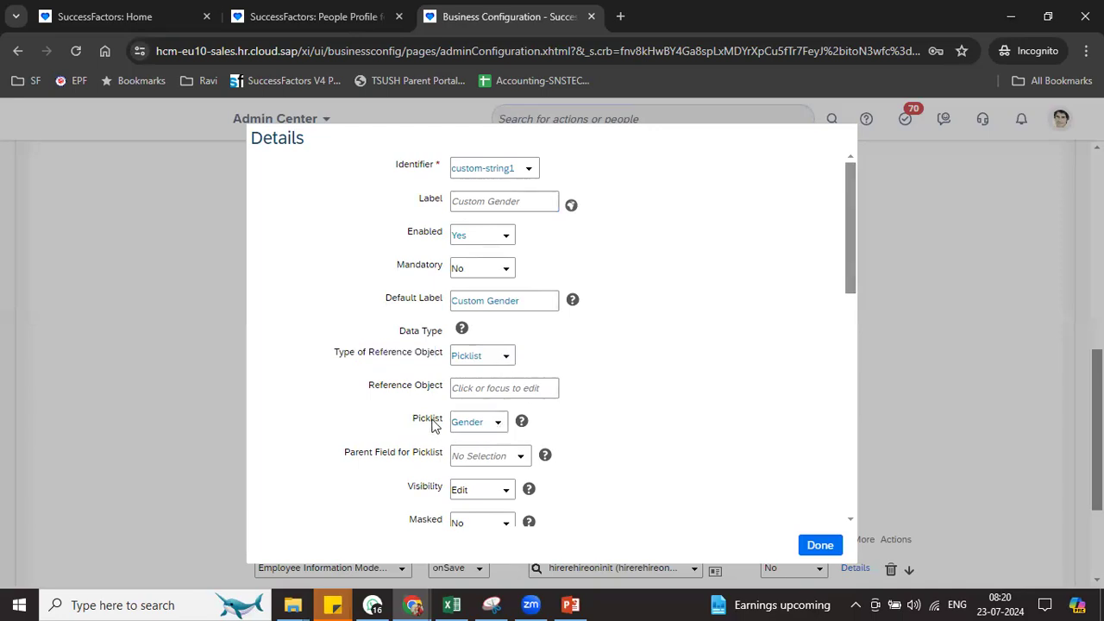
{"action": "left_click_drag", "start_coordinate": [432, 424], "coordinate": [470, 422]}
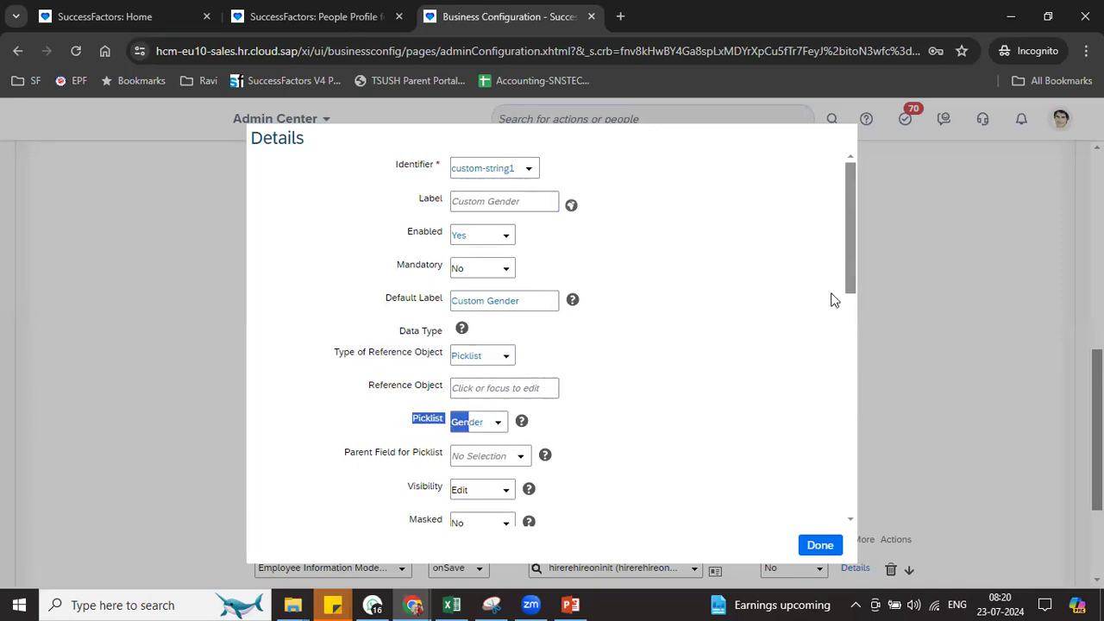
Set the Custom Gender field's Masked to Yes and Log Read Access to True
{"action": "scroll", "coordinate": [849, 283], "scroll_direction": "down", "scroll_amount": 3}
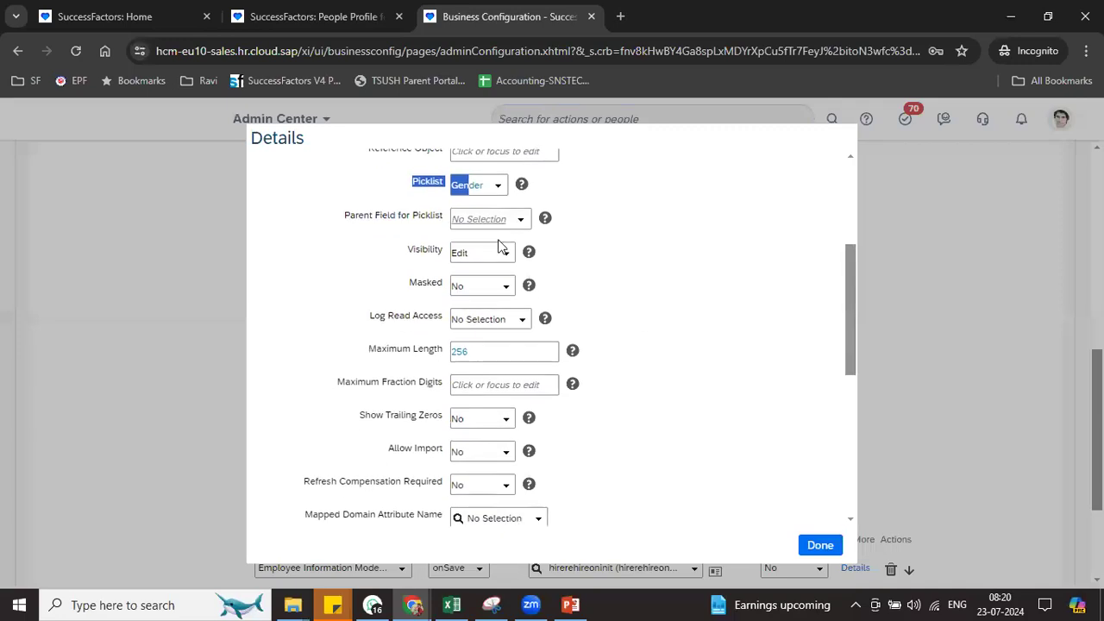
{"action": "left_click_drag", "start_coordinate": [407, 283], "coordinate": [445, 288]}
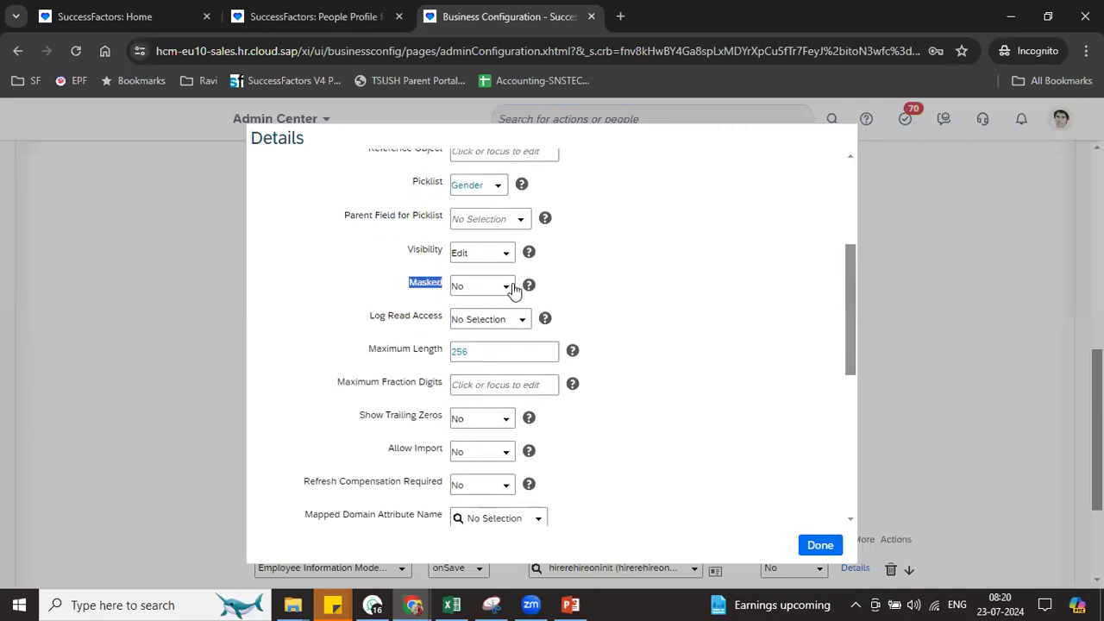
{"action": "left_click", "coordinate": [506, 287]}
{"action": "left_click", "coordinate": [499, 322]}
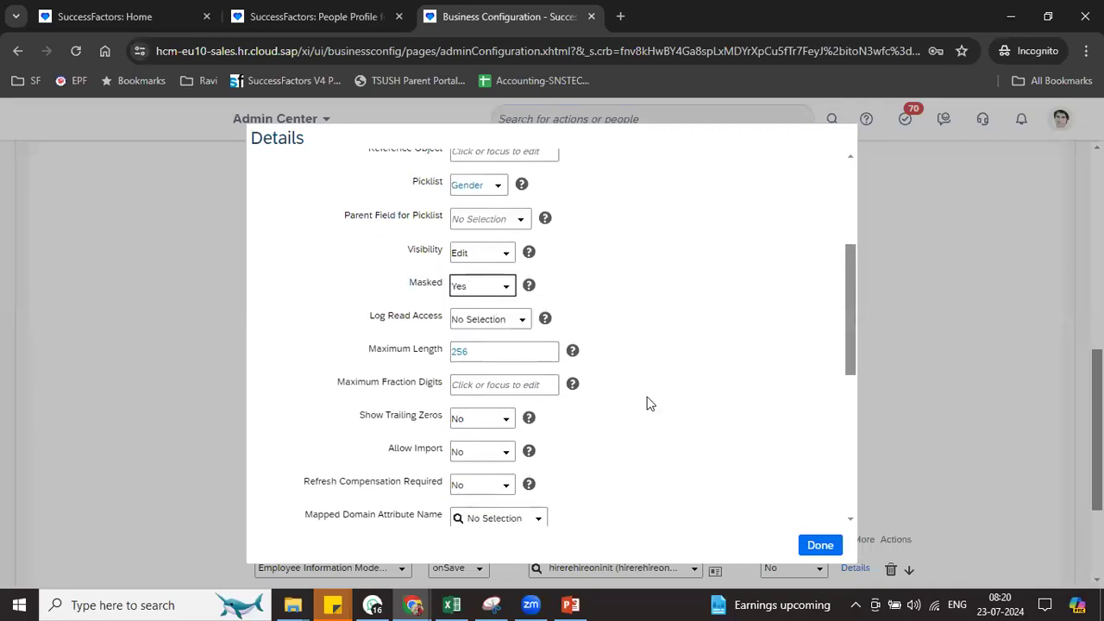
{"action": "left_click_drag", "start_coordinate": [374, 317], "coordinate": [444, 317]}
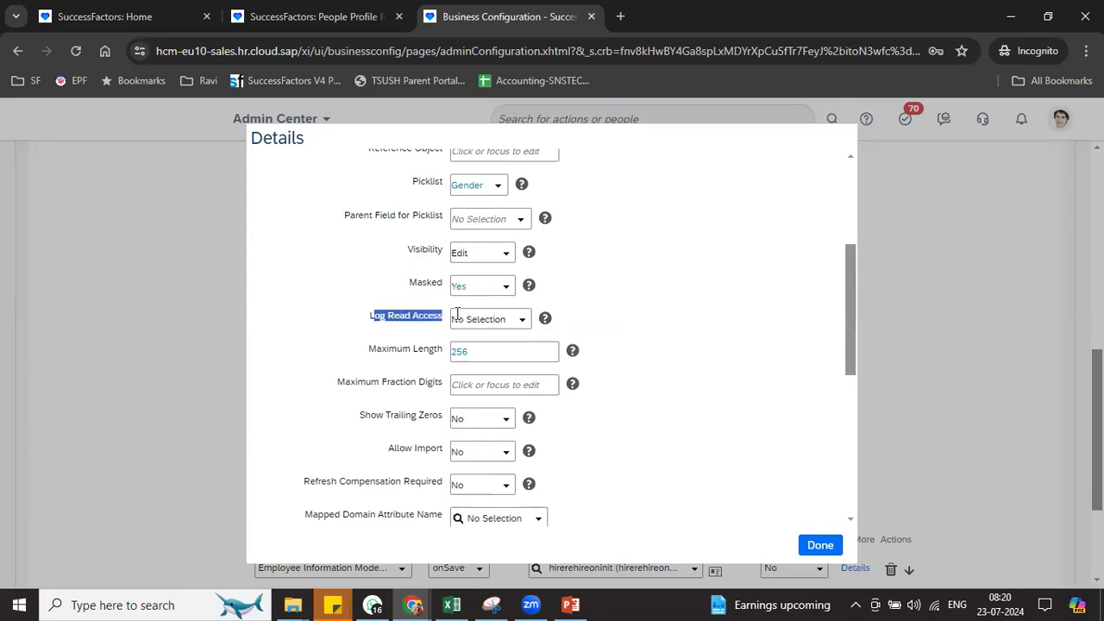
{"action": "left_click", "coordinate": [521, 319]}
{"action": "left_click", "coordinate": [491, 355]}
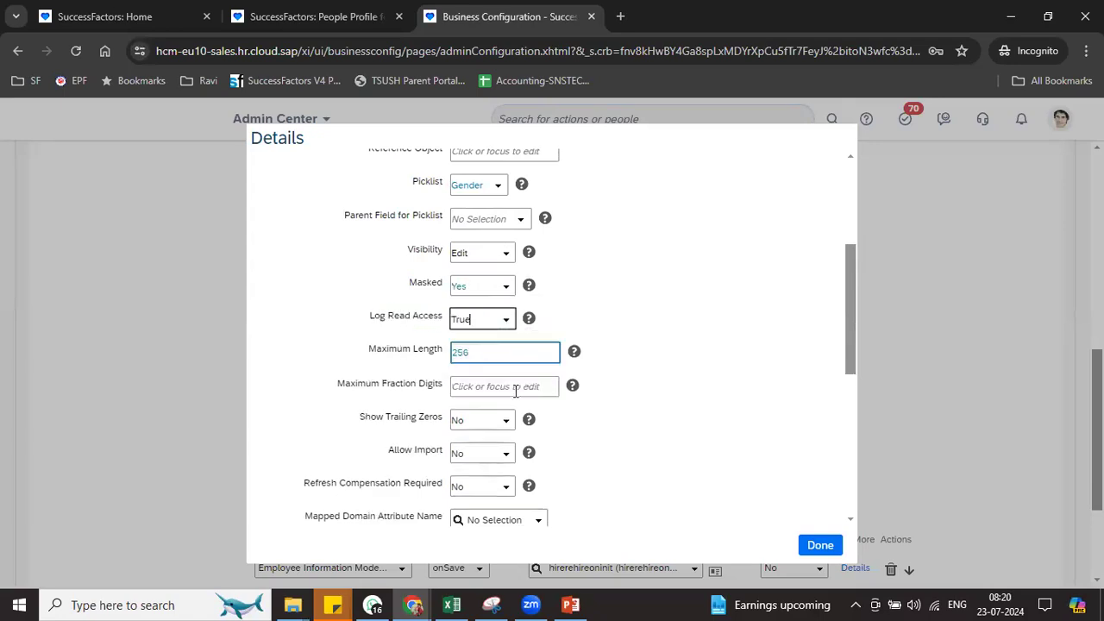
Set Allow Import to Yes and save the field details with Done
{"action": "left_click_drag", "start_coordinate": [372, 383], "coordinate": [442, 388]}
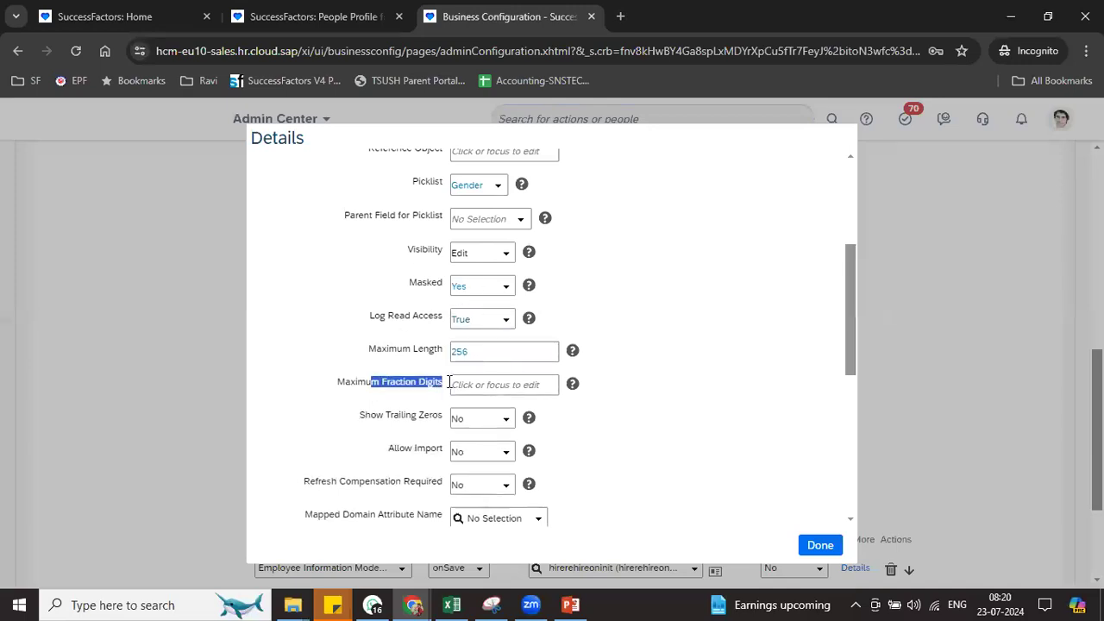
{"action": "left_click_drag", "start_coordinate": [386, 416], "coordinate": [458, 414]}
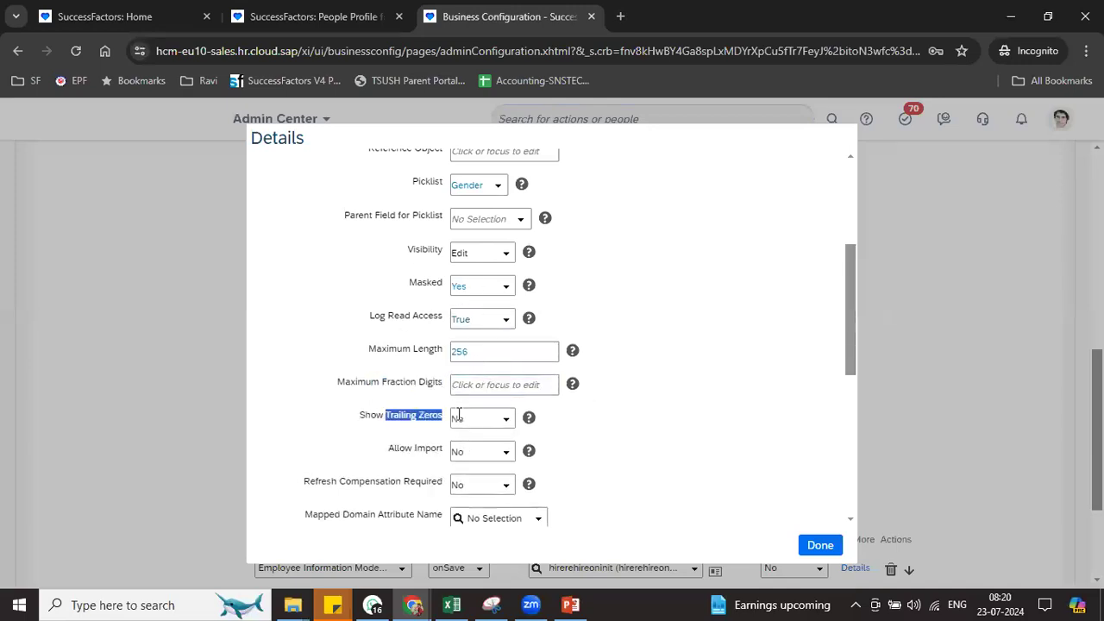
{"action": "right_click", "coordinate": [849, 383]}
{"action": "left_click", "coordinate": [849, 402]}
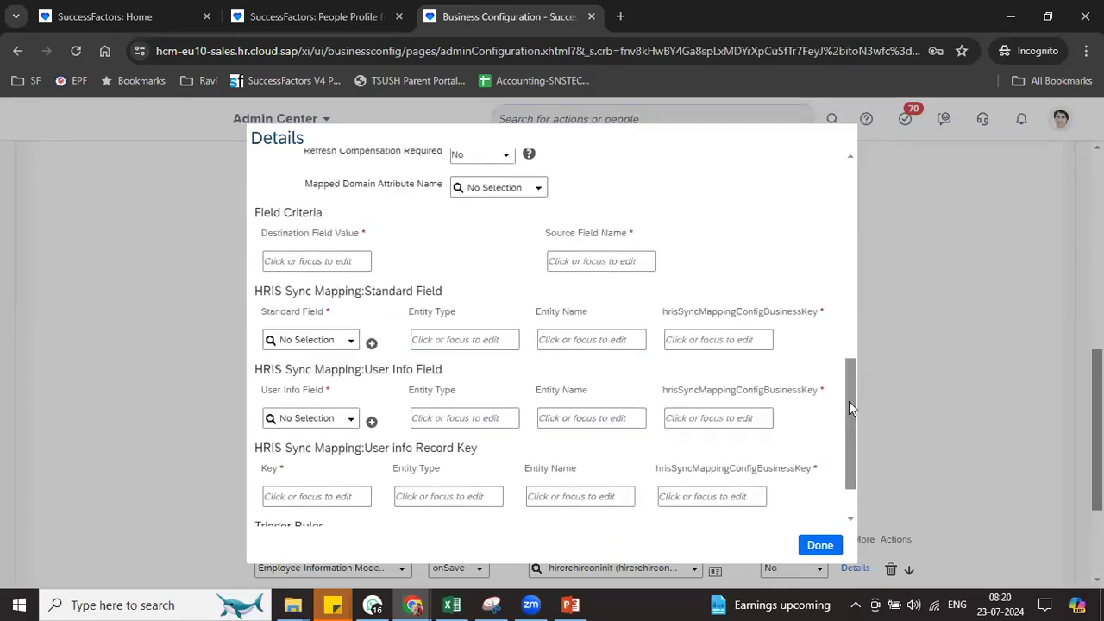
{"action": "left_click_drag", "start_coordinate": [849, 401], "coordinate": [841, 307]}
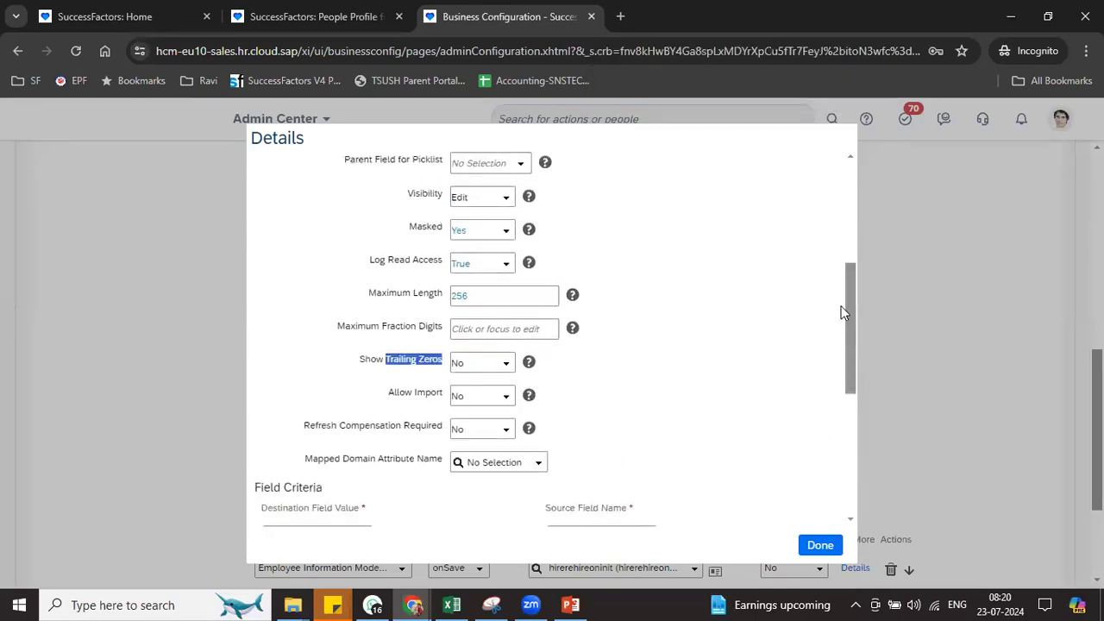
{"action": "left_click", "coordinate": [505, 396]}
{"action": "left_click", "coordinate": [485, 432]}
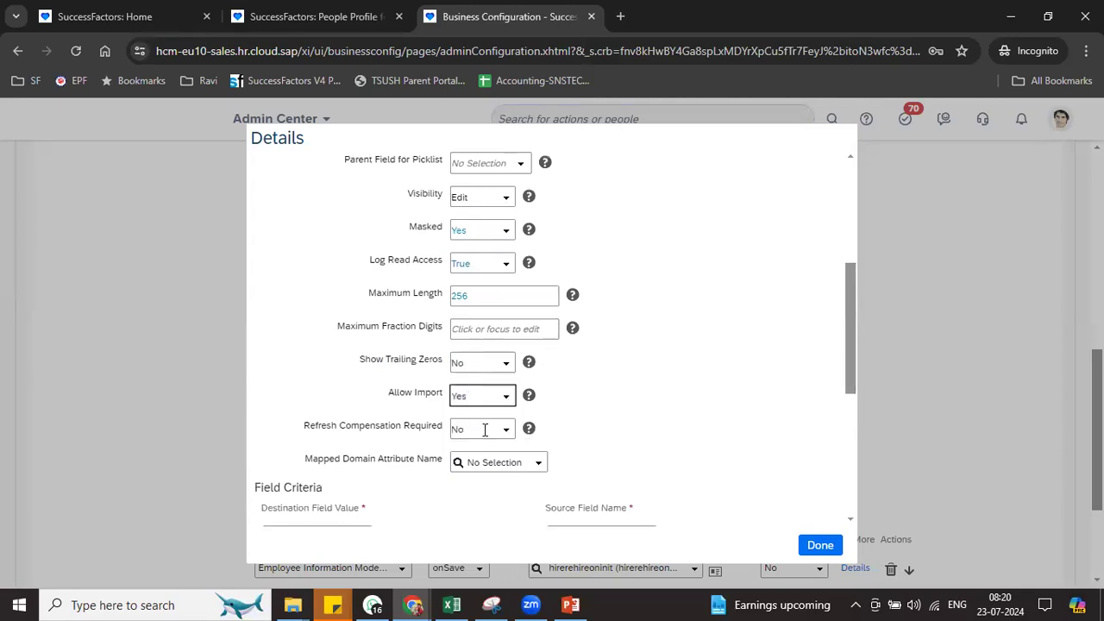
{"action": "left_click_drag", "start_coordinate": [364, 426], "coordinate": [420, 427]}
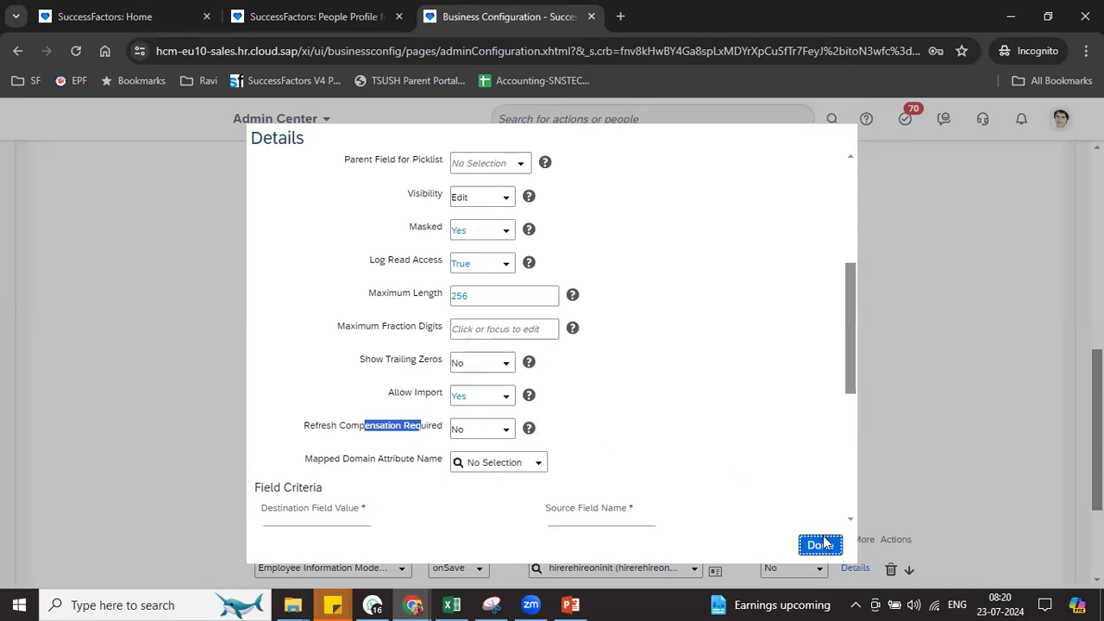
{"action": "left_click", "coordinate": [824, 538]}
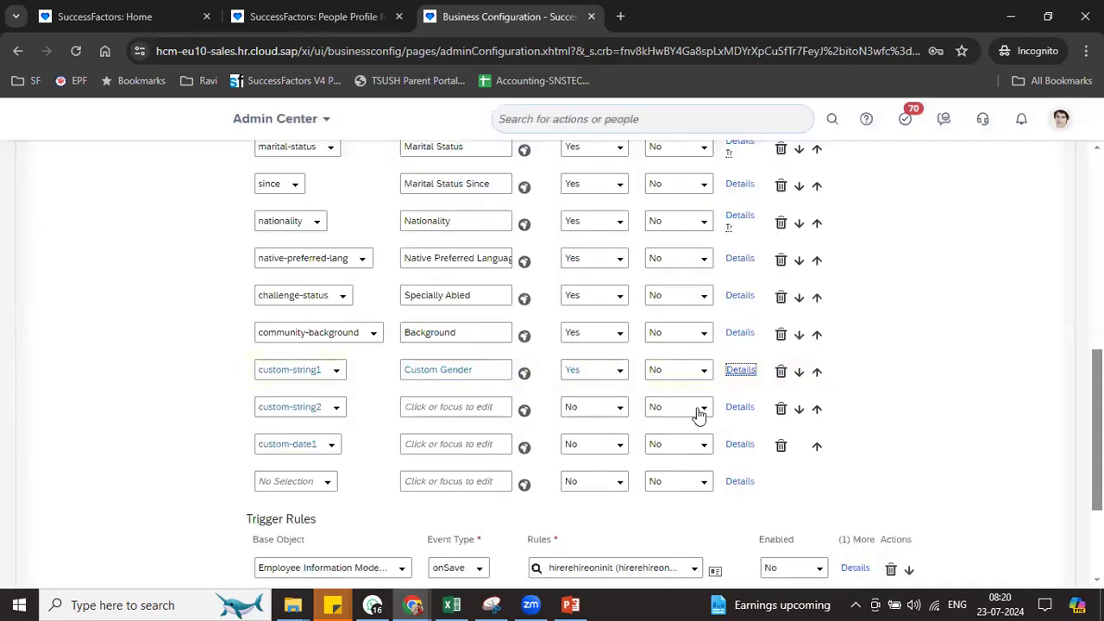
Enable custom-string2 and make it reference the Foundation Object location
{"action": "left_click", "coordinate": [611, 419]}
{"action": "left_click", "coordinate": [739, 407]}
{"action": "left_click", "coordinate": [513, 229]}
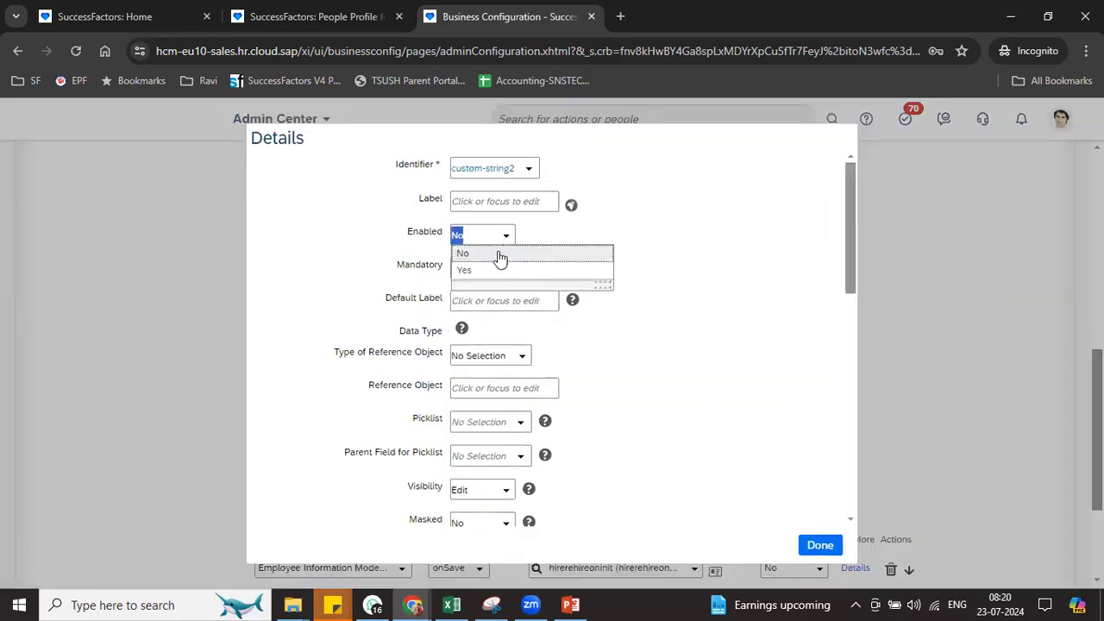
{"action": "left_click", "coordinate": [488, 274]}
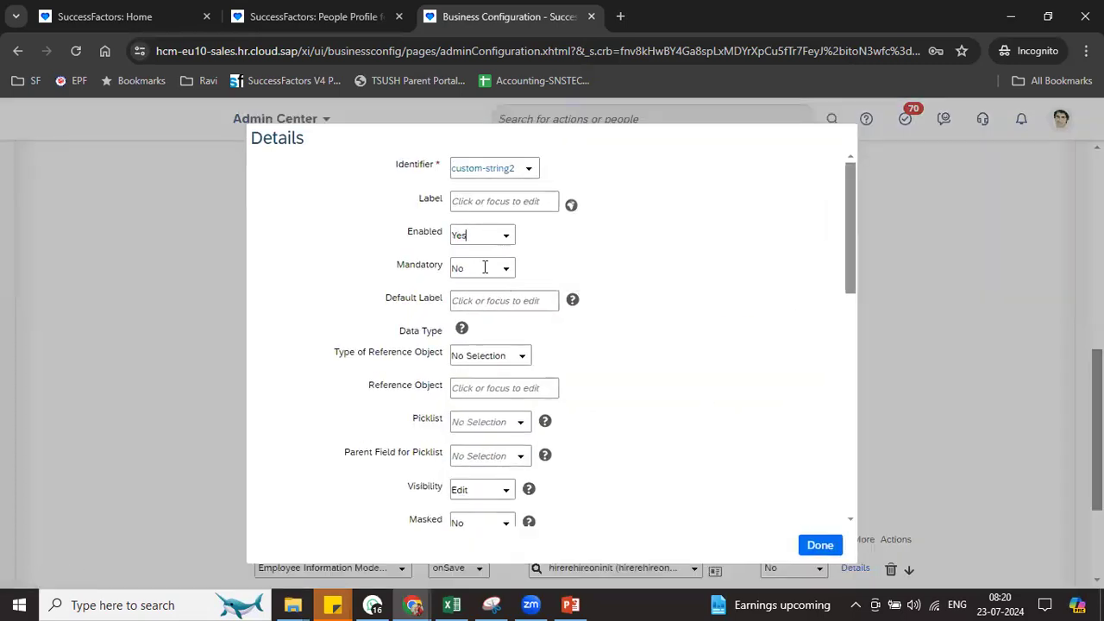
{"action": "left_click", "coordinate": [505, 307]}
{"action": "left_click", "coordinate": [524, 356]}
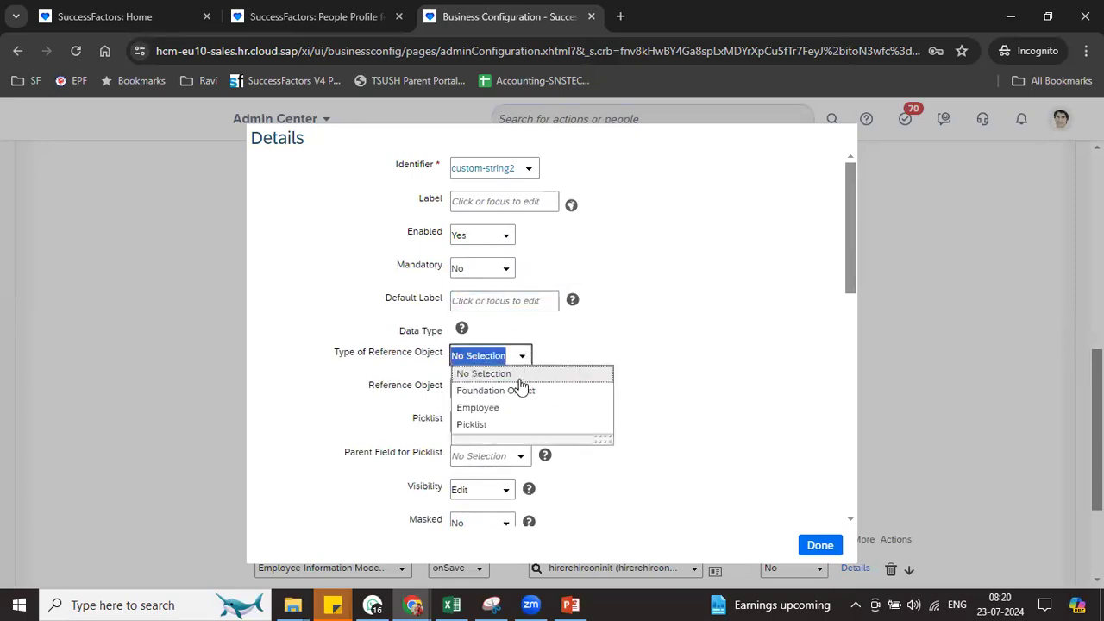
{"action": "left_click", "coordinate": [516, 391]}
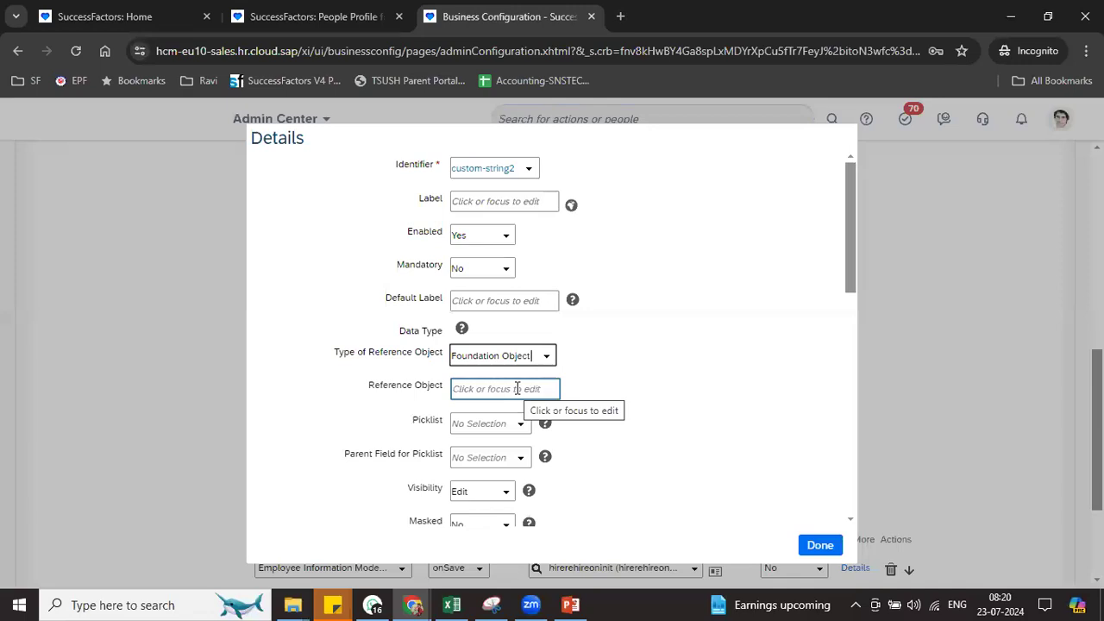
{"action": "left_click", "coordinate": [505, 387]}
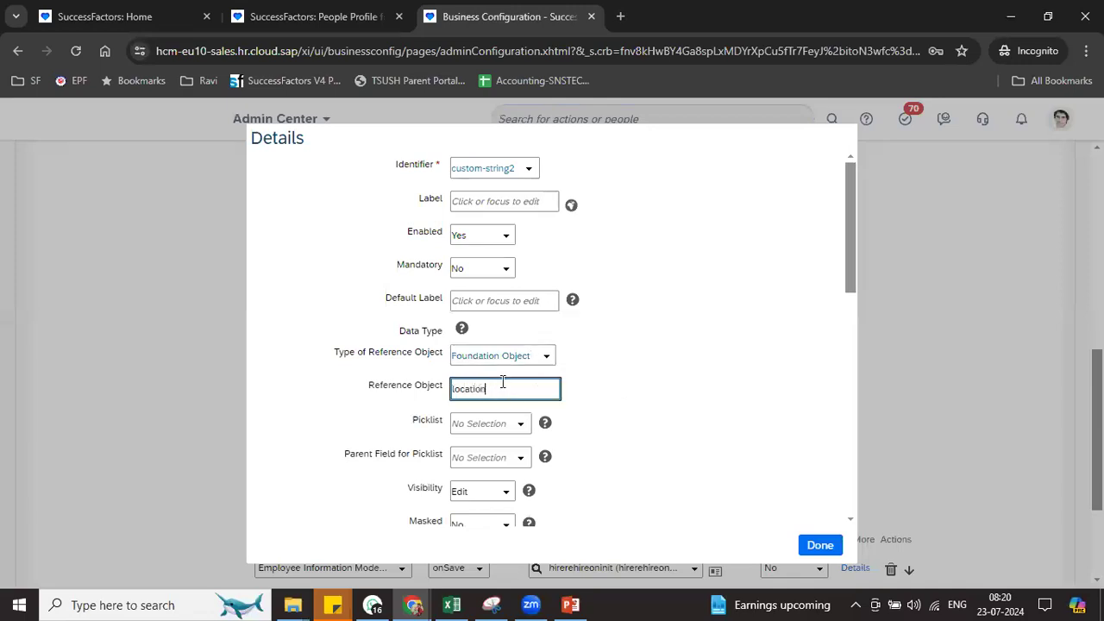
{"action": "left_click", "coordinate": [690, 382]}
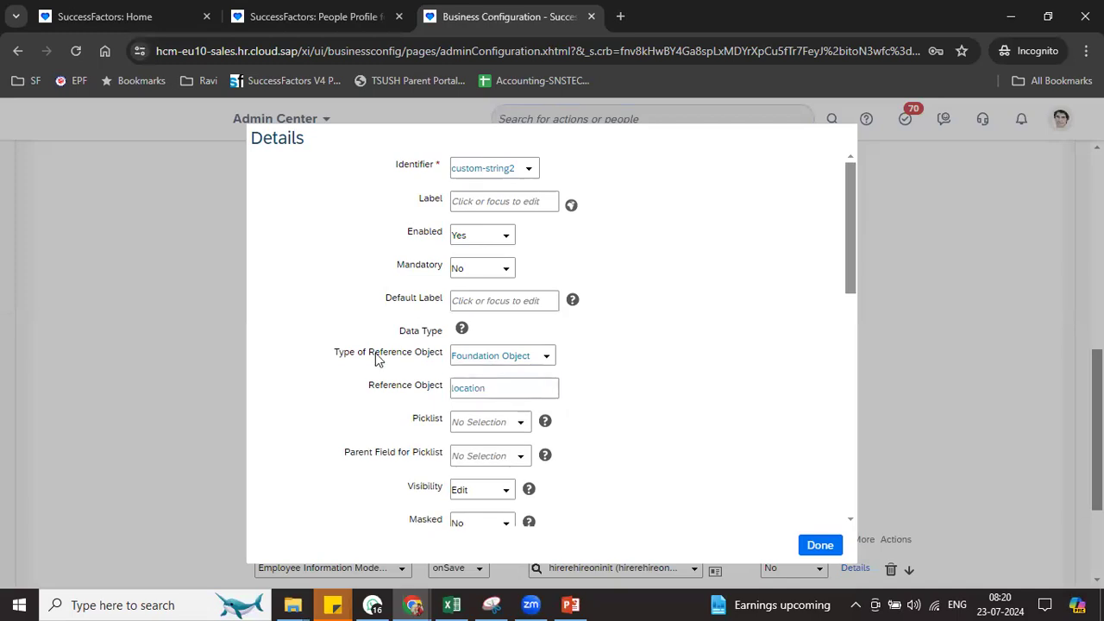
{"action": "left_click_drag", "start_coordinate": [368, 385], "coordinate": [430, 389]}
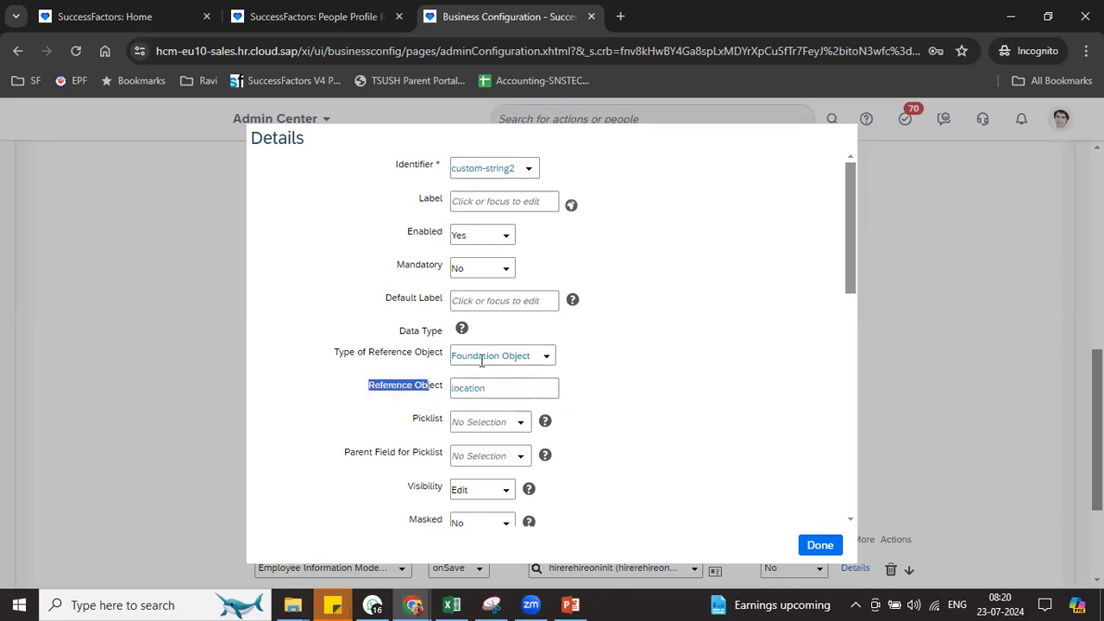
{"action": "left_click", "coordinate": [476, 389]}
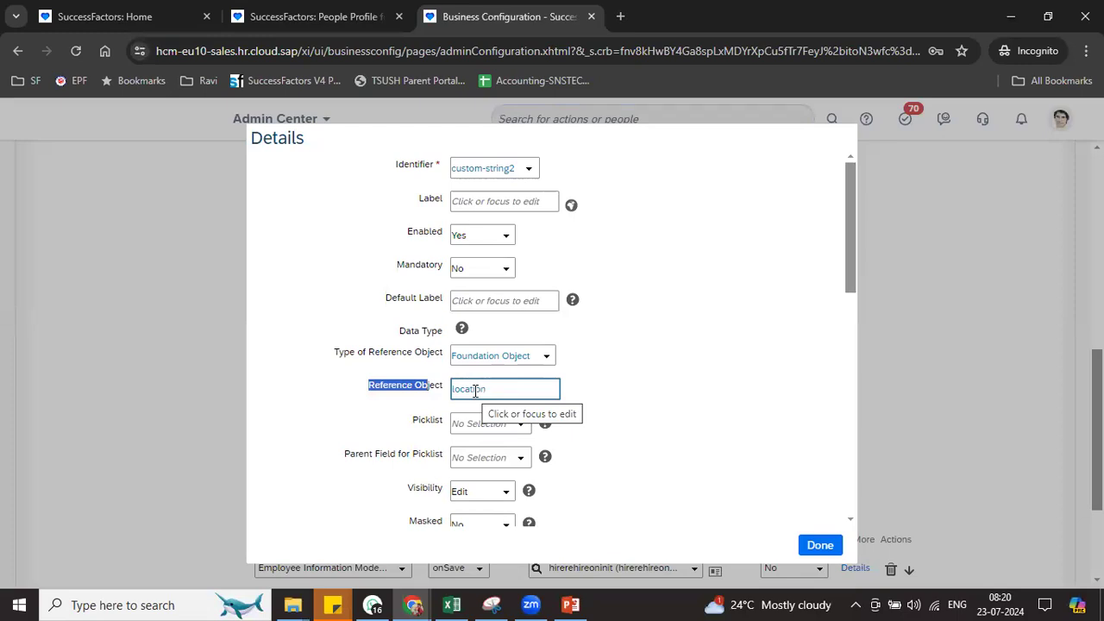
Give custom-string2 the label and default label Location, then click Done
{"action": "left_click", "coordinate": [489, 201]}
{"action": "type", "text": "Location"}
{"action": "left_click", "coordinate": [498, 302]}
{"action": "type", "text": "Locat"}
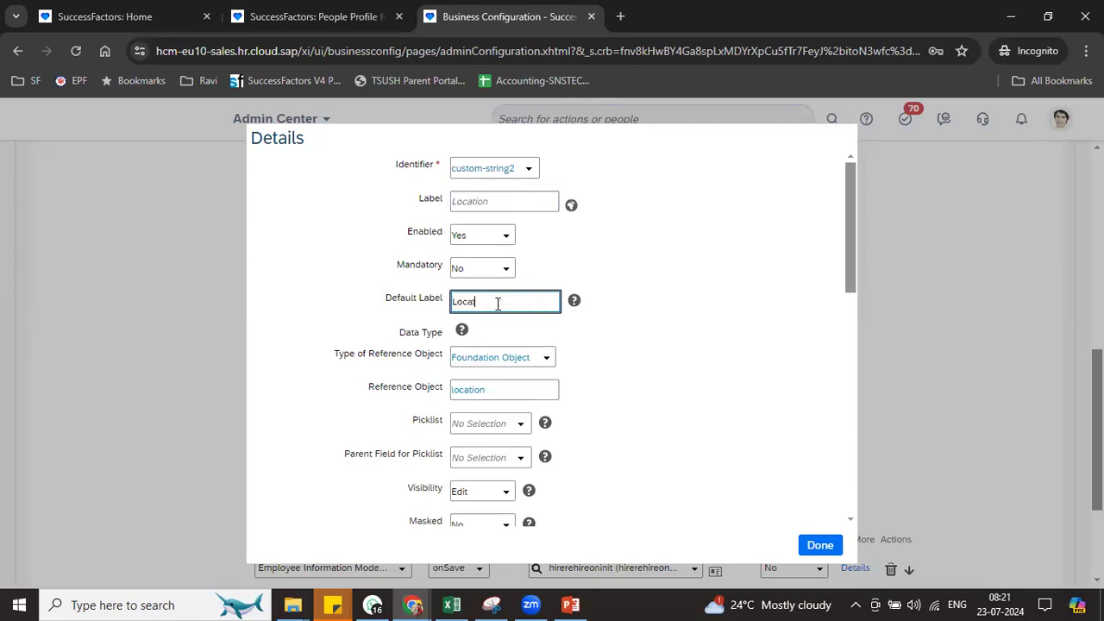
{"action": "type", "text": "ion"}
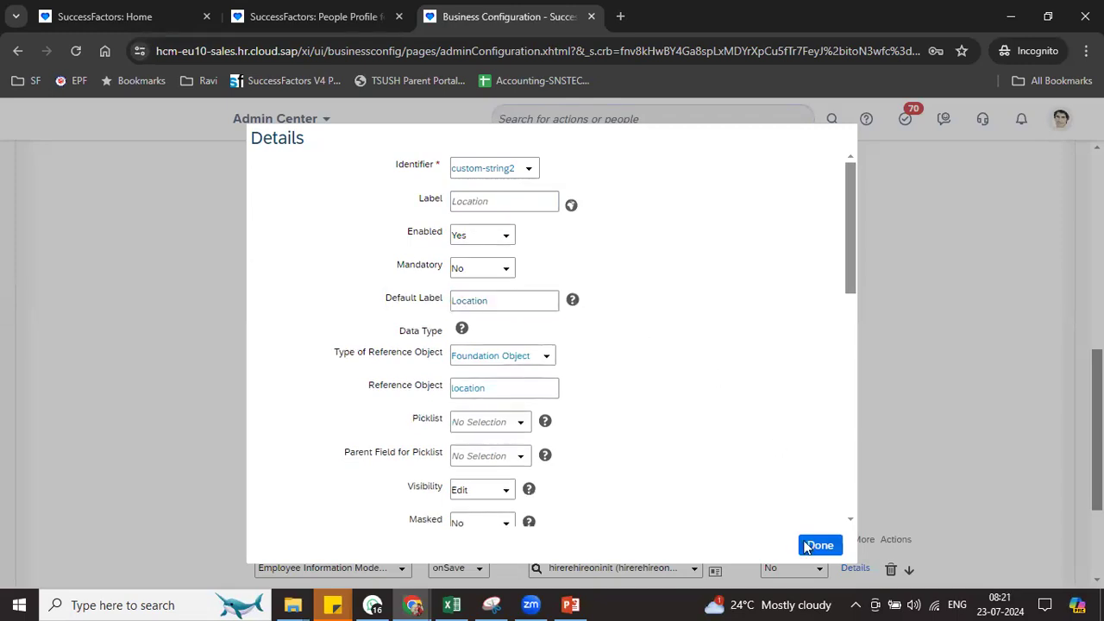
{"action": "left_click", "coordinate": [816, 545]}
Label custom-date1 DOB, enable it, and start entering its default label Date Of Birth
{"action": "left_click", "coordinate": [459, 443]}
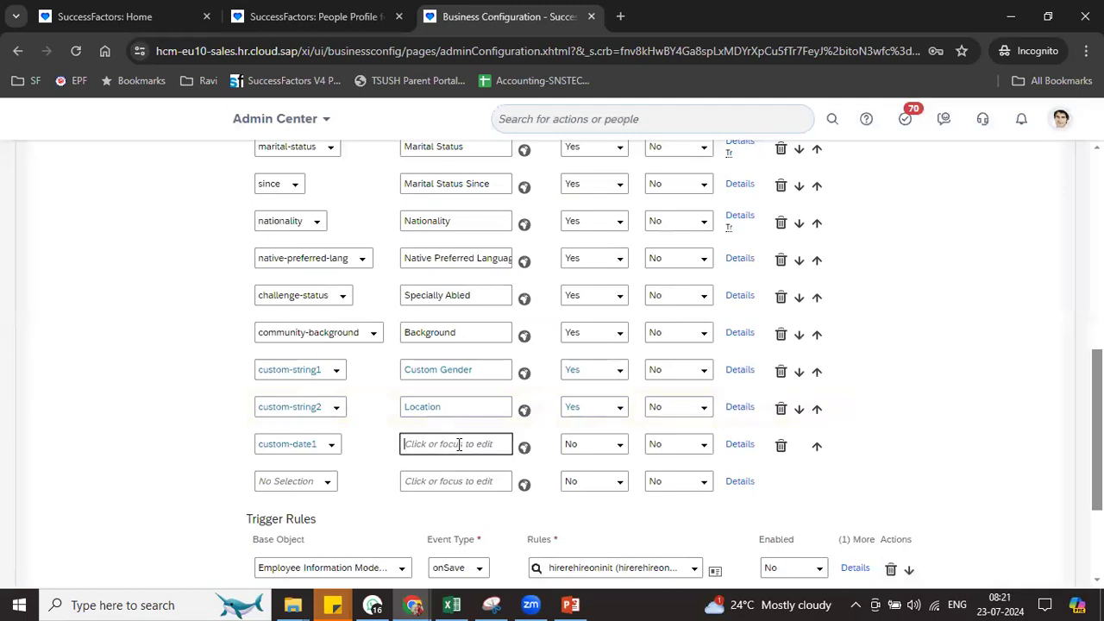
{"action": "type", "text": "DOB"}
{"action": "left_click", "coordinate": [620, 446]}
{"action": "left_click", "coordinate": [603, 485]}
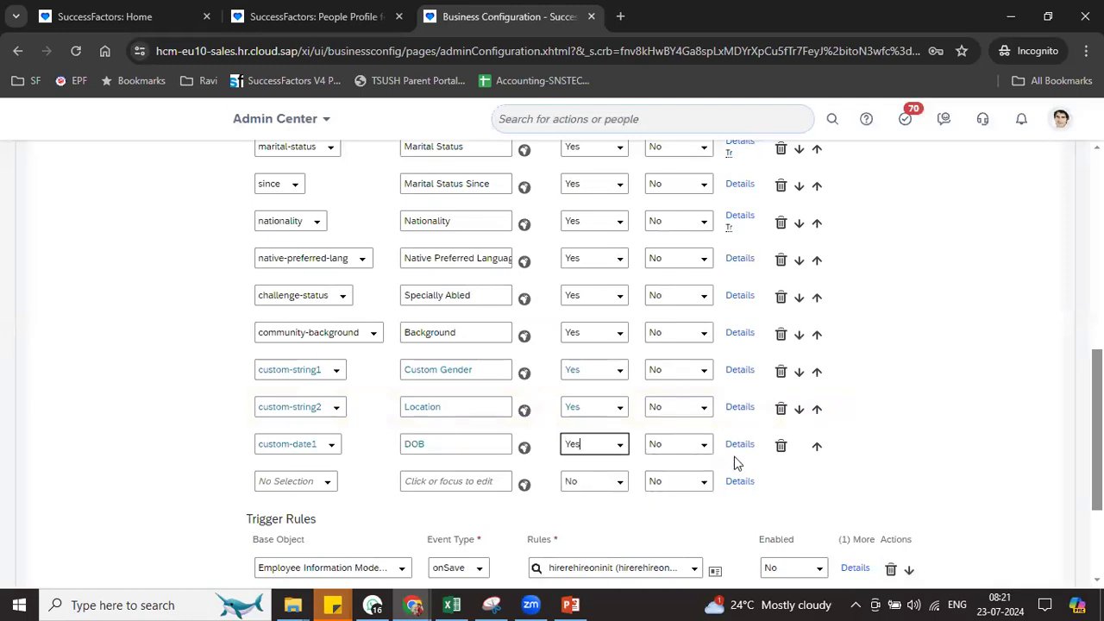
{"action": "left_click", "coordinate": [740, 445]}
{"action": "left_click", "coordinate": [501, 296]}
{"action": "type", "text": "Date Of Birth"}
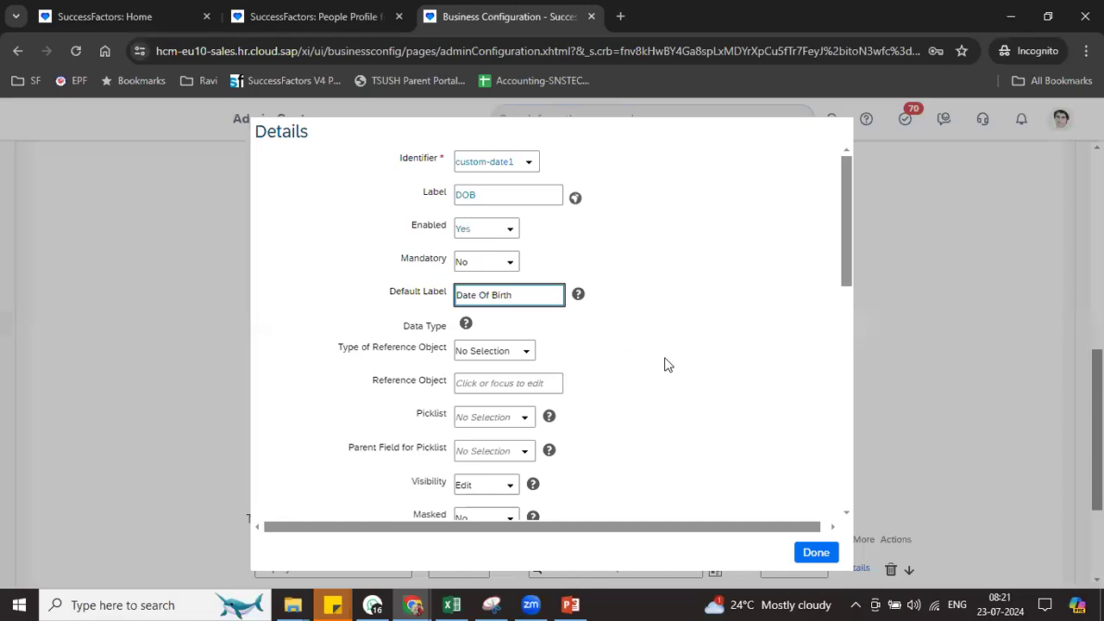
Close the custom-date1 details, then add custom-string4 in the new row and enable it
{"action": "left_click", "coordinate": [676, 365]}
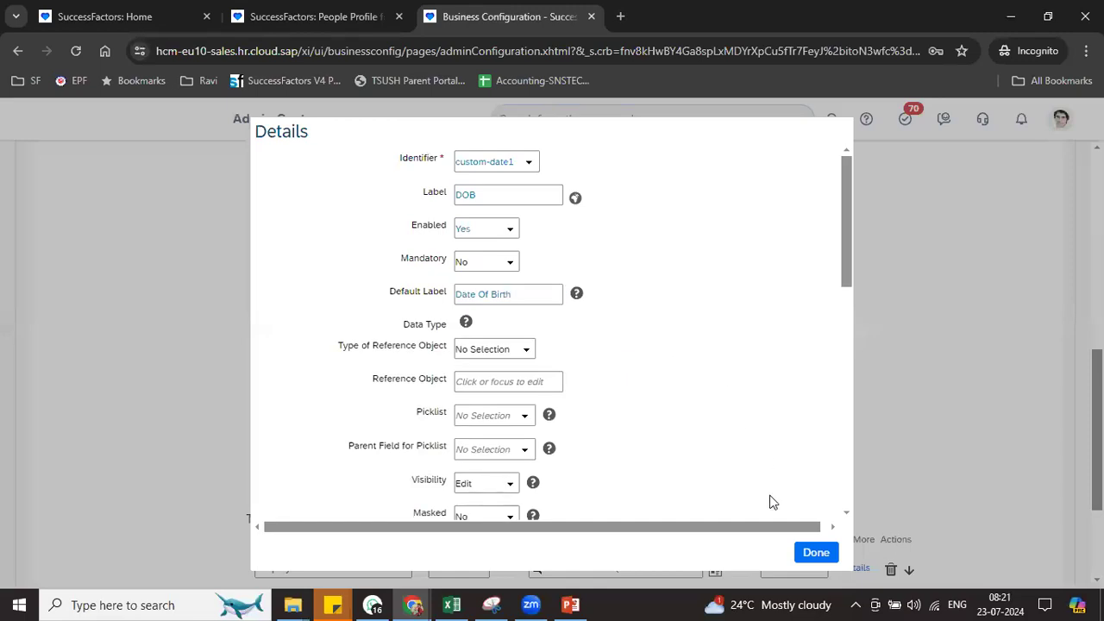
{"action": "left_click", "coordinate": [811, 553]}
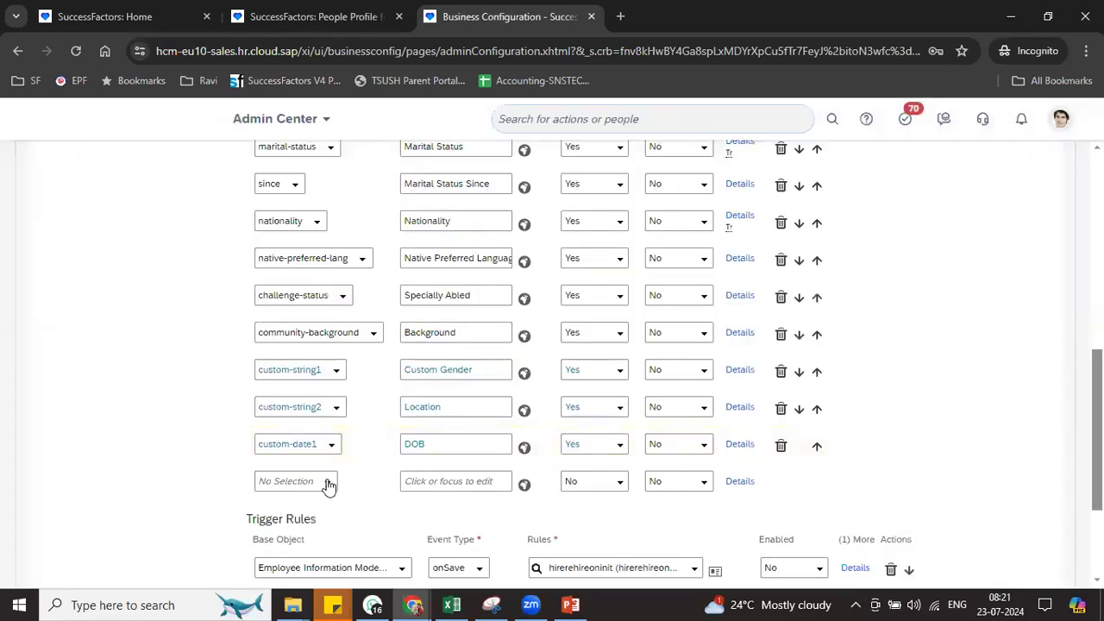
{"action": "left_click", "coordinate": [327, 482]}
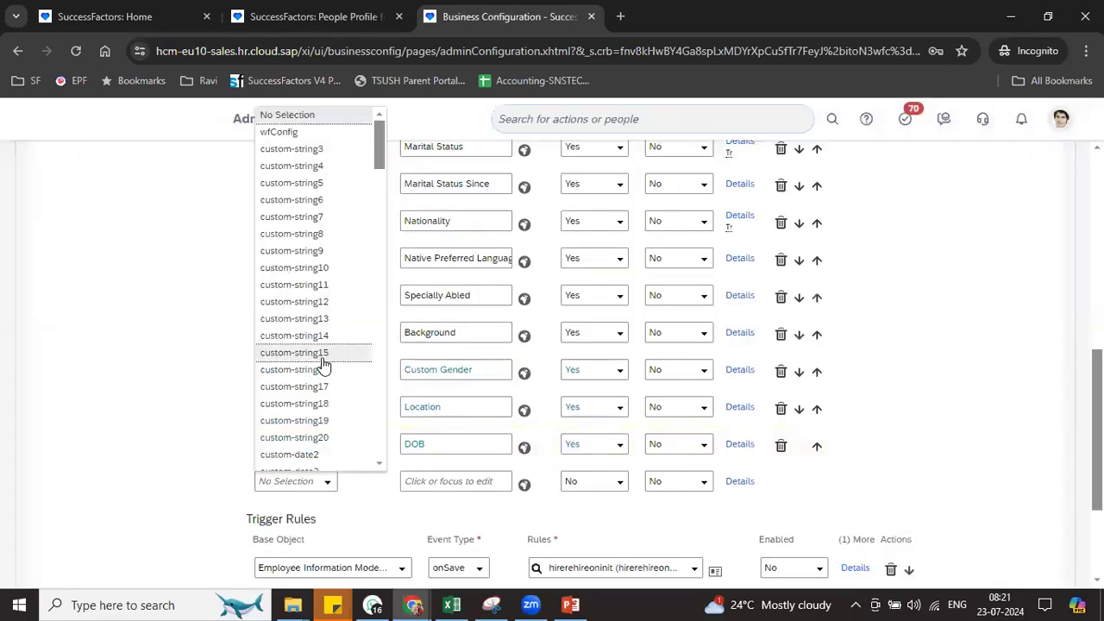
{"action": "left_click", "coordinate": [311, 152]}
{"action": "left_click", "coordinate": [460, 483]}
{"action": "left_click", "coordinate": [622, 485]}
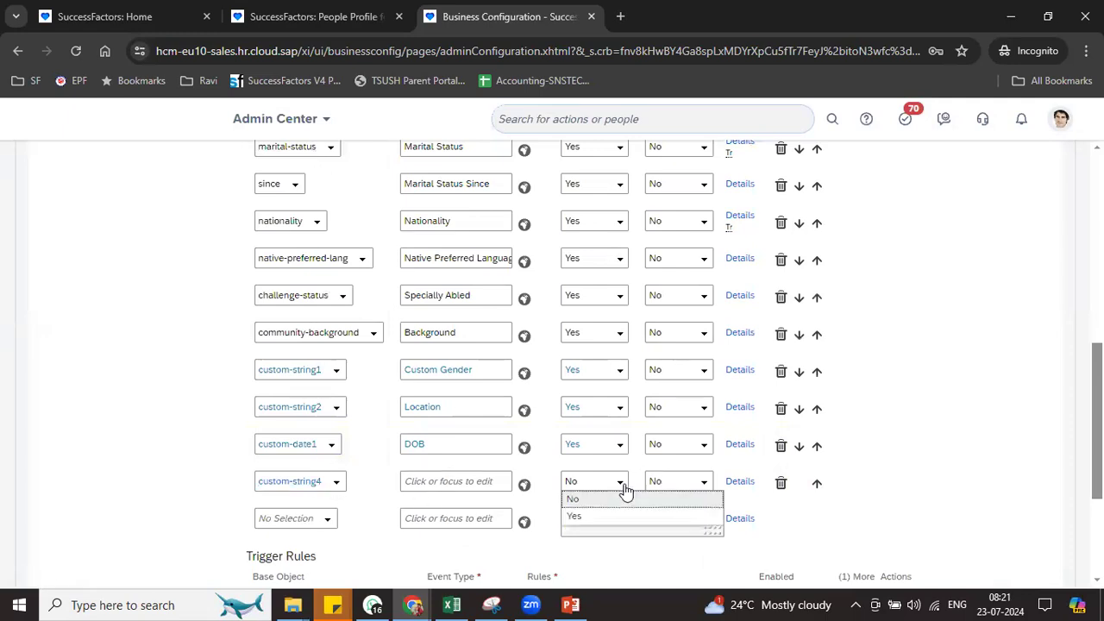
{"action": "left_click", "coordinate": [596, 521]}
Make custom-string4 reference Employee, with label and default label 'HR Manager'
{"action": "left_click", "coordinate": [742, 485]}
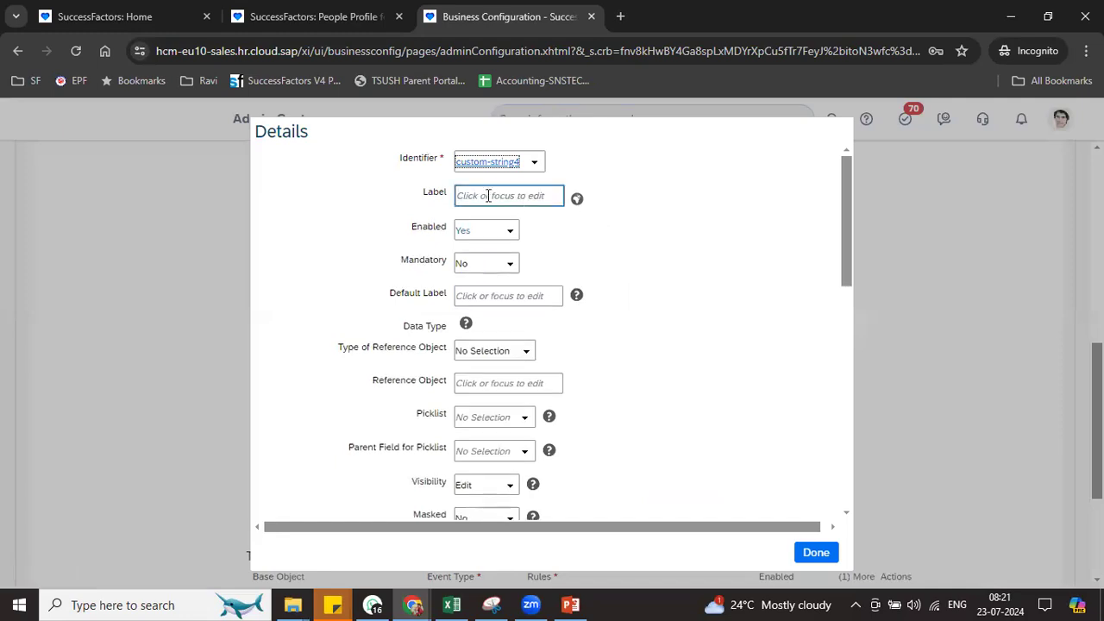
{"action": "left_click", "coordinate": [525, 351]}
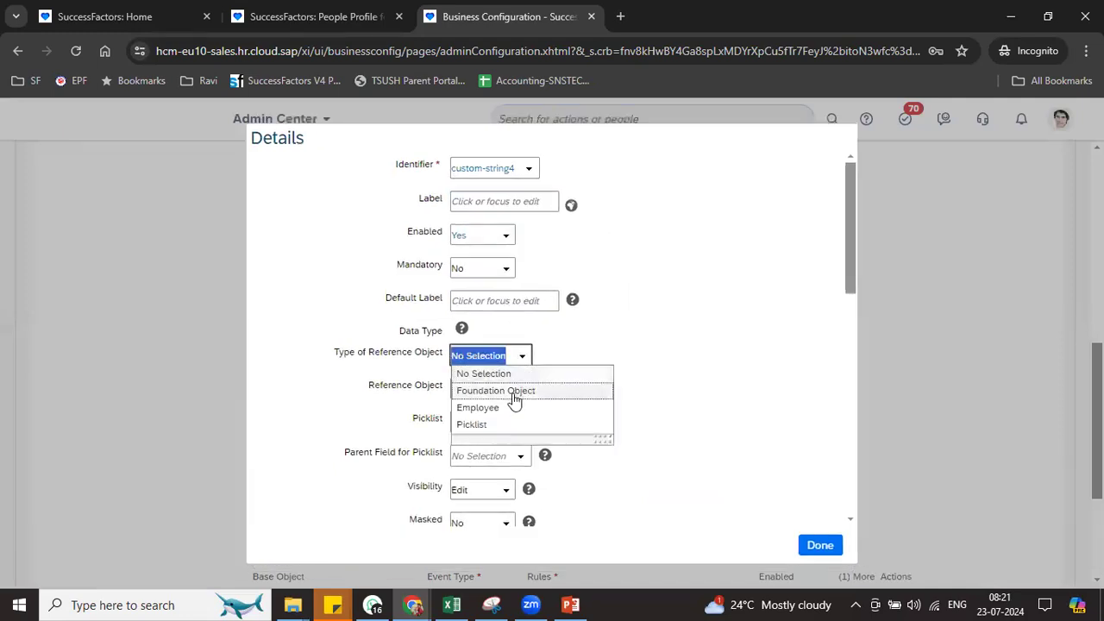
{"action": "left_click", "coordinate": [512, 407]}
{"action": "left_click", "coordinate": [495, 203]}
{"action": "type", "text": "HR Manager"}
{"action": "left_click_drag", "start_coordinate": [509, 203], "coordinate": [428, 210]}
{"action": "key", "text": "ctrl+c"}
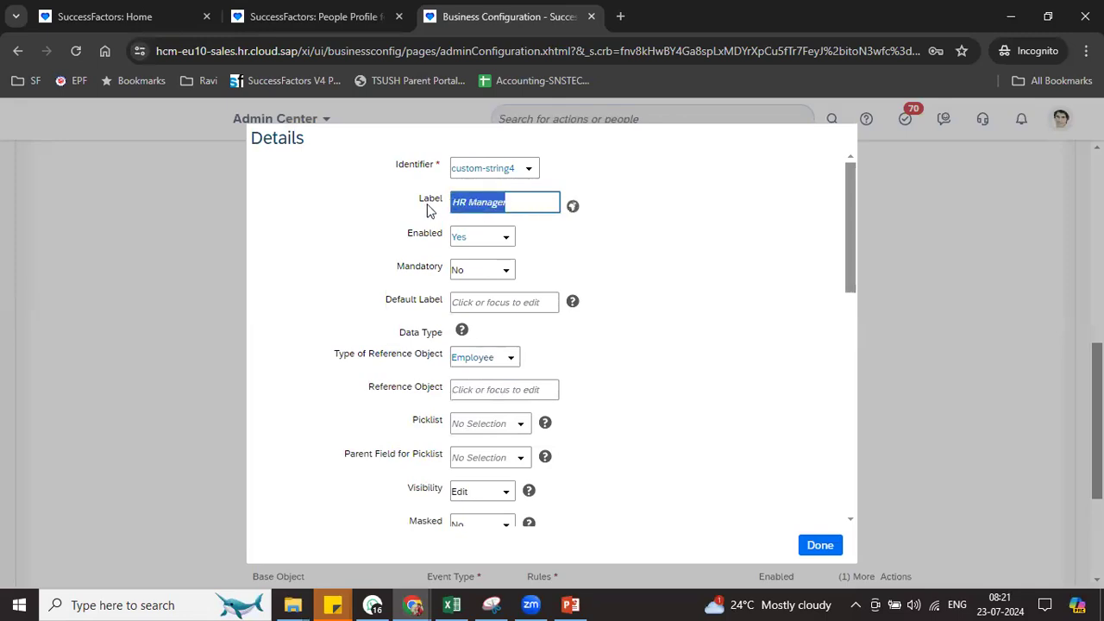
{"action": "left_click", "coordinate": [496, 386]}
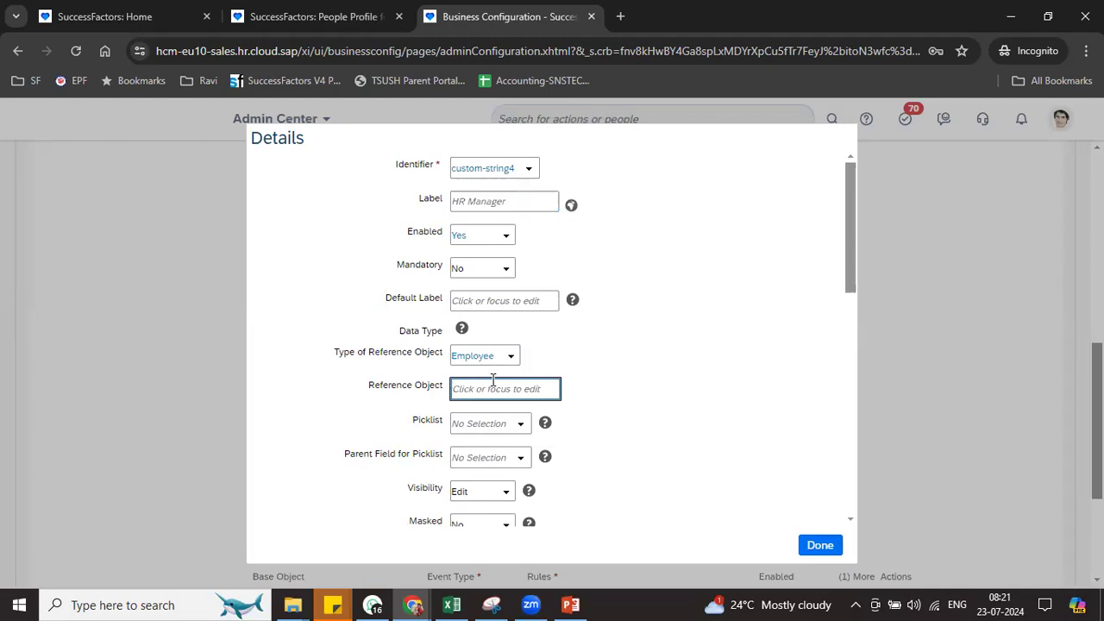
{"action": "left_click", "coordinate": [505, 302]}
{"action": "key", "text": "ctrl+v"}
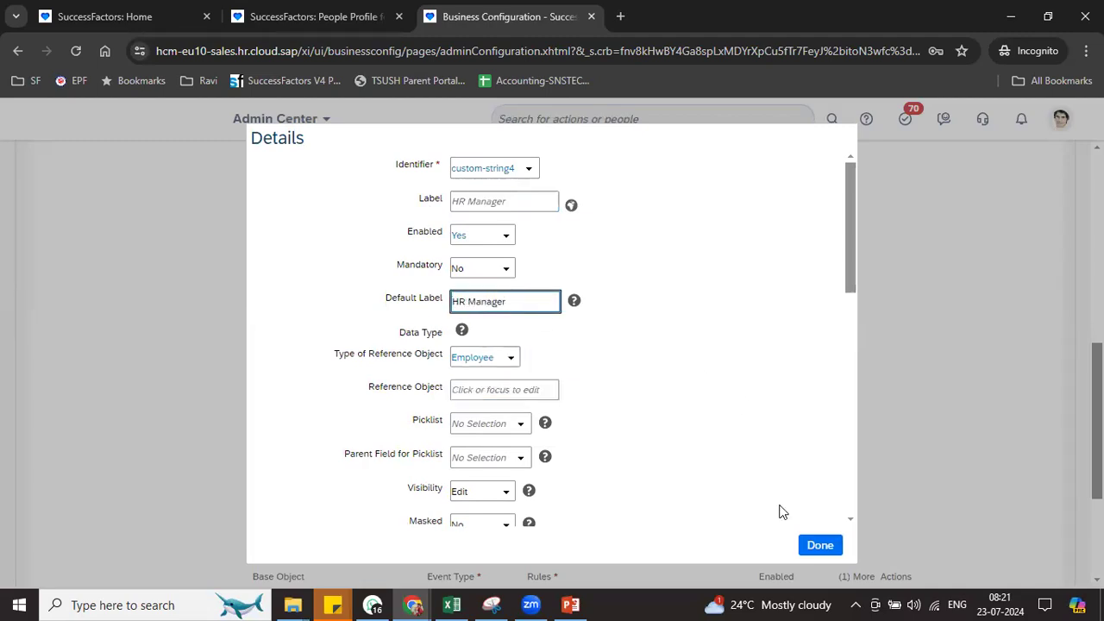
{"action": "left_click", "coordinate": [815, 549]}
{"action": "left_click", "coordinate": [326, 520]}
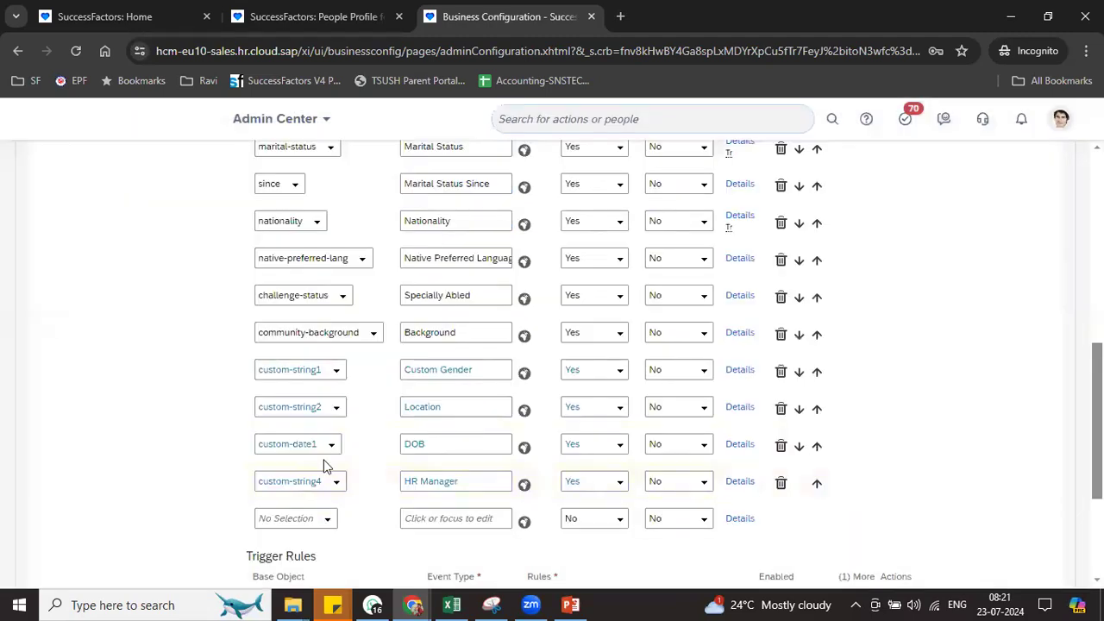
Add custom-string3 in the next row, label it 'Simple Text' and set Enabled to Yes
{"action": "left_click", "coordinate": [316, 149]}
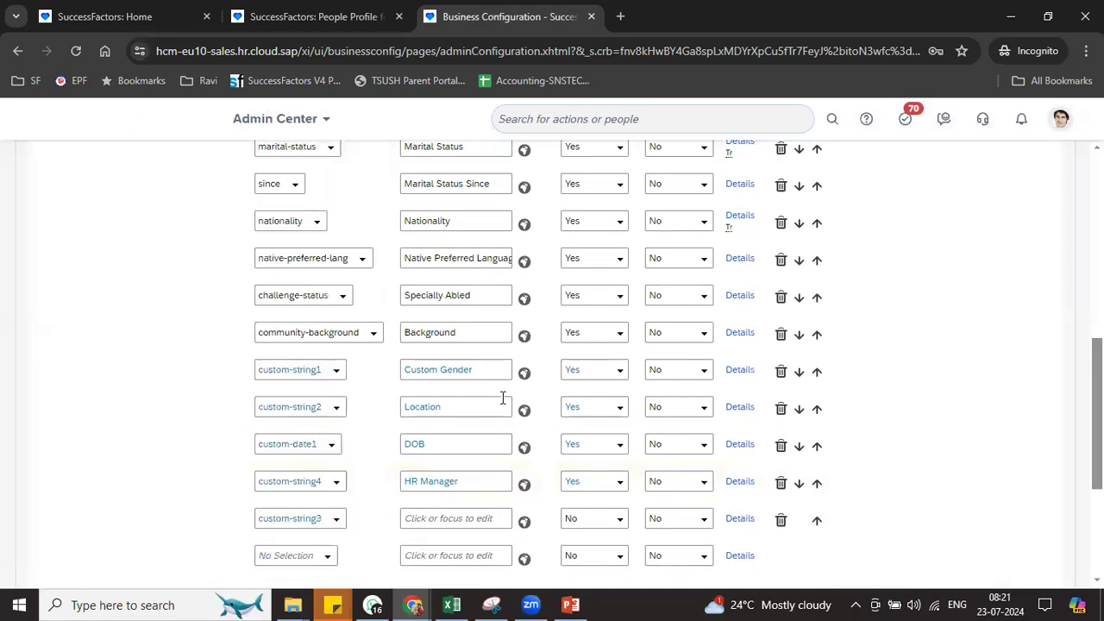
{"action": "left_click", "coordinate": [433, 521]}
{"action": "type", "text": "S"}
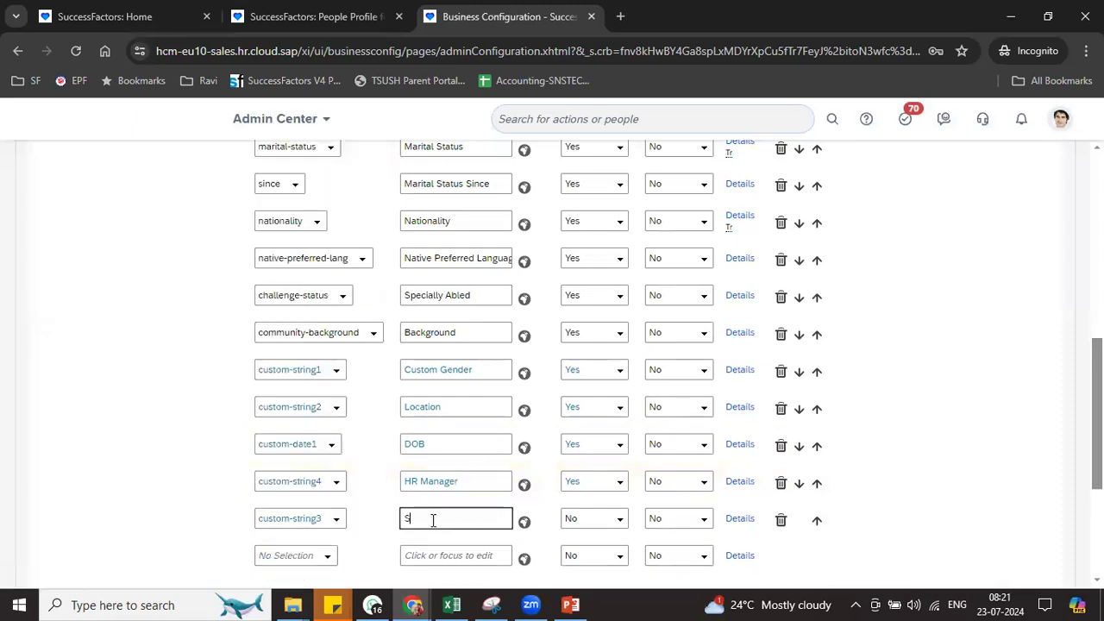
{"action": "type", "text": "xt"}
{"action": "key", "text": "Tab"}
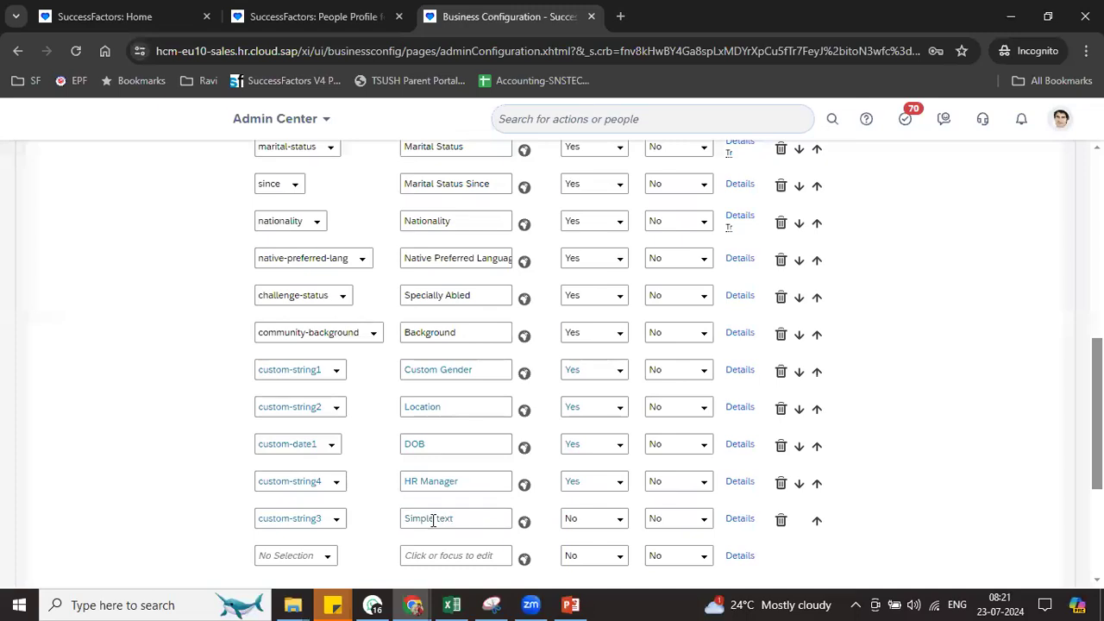
{"action": "left_click", "coordinate": [437, 518]}
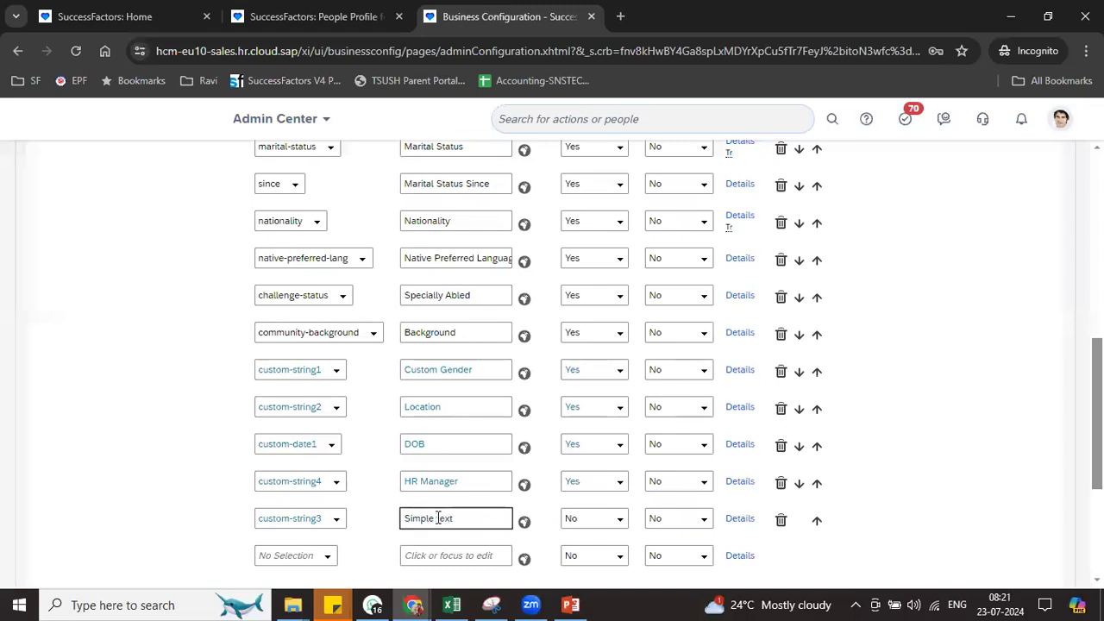
{"action": "left_click", "coordinate": [619, 525]}
{"action": "left_click", "coordinate": [592, 558]}
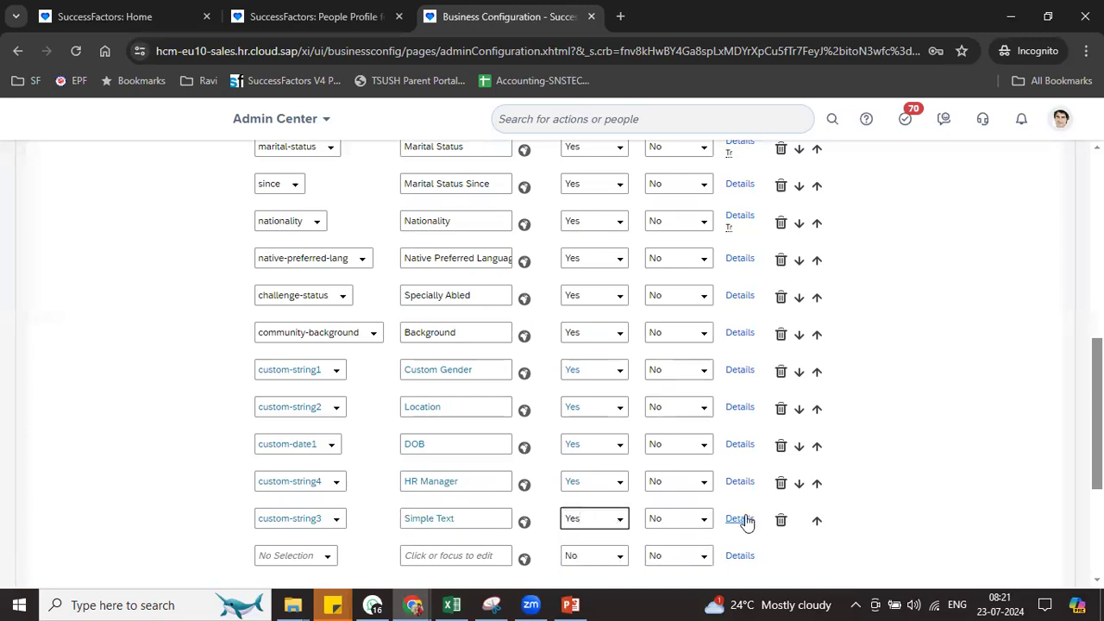
Copy 'Simple Text' into the custom-string3 Default Label and close its details
{"action": "left_click", "coordinate": [740, 518]}
{"action": "left_click", "coordinate": [507, 197]}
{"action": "triple_click", "coordinate": [507, 197]}
{"action": "key", "text": "ctrl+c"}
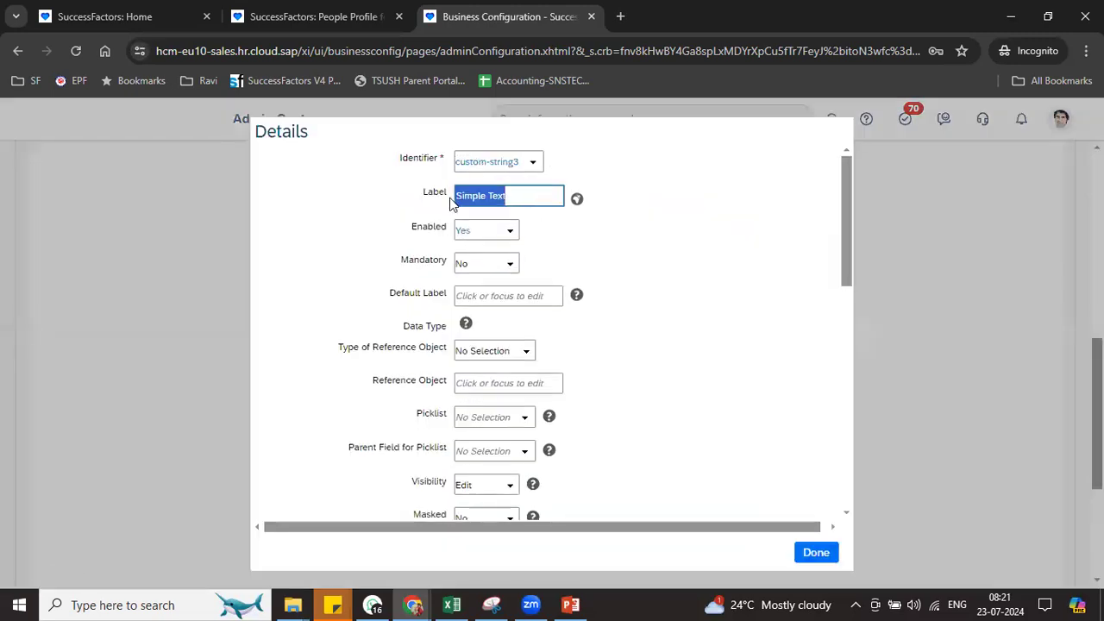
{"action": "left_click", "coordinate": [506, 295]}
{"action": "key", "text": "ctrl+v"}
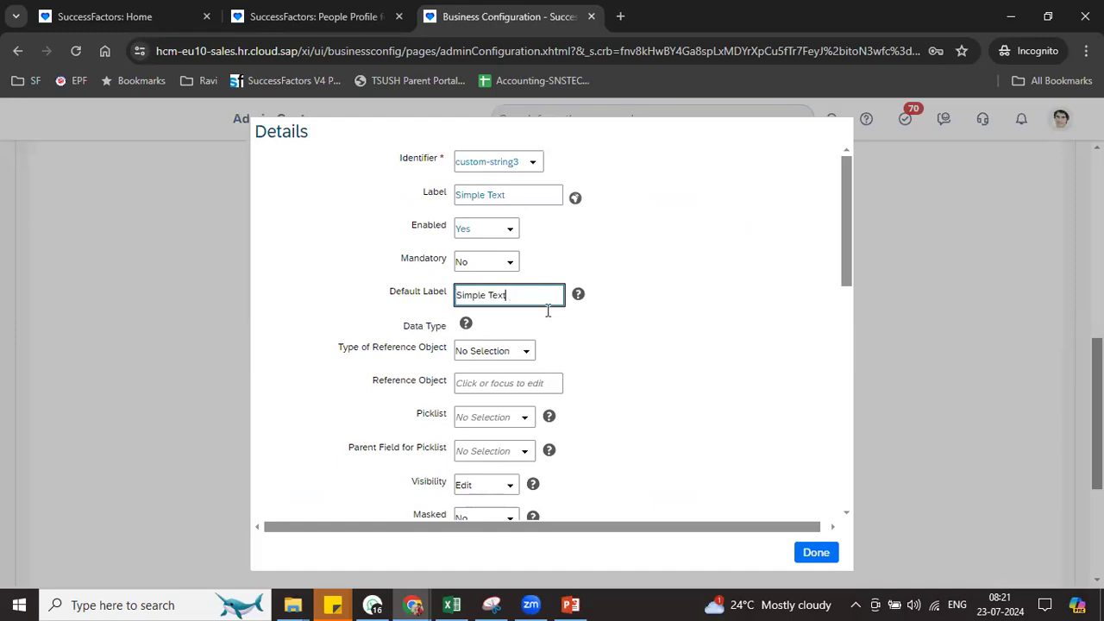
{"action": "left_click", "coordinate": [632, 351]}
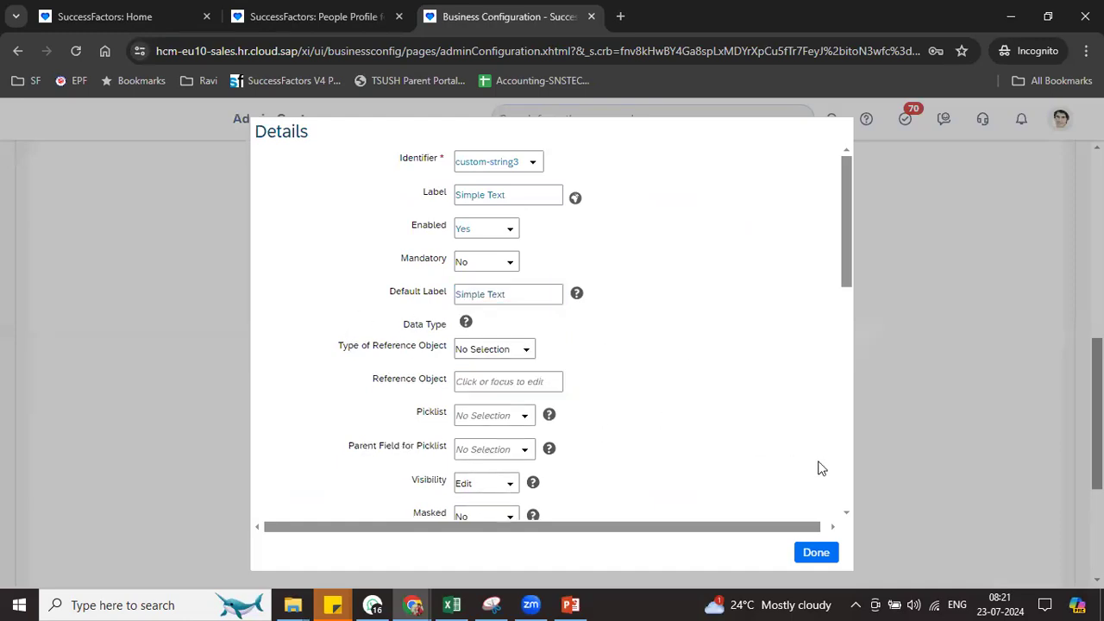
{"action": "left_click", "coordinate": [815, 553]}
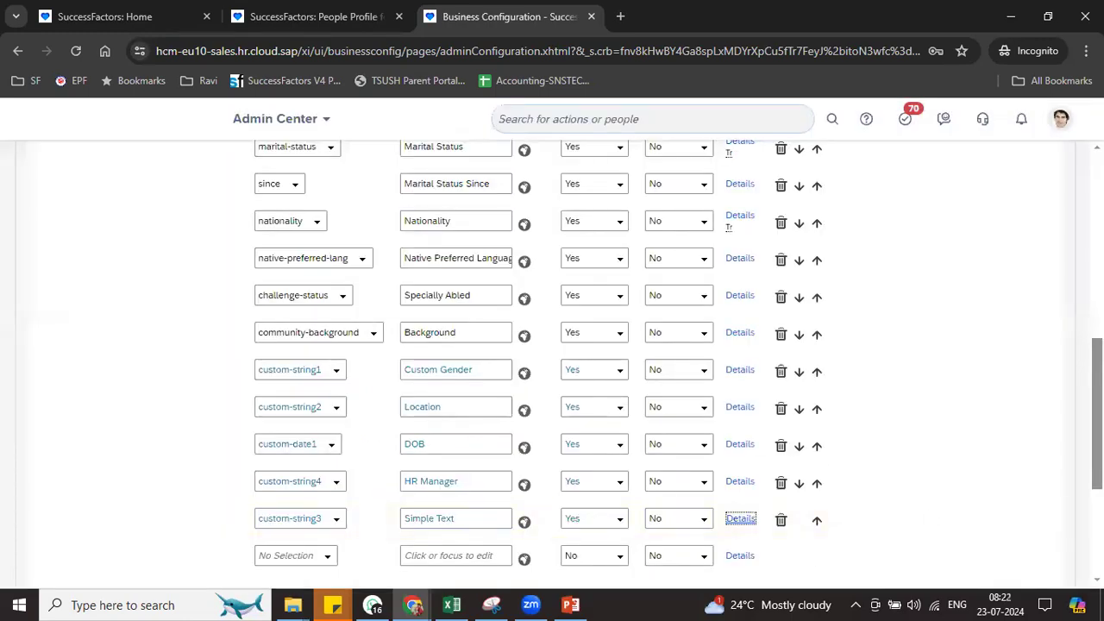
{"action": "scroll", "coordinate": [552, 345], "scroll_direction": "down", "scroll_amount": 3}
Save the personalInfo field changes and confirm them in the dialog
{"action": "left_click", "coordinate": [971, 556]}
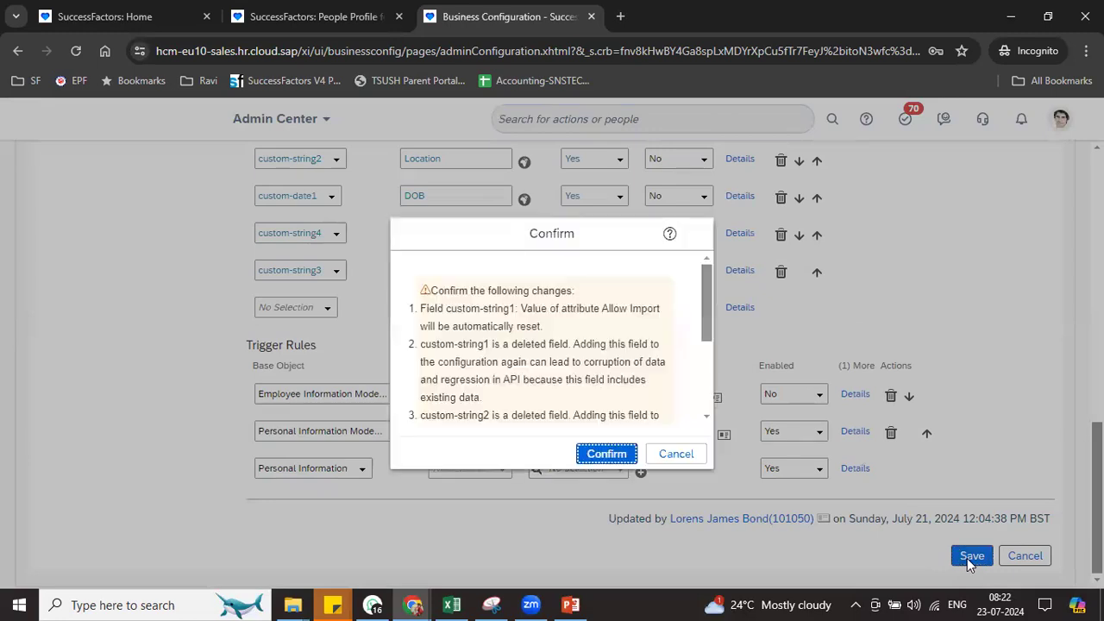
{"action": "left_click", "coordinate": [605, 452]}
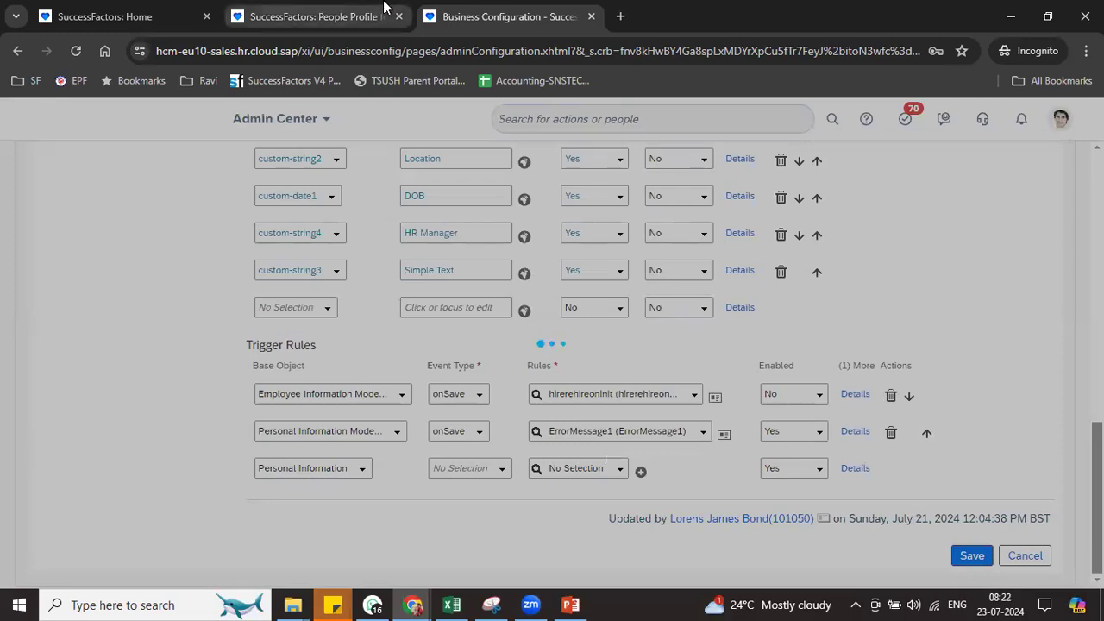
{"action": "mouse_move", "coordinate": [318, 29]}
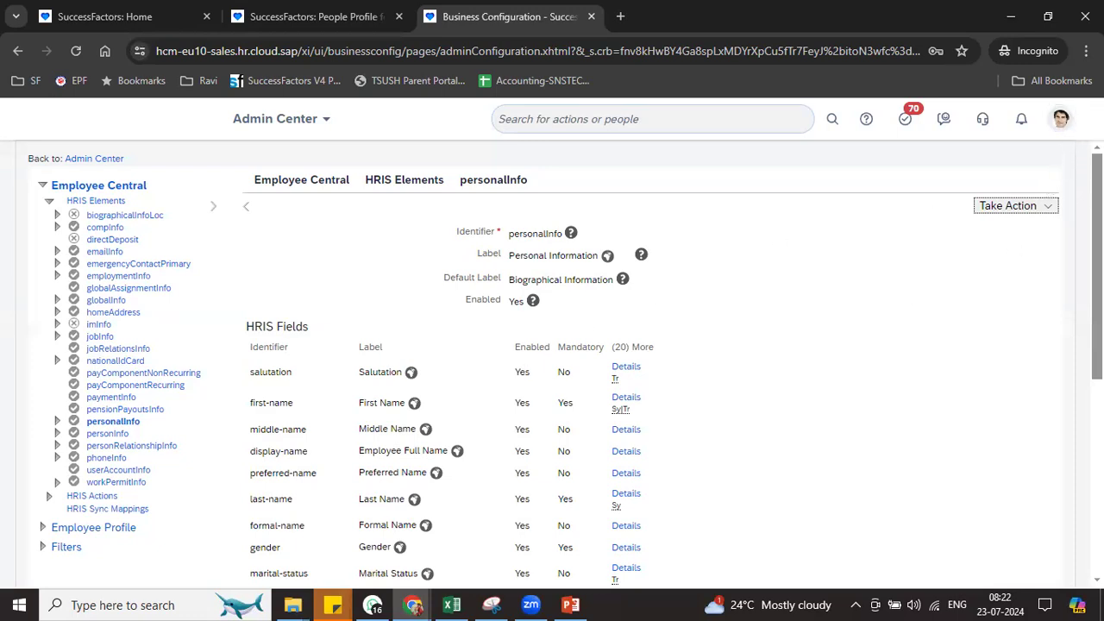
{"action": "scroll", "coordinate": [552, 362], "scroll_direction": "down", "scroll_amount": 5}
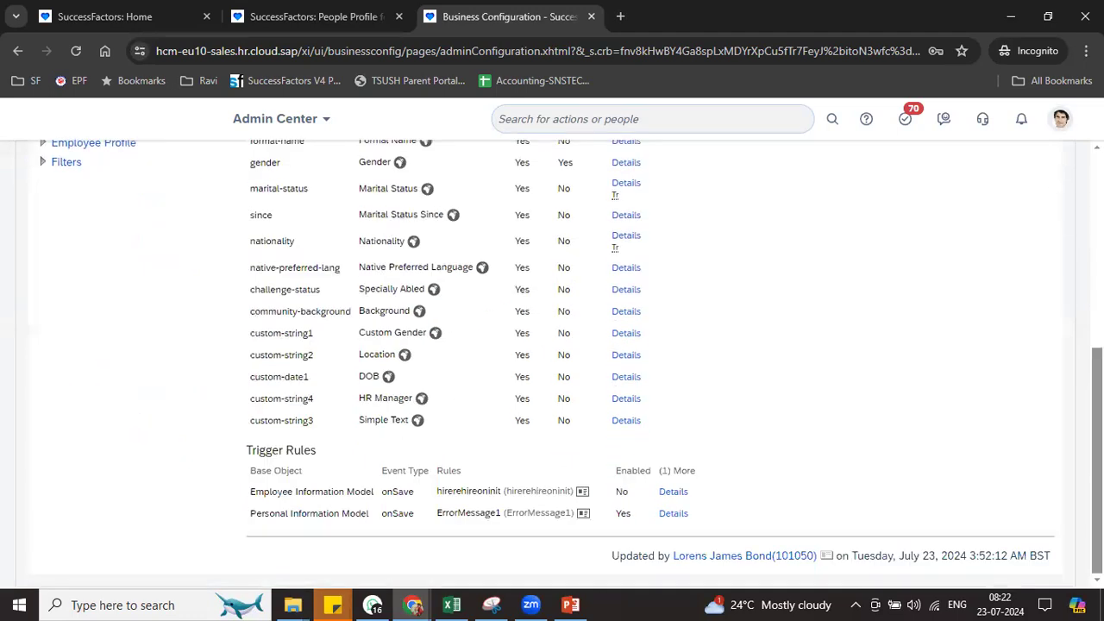
Open View User Permission, look up the user by username and show their permission list
{"action": "left_click", "coordinate": [1061, 118]}
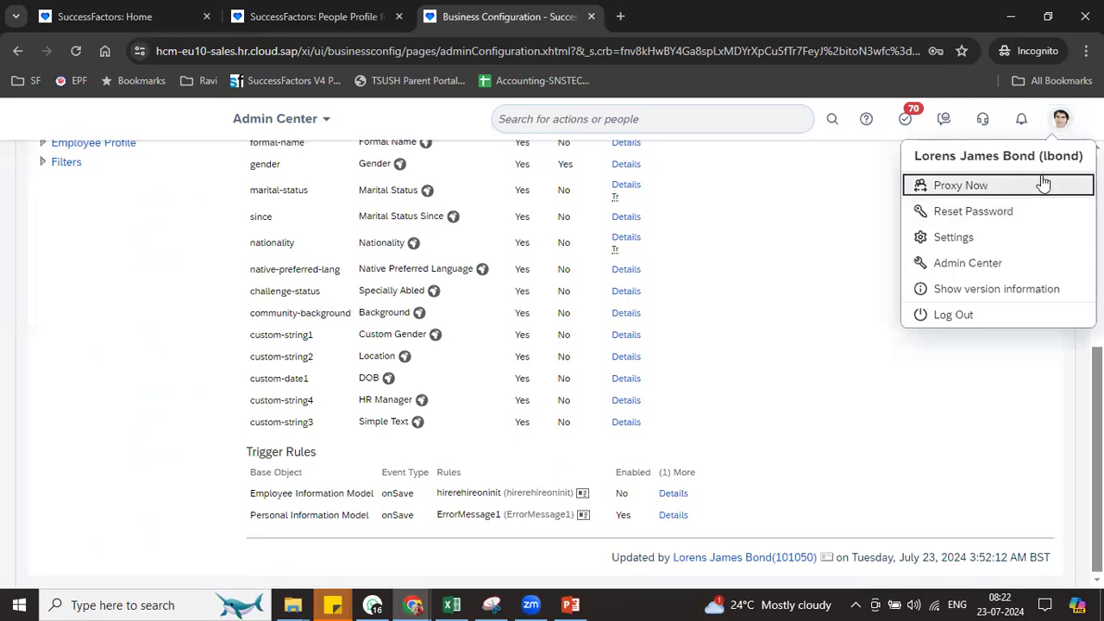
{"action": "left_click", "coordinate": [678, 124]}
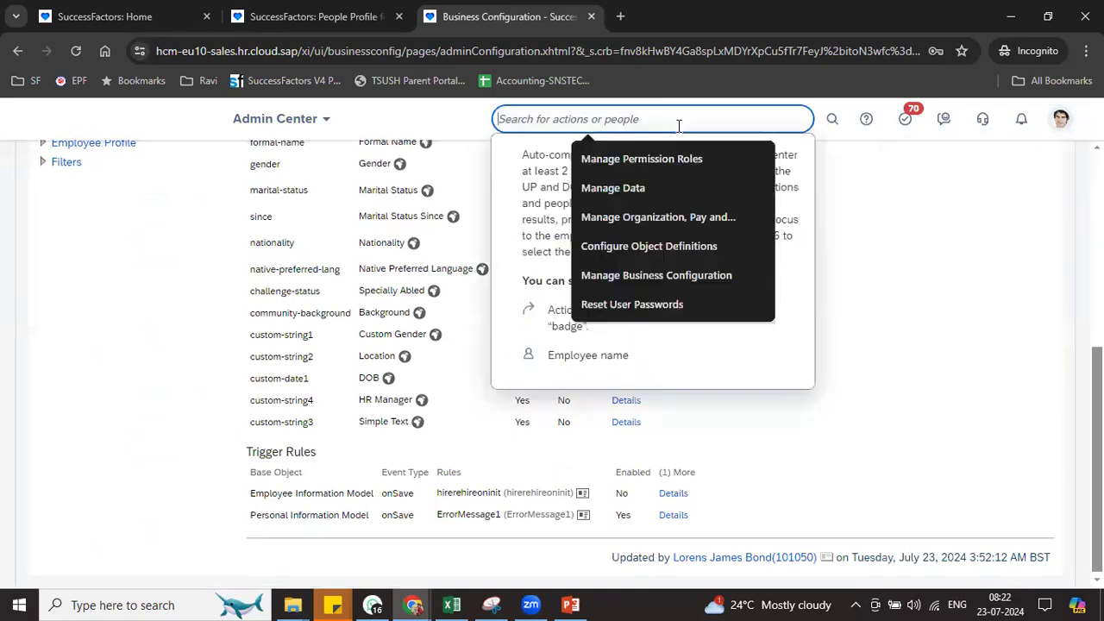
{"action": "type", "text": "vie"}
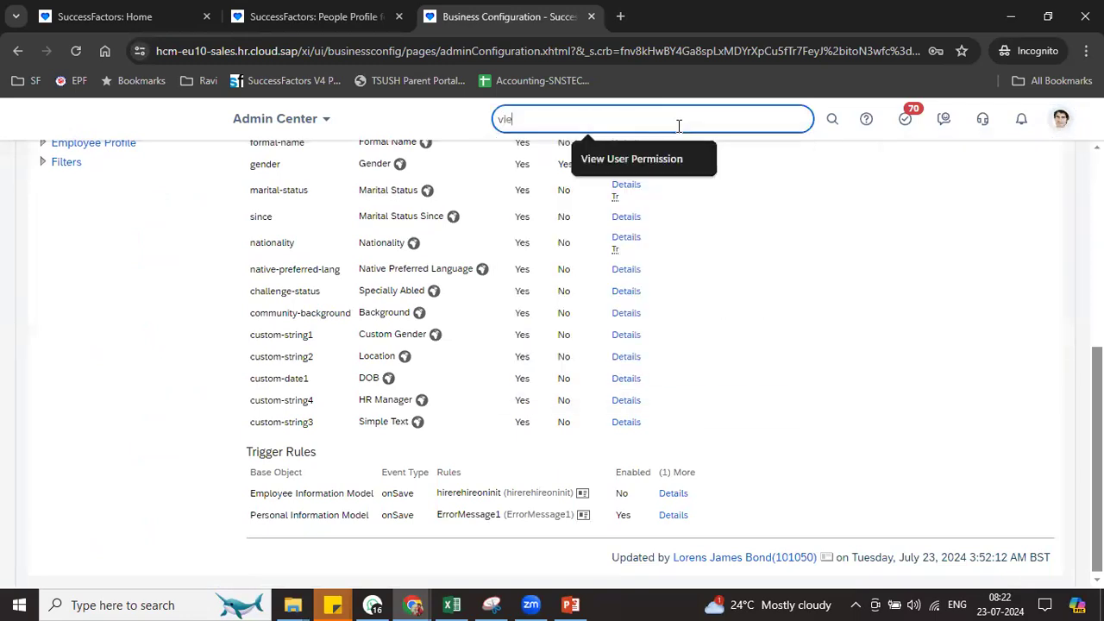
{"action": "type", "text": "w user perm"}
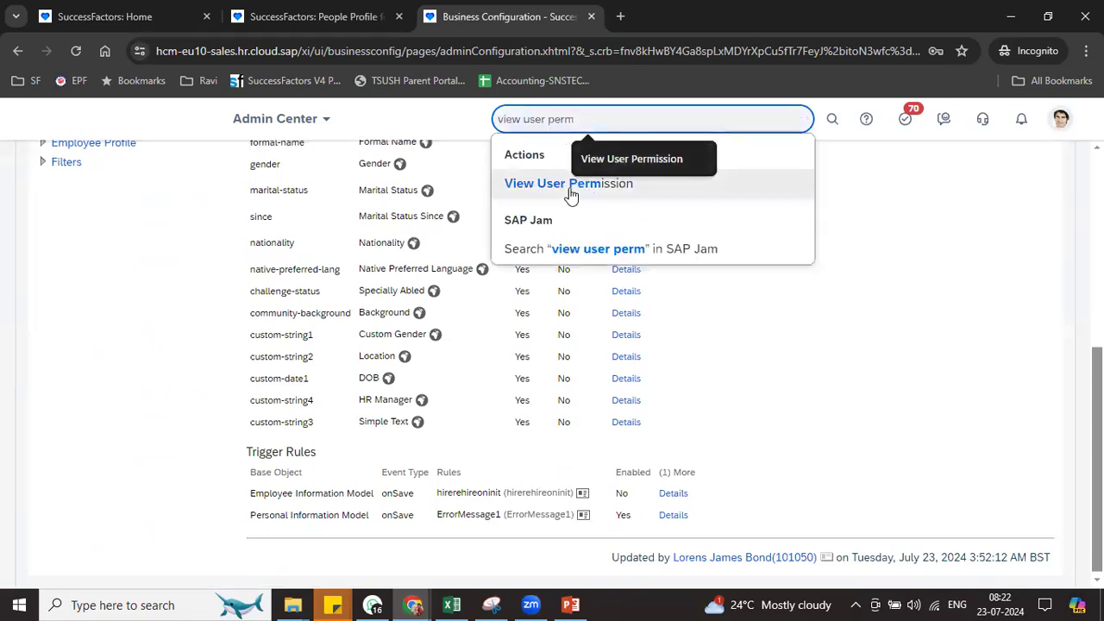
{"action": "left_click", "coordinate": [571, 186]}
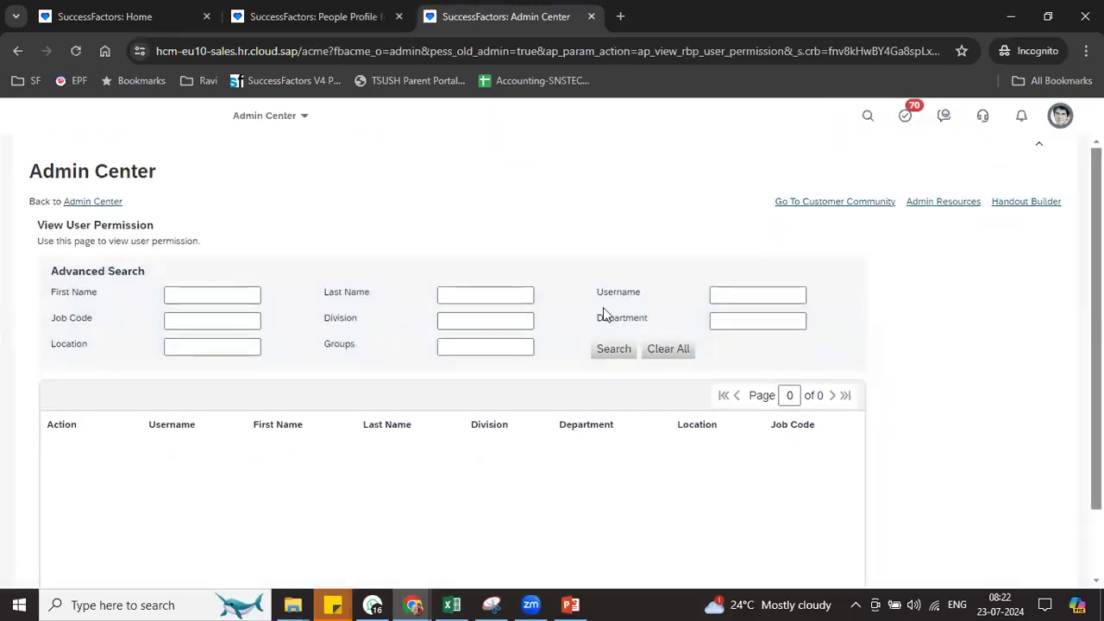
{"action": "left_click", "coordinate": [717, 298]}
{"action": "key", "text": "Return"}
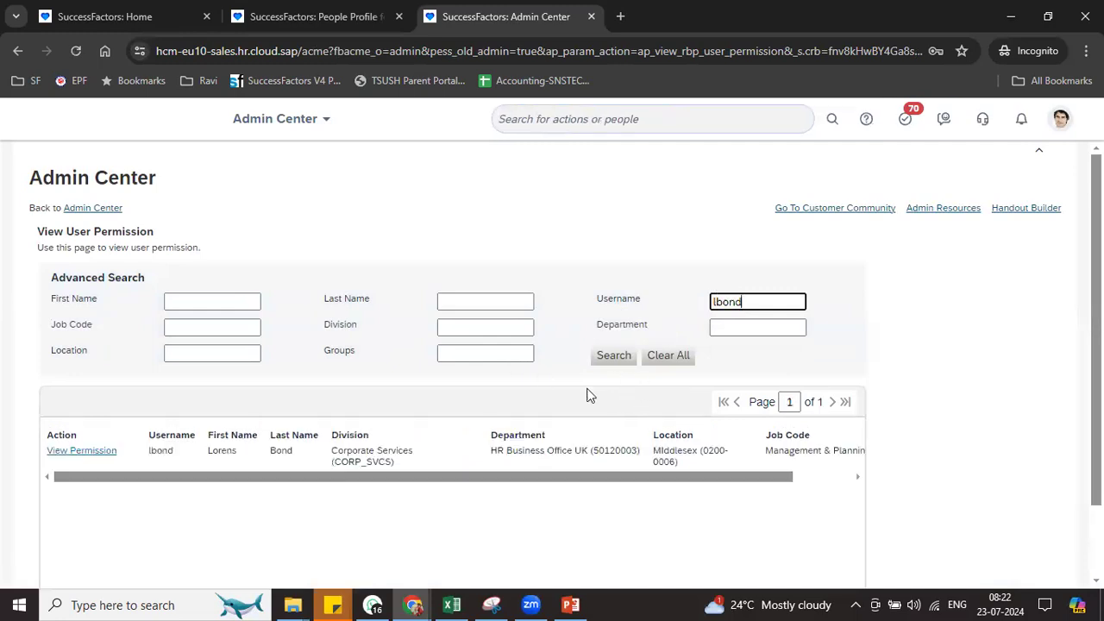
{"action": "left_click", "coordinate": [94, 451]}
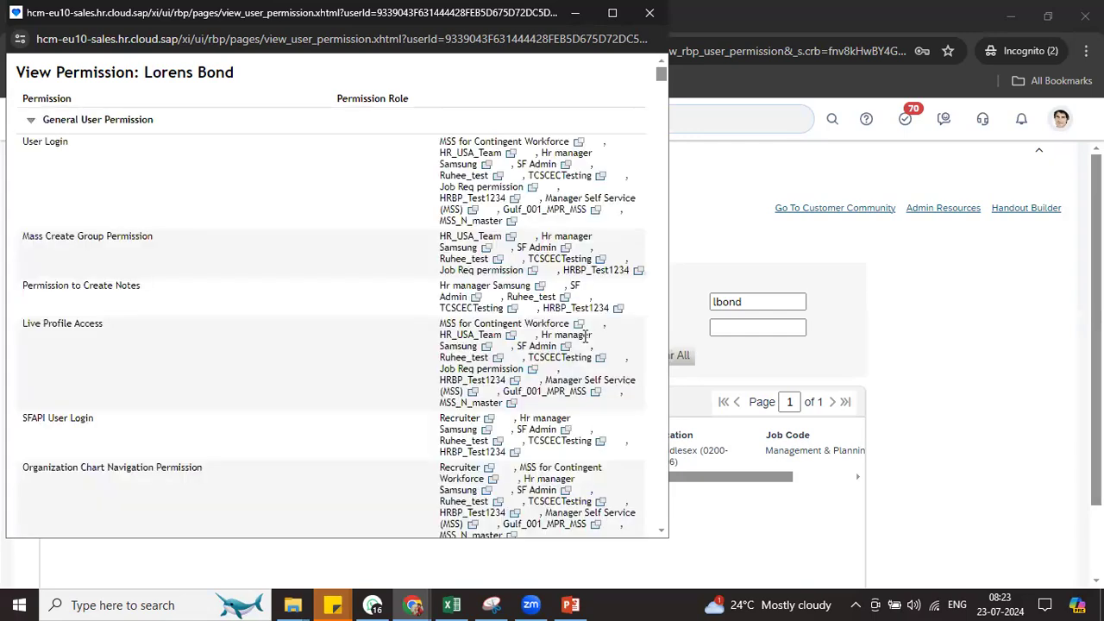
Find the roles granting First Name edit rights, noting HR Admin Team, then close the window
{"action": "key", "text": "ctrl+f"}
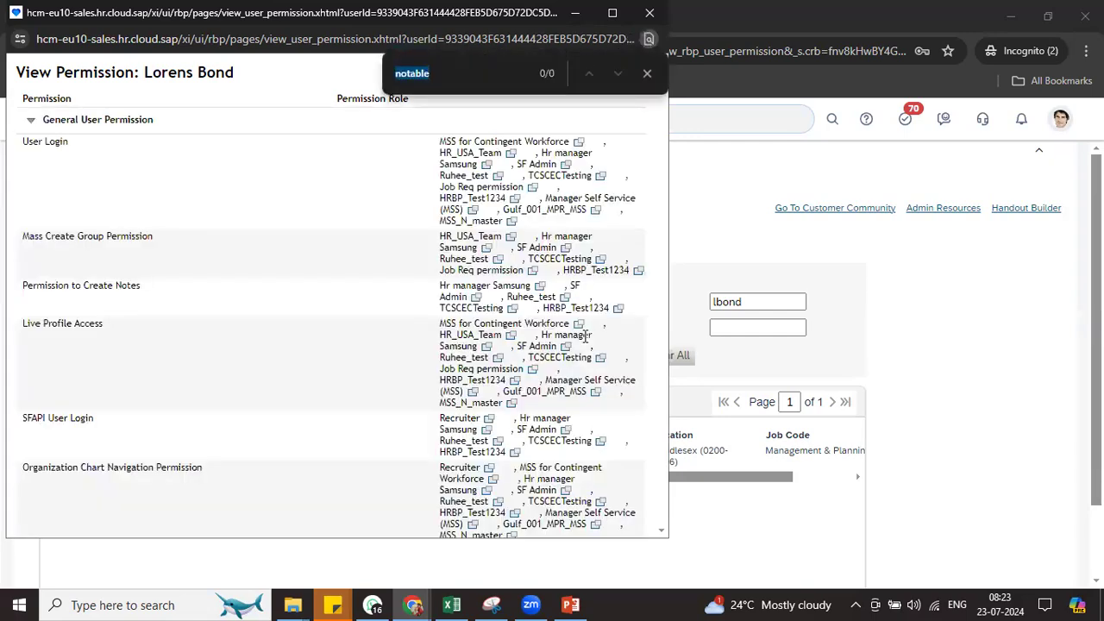
{"action": "type", "text": "first "}
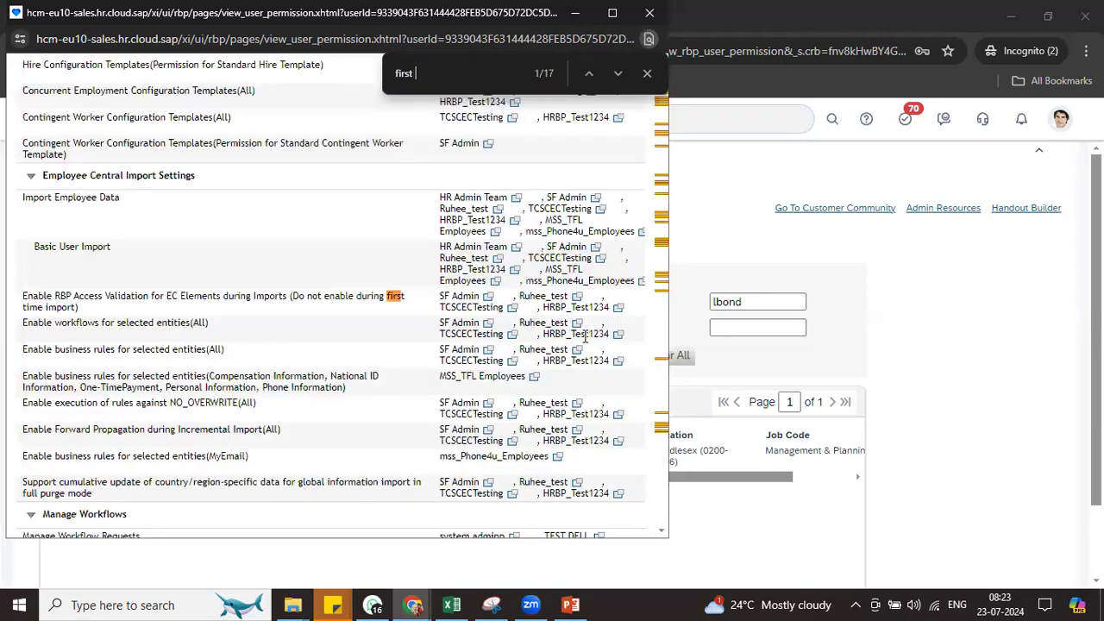
{"action": "type", "text": "name"}
{"action": "key", "text": "Return"}
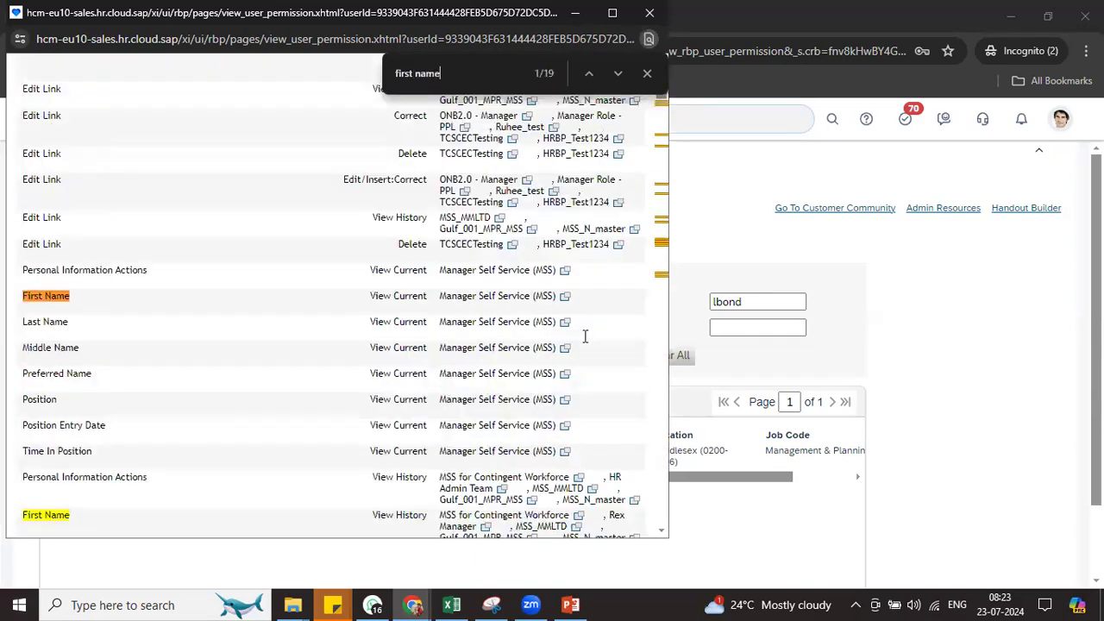
{"action": "key", "text": "Return"}
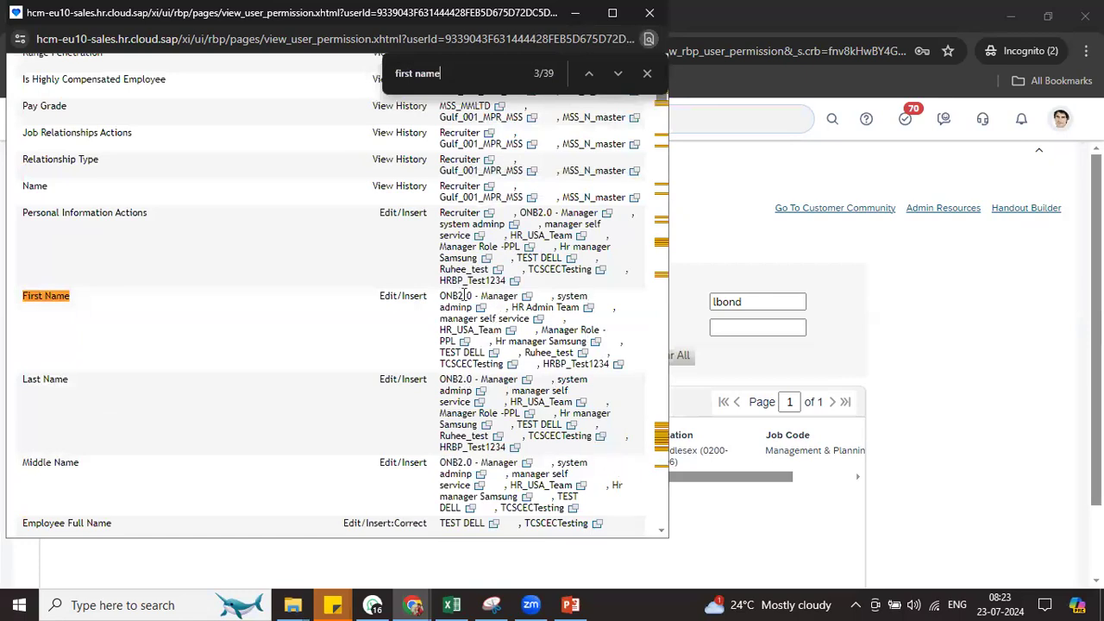
{"action": "left_click_drag", "start_coordinate": [444, 291], "coordinate": [615, 366]}
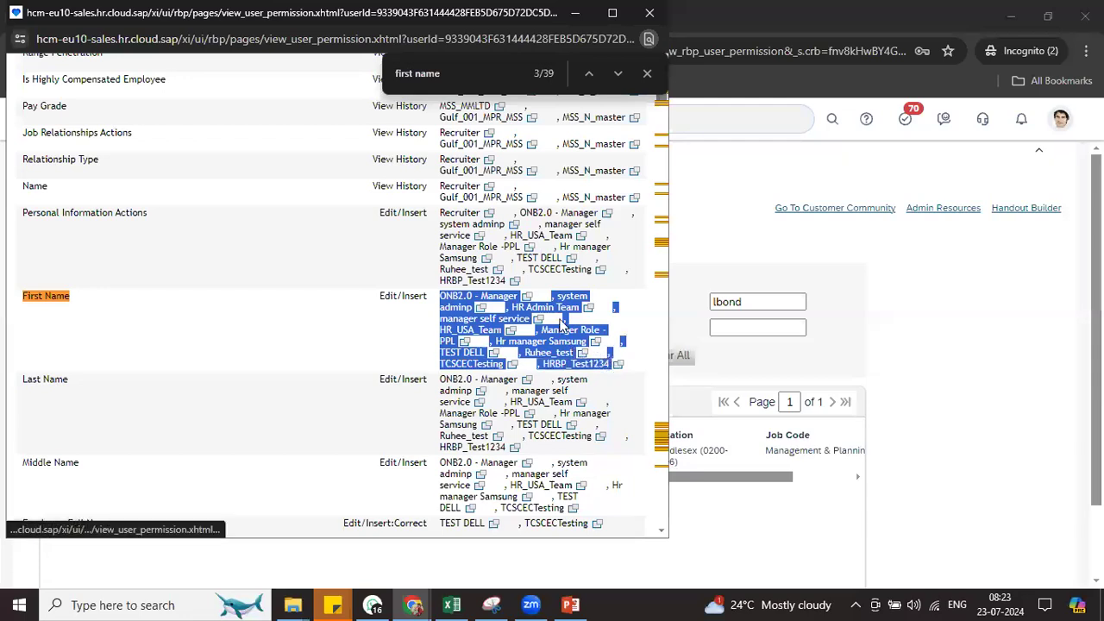
{"action": "left_click", "coordinate": [541, 308]}
{"action": "left_click_drag", "start_coordinate": [523, 308], "coordinate": [575, 310]}
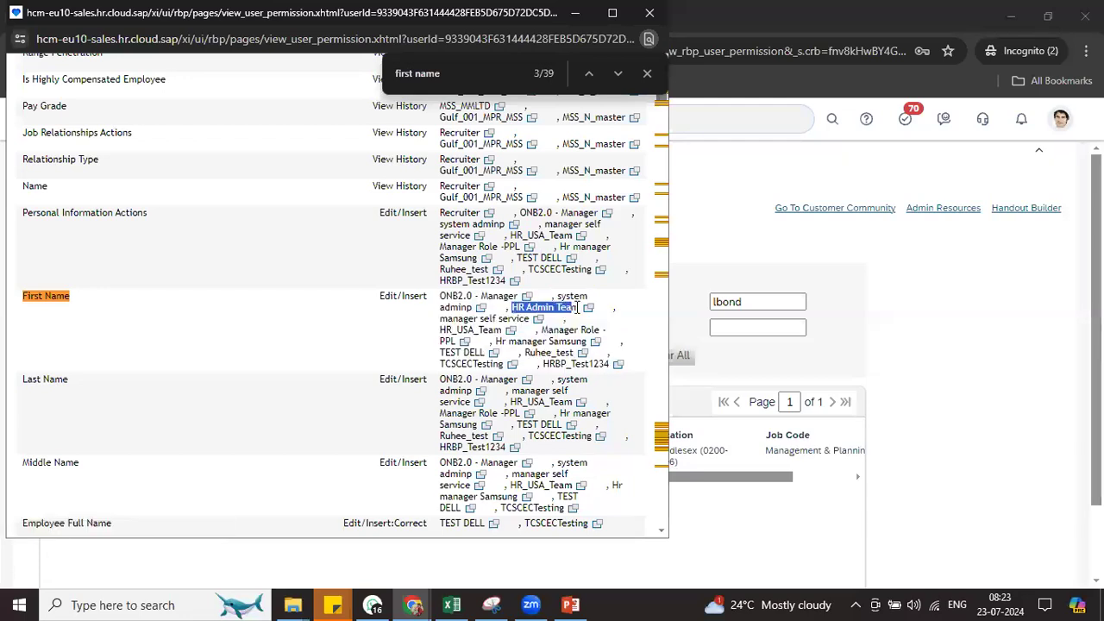
{"action": "left_click", "coordinate": [650, 13]}
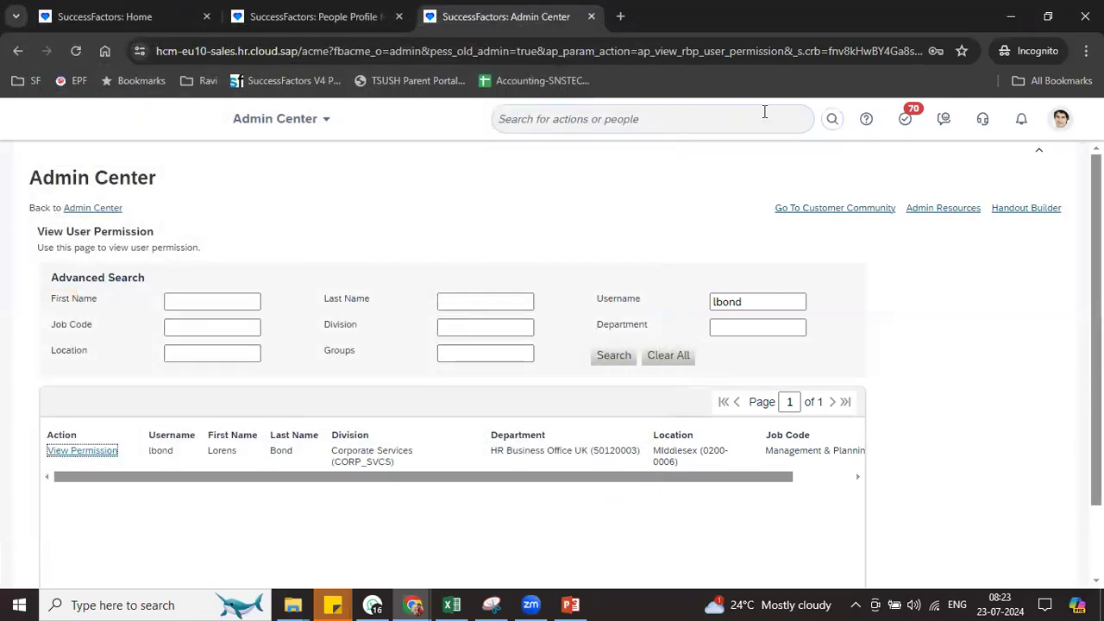
Open Manage Permission Roles in the legacy view, search 'HR Admin Team' and open that role
{"action": "left_click", "coordinate": [717, 109]}
{"action": "type", "text": "man per rol"}
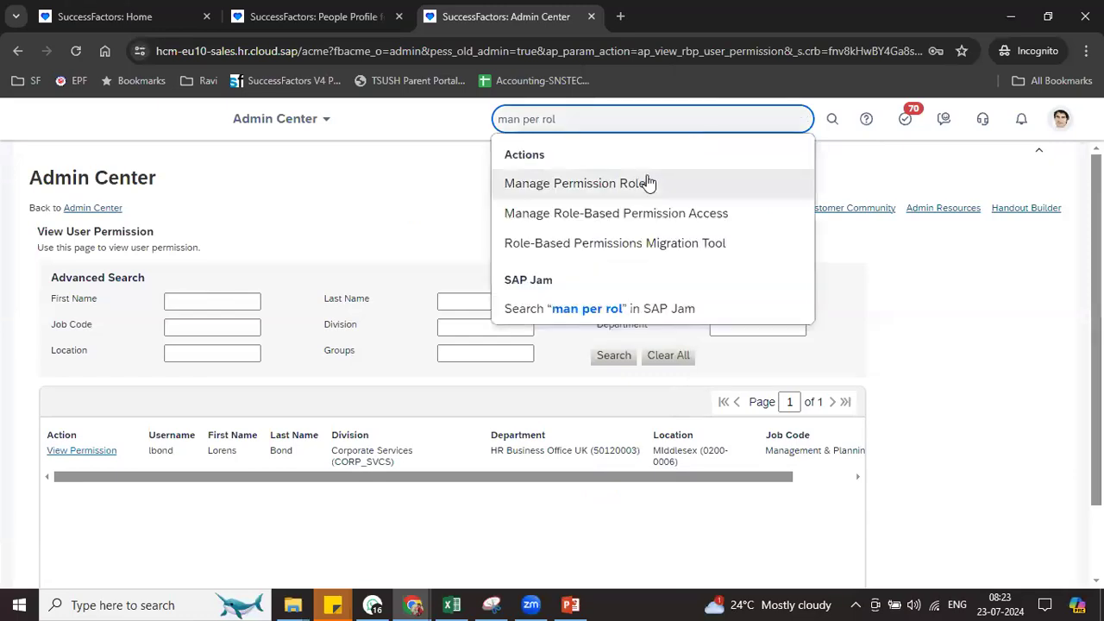
{"action": "left_click", "coordinate": [646, 178]}
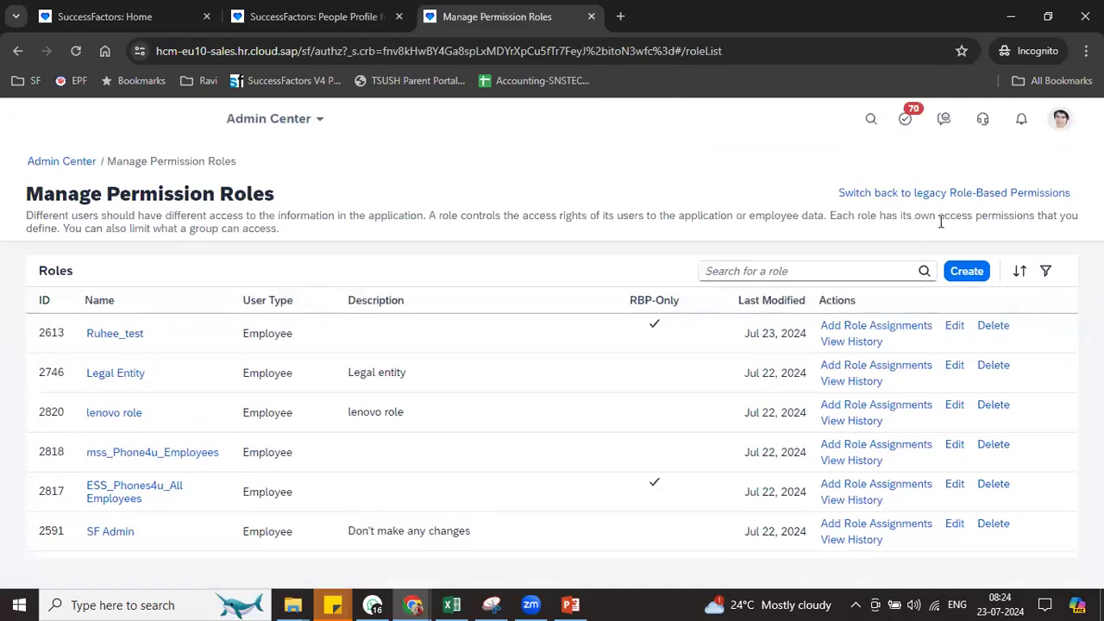
{"action": "left_click", "coordinate": [1062, 193]}
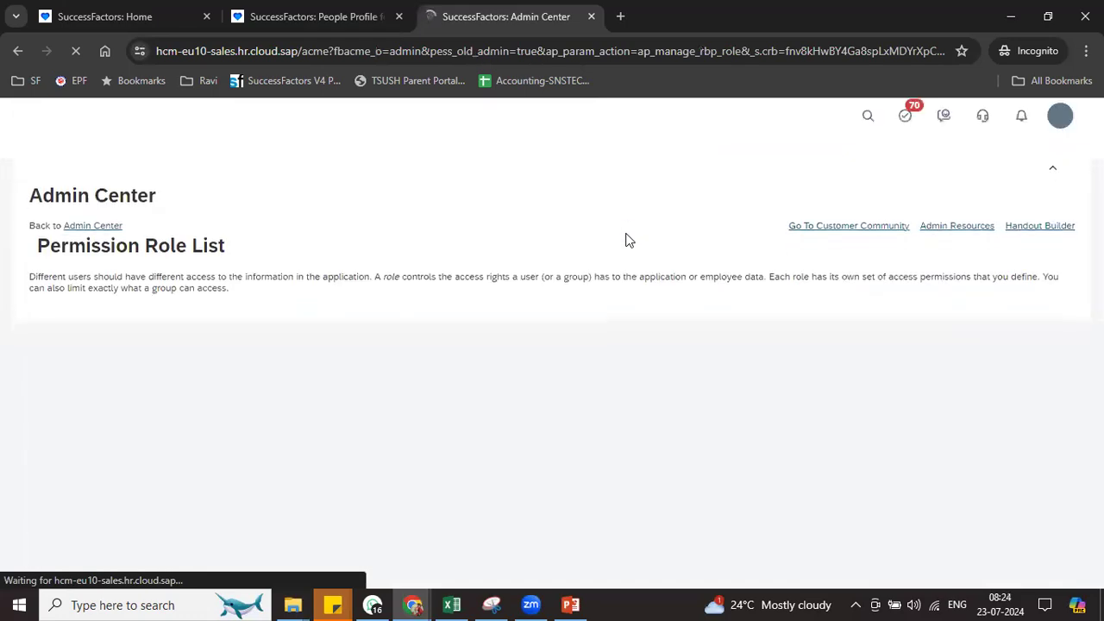
{"action": "left_click", "coordinate": [154, 309]}
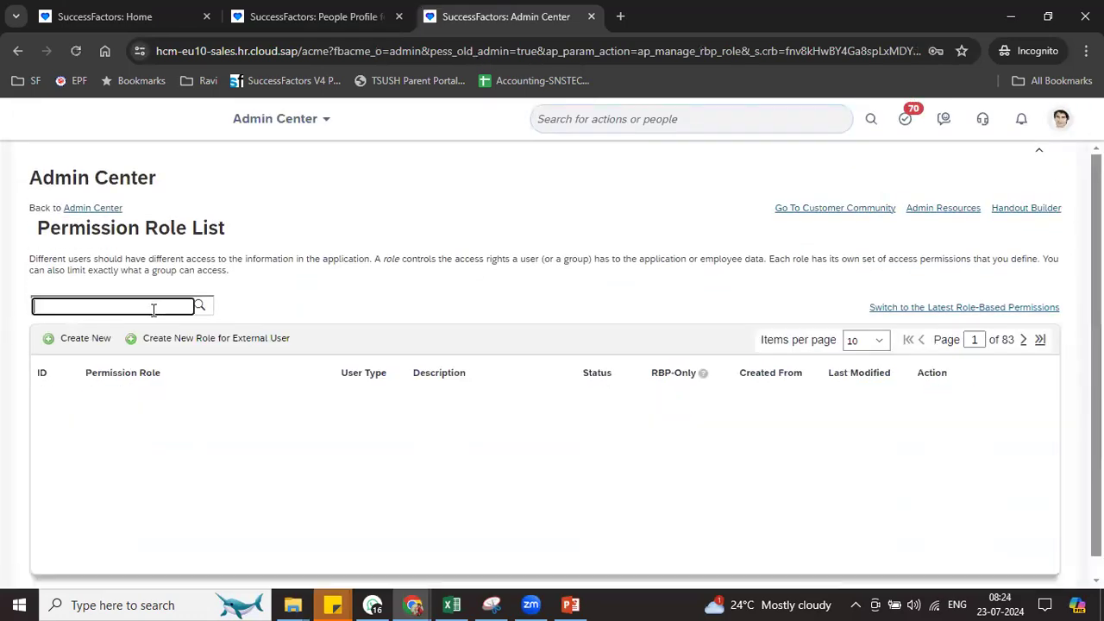
{"action": "type", "text": "HR Admin Team"}
{"action": "key", "text": "Return"}
{"action": "left_click", "coordinate": [103, 396]}
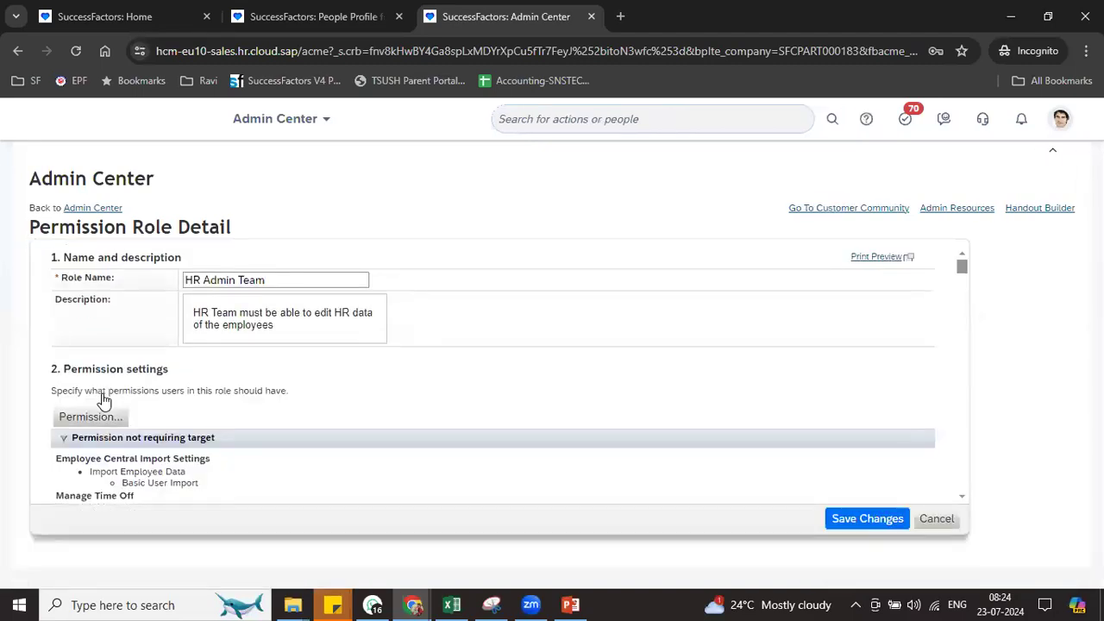
Open the role's permission settings at Employee Central Effective Dated Entities
{"action": "left_click", "coordinate": [93, 418]}
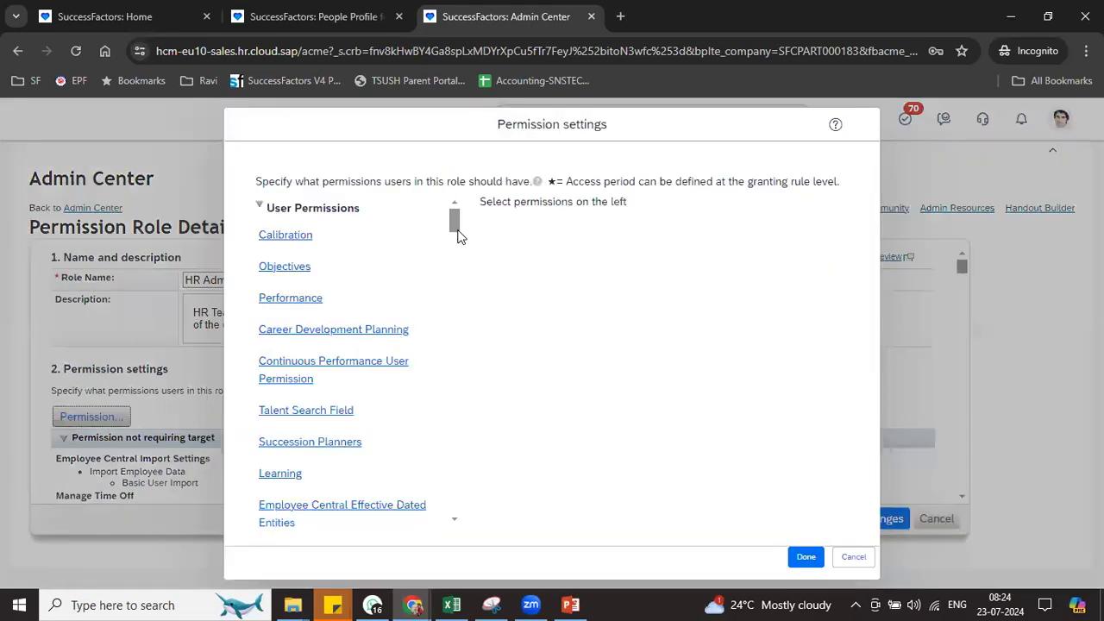
{"action": "scroll", "coordinate": [455, 227], "scroll_direction": "down", "scroll_amount": 2}
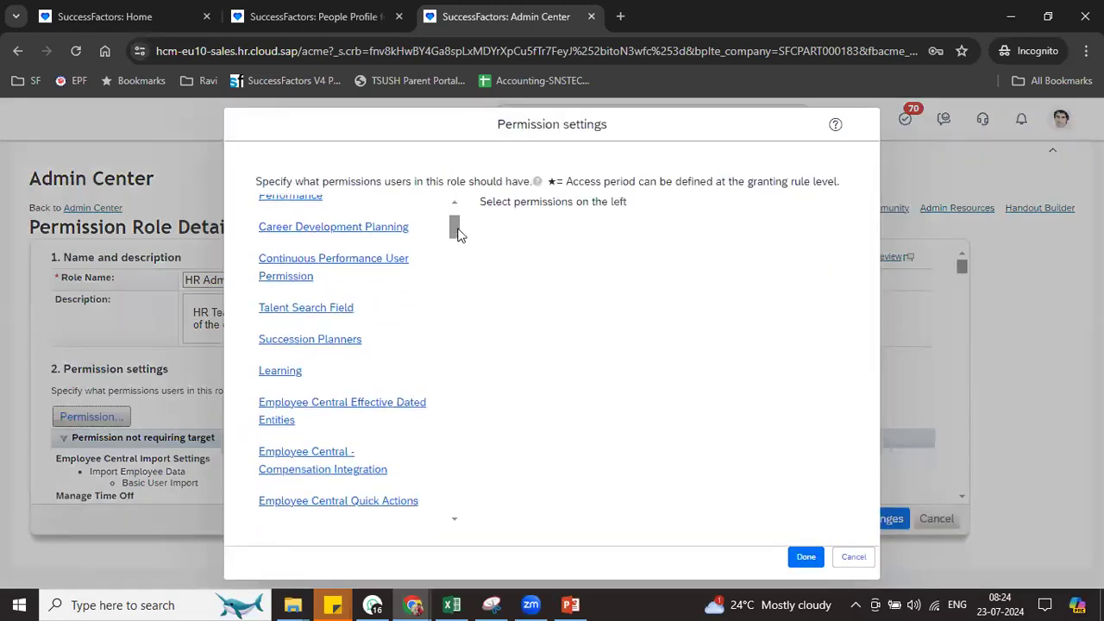
{"action": "left_click", "coordinate": [368, 410]}
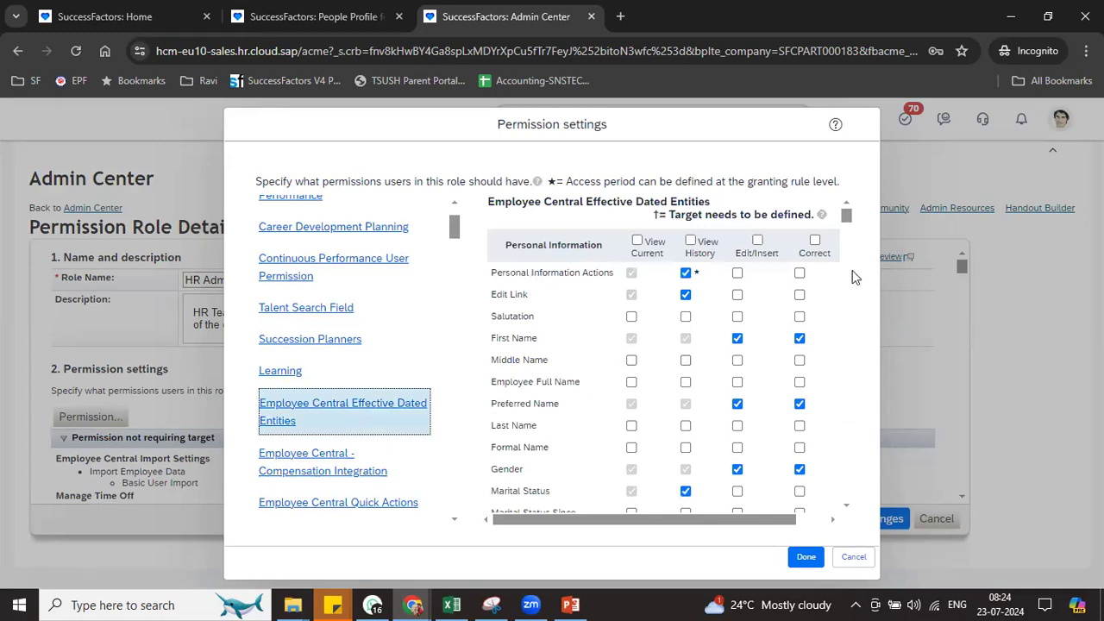
{"action": "scroll", "coordinate": [852, 274], "scroll_direction": "down", "scroll_amount": 3}
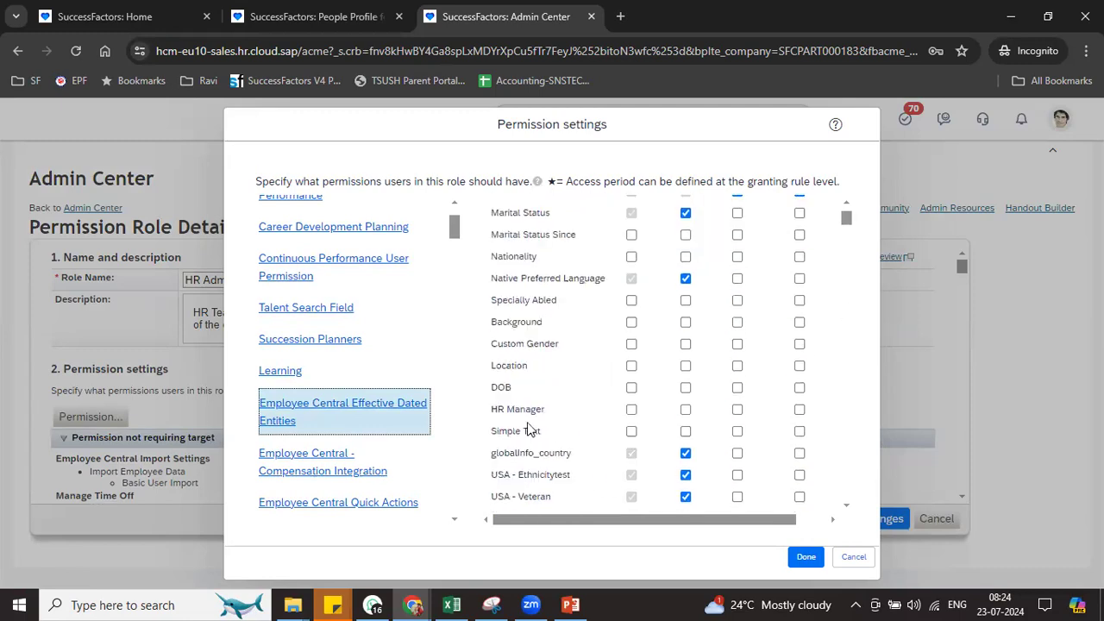
Grant HR Manager and Simple Text the Edit/Insert and Correct permissions
{"action": "left_click", "coordinate": [800, 410]}
{"action": "left_click", "coordinate": [800, 410]}
{"action": "left_click", "coordinate": [738, 410]}
{"action": "left_click_drag", "start_coordinate": [729, 524], "coordinate": [656, 521]}
{"action": "left_click", "coordinate": [818, 410]}
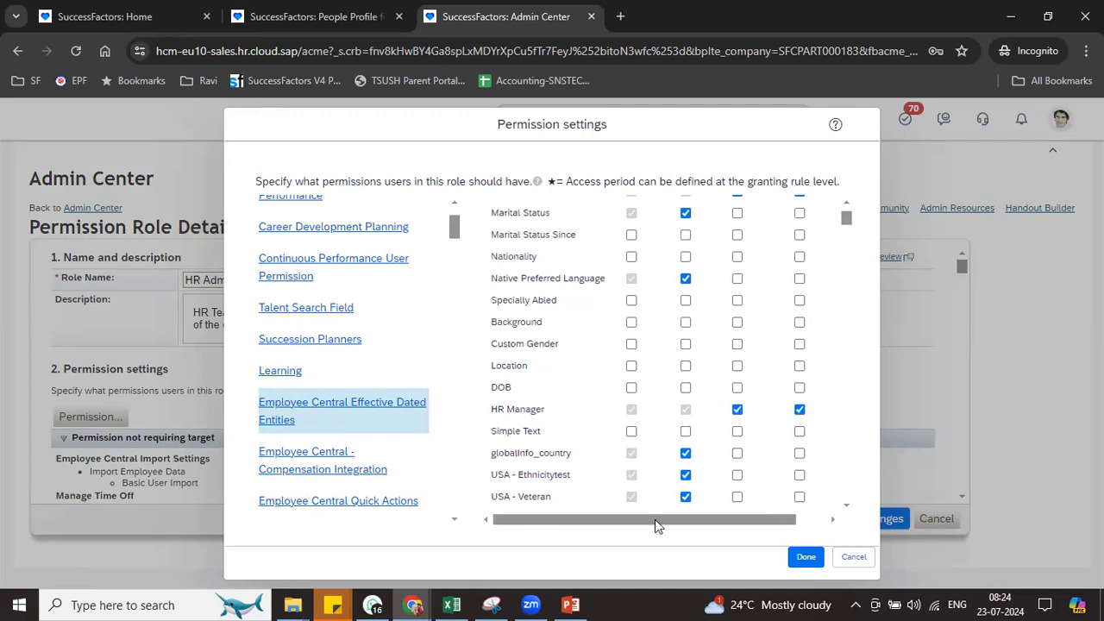
{"action": "left_click", "coordinate": [801, 433]}
{"action": "left_click", "coordinate": [738, 432]}
{"action": "left_click_drag", "start_coordinate": [732, 522], "coordinate": [811, 524]}
{"action": "left_click", "coordinate": [819, 431]}
{"action": "left_click_drag", "start_coordinate": [695, 522], "coordinate": [666, 521]}
Grant Custom Gender, Location and DOB the Edit/Insert and Correct permissions
{"action": "left_click", "coordinate": [800, 344]}
{"action": "left_click", "coordinate": [800, 366]}
{"action": "left_click", "coordinate": [800, 388]}
{"action": "left_click", "coordinate": [738, 343]}
{"action": "left_click", "coordinate": [737, 365]}
{"action": "left_click", "coordinate": [738, 387]}
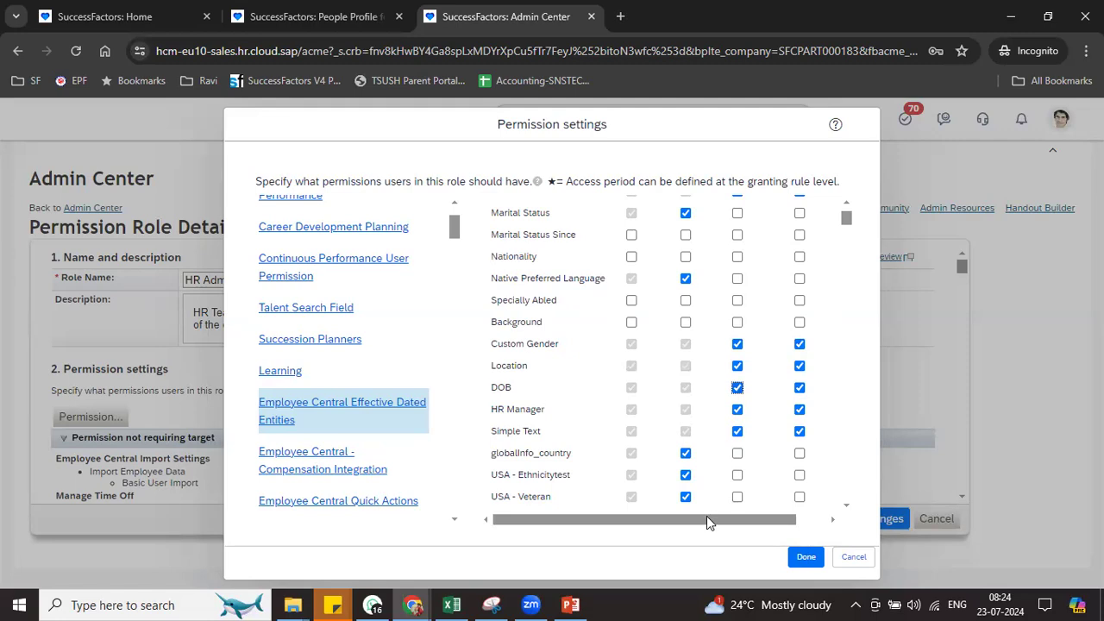
{"action": "left_click_drag", "start_coordinate": [707, 522], "coordinate": [780, 521]}
{"action": "left_click", "coordinate": [818, 346]}
{"action": "left_click", "coordinate": [818, 366]}
{"action": "left_click", "coordinate": [818, 388]}
Confirm the permission settings and save the HR Admin Team role
{"action": "left_click", "coordinate": [806, 557]}
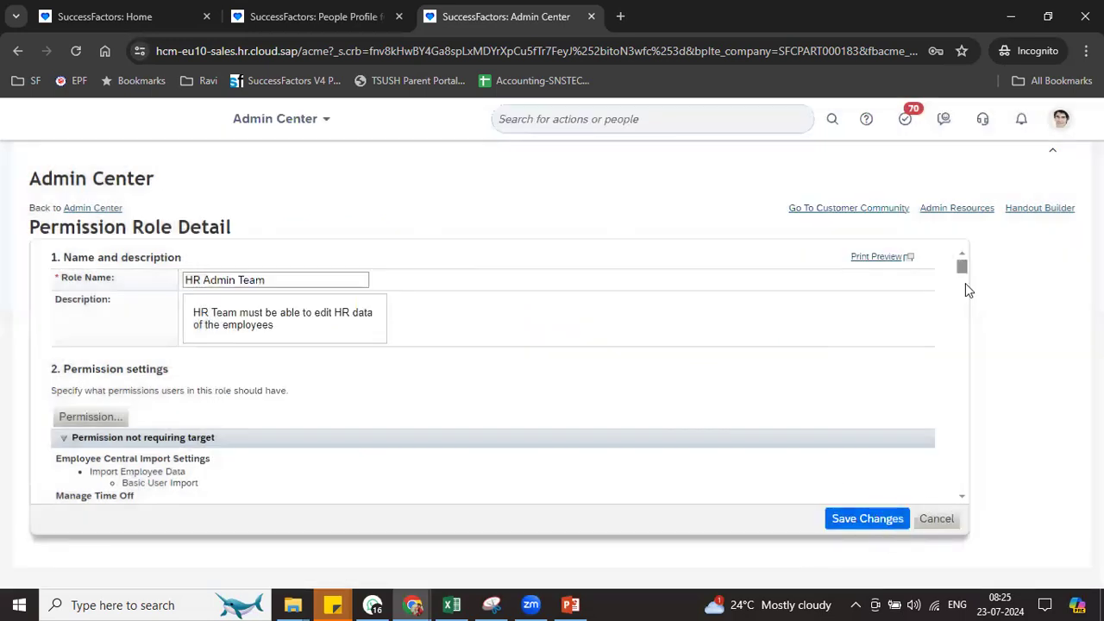
{"action": "left_click_drag", "start_coordinate": [962, 267], "coordinate": [961, 488]}
{"action": "left_click_drag", "start_coordinate": [962, 488], "coordinate": [960, 259]}
{"action": "left_click", "coordinate": [868, 520]}
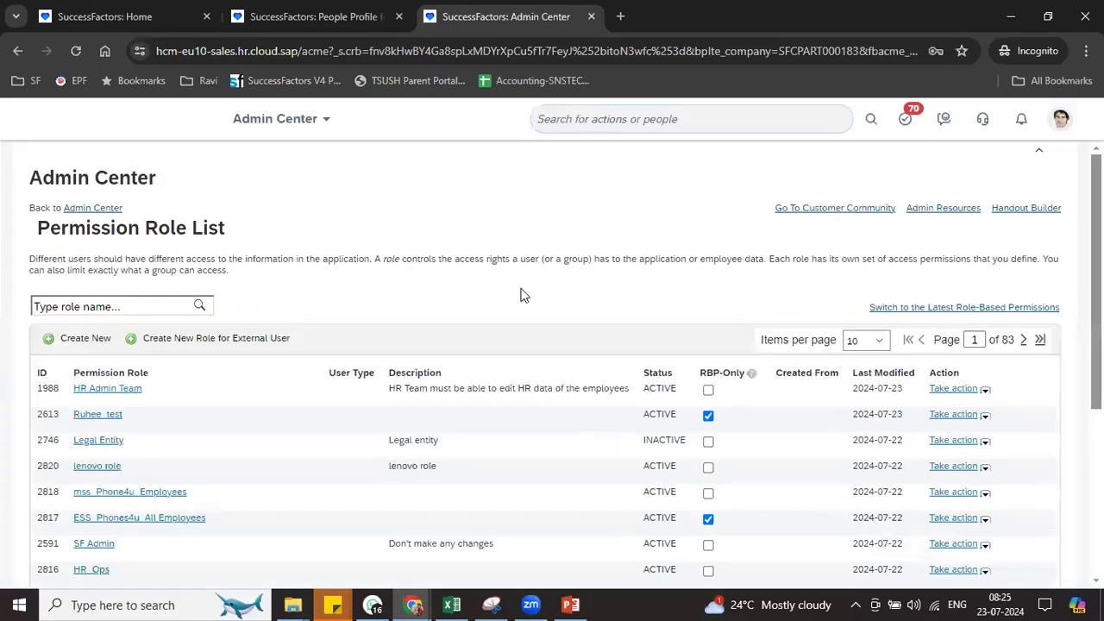
Search for the test employee by name, select them and return to their profile page
{"action": "left_click", "coordinate": [583, 118]}
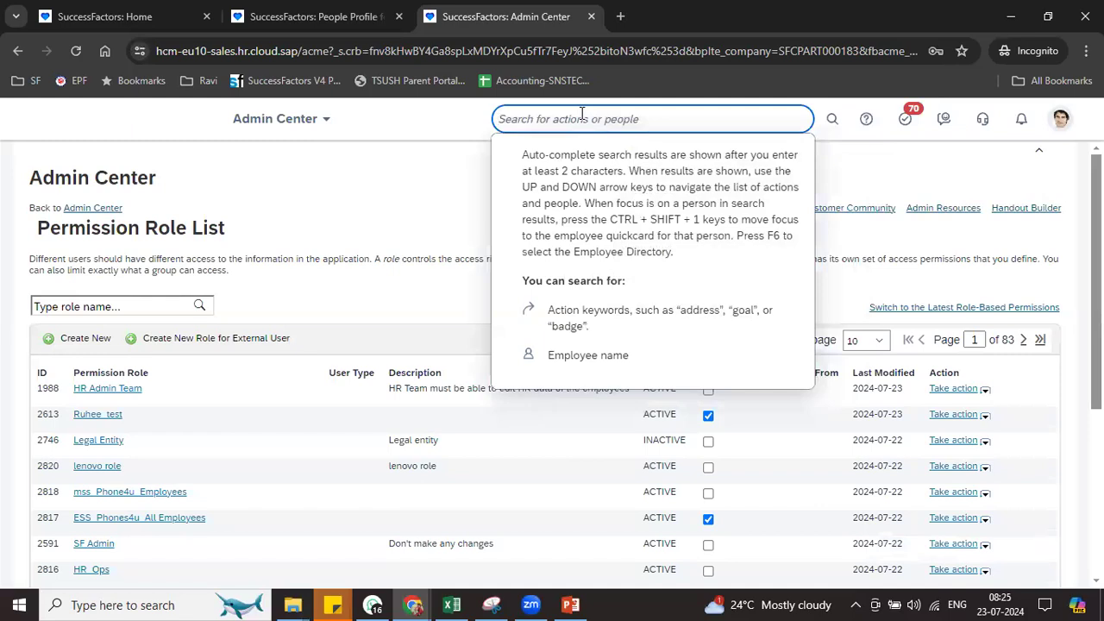
{"action": "type", "text": "john"}
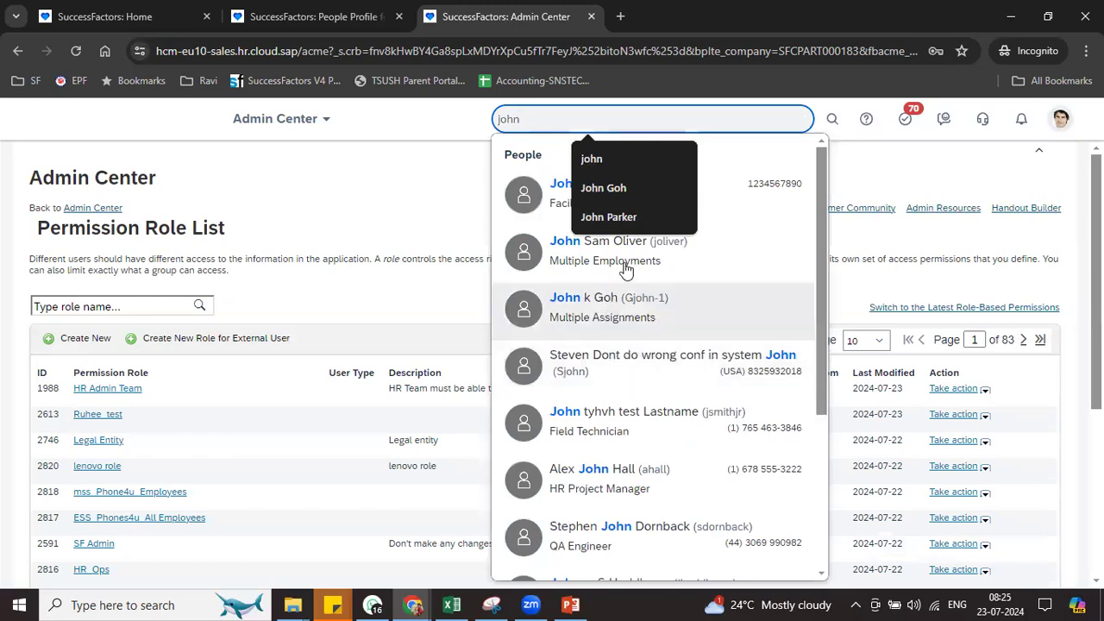
{"action": "left_click", "coordinate": [586, 418]}
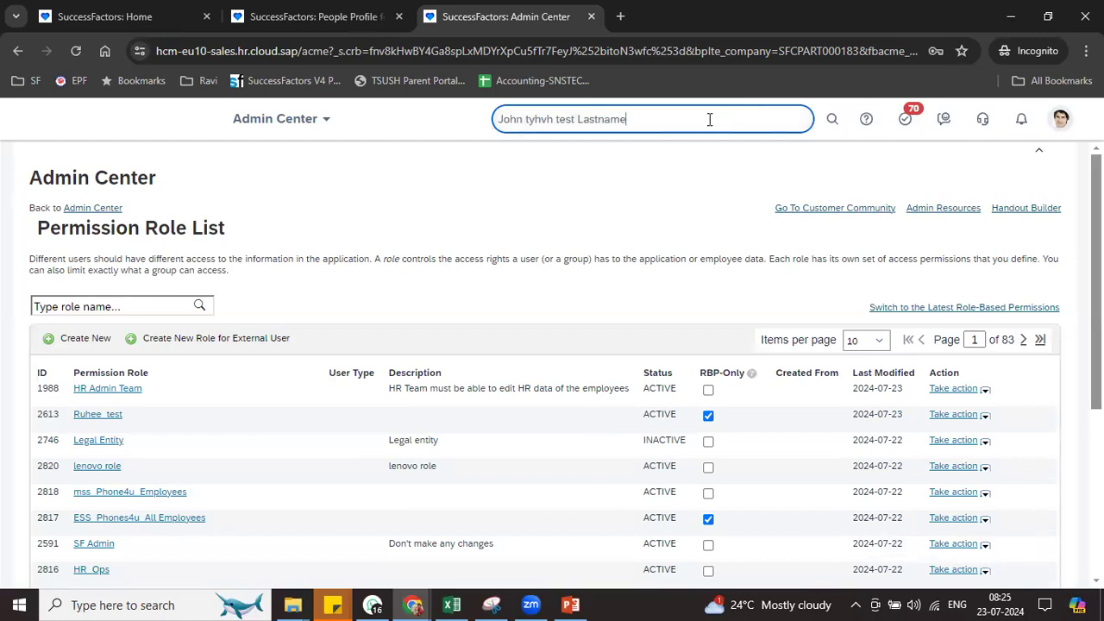
{"action": "key", "text": "BackSpace"}
{"action": "key", "text": "BackSpace"}
{"action": "key", "text": "BackSpace"}
{"action": "key", "text": "BackSpace"}
{"action": "key", "text": "BackSpace"}
{"action": "key", "text": "BackSpace"}
{"action": "key", "text": "BackSpace"}
{"action": "key", "text": "BackSpace"}
{"action": "left_click", "coordinate": [310, 16]}
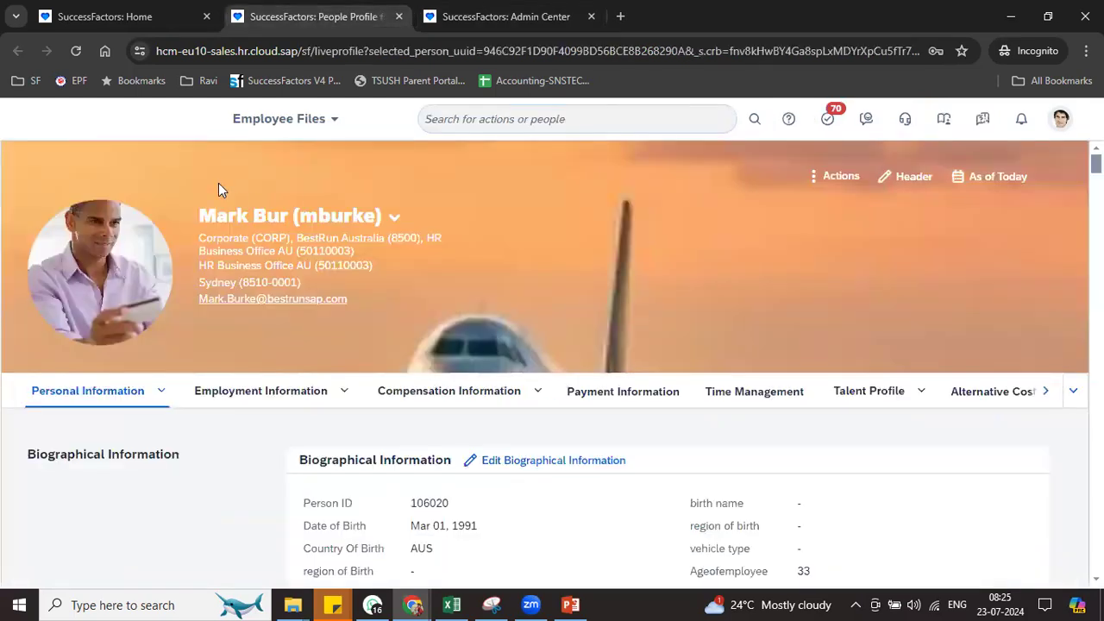
Reload the profile, jump to Personal Information and open its change history
{"action": "left_click", "coordinate": [79, 50]}
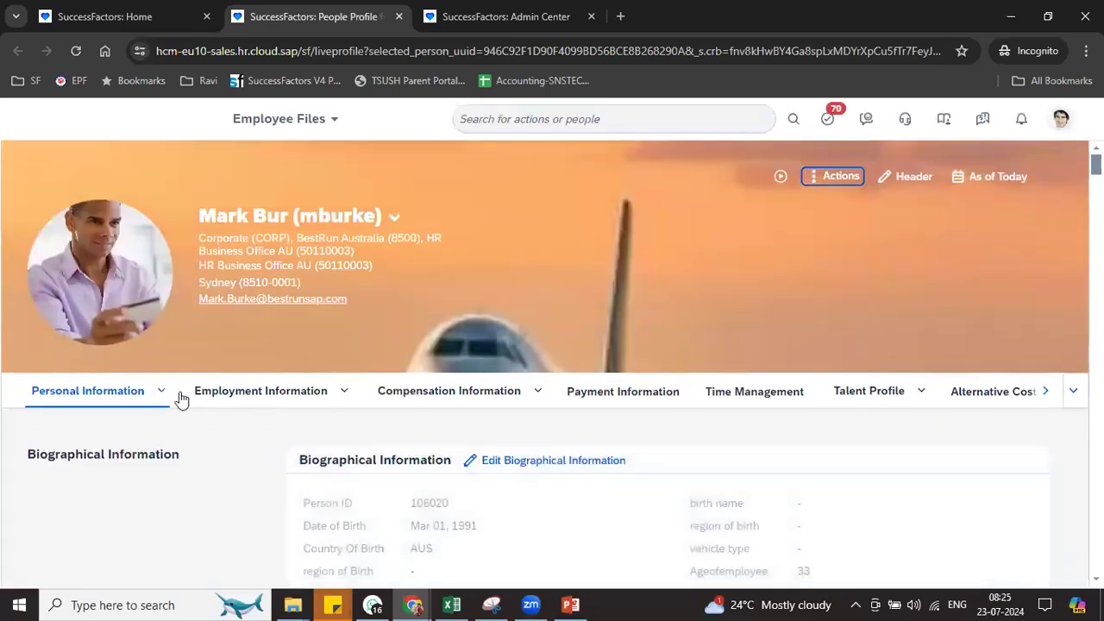
{"action": "left_click", "coordinate": [164, 397]}
{"action": "left_click", "coordinate": [129, 444]}
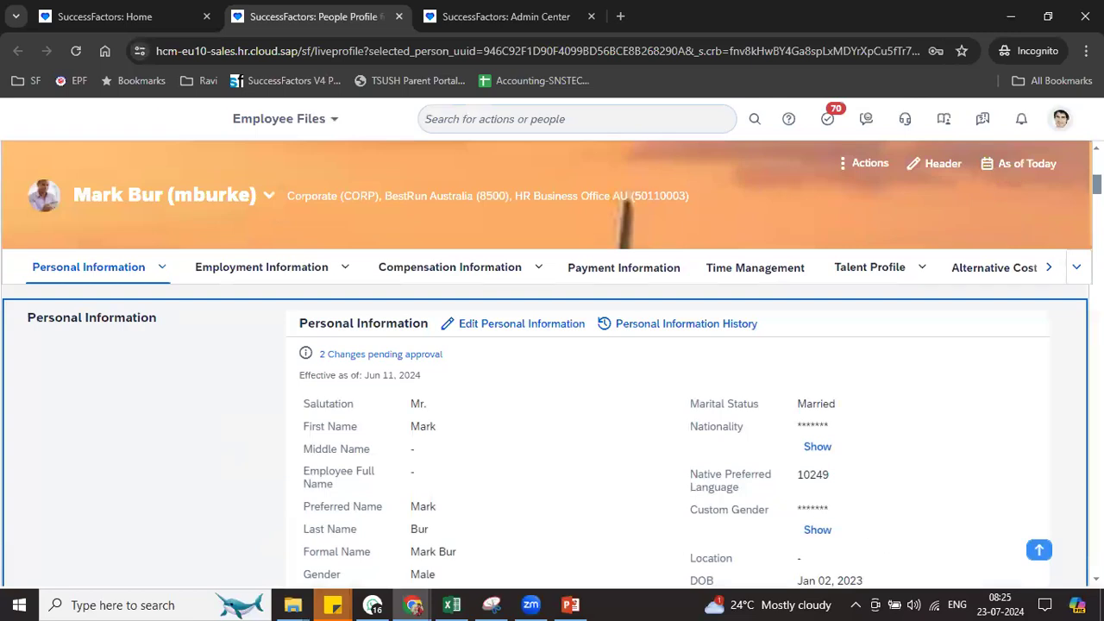
{"action": "scroll", "coordinate": [552, 431], "scroll_direction": "down", "scroll_amount": 1}
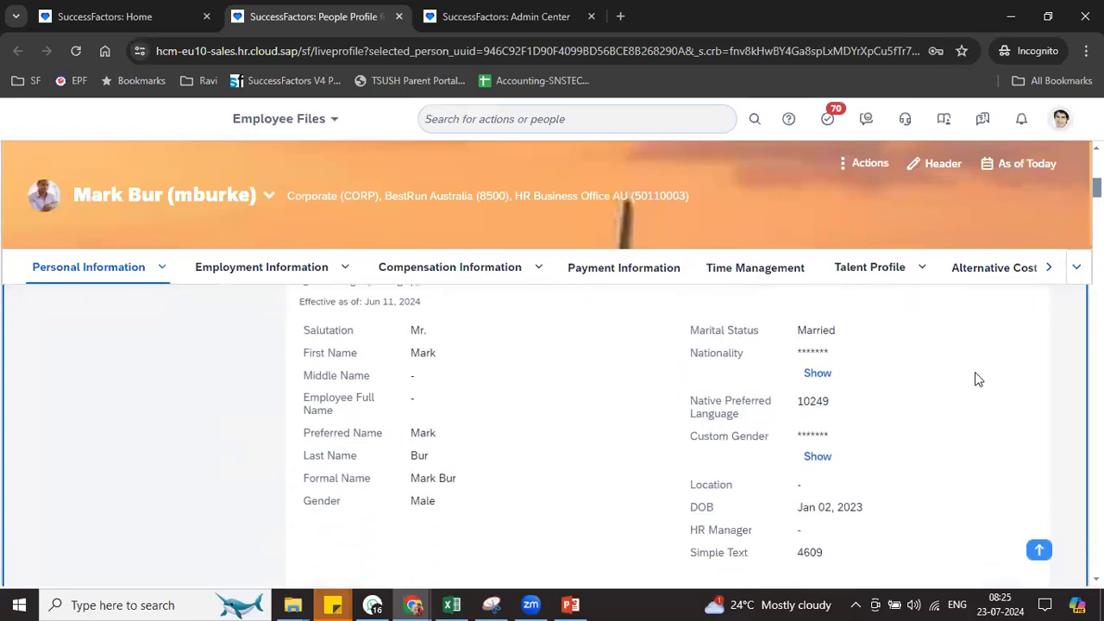
{"action": "double_click", "coordinate": [713, 484]}
{"action": "scroll", "coordinate": [552, 431], "scroll_direction": "up", "scroll_amount": 2}
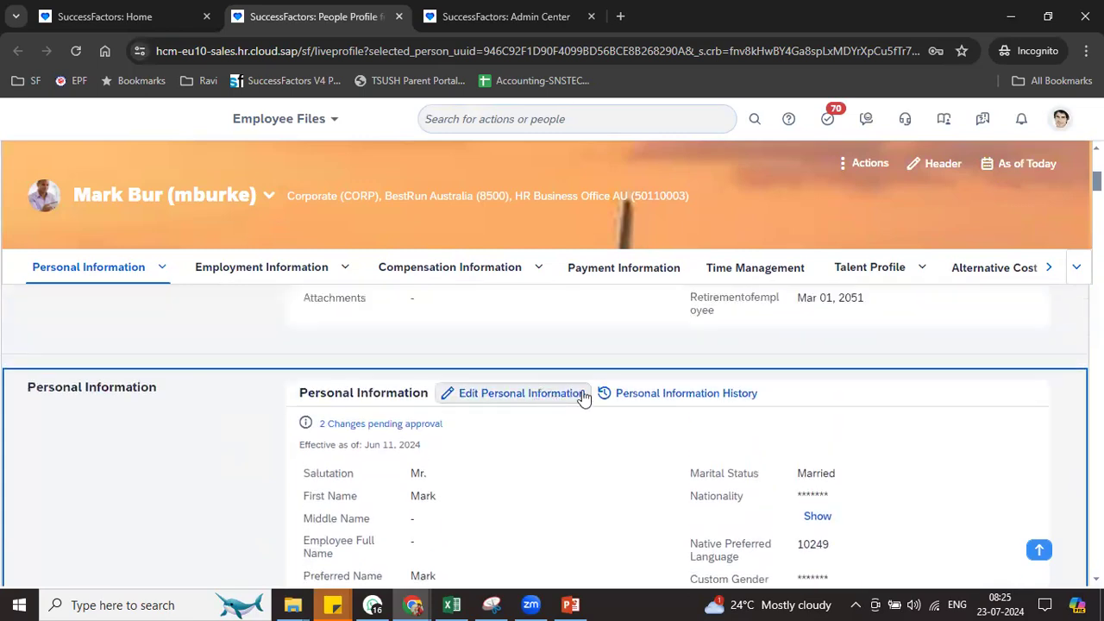
{"action": "left_click", "coordinate": [638, 397]}
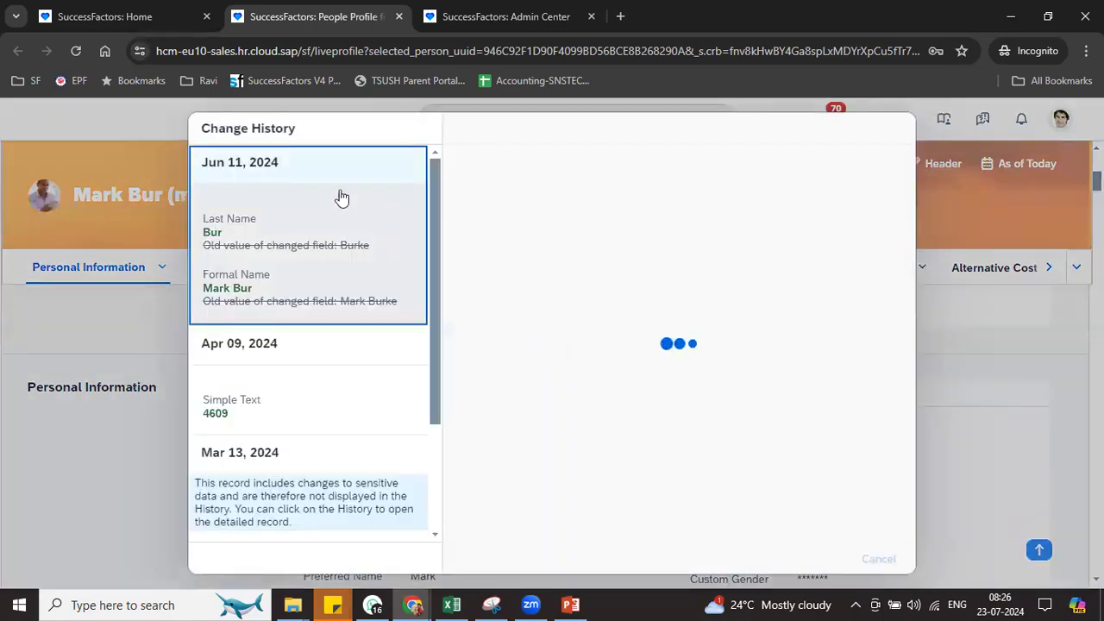
Edit the Jun 11, 2024 record and open the Custom Gender dropdown to see its choices
{"action": "left_click", "coordinate": [781, 559]}
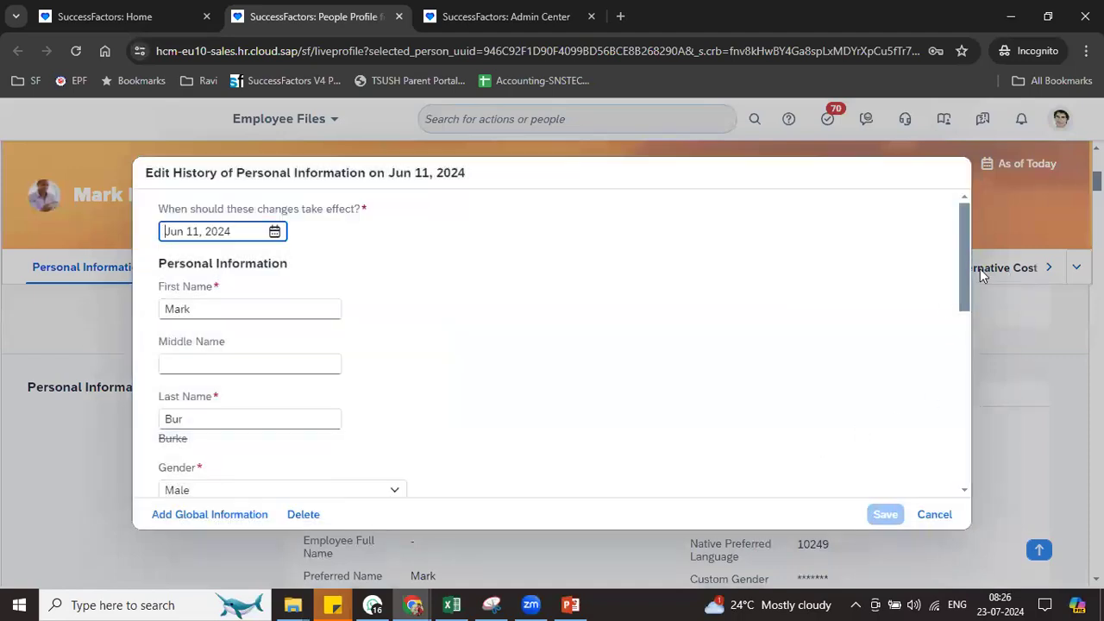
{"action": "left_click_drag", "start_coordinate": [960, 246], "coordinate": [962, 465]}
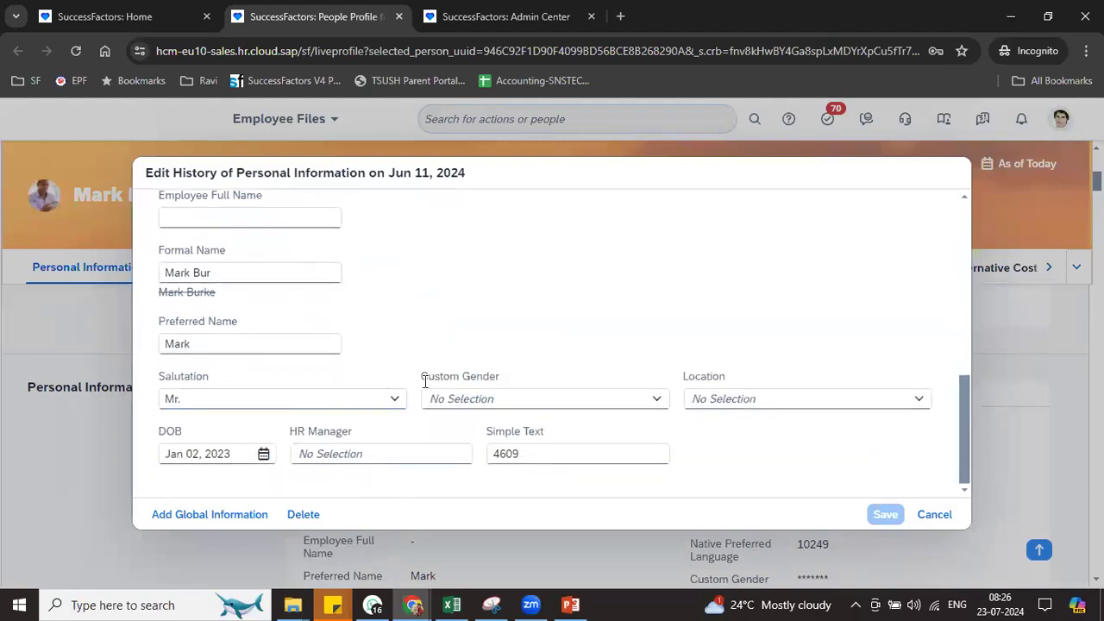
{"action": "left_click_drag", "start_coordinate": [420, 380], "coordinate": [505, 378]}
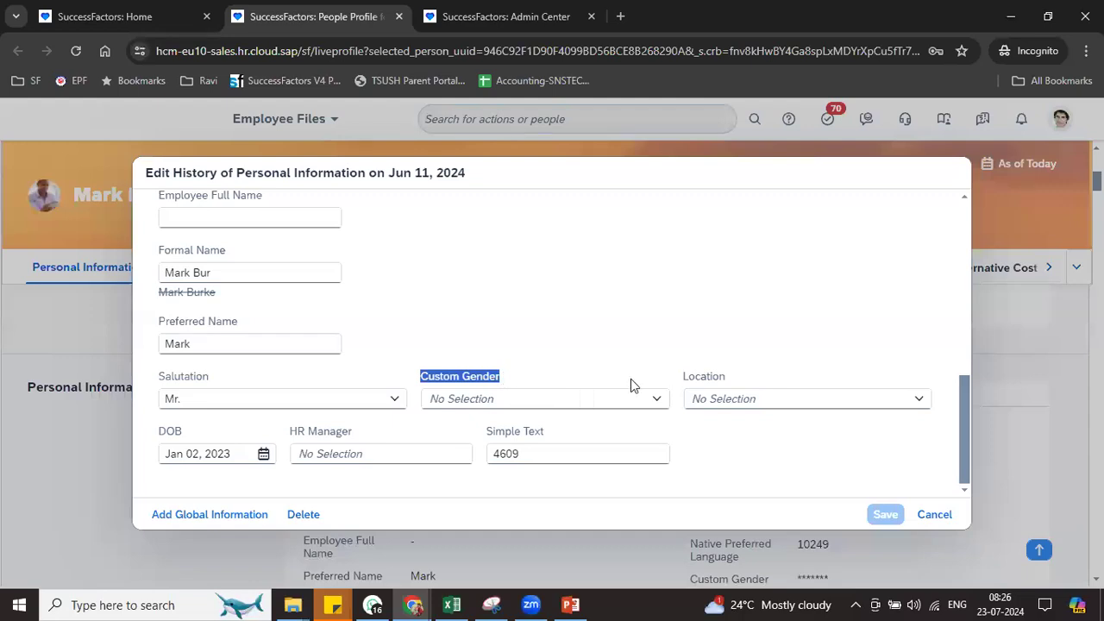
{"action": "left_click", "coordinate": [655, 402]}
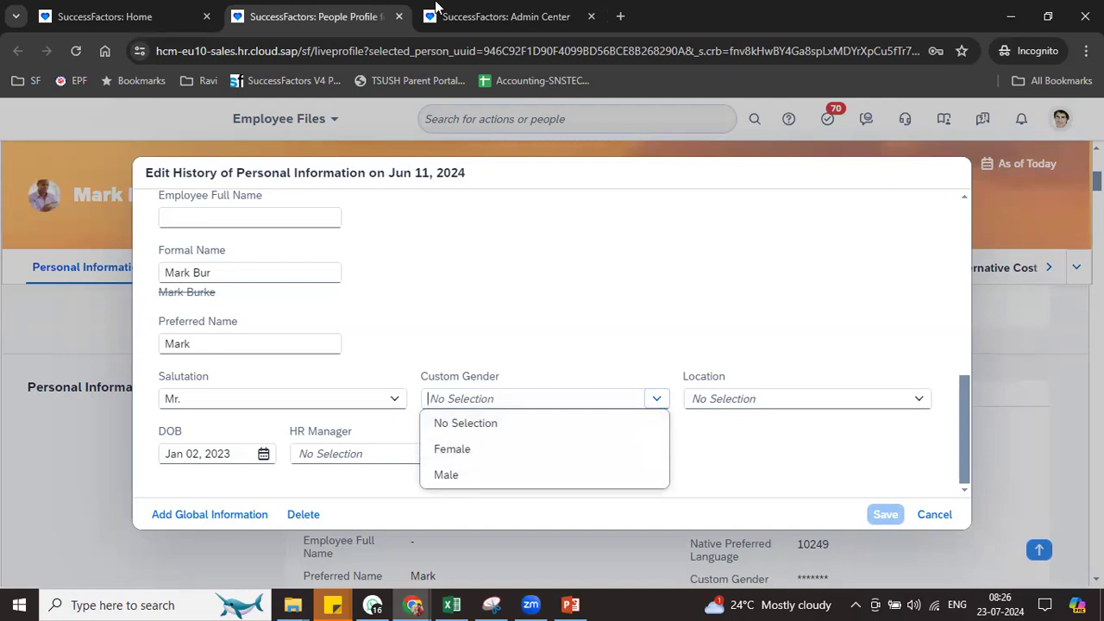
In Picklist Center, filter by 'ge' and open the active Gender picklist version
{"action": "left_click", "coordinate": [507, 17]}
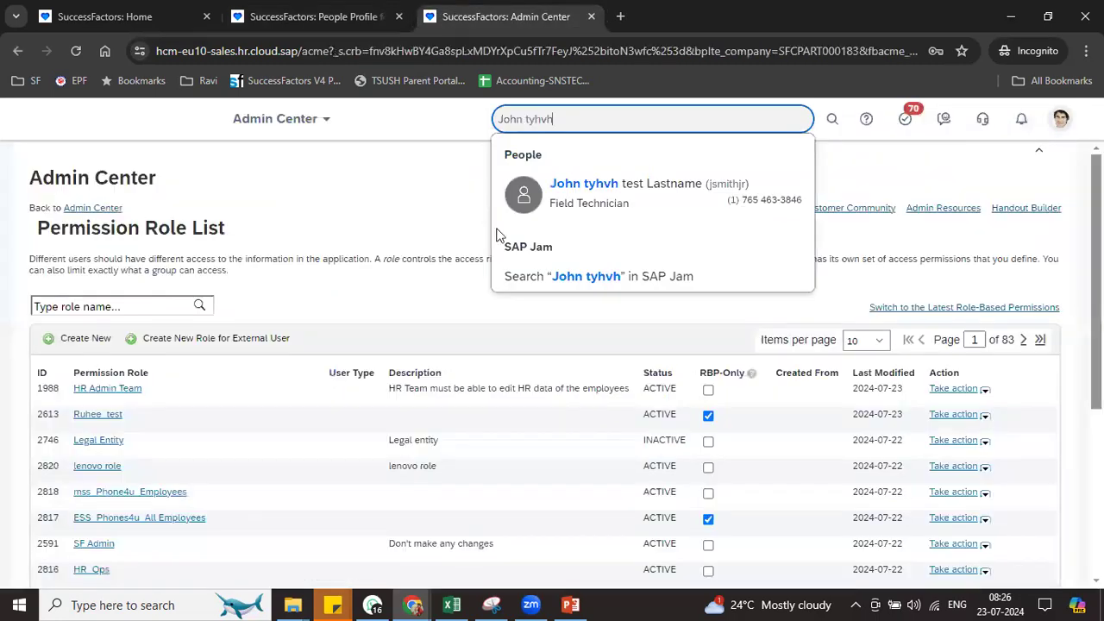
{"action": "triple_click", "coordinate": [560, 119]}
{"action": "type", "text": "picklist cent"}
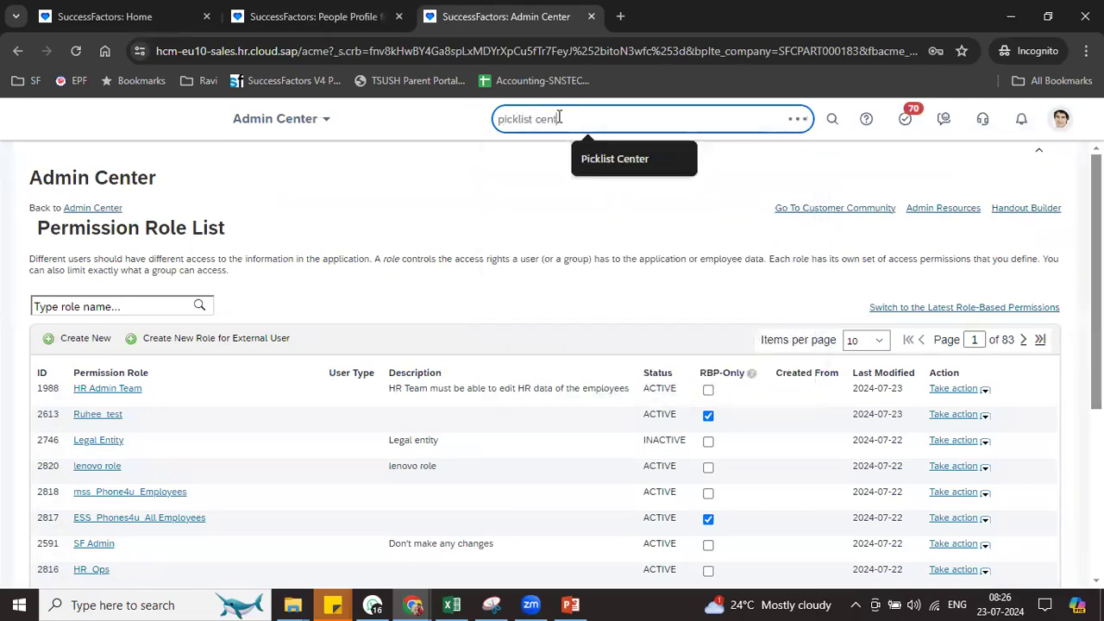
{"action": "left_click", "coordinate": [540, 183]}
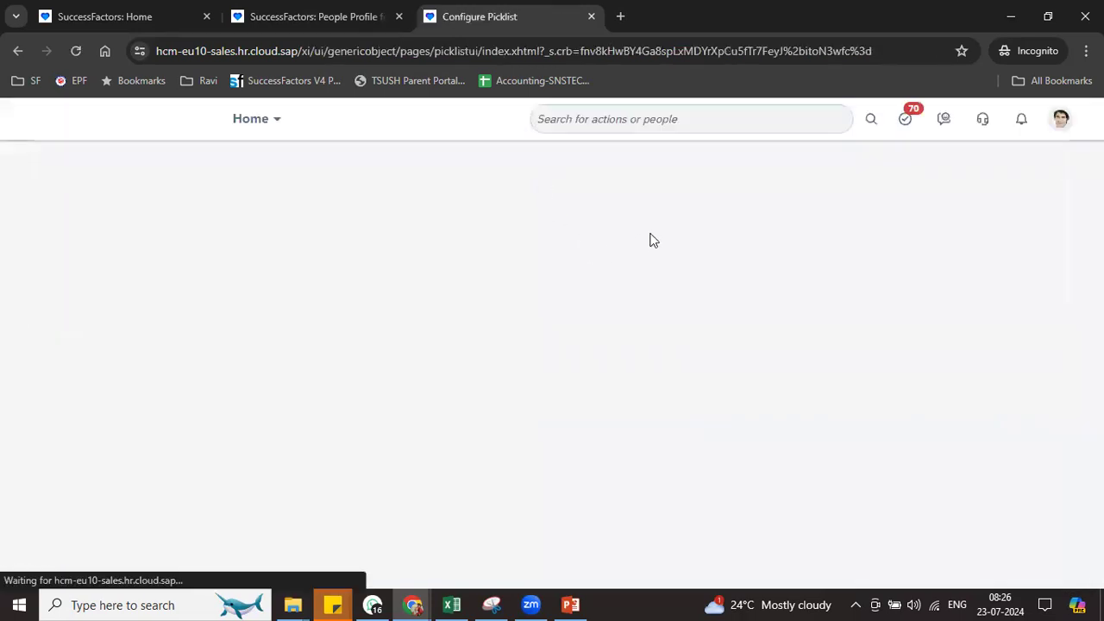
{"action": "left_click", "coordinate": [624, 236]}
{"action": "type", "text": "gender"}
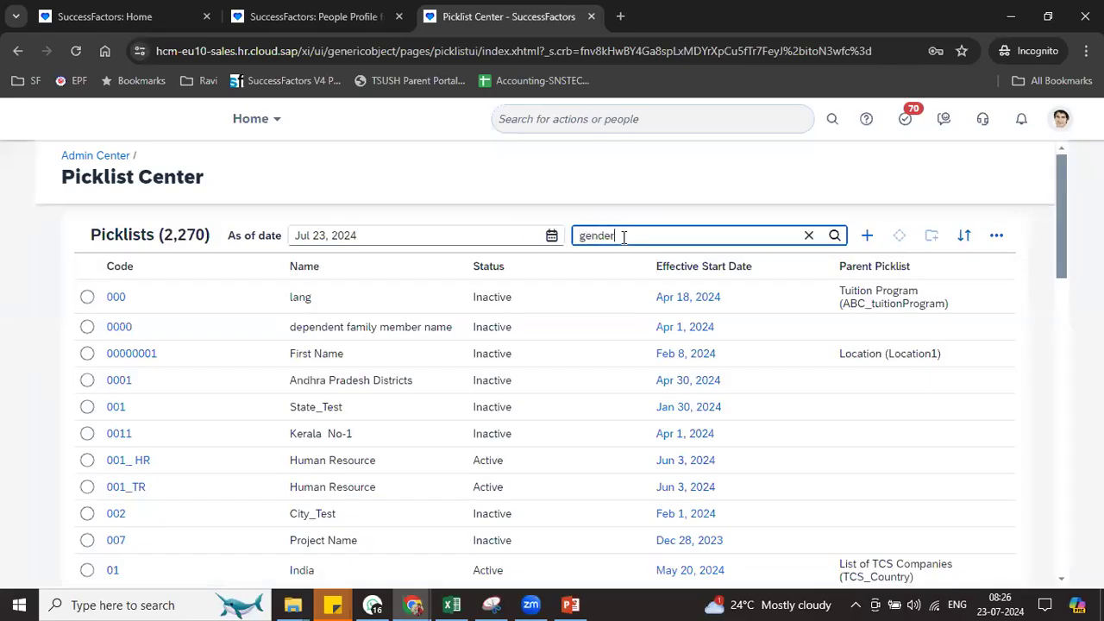
{"action": "key", "text": "Return"}
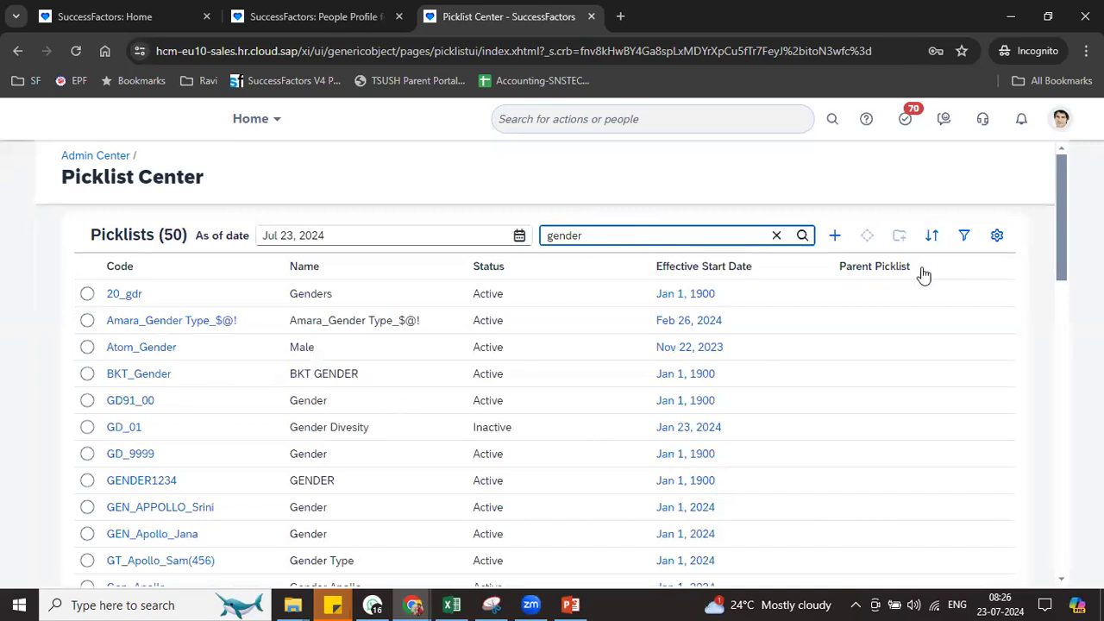
{"action": "left_click_drag", "start_coordinate": [1061, 264], "coordinate": [1068, 321]}
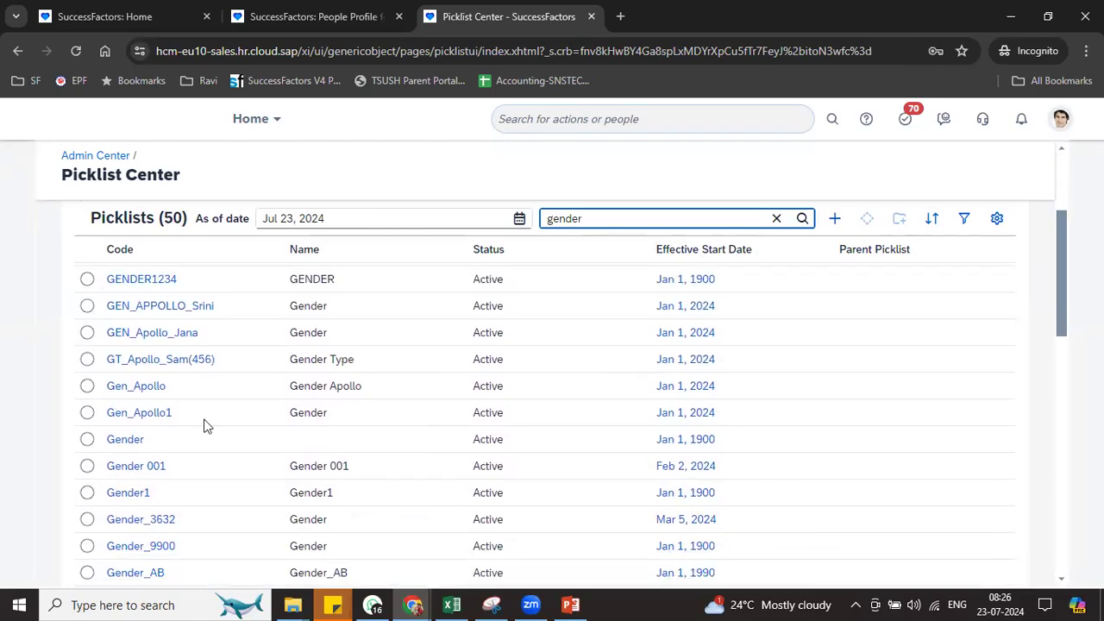
{"action": "left_click", "coordinate": [110, 448]}
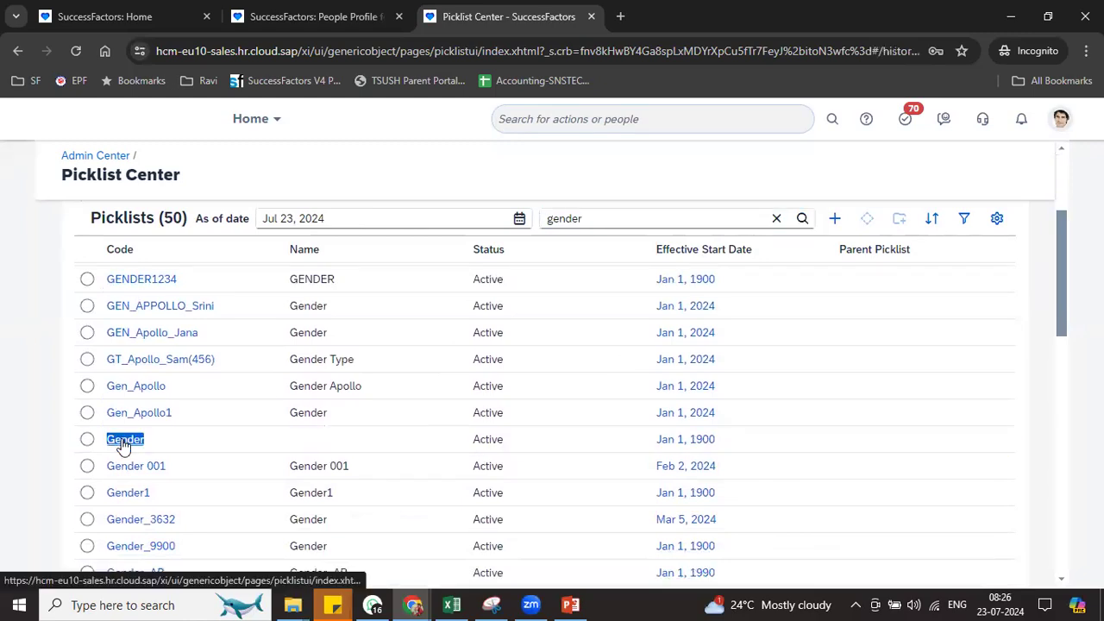
{"action": "left_click", "coordinate": [121, 442]}
{"action": "left_click", "coordinate": [130, 296]}
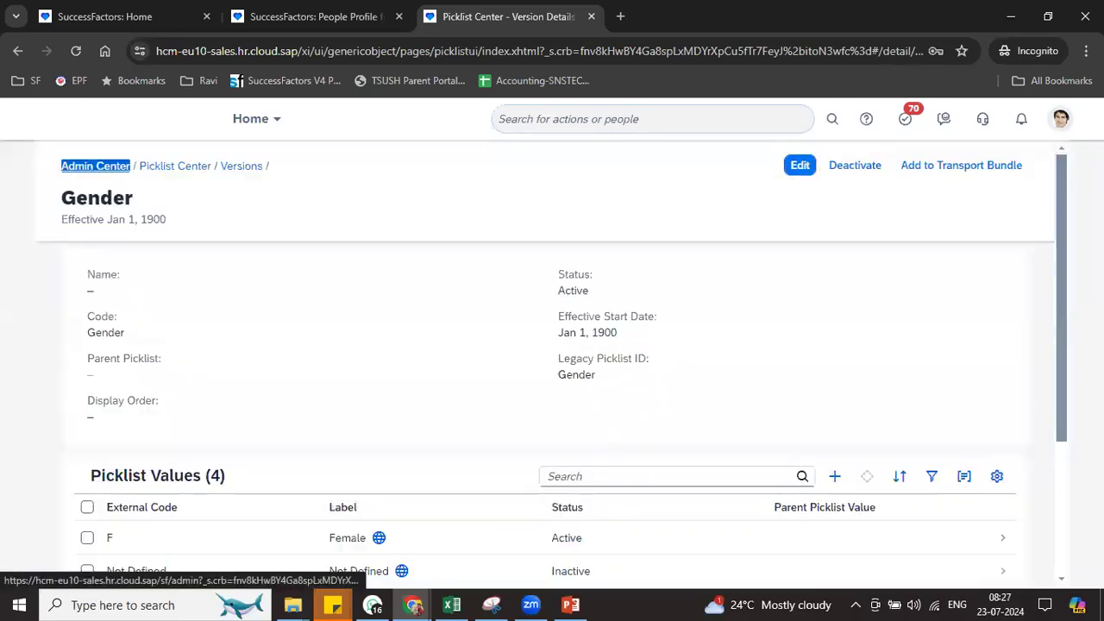
Add a Gender value with external code U and label Unknown, and create it
{"action": "left_click_drag", "start_coordinate": [1067, 335], "coordinate": [1067, 420]}
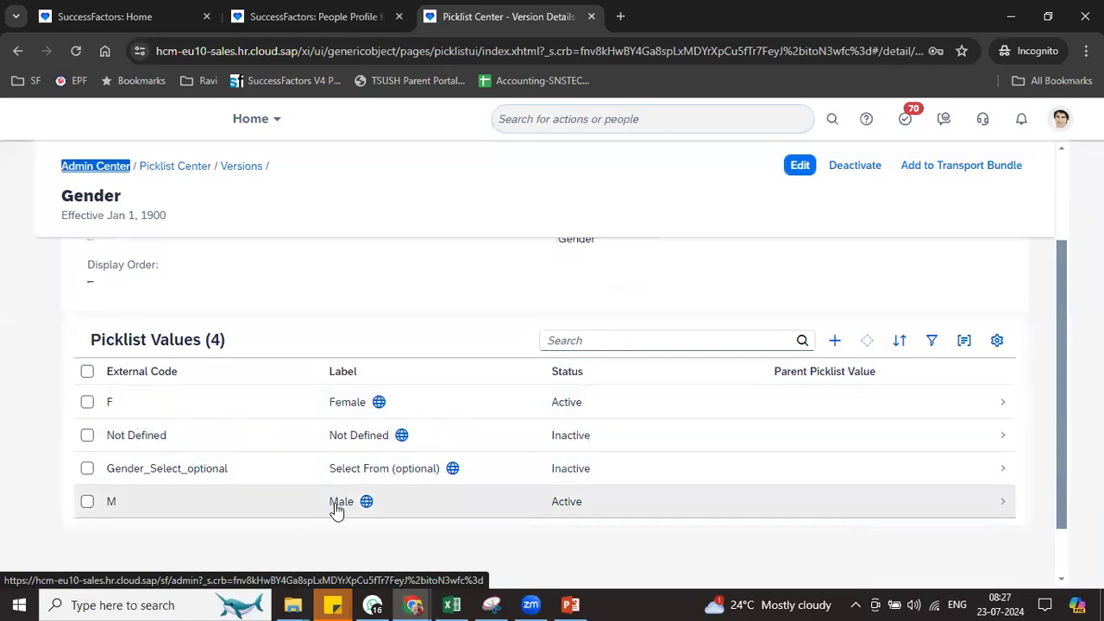
{"action": "left_click", "coordinate": [835, 341]}
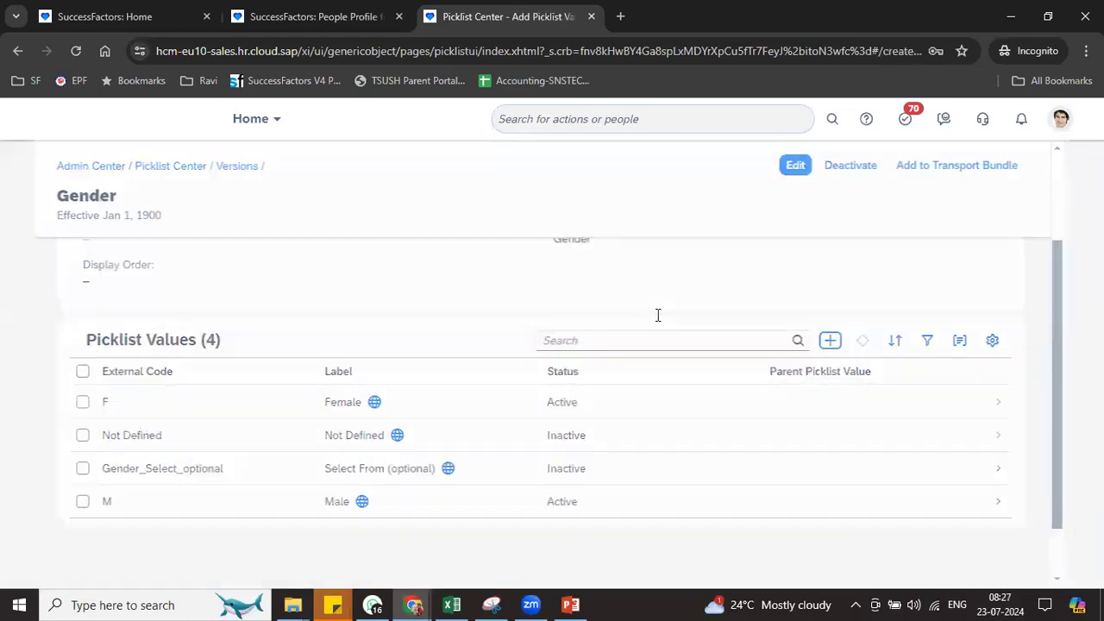
{"action": "left_click", "coordinate": [466, 238]}
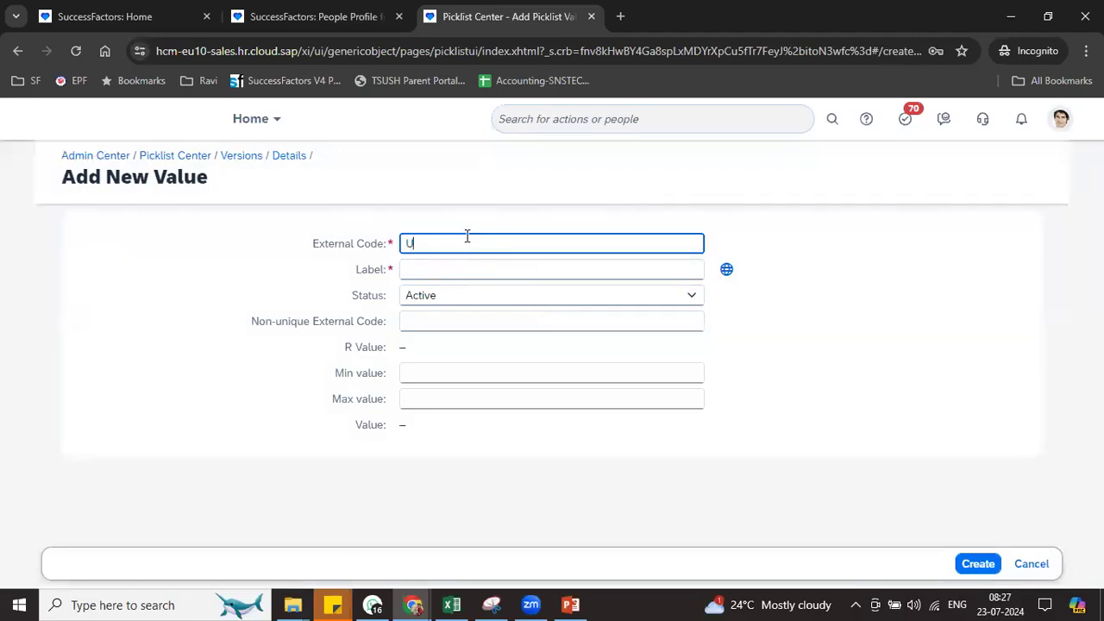
{"action": "left_click", "coordinate": [450, 269]}
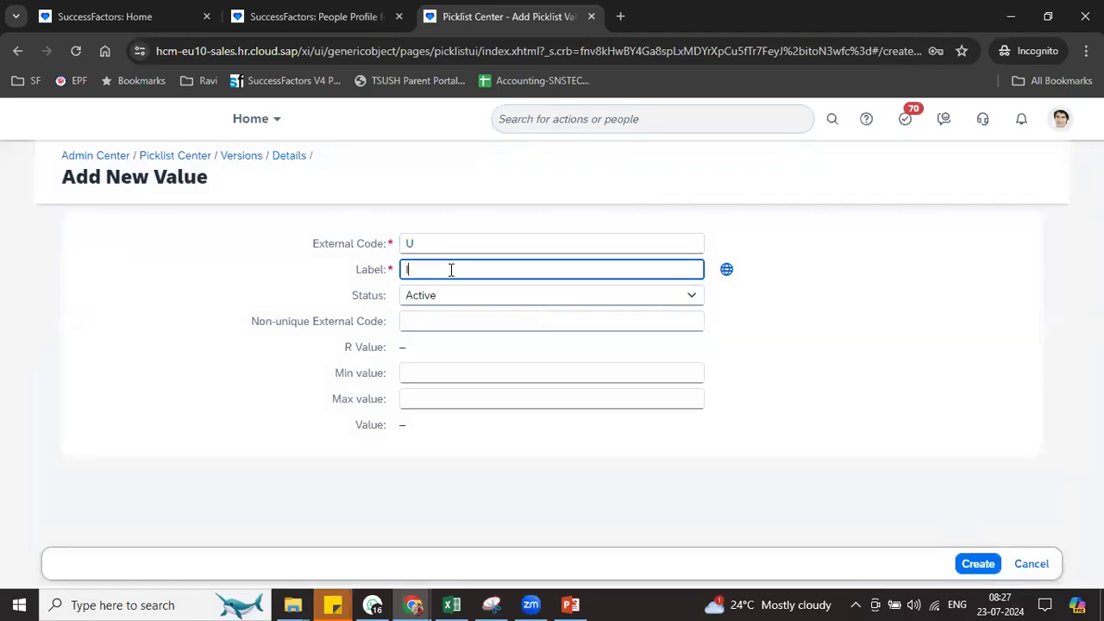
{"action": "left_click", "coordinate": [975, 566]}
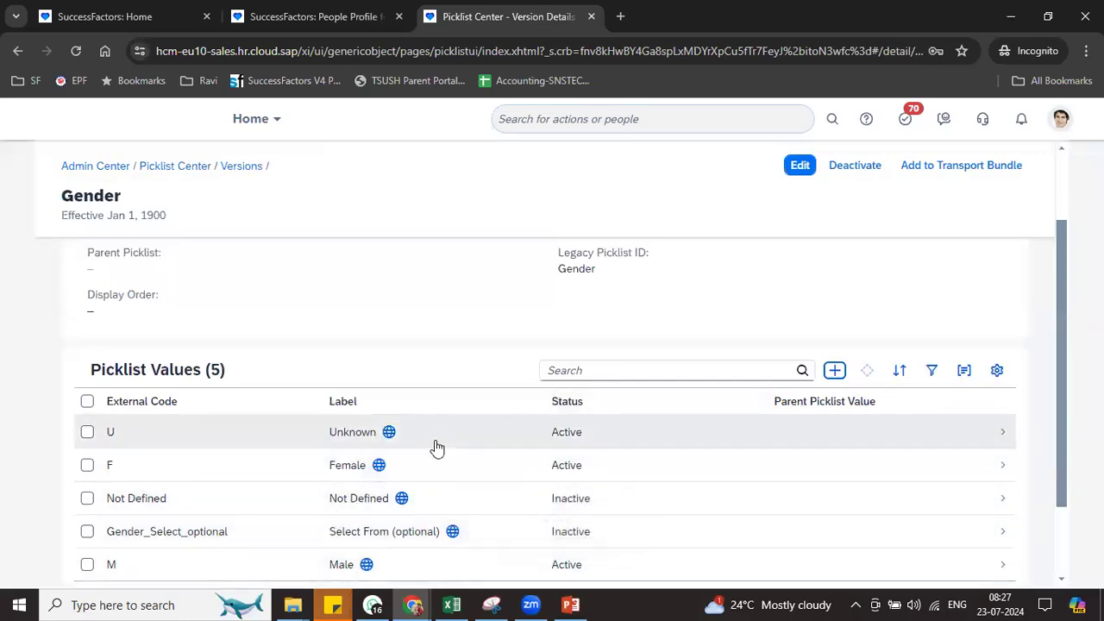
Back in the edit dialog, confirm Custom Gender now offers Unknown, leaving it unchanged
{"action": "left_click", "coordinate": [336, 26]}
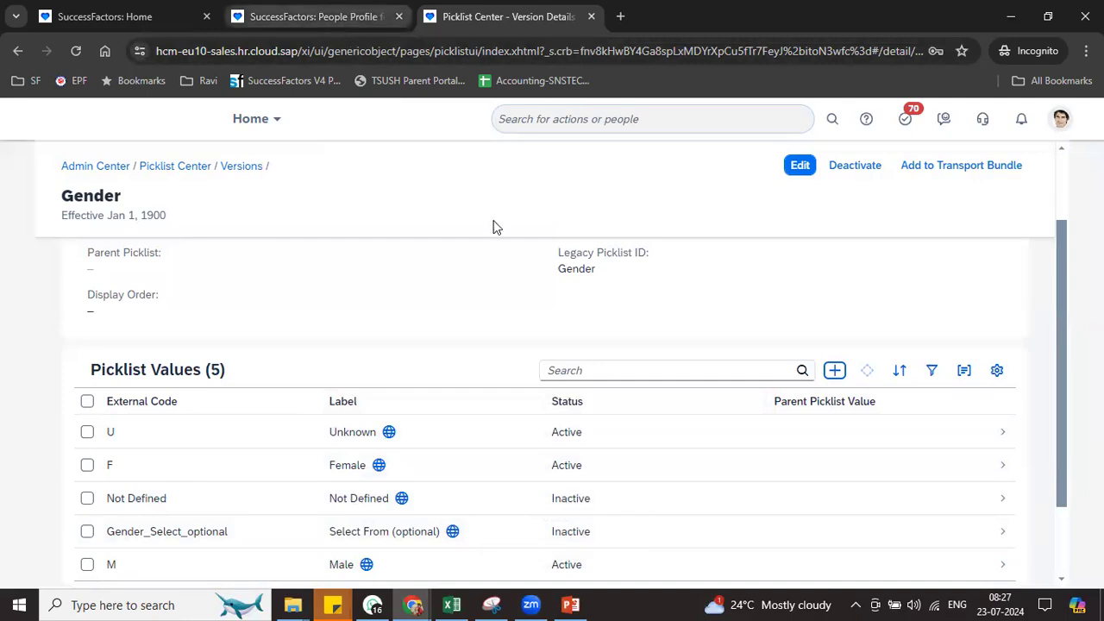
{"action": "left_click", "coordinate": [657, 398]}
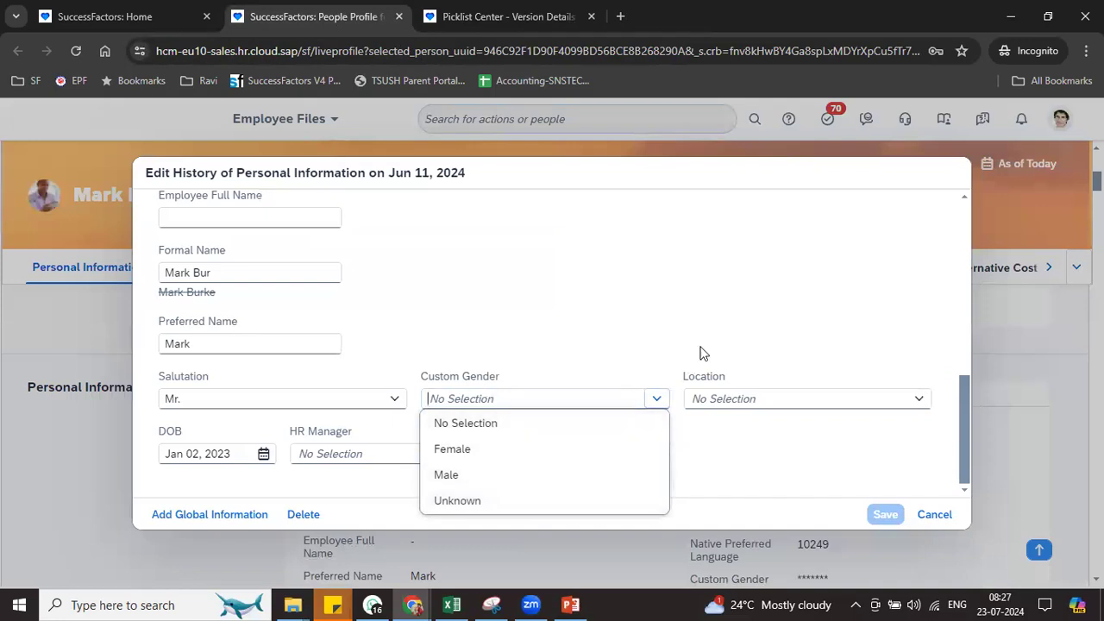
{"action": "left_click", "coordinate": [729, 364]}
Search and browse the Location list, pick AU_GEL, then clear the Location value again
{"action": "left_click", "coordinate": [717, 398]}
{"action": "left_click", "coordinate": [920, 400]}
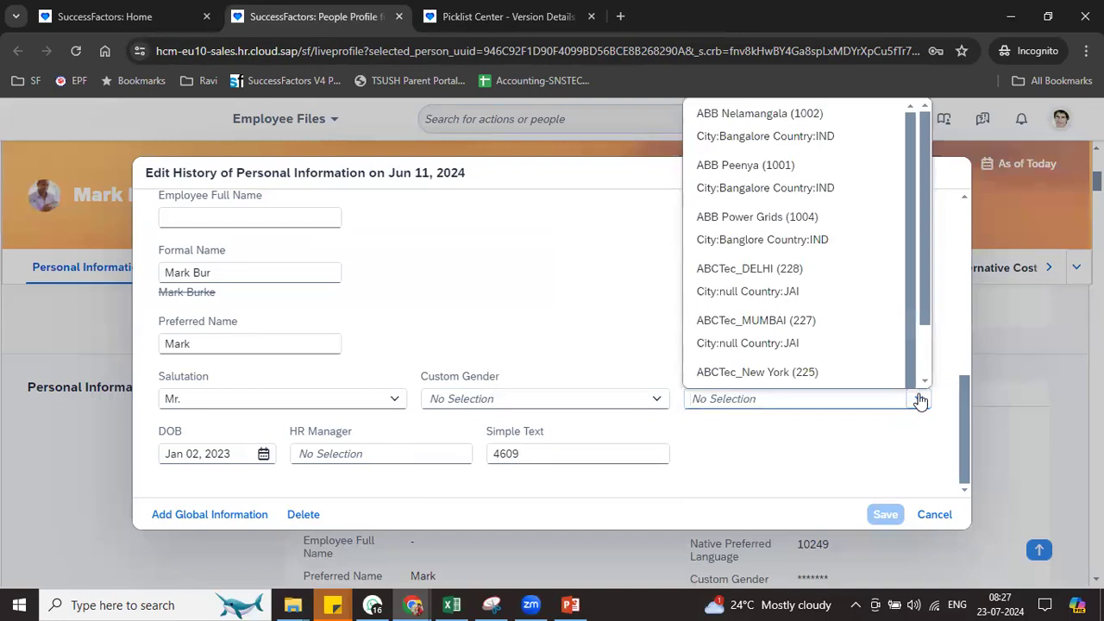
{"action": "type", "text": "5522"}
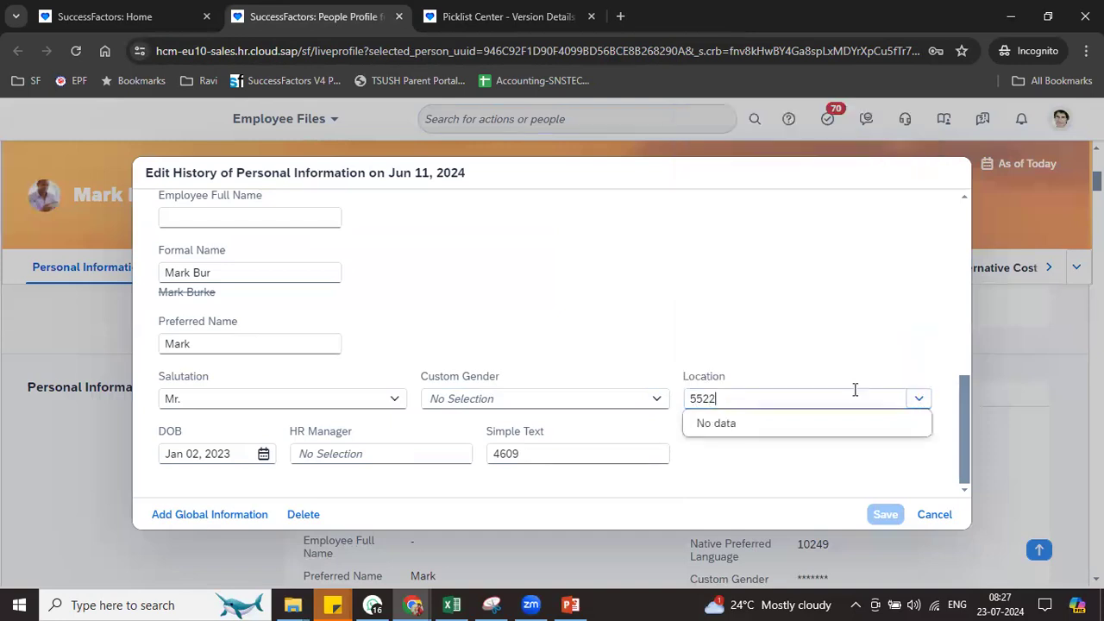
{"action": "key", "text": "BackSpace"}
{"action": "key", "text": "BackSpace"}
{"action": "key", "text": "BackSpace"}
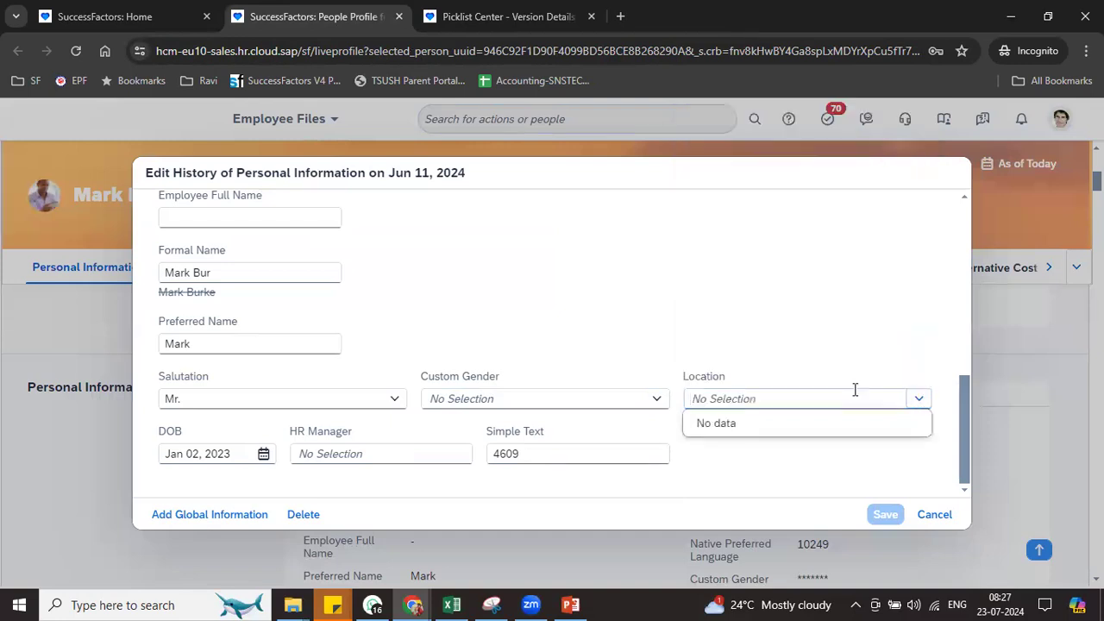
{"action": "left_click", "coordinate": [917, 399]}
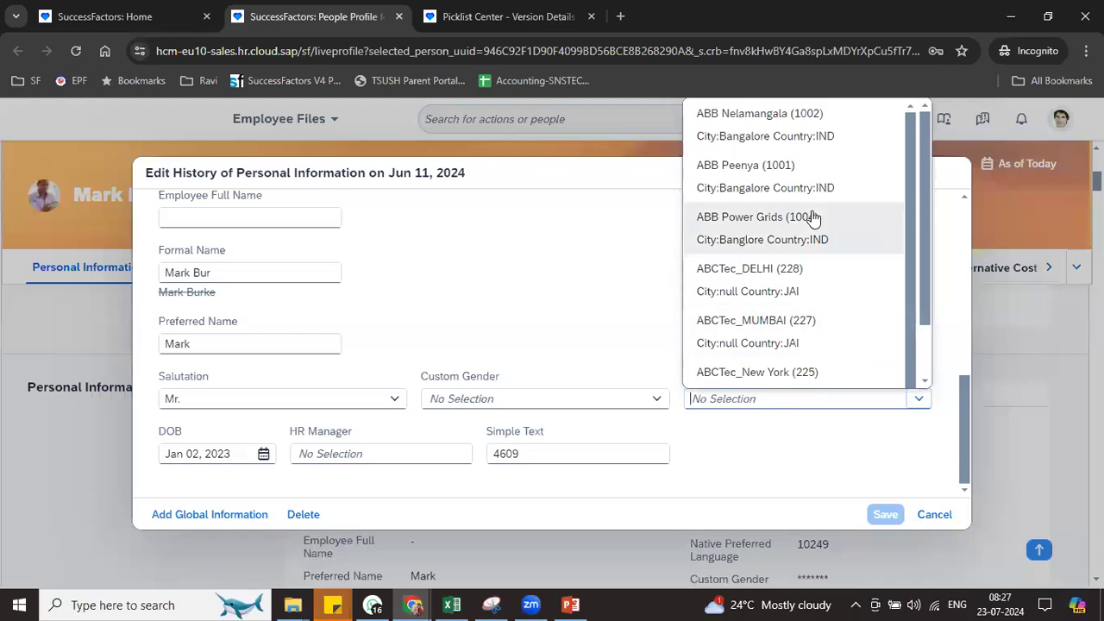
{"action": "scroll", "coordinate": [925, 350], "scroll_direction": "down", "scroll_amount": 1}
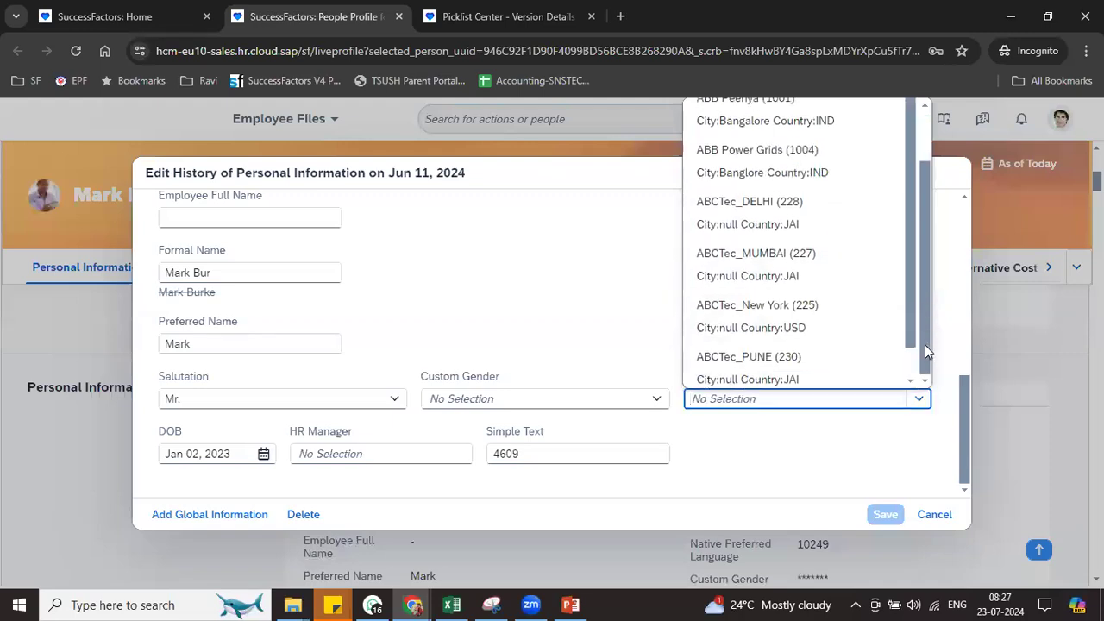
{"action": "scroll", "coordinate": [906, 372], "scroll_direction": "down", "scroll_amount": 1}
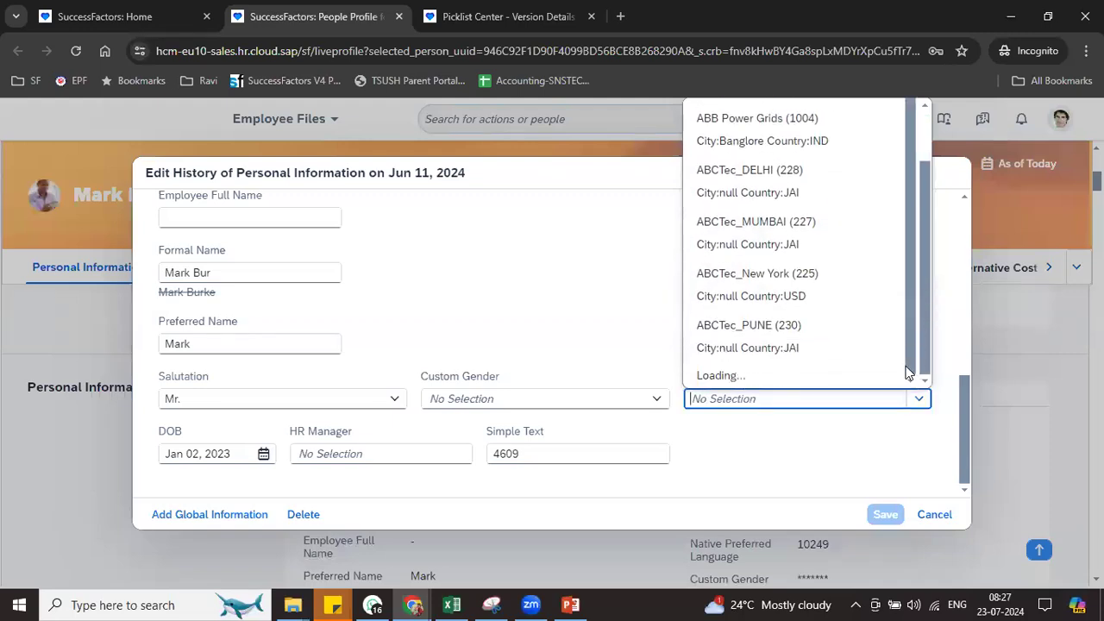
{"action": "scroll", "coordinate": [911, 375], "scroll_direction": "down", "scroll_amount": 3}
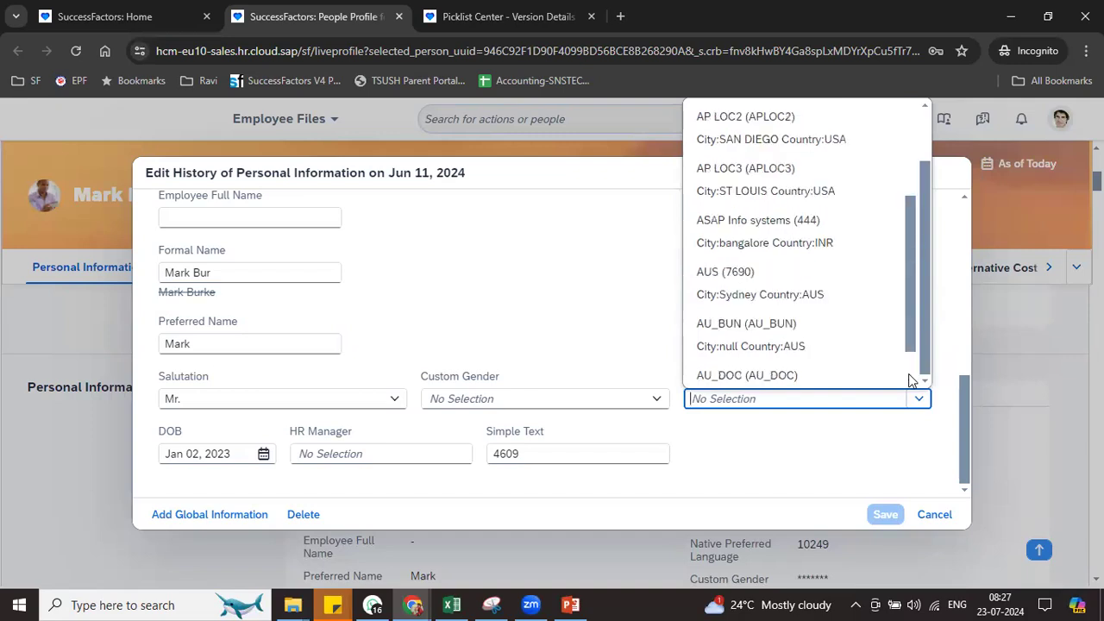
{"action": "scroll", "coordinate": [910, 376], "scroll_direction": "down", "scroll_amount": 1}
{"action": "left_click", "coordinate": [911, 374]}
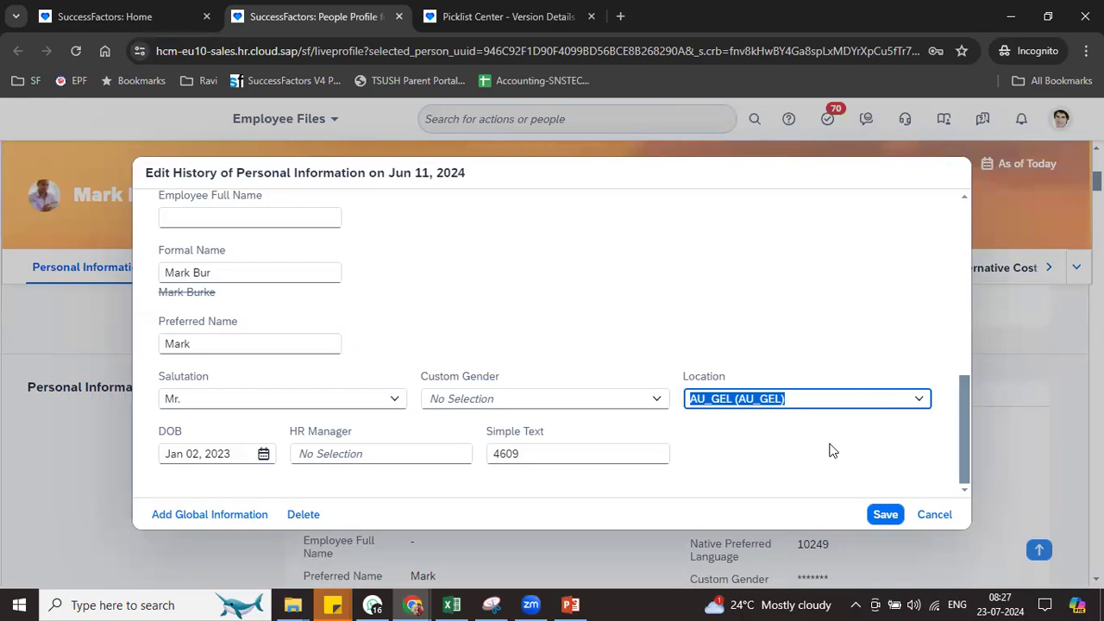
{"action": "key", "text": "BackSpace"}
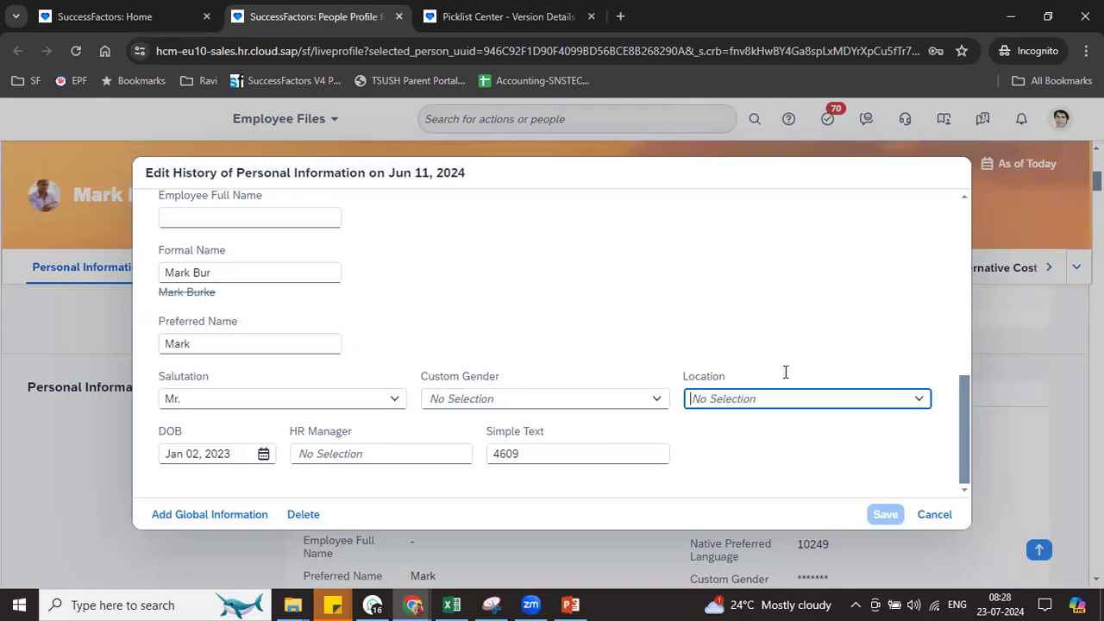
Leave DOB unchanged and choose the suggested employee as HR Manager
{"action": "left_click", "coordinate": [263, 455]}
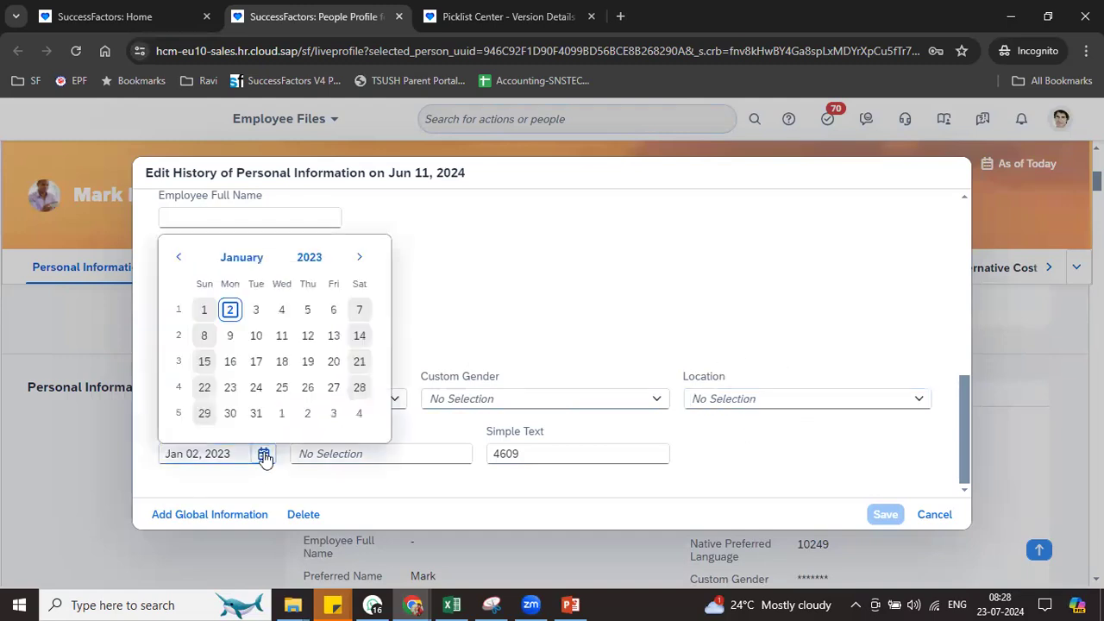
{"action": "left_click", "coordinate": [455, 300]}
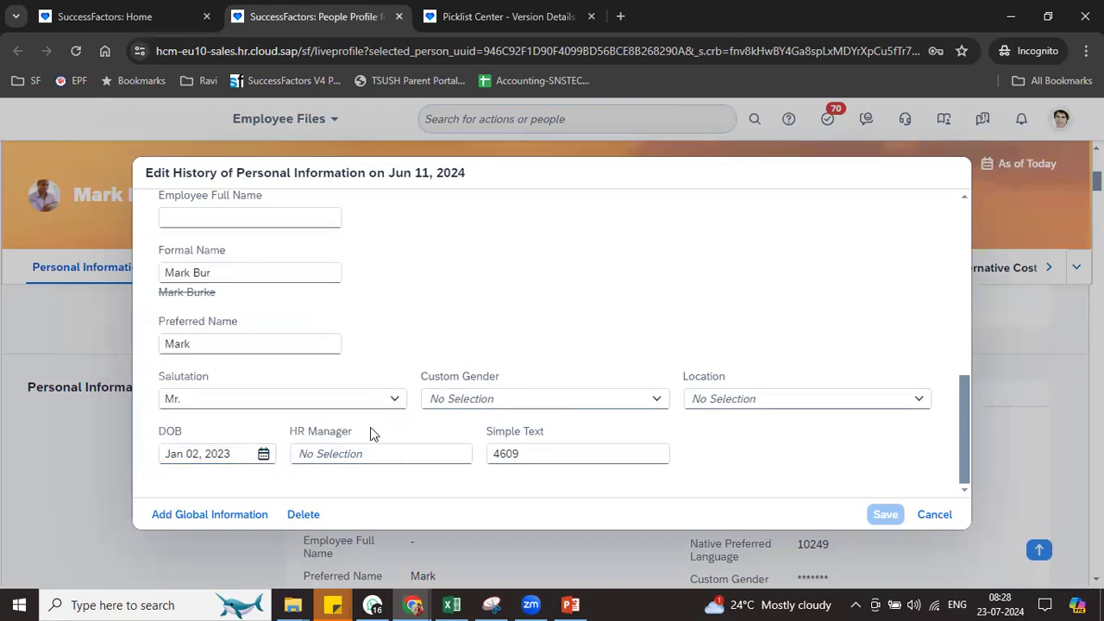
{"action": "left_click_drag", "start_coordinate": [297, 431], "coordinate": [363, 431]}
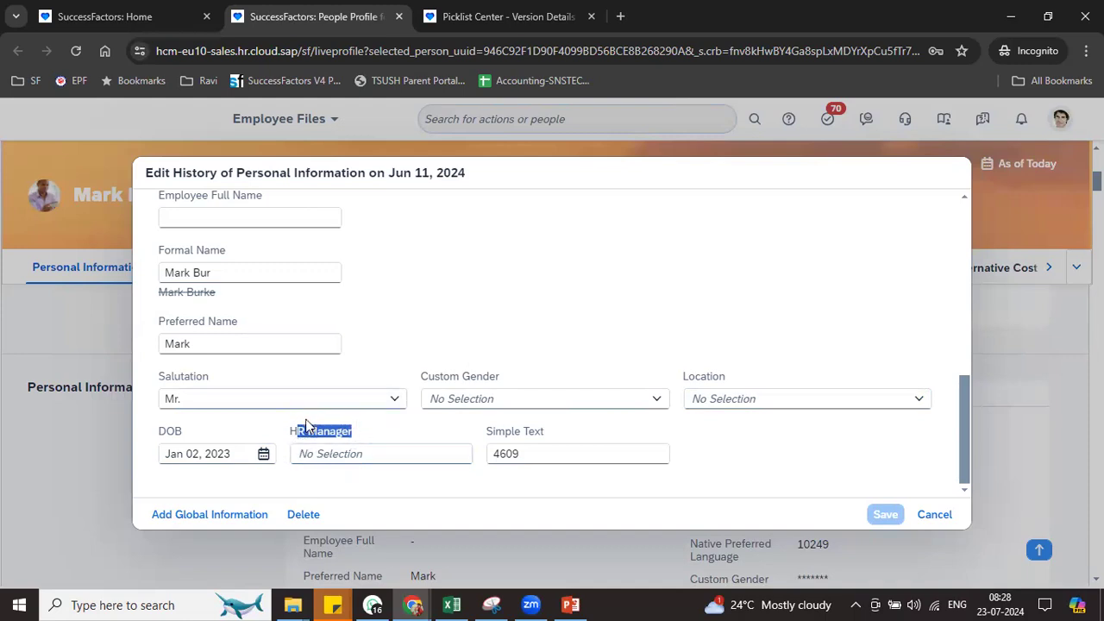
{"action": "left_click", "coordinate": [321, 451]}
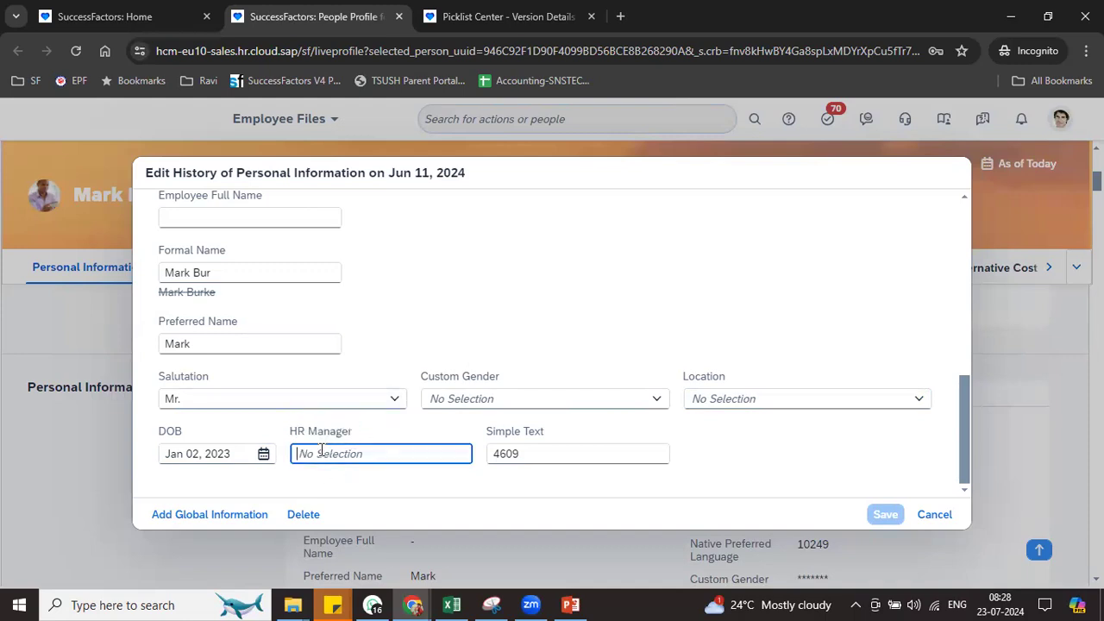
{"action": "type", "text": "mark"}
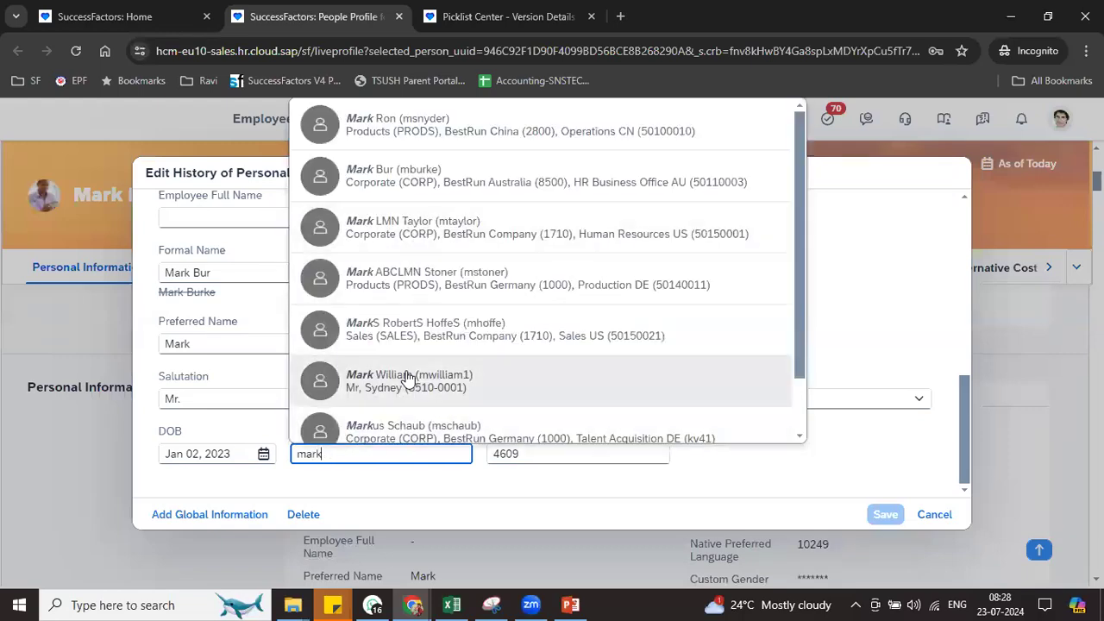
{"action": "left_click", "coordinate": [409, 378]}
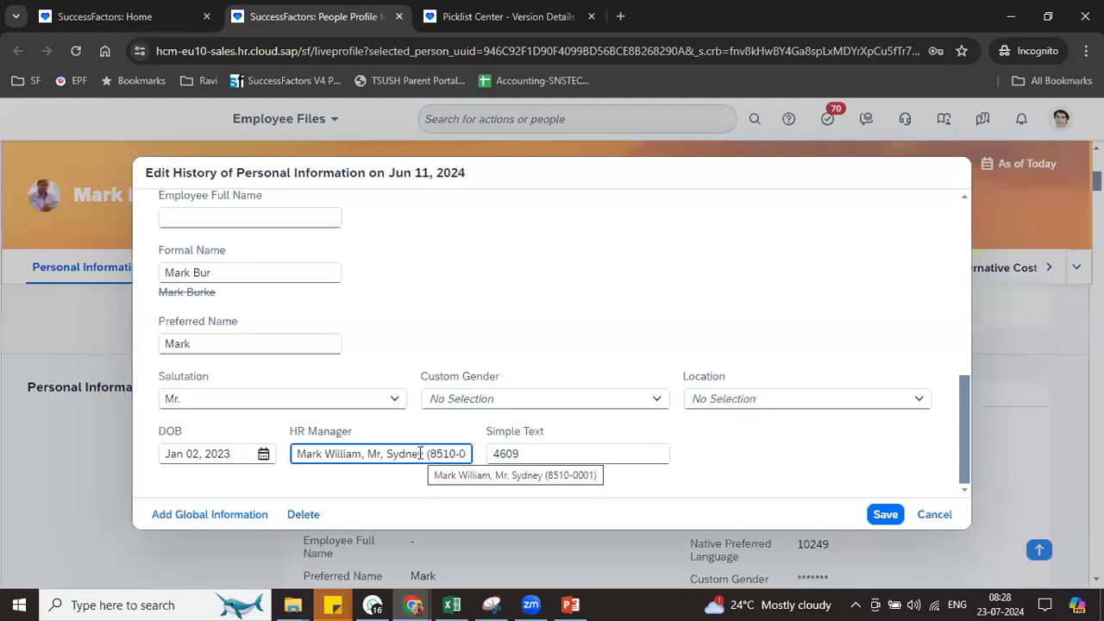
Replace Simple Text 4609 with 'Text' and save the record
{"action": "left_click", "coordinate": [584, 447]}
{"action": "key", "text": "ctrl+a"}
{"action": "key", "text": "BackSpace"}
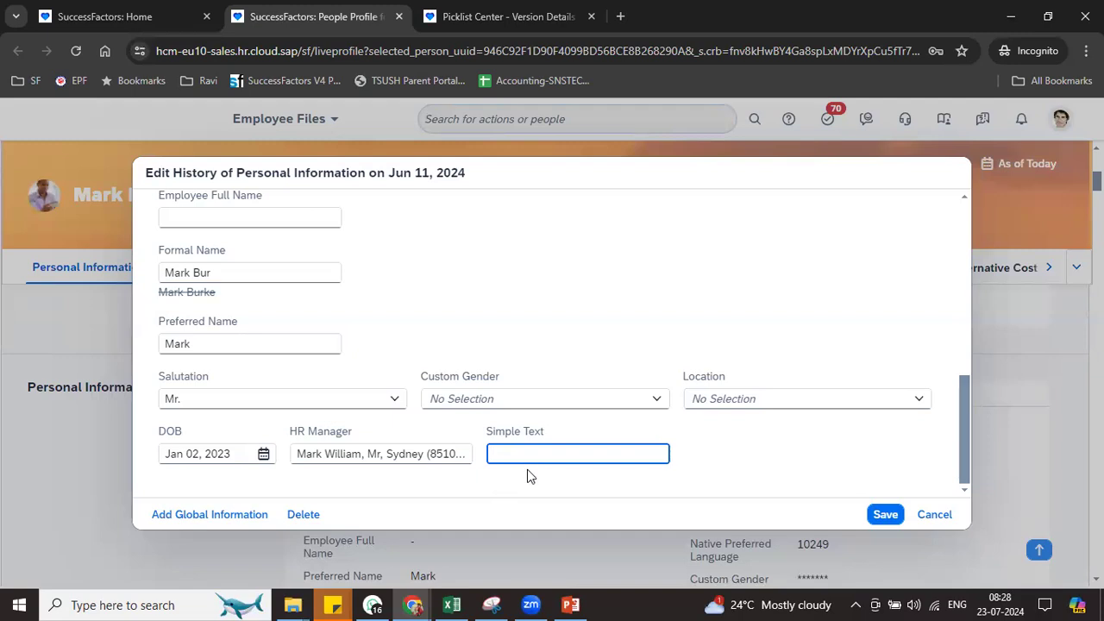
{"action": "type", "text": "ext"}
{"action": "left_click", "coordinate": [882, 523]}
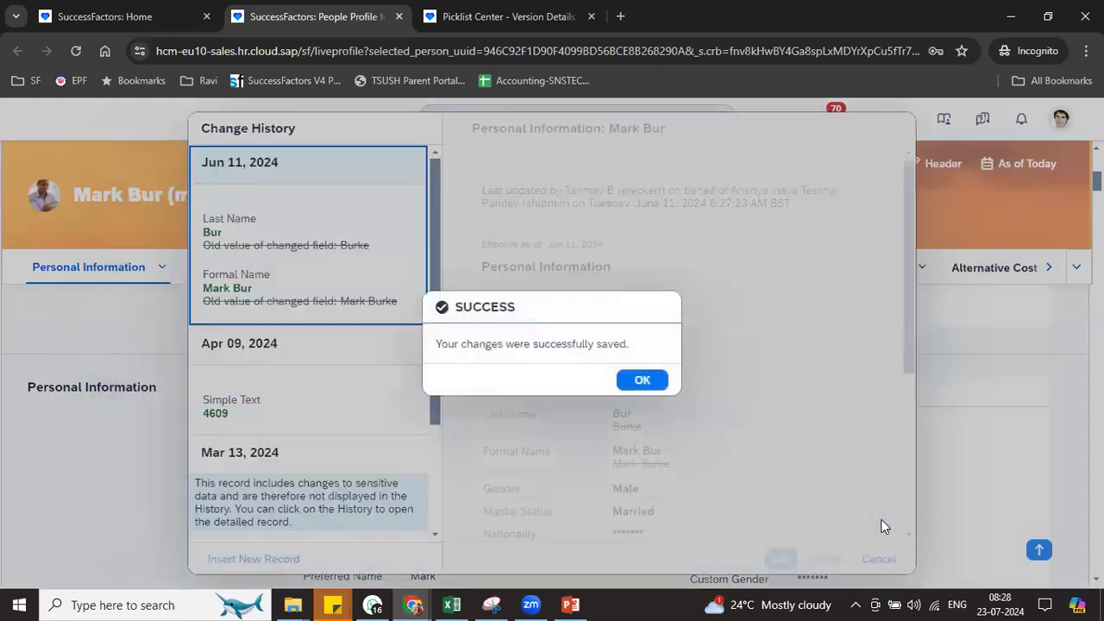
Dismiss the save message and review the Jun 11 Simple Text, HR Manager and Formal Name history entries
{"action": "left_click", "coordinate": [642, 380]}
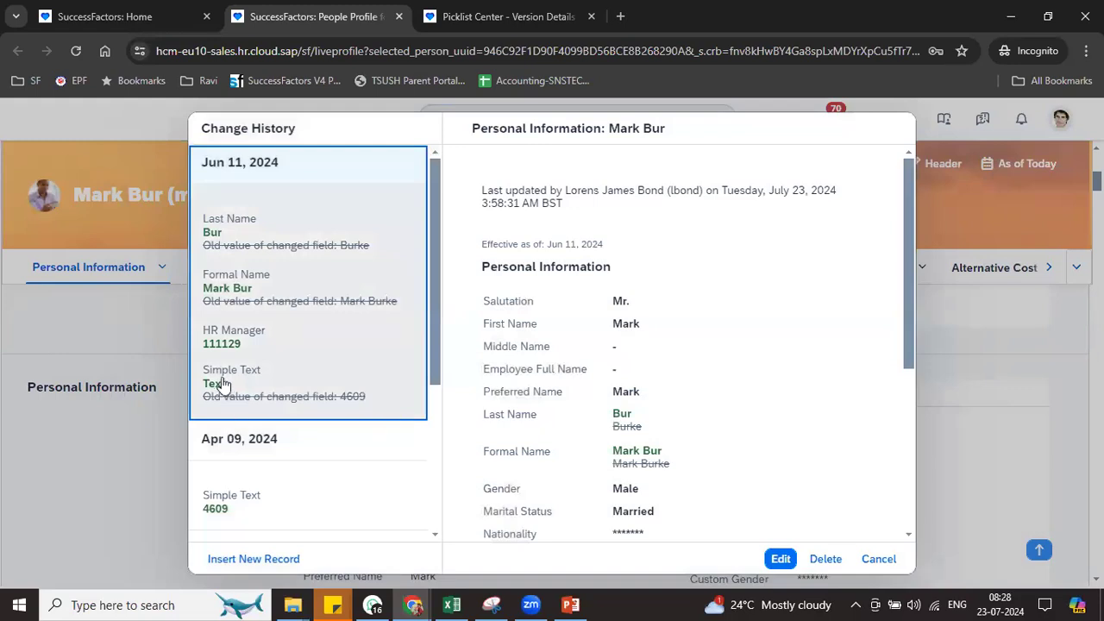
{"action": "left_click_drag", "start_coordinate": [202, 370], "coordinate": [253, 389]}
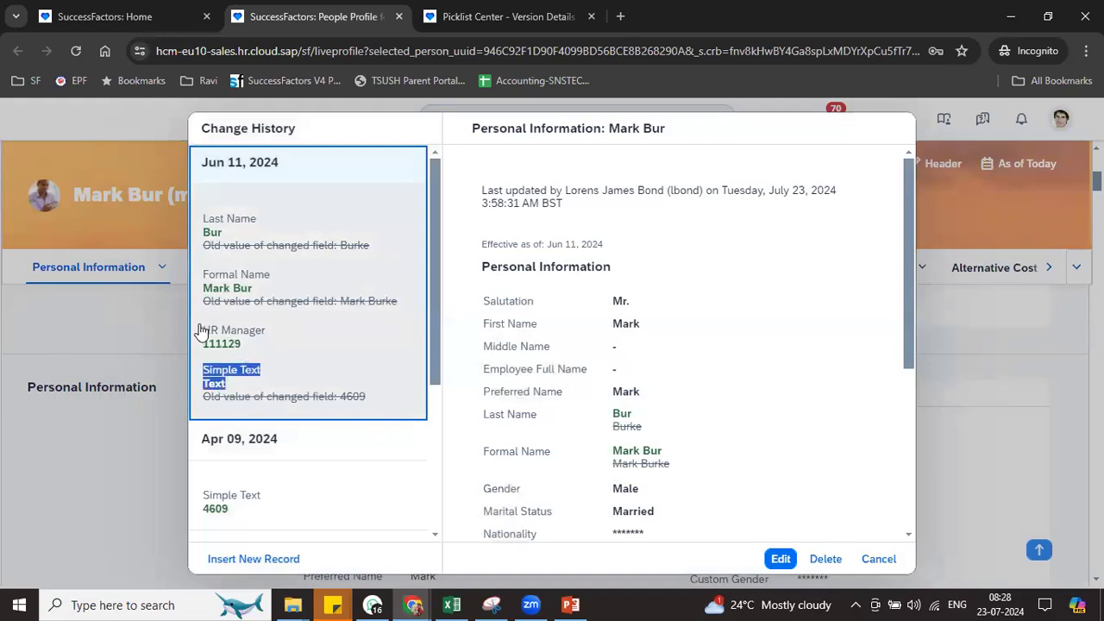
{"action": "left_click_drag", "start_coordinate": [202, 331], "coordinate": [247, 348]}
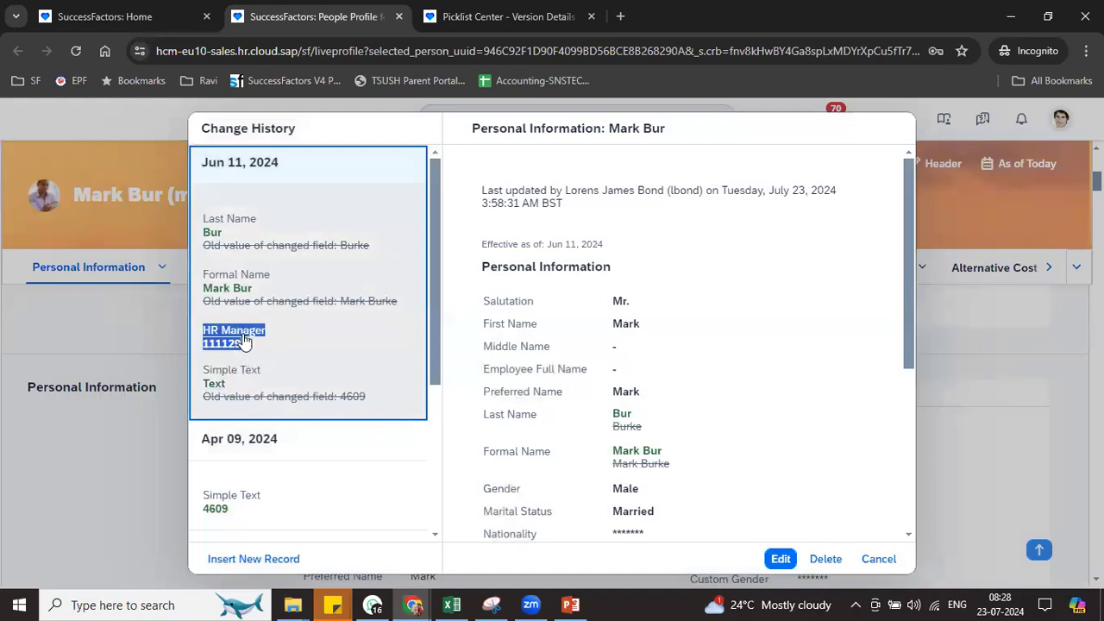
{"action": "left_click", "coordinate": [237, 274]}
{"action": "left_click_drag", "start_coordinate": [237, 274], "coordinate": [252, 289]}
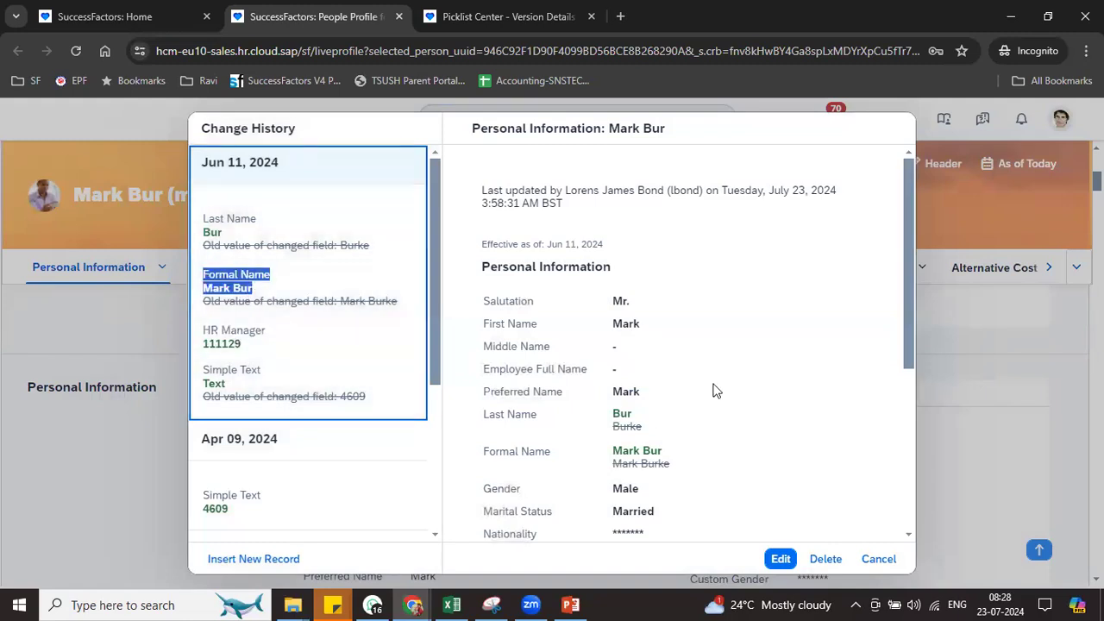
Check the masked Custom Gender value in the details, then reopen the Jun 11 record for editing
{"action": "left_click_drag", "start_coordinate": [914, 349], "coordinate": [914, 443]}
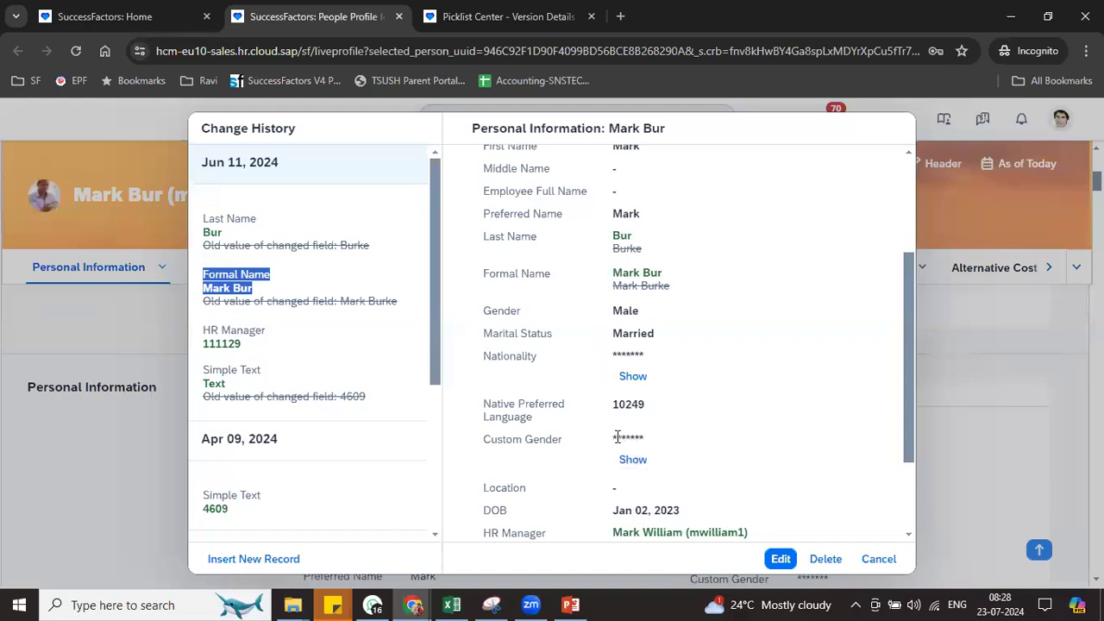
{"action": "left_click_drag", "start_coordinate": [608, 445], "coordinate": [646, 440]}
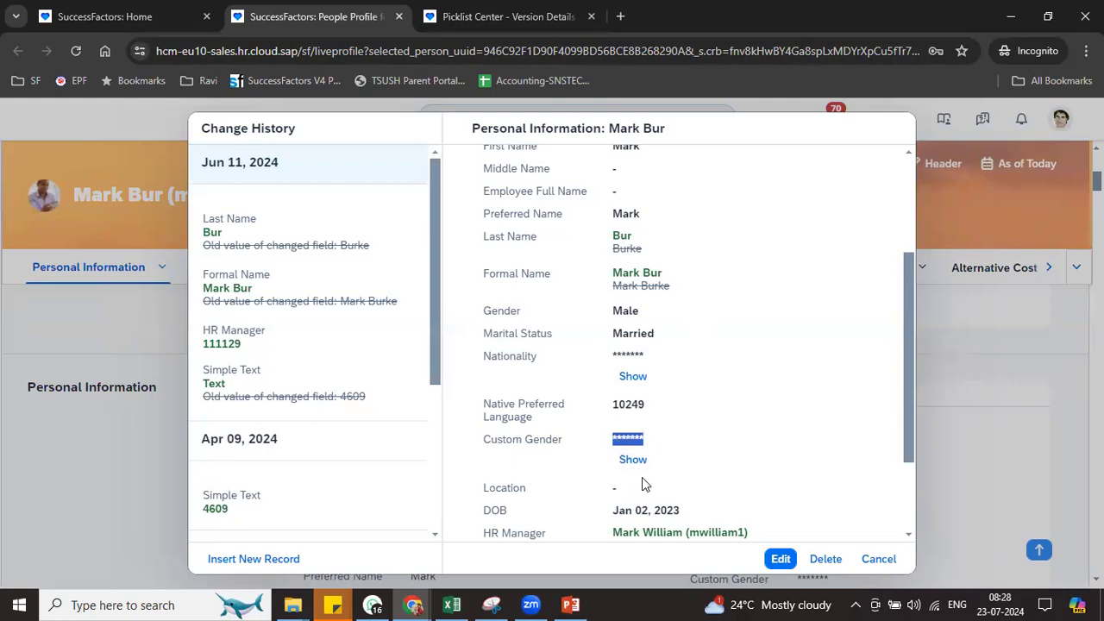
{"action": "left_click", "coordinate": [783, 560]}
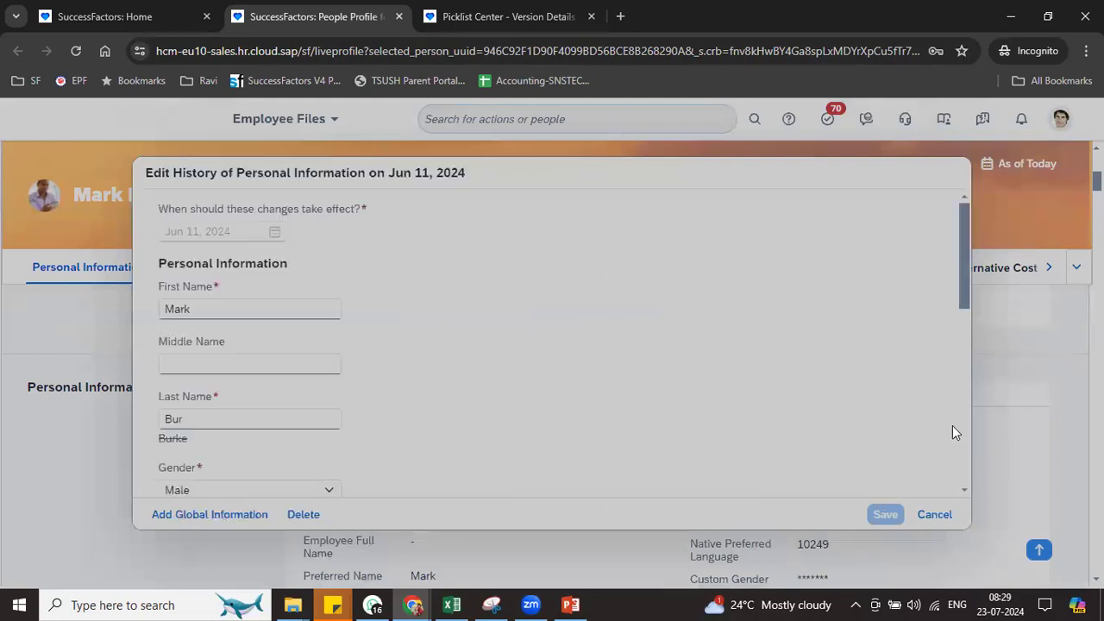
Choose Male for Custom Gender in the Jun 11 edit form, save, and dismiss the confirmation
{"action": "scroll", "coordinate": [963, 471], "scroll_direction": "down", "scroll_amount": 3}
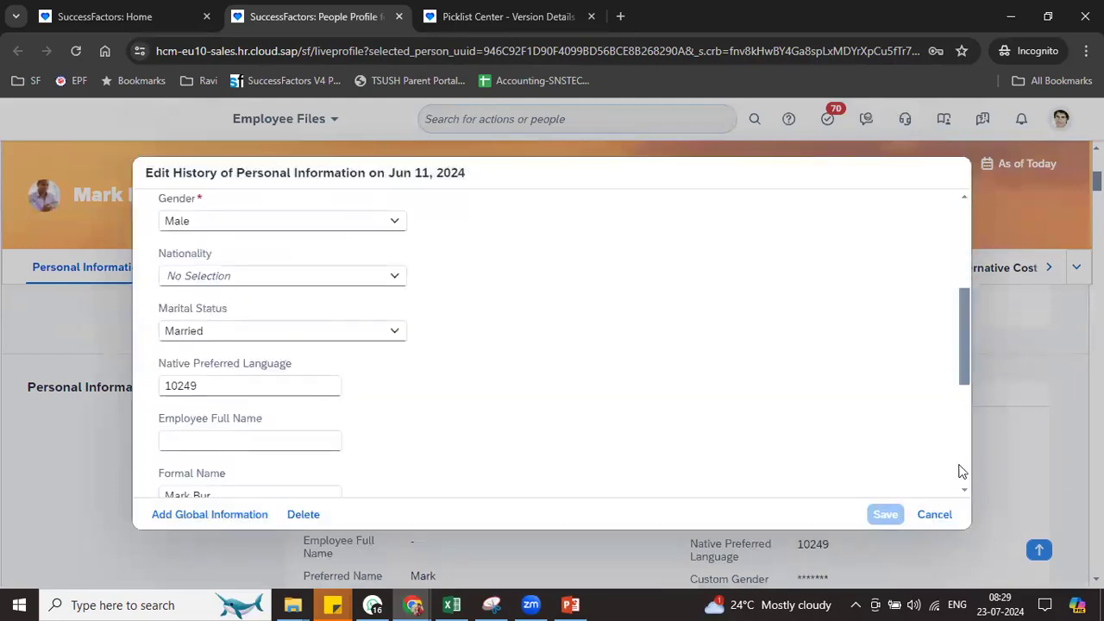
{"action": "scroll", "coordinate": [963, 471], "scroll_direction": "down", "scroll_amount": 3}
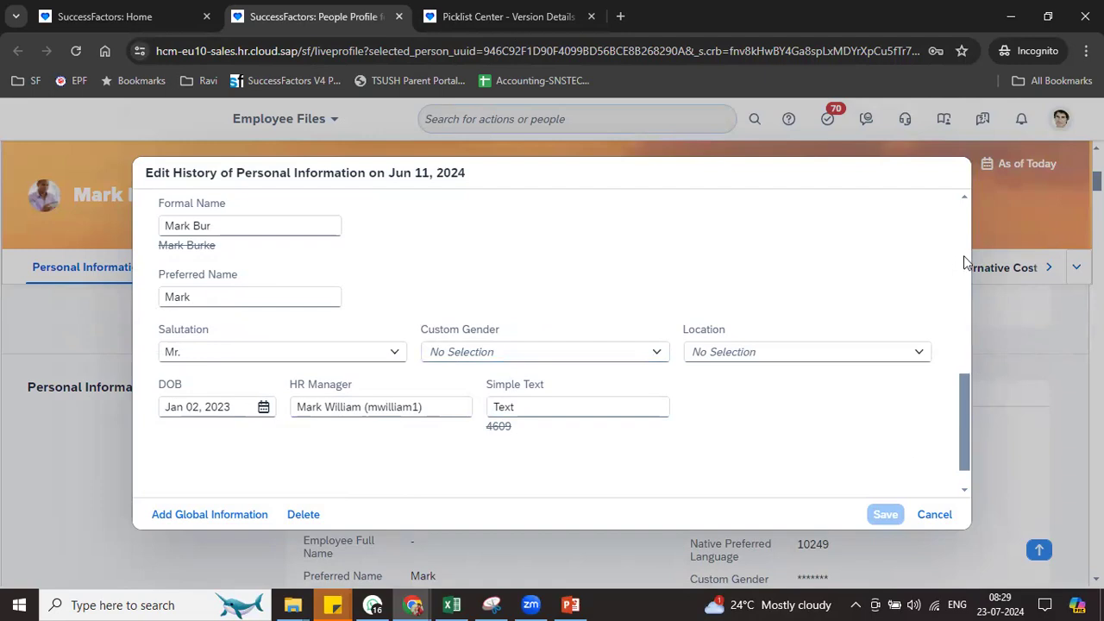
{"action": "scroll", "coordinate": [964, 255], "scroll_direction": "up", "scroll_amount": 3}
{"action": "scroll", "coordinate": [958, 429], "scroll_direction": "down", "scroll_amount": 3}
{"action": "left_click", "coordinate": [659, 361]}
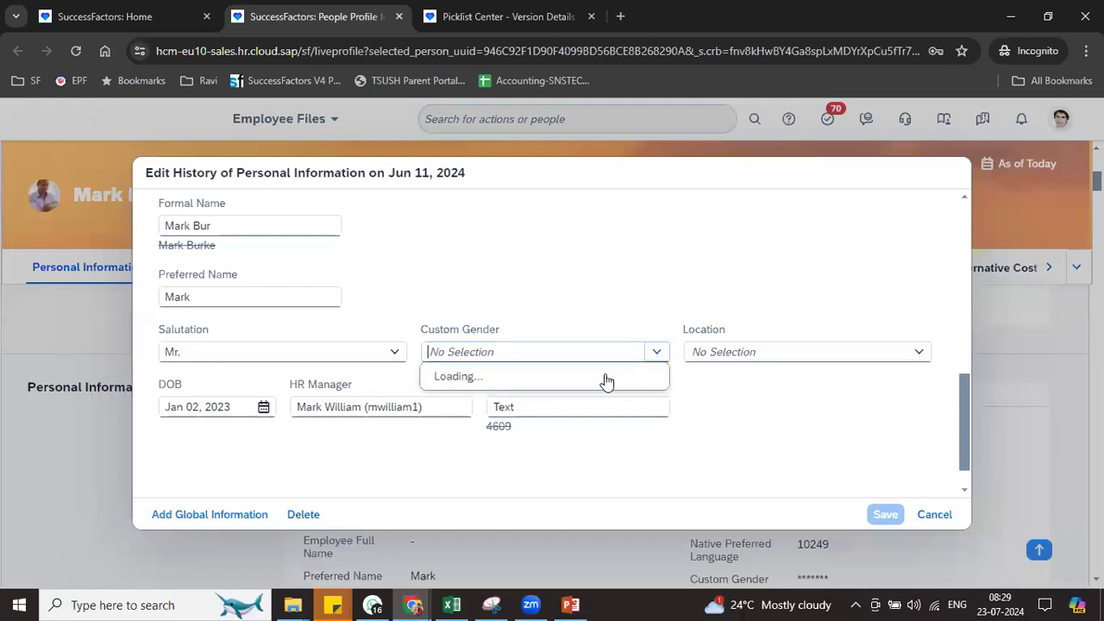
{"action": "left_click", "coordinate": [485, 428]}
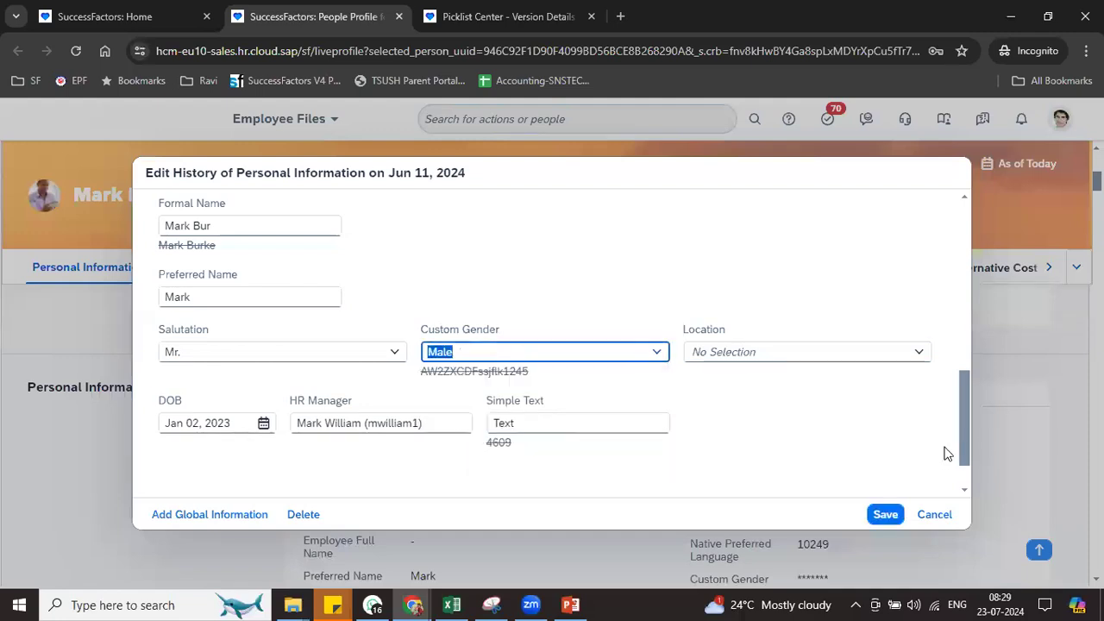
{"action": "left_click", "coordinate": [883, 515]}
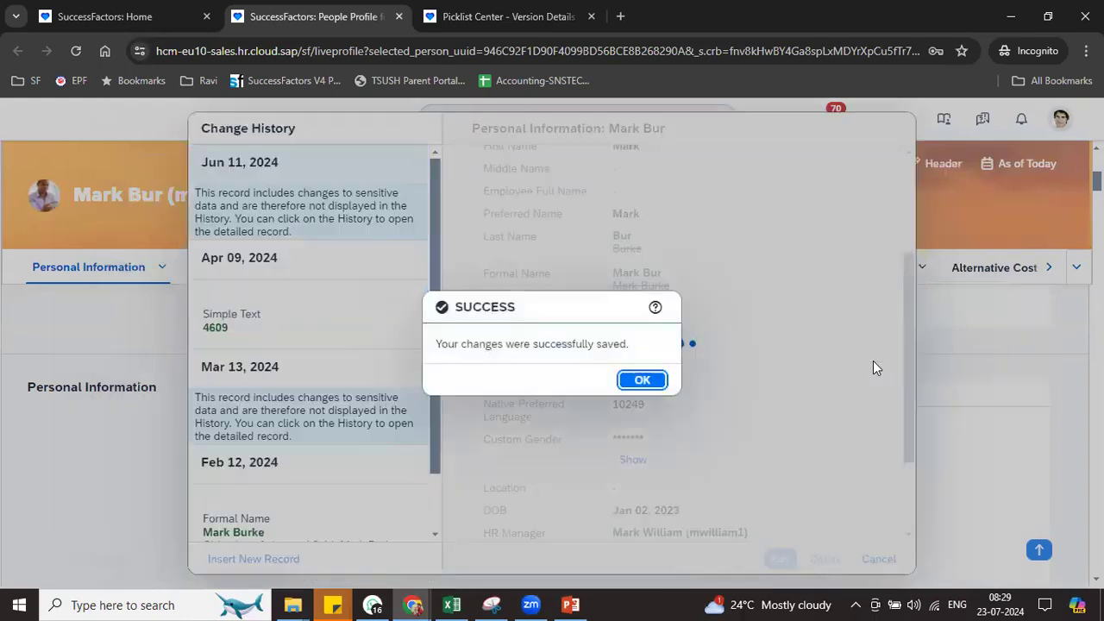
{"action": "left_click", "coordinate": [639, 381]}
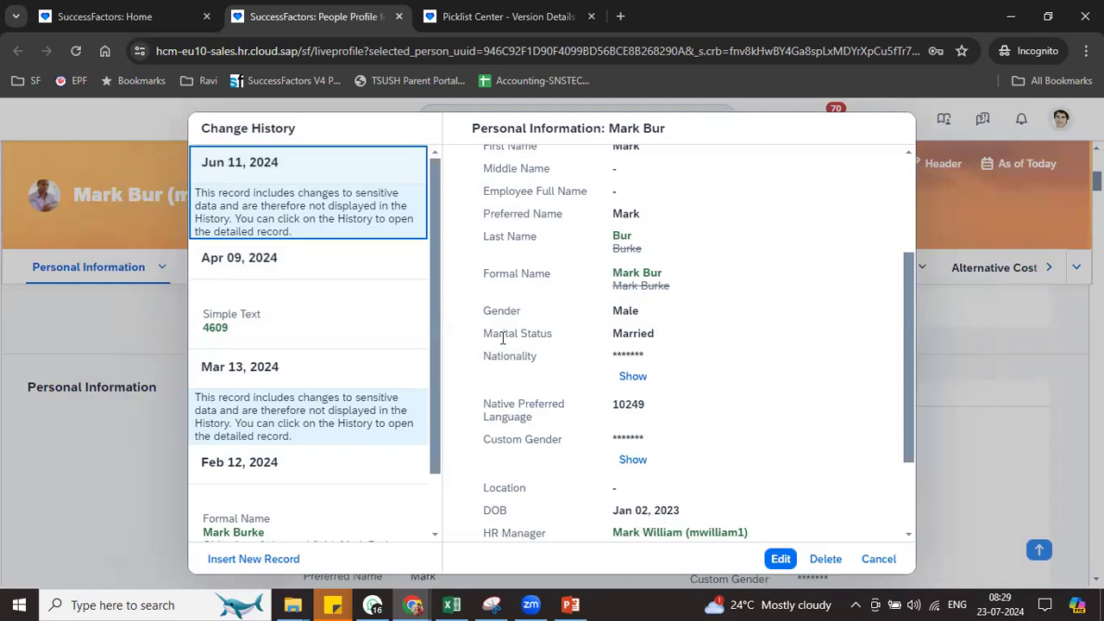
Reveal the masked Custom Gender value as Male, then reopen the Jun 11 record for editing
{"action": "left_click_drag", "start_coordinate": [612, 444], "coordinate": [671, 439]}
{"action": "left_click", "coordinate": [643, 463]}
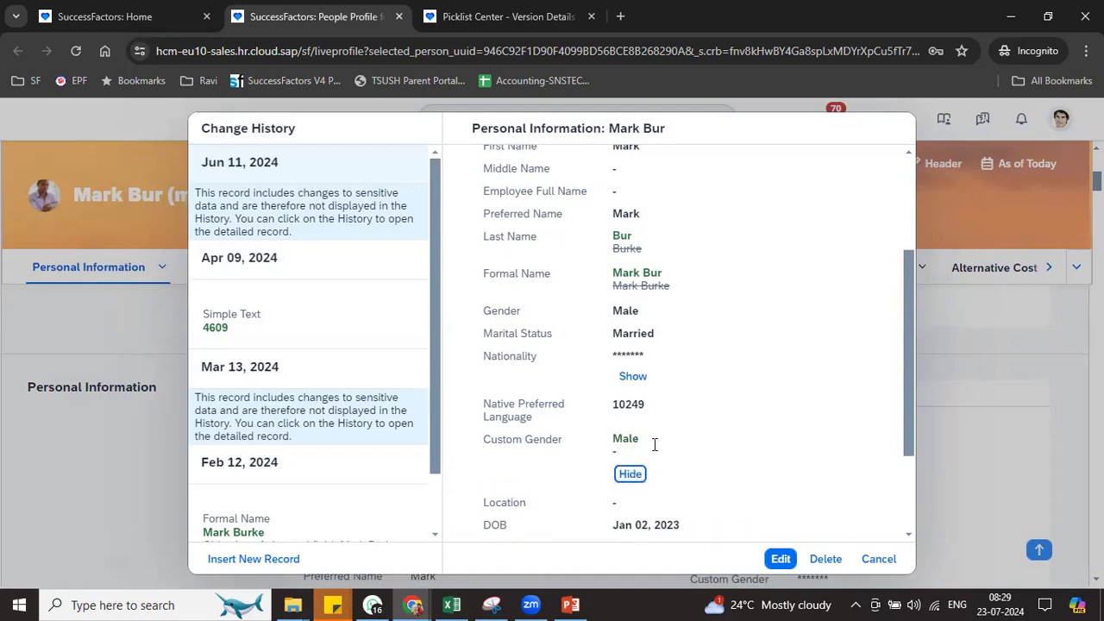
{"action": "left_click", "coordinate": [782, 560]}
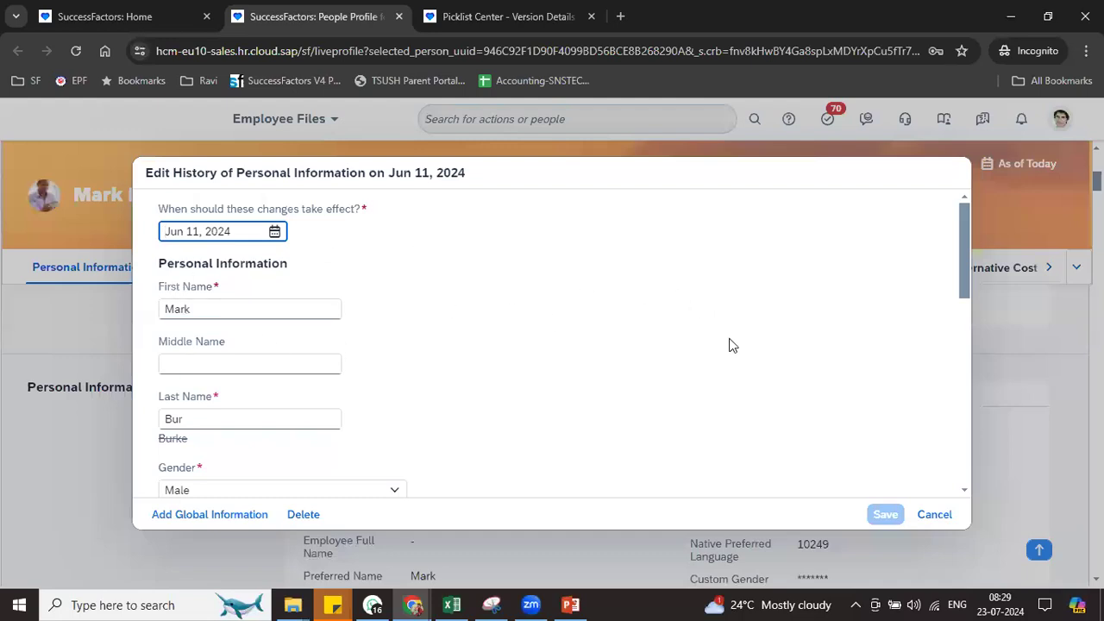
Search 'con peo prof' in the admin tab and open Configure People Profile
{"action": "left_click", "coordinate": [573, 21]}
{"action": "left_click", "coordinate": [697, 116]}
{"action": "type", "text": "con peo"}
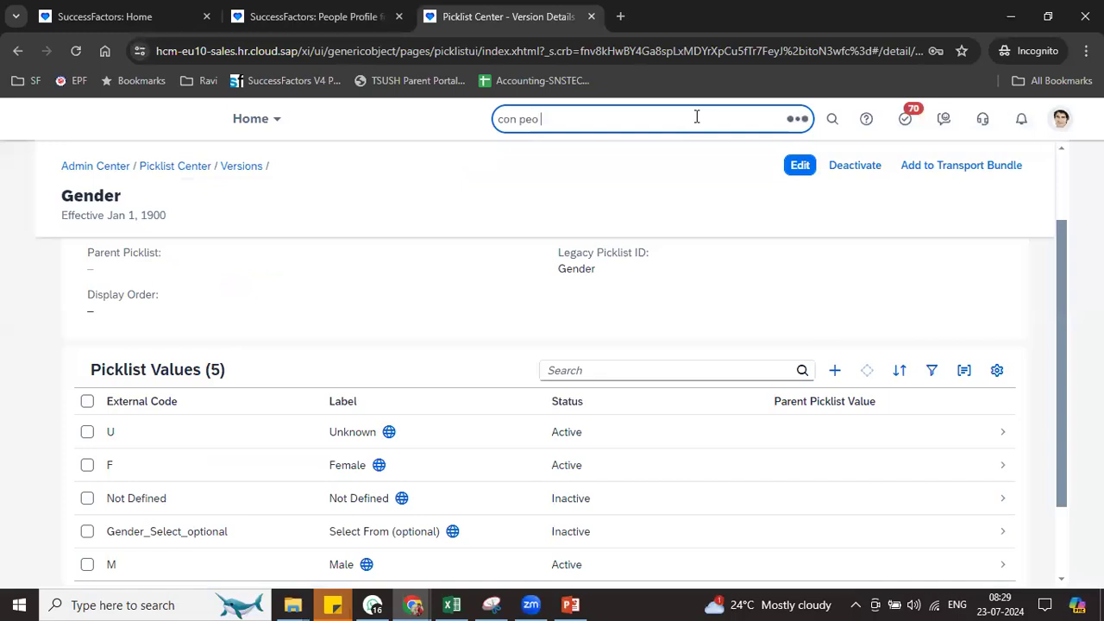
{"action": "type", "text": " prof"}
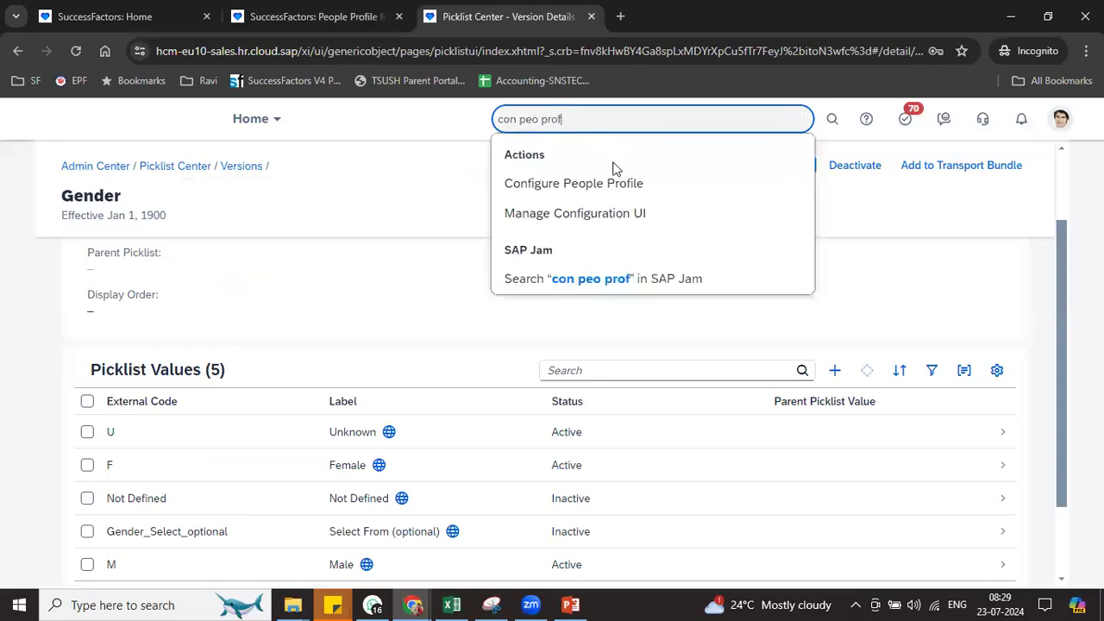
{"action": "left_click", "coordinate": [608, 182]}
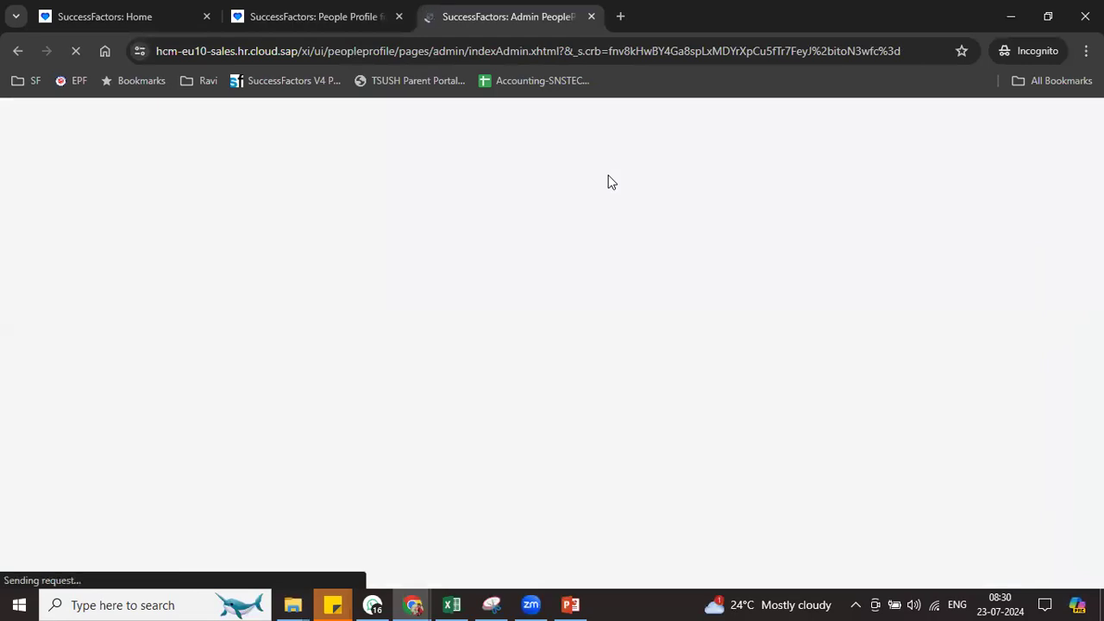
Cancel the profile's Edit History and Change History dialogs, view Personal Information, then return to the admin tab
{"action": "left_click", "coordinate": [328, 17]}
{"action": "left_click", "coordinate": [947, 514]}
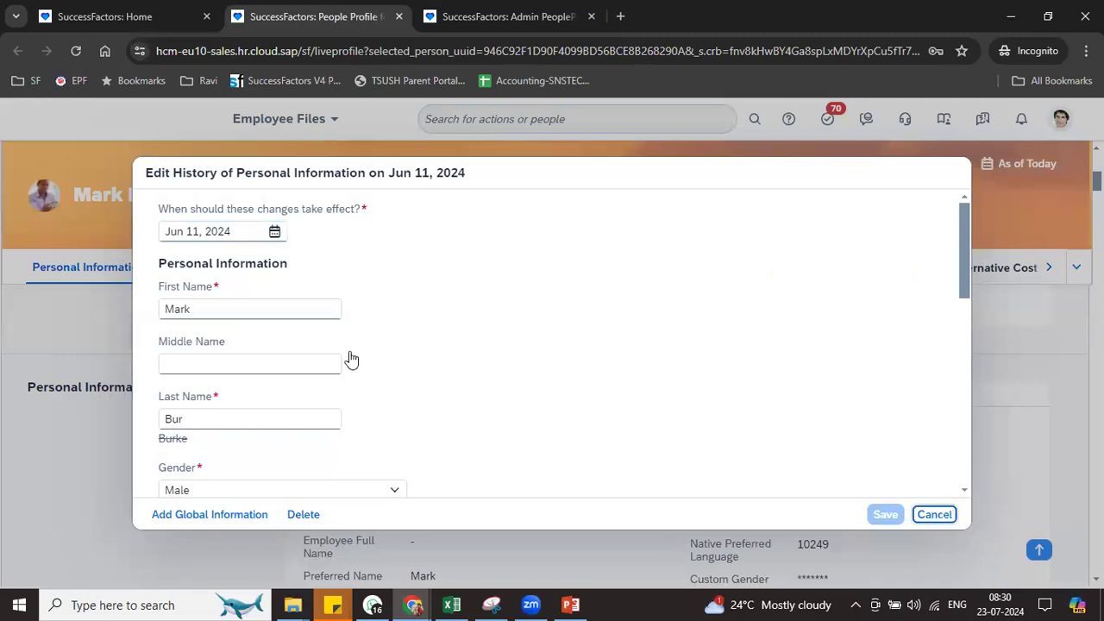
{"action": "left_click", "coordinate": [879, 560]}
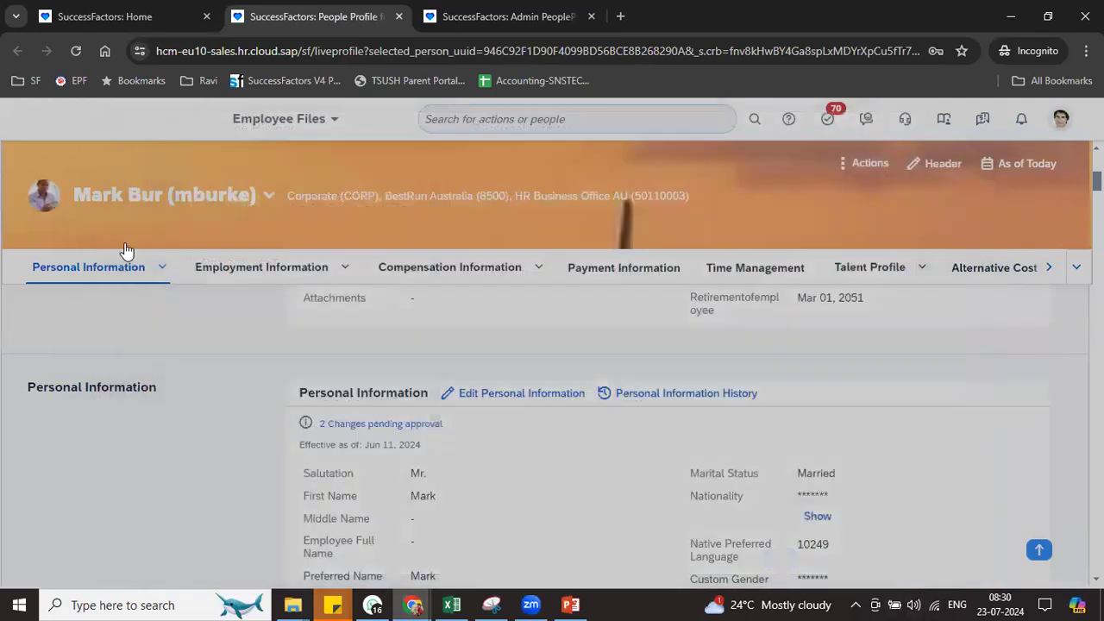
{"action": "left_click", "coordinate": [164, 269]}
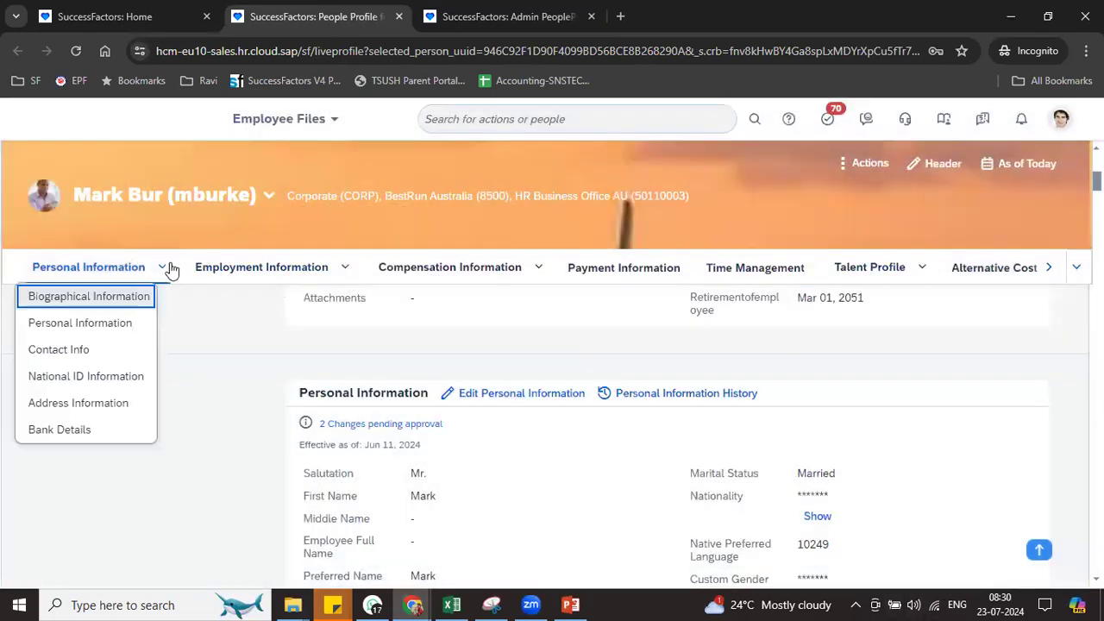
{"action": "left_click", "coordinate": [81, 322]}
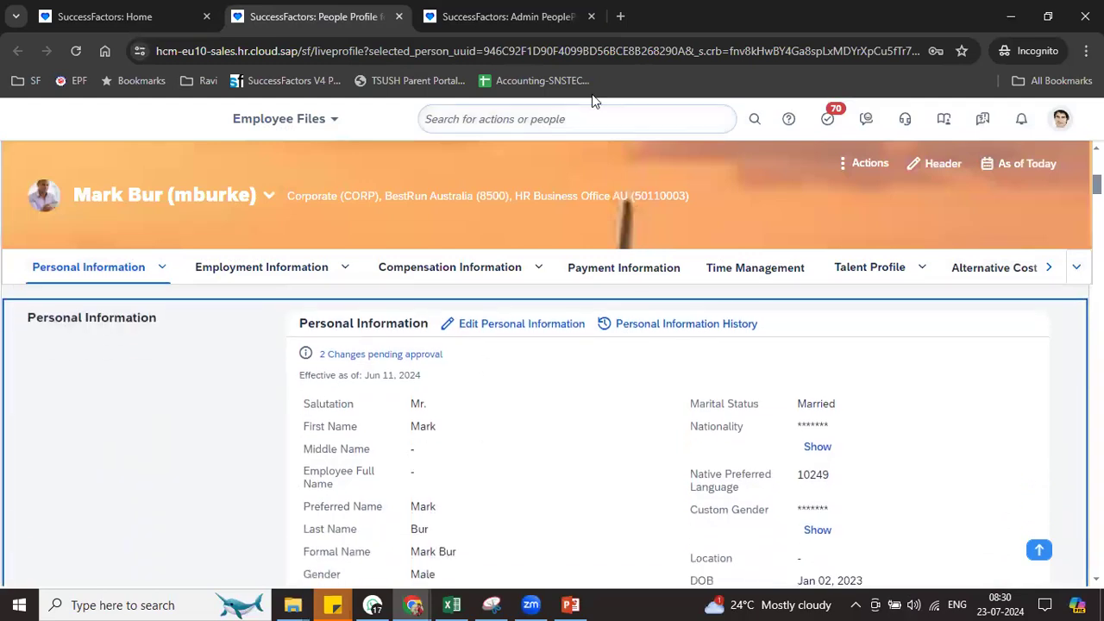
{"action": "left_click", "coordinate": [496, 17]}
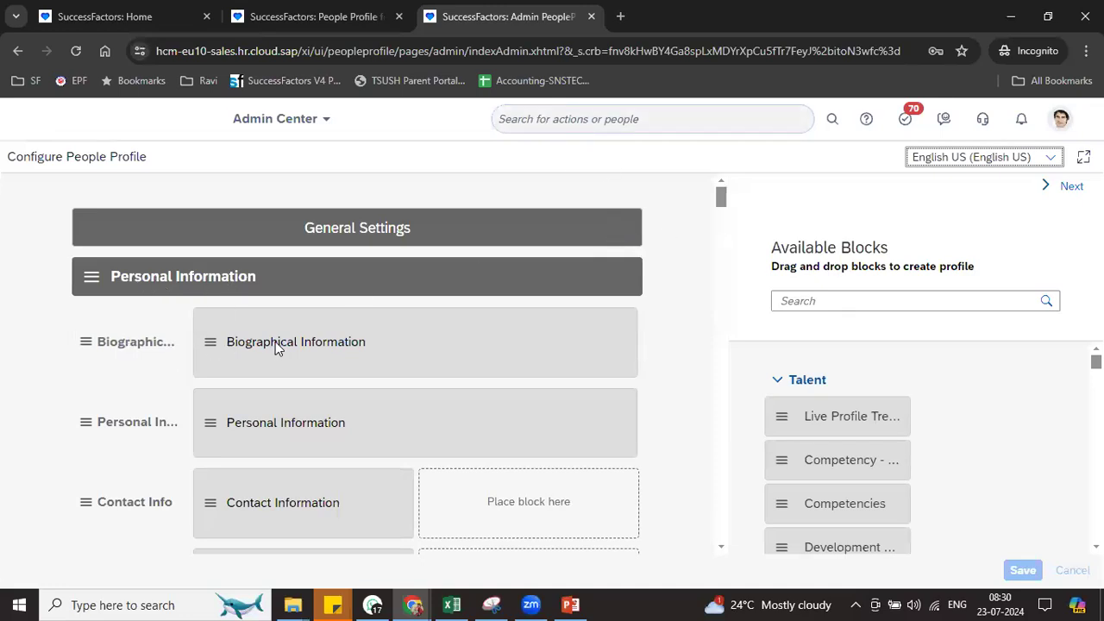
In the Personal Information block's field layout, put Middle and Last Name beside First Name, Nationality and Marital Status beside Gender, and Employee Full Name and Formal Name beside Native Preferred Language
{"action": "left_click", "coordinate": [289, 422]}
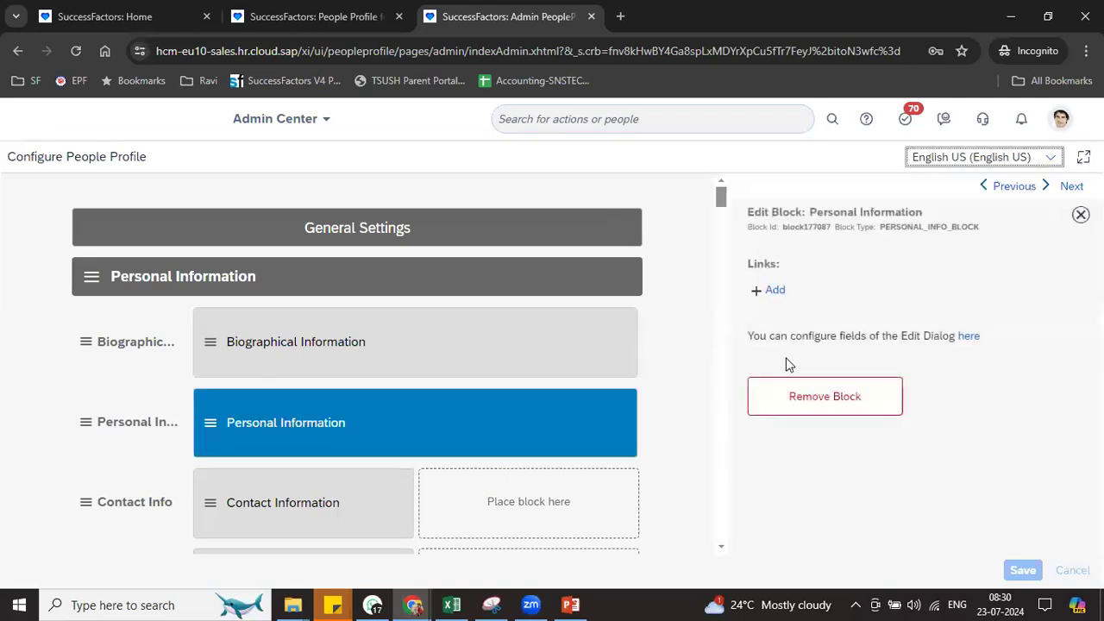
{"action": "left_click", "coordinate": [969, 338]}
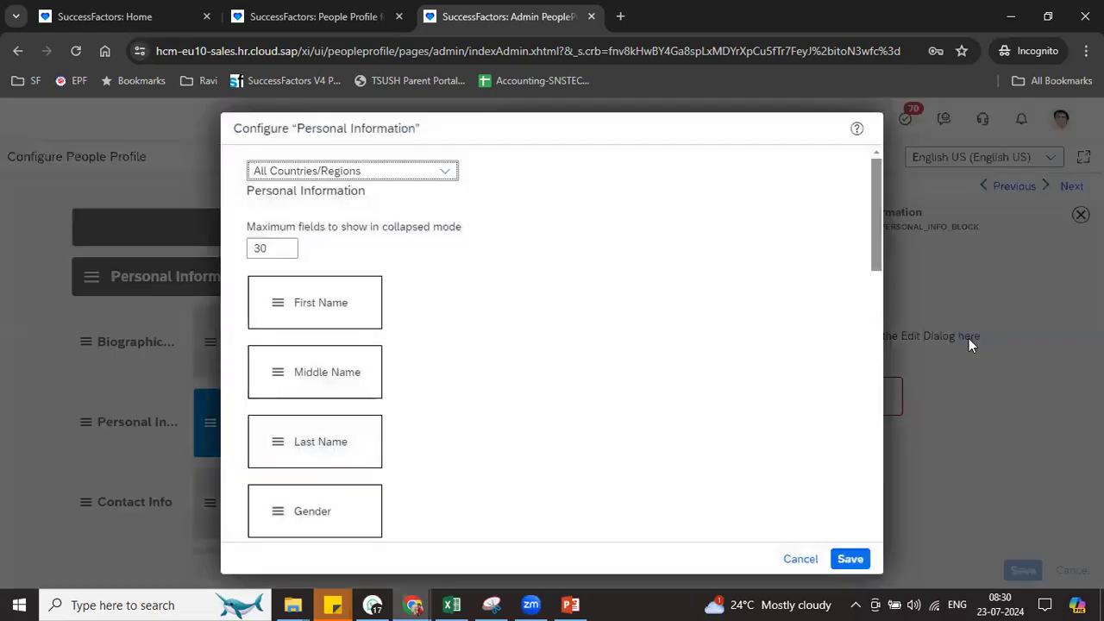
{"action": "left_click_drag", "start_coordinate": [268, 375], "coordinate": [418, 302]}
{"action": "left_click_drag", "start_coordinate": [276, 365], "coordinate": [566, 289]}
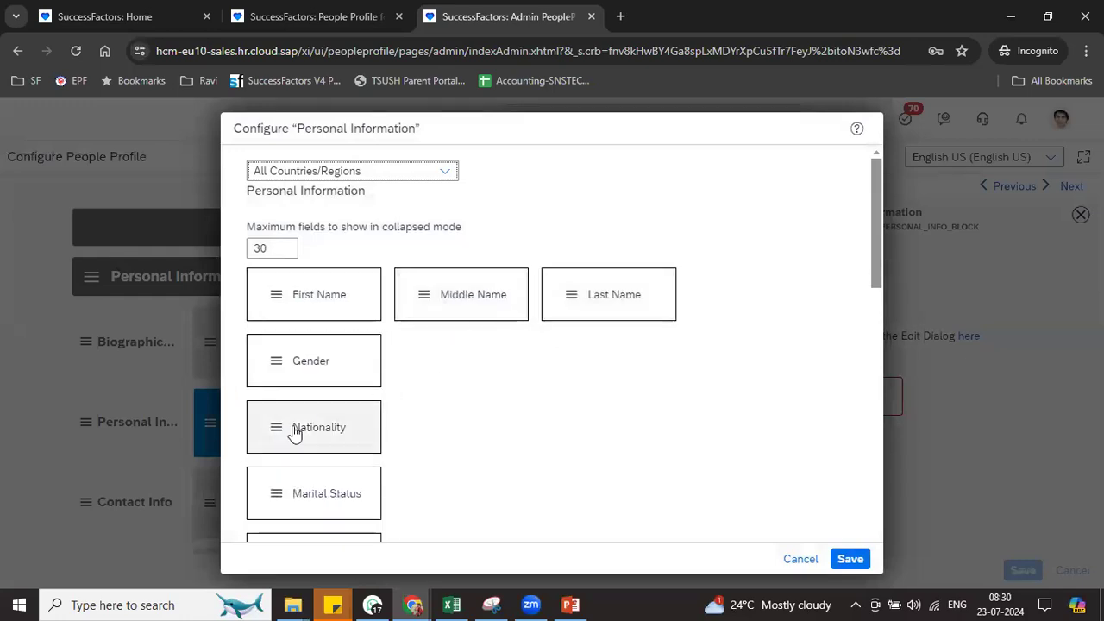
{"action": "left_click_drag", "start_coordinate": [333, 419], "coordinate": [422, 368]}
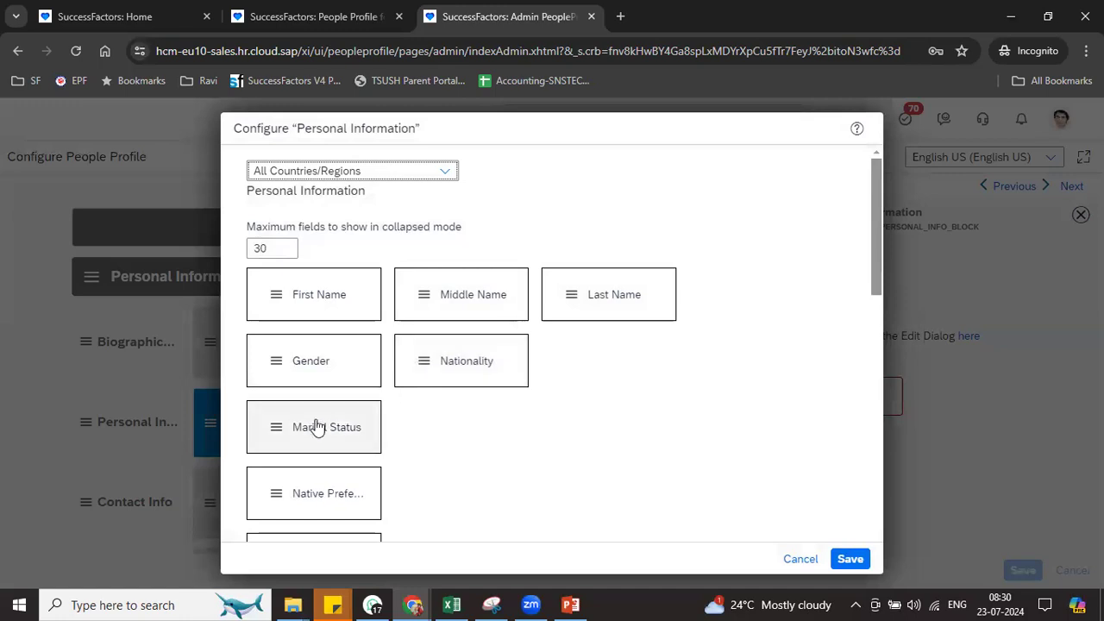
{"action": "left_click_drag", "start_coordinate": [278, 439], "coordinate": [569, 371]}
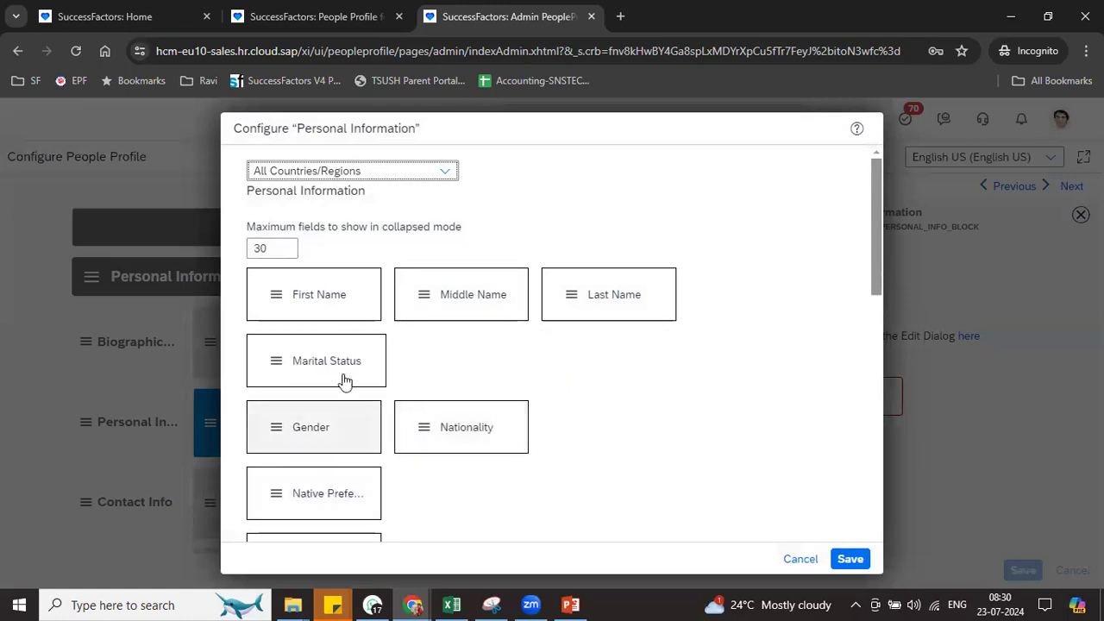
{"action": "left_click_drag", "start_coordinate": [273, 371], "coordinate": [582, 428]}
{"action": "left_click_drag", "start_coordinate": [326, 479], "coordinate": [421, 435]}
{"action": "left_click_drag", "start_coordinate": [279, 493], "coordinate": [578, 433]}
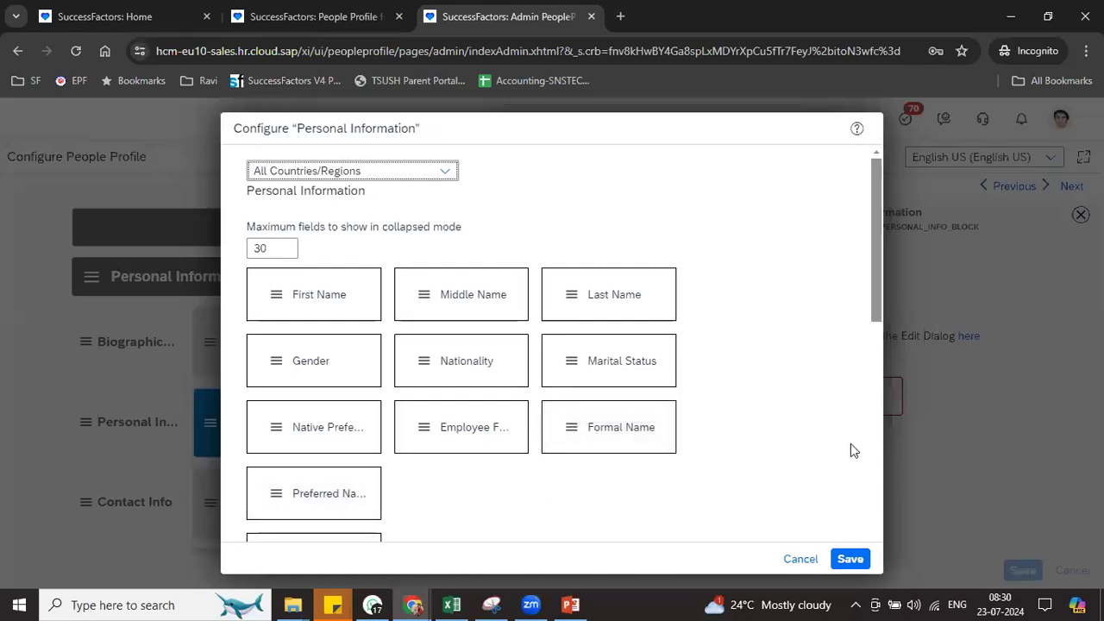
Reposition Salutation, Nationality, Background, HR Manager, Custom Gender, specially abled and Simple Text into the grid, then save
{"action": "left_click_drag", "start_coordinate": [875, 304], "coordinate": [891, 362]}
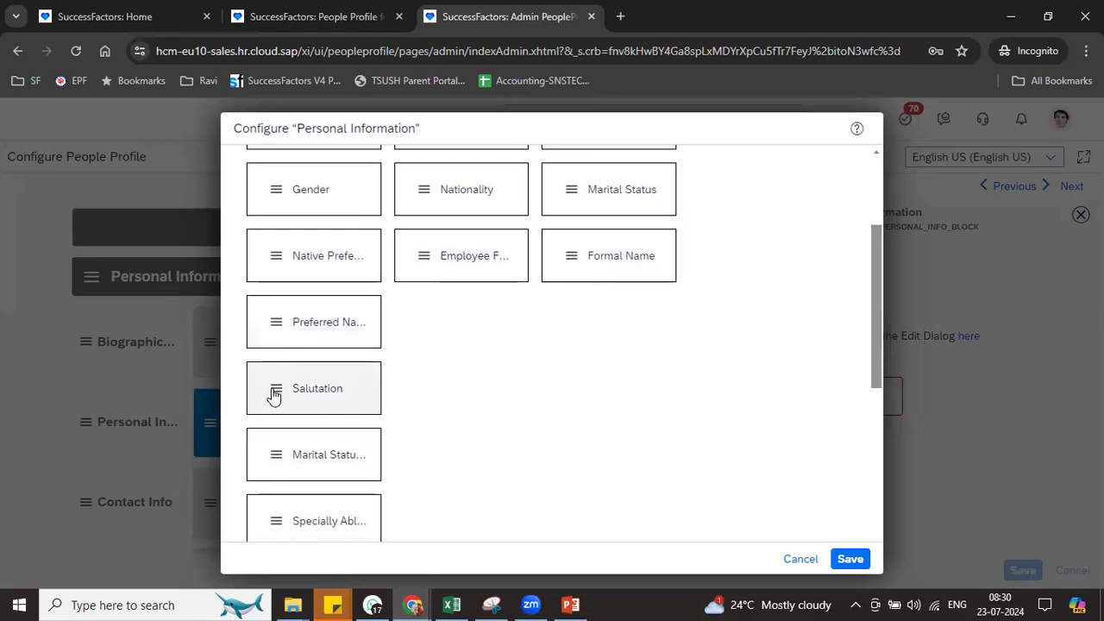
{"action": "left_click_drag", "start_coordinate": [488, 199], "coordinate": [431, 204]}
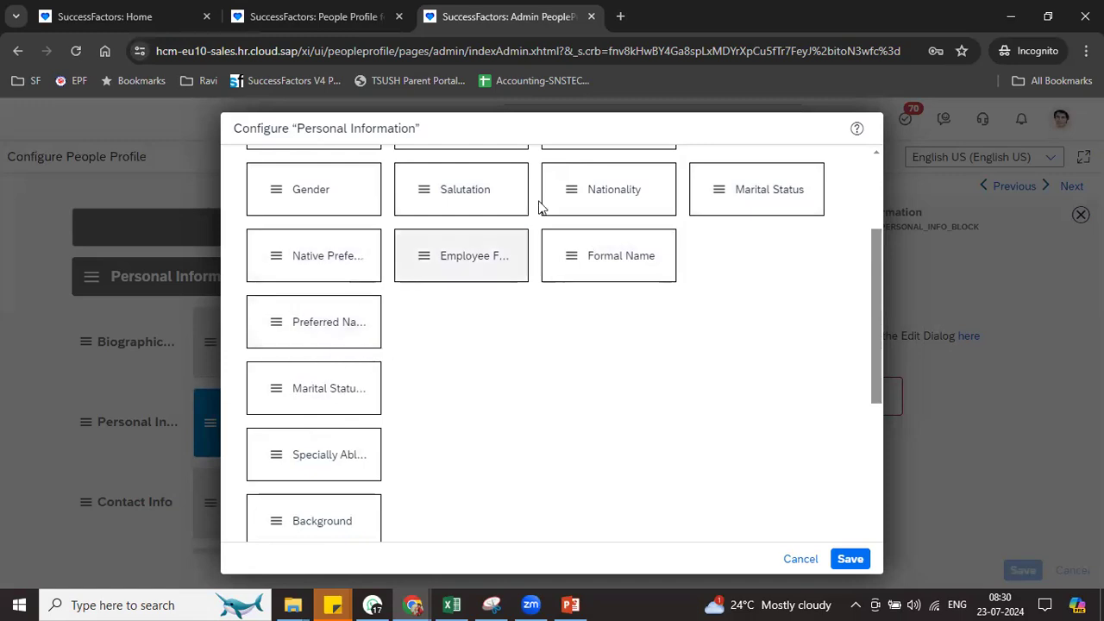
{"action": "left_click_drag", "start_coordinate": [572, 190], "coordinate": [412, 318]}
{"action": "left_click_drag", "start_coordinate": [602, 263], "coordinate": [713, 189]}
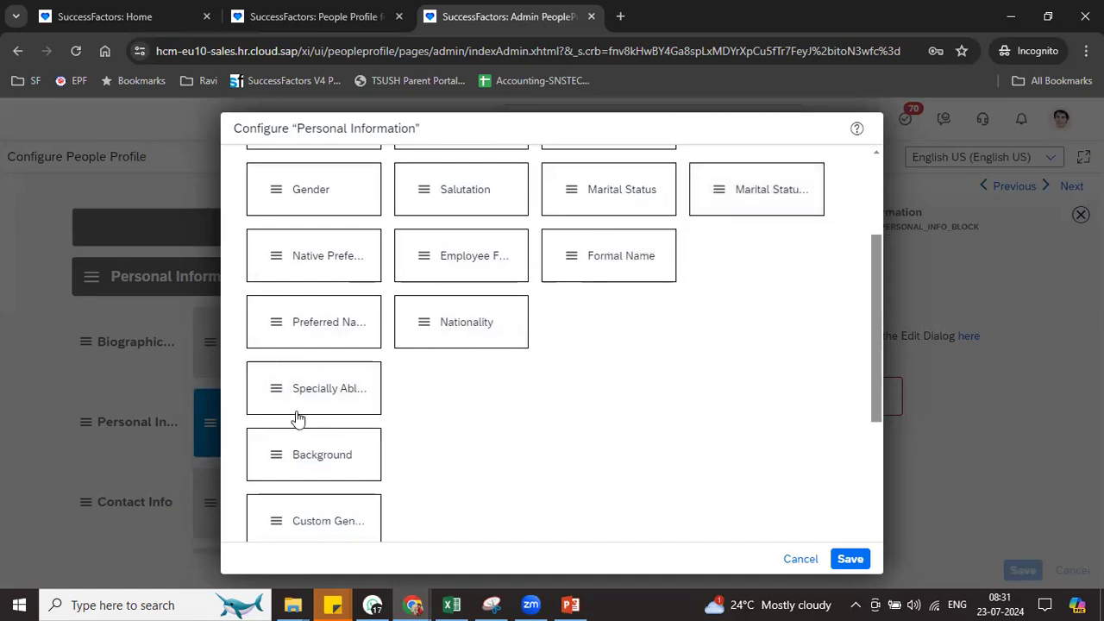
{"action": "left_click_drag", "start_coordinate": [273, 462], "coordinate": [562, 323]}
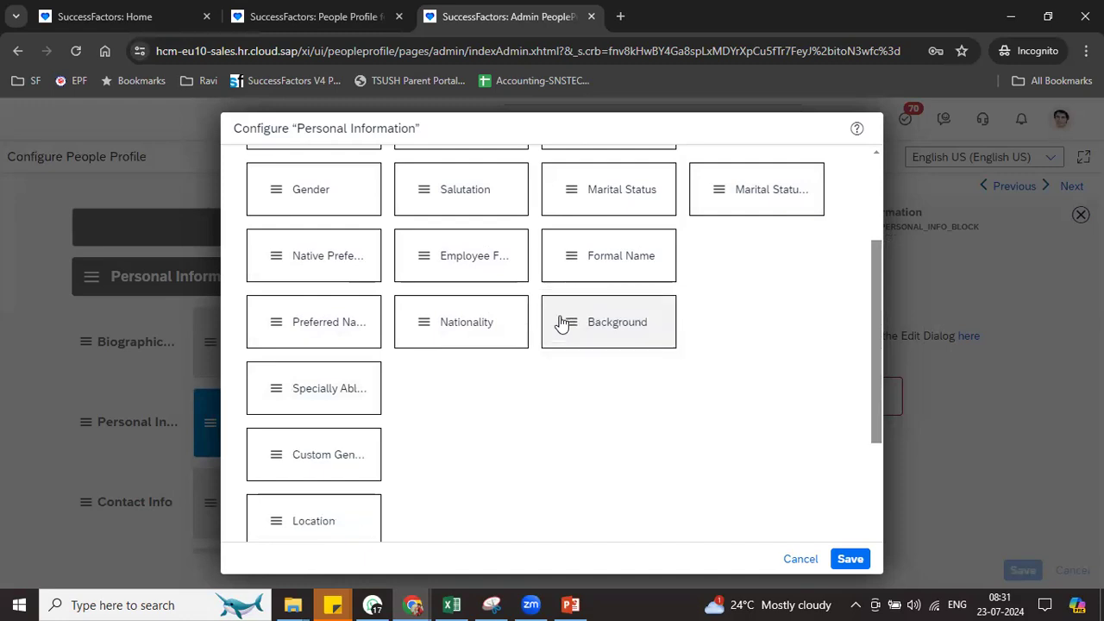
{"action": "mouse_move", "coordinate": [270, 457]}
{"action": "left_mouse_down"}
{"action": "mouse_move", "coordinate": [441, 384]}
{"action": "mouse_move", "coordinate": [432, 377]}
{"action": "mouse_move", "coordinate": [483, 427]}
{"action": "mouse_move", "coordinate": [526, 409]}
{"action": "mouse_move", "coordinate": [382, 461]}
{"action": "mouse_move", "coordinate": [284, 463]}
{"action": "left_mouse_up"}
{"action": "left_click_drag", "start_coordinate": [275, 528], "coordinate": [431, 460]}
{"action": "left_click_drag", "start_coordinate": [414, 399], "coordinate": [567, 461]}
{"action": "left_click_drag", "start_coordinate": [281, 395], "coordinate": [719, 269]}
{"action": "left_click_drag", "start_coordinate": [262, 500], "coordinate": [713, 415]}
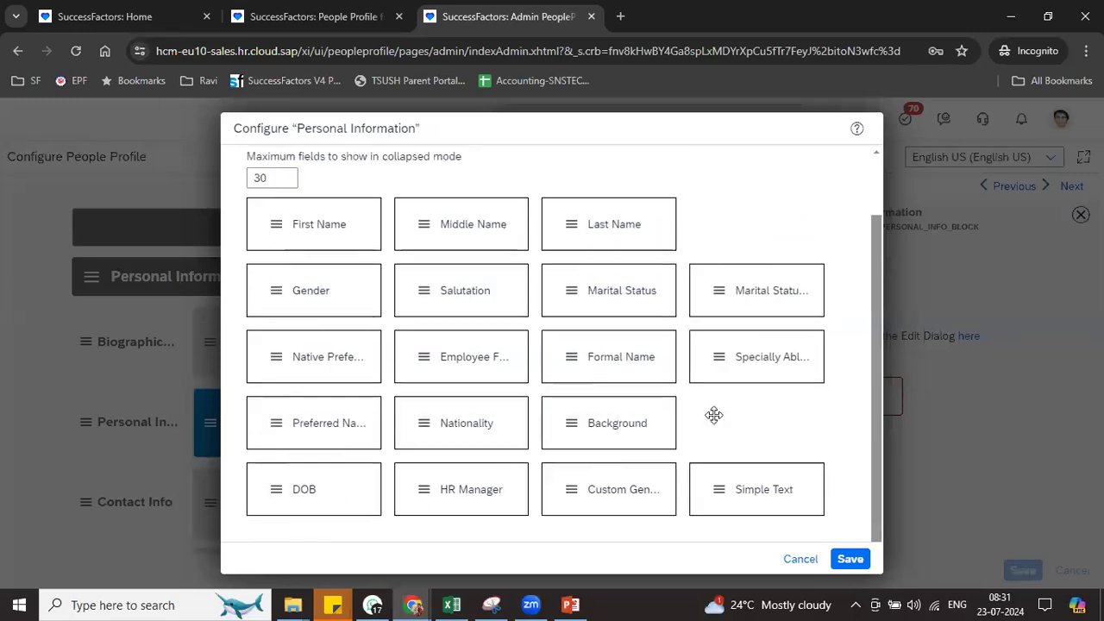
{"action": "left_click", "coordinate": [851, 559]}
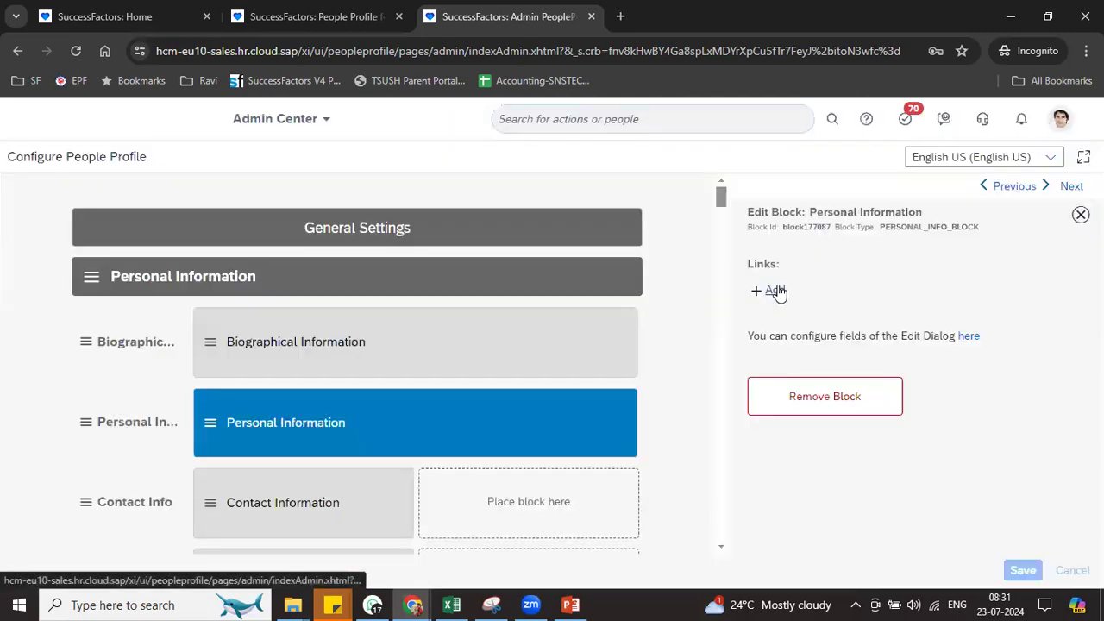
Reload the employee profile and open the latest Personal Information record's edit form to view the new grid
{"action": "left_click", "coordinate": [340, 425]}
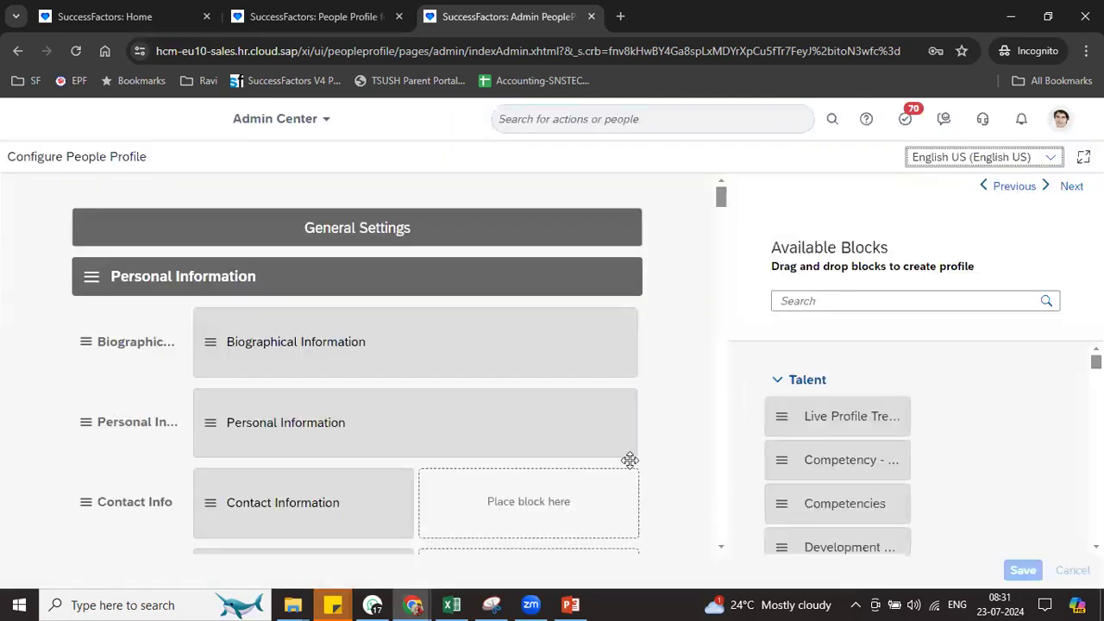
{"action": "left_click", "coordinate": [331, 22]}
{"action": "left_click", "coordinate": [76, 51]}
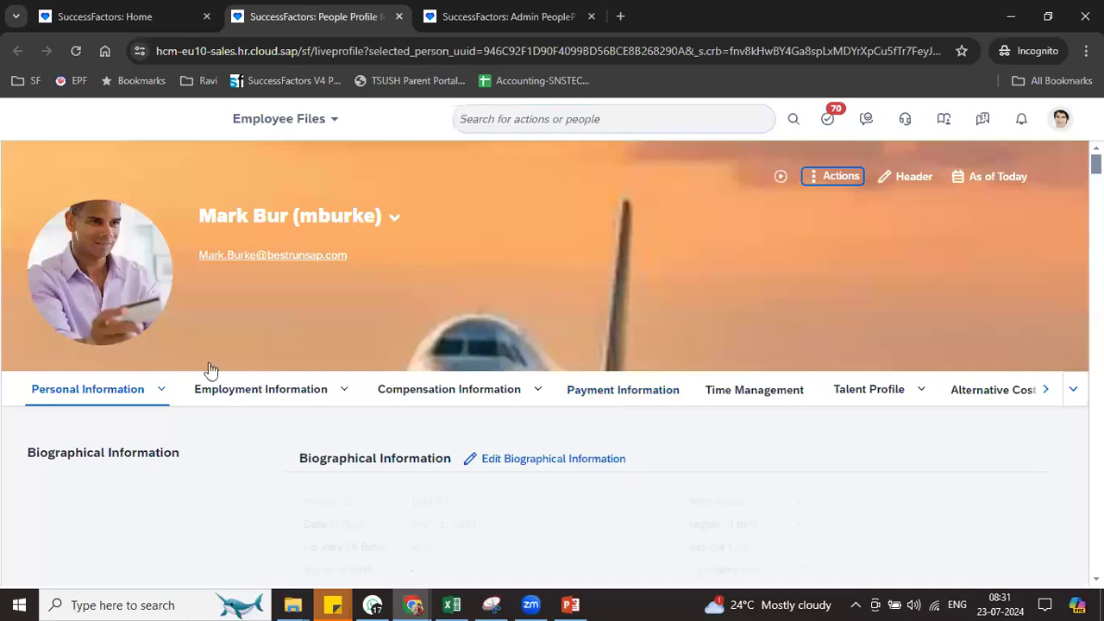
{"action": "left_click", "coordinate": [166, 395]}
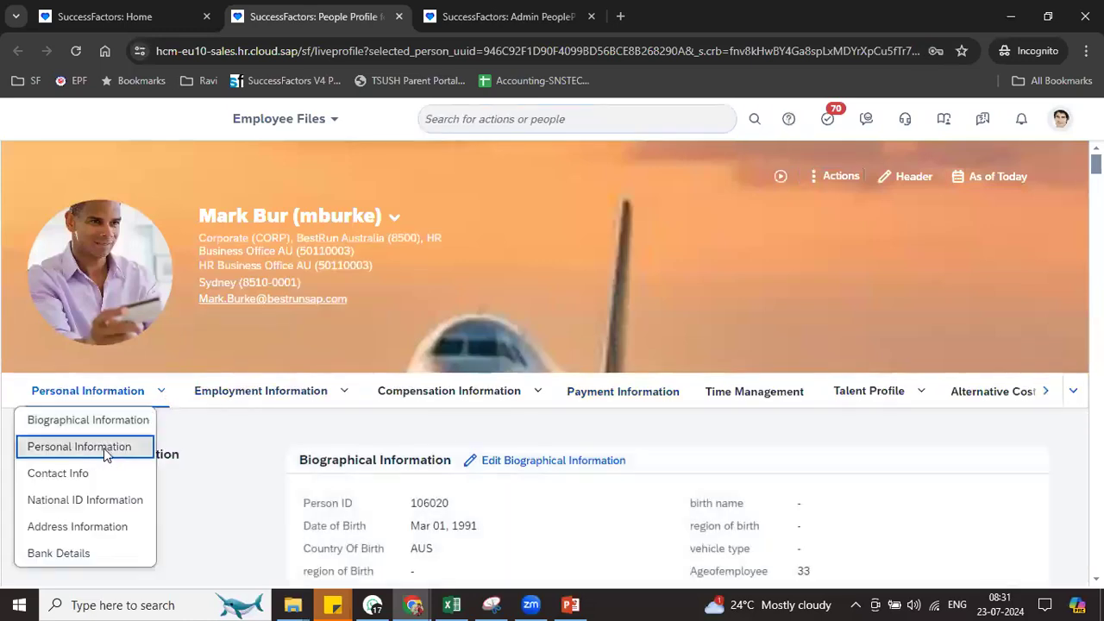
{"action": "left_click", "coordinate": [104, 448]}
{"action": "left_click", "coordinate": [631, 320]}
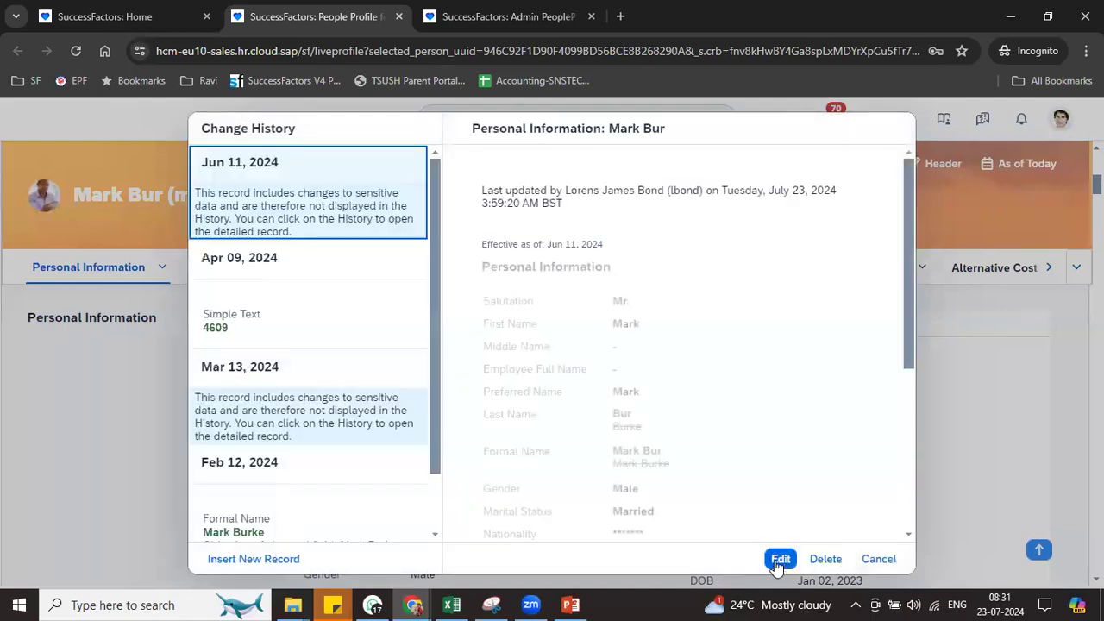
{"action": "left_click", "coordinate": [776, 558]}
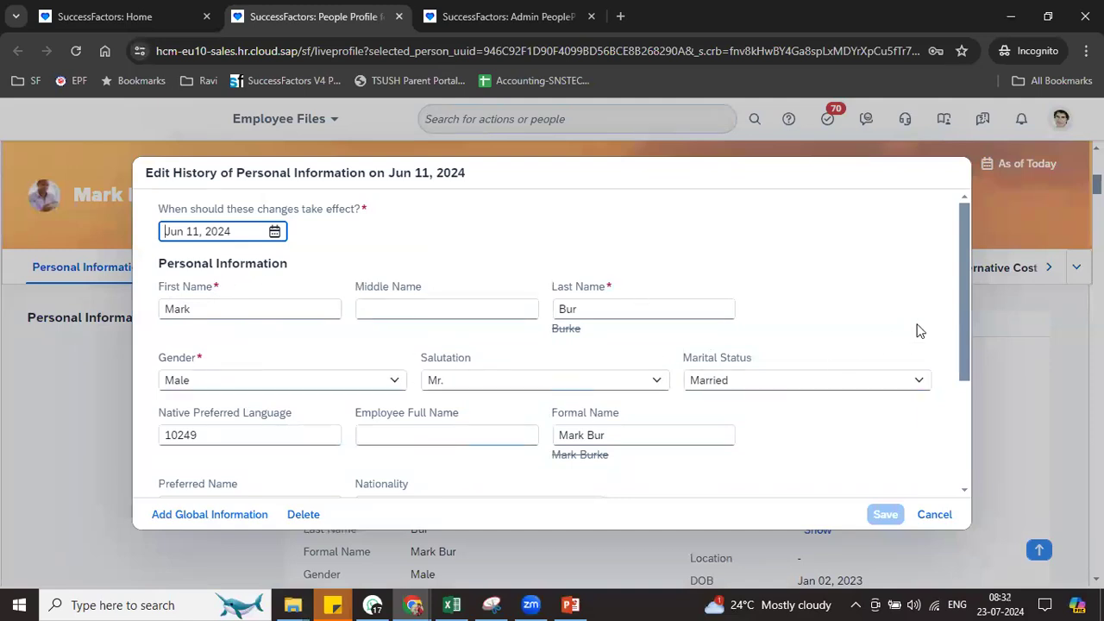
{"action": "left_click_drag", "start_coordinate": [968, 325], "coordinate": [973, 443]}
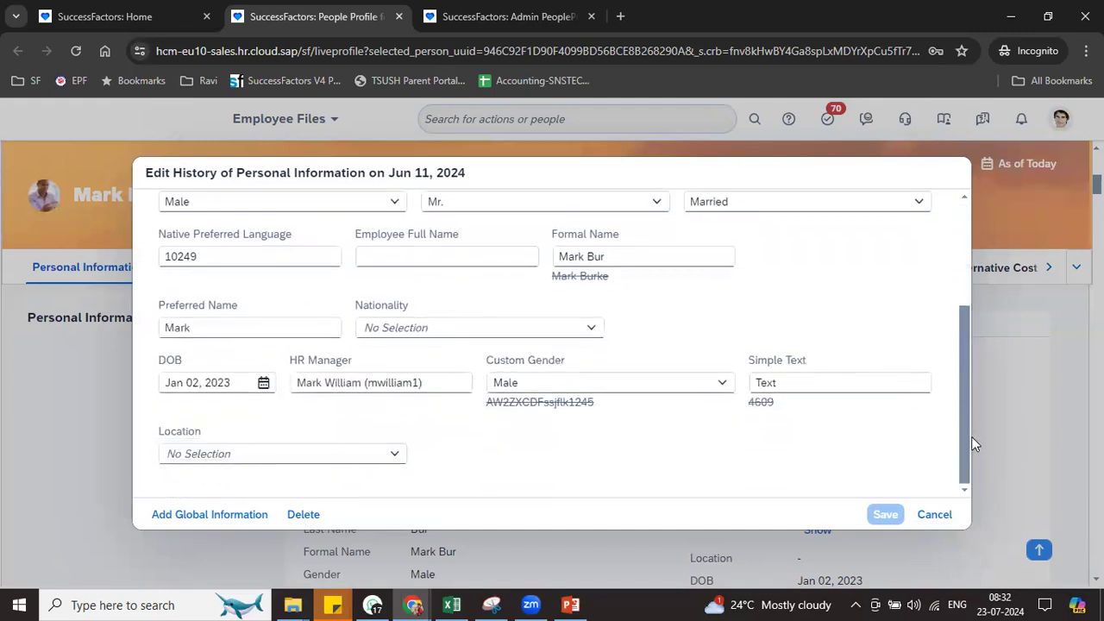